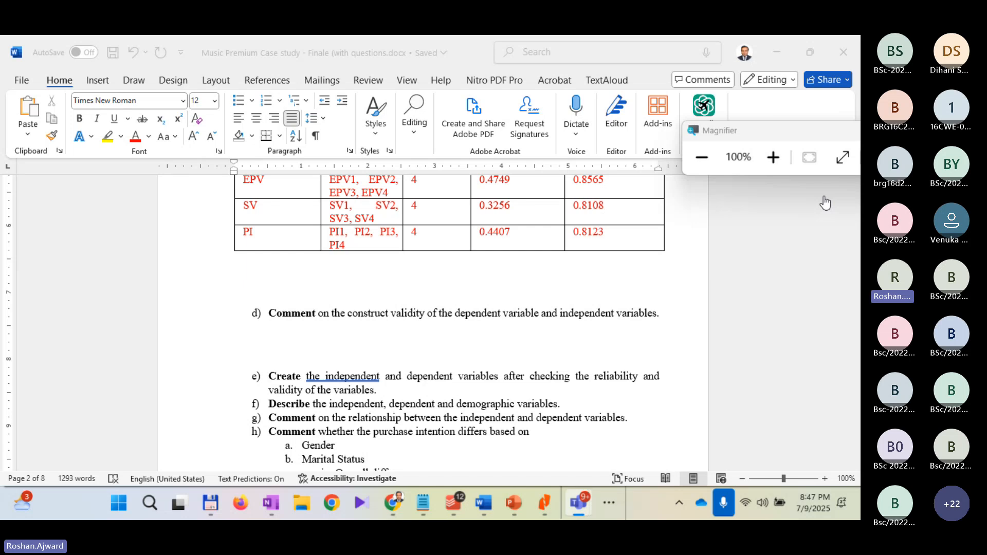
Step: Switch from the Music Premium case study document to the Stata session with the Music Premium database
left_click(826, 203)
left_click(711, 105)
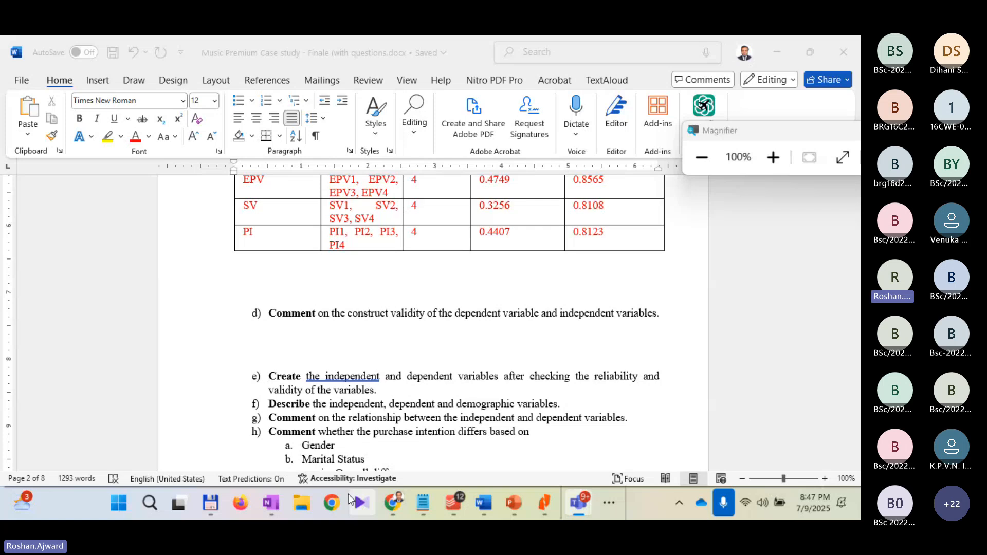
left_click(331, 341)
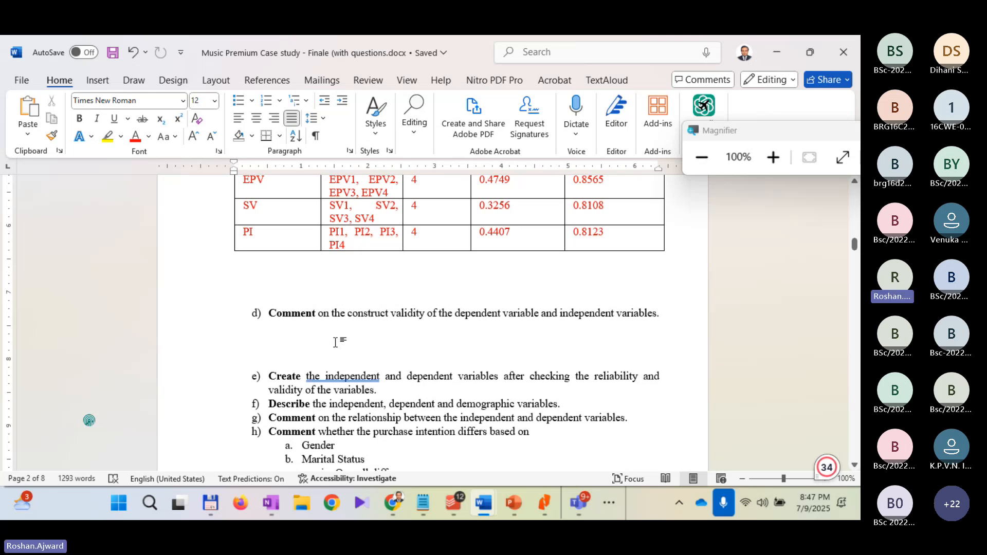
left_click(620, 499)
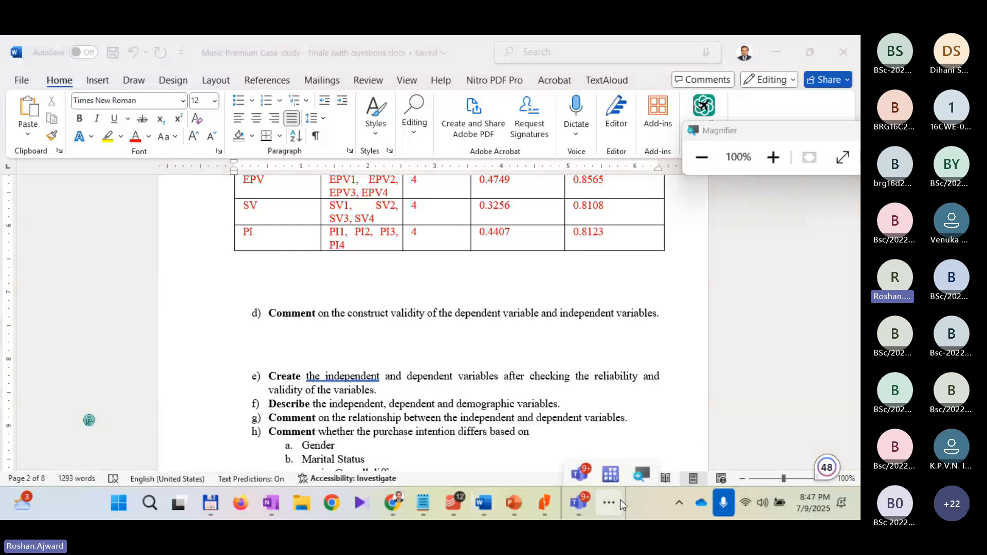
left_click(610, 474)
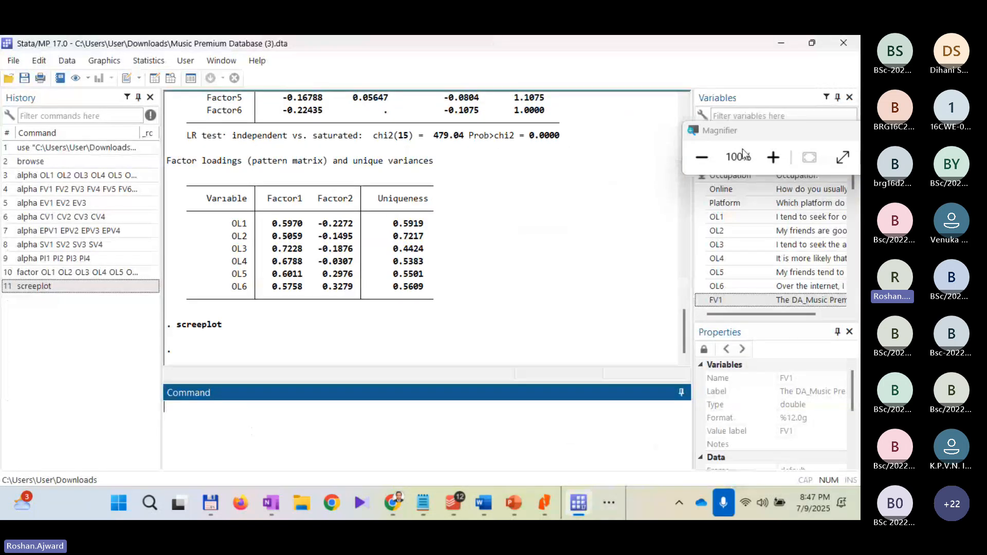
Step: Move the floating Magnifier window so that it does not cover the FV variables in the variable list
left_click(751, 128)
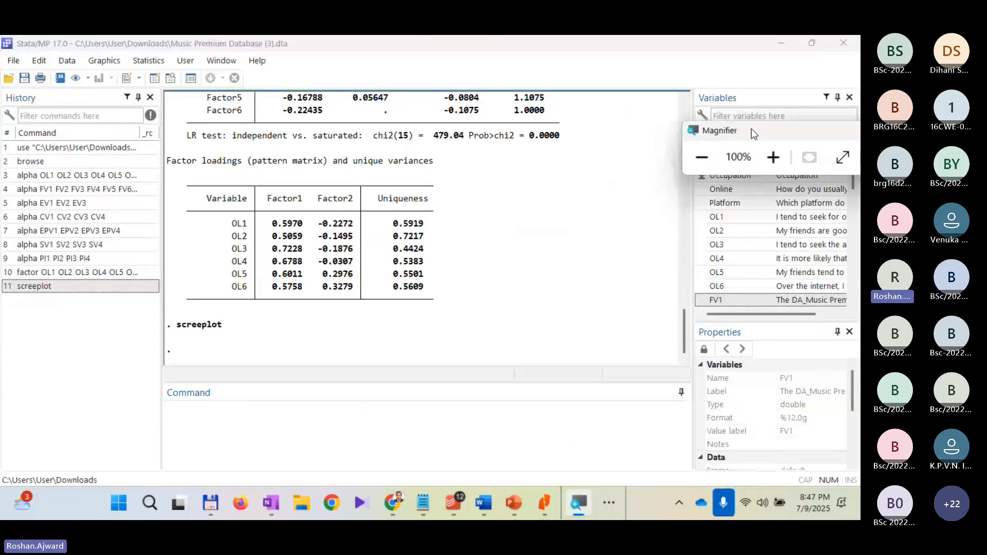
left_click_drag(751, 129, 701, 274)
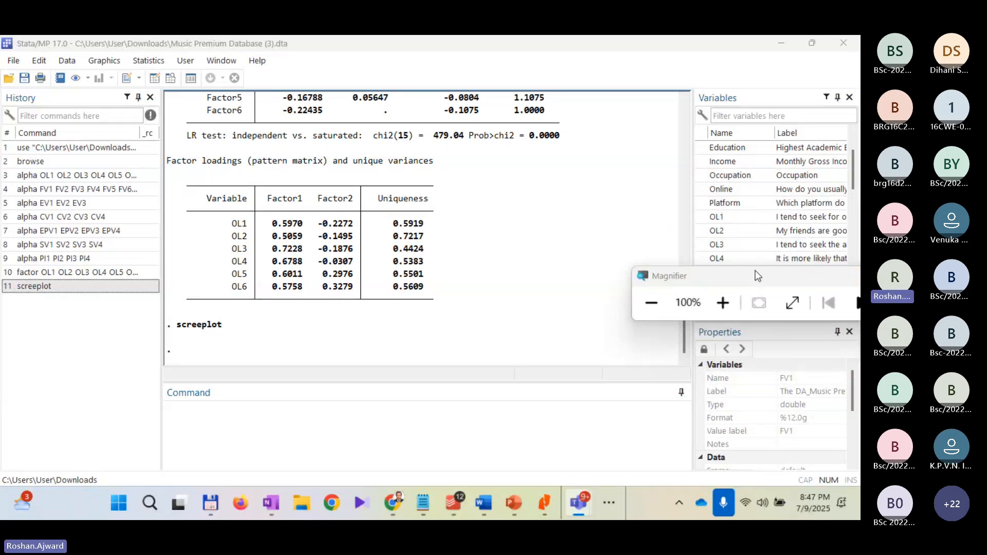
left_click_drag(756, 275, 653, 99)
Step: Run a factor analysis on the variables FV1, FV2, FV3, FV4, FV5, FV6 and FV7
scroll(754, 242, "down", 1)
scroll(753, 236, "down", 1)
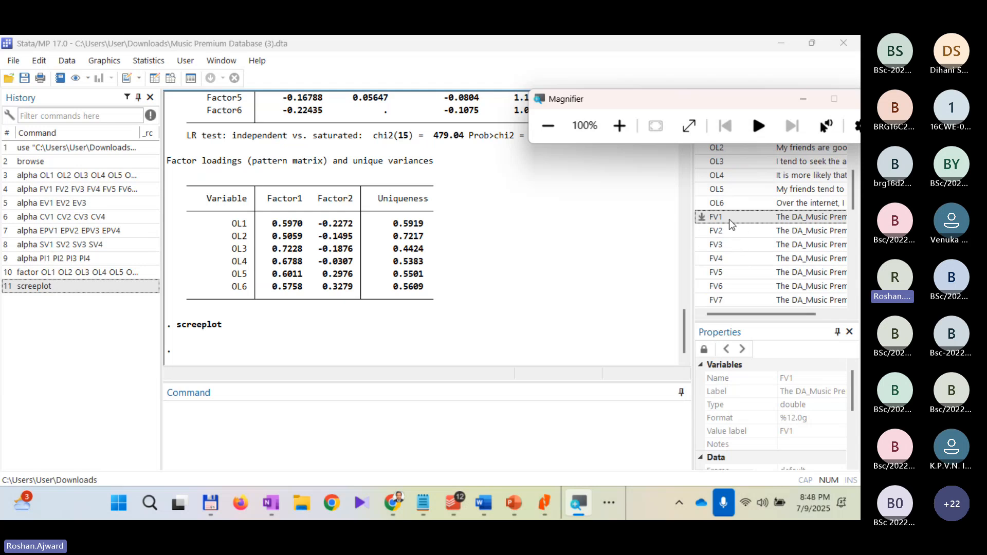
left_click(441, 435)
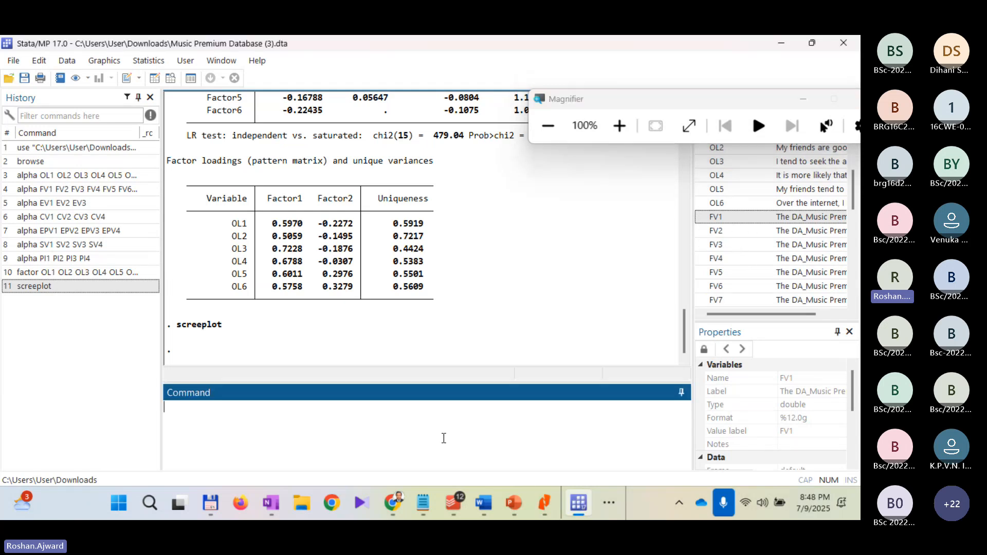
type("factor")
left_click(618, 126)
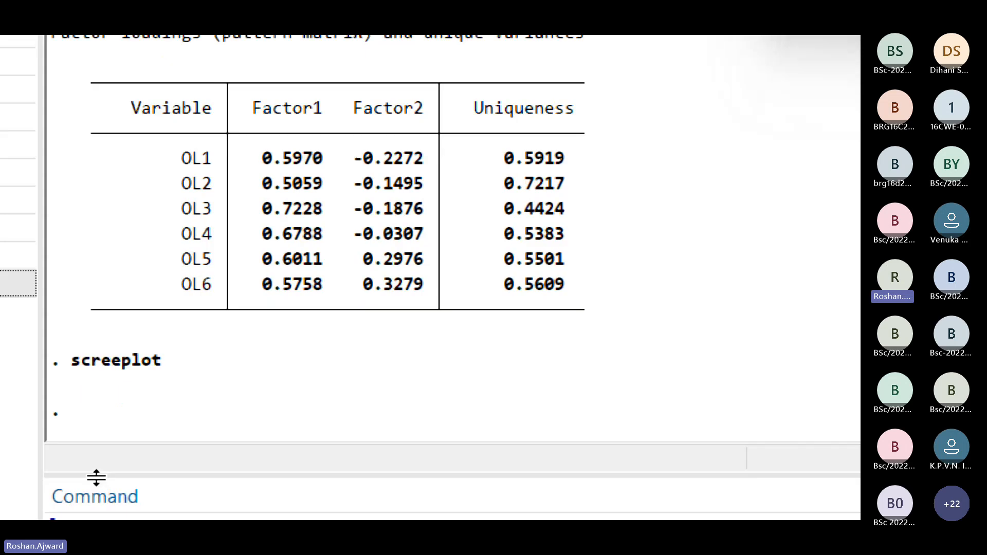
left_click(161, 456)
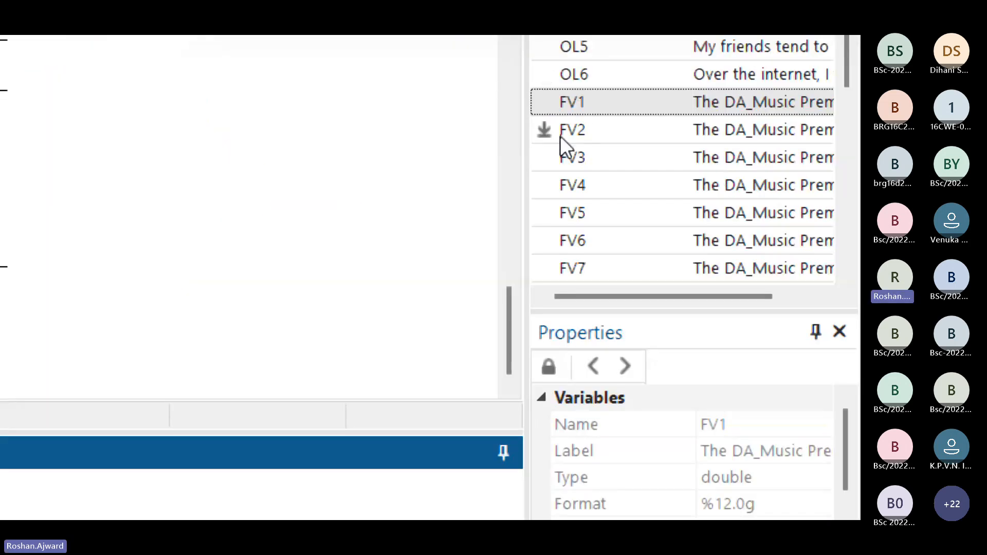
scroll(633, 152, "up", 1)
scroll(630, 149, "up", 2)
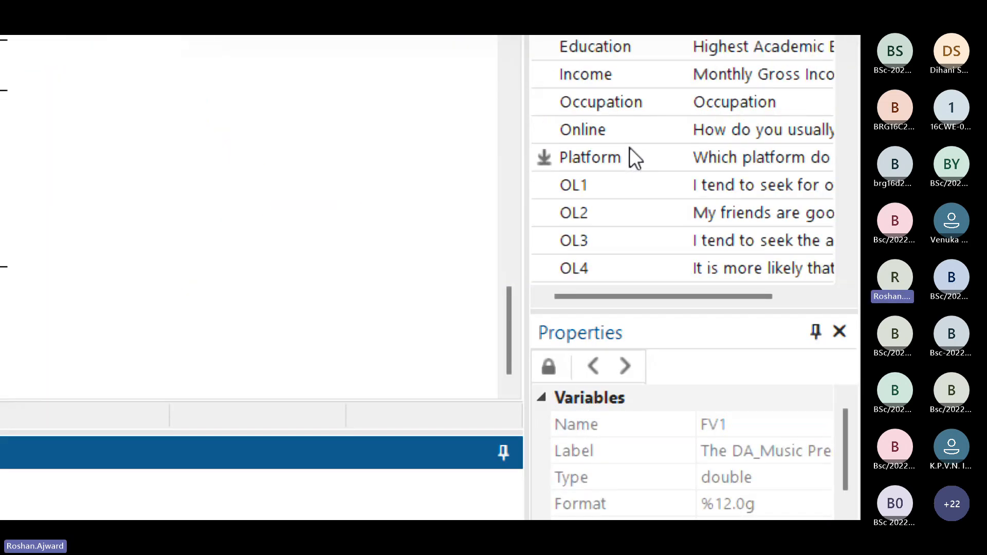
scroll(562, 154, "down", 1)
scroll(694, 208, "down", 2)
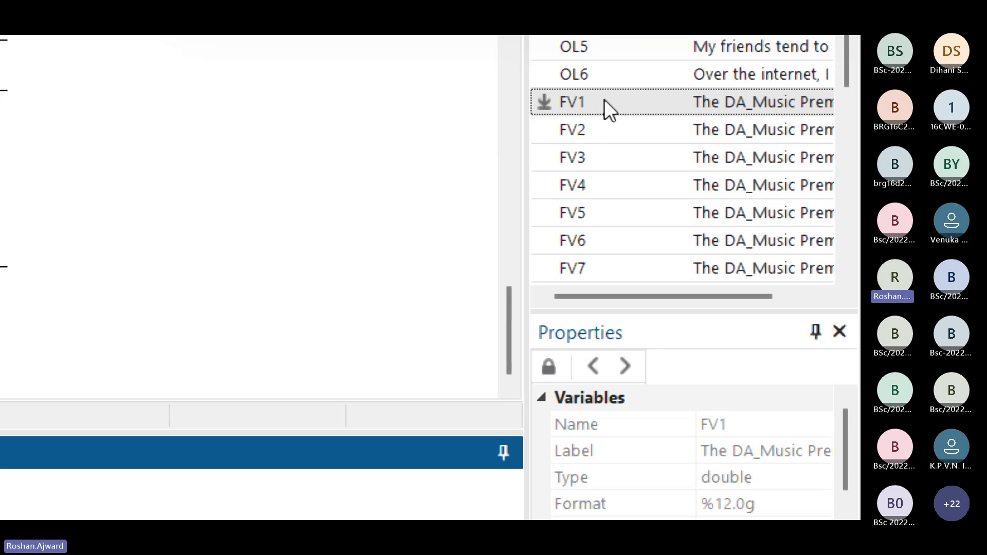
left_click(595, 111)
left_click(586, 135)
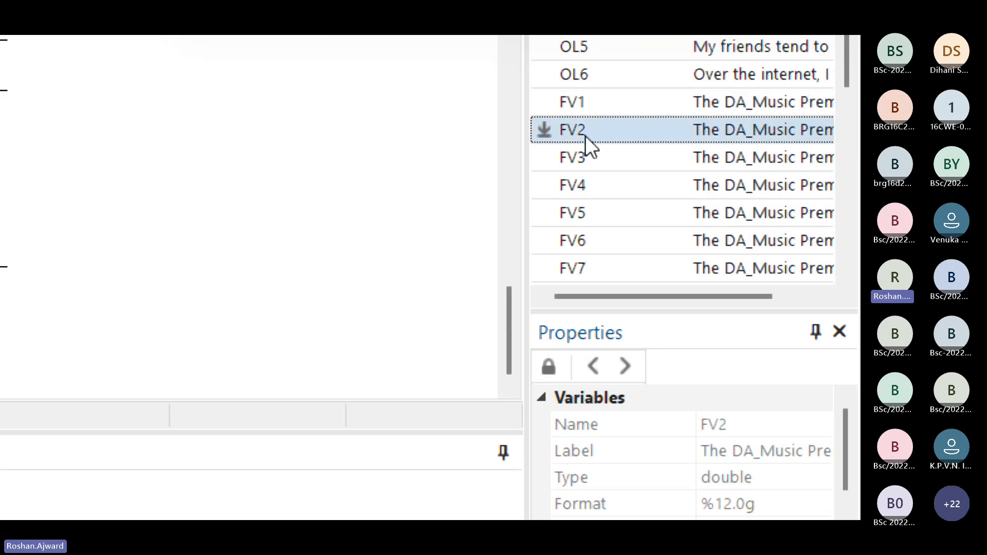
left_click(584, 162)
left_click(580, 185)
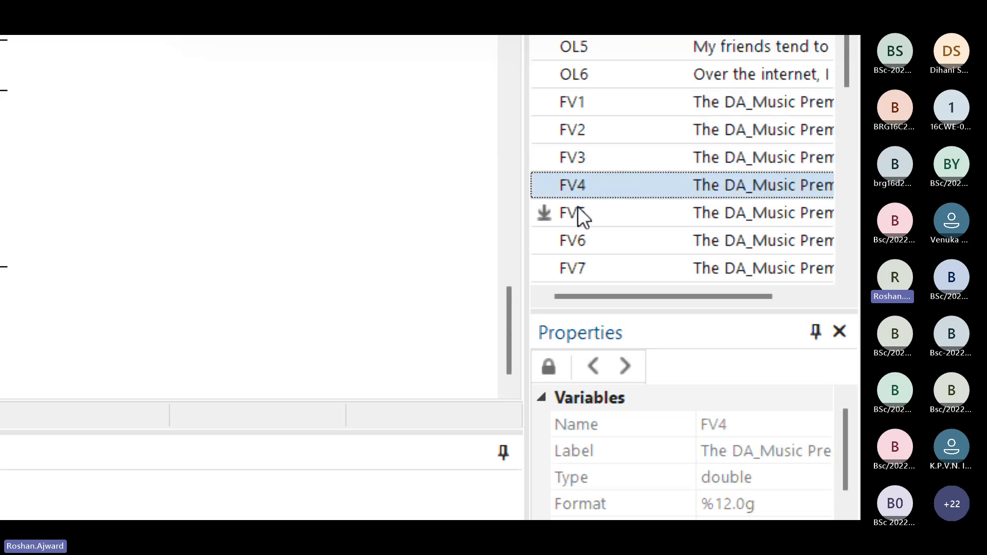
left_click(577, 212)
left_click(579, 241)
left_click(579, 269)
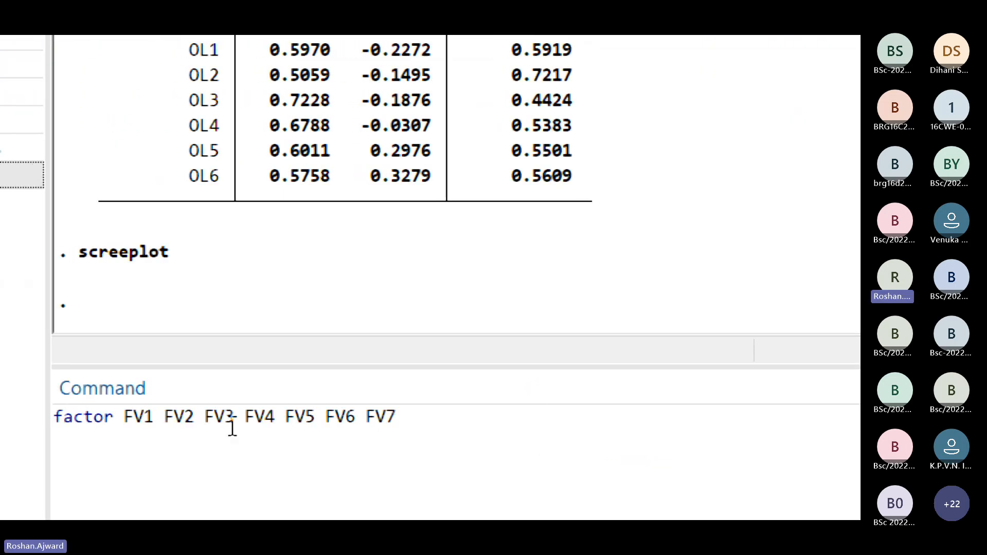
left_click(482, 436)
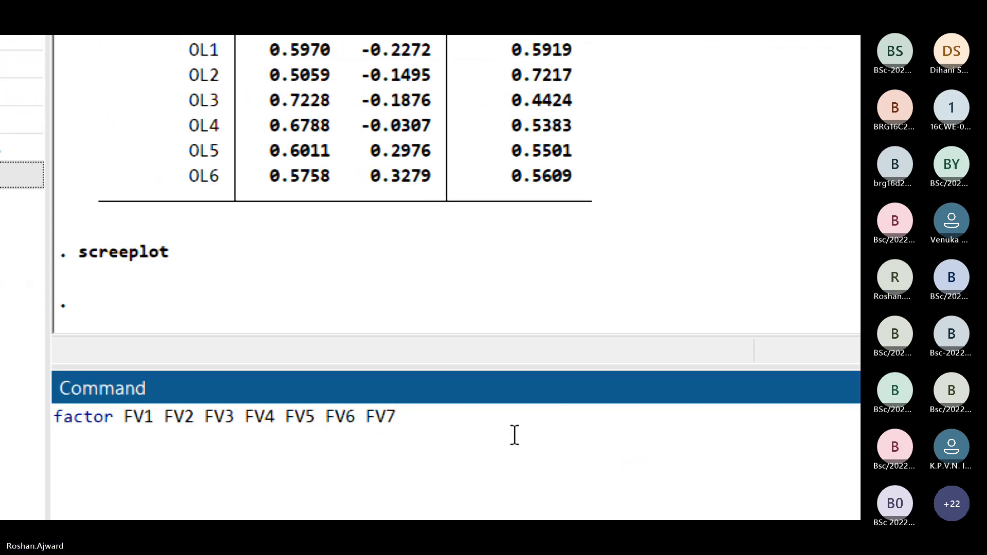
key("Return")
Step: Examine the retained factors, eigenvalues, proportions and factor loadings in the factor analysis output for FV1 to FV7
scroll(532, 206, "up", 1)
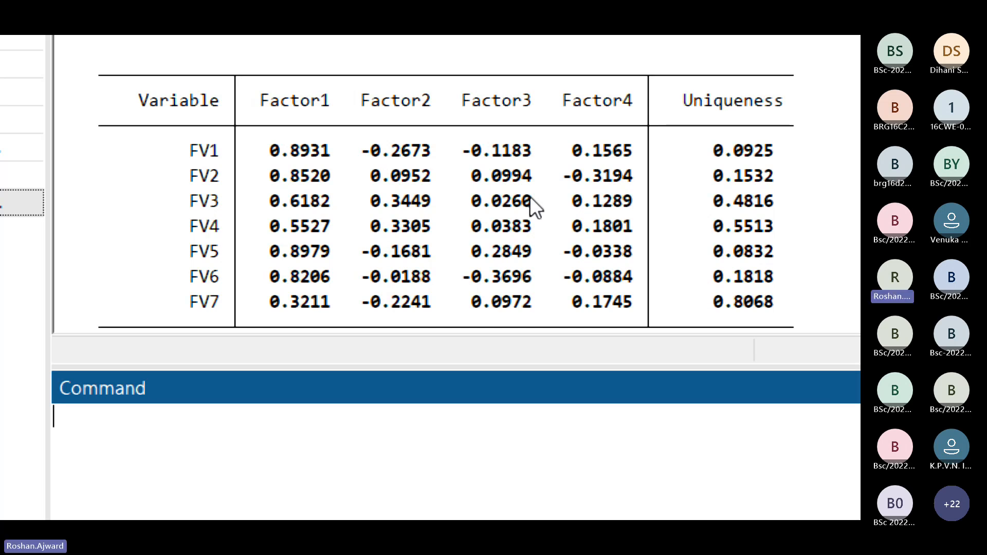
scroll(529, 196, "up", 3)
scroll(459, 247, "down", 3)
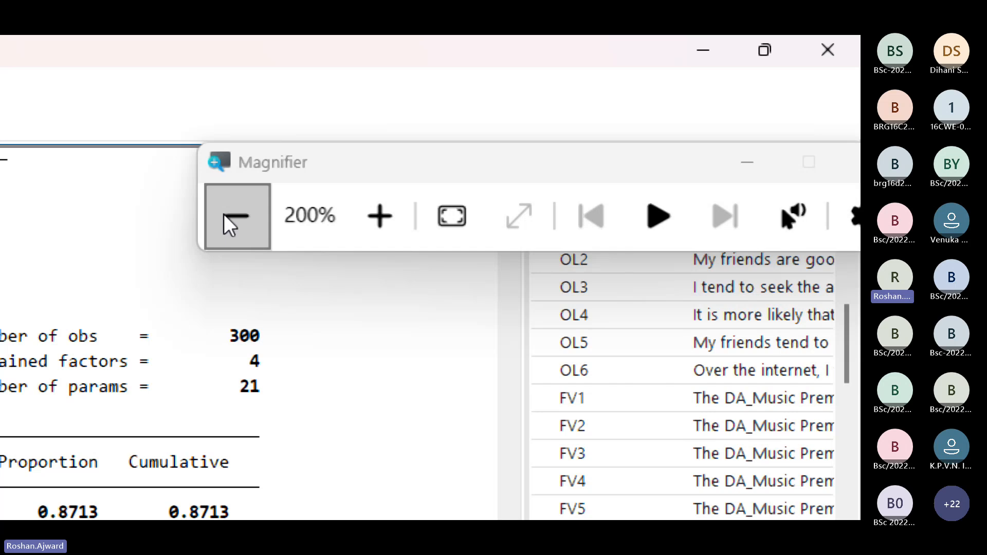
left_click(226, 216)
scroll(475, 181, "down", 2)
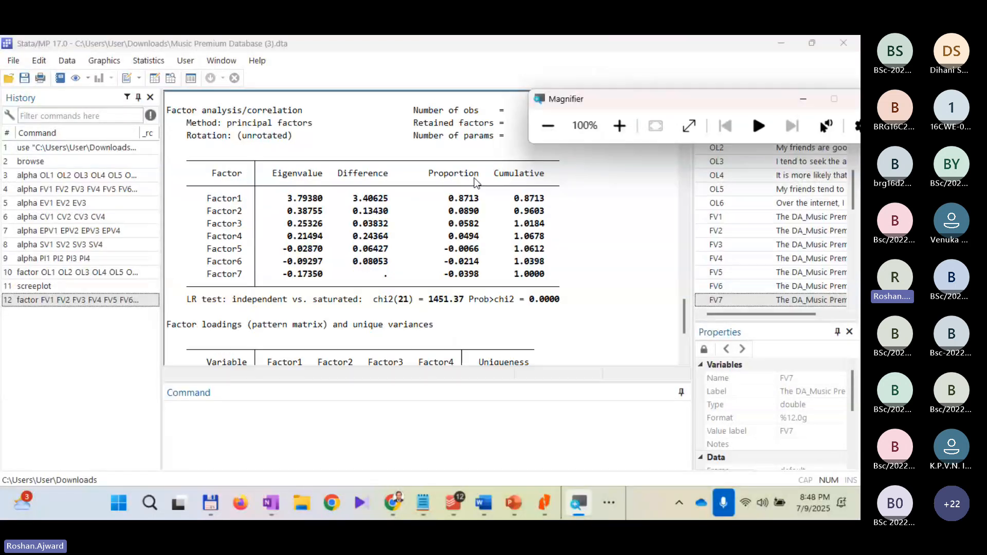
left_click(620, 126)
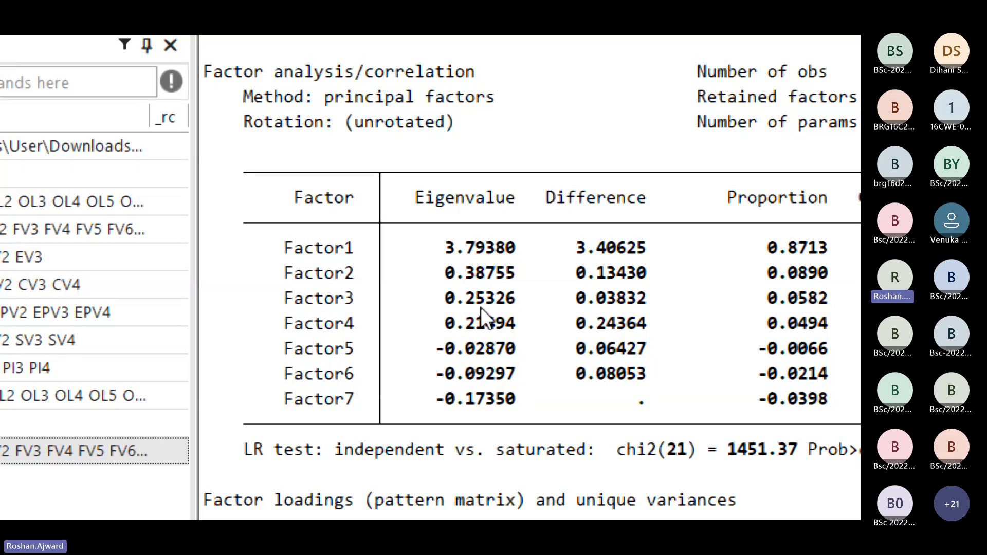
scroll(568, 242, "down", 1)
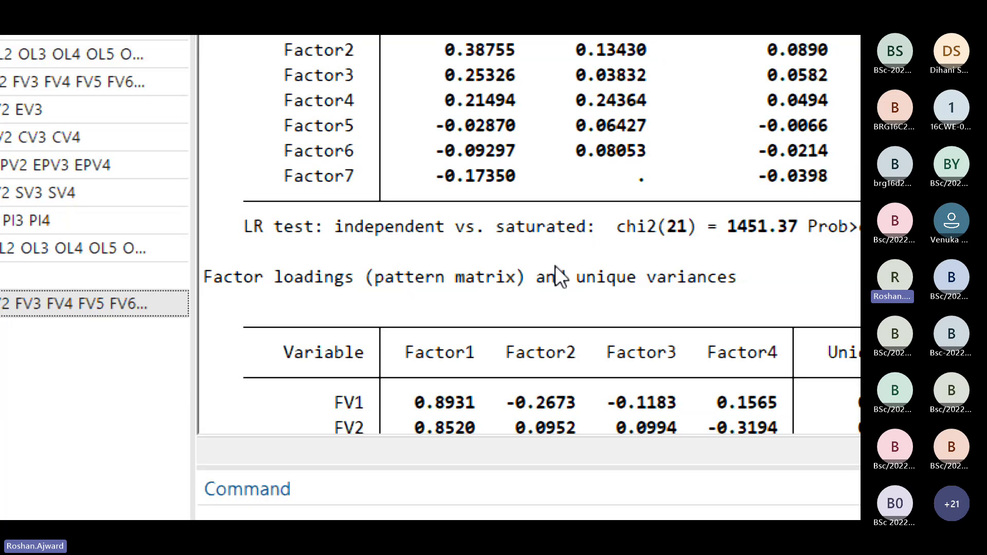
scroll(554, 265, "up", 5)
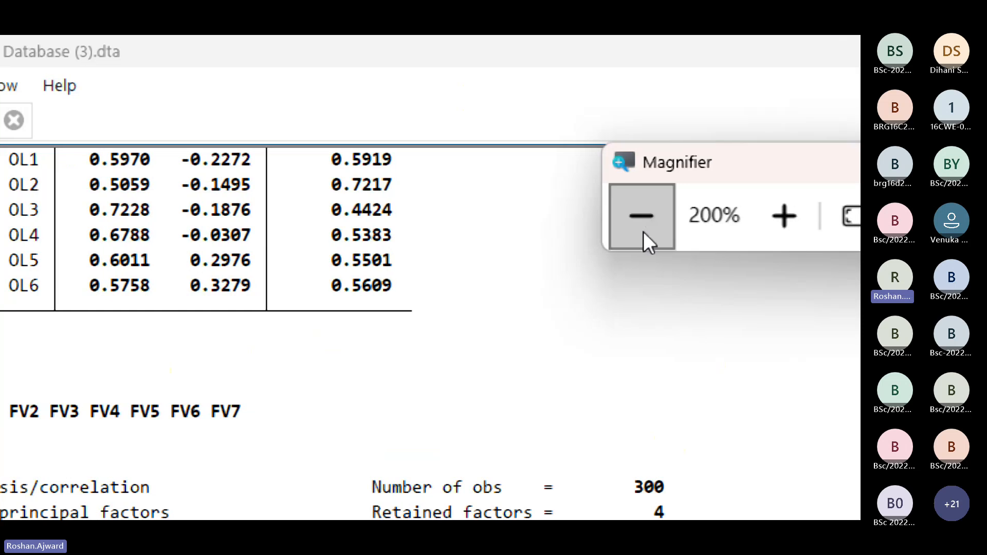
left_click(643, 229)
left_click(638, 159)
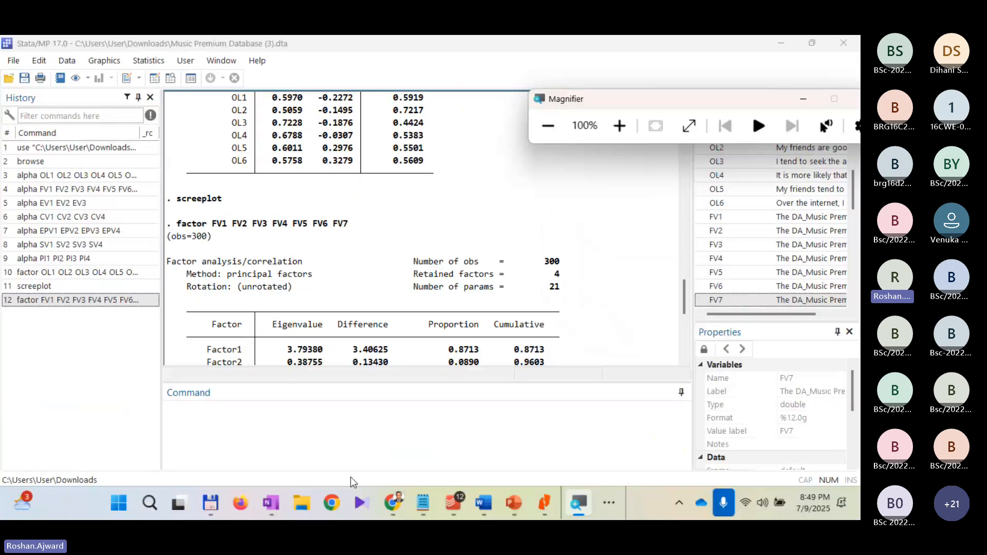
Step: Check the construct validity question in the Music Premium case study document in Word and return to Stata
mouse_move(484, 503)
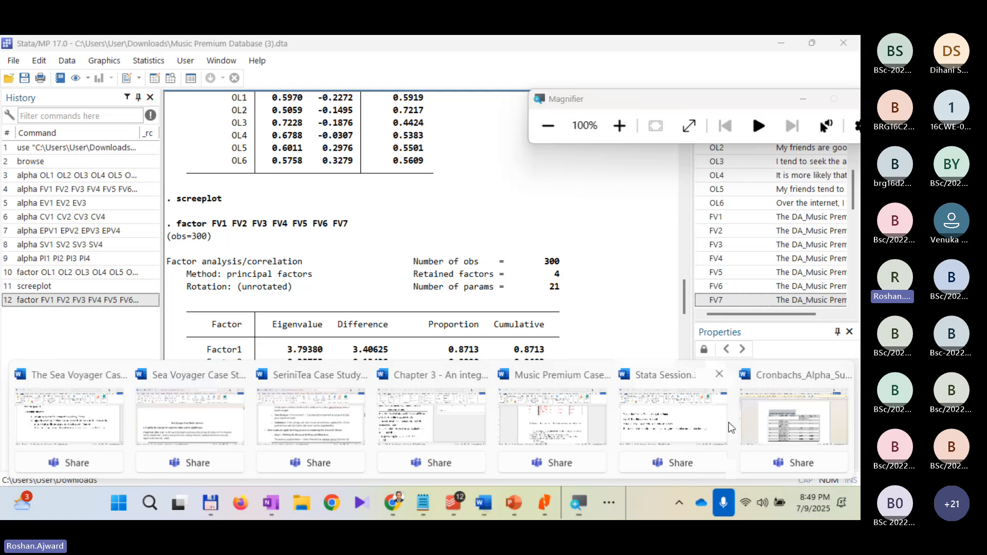
left_click(552, 414)
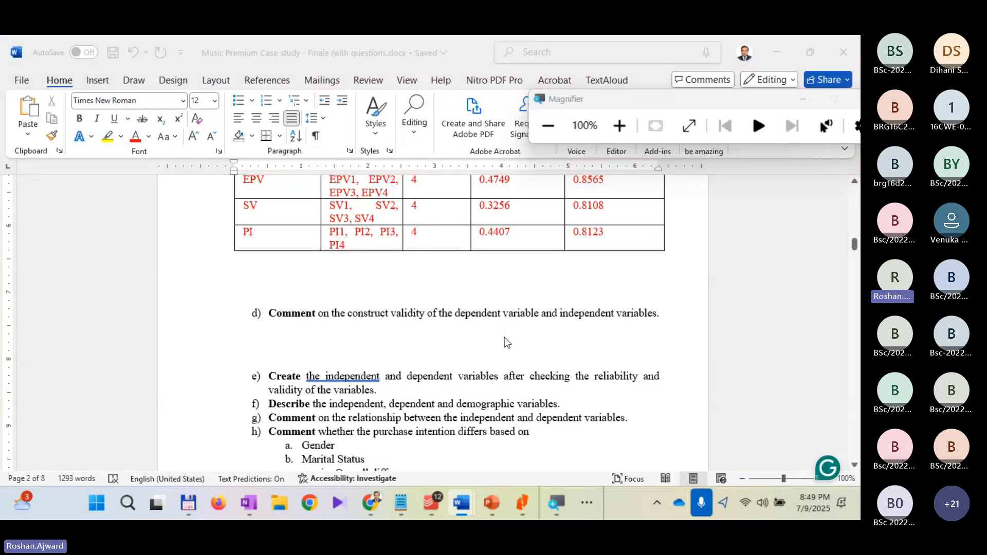
key("alt+Tab")
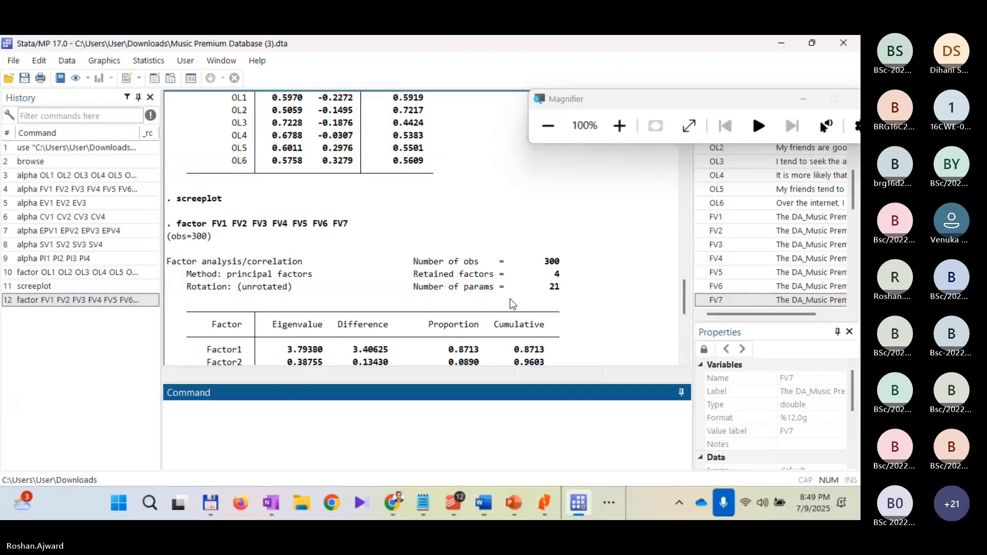
Step: Run a factor analysis on the variables EV1, EV2 and EV3 and review its eigenvalues and factor loadings
scroll(510, 298, "down", 2)
scroll(515, 257, "down", 2)
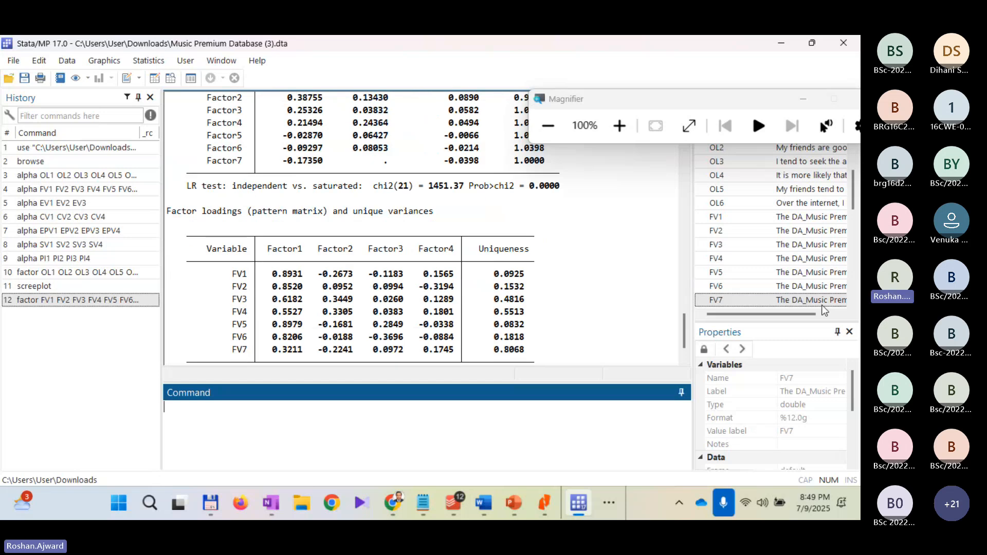
left_click(627, 130)
scroll(600, 319, "down", 1)
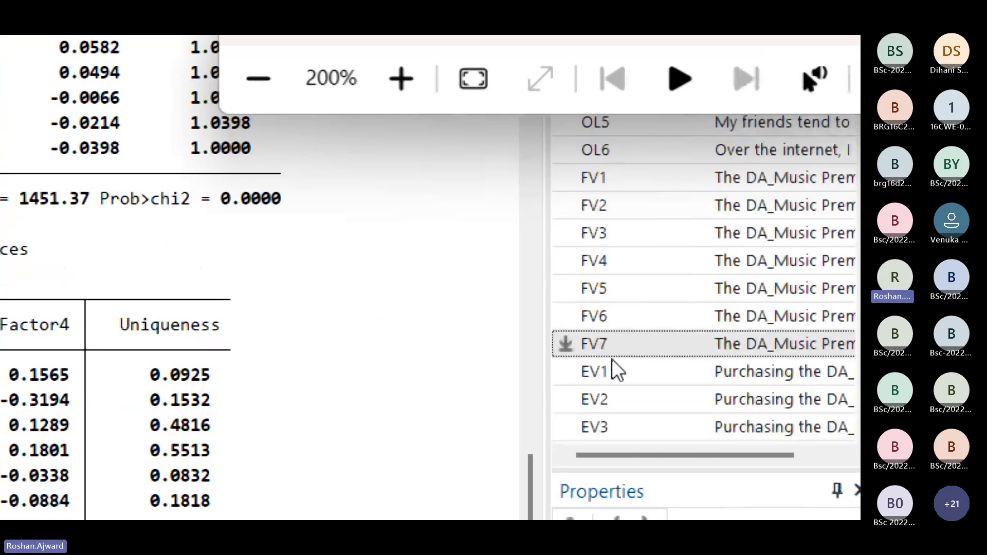
scroll(619, 386, "down", 1)
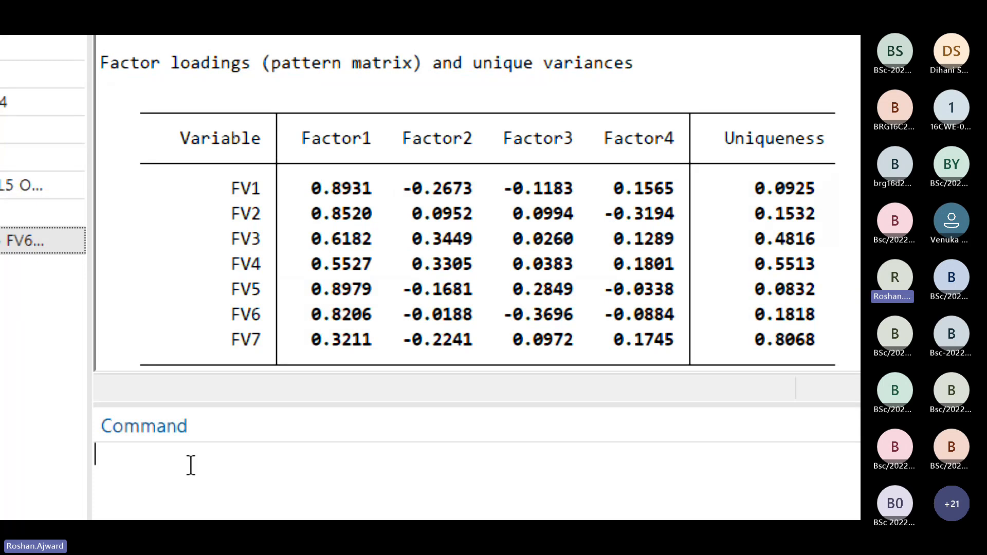
type("factor")
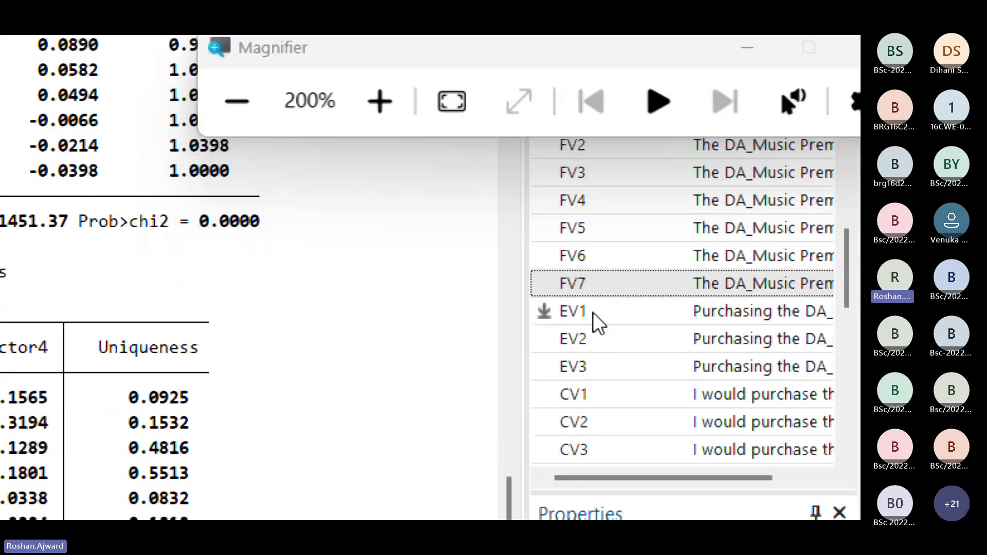
left_click(593, 407)
left_click(590, 338)
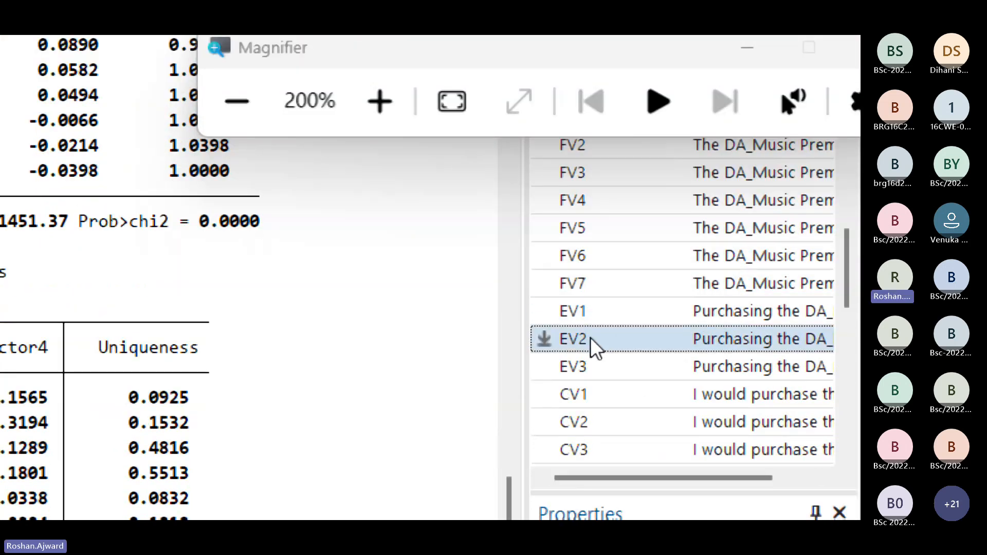
left_click(590, 370)
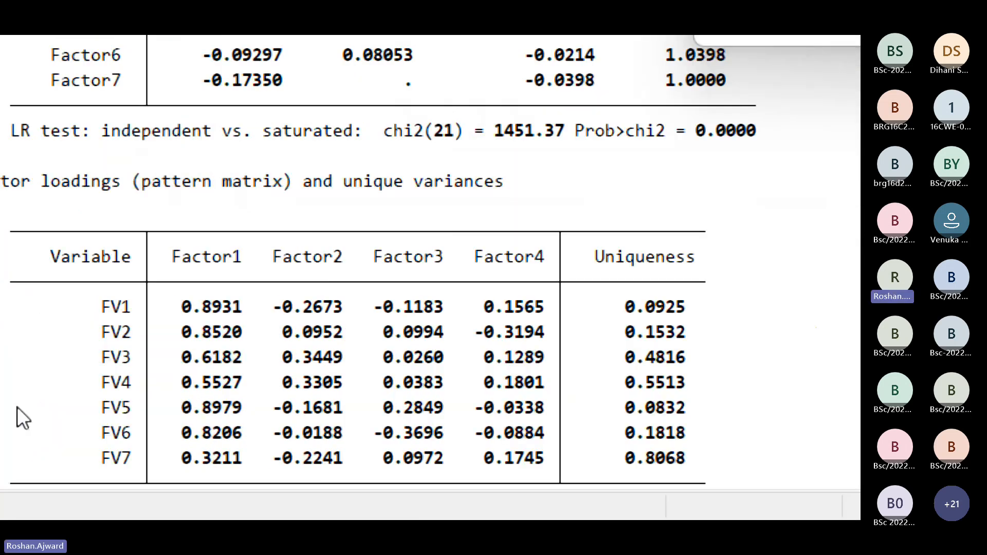
left_click(372, 421)
key("Return")
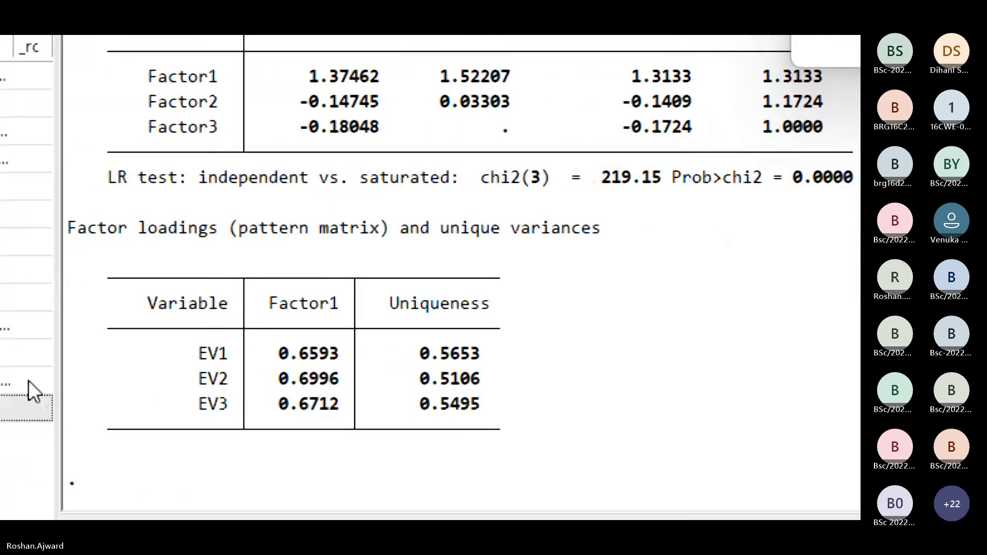
scroll(186, 342, "up", 3)
scroll(186, 329, "down", 1)
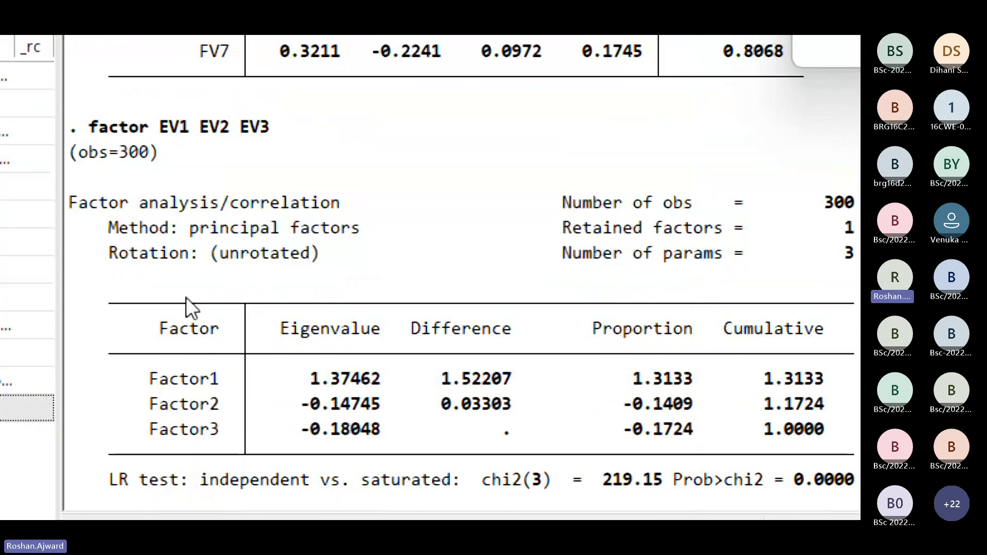
scroll(428, 453, "down", 1)
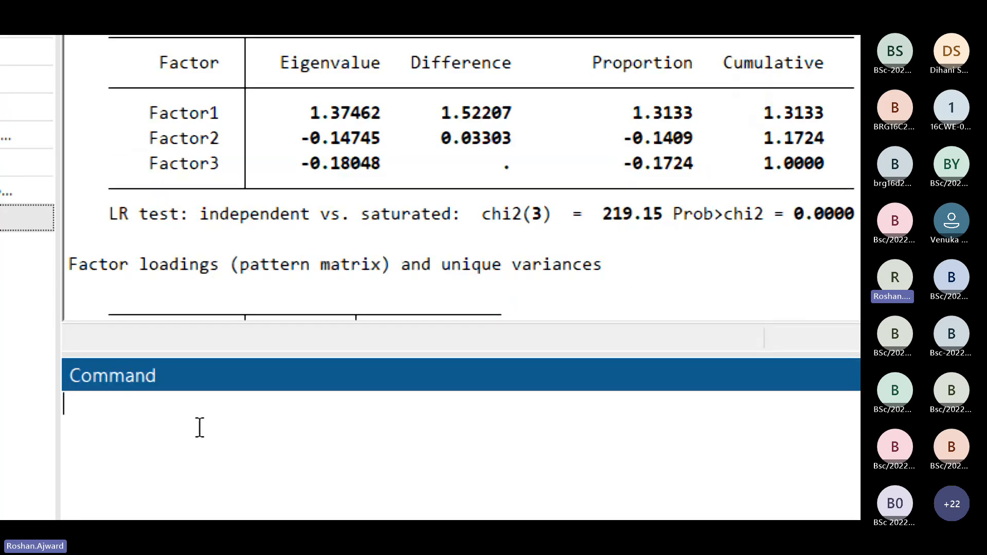
Step: Run a factor analysis on the variables CV1, CV2, CV3 and CV4
type("factor")
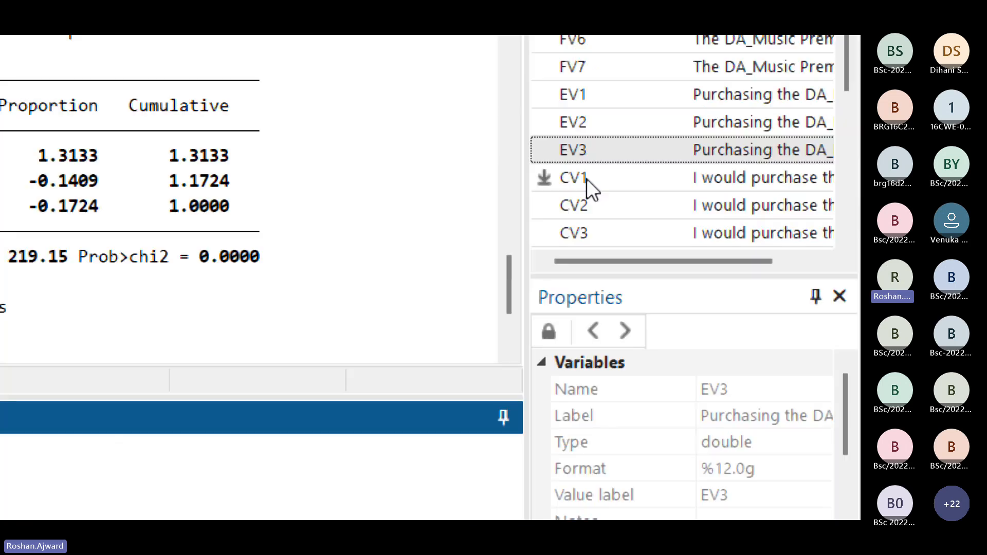
left_click(587, 178)
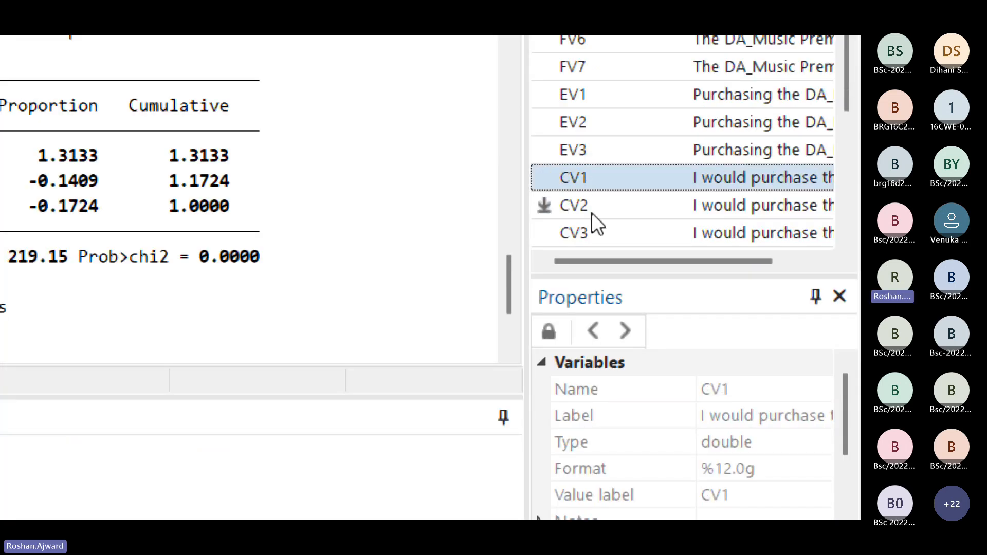
scroll(591, 212, "down", 1)
left_click(590, 126)
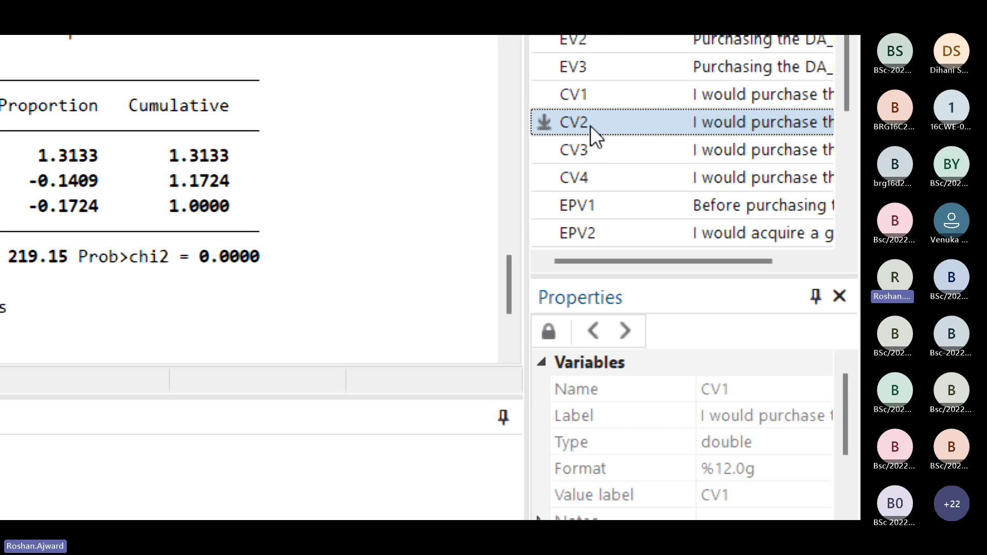
left_click(581, 178)
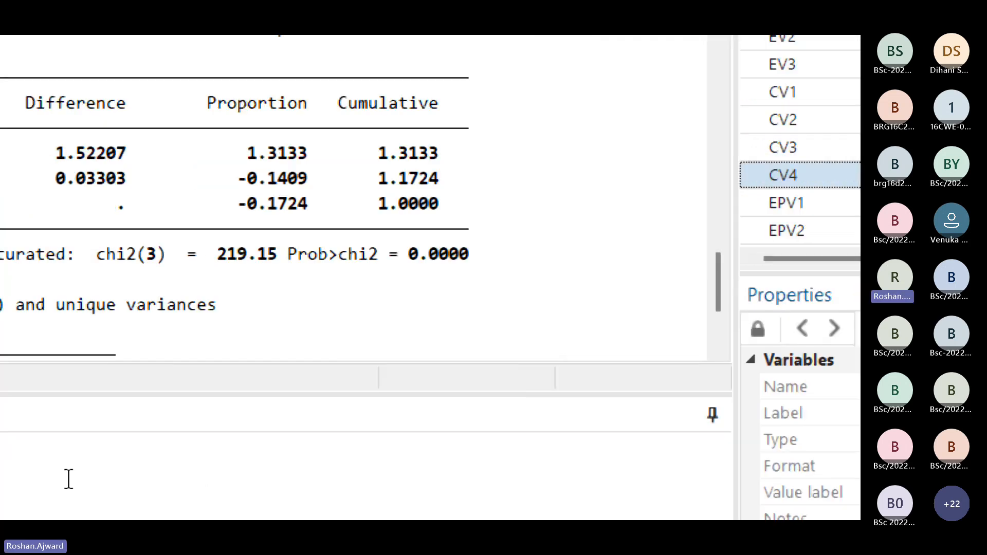
left_click(230, 463)
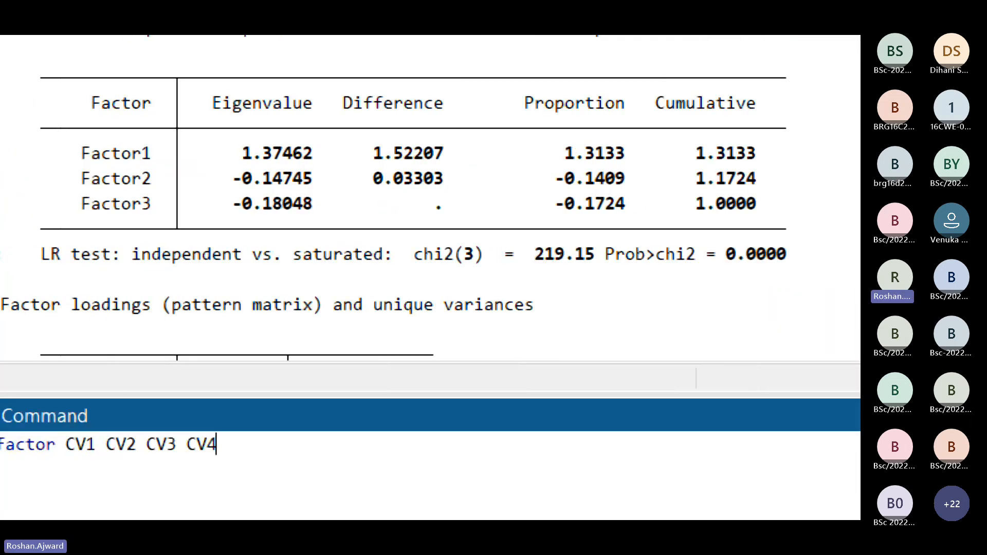
key("Return")
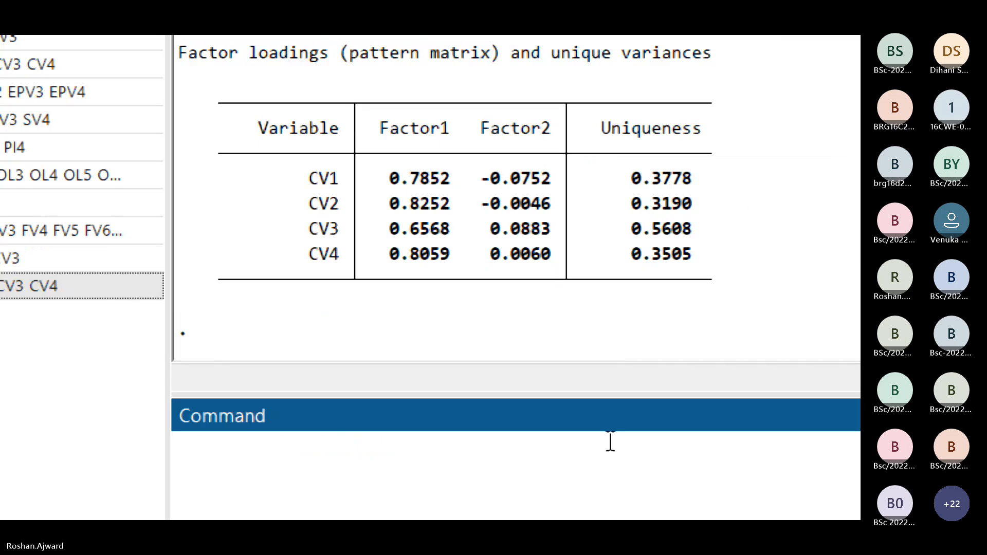
Step: Examine the factor loadings, eigenvalues and retained factors in the factor analysis output for CV1 to CV4
scroll(571, 280, "up", 1)
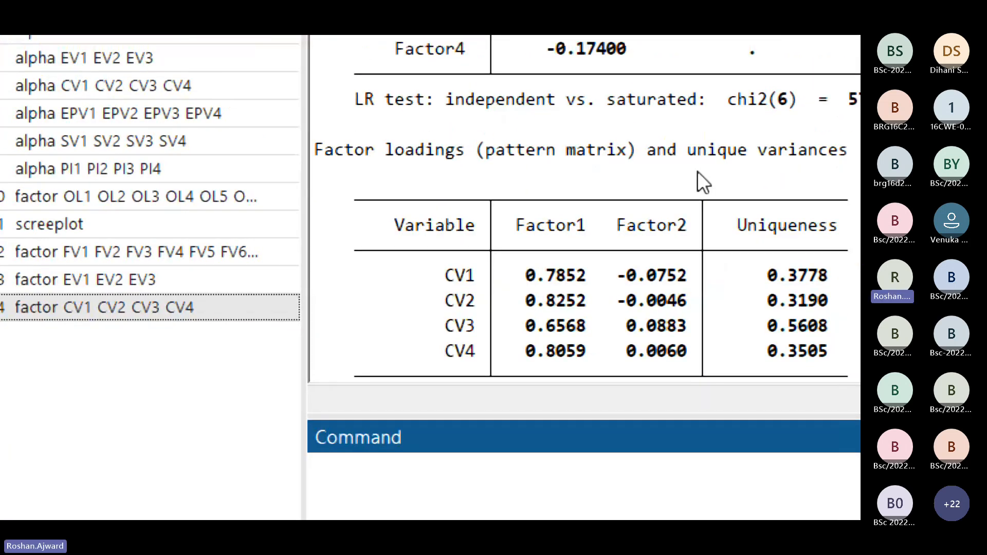
scroll(608, 176, "up", 3)
scroll(608, 282, "up", 1)
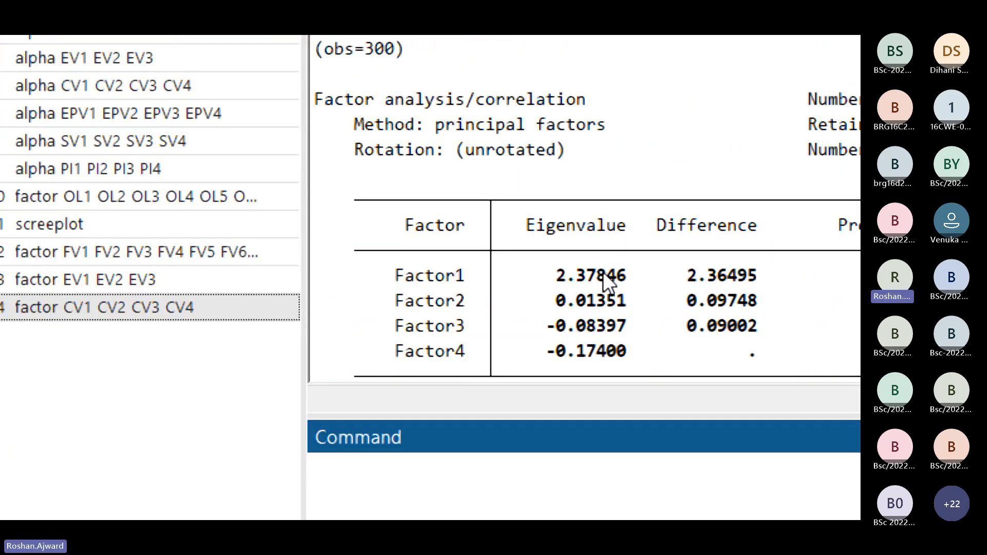
scroll(603, 272, "up", 1)
scroll(603, 273, "down", 1)
scroll(483, 187, "up", 1)
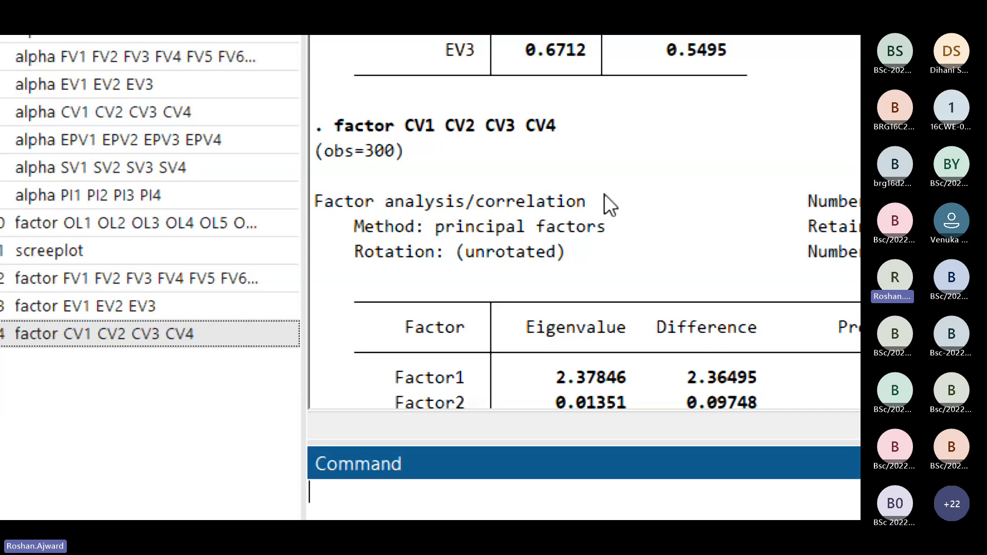
scroll(575, 285, "down", 2)
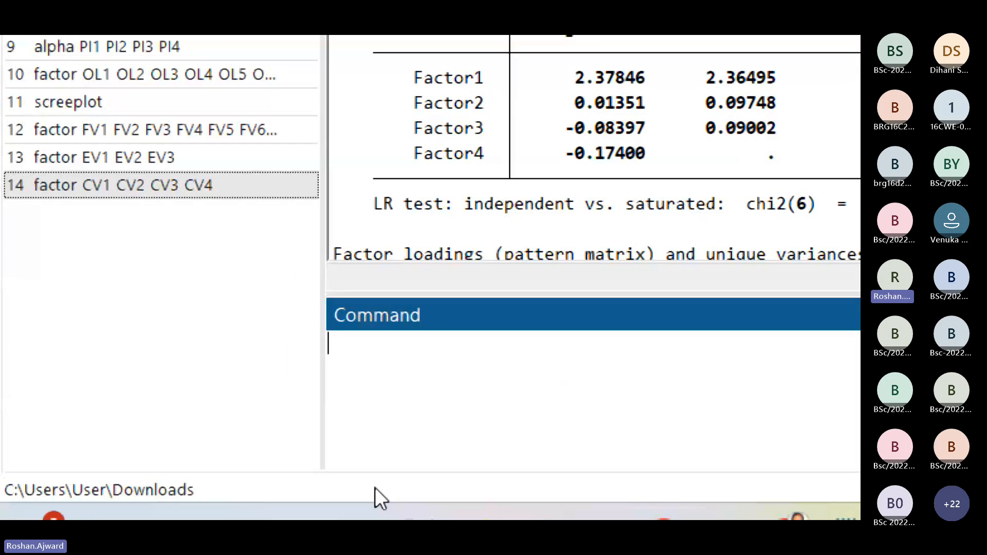
Step: Run a factor analysis on the variables EPV1, EPV2, EPV3 and EPV4 and review its loadings and eigenvalues
type("factor")
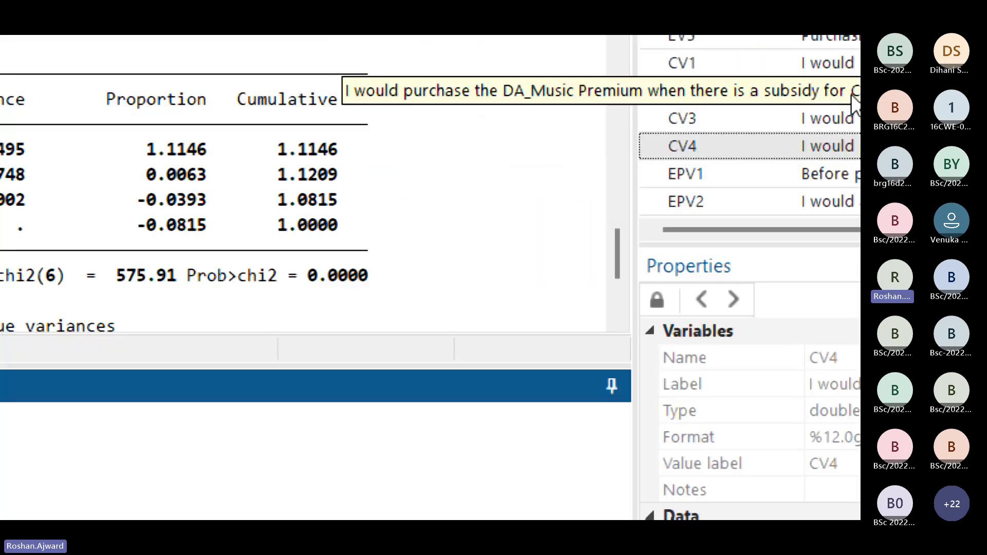
scroll(633, 139, "down", 1)
left_click(603, 97)
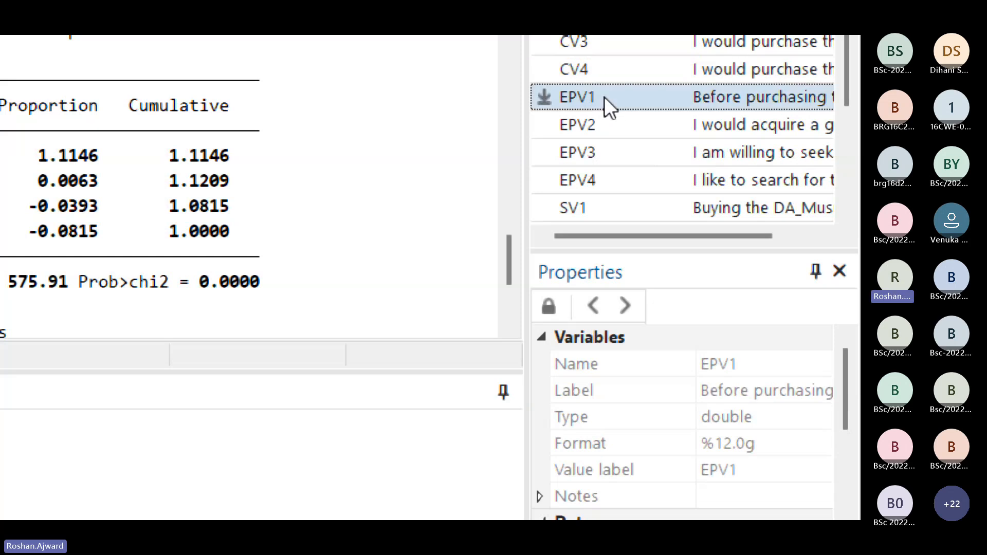
left_click(593, 134)
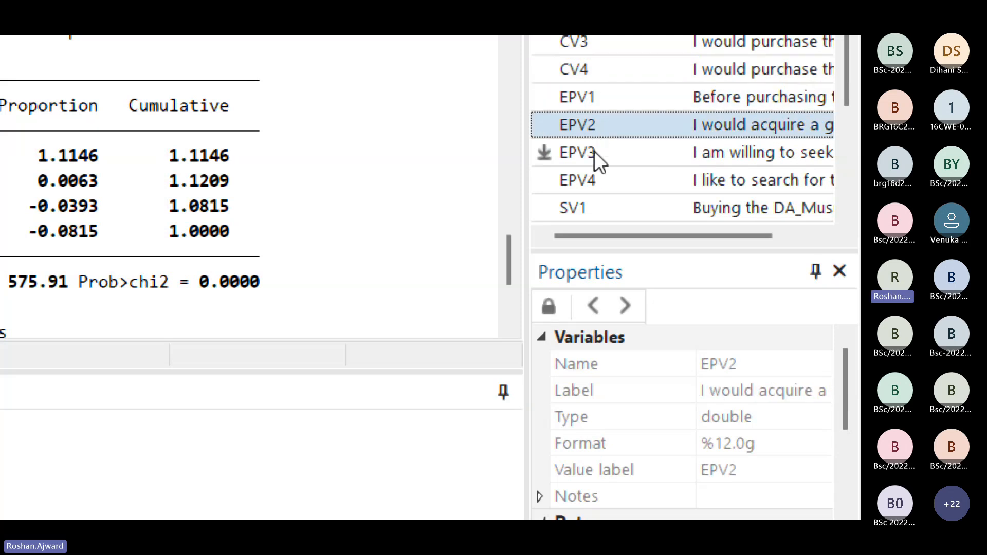
left_click(594, 151)
left_click(592, 180)
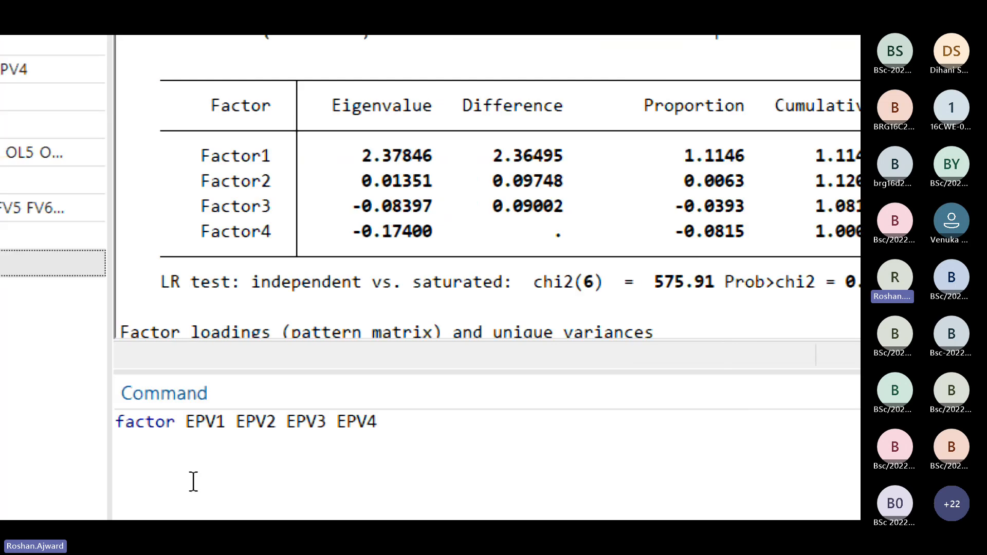
left_click(226, 452)
key("Return")
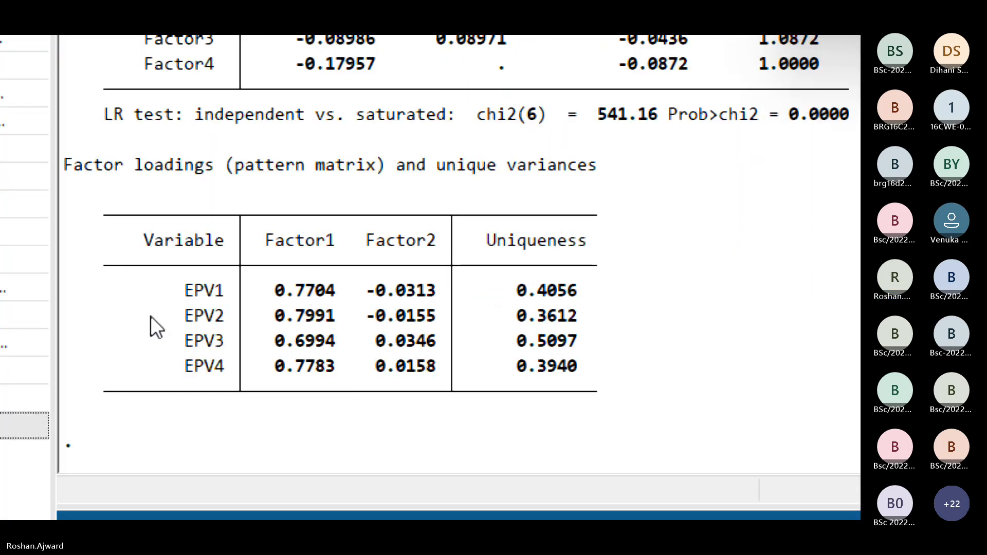
scroll(150, 317, "up", 4)
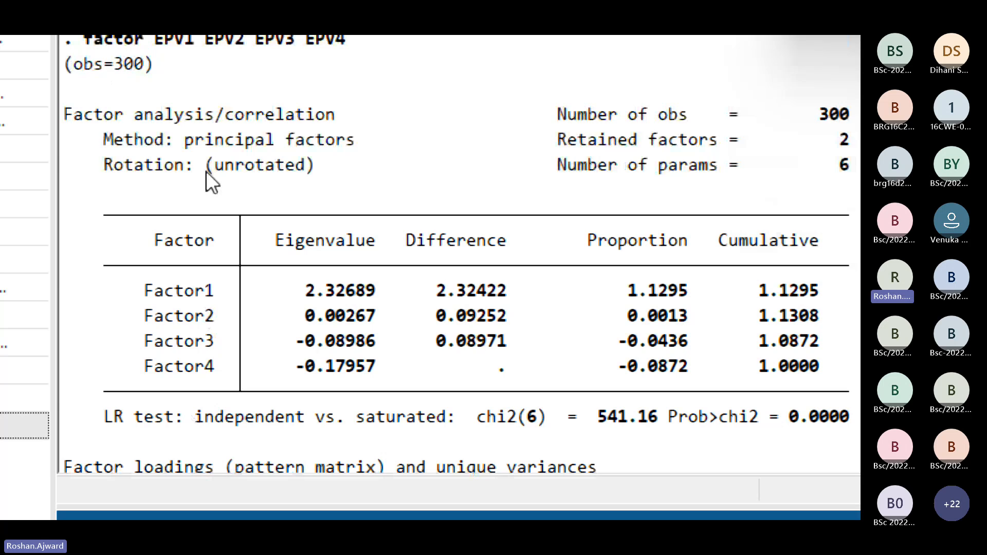
scroll(159, 201, "up", 2)
scroll(158, 201, "down", 2)
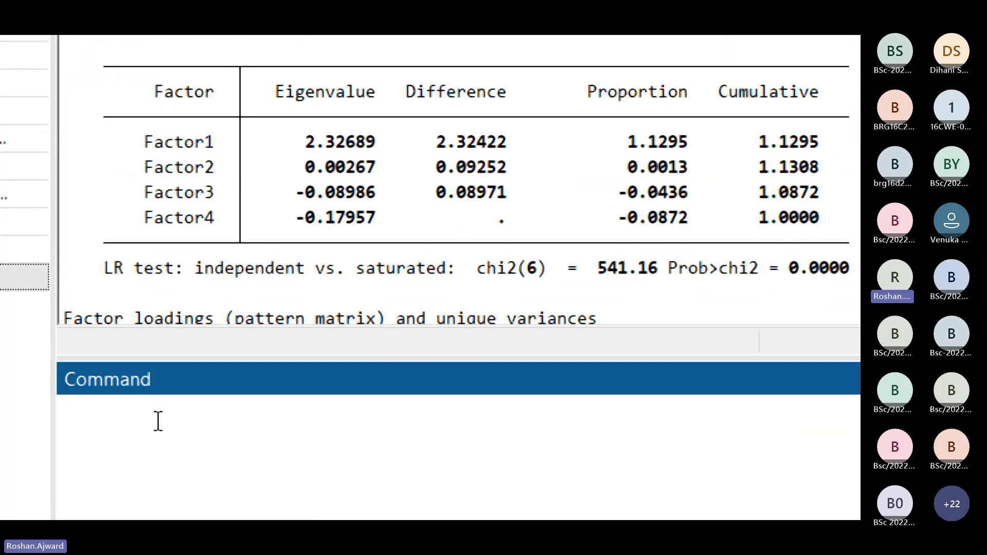
Step: Run a factor analysis on the variables SV1, SV2, SV3 and SV4 and review its loadings and eigenvalues
type("factor")
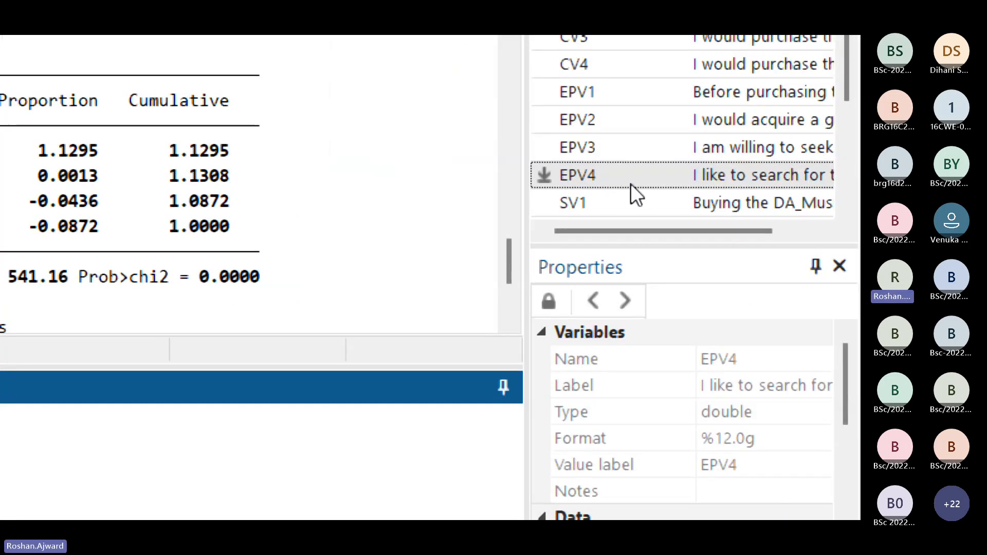
scroll(630, 185, "down", 1)
left_click(602, 122)
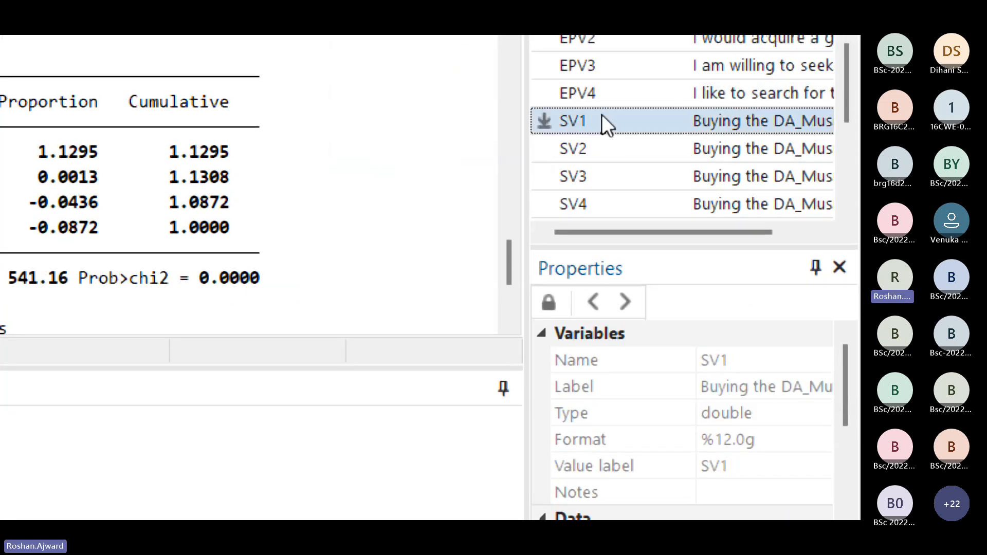
left_click(595, 150)
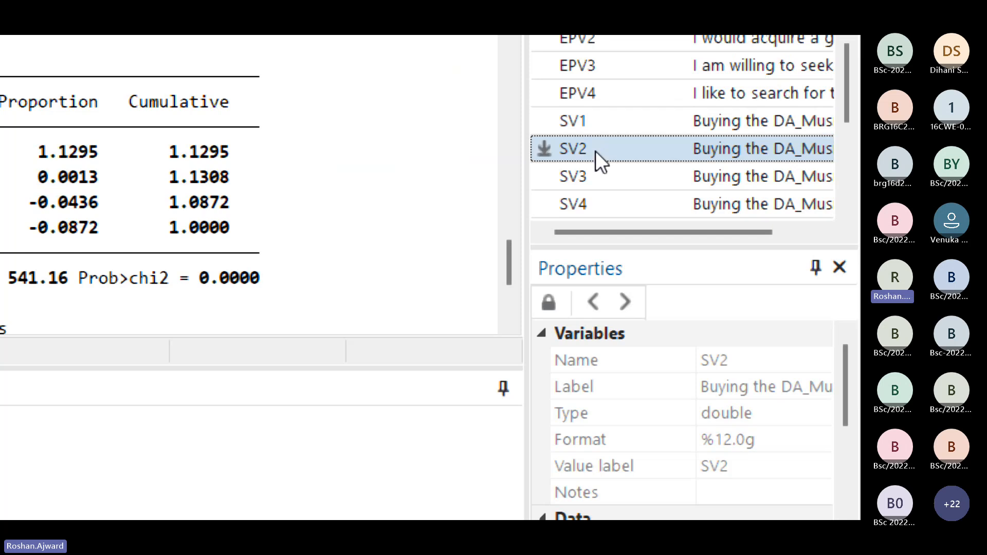
left_click(582, 182)
left_click(582, 207)
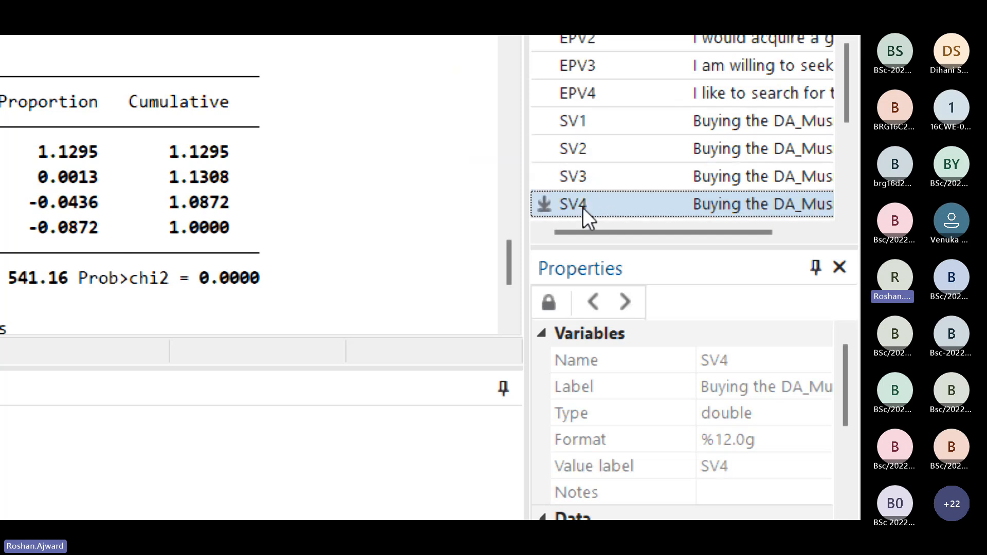
scroll(637, 185, "down", 2)
scroll(634, 176, "up", 1)
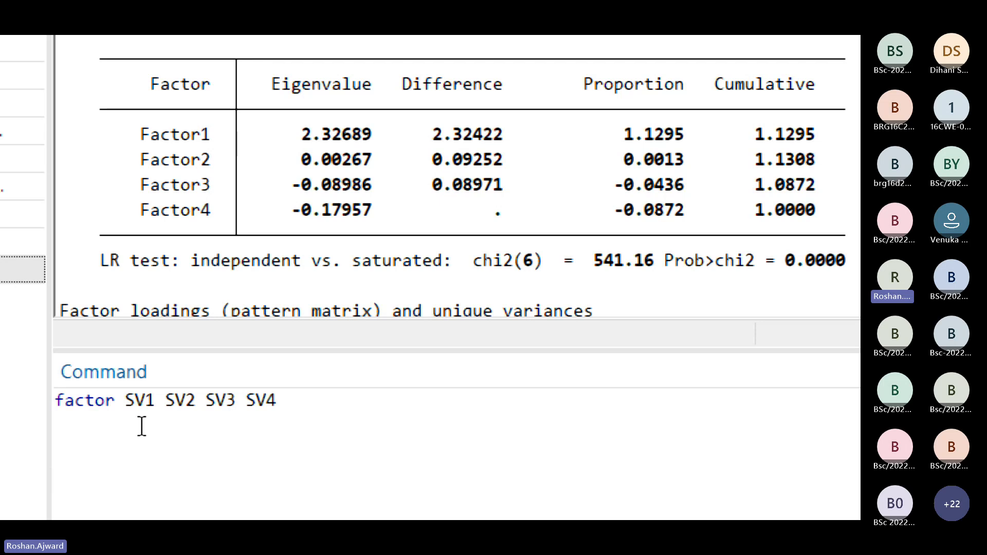
key("Return")
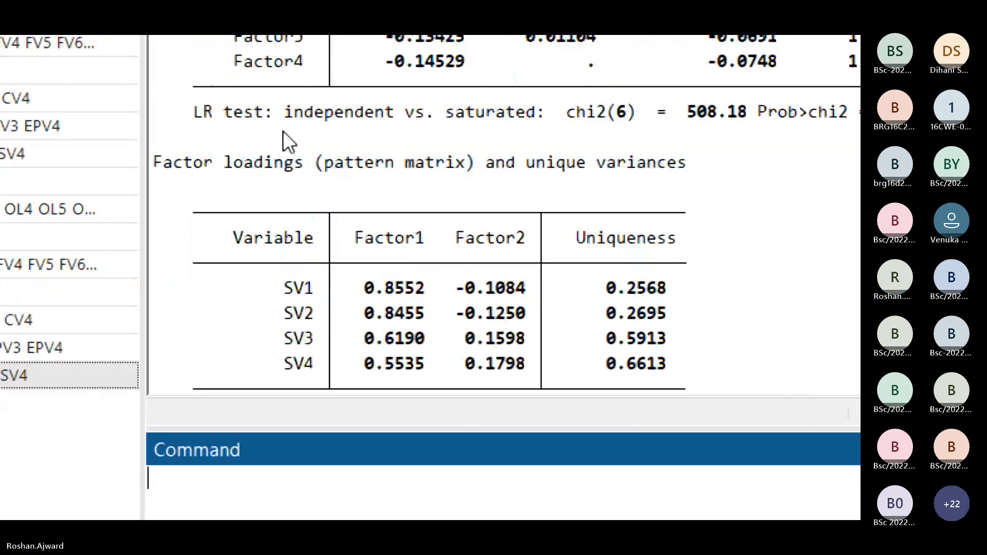
scroll(319, 137, "up", 2)
scroll(335, 146, "up", 1)
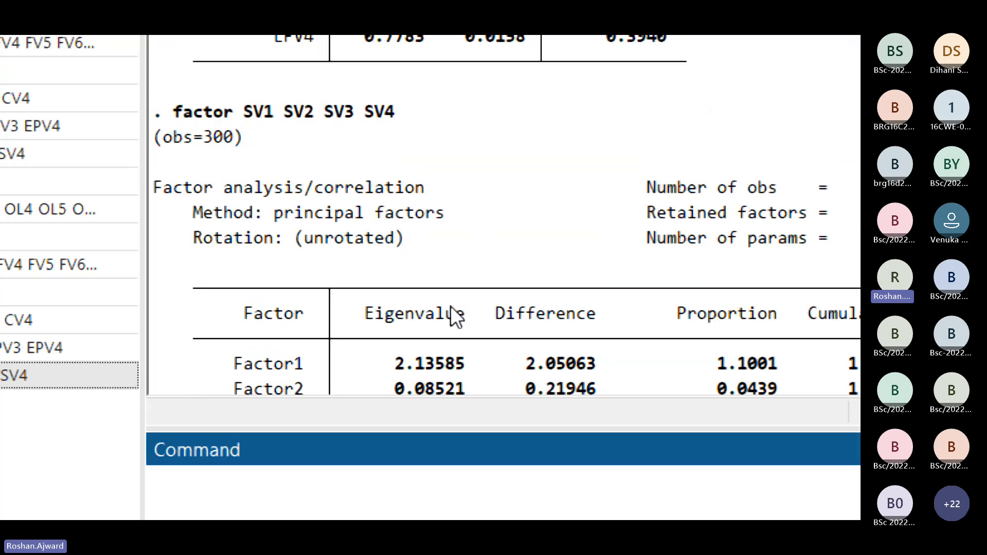
scroll(388, 371, "down", 1)
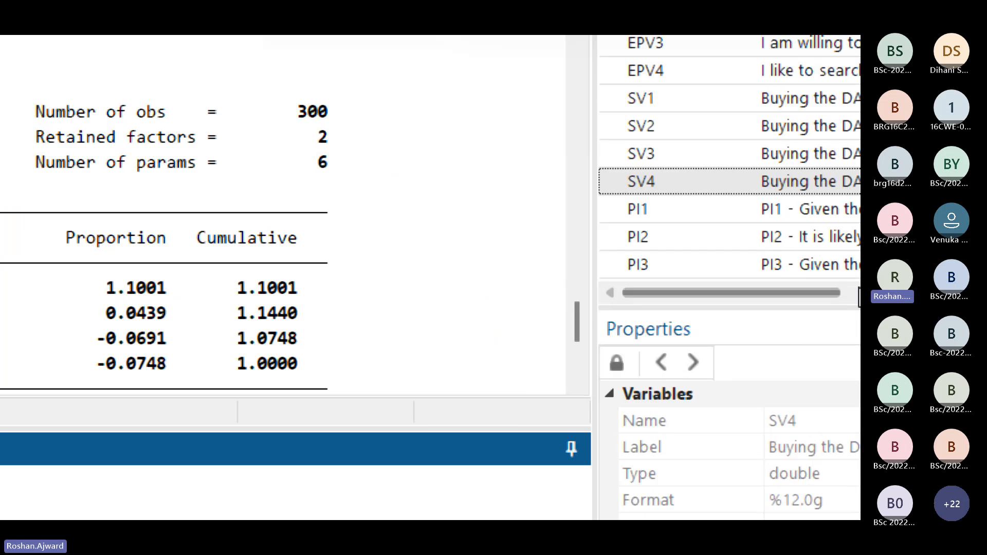
Step: Run a factor analysis on the variables PI1, PI2, PI3 and PI4
type("factor")
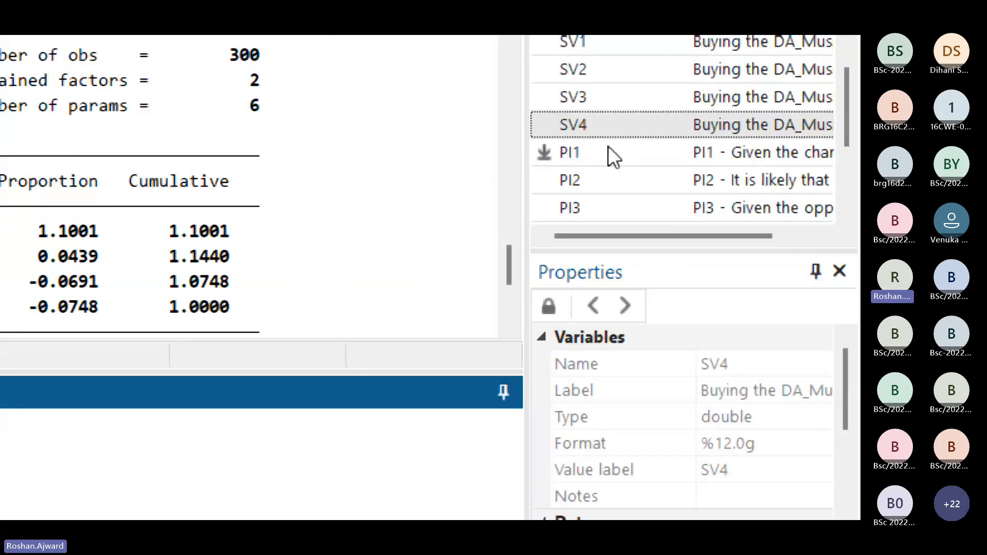
left_click(603, 155)
left_click(593, 182)
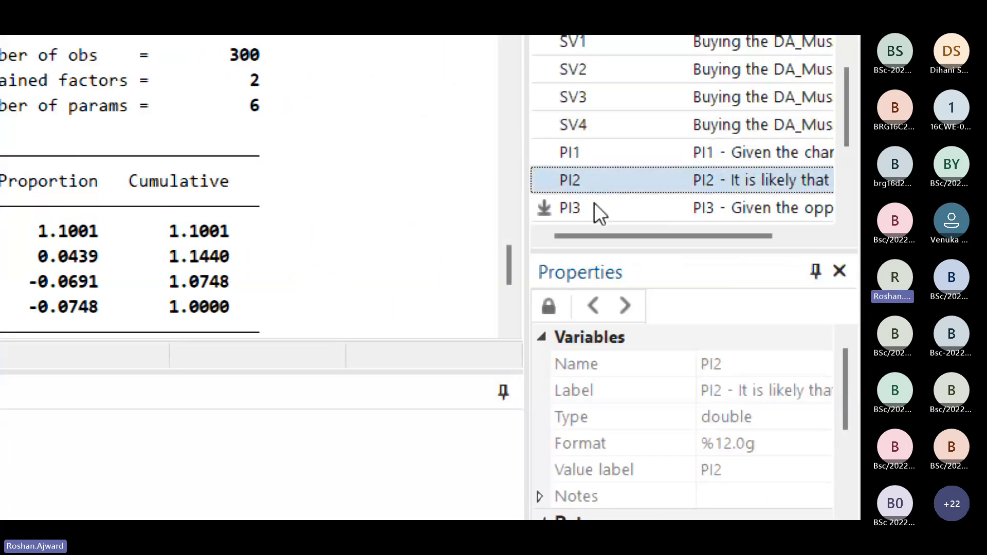
left_click(594, 203)
scroll(603, 180, "down", 1)
double_click(604, 152)
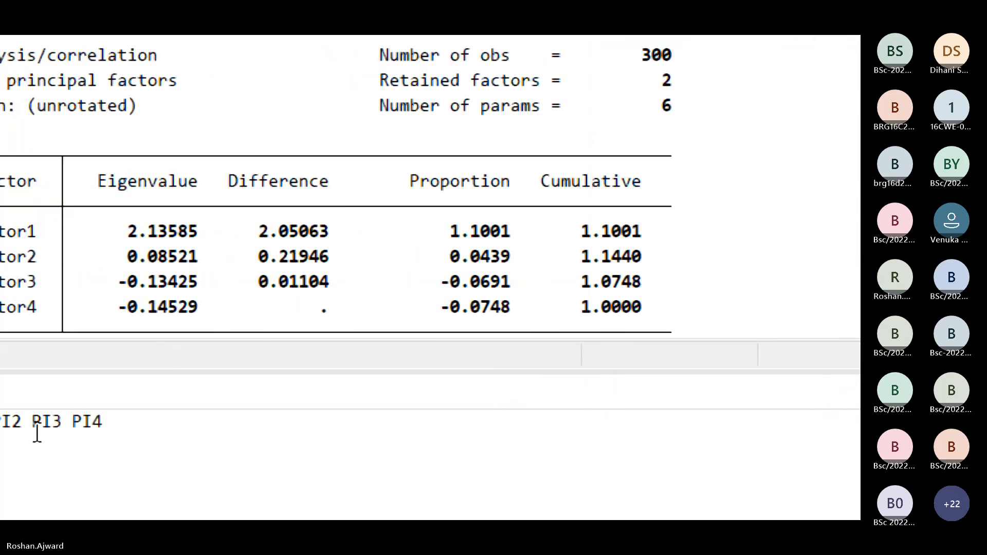
left_click(176, 452)
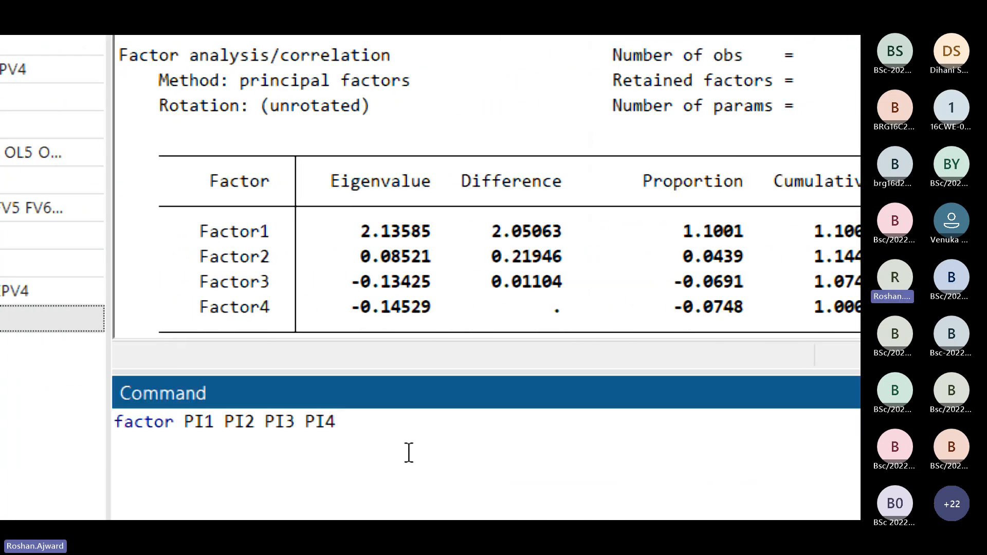
key("Return")
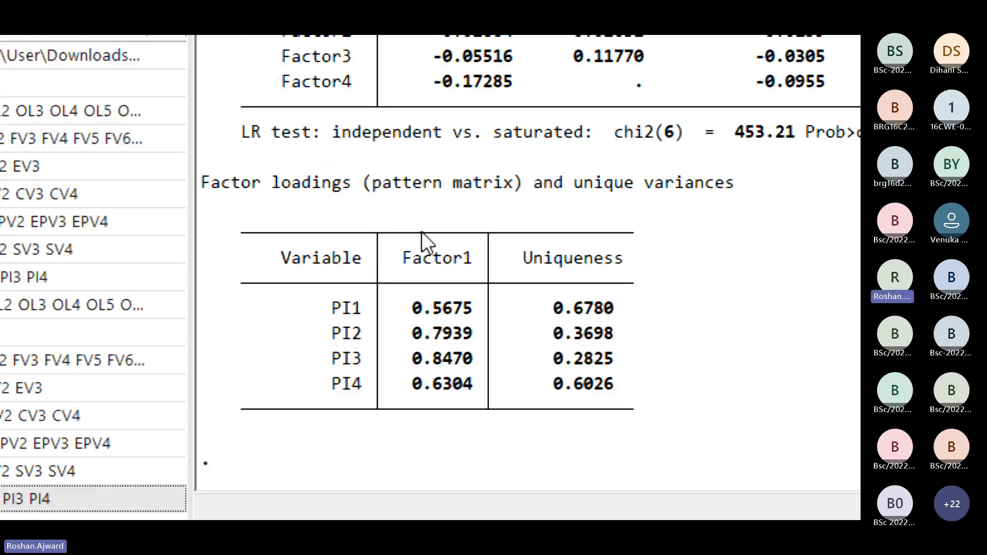
Step: Review the eigenvalues and factor loadings for PI1 to PI4, and look back over the earlier factor analysis results up to the FV items
scroll(461, 144, "up", 1)
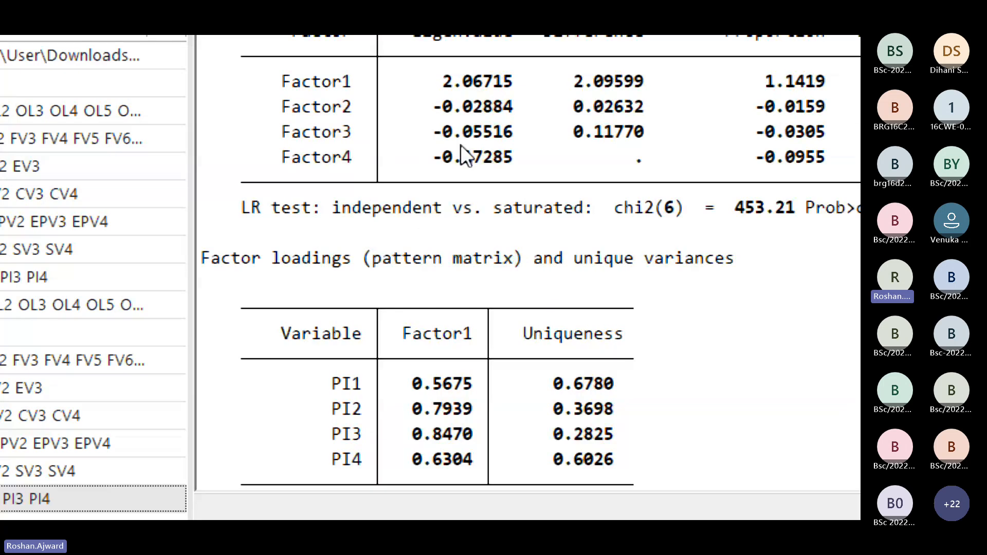
scroll(461, 146, "up", 1)
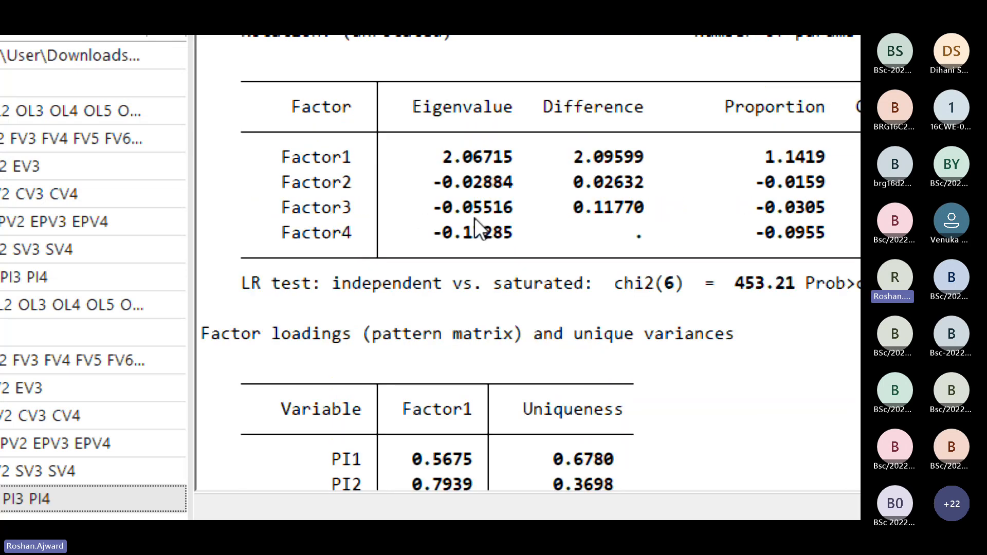
scroll(476, 227, "up", 2)
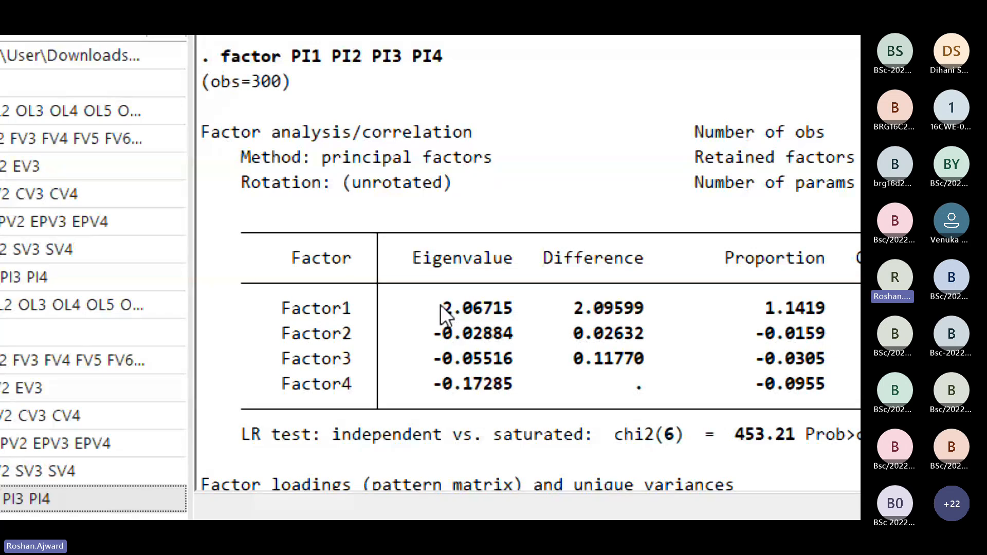
scroll(531, 92, "up", 15)
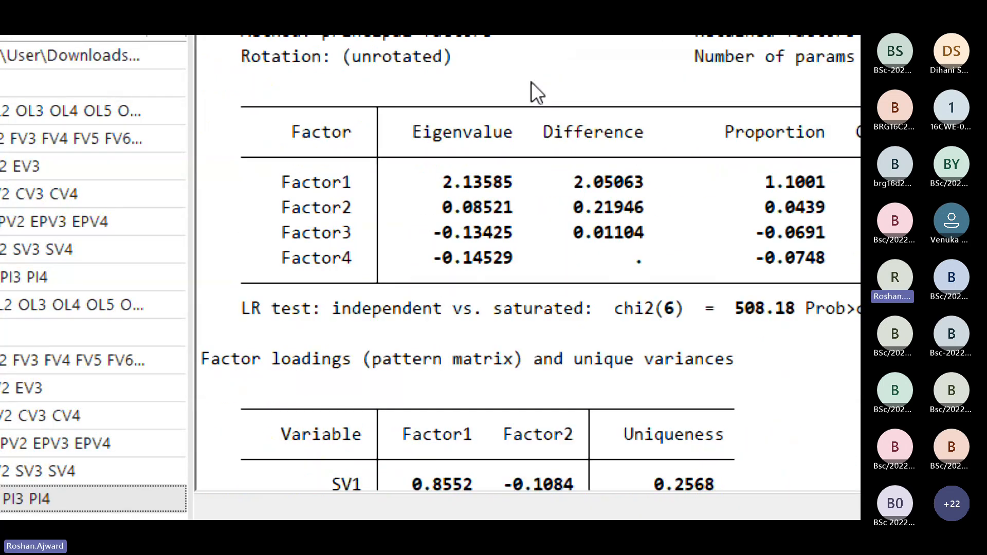
scroll(532, 83, "up", 15)
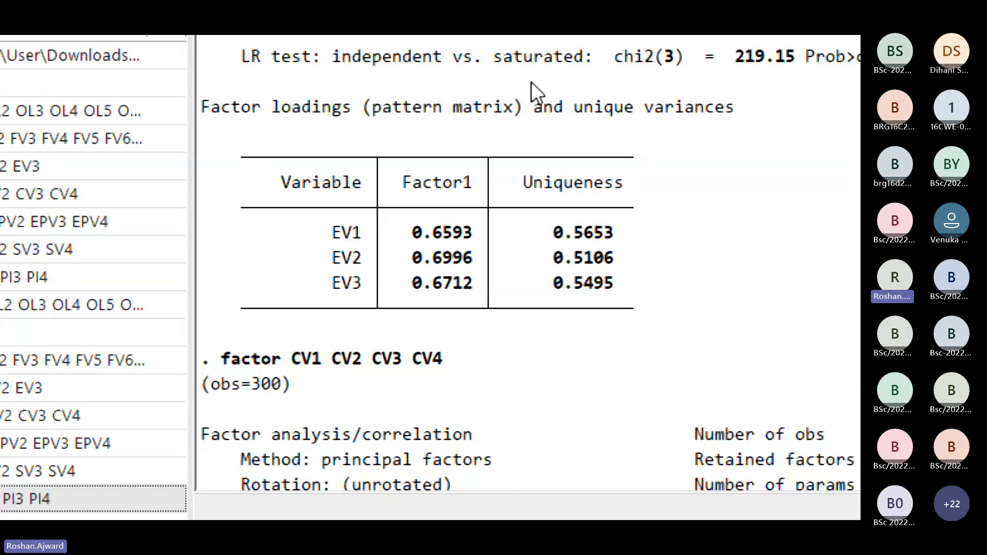
scroll(532, 82, "up", 7)
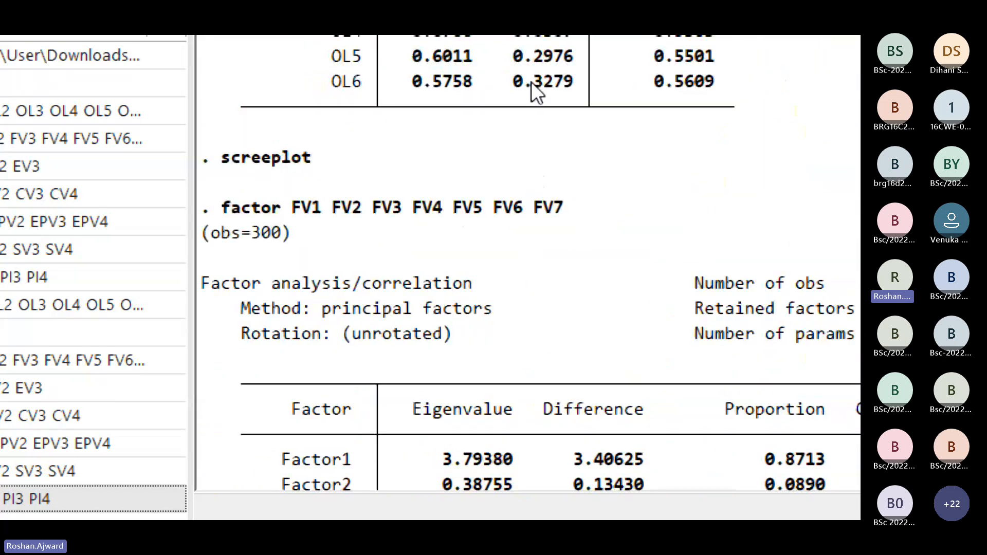
Step: Copy all factor analysis output from the factor OL1 to OL6 command through the PI1 to PI4 loadings table
scroll(531, 82, "up", 10)
scroll(532, 82, "up", 6)
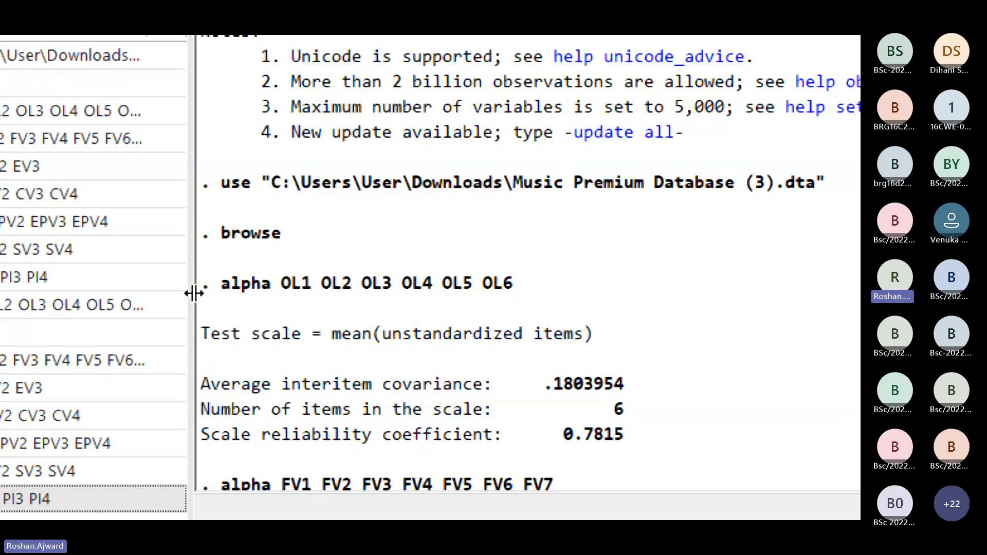
scroll(322, 331, "down", 12)
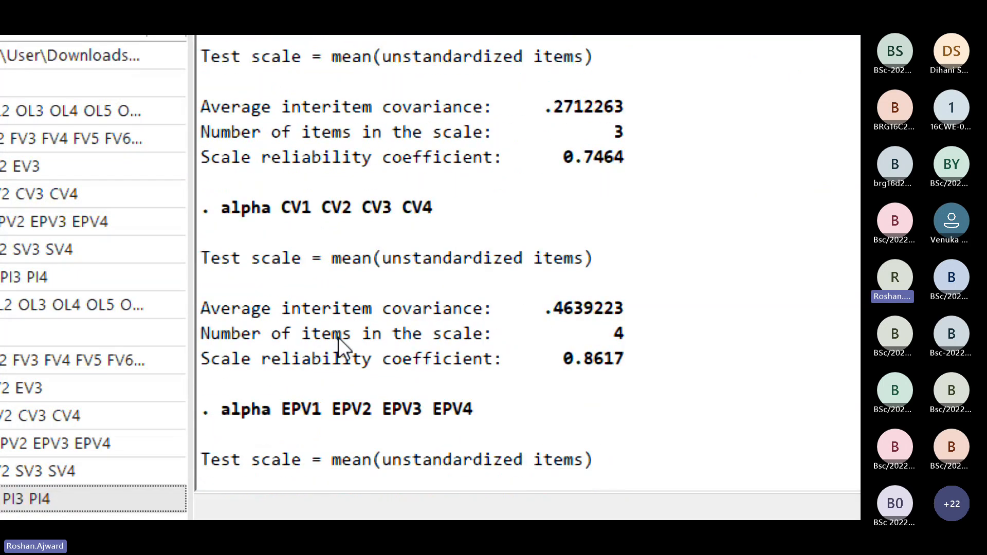
scroll(338, 337, "down", 9)
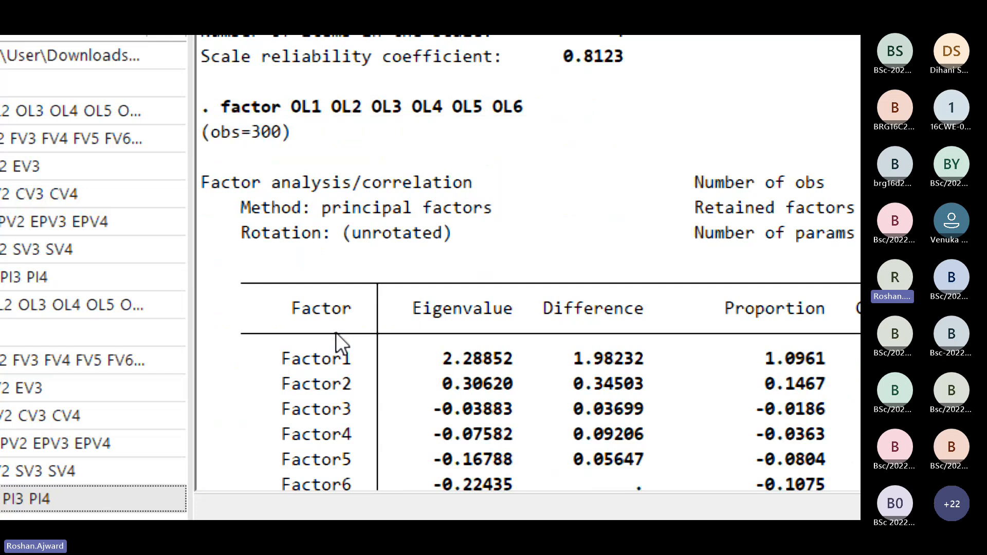
scroll(336, 332, "up", 2)
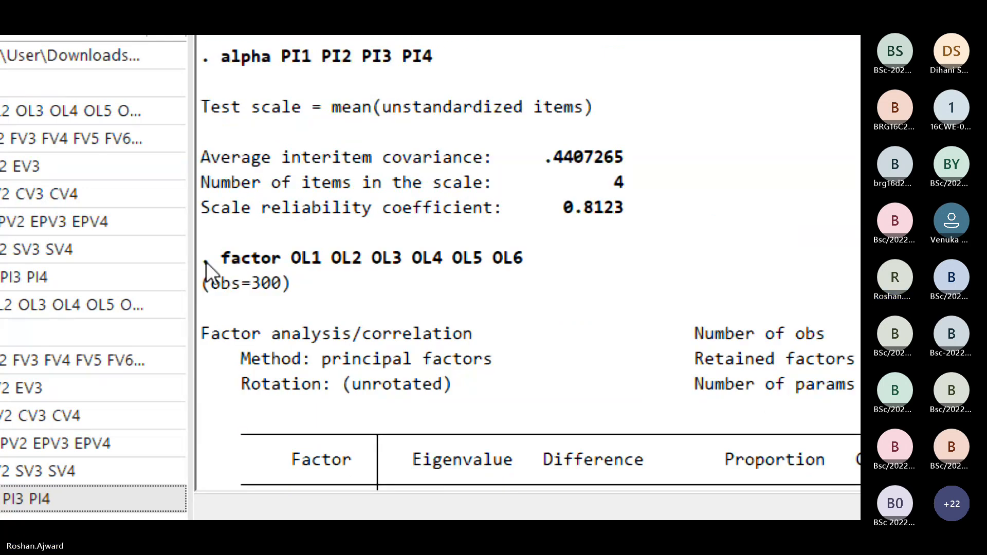
left_click_drag(206, 262, 756, 266)
right_click(408, 171)
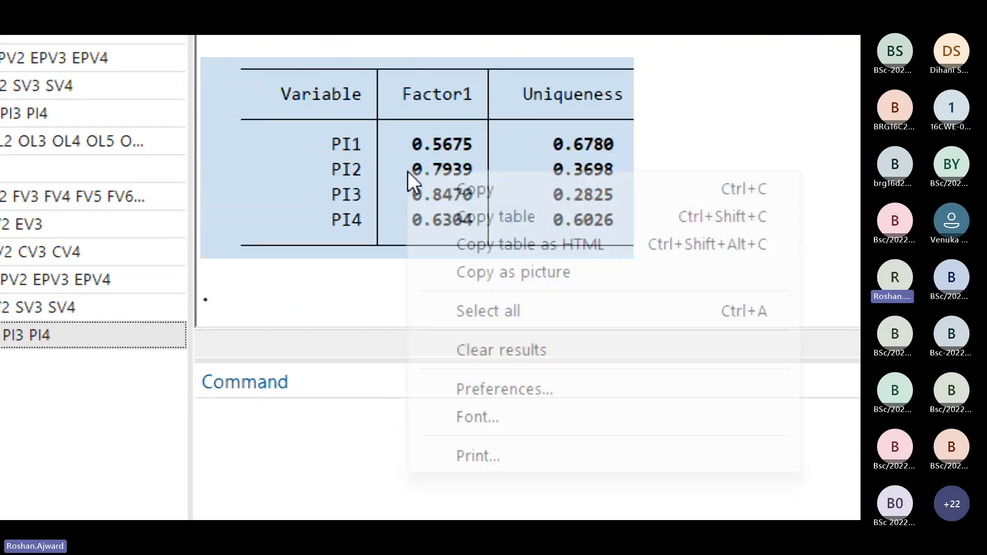
left_click(463, 187)
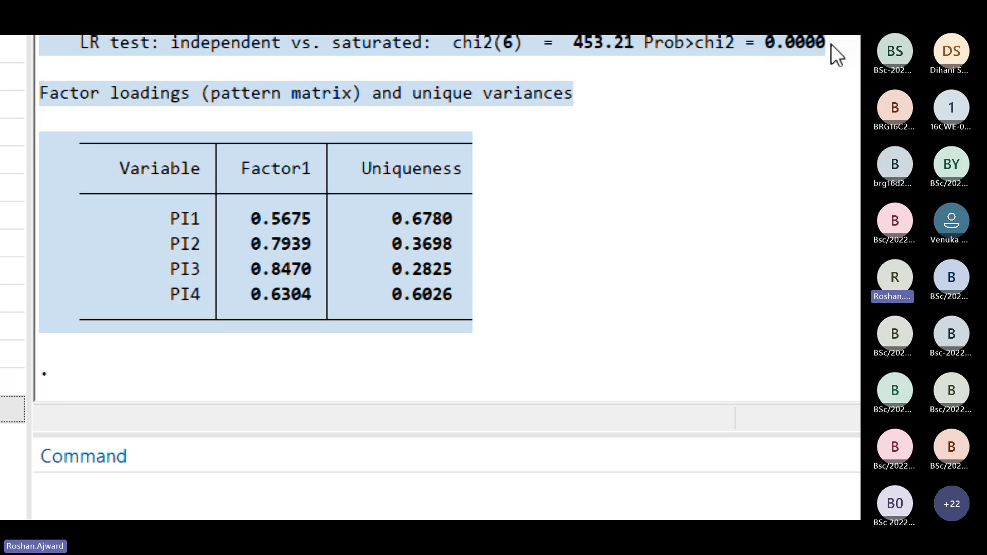
Step: Return the screen magnification to 100% and switch to the ChatGPT conversation on the Cronbach's alpha summary in Chrome
key("super+minus")
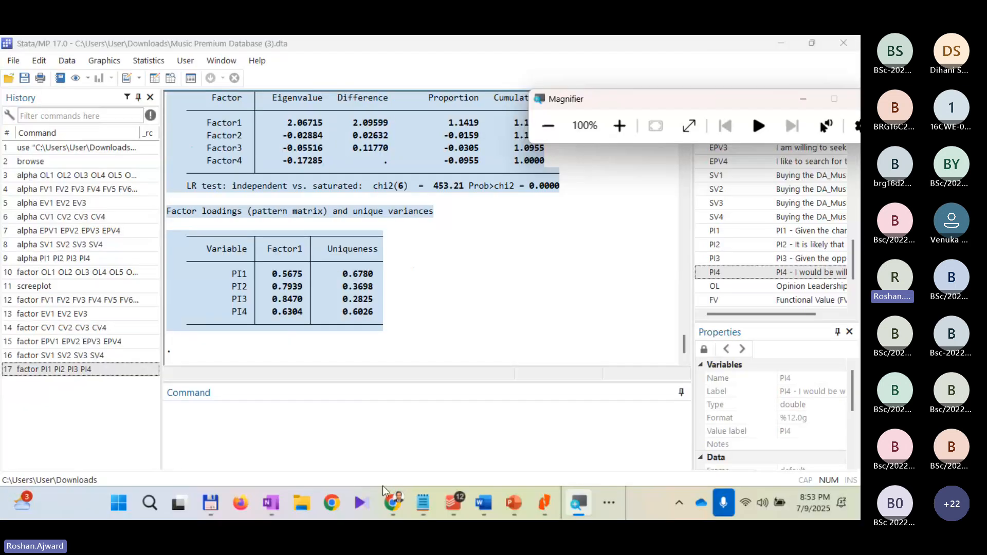
mouse_move(400, 507)
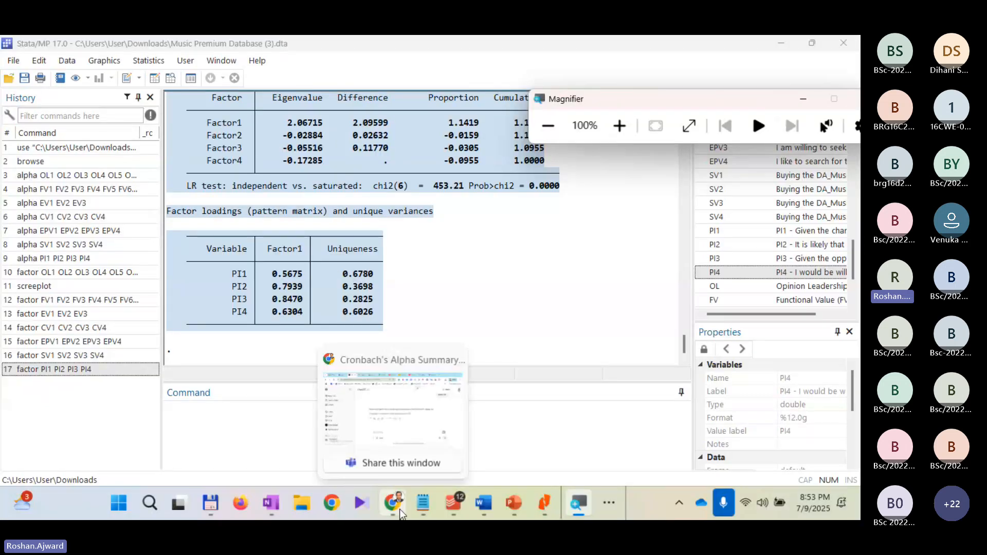
left_click(410, 431)
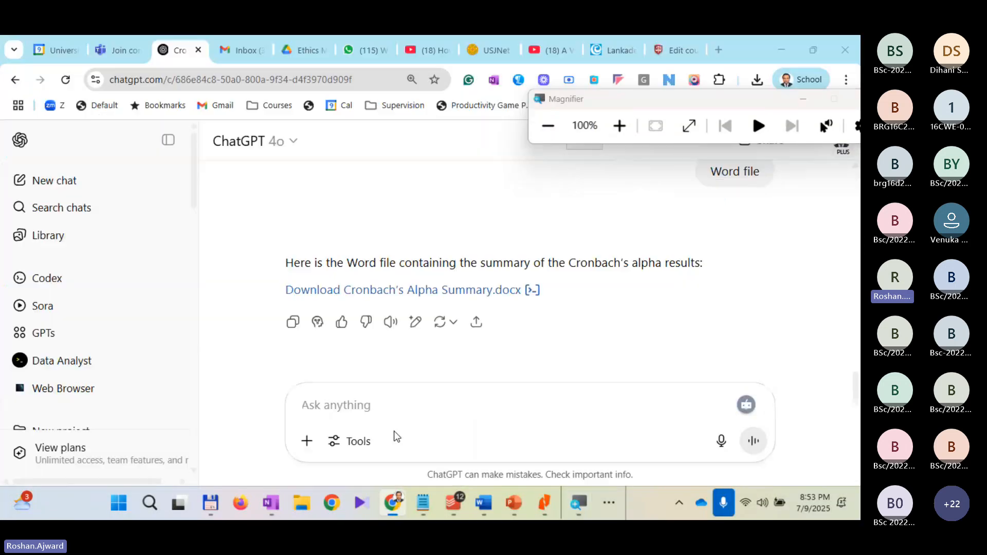
Step: Send the prompt "can you summarize:" followed by the copied factor analysis output
left_click(355, 411)
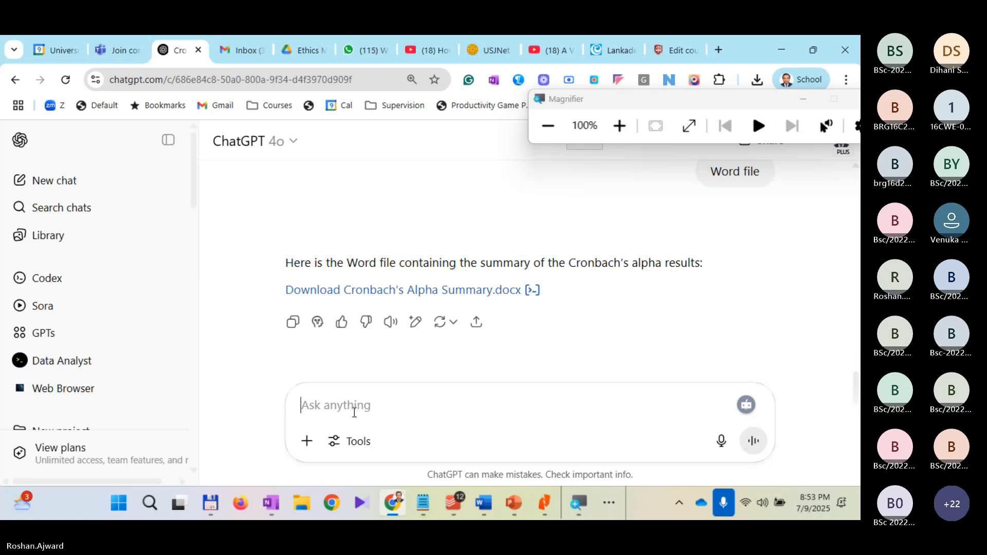
type("can I")
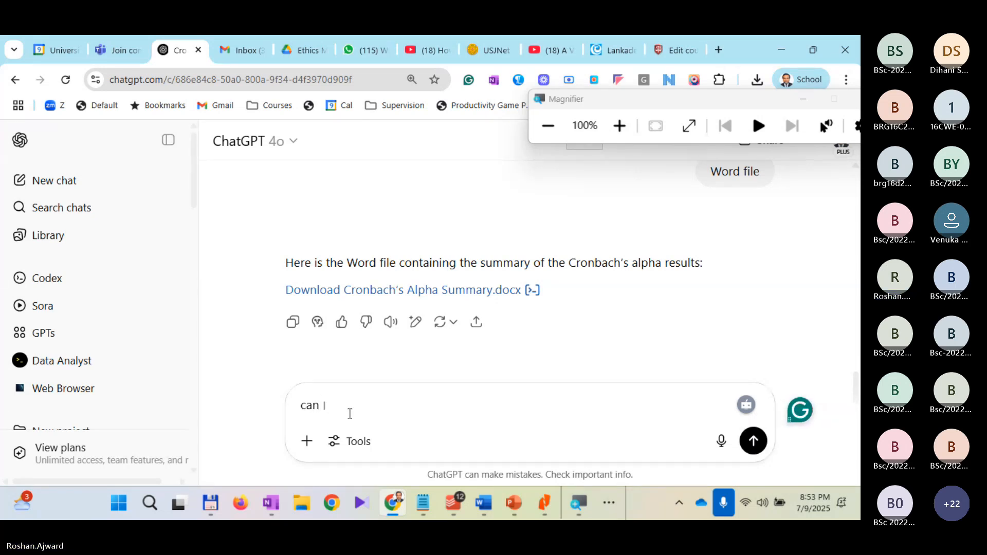
key("BackSpace")
type("toy")
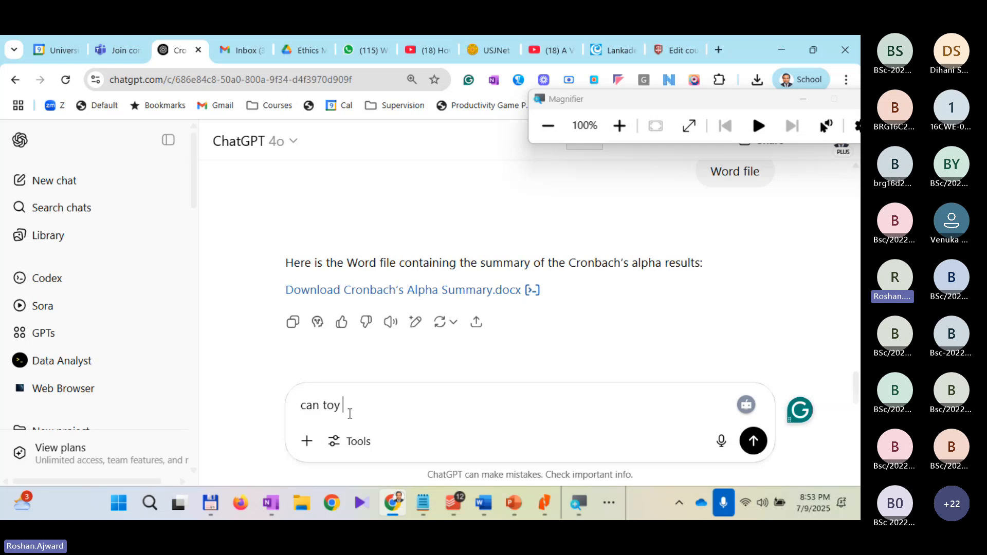
key("BackSpace")
key("BackSpace")
key("BackSpace")
key("BackSpace")
type("you")
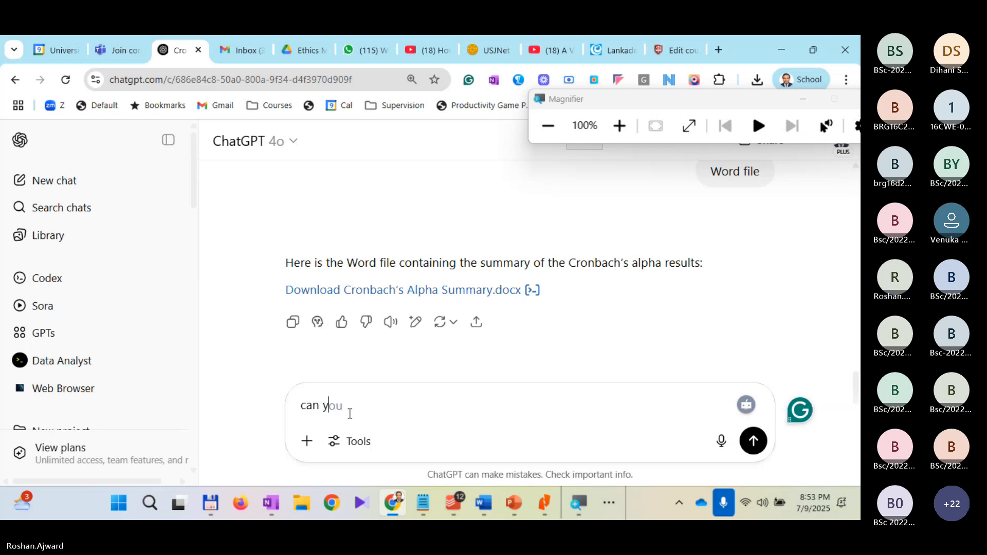
type(" summa")
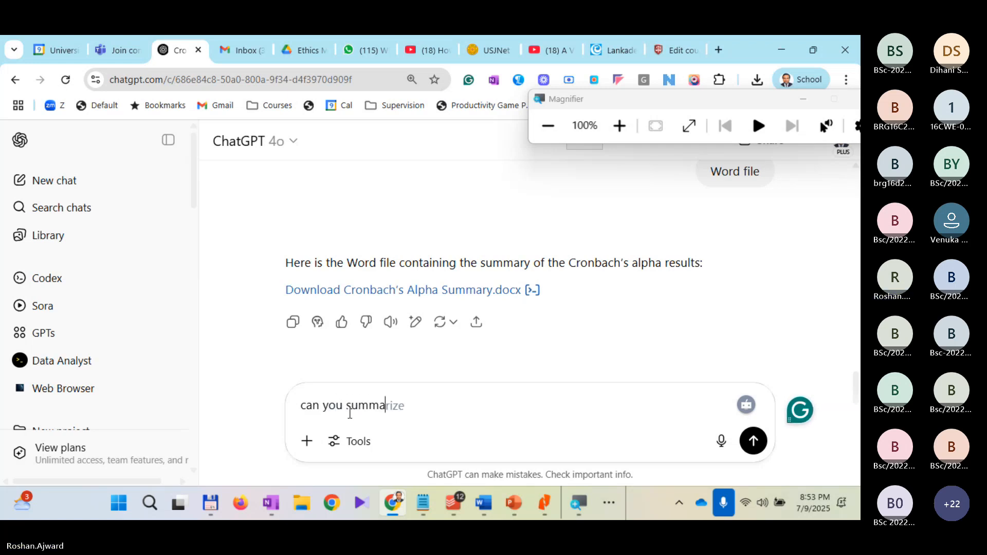
type("riz")
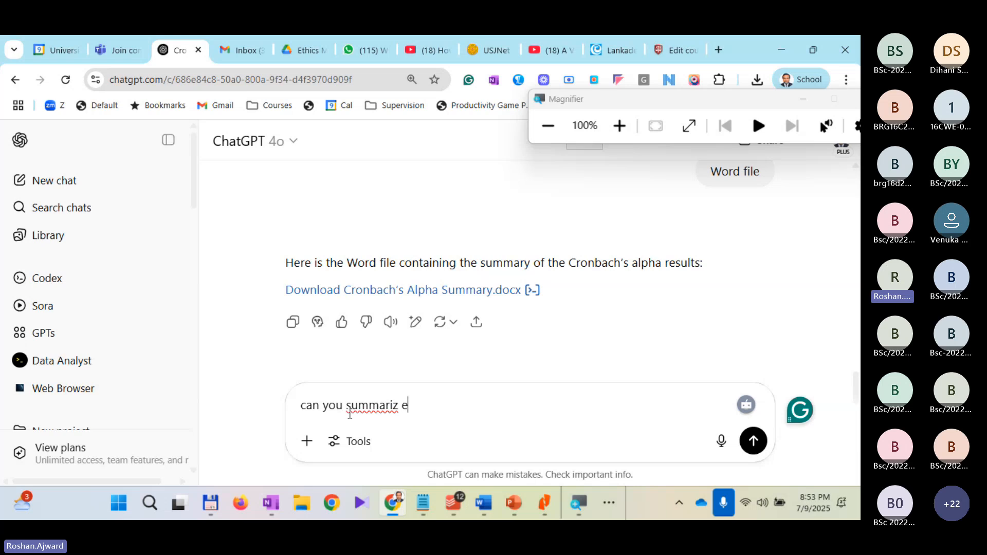
type("e:")
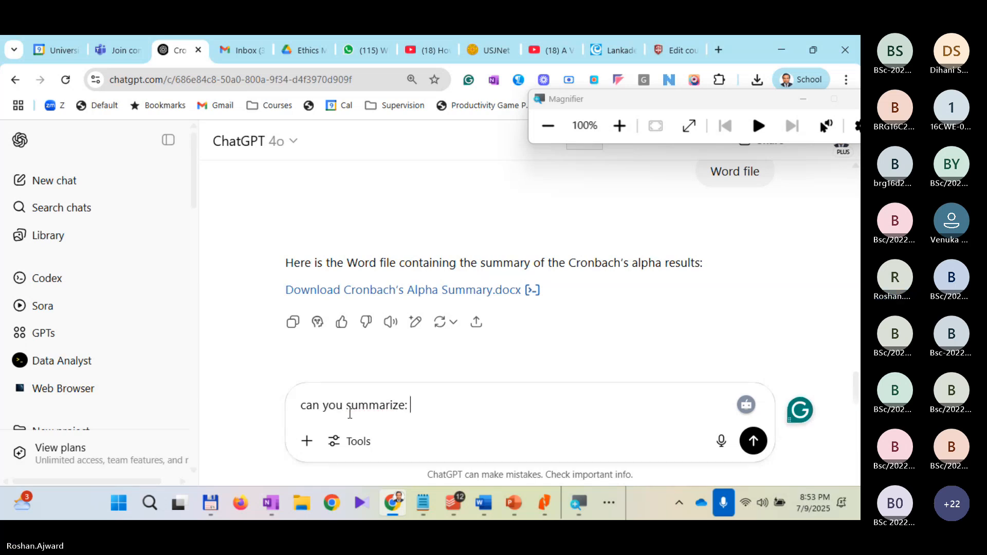
key("ctrl+v")
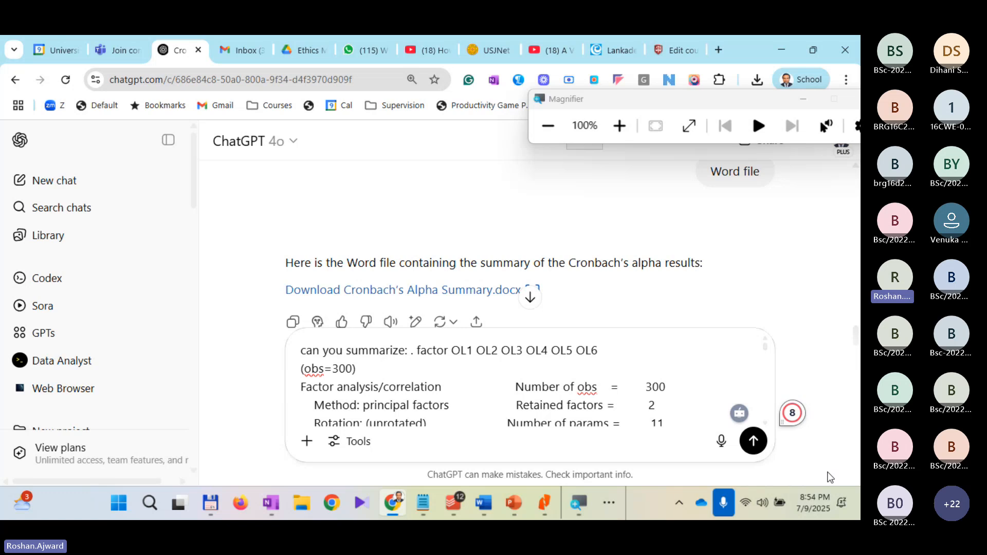
key("Return")
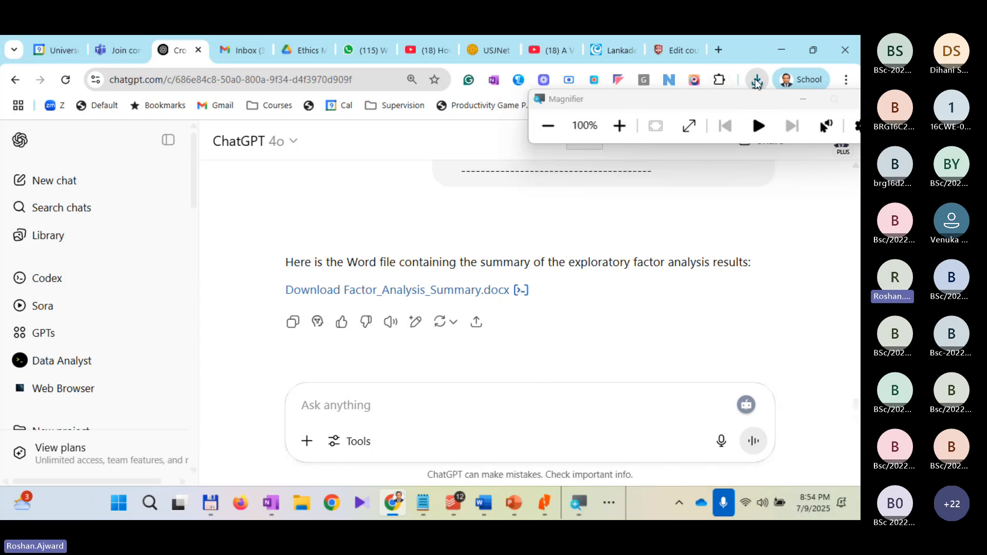
Step: Move the Magnifier window clear of the browser controls and open the downloaded Factor_Analysis_Summary.docx in Word
left_click_drag(687, 103, 760, 194)
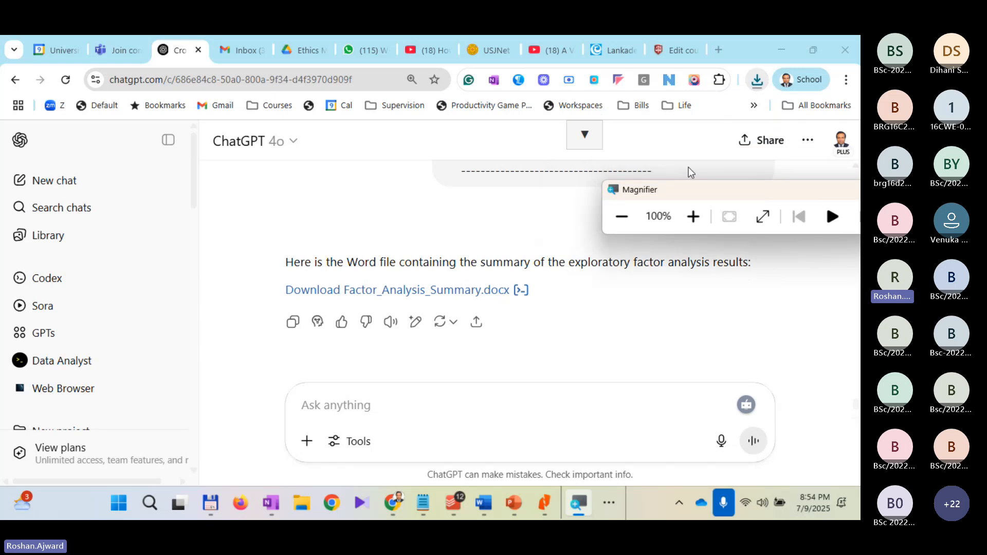
left_click(753, 86)
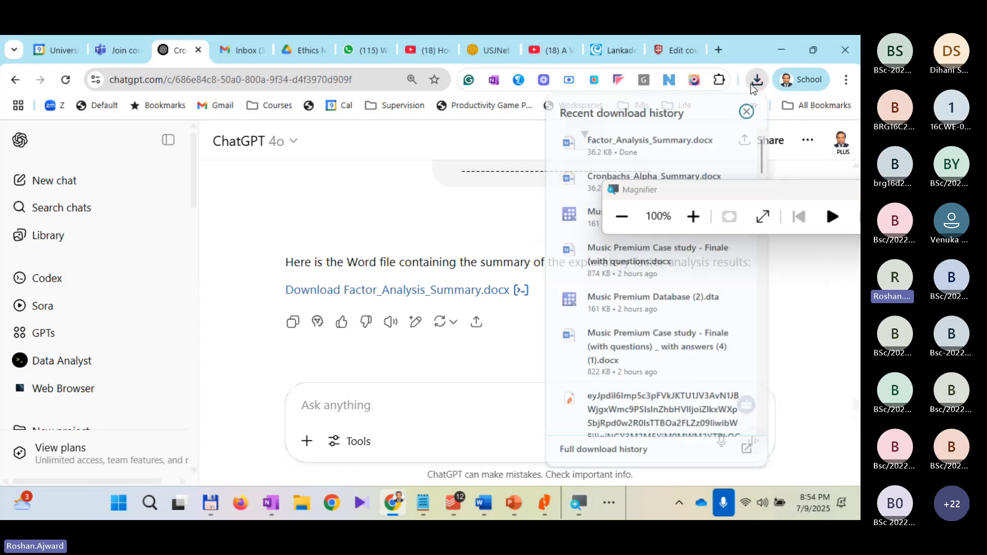
left_click(583, 192)
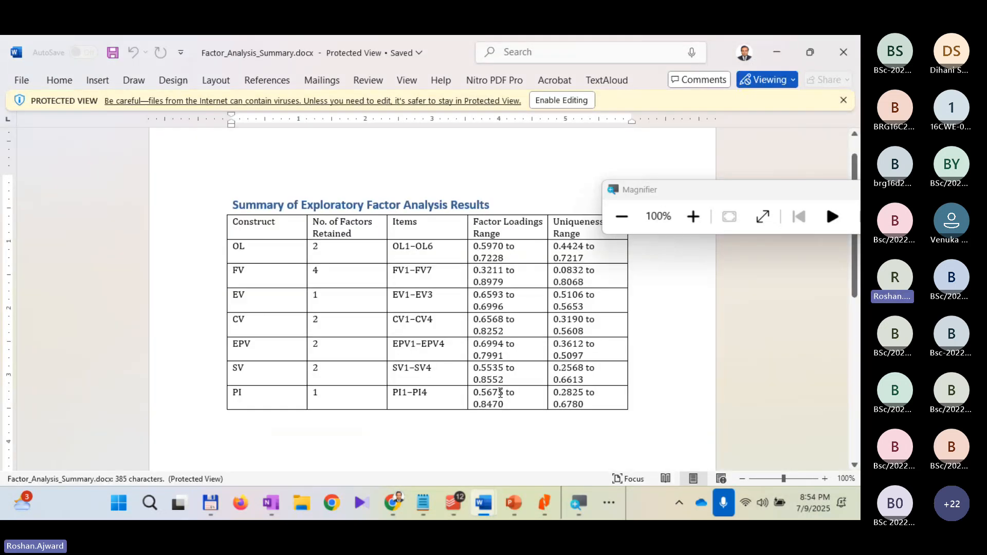
Step: Examine the number of factors retained, factor loadings range and uniqueness range for each construct from OL to PI in the summary table
scroll(511, 282, "down", 2)
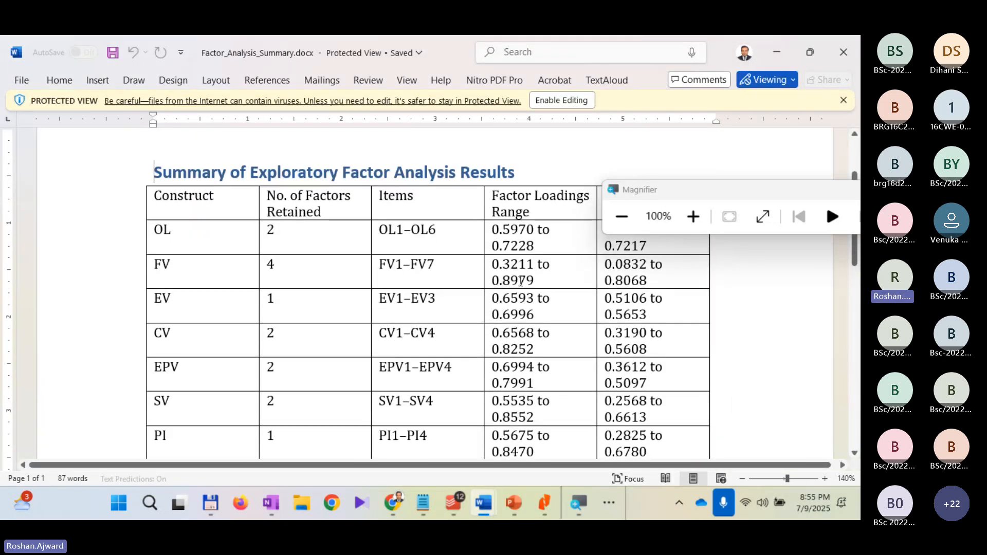
scroll(520, 281, "up", 2)
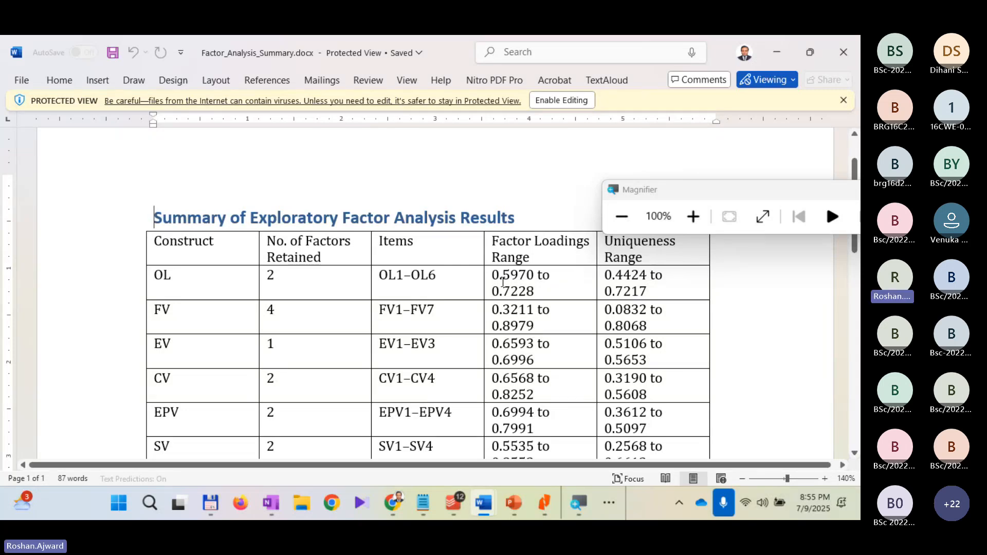
scroll(577, 339, "up", 2)
scroll(577, 339, "down", 2)
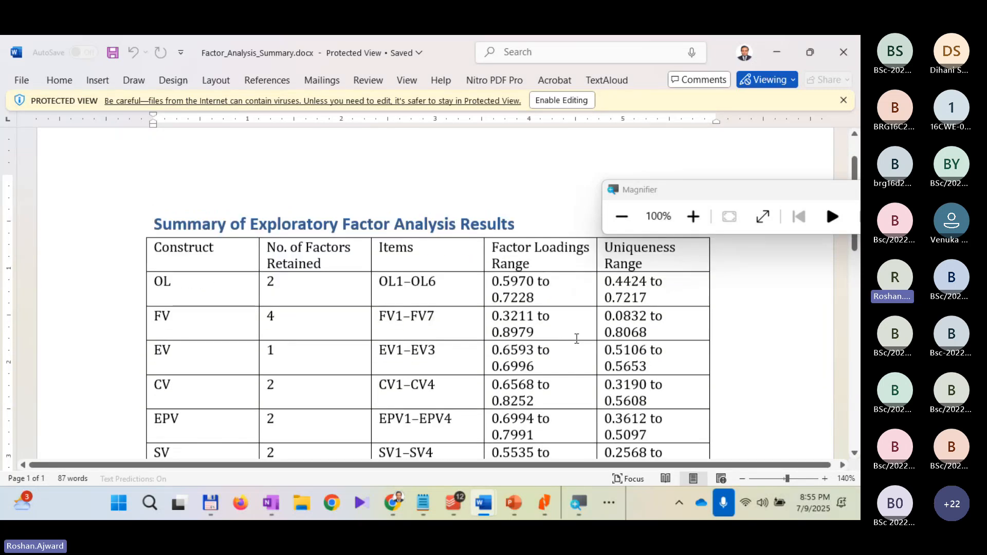
scroll(442, 321, "down", 4)
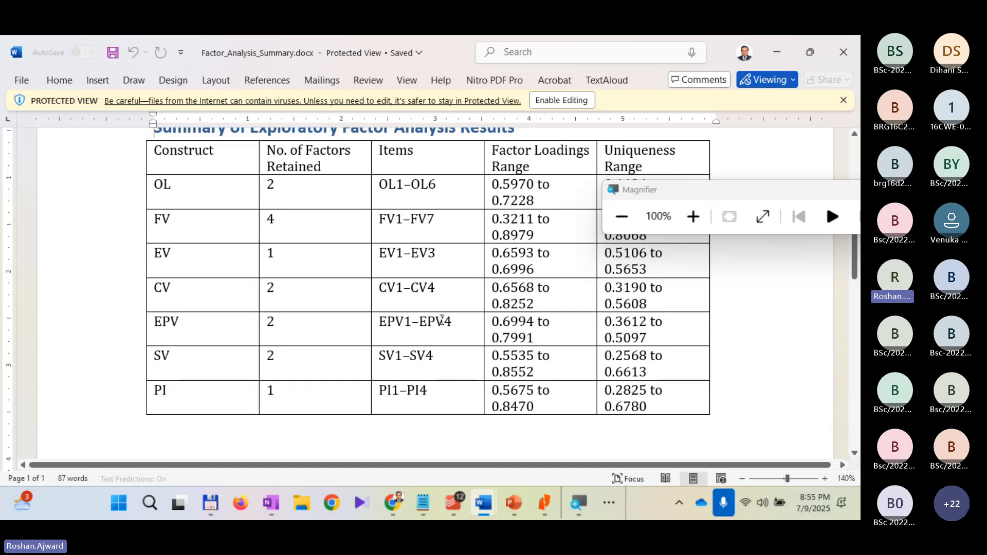
scroll(442, 321, "up", 4)
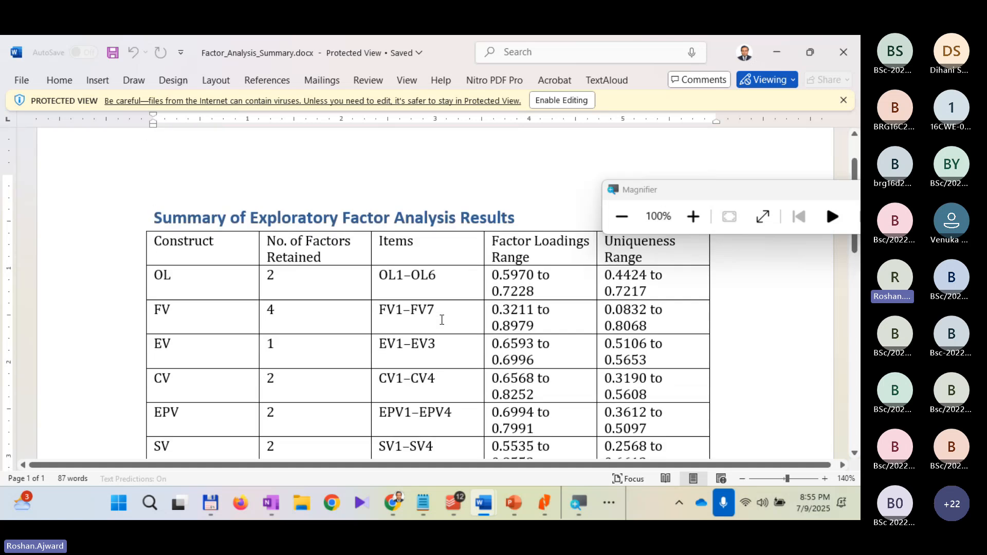
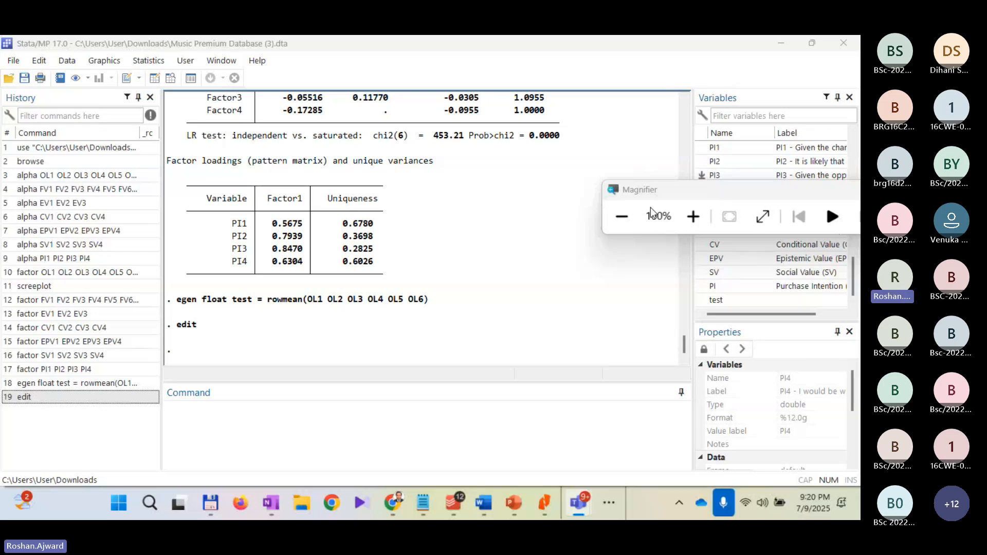
Step: Magnify the screen to 200% and look through the variable list, from the OL items down to the PI items and construct variables
left_click(692, 218)
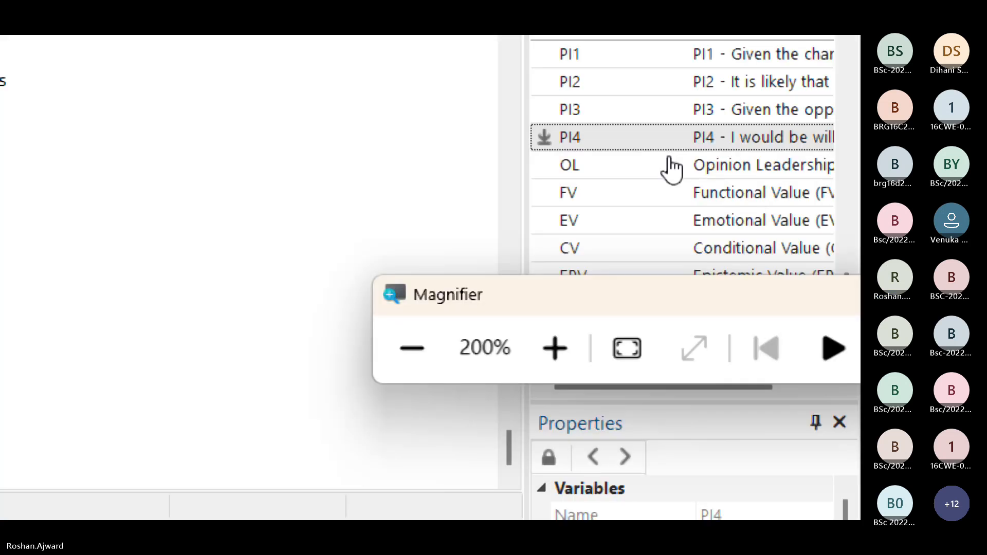
scroll(723, 168, "up", 2)
scroll(534, 180, "down", 1)
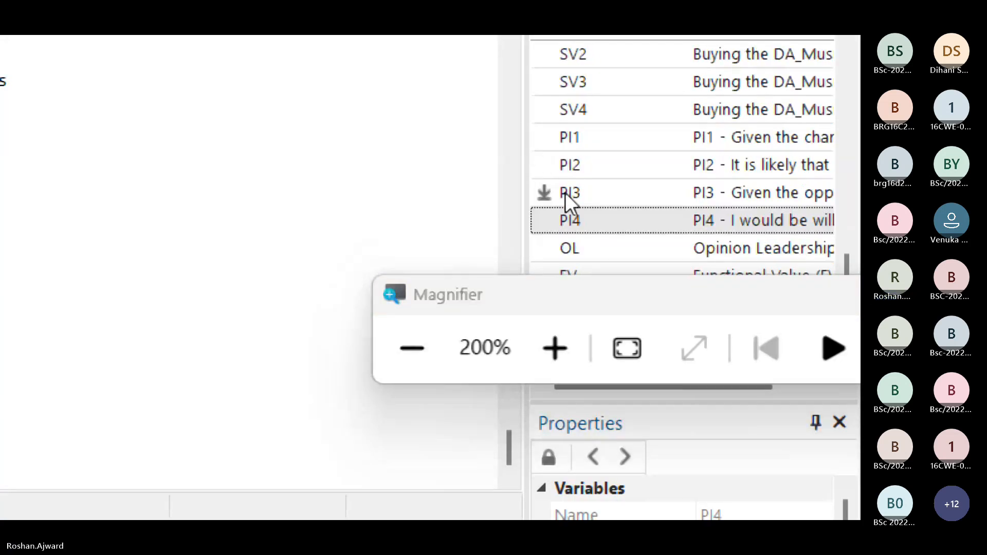
scroll(623, 201, "up", 10)
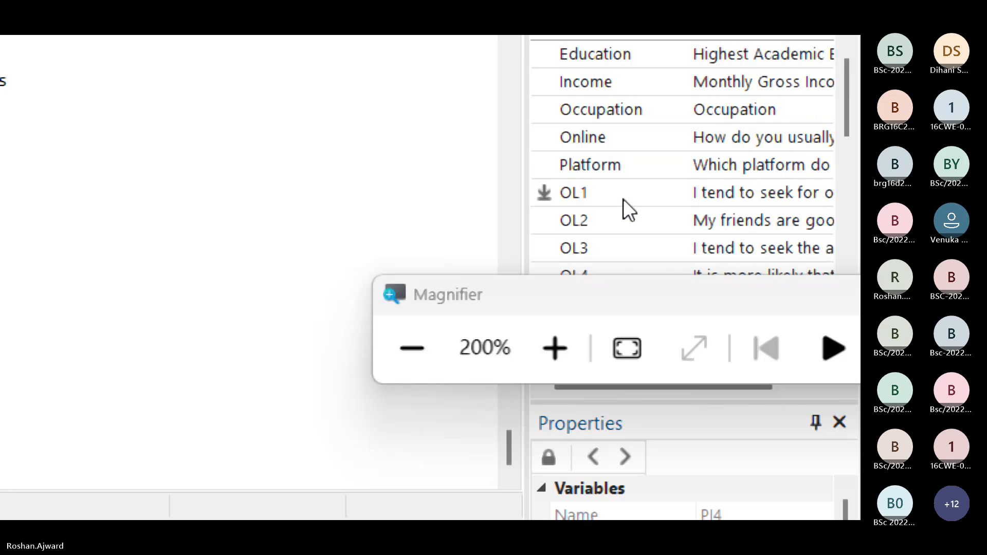
scroll(623, 199, "down", 1)
left_click(579, 108)
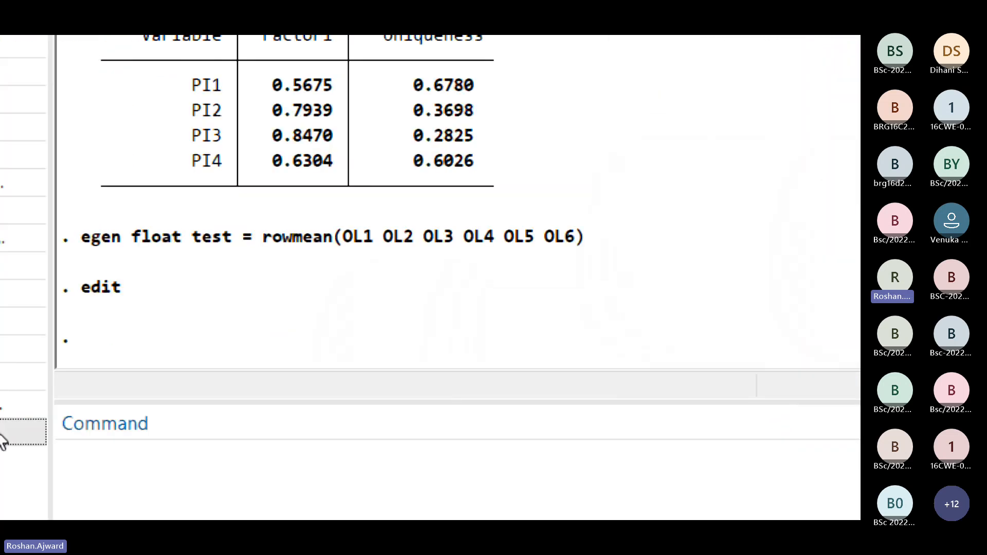
Step: Open the dataset for viewing with the browse command and go to the OL item columns
left_click(451, 428)
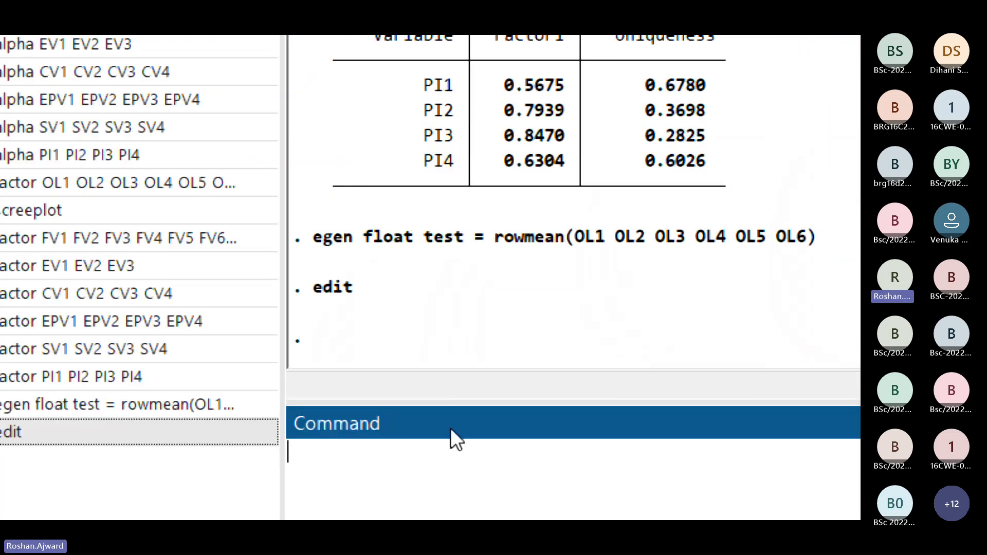
type("browse")
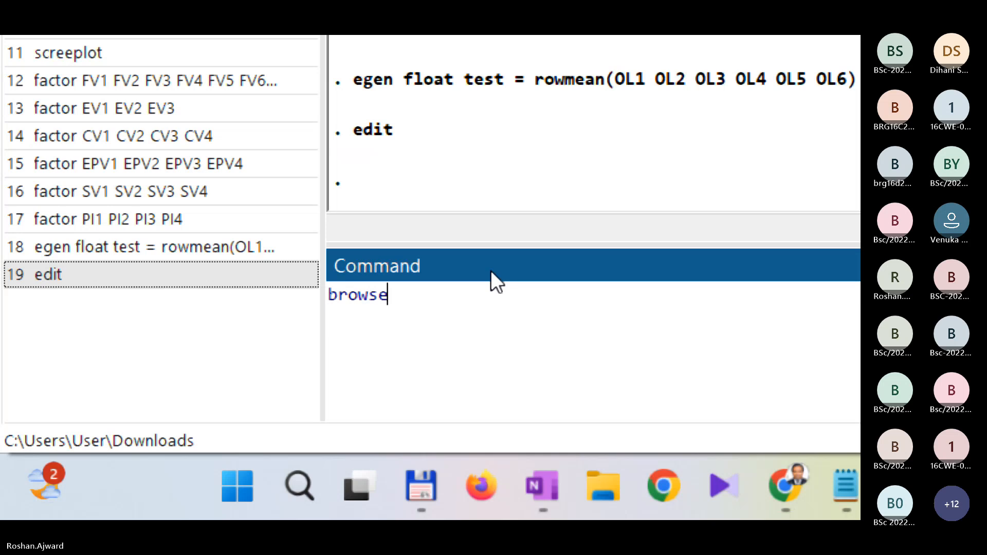
key("Return")
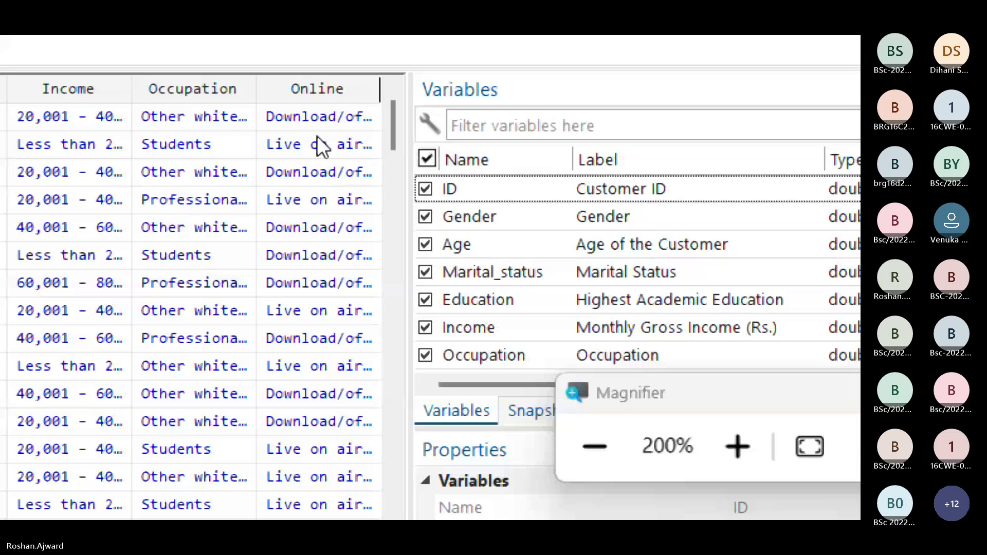
key("Right")
key("Right")
key("Right")
key("Right")
key("Right")
key("Right")
key("Right")
key("Right")
key("Right")
key("Right")
key("Right")
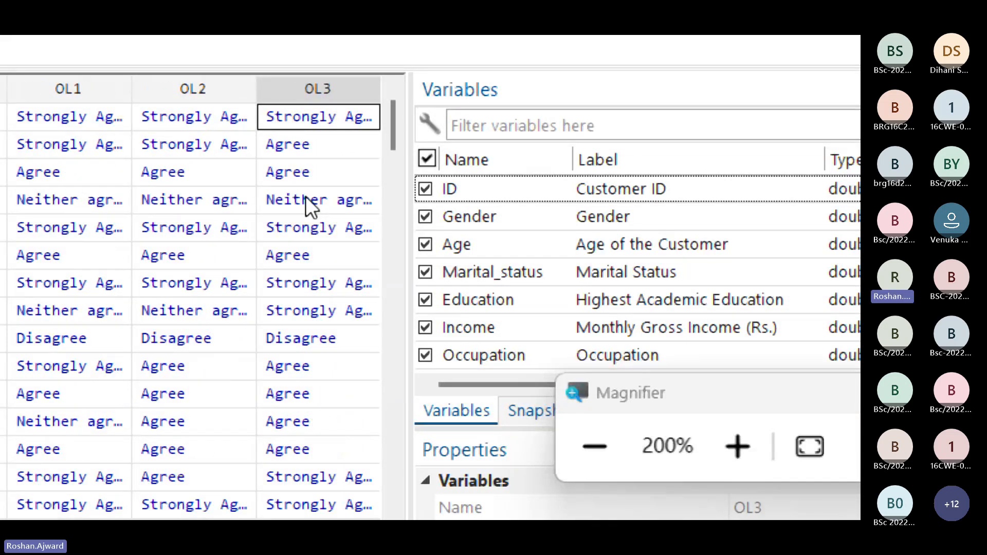
Step: Examine the first respondent's answers across the columns OL1 through OL6
key("Left")
key("Left")
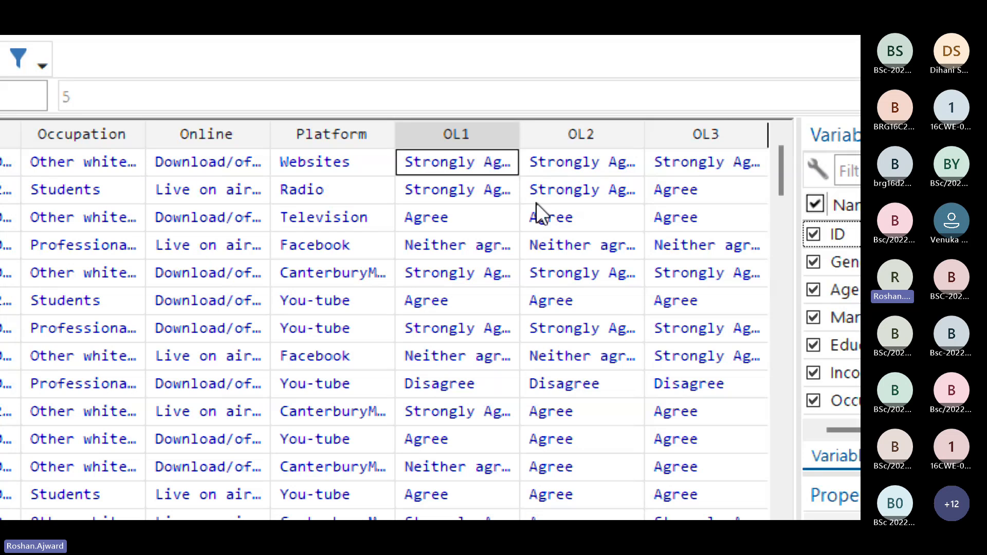
key("Right")
key("Right")
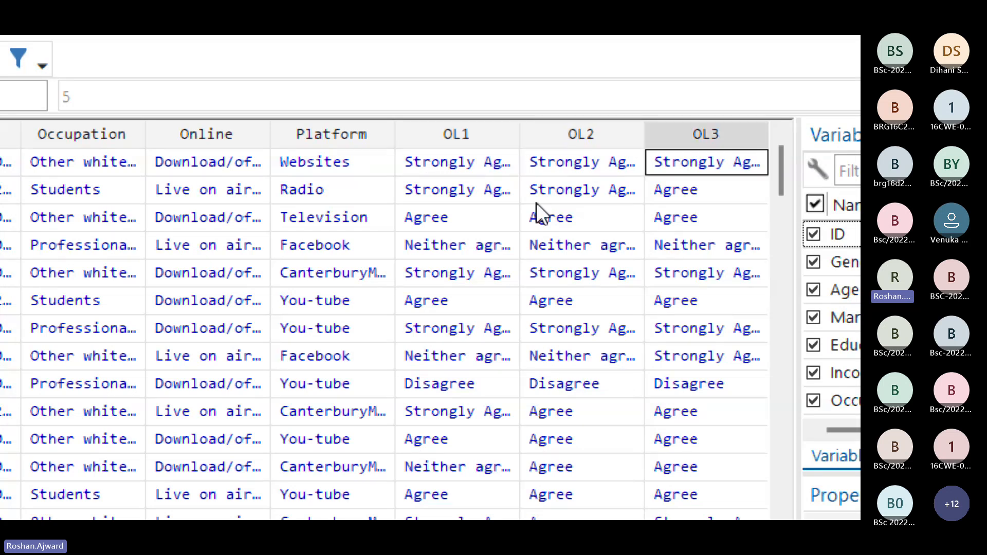
key("Right")
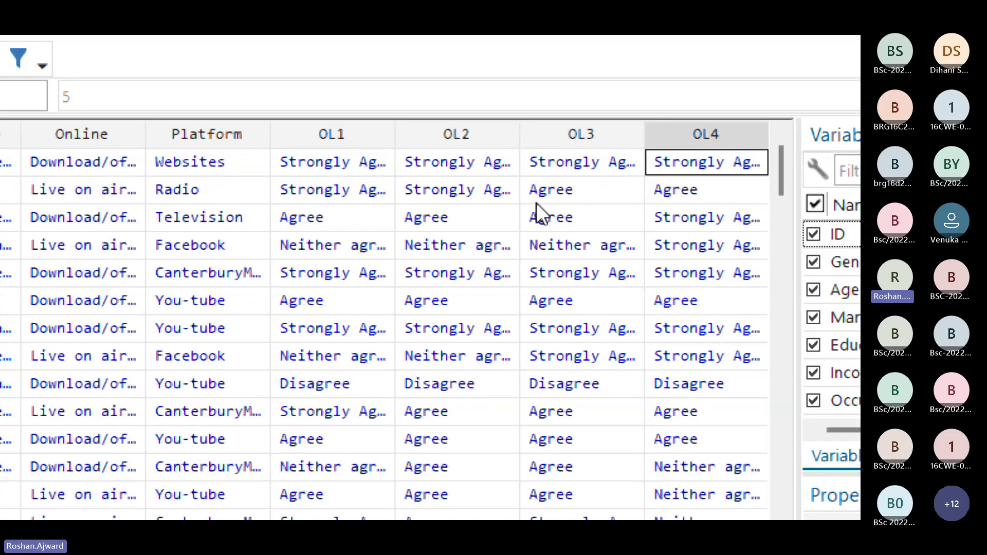
key("Right")
key("Right")
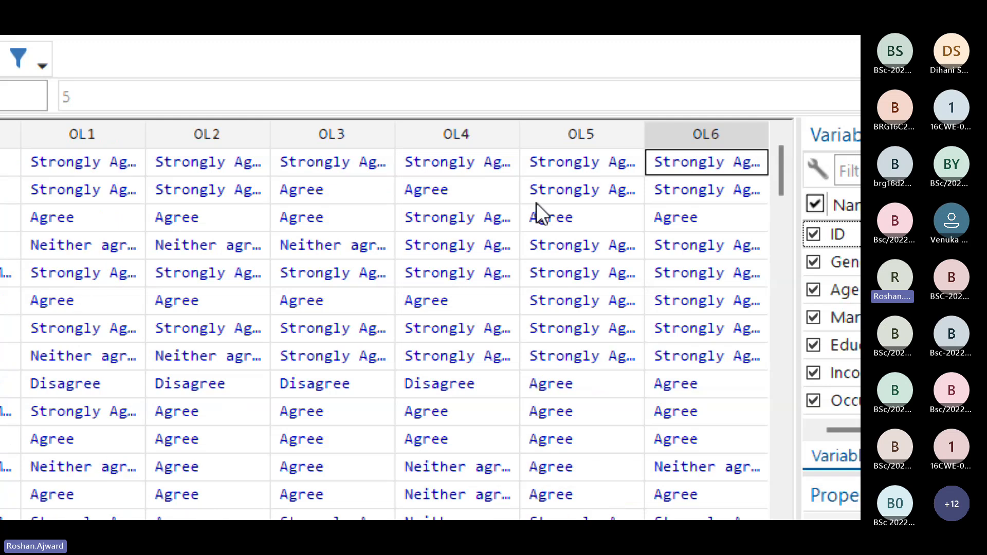
Step: Highlight the OL1 to OL6 answers of the first and second respondents, and close the data browser
key("shift+Left")
key("shift+Left")
key("shift+Left")
key("shift+Left")
key("shift+Left")
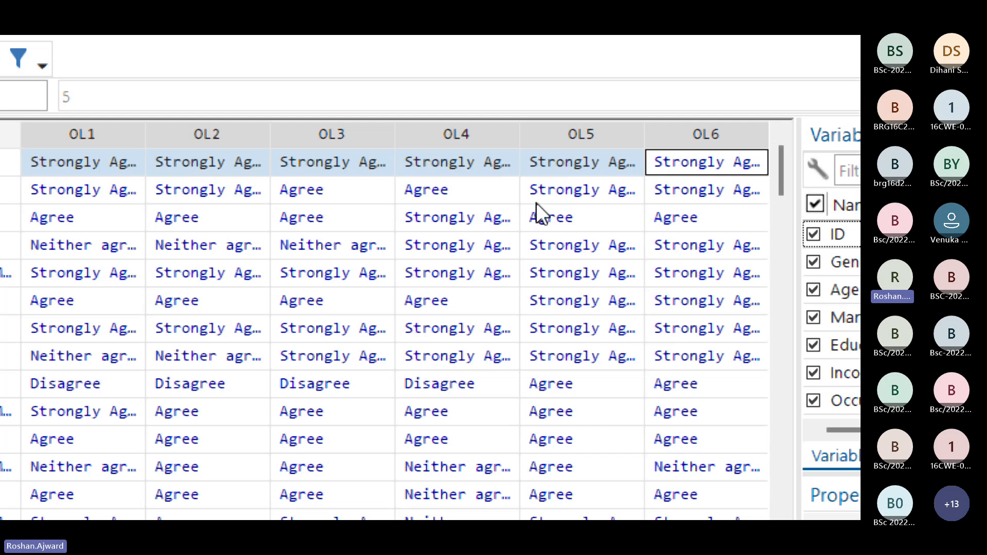
left_click_drag(251, 156, 796, 164)
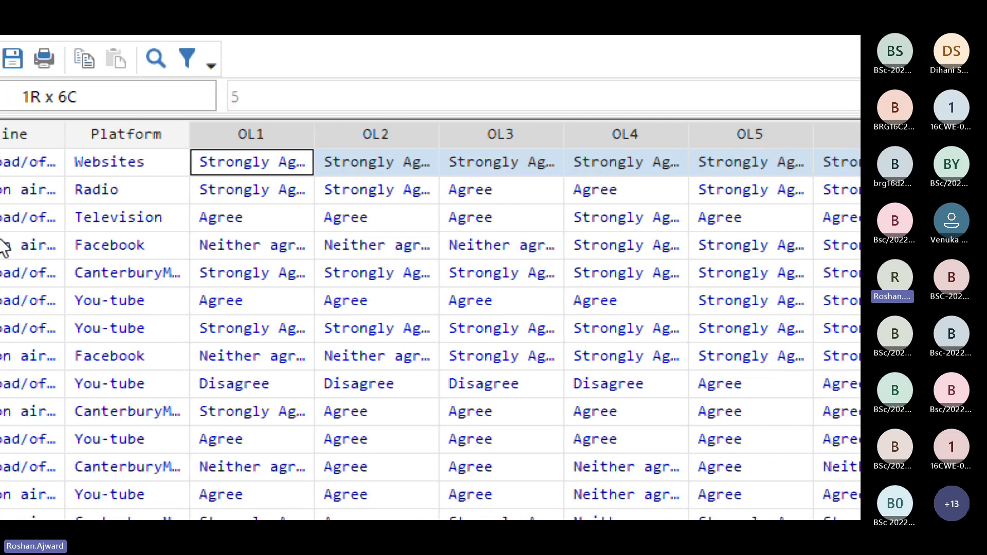
left_click_drag(487, 185, 794, 186)
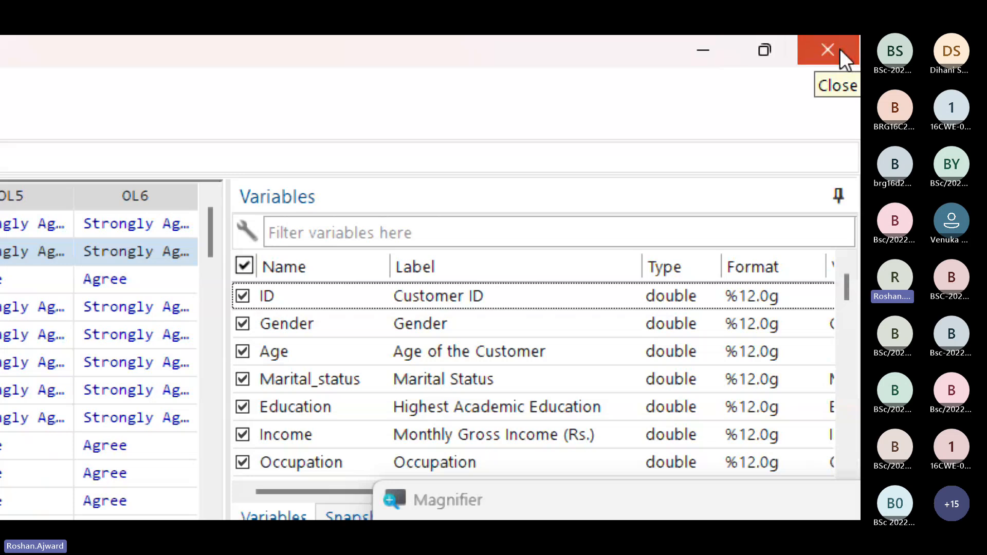
left_click(840, 49)
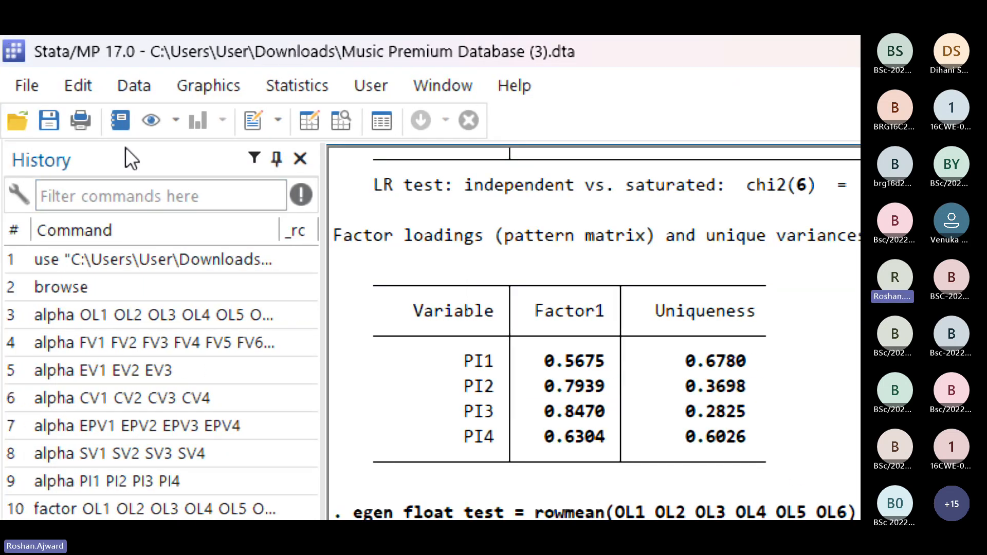
Step: Open the dialog for creating a new extended variable and reset its variable name, function and argument variables
left_click(153, 88)
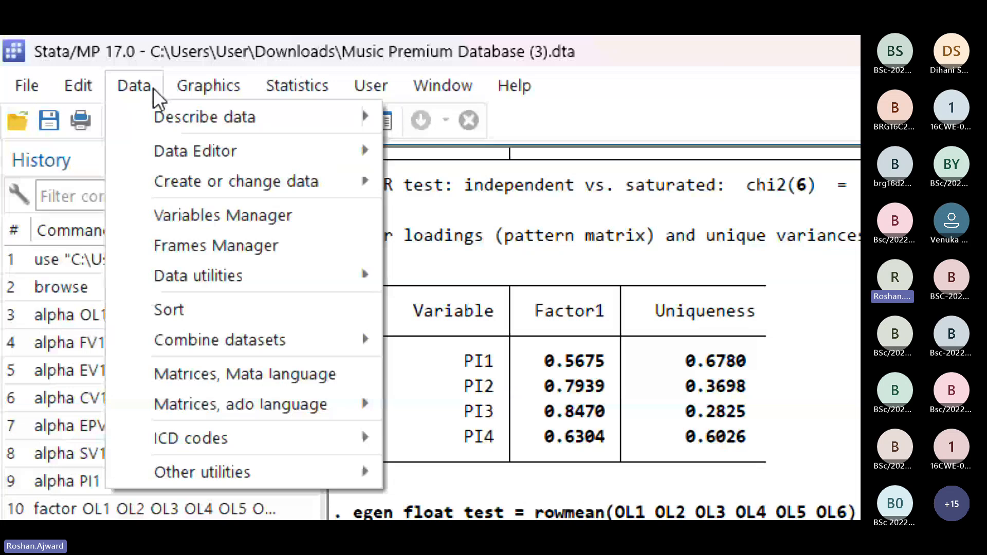
mouse_move(227, 183)
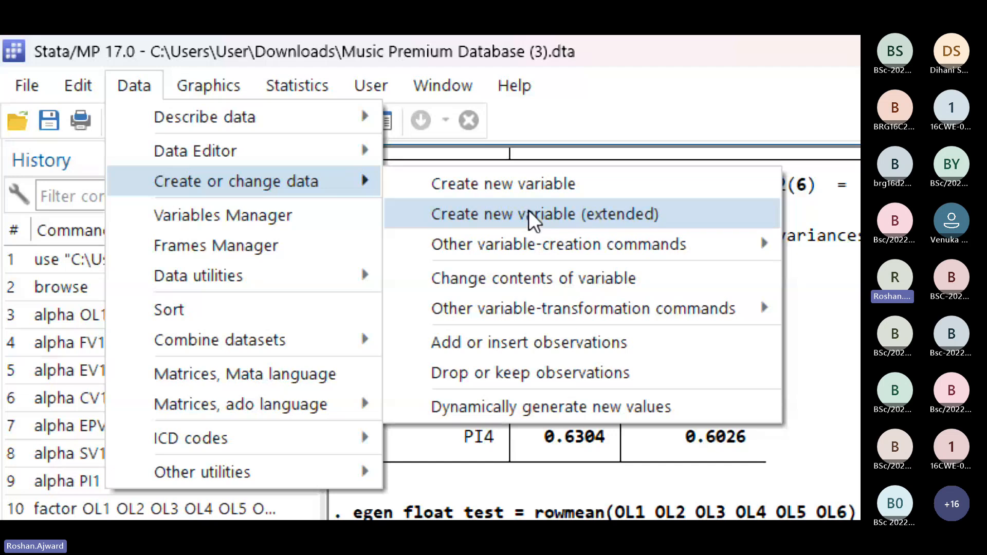
left_click(603, 221)
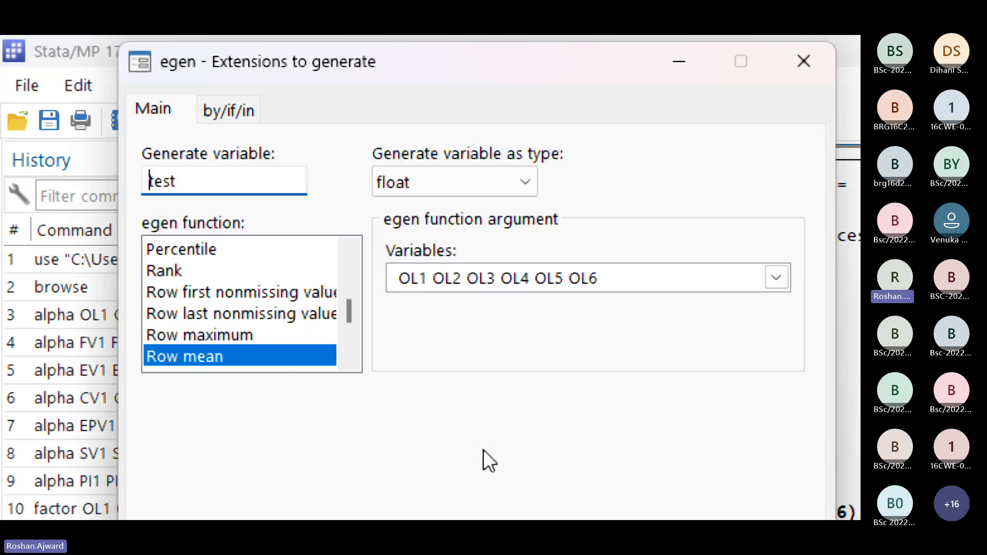
left_click_drag(609, 276, 196, 252)
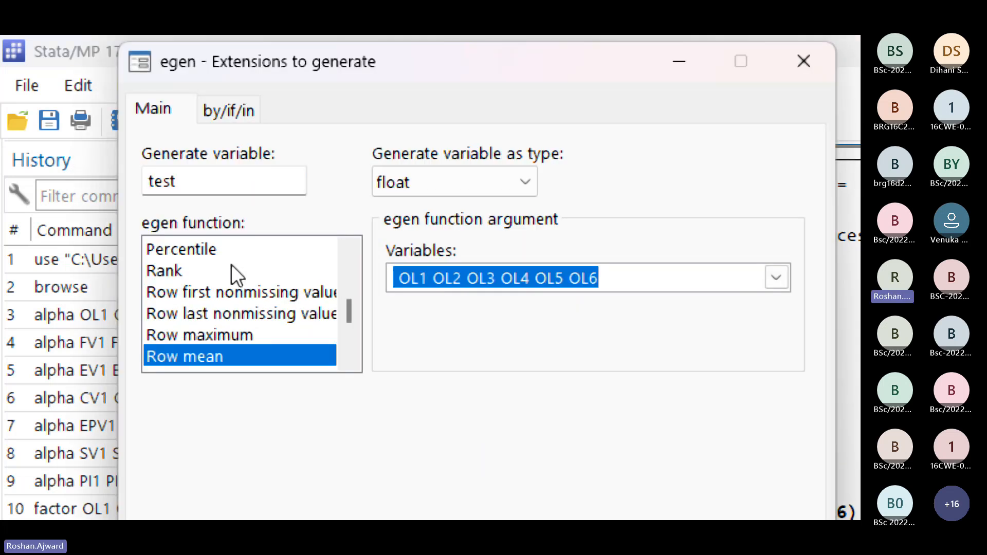
key("BackSpace")
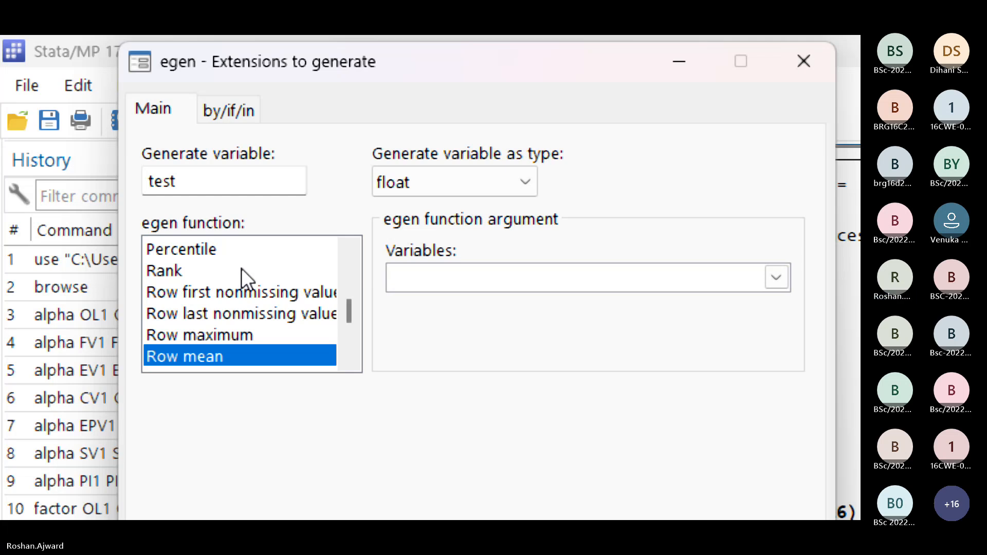
double_click(198, 181)
key("BackSpace")
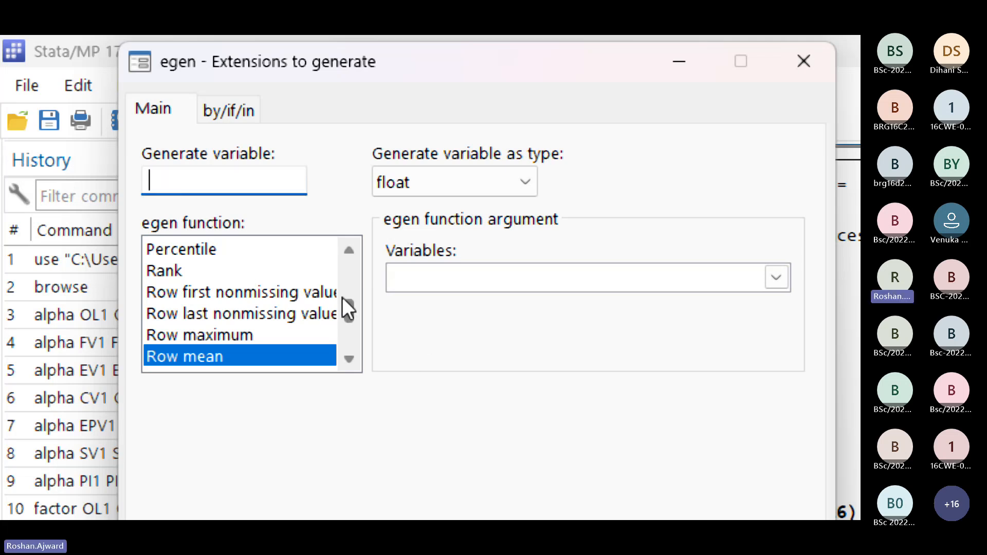
left_click_drag(345, 308, 345, 266)
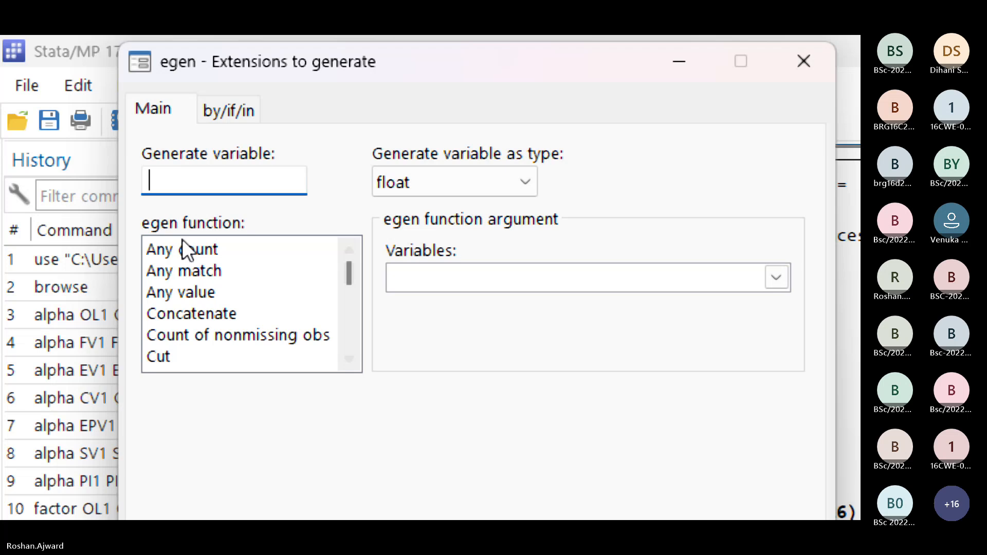
left_click(182, 242)
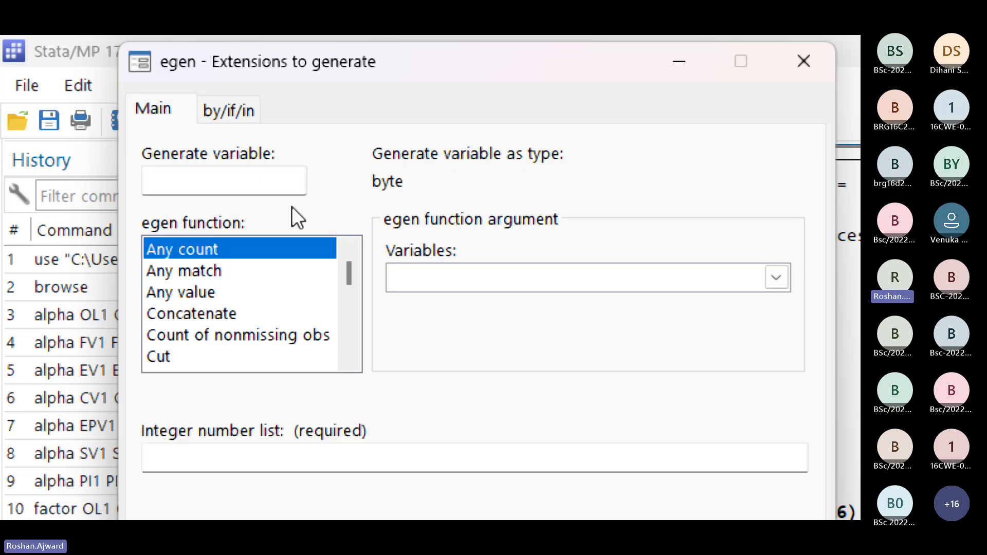
Step: Name the new variable Opi_Lead
left_click(248, 188)
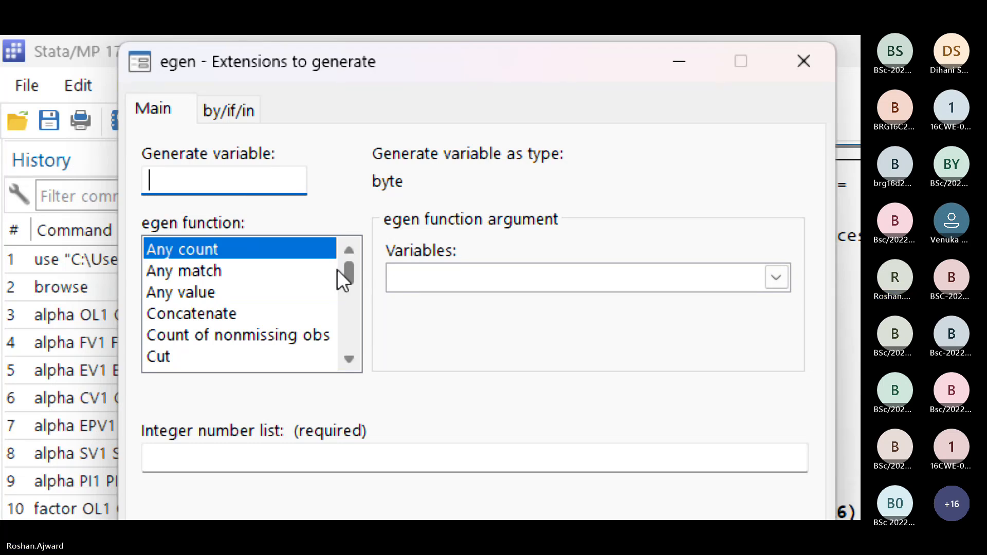
type("Opi")
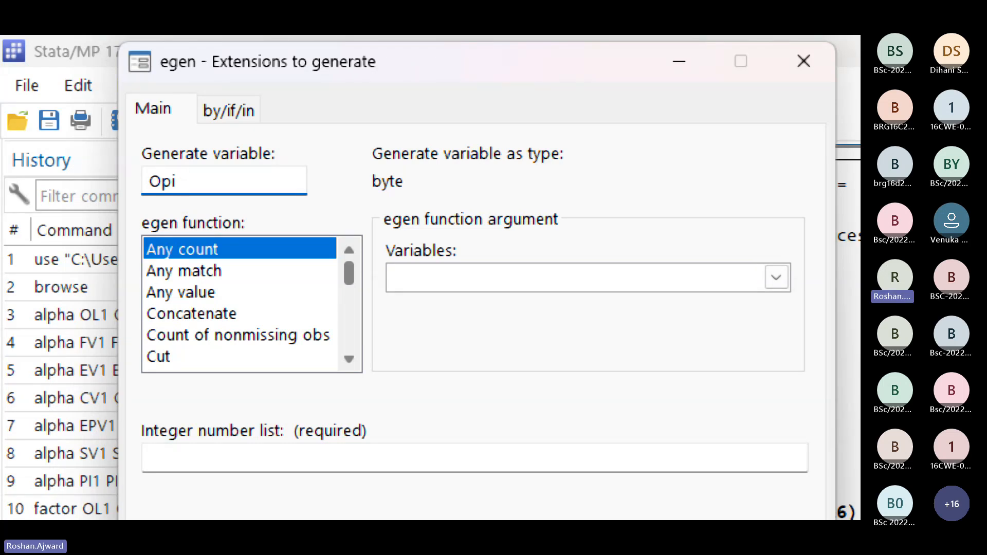
type("_Lead")
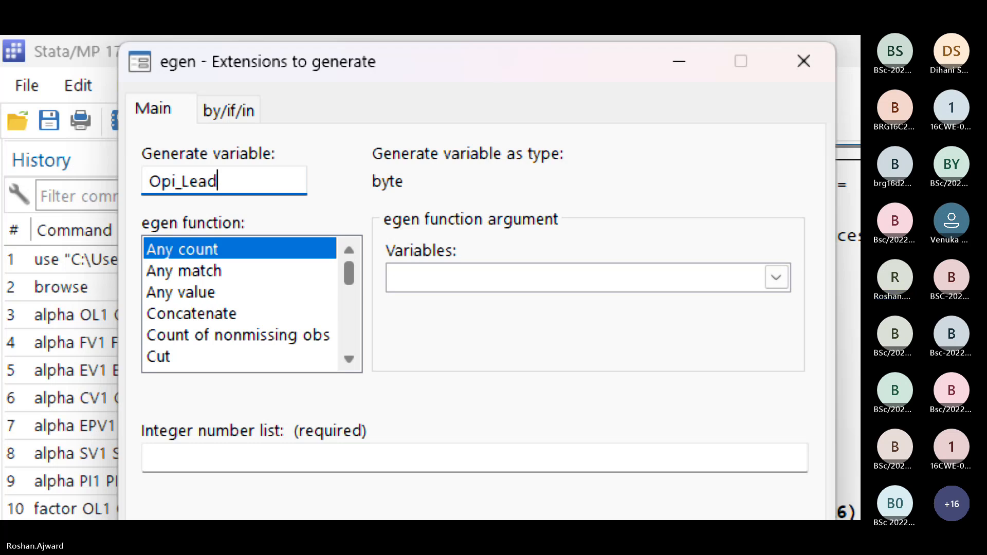
key("Left")
key("Left")
key("Left")
key("Left")
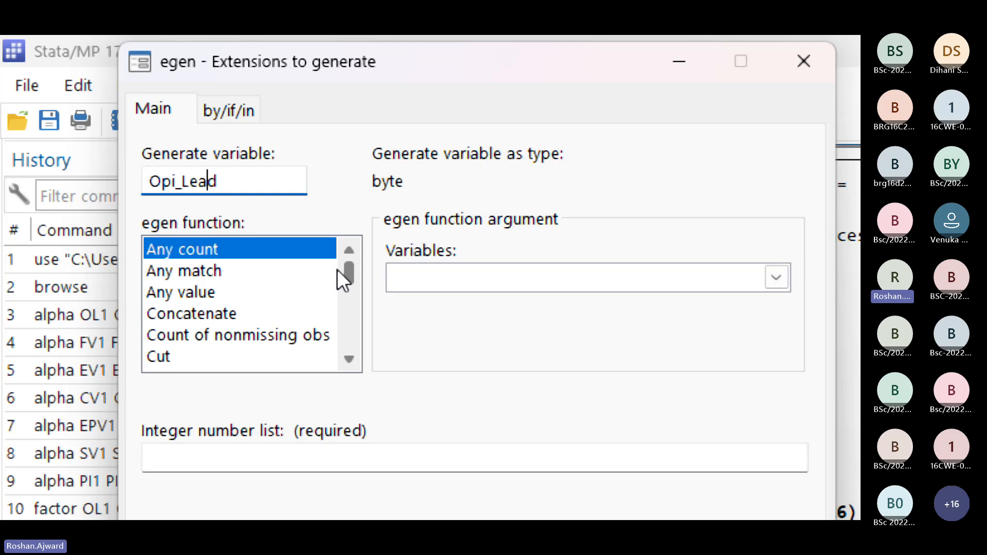
key("shift+Left")
key("Right")
key("Right")
key("Right")
key("Right")
key("Right")
Step: Choose Row mean as the egen function for the Opi_Lead variable
left_click(203, 270)
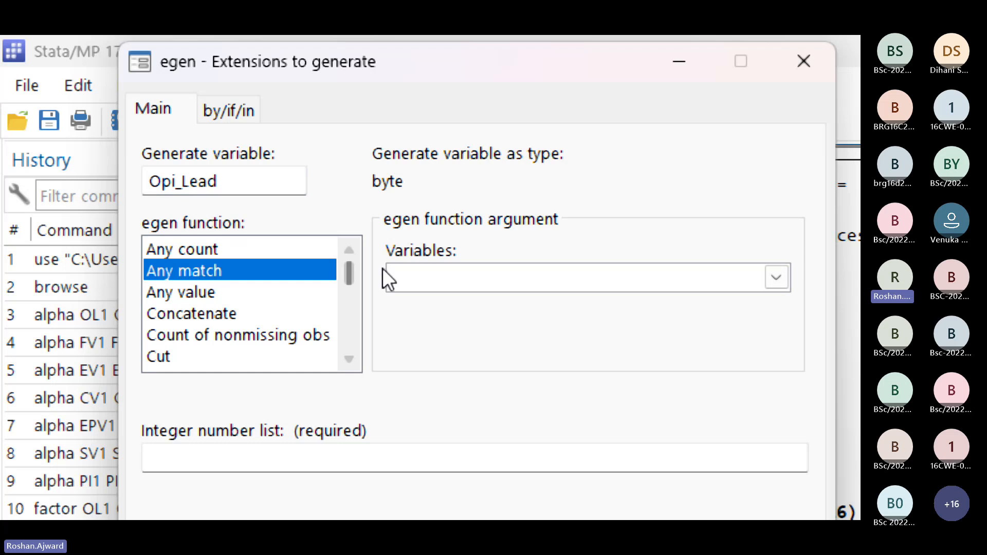
left_click_drag(350, 276, 349, 280)
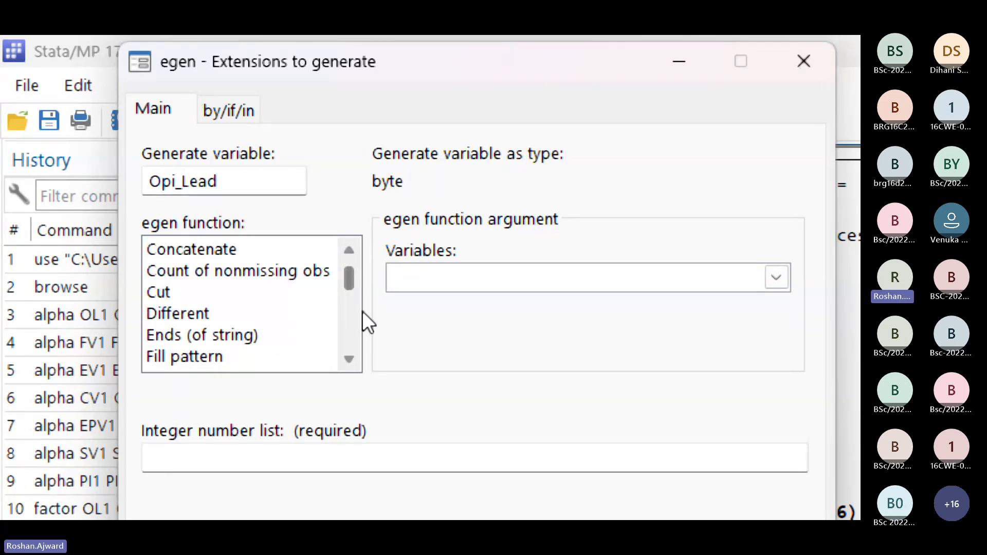
scroll(357, 327, "down", 3)
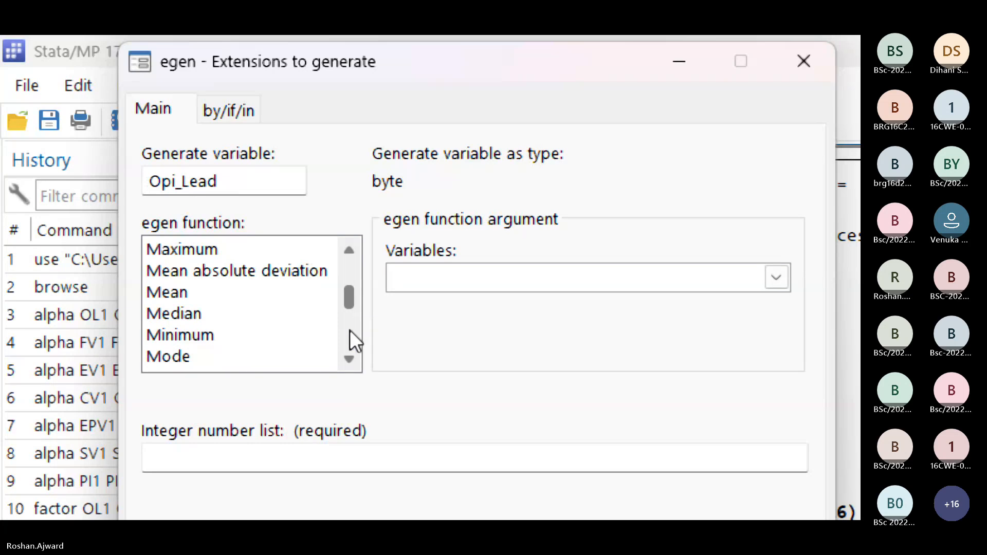
left_click(349, 331)
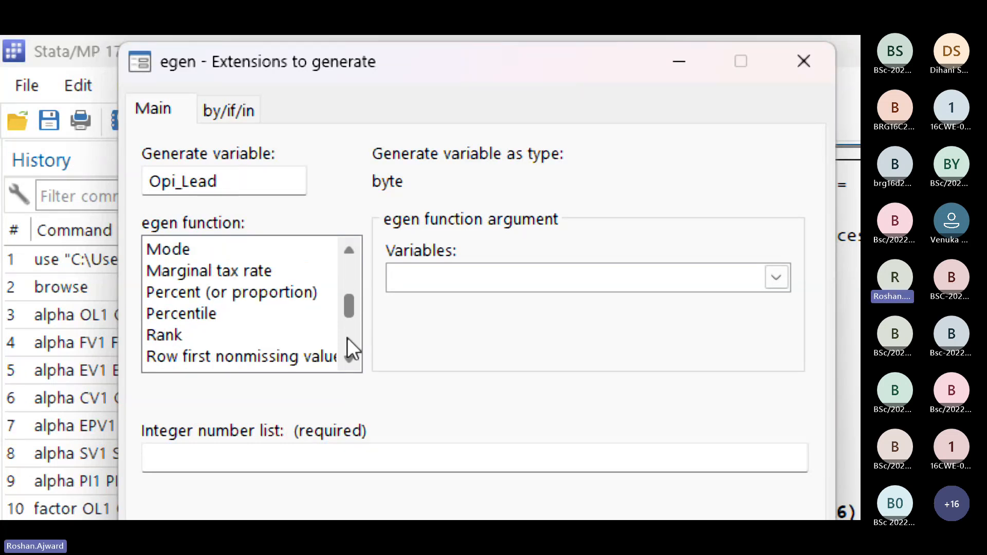
left_click(347, 337)
left_click(212, 314)
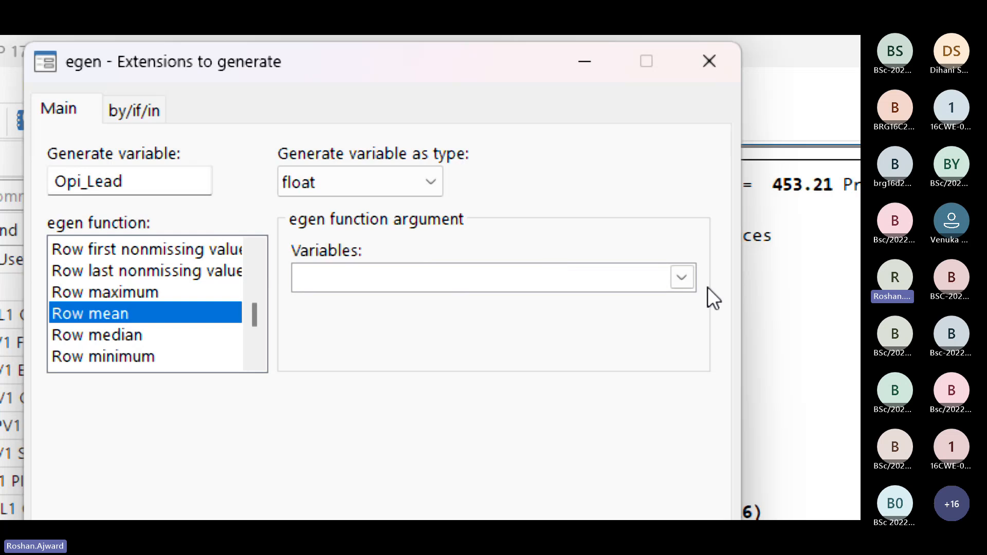
Step: Choose OL1, OL2, OL3, OL4, OL5 and OL6 as the row mean's variables and generate Opi_Lead
left_click(682, 277)
scroll(330, 427, "down", 1)
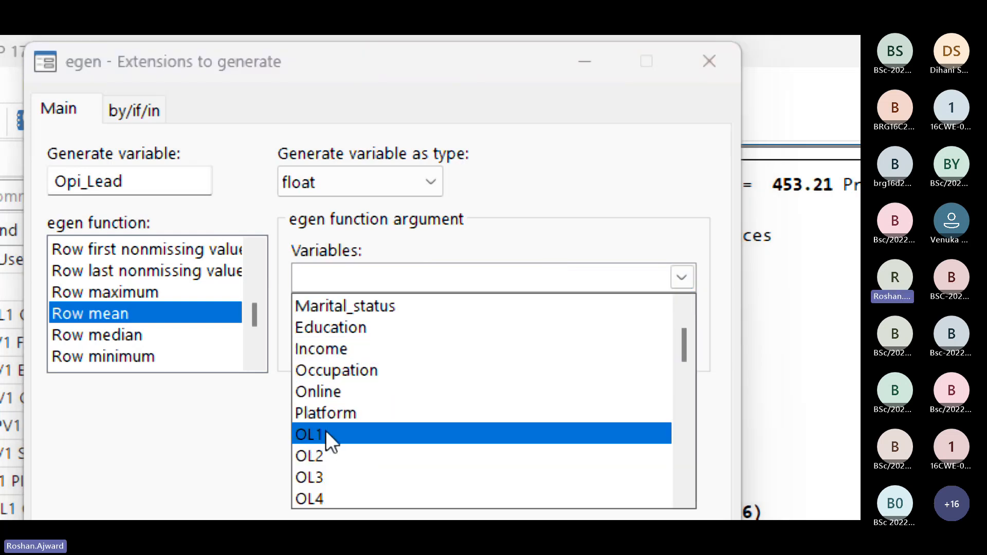
left_click(317, 430)
left_click(325, 457)
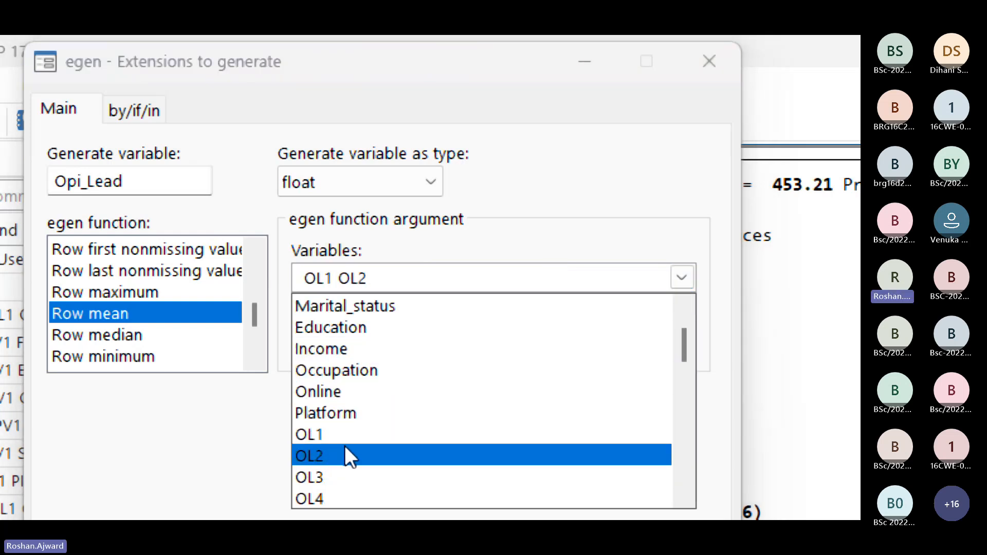
left_click(329, 477)
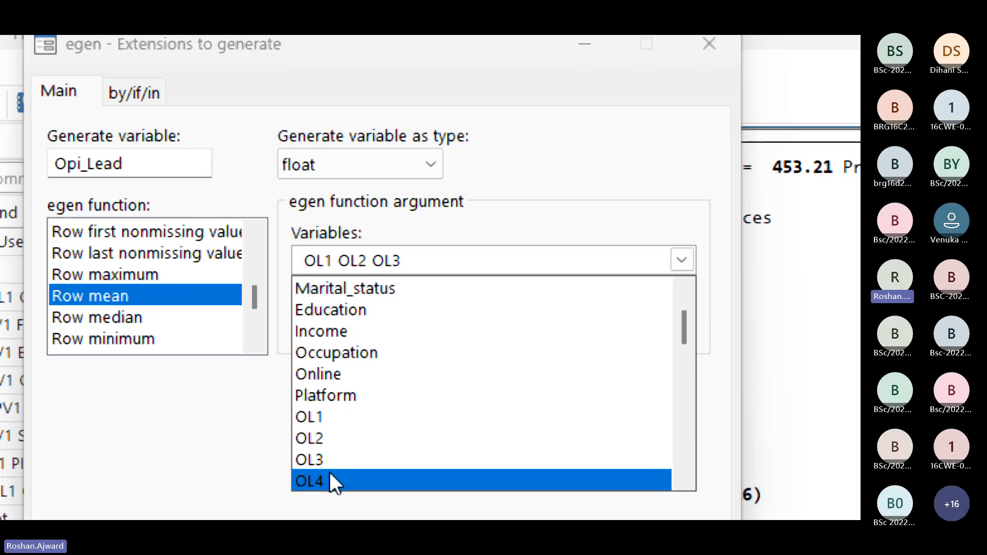
left_click(329, 473)
scroll(329, 471, "down", 1)
left_click(319, 437)
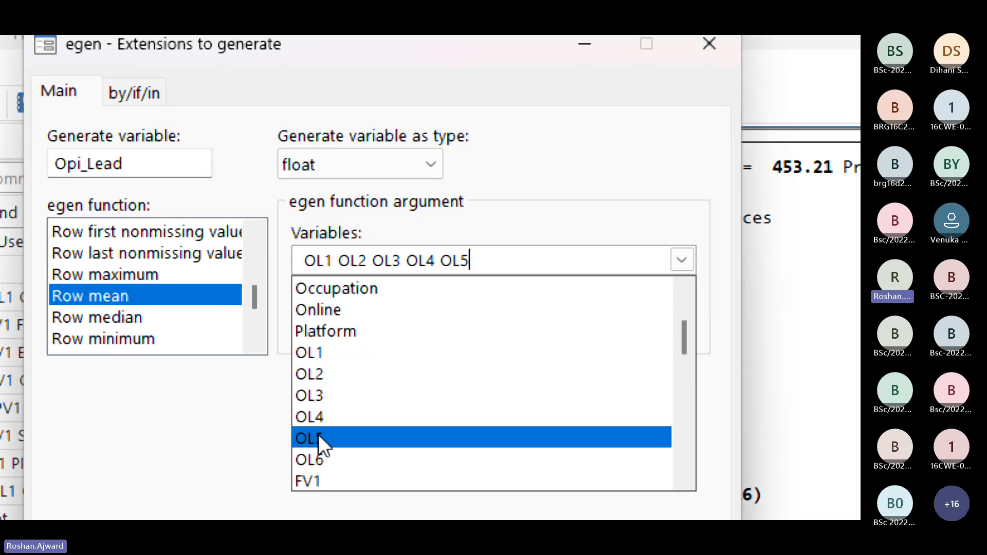
left_click(315, 460)
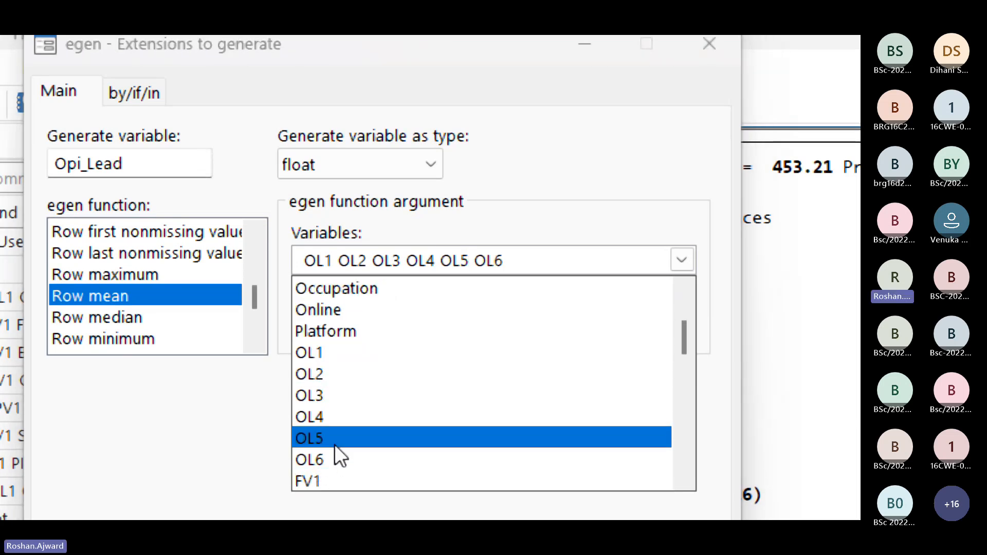
left_click(586, 252)
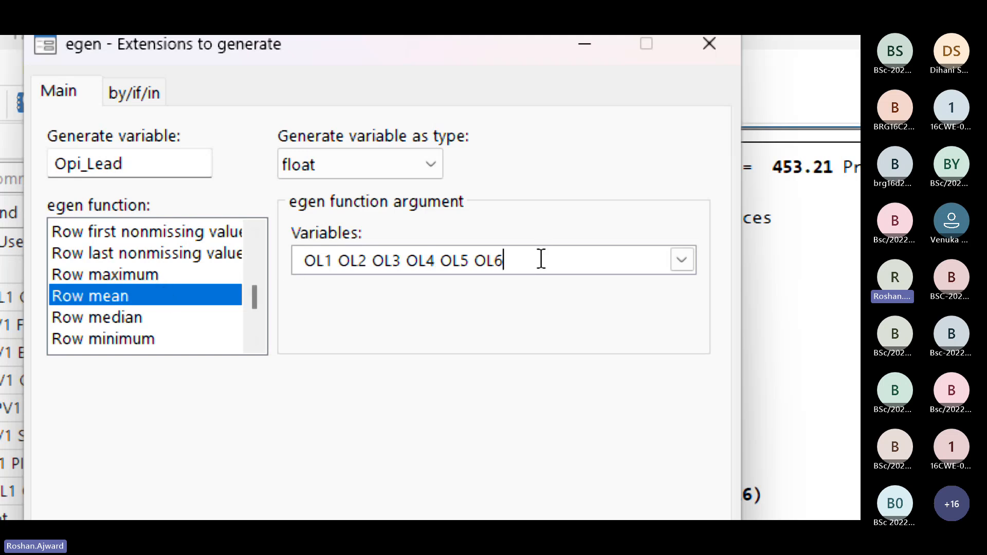
left_click_drag(541, 259, 297, 257)
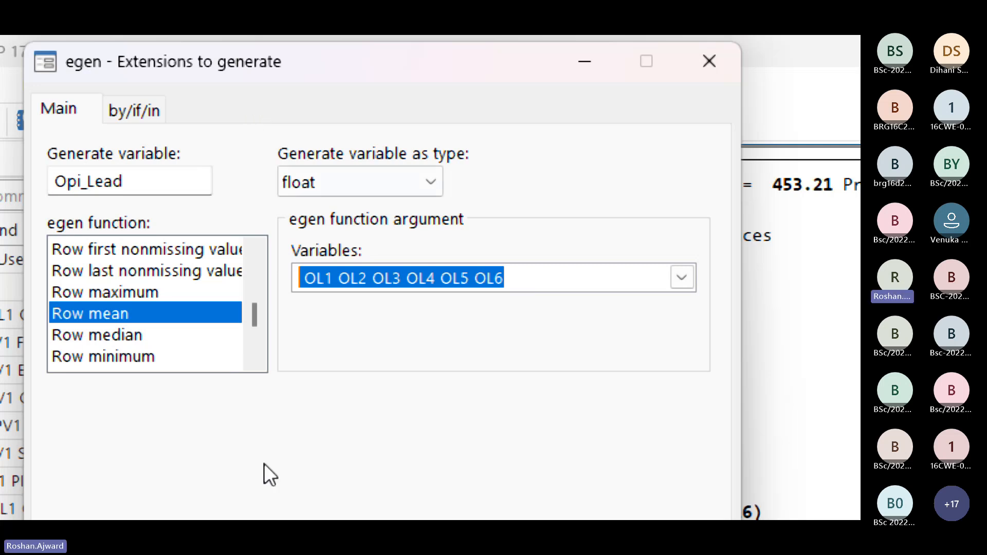
left_click(437, 440)
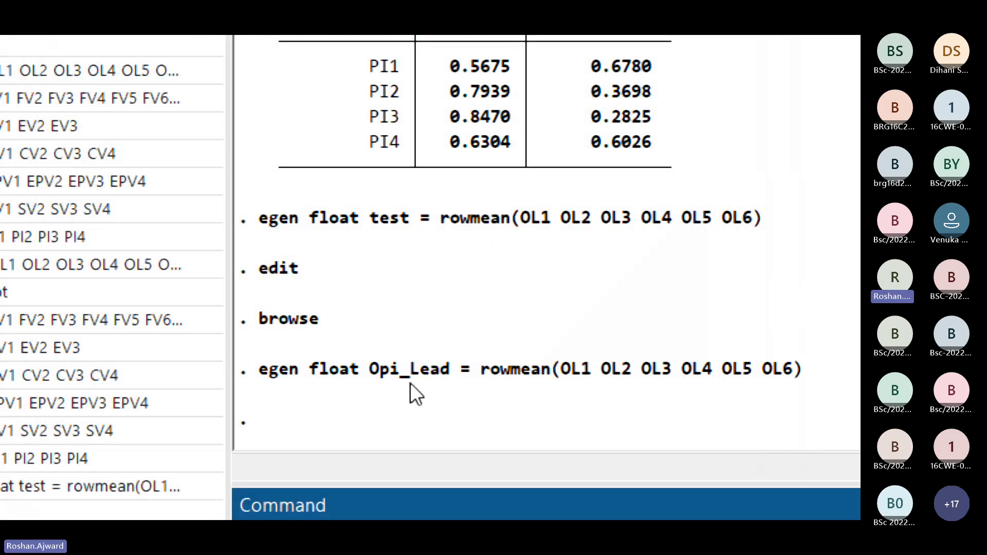
Step: Highlight the executed Opi_Lead egen command, including its float type, variable name and OL1 to OL6 arguments
left_click_drag(257, 372, 789, 388)
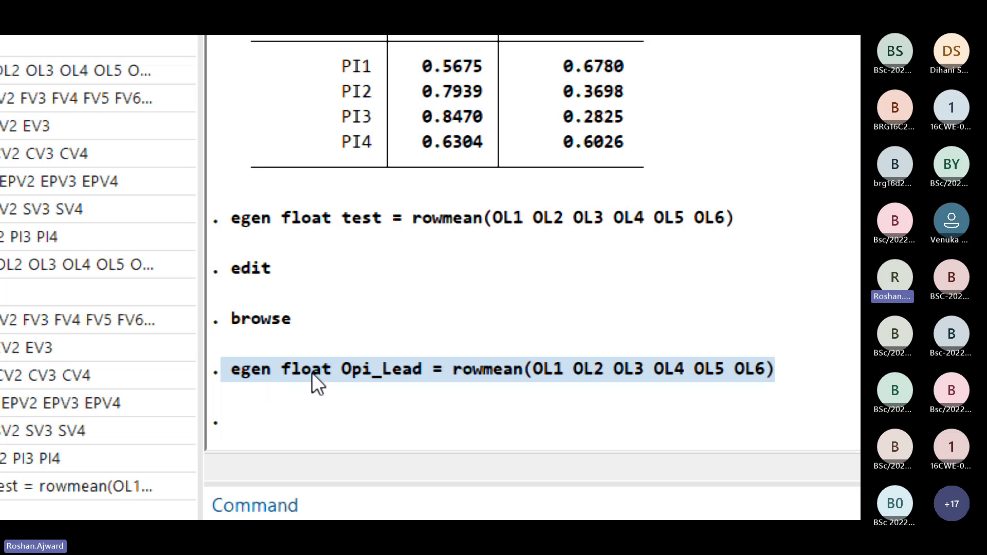
left_click(283, 372)
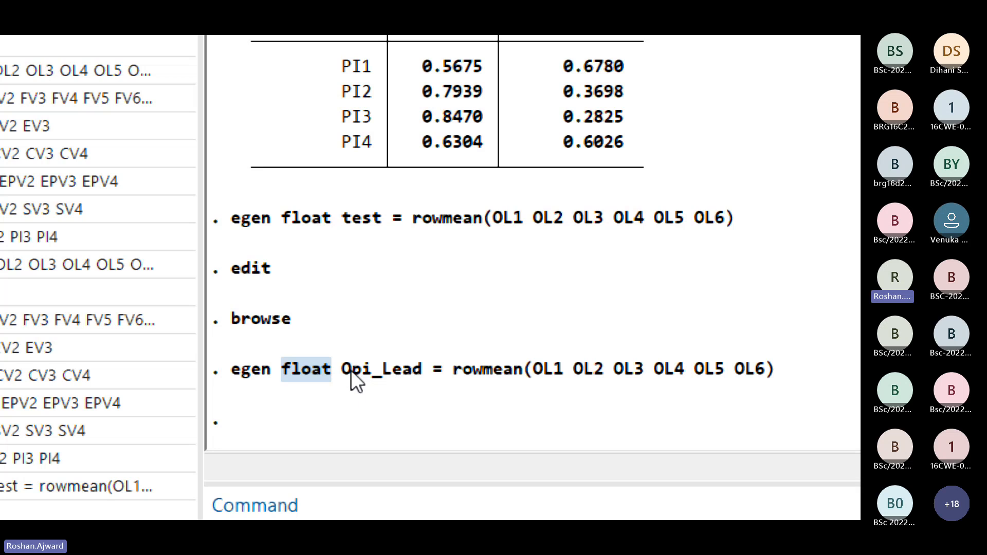
left_click_drag(342, 370, 392, 371)
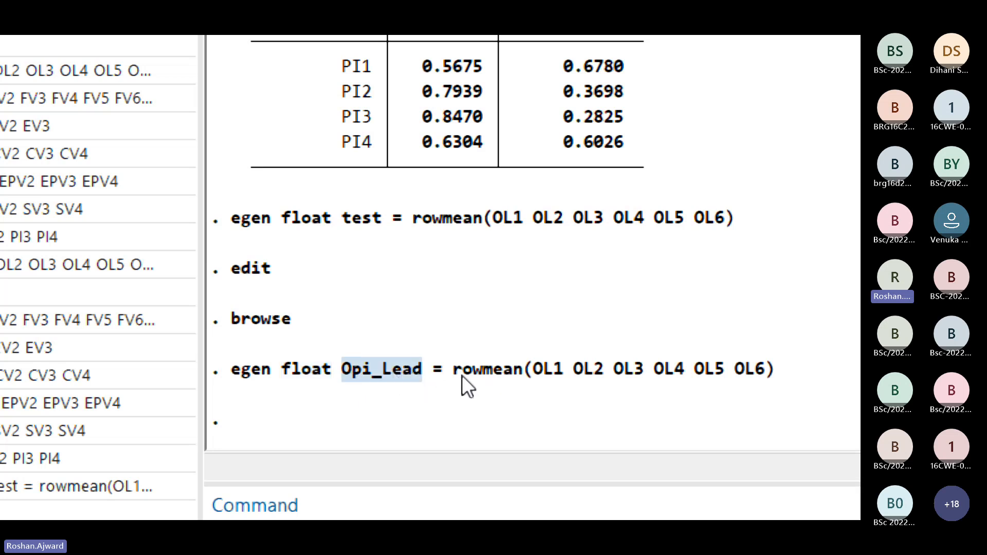
left_click_drag(461, 376, 766, 381)
left_click(538, 375)
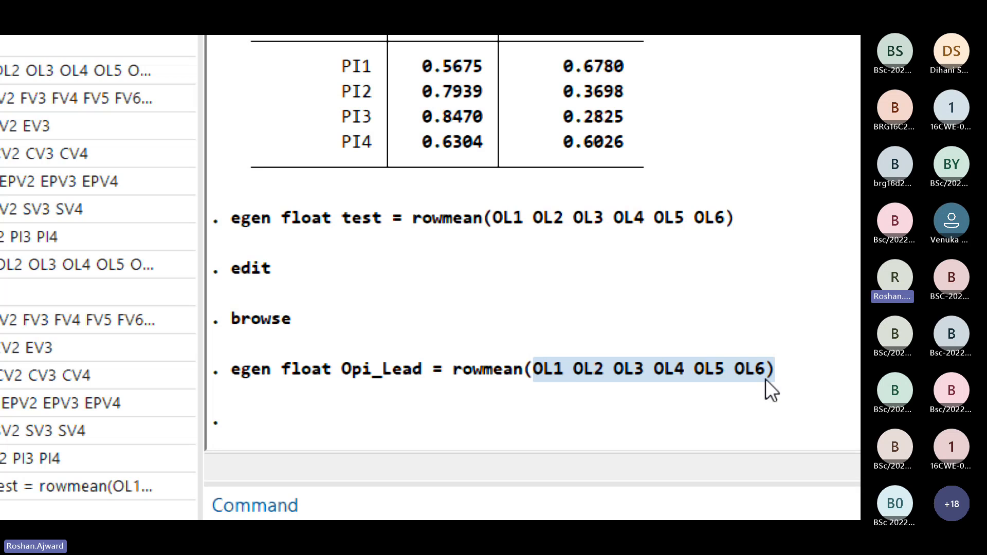
Step: Move the Magnifier window aside and open the data browser with the browse command
key("super+plus")
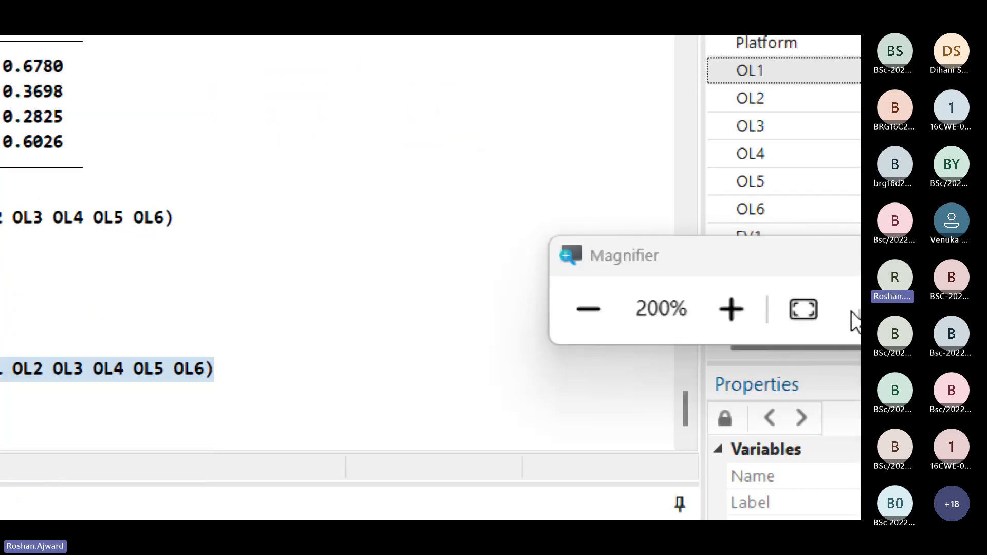
left_click_drag(666, 300, 213, 59)
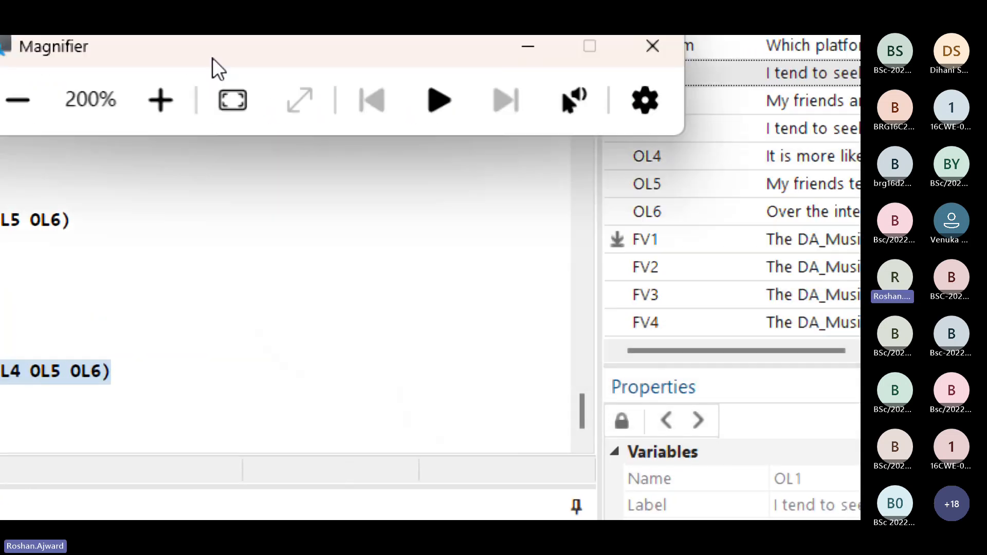
scroll(715, 293, "down", 12)
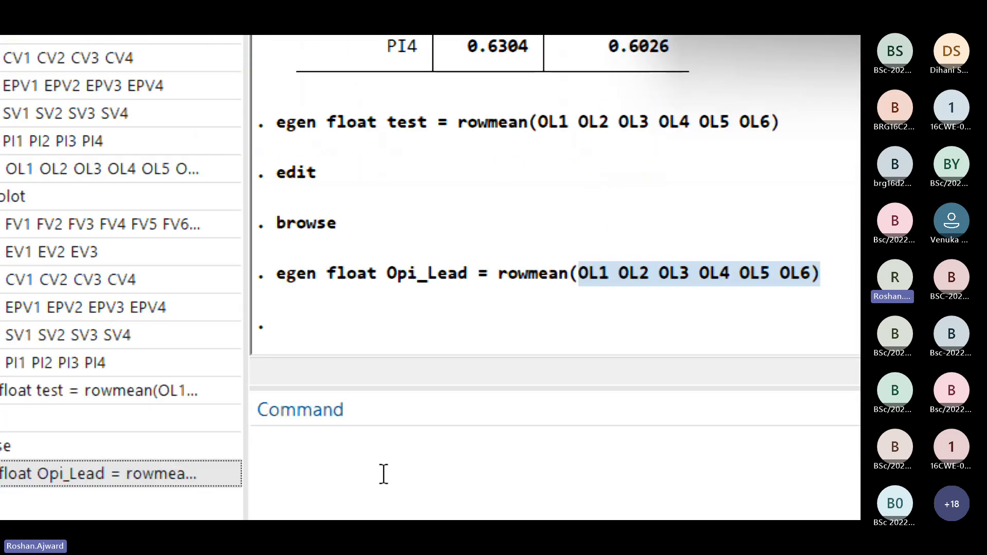
left_click(385, 502)
type("browse")
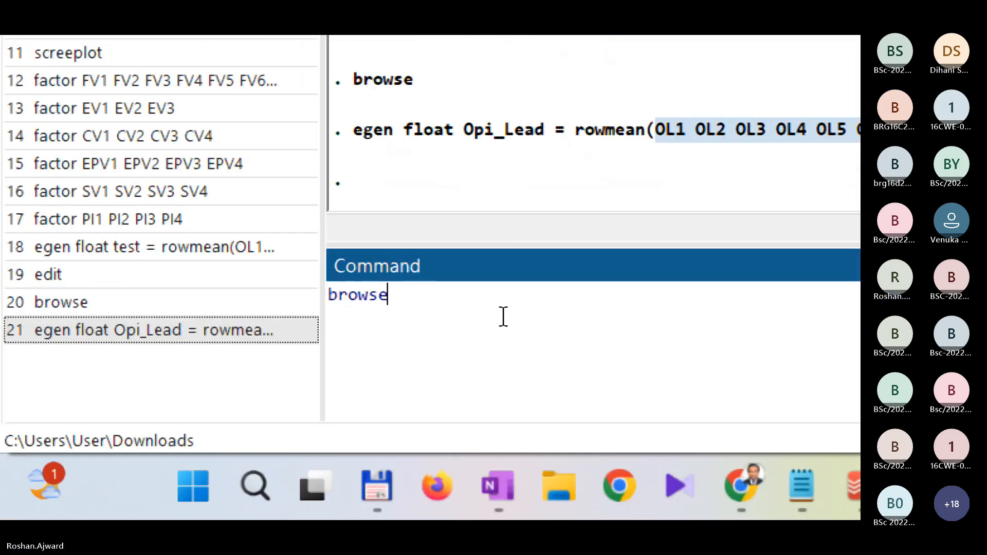
key("Return")
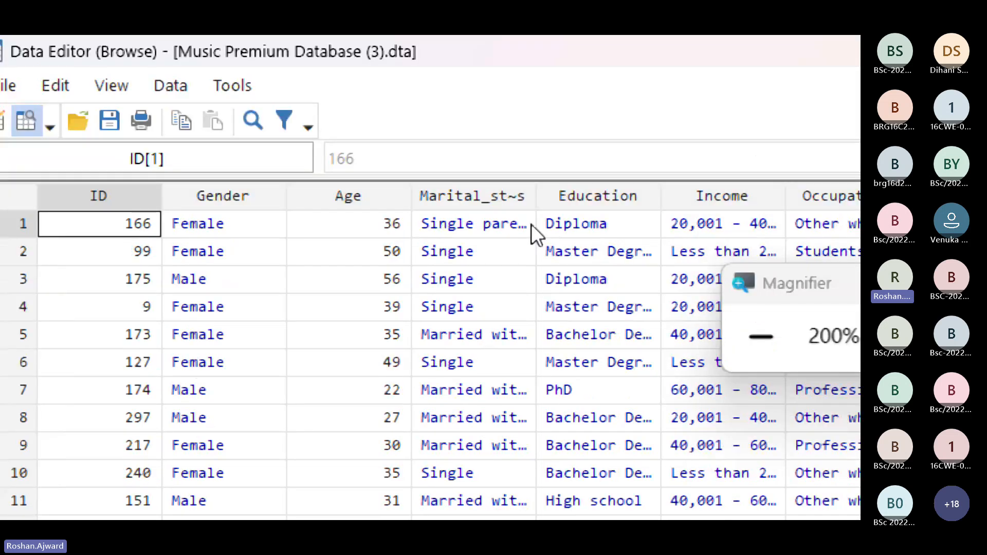
Step: Inspect the first respondents' values in the Opi_Lead column, and minimize the data browser
key("ctrl+Right")
left_click(528, 248)
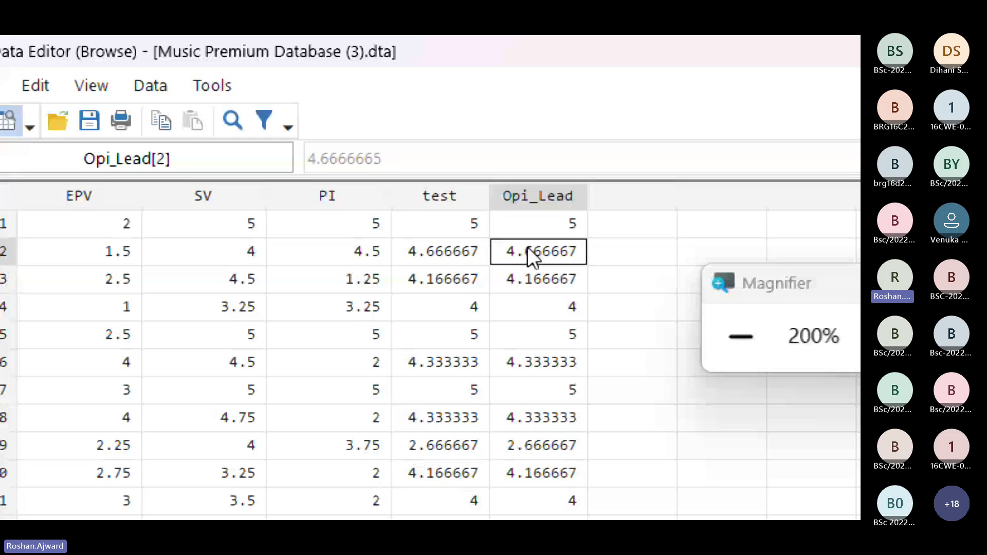
left_click(541, 279)
left_click(542, 309)
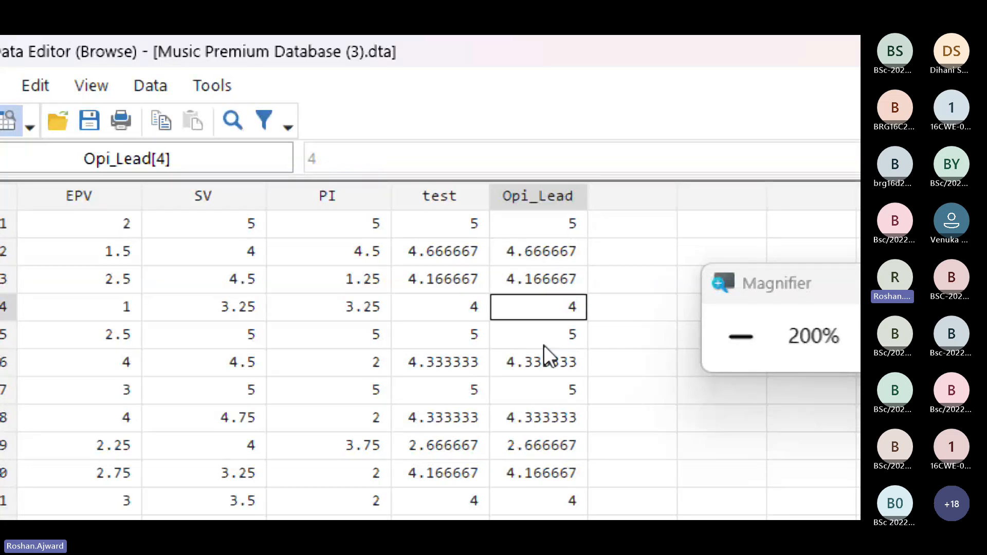
left_click(550, 224)
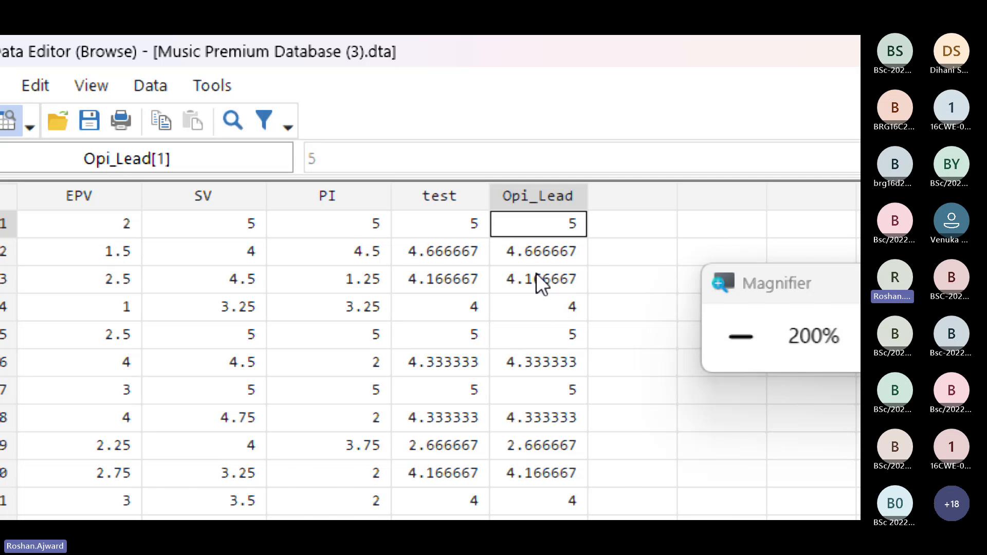
left_click(534, 251)
left_click(544, 282)
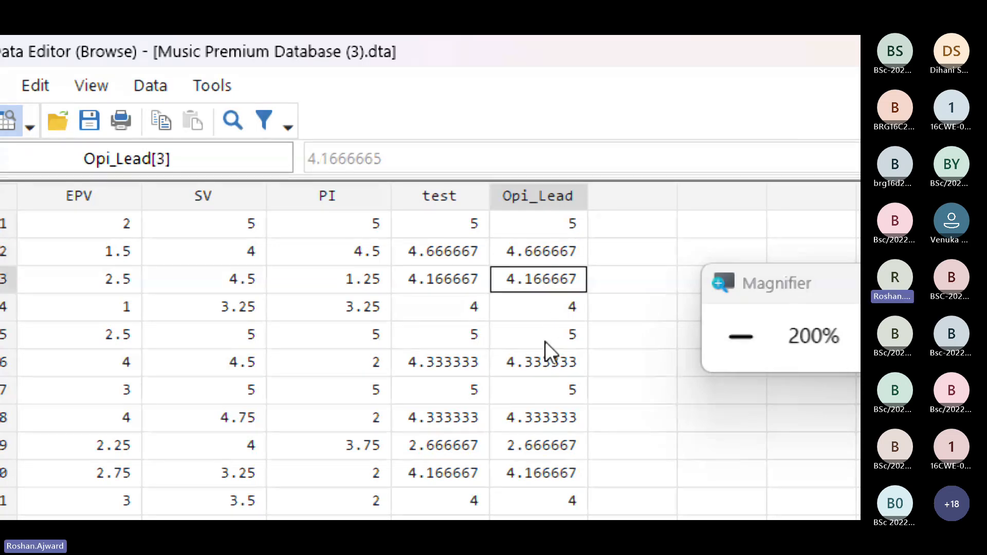
left_click(545, 342)
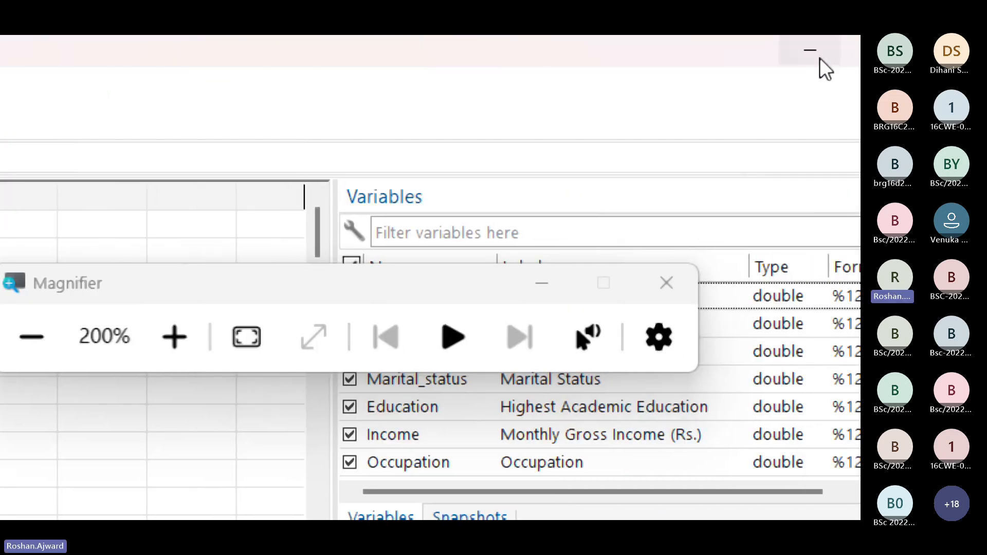
left_click(810, 63)
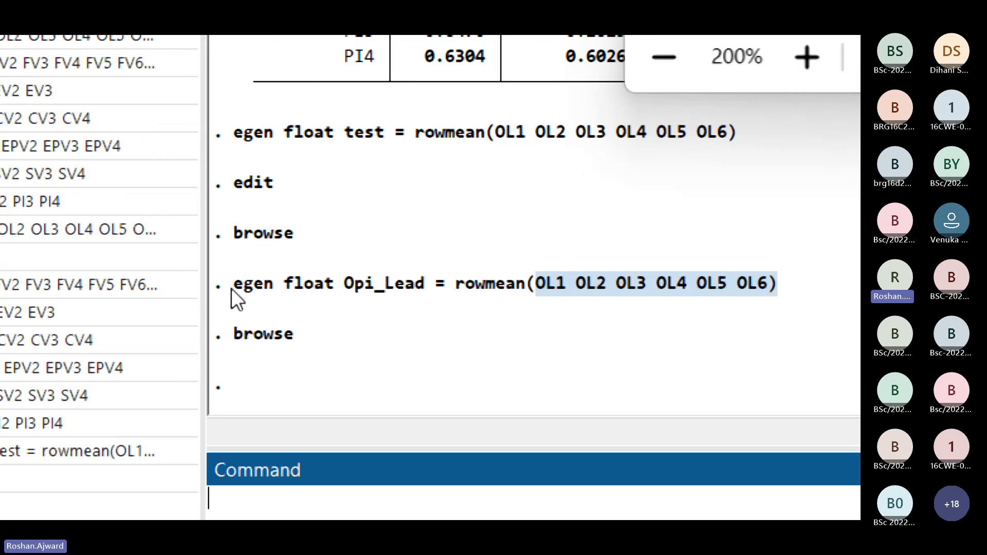
Step: Copy the executed Opi_Lead egen command from the results into the command line
left_click_drag(232, 288, 766, 292)
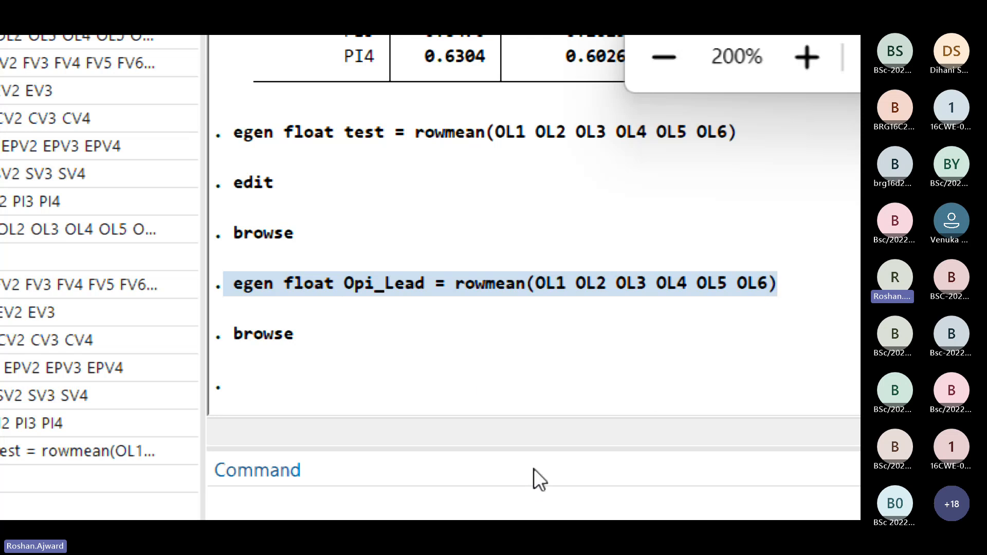
left_click(247, 510)
type("egen float Opi_Lead = rowmean(OL1 OL2 OL3 OL4 OL5 OL6)")
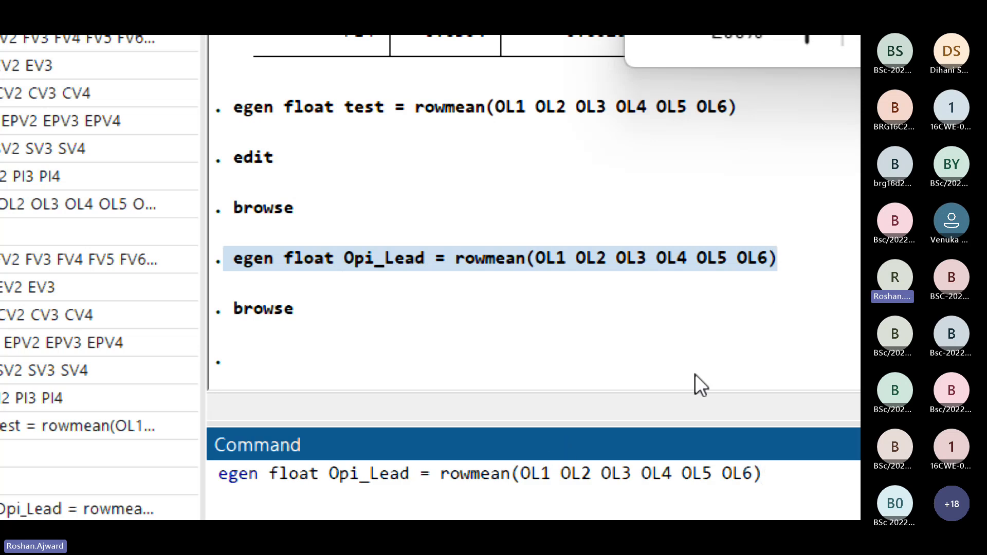
Step: Check the FV items in the variables list and rename the new variable in the copied egen command to Func_Val
scroll(725, 187, "up", 6)
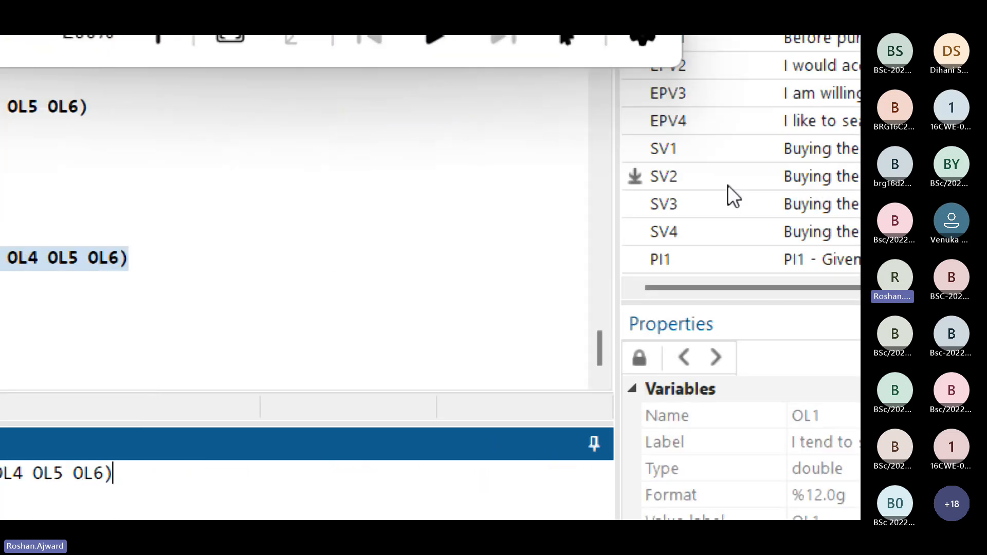
scroll(724, 186, "up", 4)
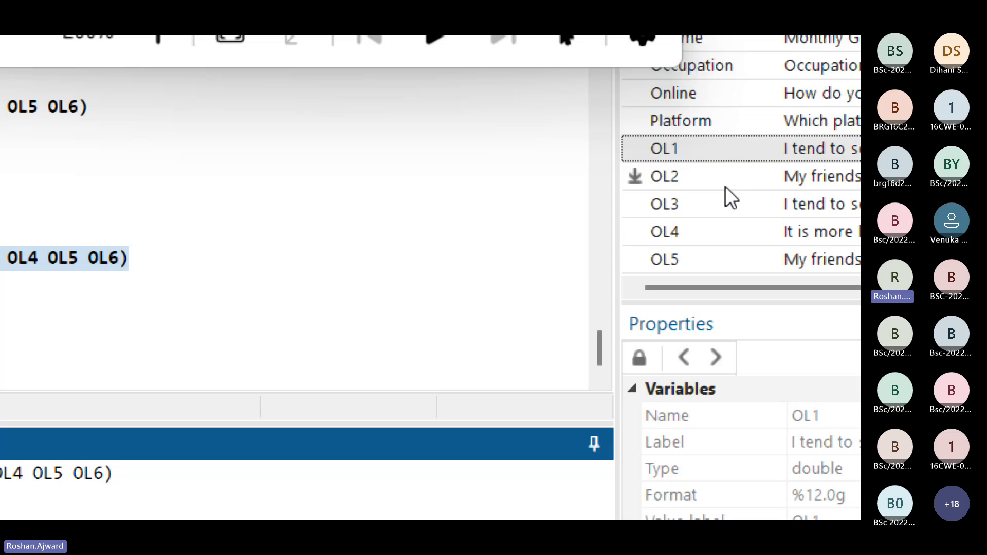
scroll(725, 187, "down", 1)
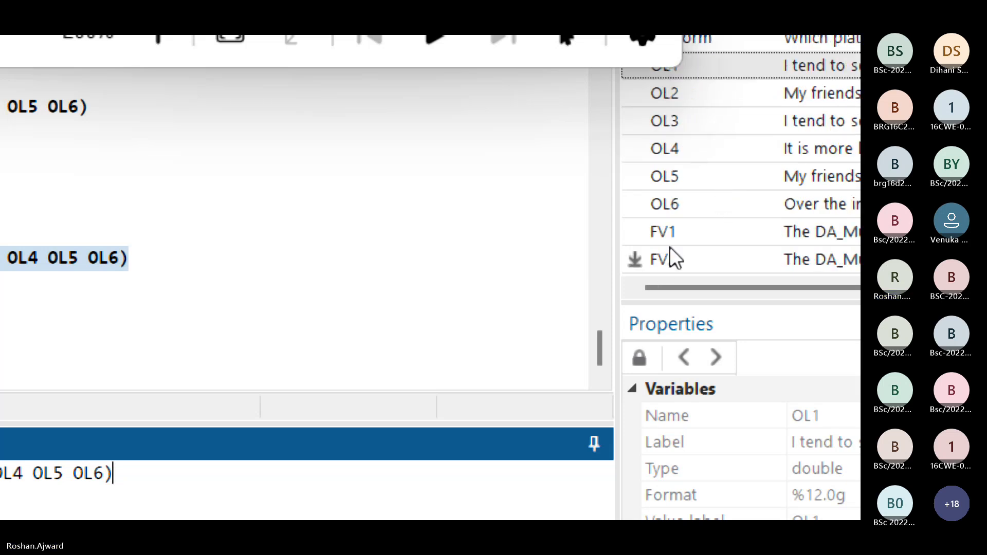
scroll(674, 242, "down", 1)
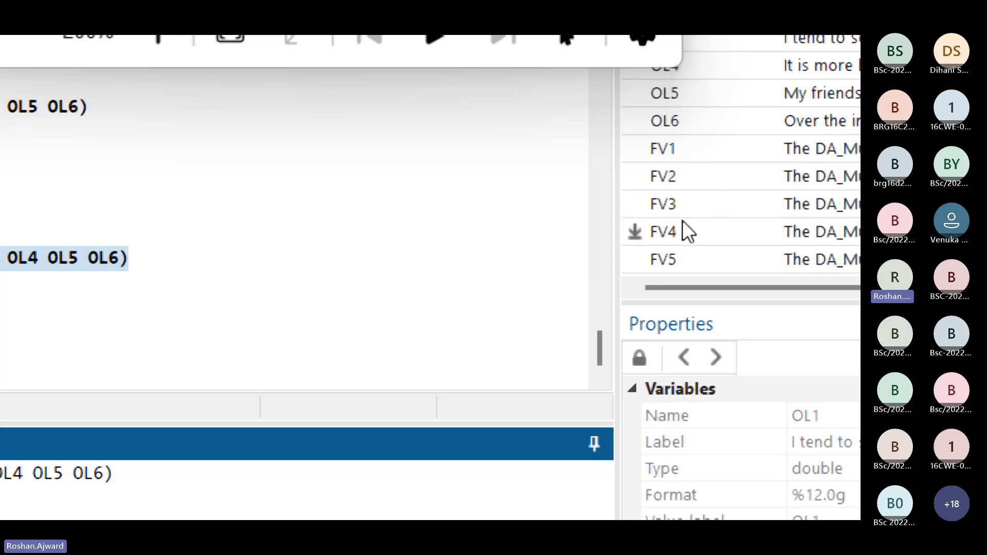
scroll(686, 264, "down", 2)
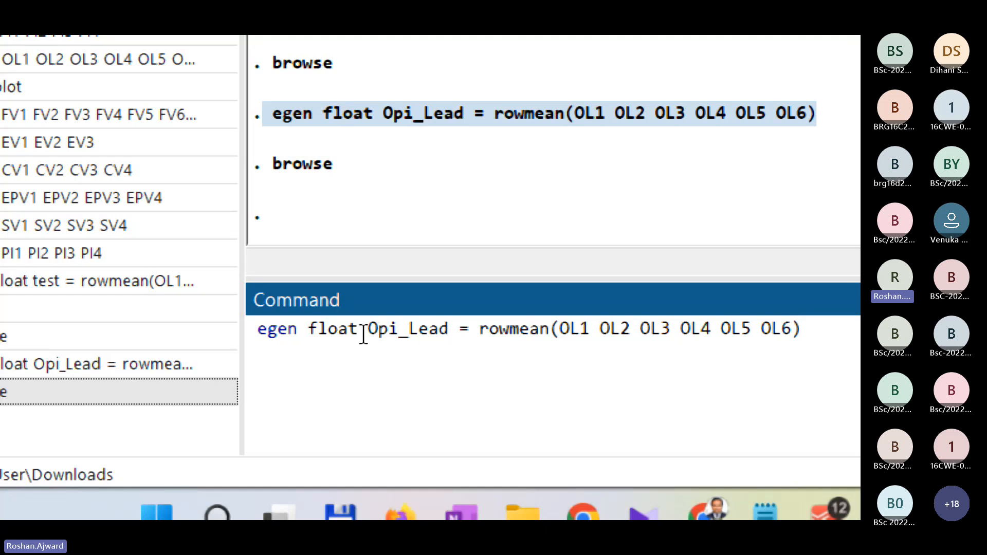
left_click_drag(361, 334, 388, 337)
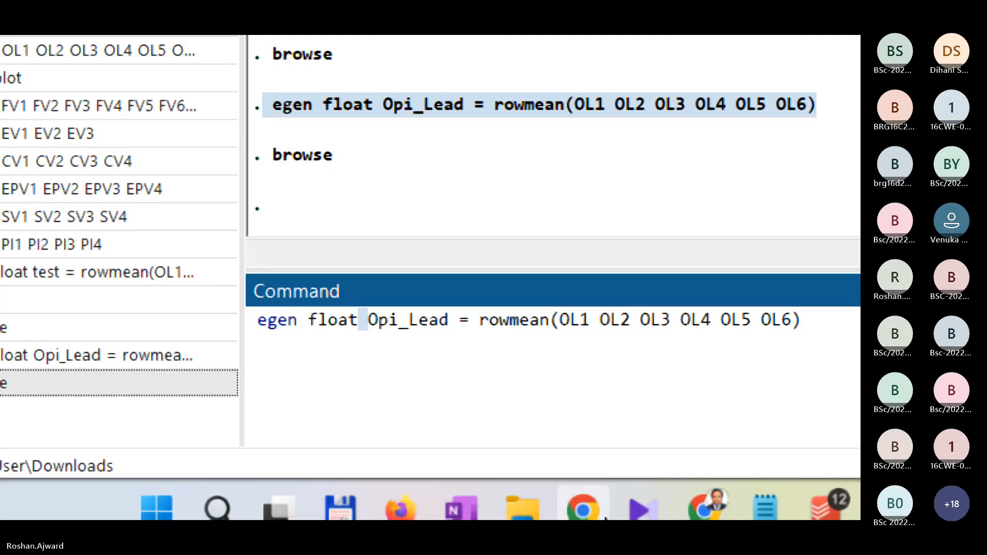
key("shift+Right")
key("Left")
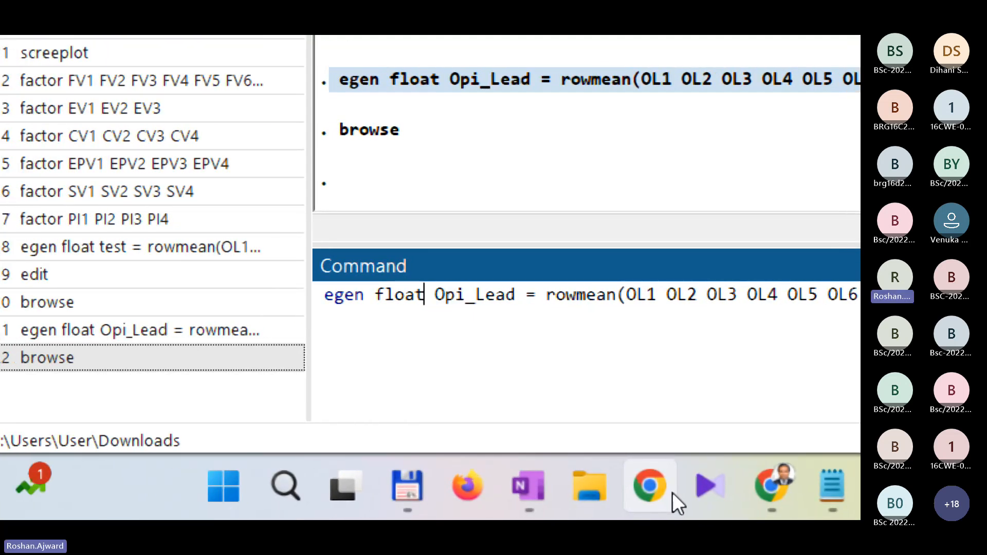
key("Right")
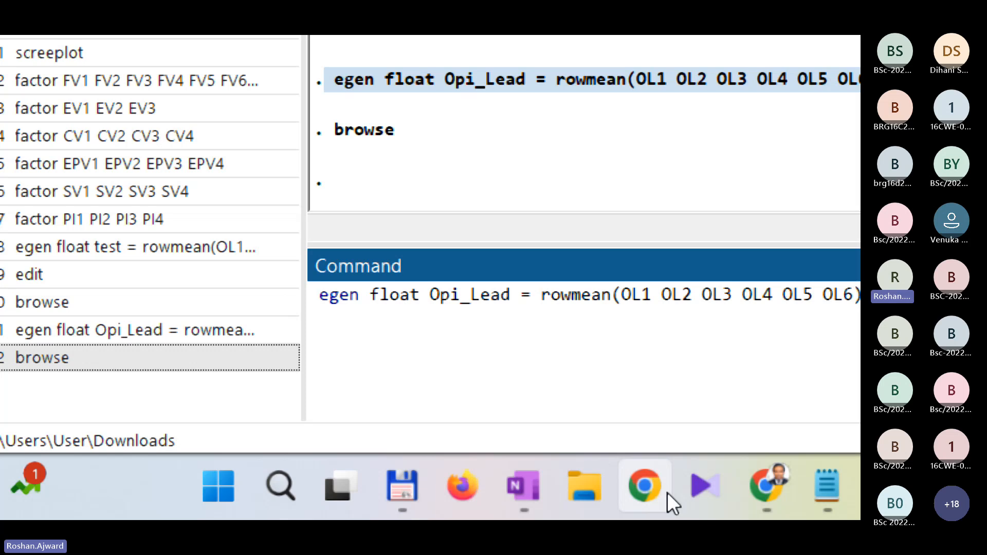
key("shift+Right")
key("shift+Right")
key("shift+Right")
type("P")
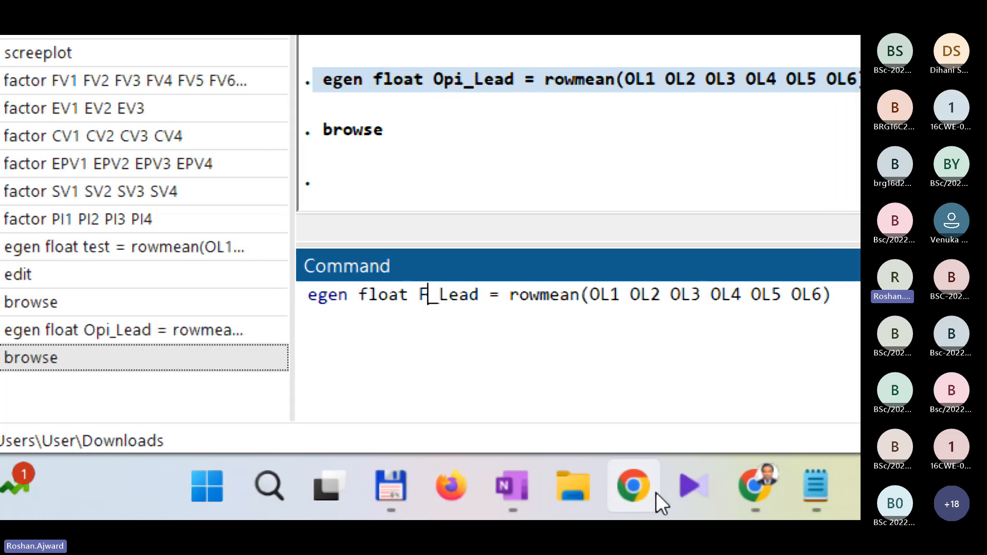
type("unc")
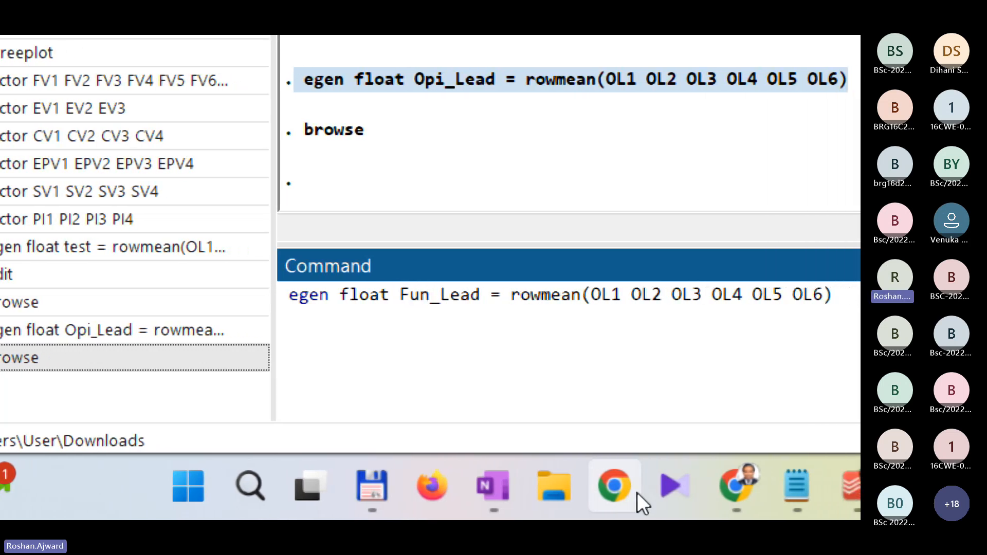
key("shift+Right")
key("shift+Right")
key("shift+Right")
key("shift+Right")
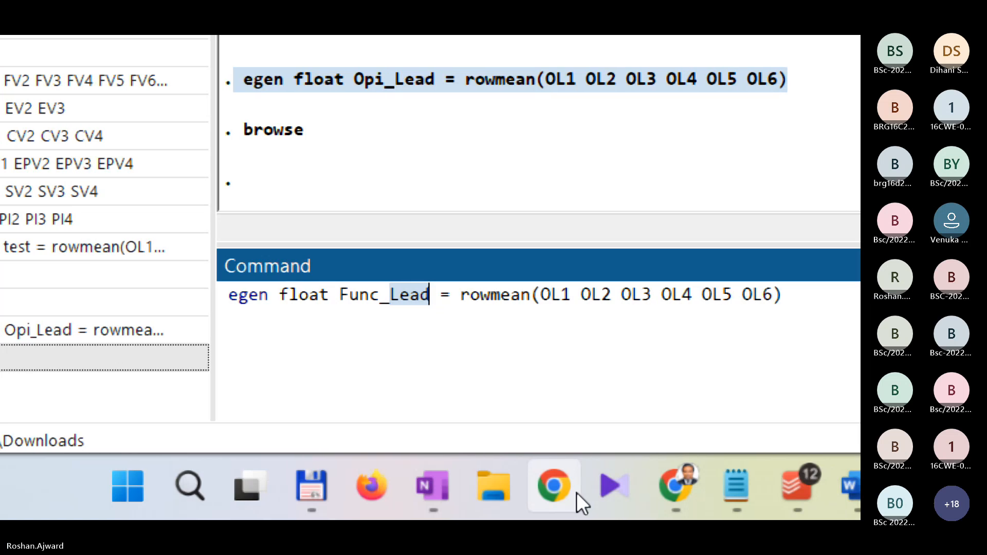
type("Val")
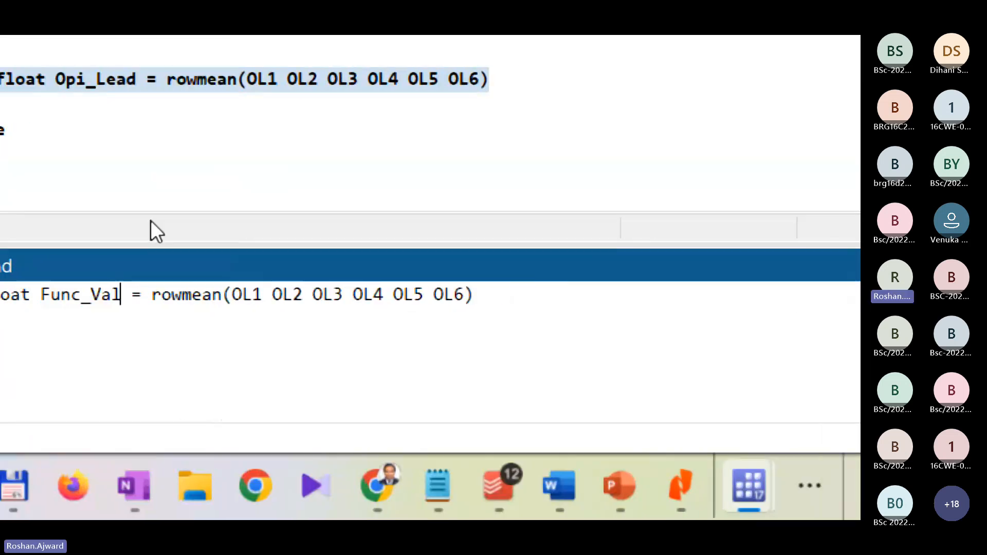
Step: Replace the first three rowmean arguments, OL1 to OL3, with FV1, FV2 and FV3
left_click(252, 294)
key("BackSpace")
key("BackSpace")
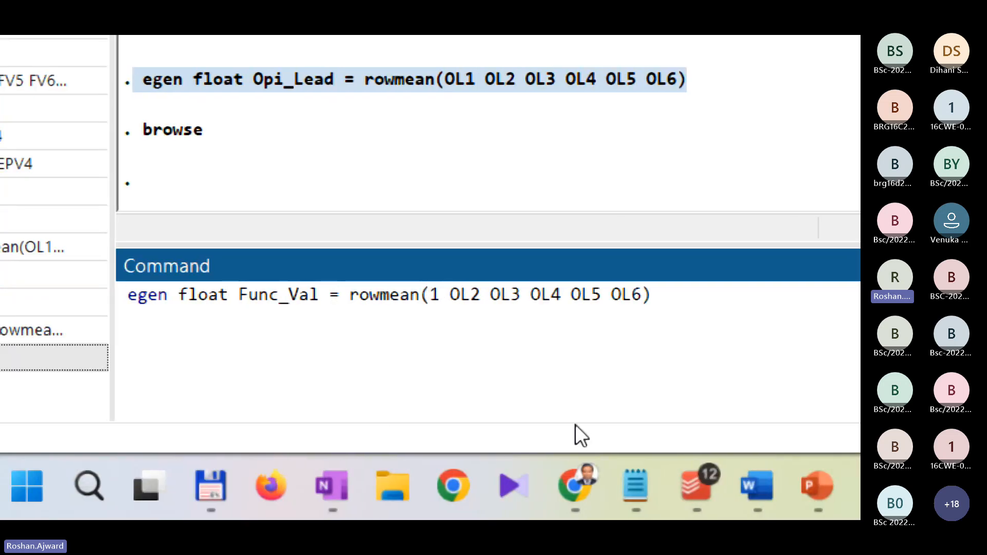
type("FV")
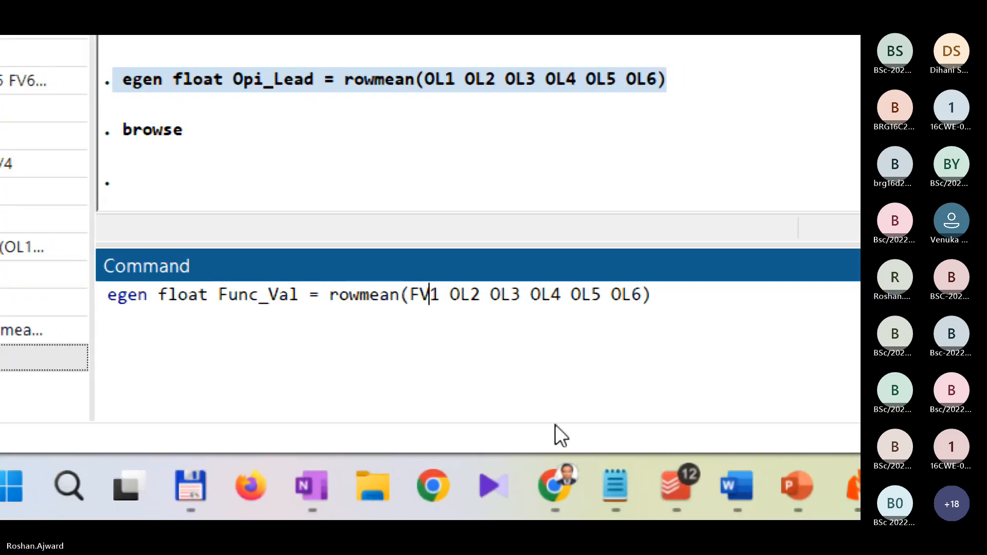
key("Right")
key("shift+Right")
key("shift+Right")
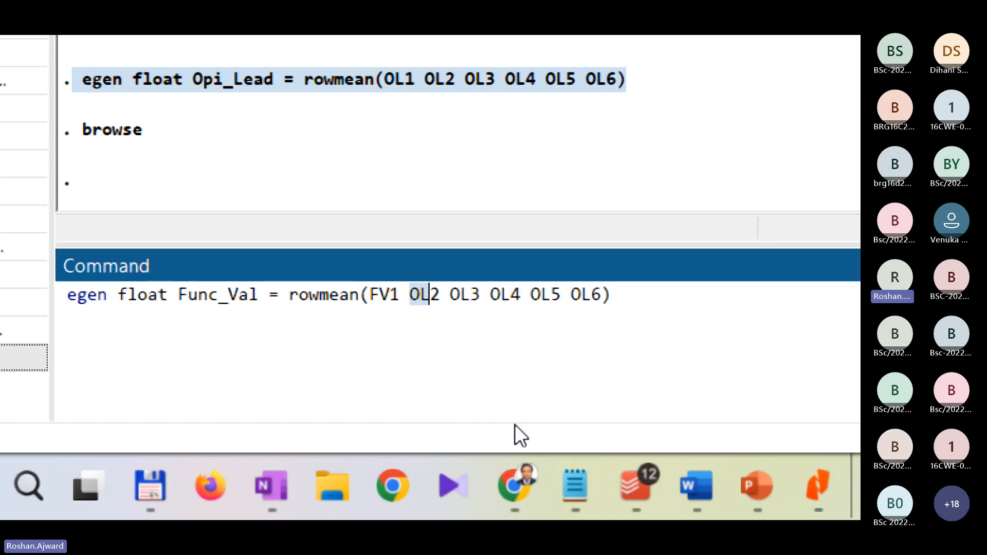
type("FV")
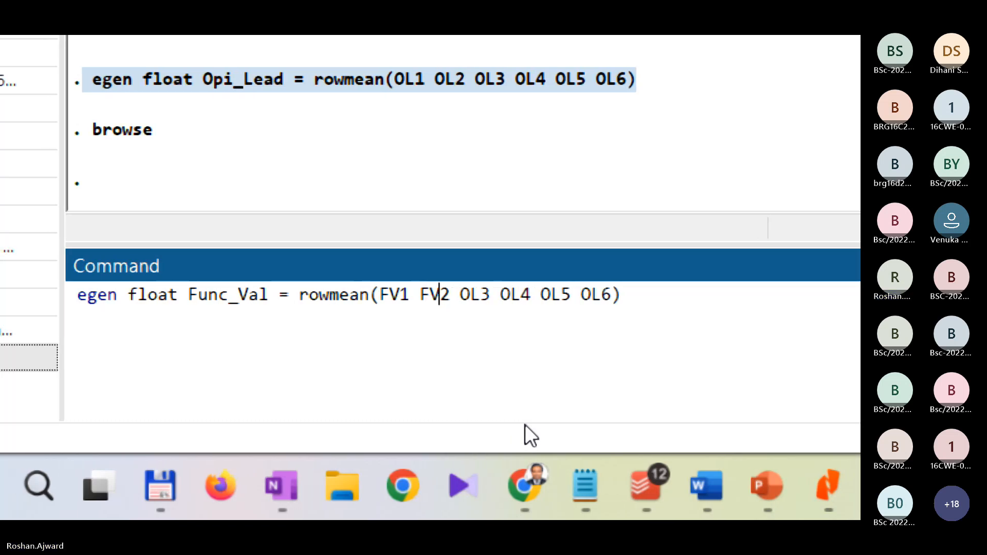
key("Right")
key("shift+Right")
key("shift+Right")
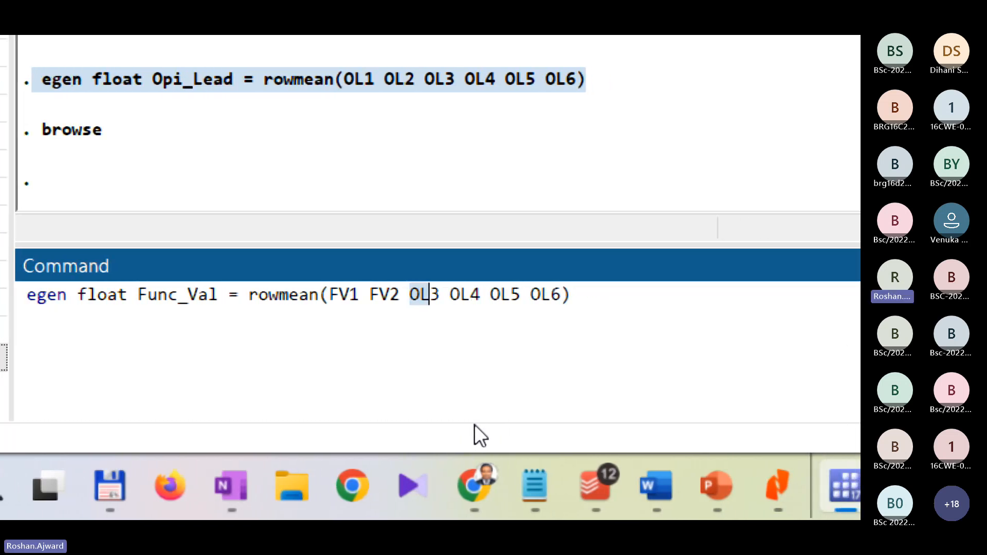
type("FV")
Step: Replace the rowmean arguments OL4 and OL5 with FV4 and FV5
key("Right")
key("Right")
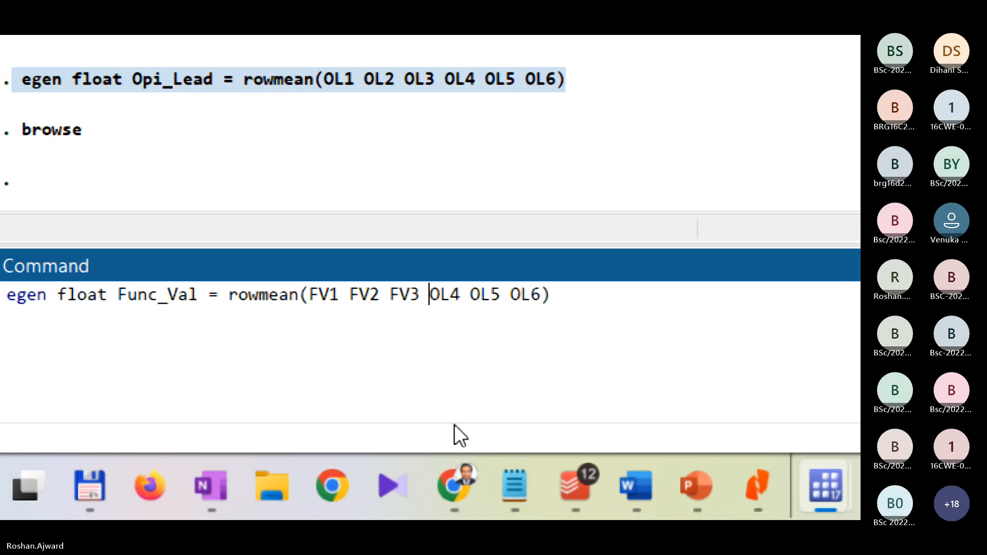
key("shift+Right")
key("shift+Right")
type("FV")
key("Right")
key("Right")
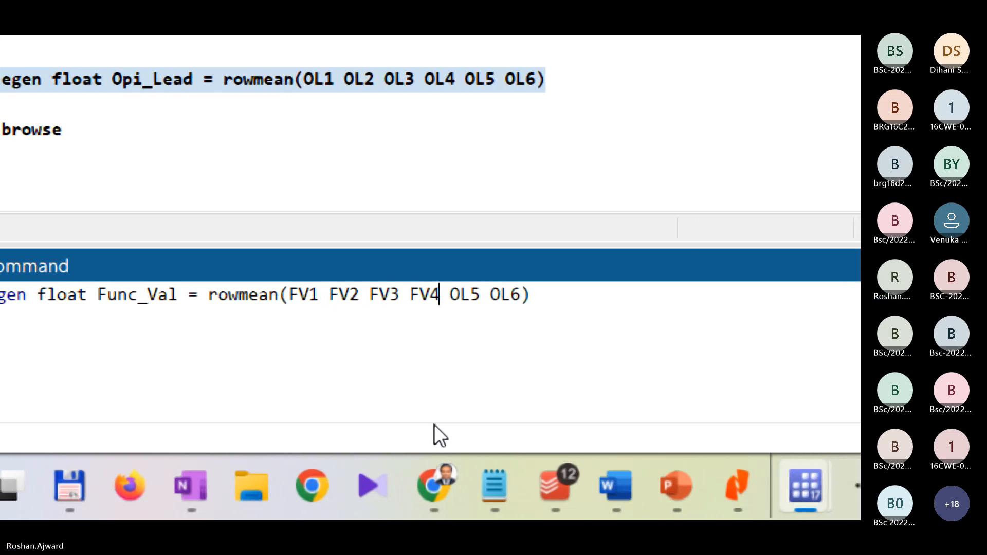
key("shift+Right")
key("shift+Right")
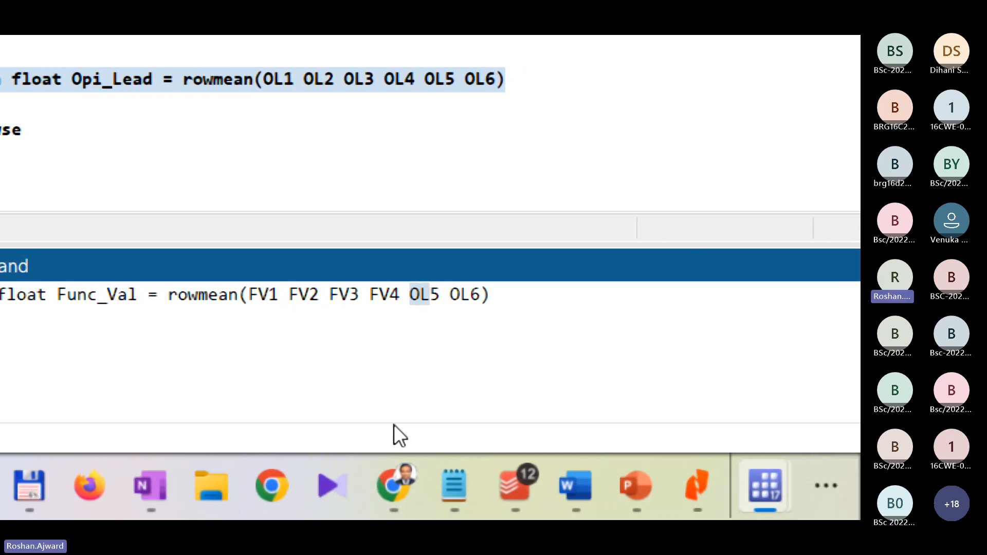
type("FV")
Step: Replace the rowmean argument OL6 with FV6 and append FV7 as the last item
key("Right")
key("Right")
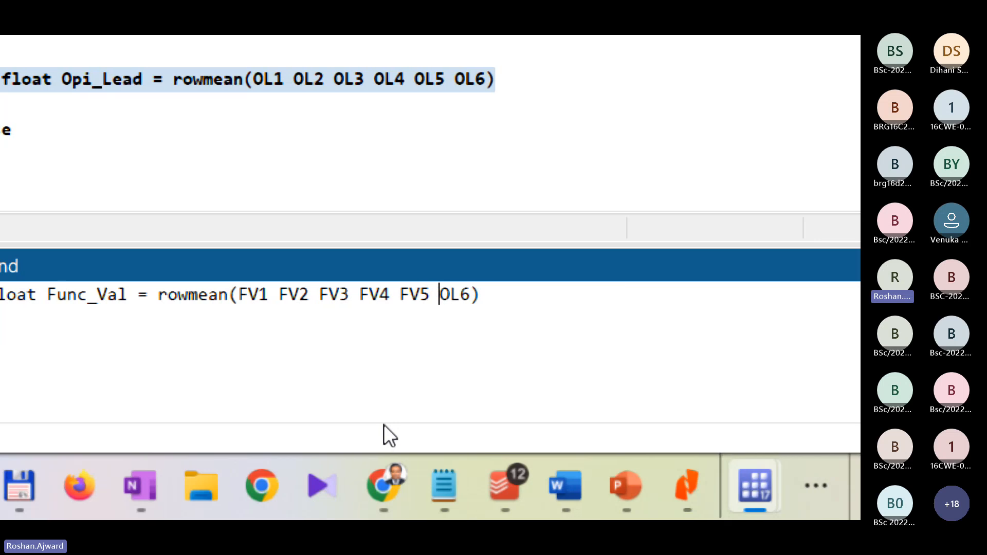
key("shift+Right")
key("shift+Right")
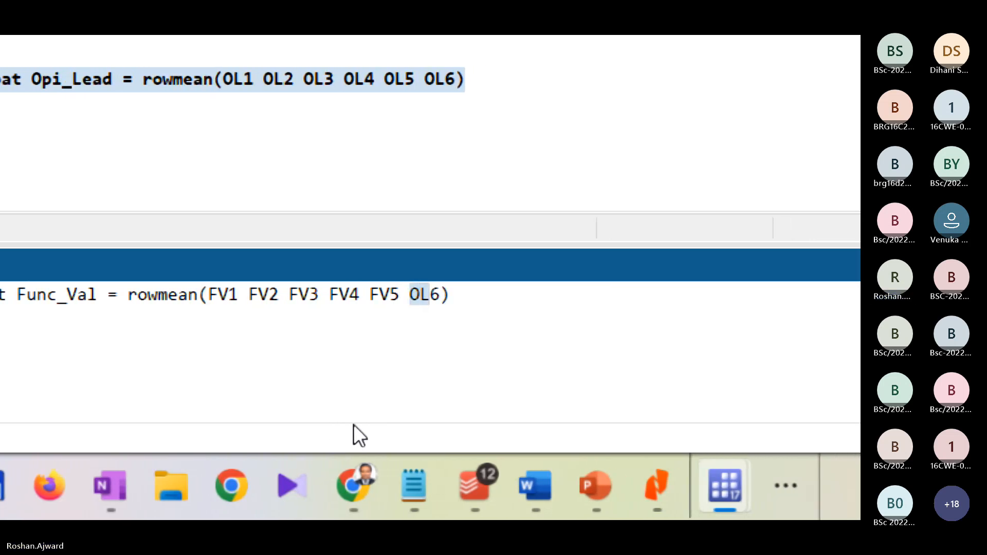
type("FV")
key("Right")
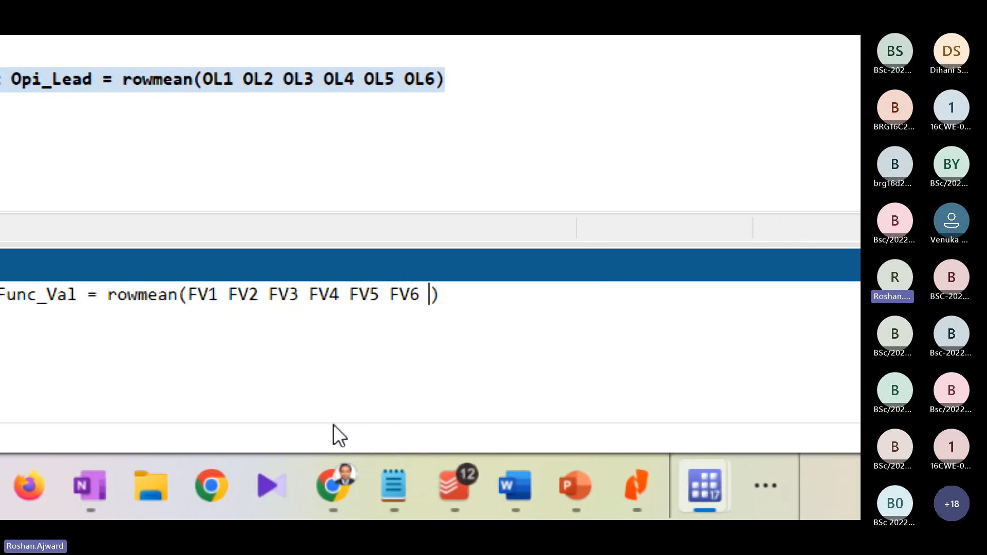
type("FV7")
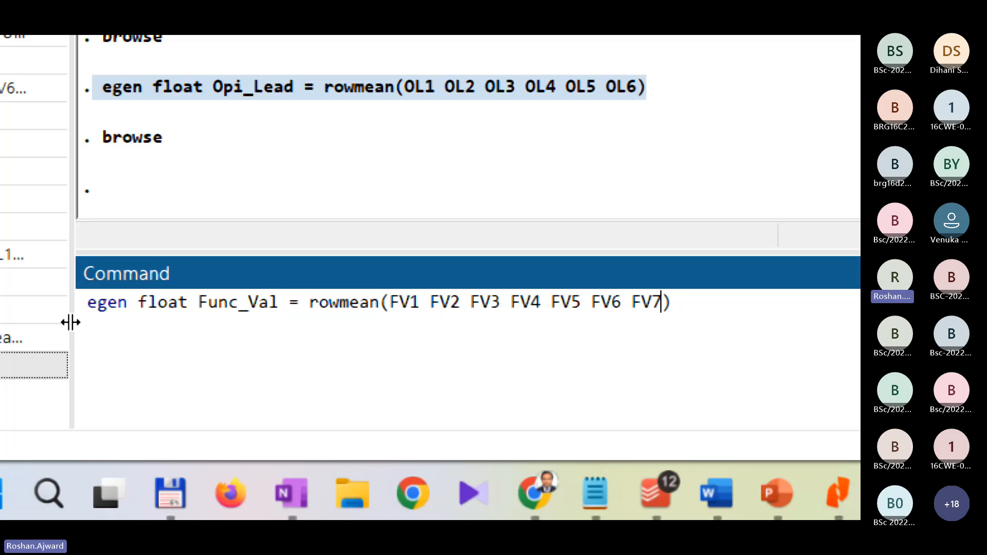
Step: Highlight the edited command's variable name and FV1 to FV7 arguments, and compare them with the FV items in the variables list
left_click_drag(707, 313, 86, 326)
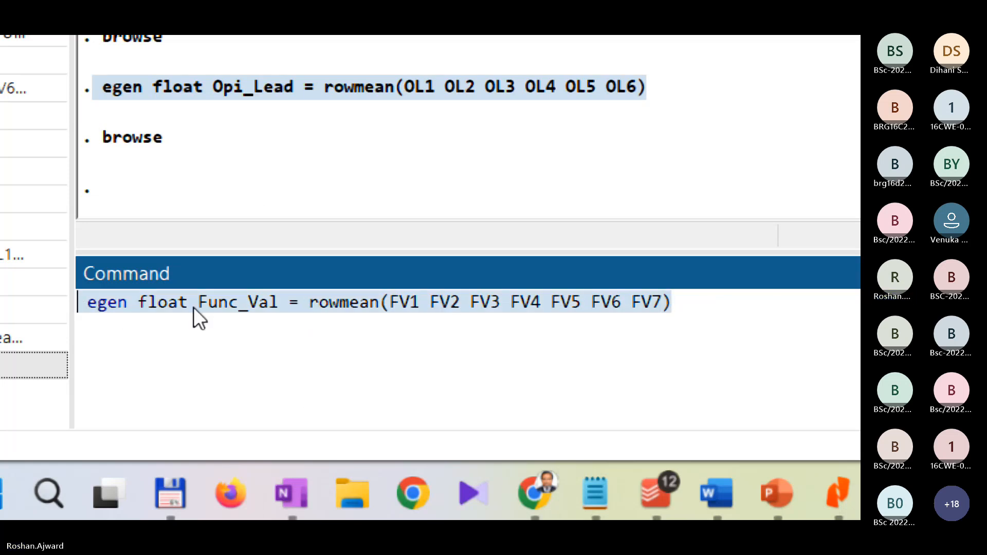
left_click(121, 307)
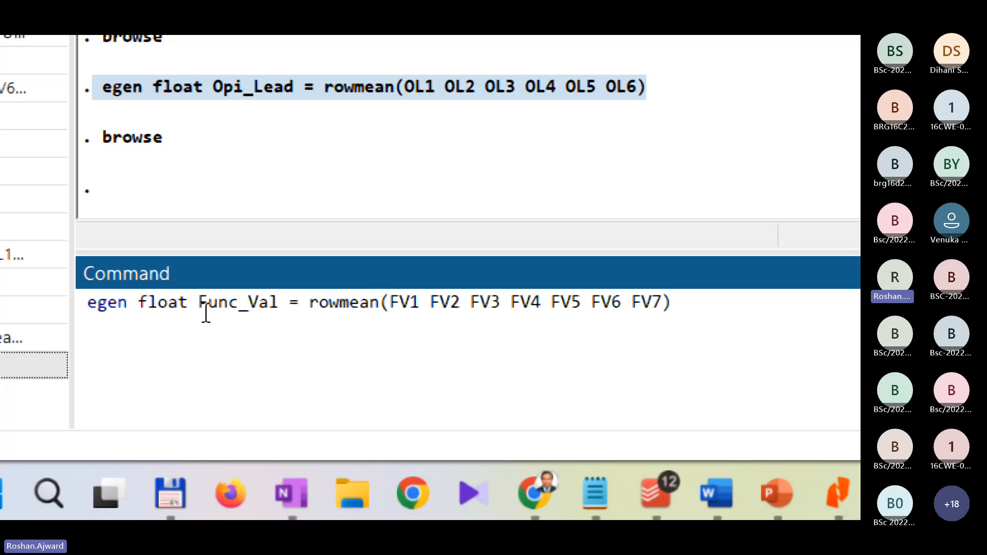
left_click_drag(198, 312, 284, 311)
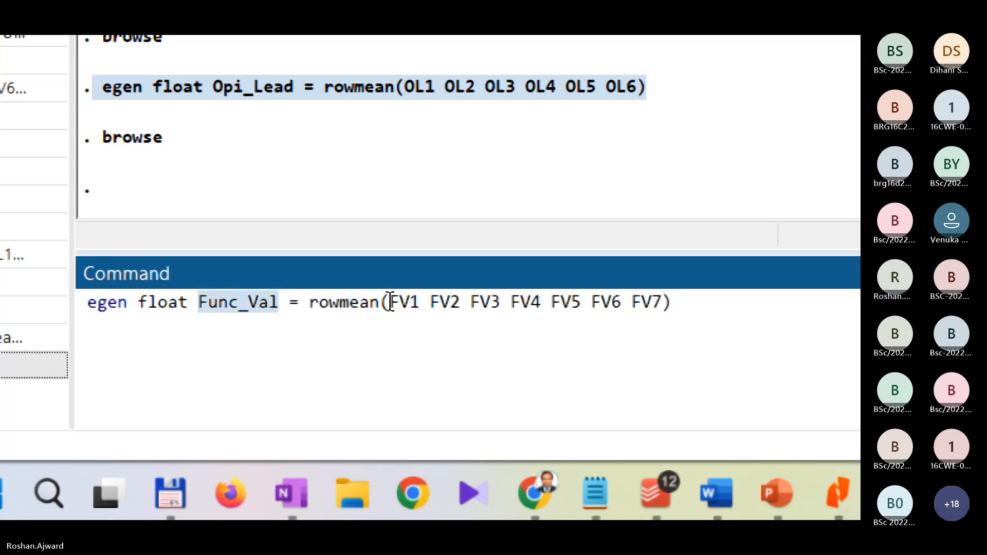
left_click_drag(389, 307, 681, 309)
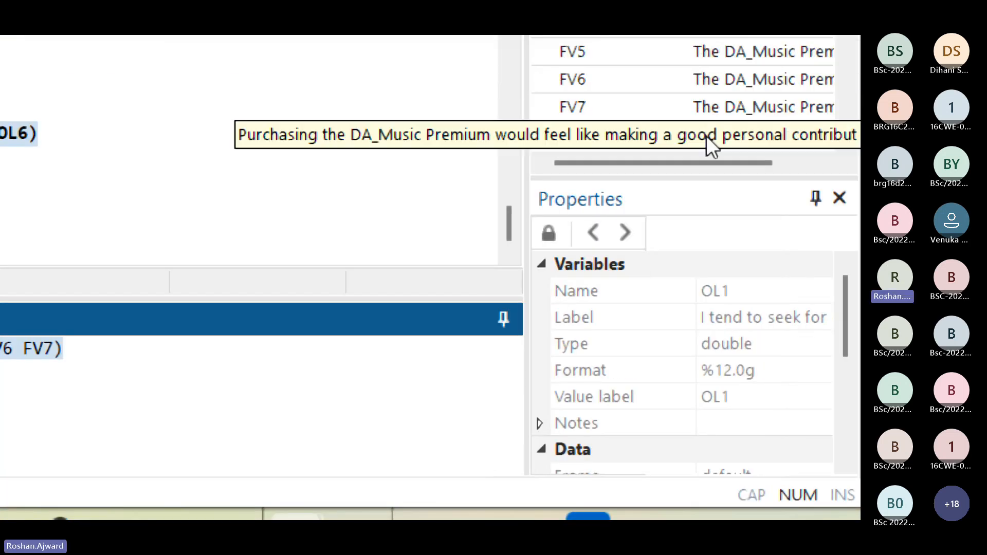
scroll(712, 144, "up", 1)
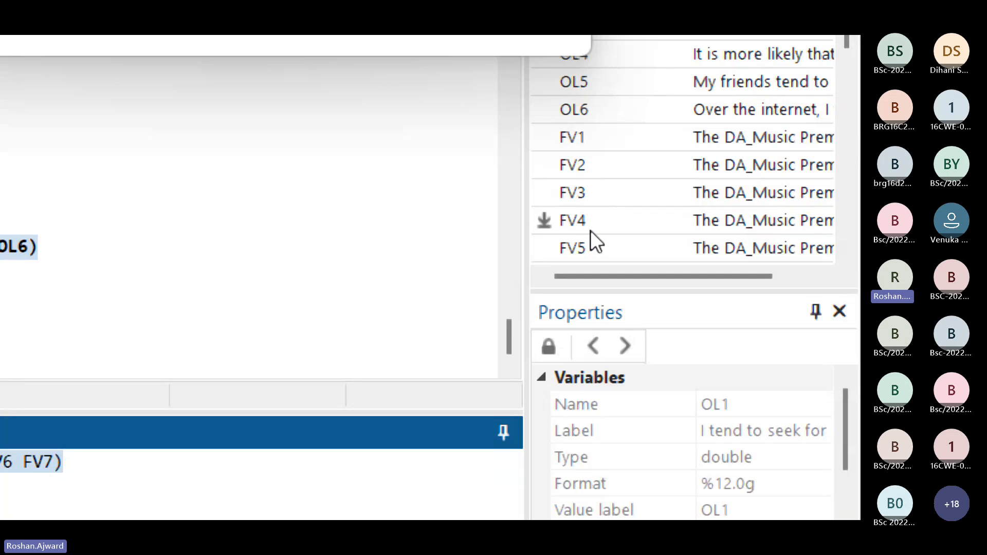
scroll(589, 236, "down", 1)
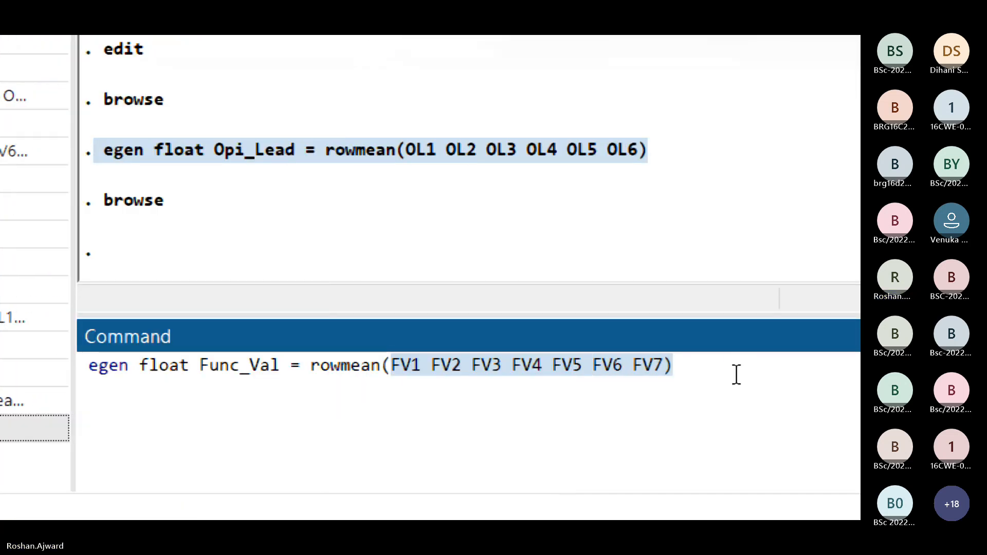
Step: Run the egen command to create Func_Val as the row mean of FV1 to FV7, and look for it in the variables list
left_click(835, 379)
key("Return")
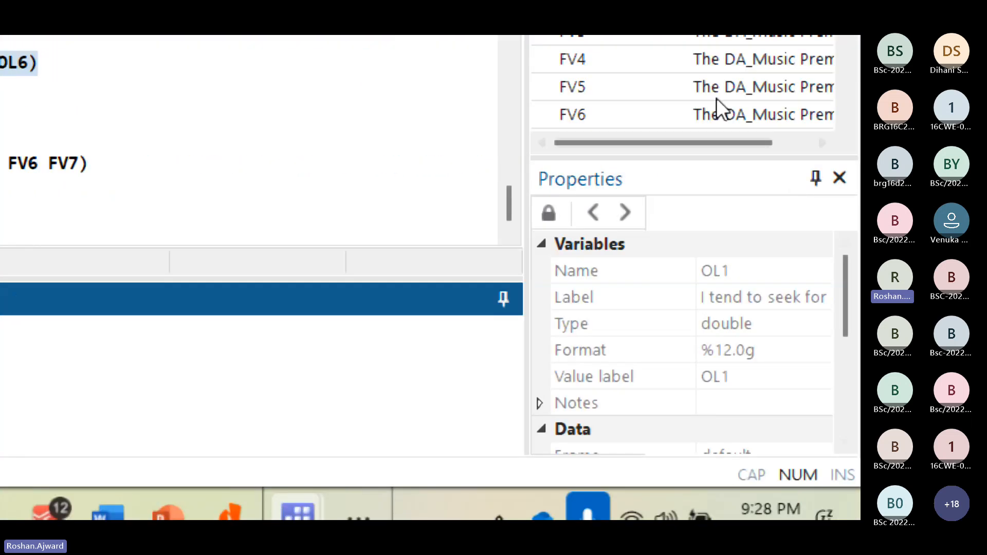
scroll(696, 110, "down", 10)
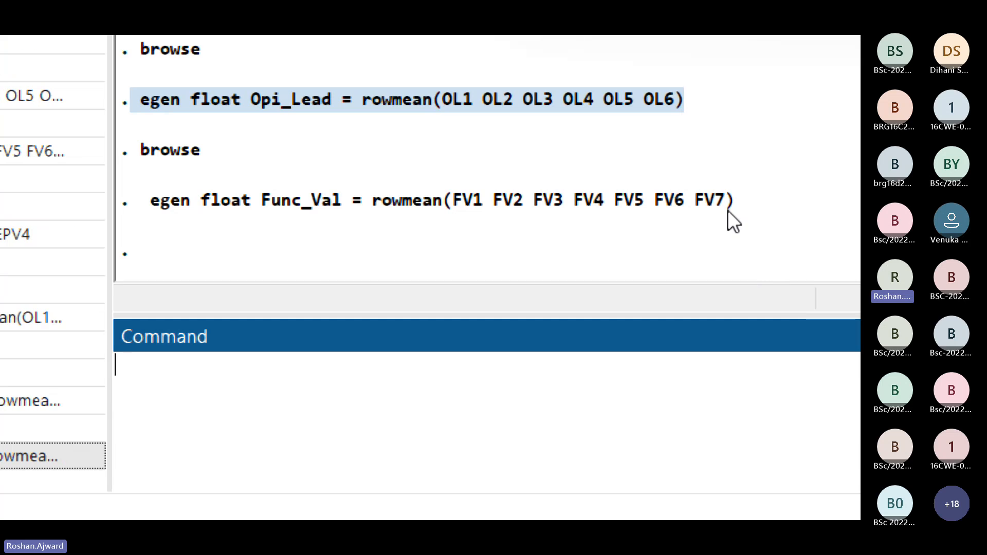
Step: Copy the executed Func_Val egen command from the results into the command line
left_click_drag(728, 200, 159, 206)
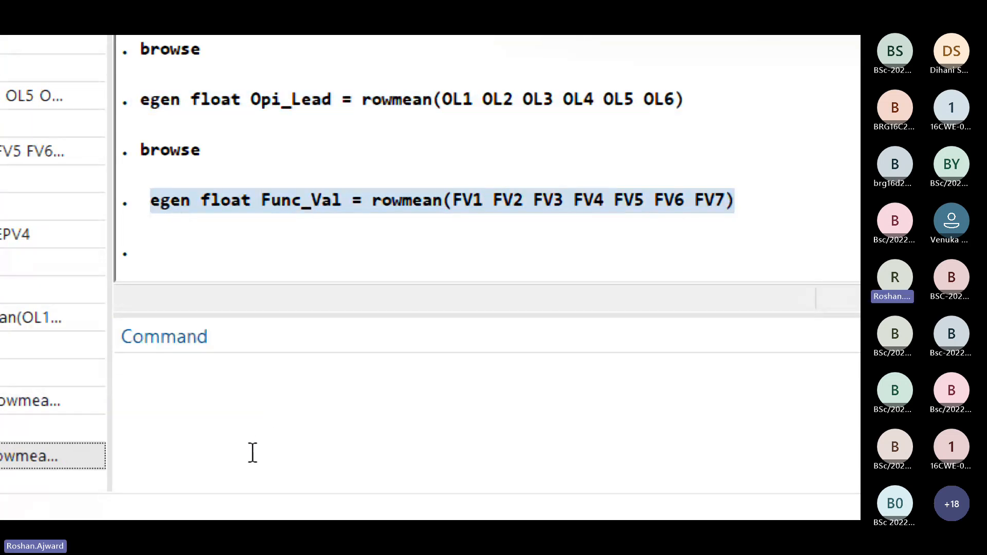
left_click(244, 412)
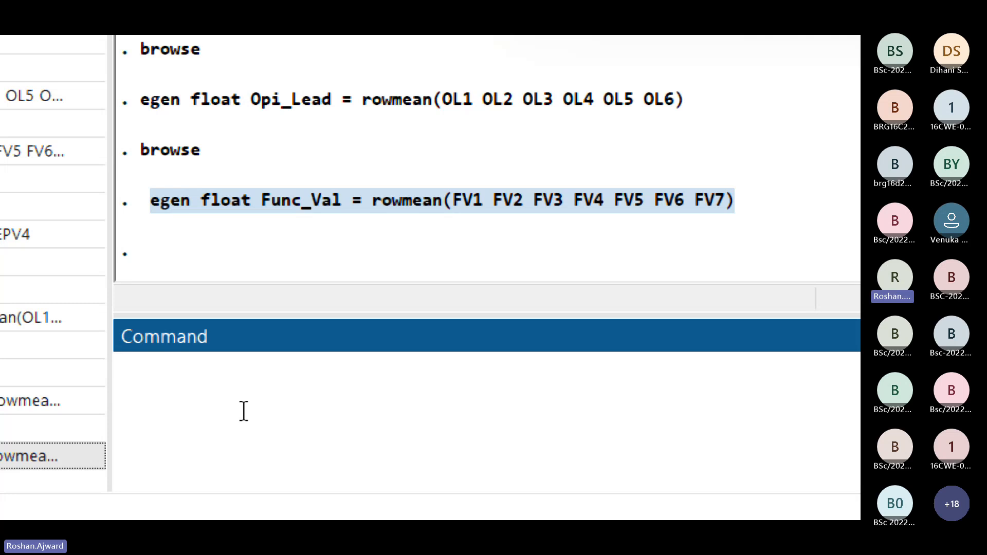
type("egen float Func_Val = rowmean(FV1 FV2 FV3 FV4 FV5 FV6 FV7)")
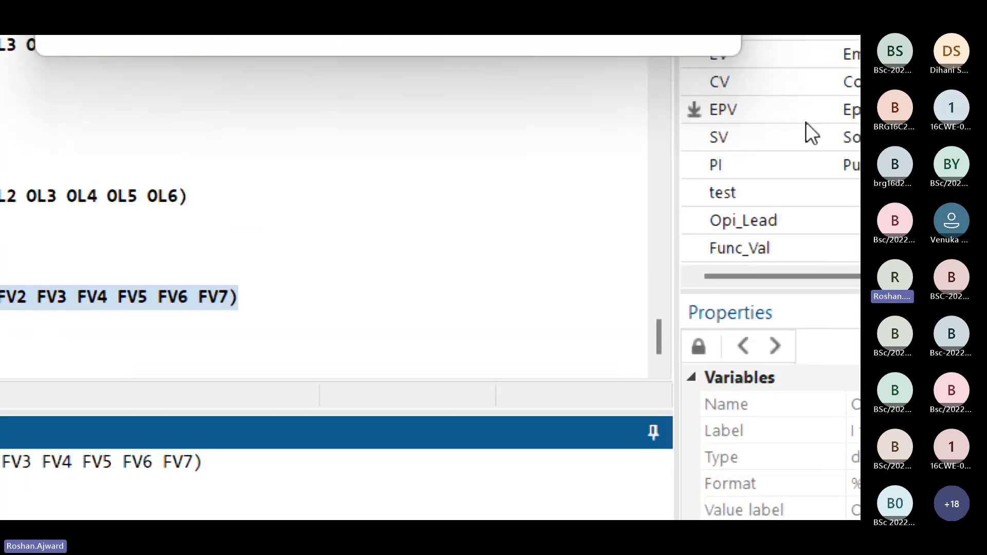
Step: Check the EV items in the variables list and remove FV4 to FV7 from the copied command's rowmean arguments
scroll(777, 163, "up", 12)
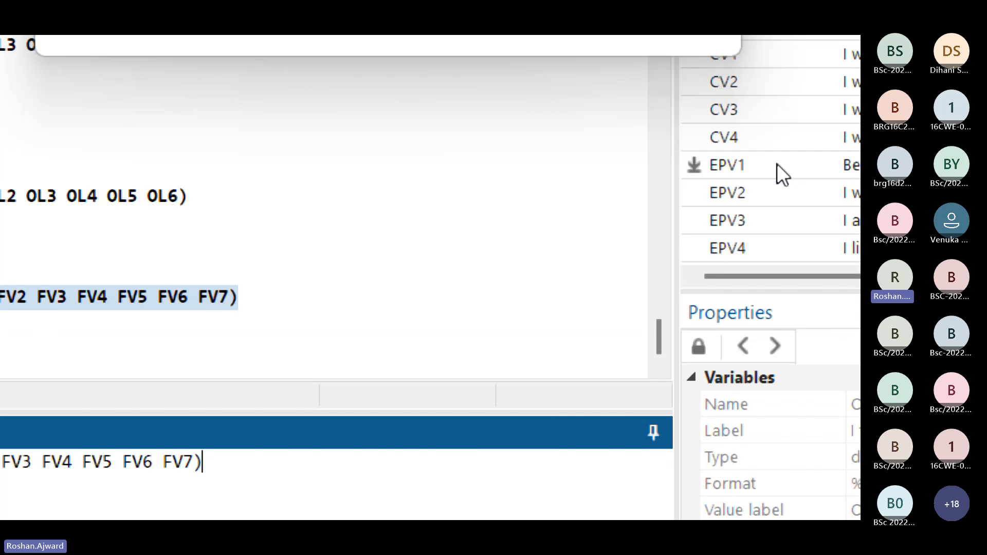
scroll(774, 164, "down", 2)
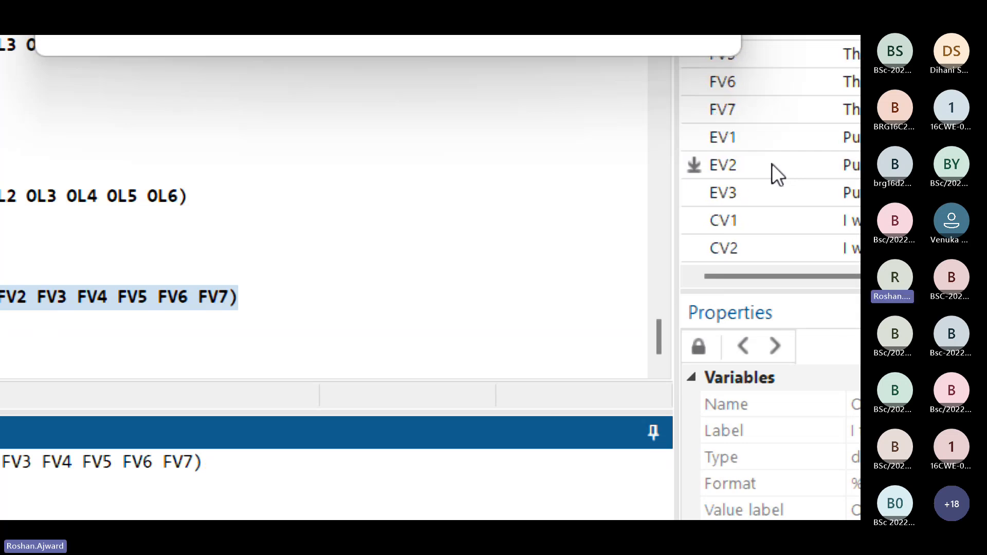
scroll(722, 221, "down", 1)
scroll(726, 223, "up", 2)
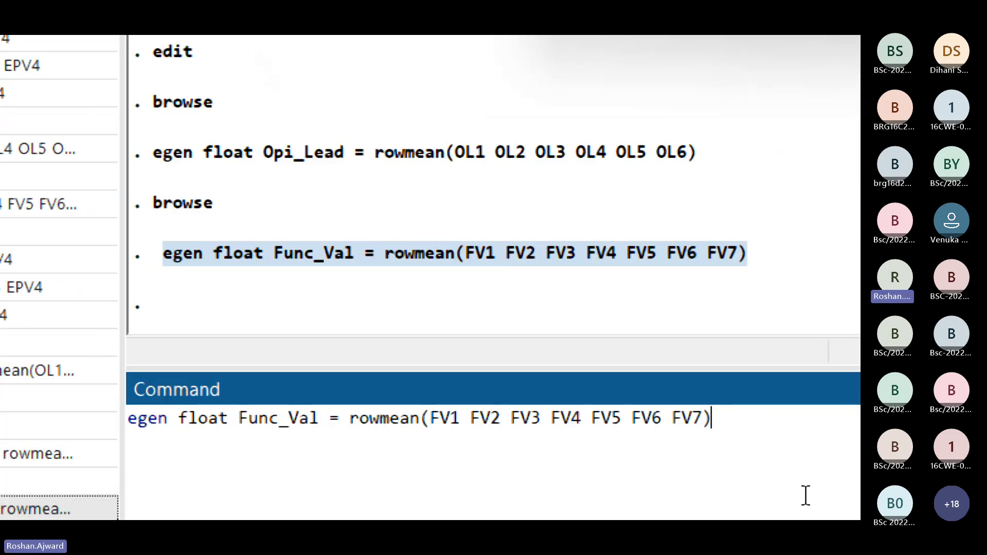
left_click_drag(546, 426, 694, 419)
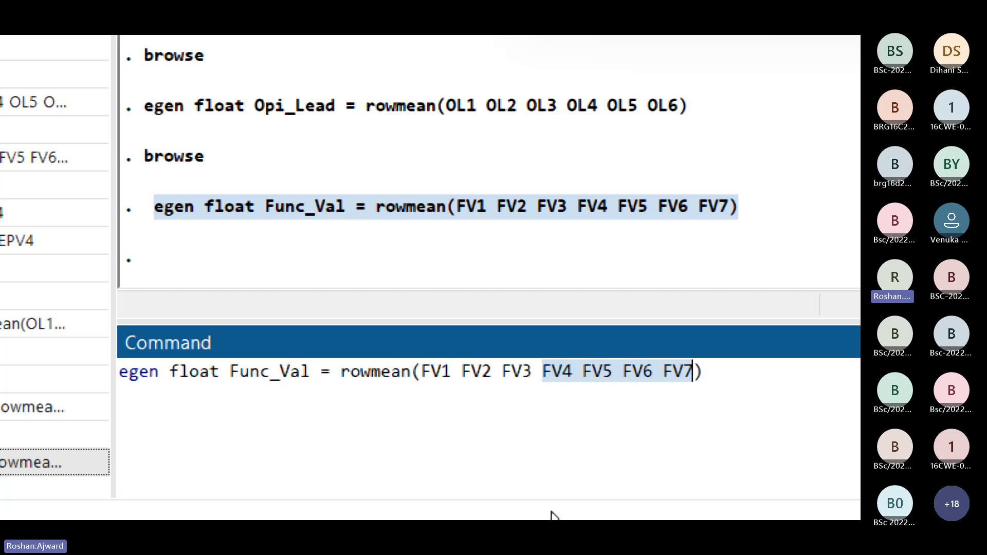
key("BackSpace")
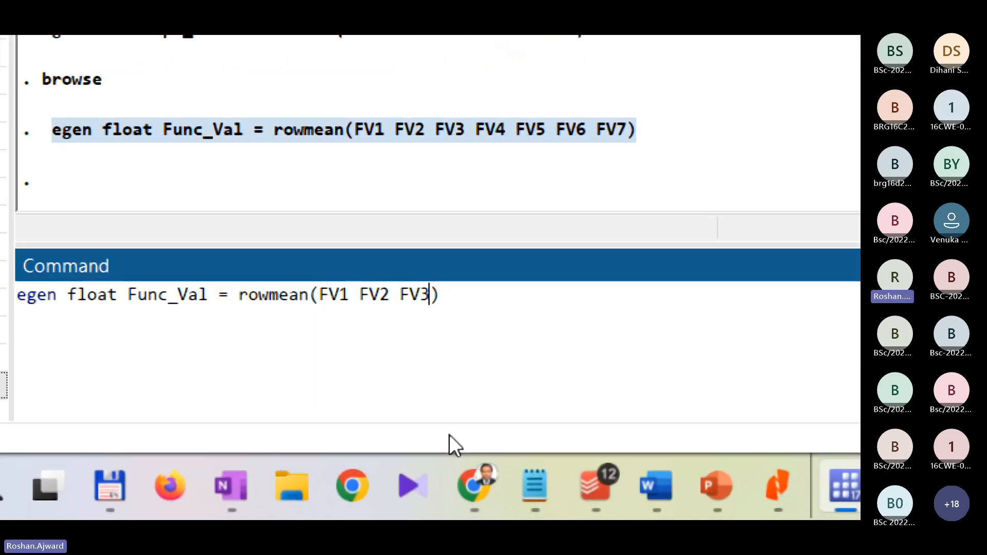
Step: Rename the new variable in the egen command from Func_Val to Emo_Val
key("Left")
key("Left")
key("Left")
key("Left")
key("Left")
key("Left")
key("Left")
key("Left")
key("Left")
key("Left")
key("Left")
key("Left")
key("Left")
key("Left")
key("Left")
key("Left")
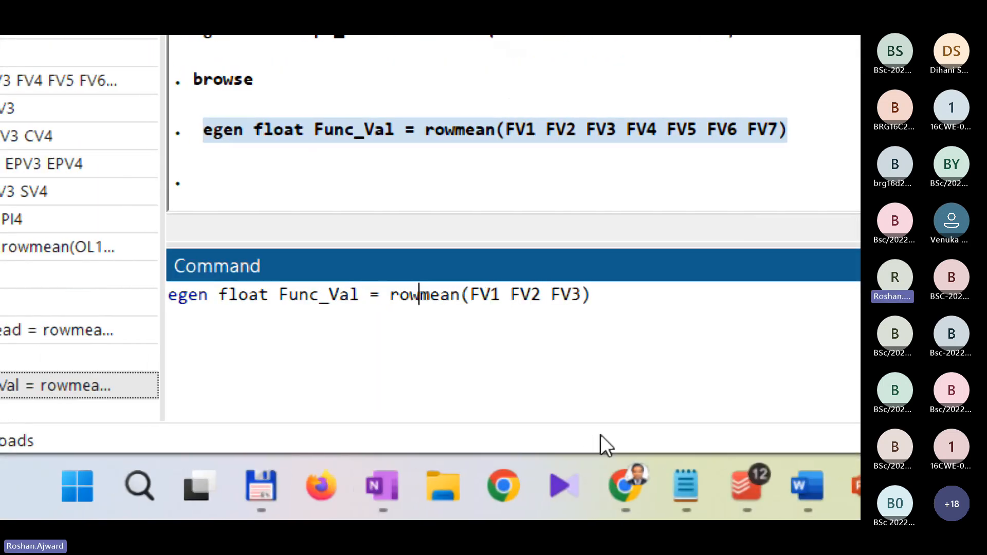
key("Left")
key("Left")
key("Left")
key("Left")
key("Left")
key("Left")
key("Left")
key("Left")
key("Left")
key("Left")
key("Left")
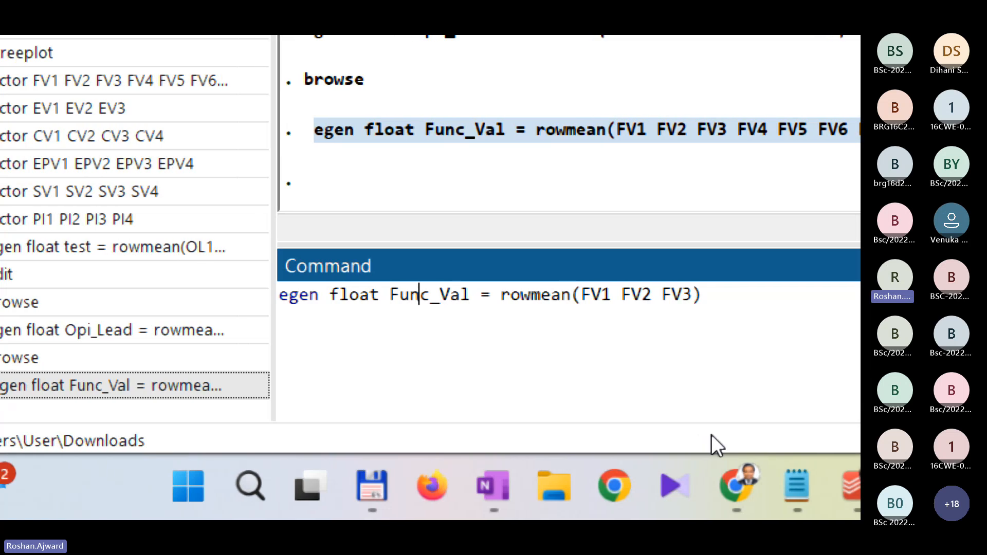
key("Right")
key("shift+Left")
key("shift+Left")
key("shift+Left")
key("shift+Left")
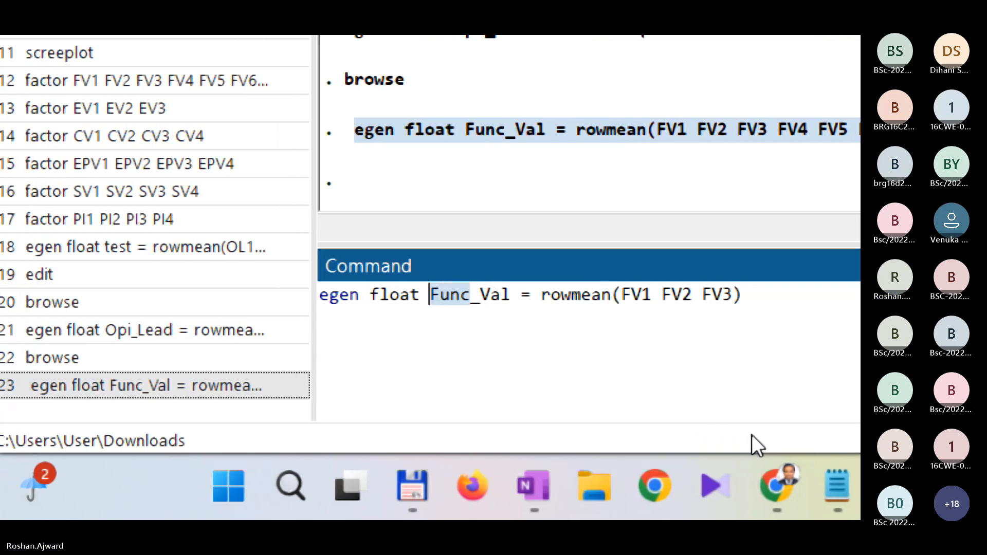
type("Emo")
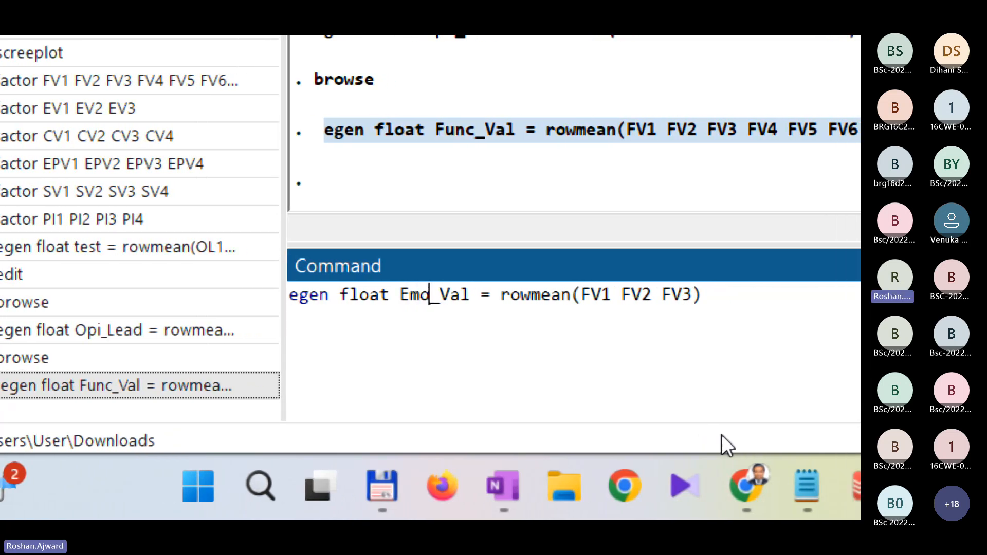
Step: Replace the first rowmean argument FV1 with EV1
key("Right")
key("Right")
key("Right")
key("Right")
key("Right")
key("Right")
key("Right")
key("Right")
key("Right")
key("Right")
key("Right")
key("Right")
key("Right")
key("Right")
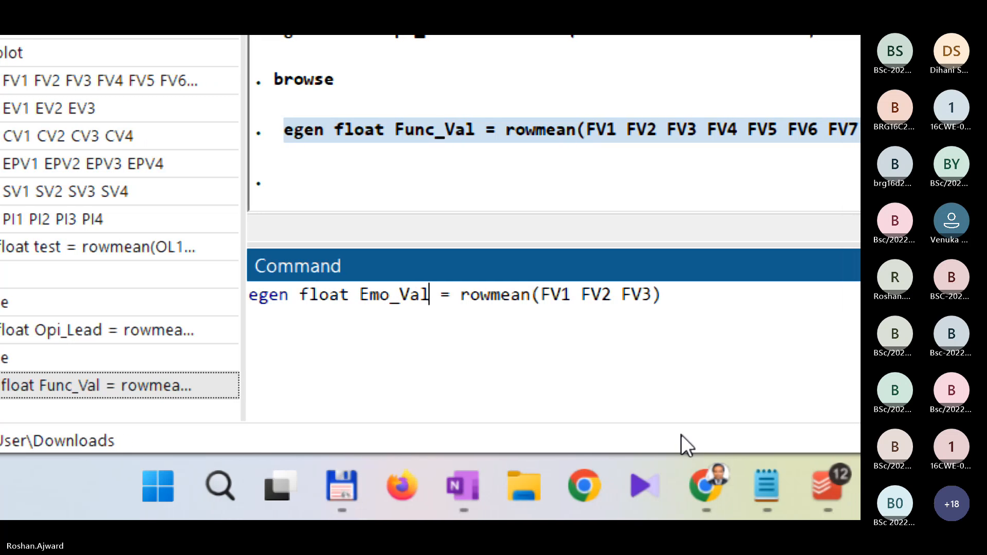
key("Right")
key("Right")
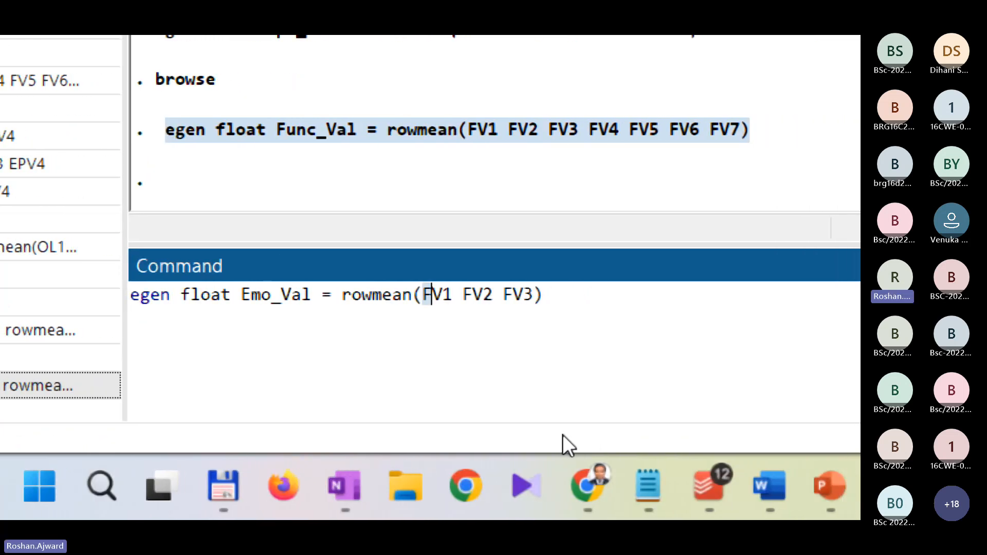
key("BackSpace")
type("E")
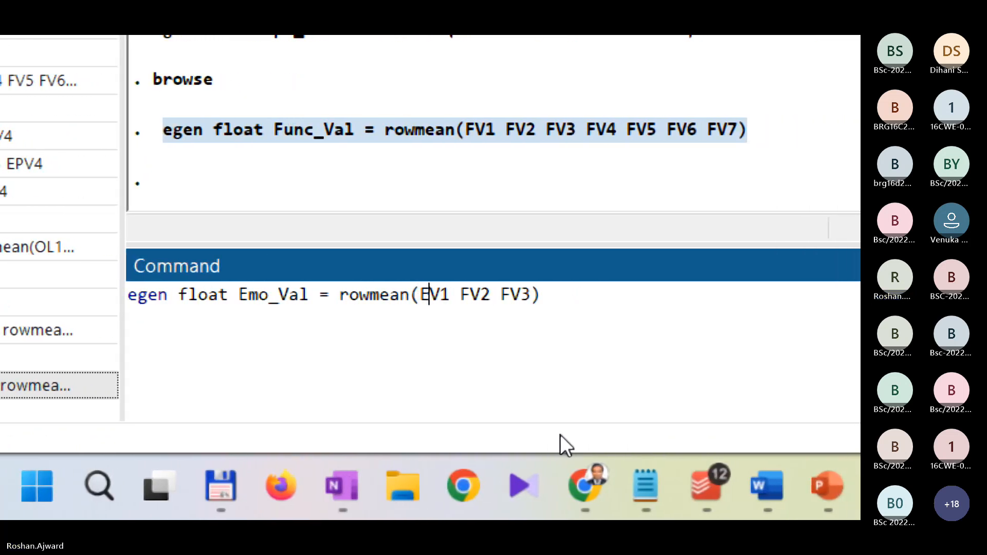
Step: Replace the remaining rowmean arguments FV2 and FV3 with EV2 and EV3
key("Right")
key("Right")
key("Right")
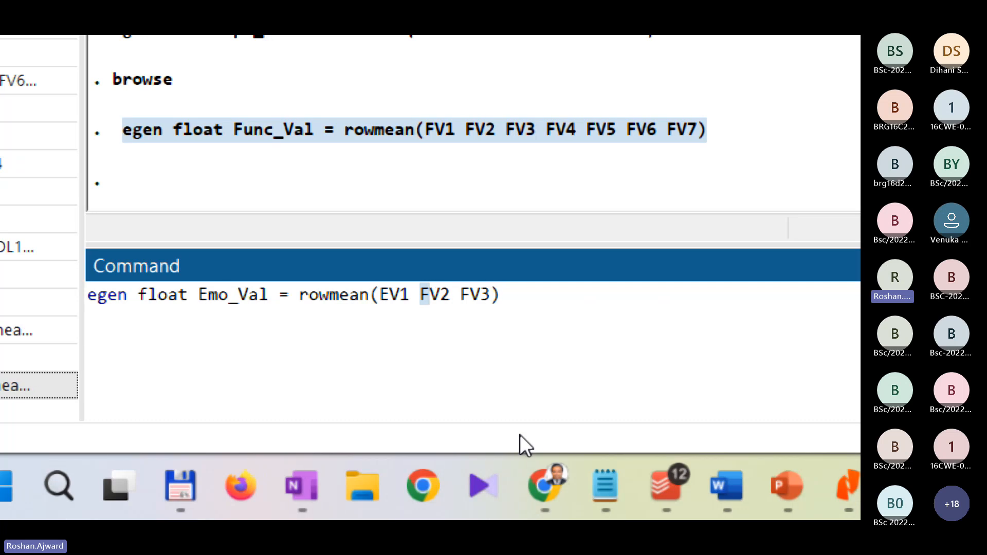
key("Right")
key("BackSpace")
type("E")
key("Right")
key("Right")
key("Right")
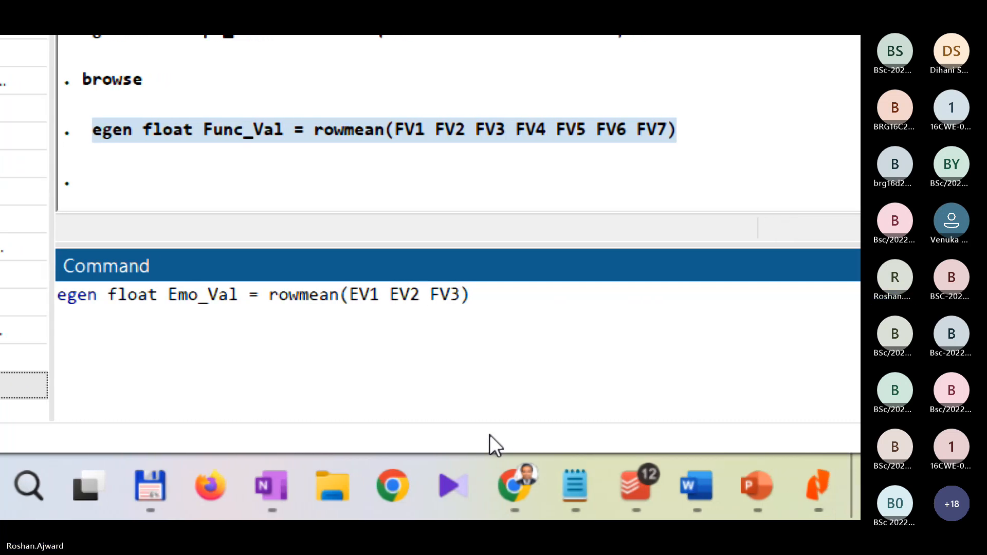
key("Right")
key("BackSpace")
type("E")
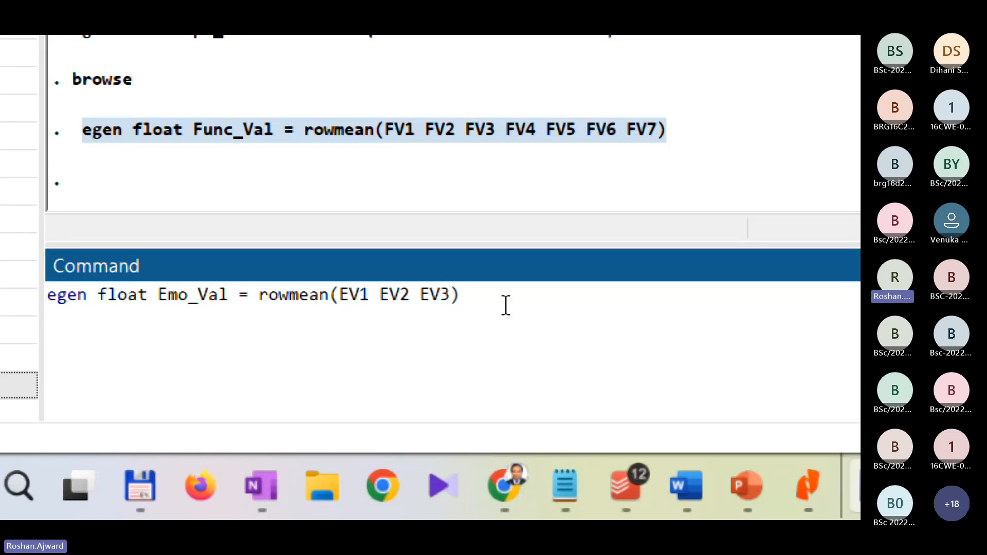
Step: Run the egen command to create Emo_Val as the row mean of EV1 to EV3, and look for it in the variables list
key("Return")
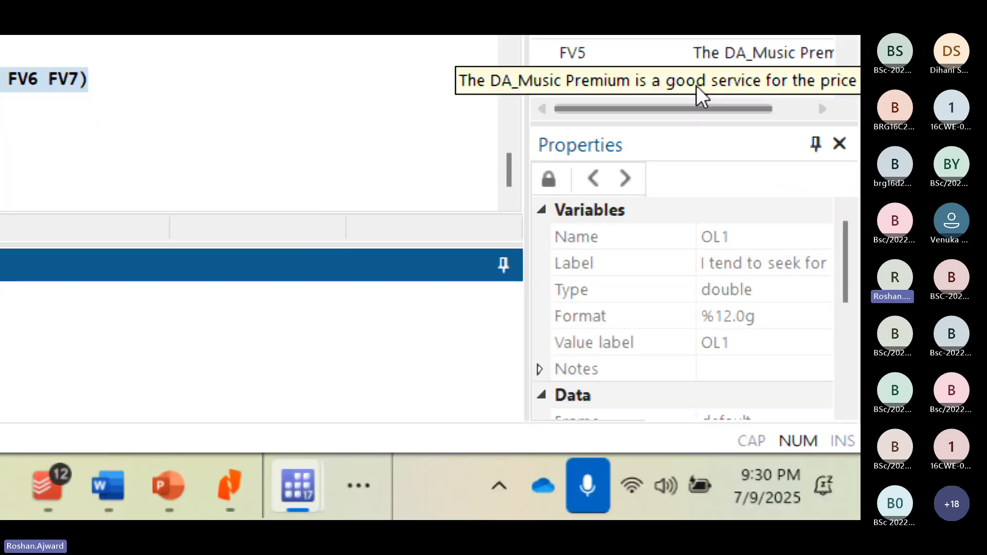
scroll(697, 86, "down", 5)
scroll(718, 146, "down", 4)
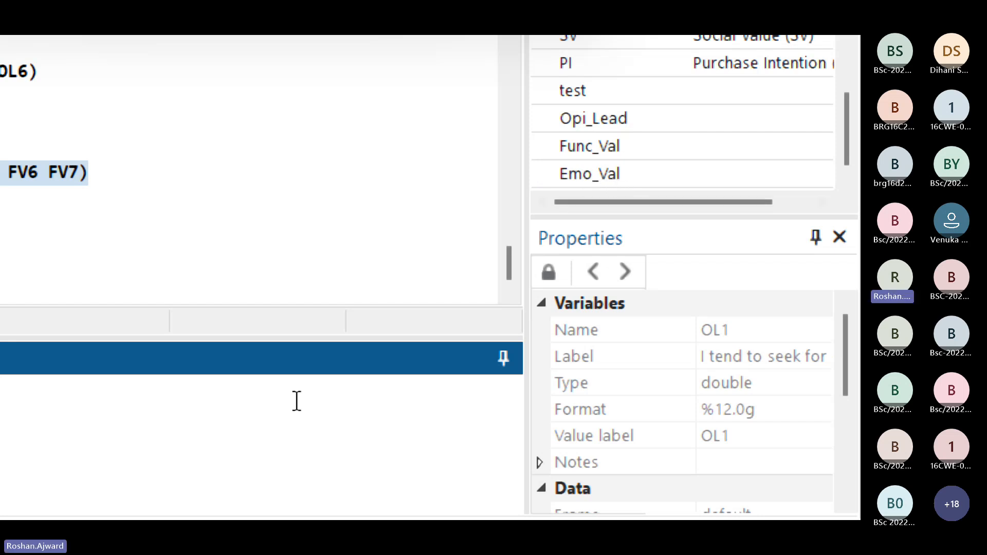
Step: Look through the variables list for the items that belong to the Conditional Value (CV) construct
scroll(837, 102, "up", 10)
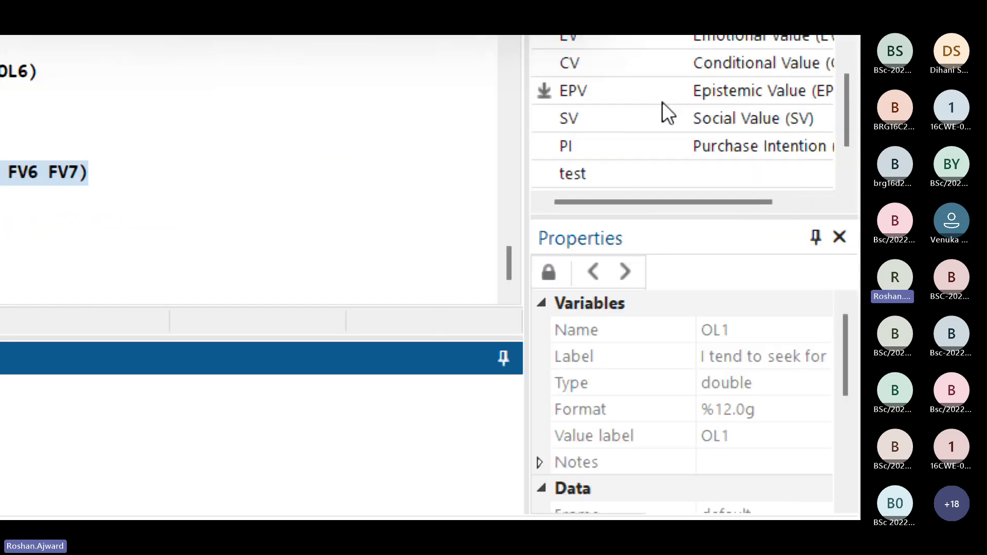
scroll(663, 103, "up", 4)
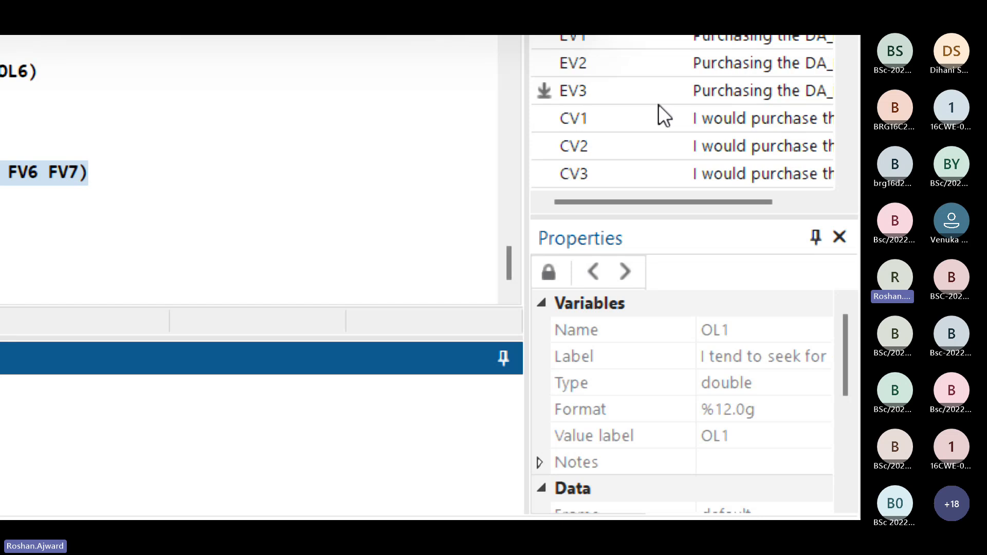
scroll(656, 105, "up", 1)
scroll(655, 107, "down", 2)
scroll(628, 122, "up", 1)
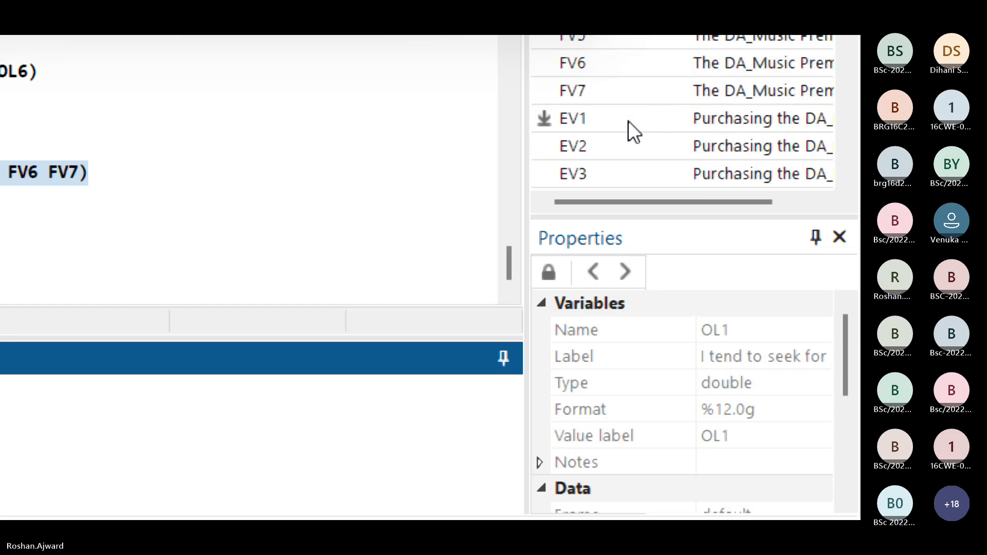
scroll(620, 146, "down", 1)
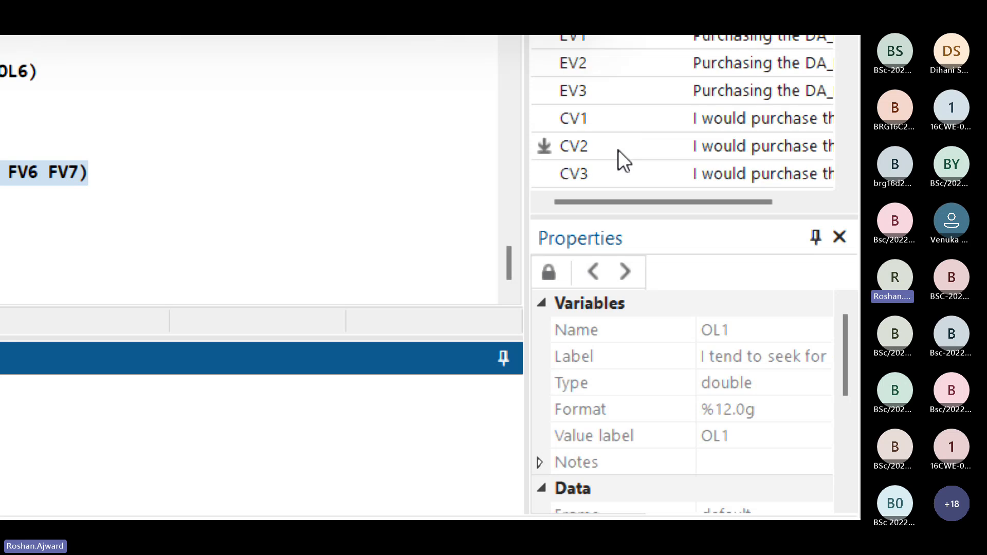
scroll(647, 162, "down", 1)
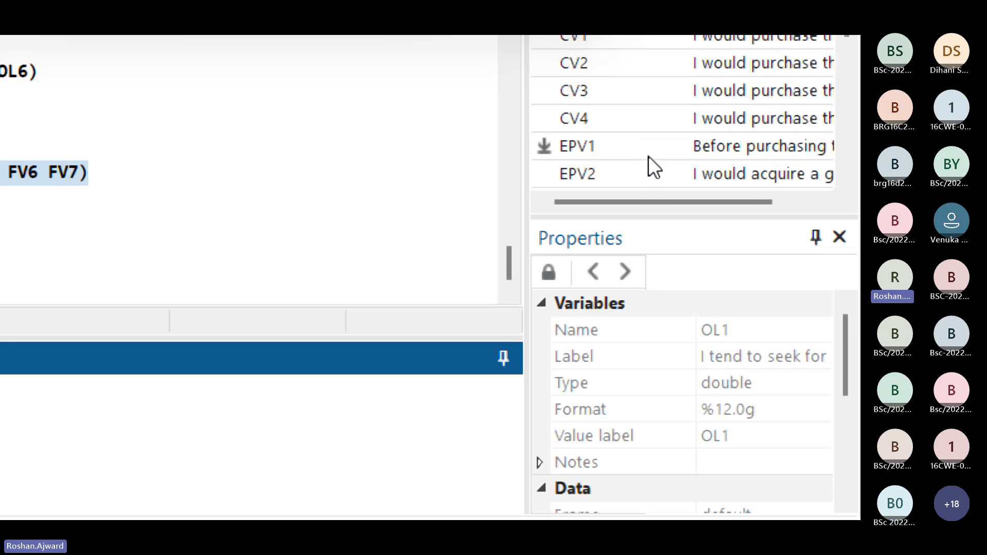
scroll(584, 90, "up", 1)
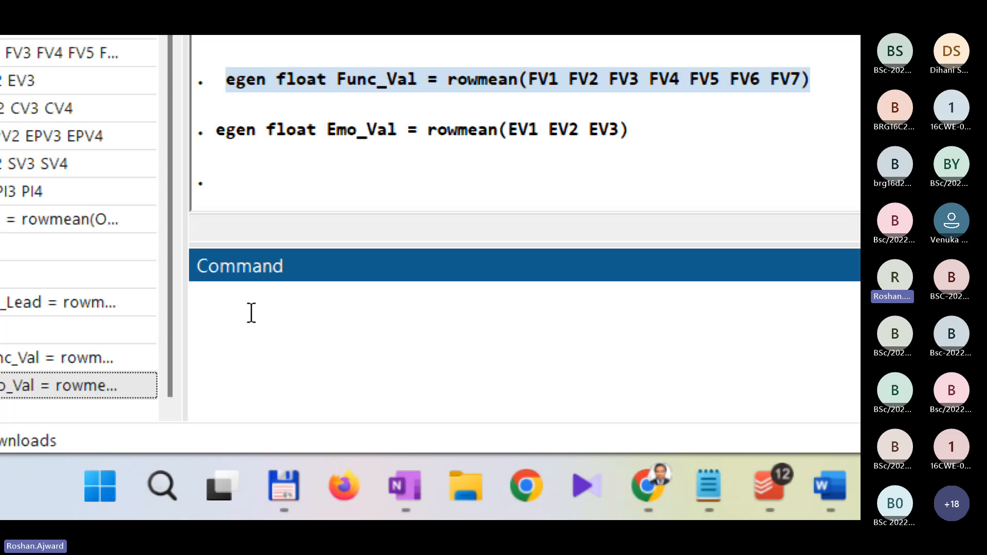
Step: Copy the executed Emo_Val egen command from the results into the command line
left_click_drag(628, 133, 208, 136)
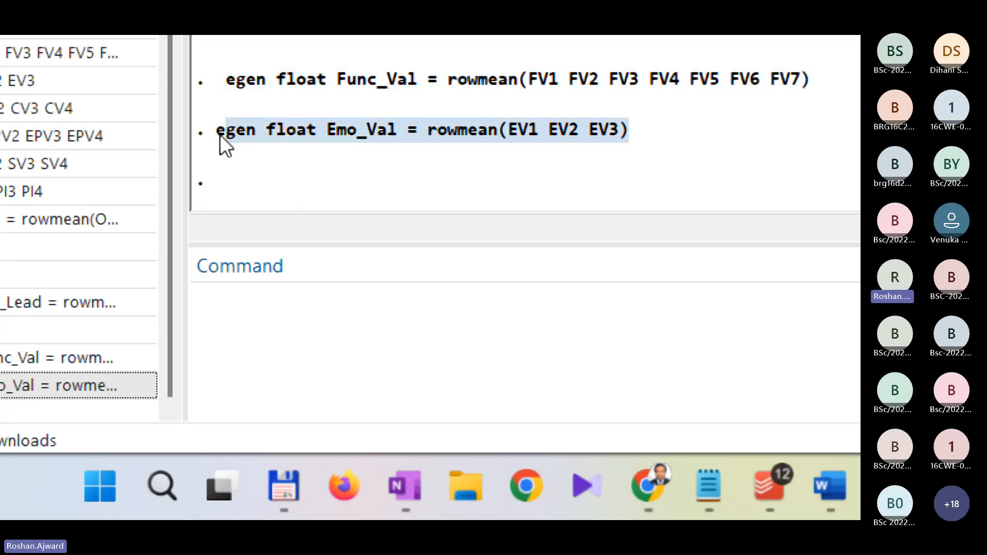
left_click_drag(220, 135, 622, 134)
key("ctrl+c")
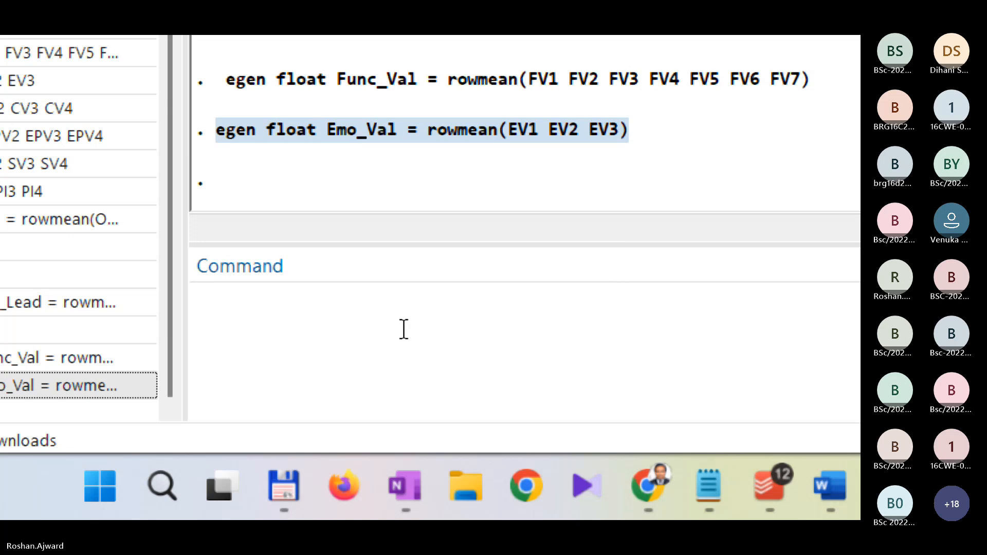
left_click(381, 342)
key("ctrl+v")
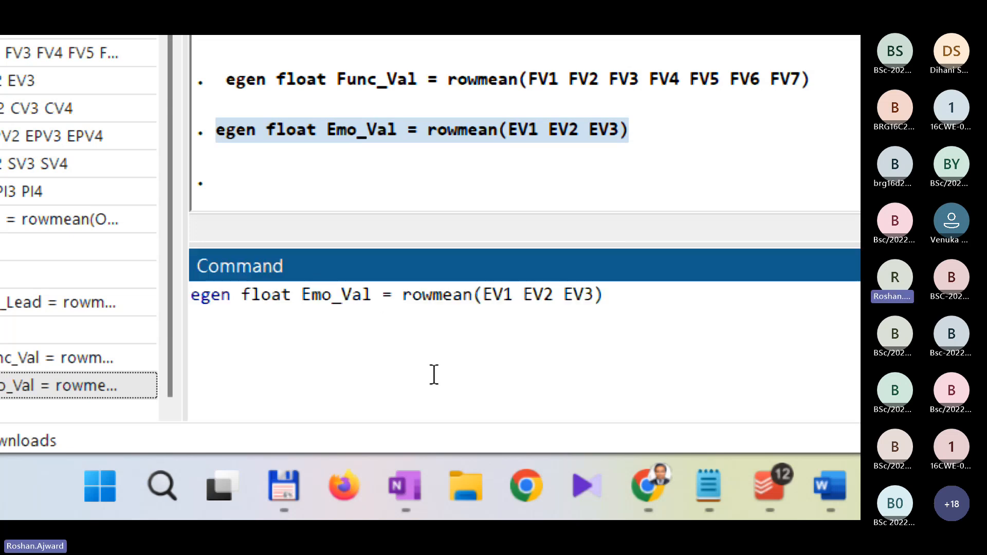
Step: Rename the new variable in the copied egen command from Emo_Val to Cond_Val
key("shift+Right")
key("shift+Right")
key("shift+Right")
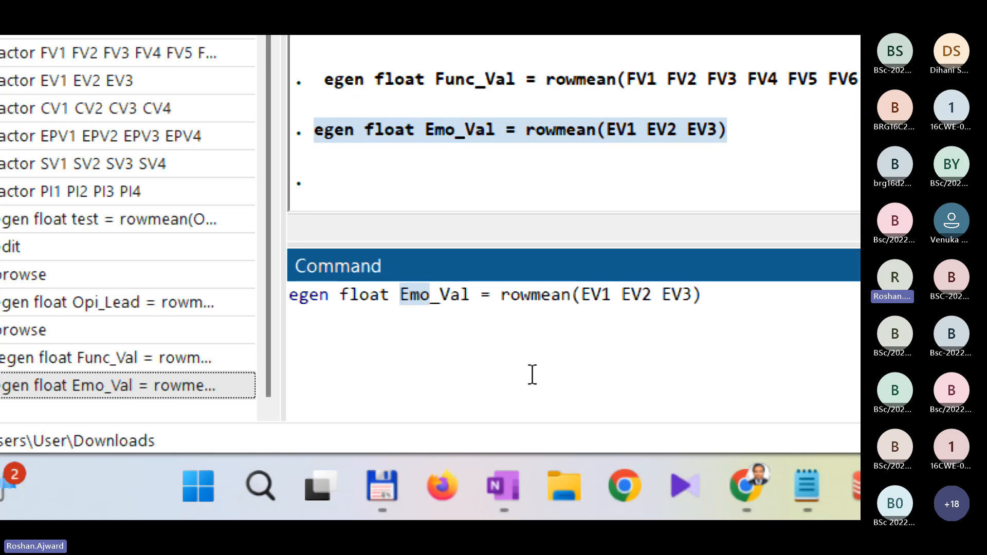
type("Cond")
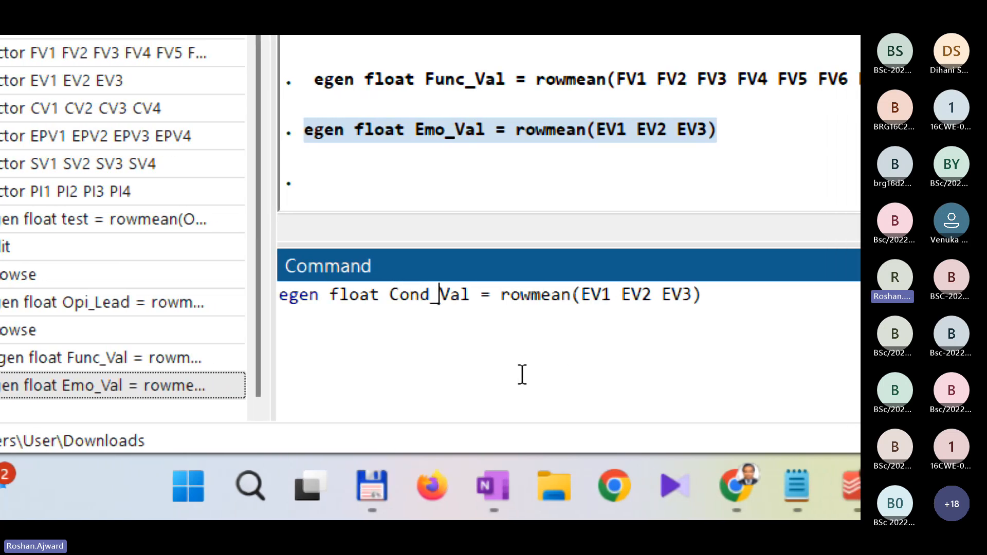
Step: Replace the rowmean arguments EV1, EV2 and EV3 with CV1, CV2 and CV3
key("Right")
key("Right")
key("Right")
key("Right")
key("Right")
key("Right")
key("Right")
key("Right")
key("Right")
key("Right")
key("Right")
key("Right")
key("Right")
key("Right")
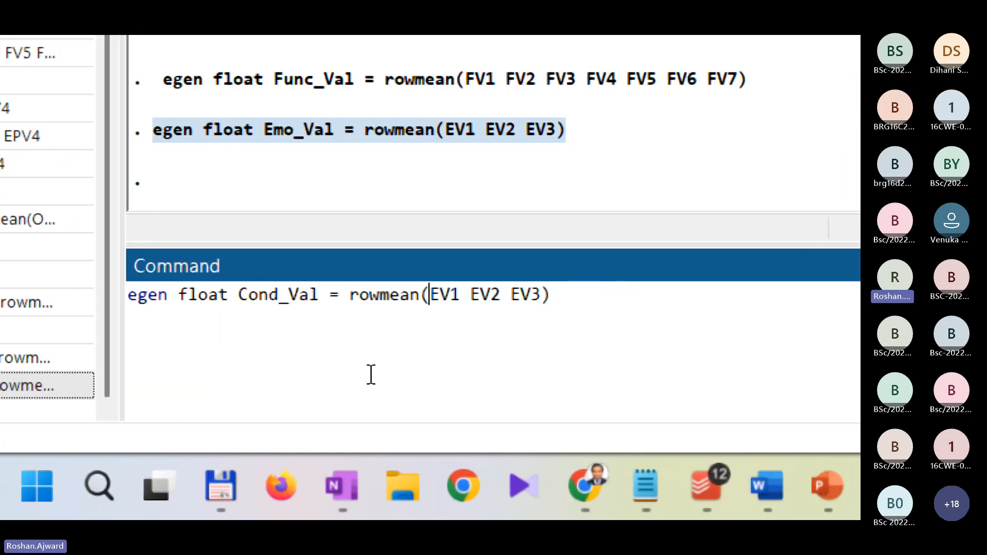
key("shift+Right")
type("C")
key("Right")
key("Right")
key("Right")
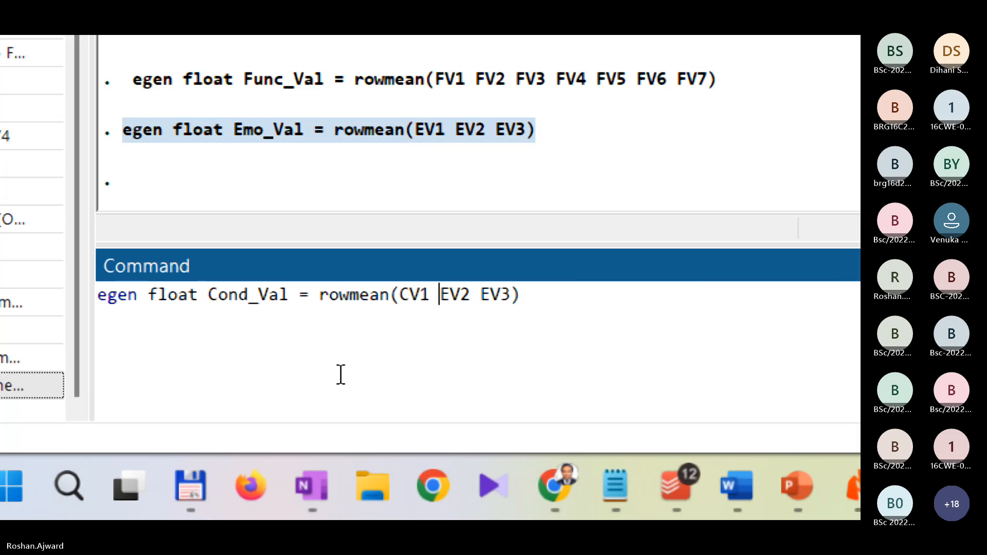
key("shift+Right")
key("Right")
key("Right")
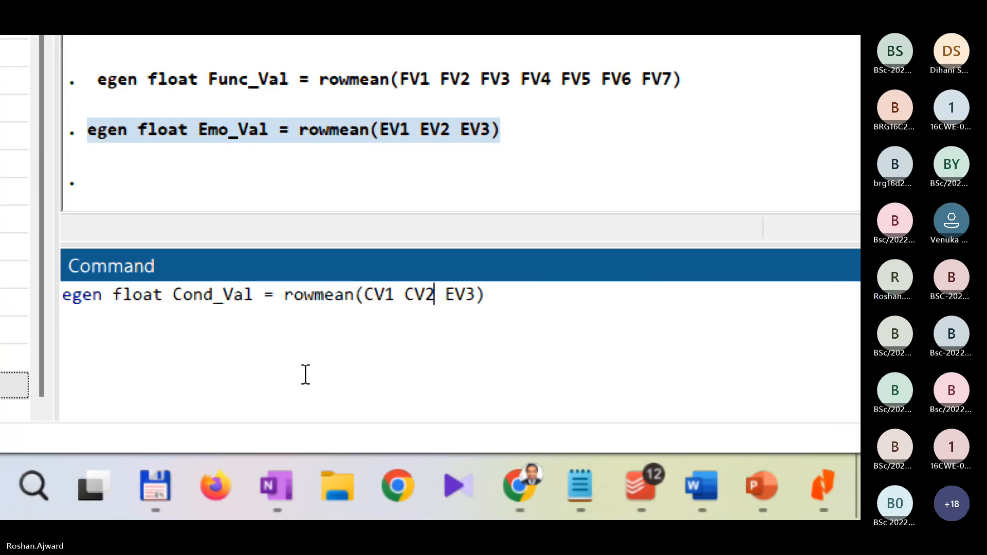
key("Right")
key("shift+Right")
type("C")
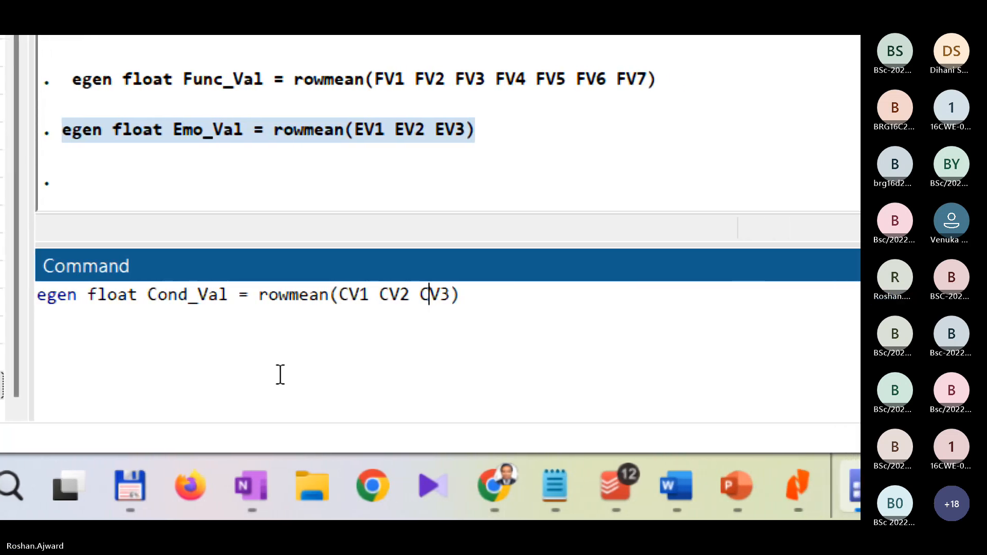
Step: Duplicate the CV3 argument at the end of the rowmean list and change the copy to CV5
key("Left")
key("shift+Right")
key("shift+Right")
key("shift+Right")
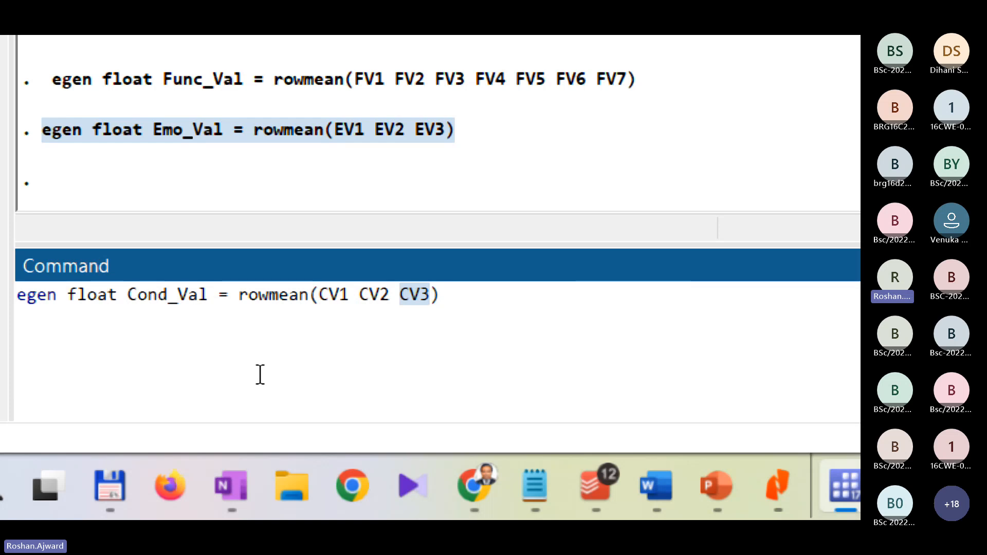
key("Right")
type("CV3")
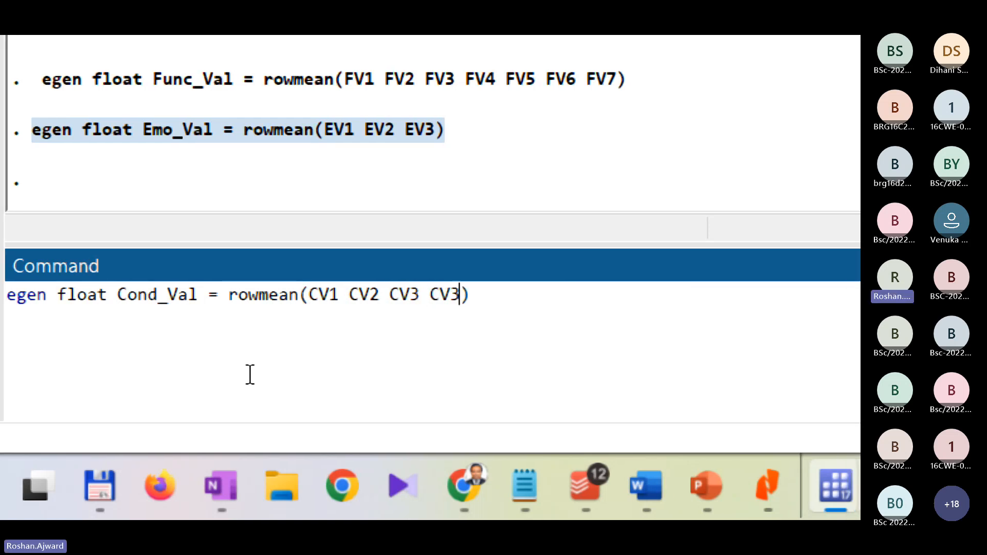
key("shift+Left")
type("5")
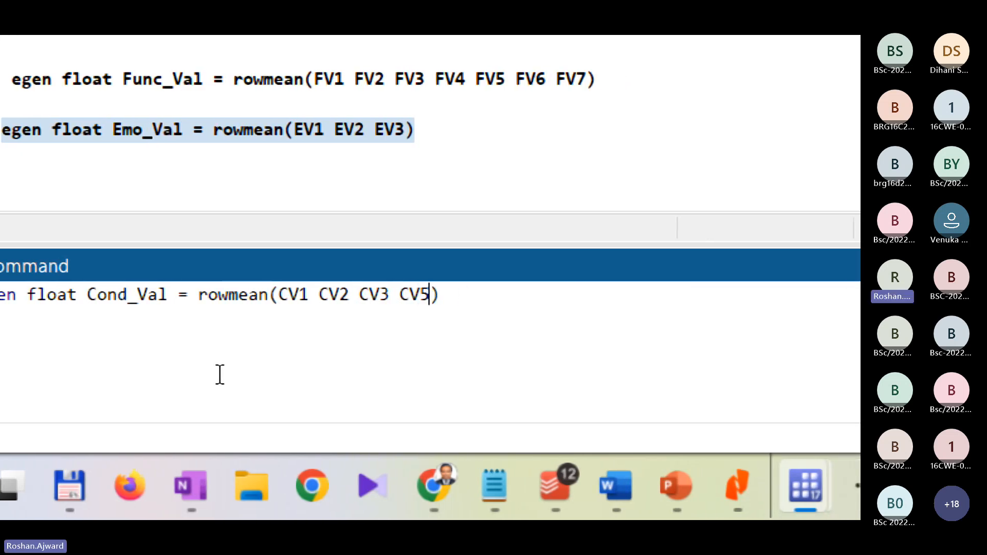
Step: Change the last rowmean argument from CV5 to CV4 and run the egen command for Cond_Val
key("BackSpace")
type("4")
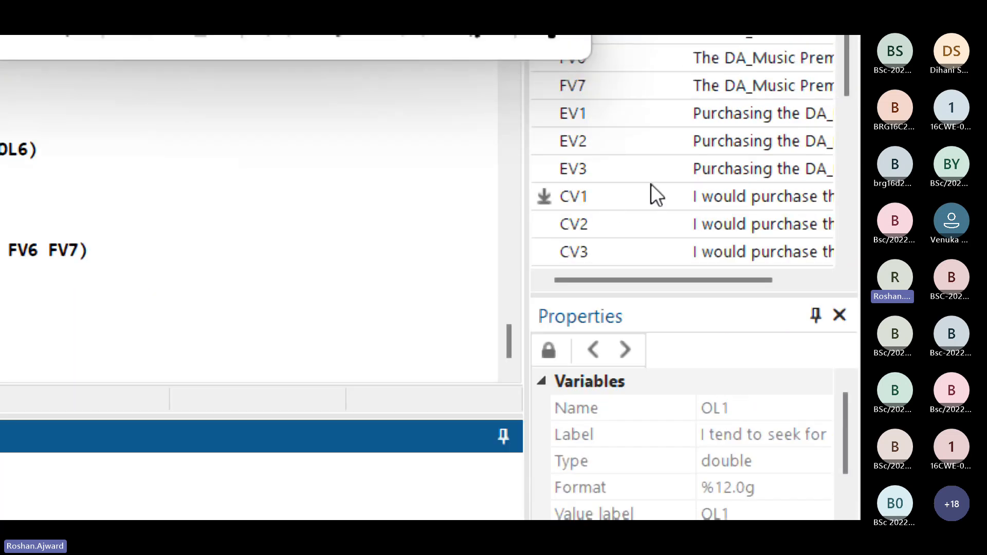
scroll(638, 206, "down", 1)
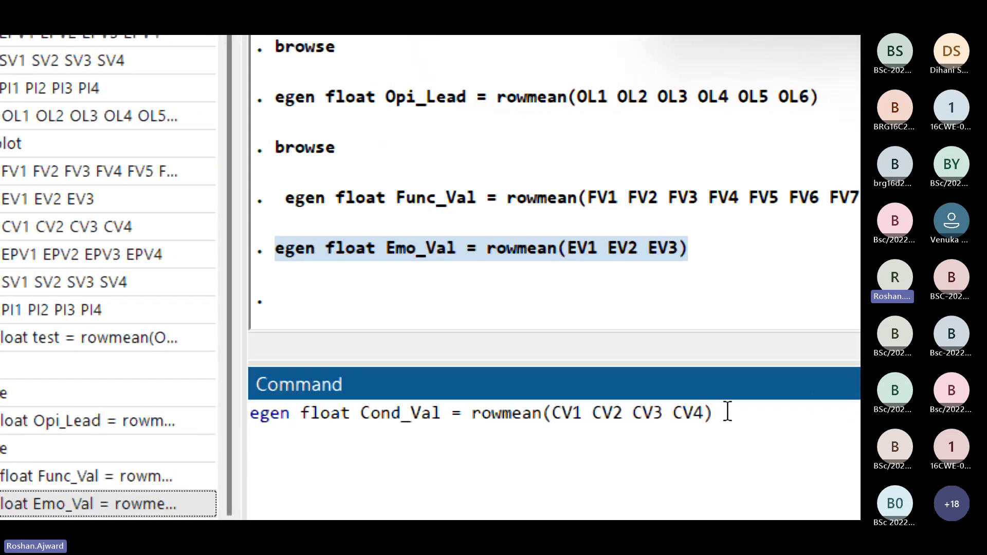
key("Return")
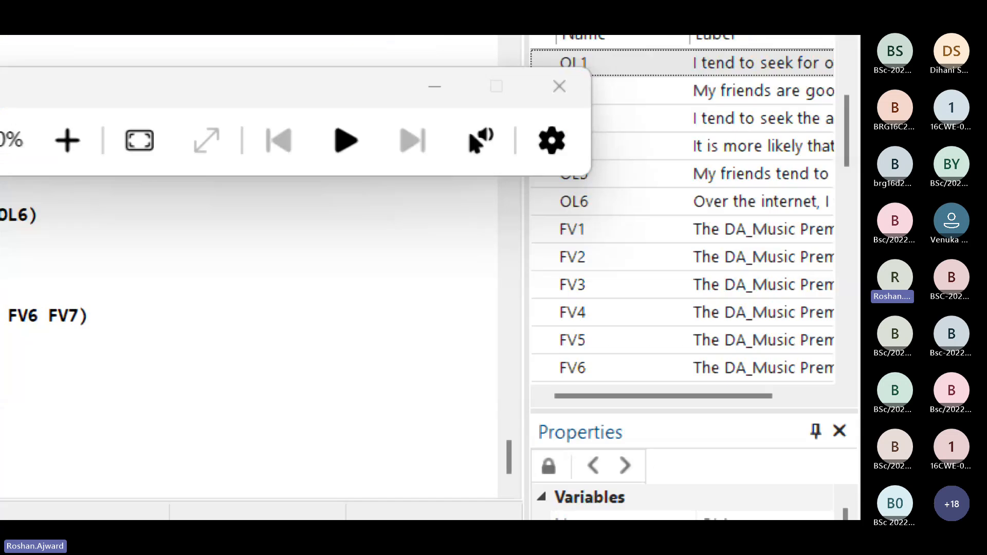
scroll(691, 273, "down", 10)
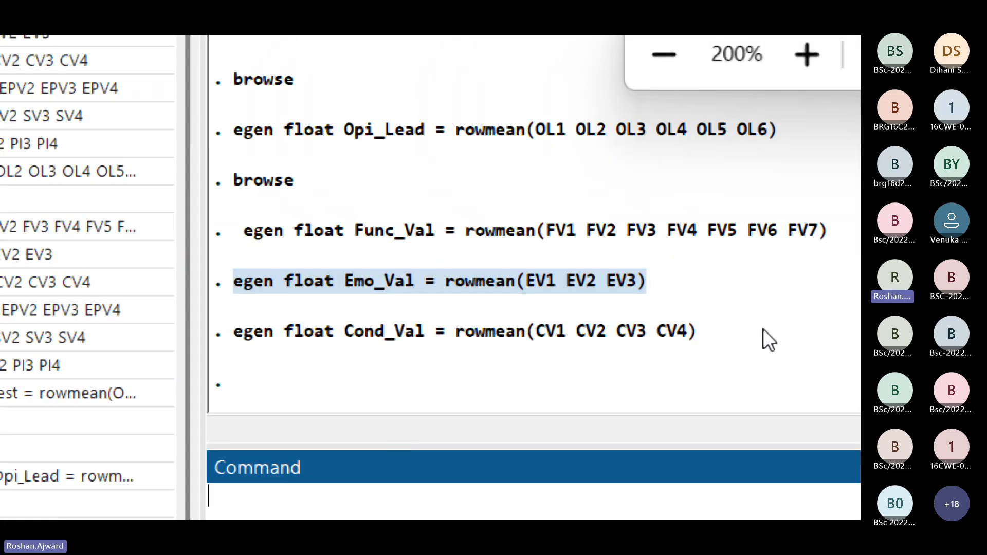
Step: Copy the executed Cond_Val egen command from the results into the command line
left_click_drag(763, 332, 224, 326)
key("ctrl+c")
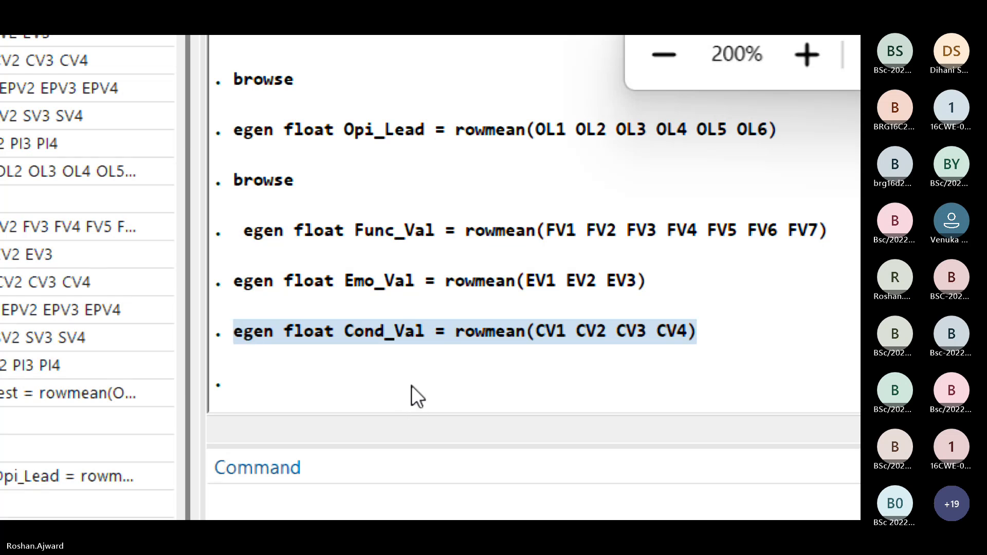
left_click(359, 435)
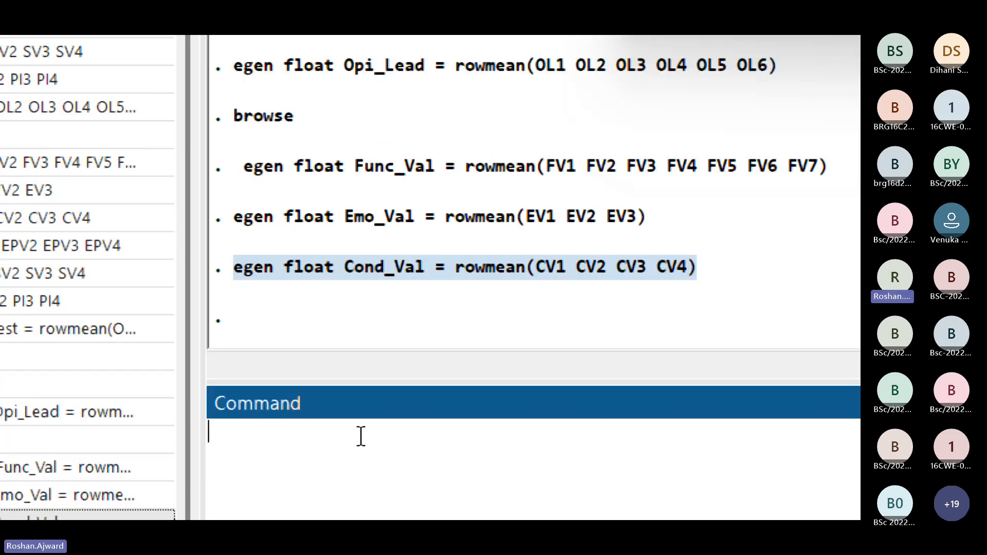
key("ctrl+v")
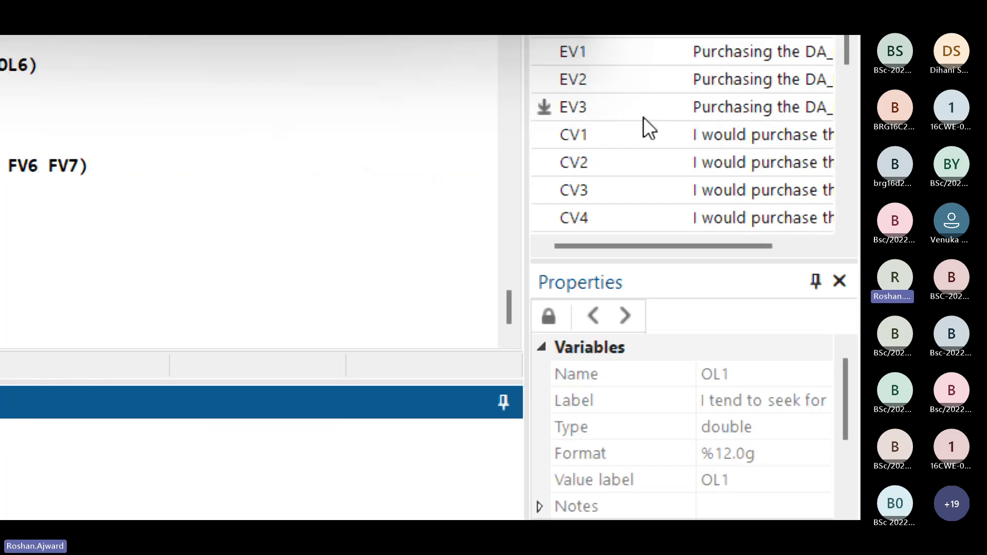
Step: Check the variable list for the next construct's items and rename the new variable in the copied command to Epi_Val
scroll(624, 143, "down", 2)
scroll(624, 142, "up", 1)
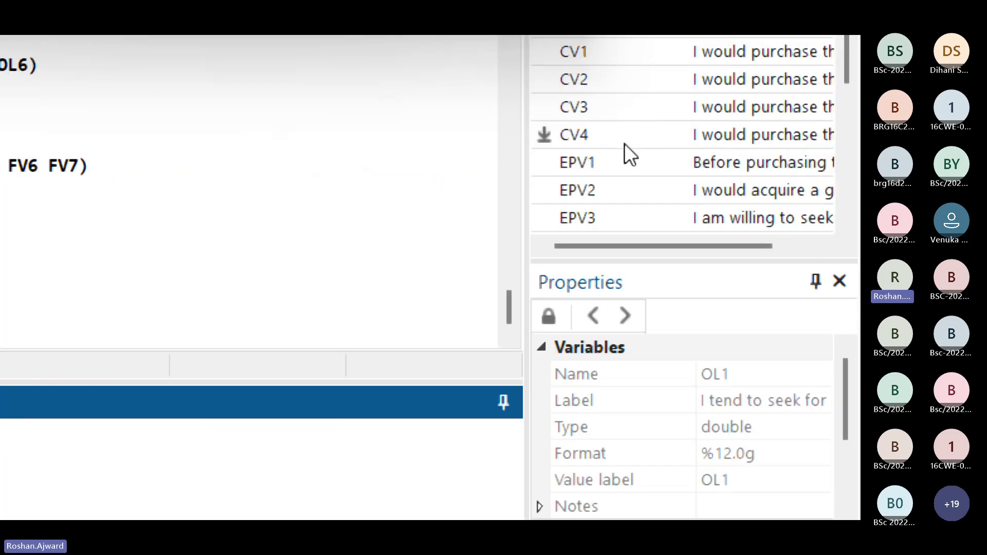
scroll(617, 147, "down", 10)
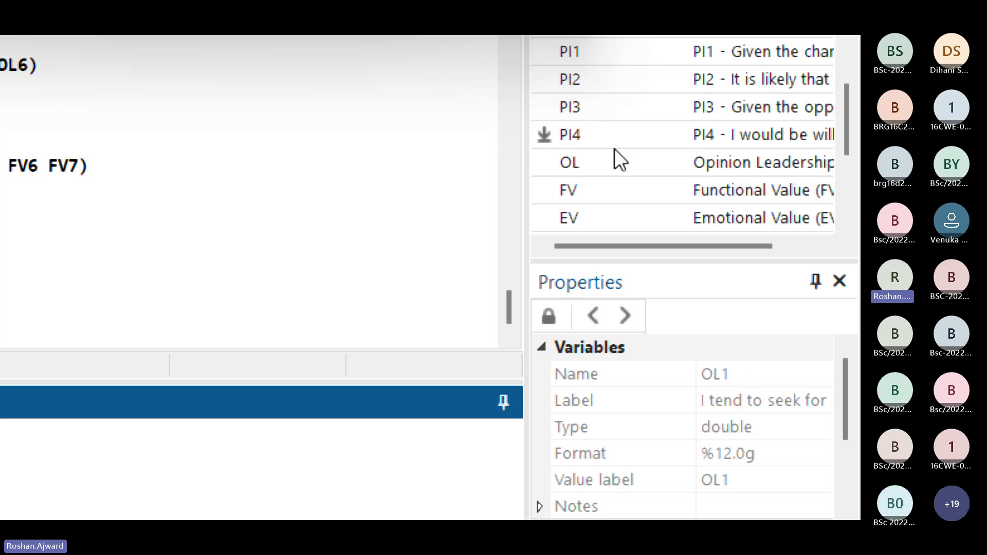
scroll(594, 172, "up", 7)
scroll(594, 168, "up", 1)
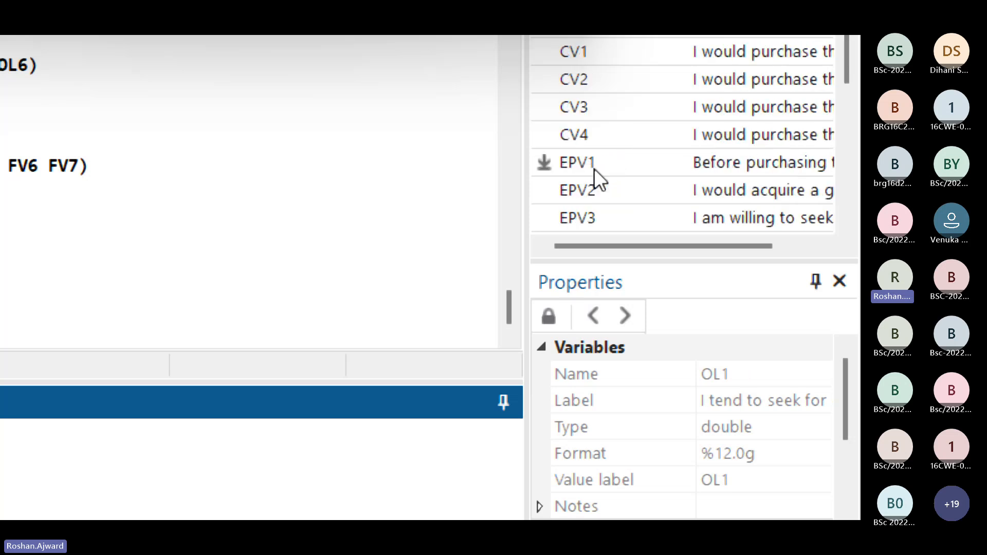
scroll(593, 168, "down", 1)
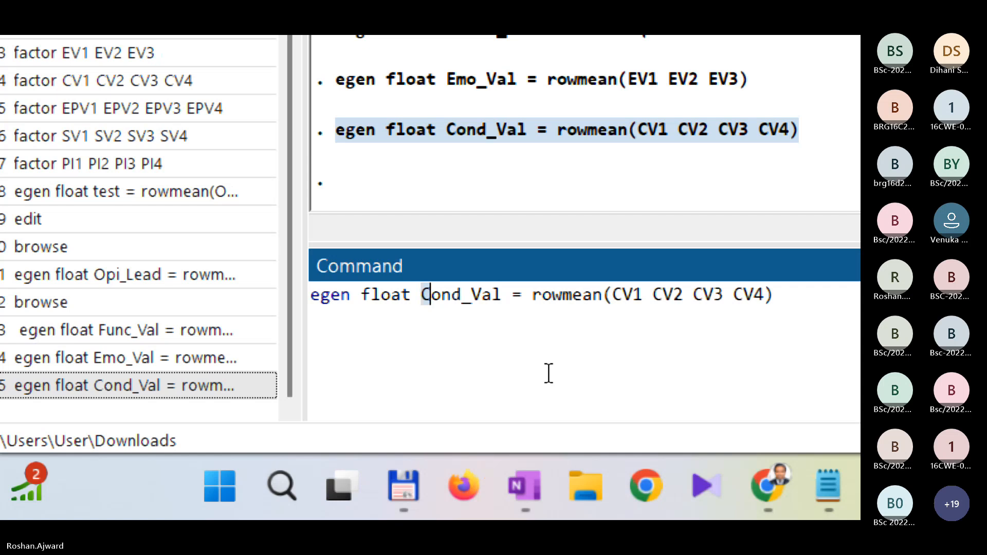
key("Delete")
key("Delete")
key("Delete")
key("Delete")
type("Rp")
key("BackSpace")
key("BackSpace")
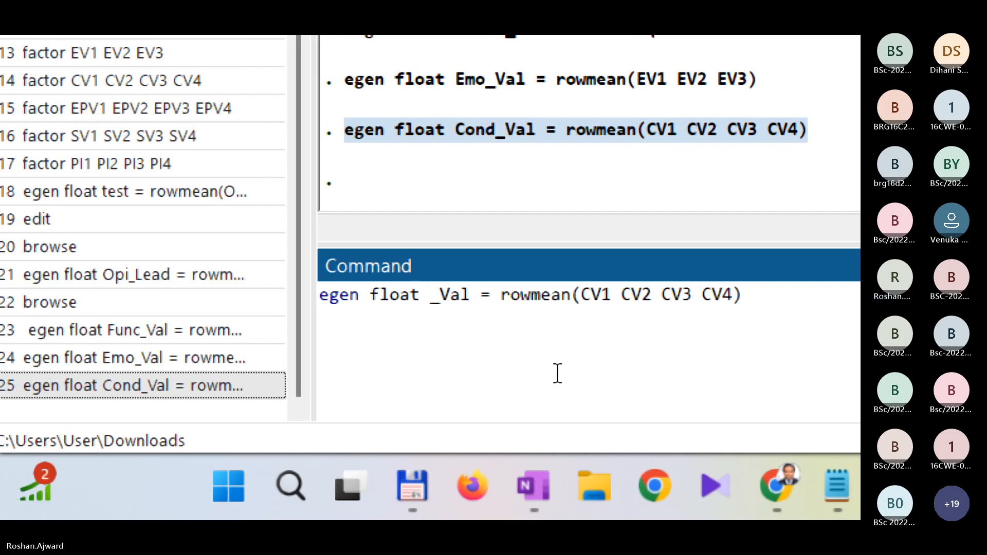
type("Ep")
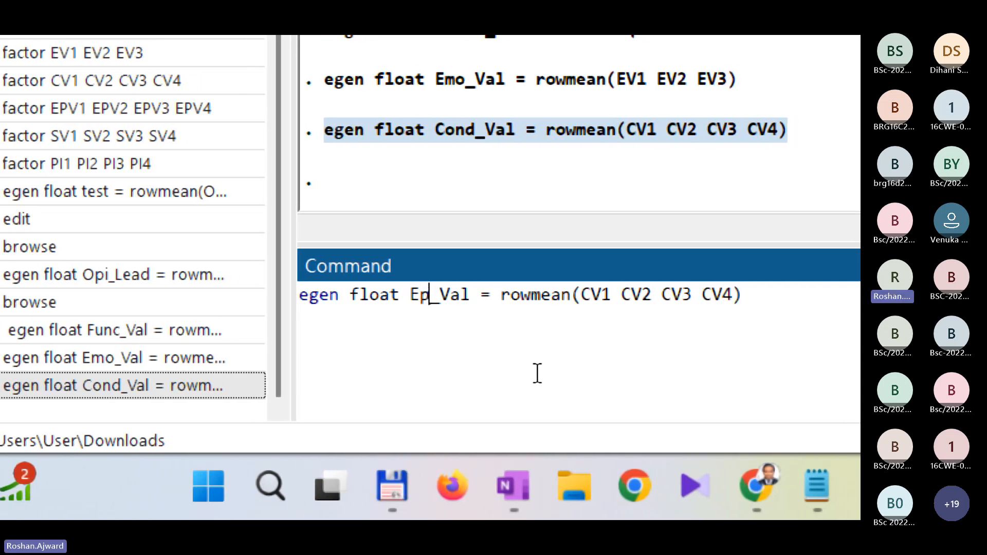
type("i")
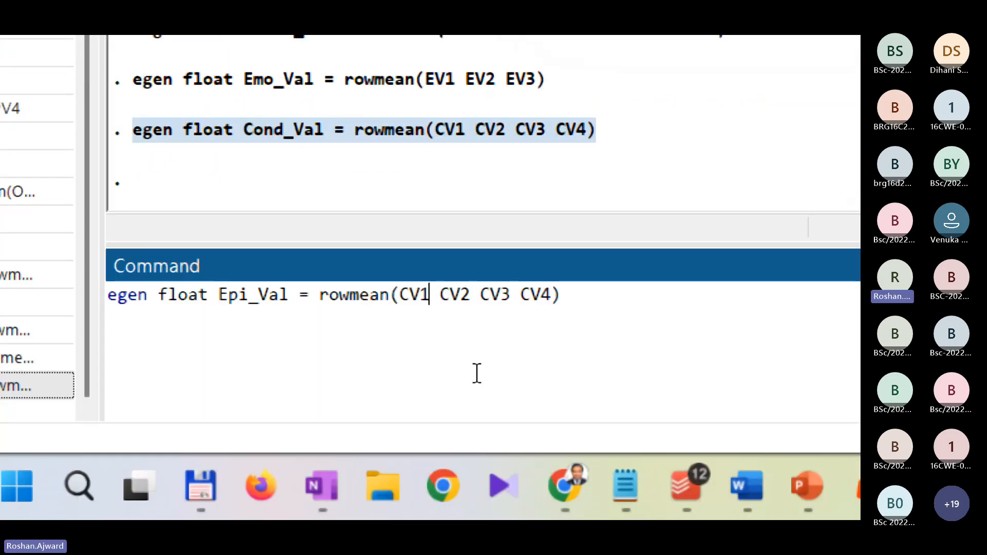
Step: Replace the first rowmean argument CV1 with EPV1 in the Epi_Val command
key("ctrl+Left")
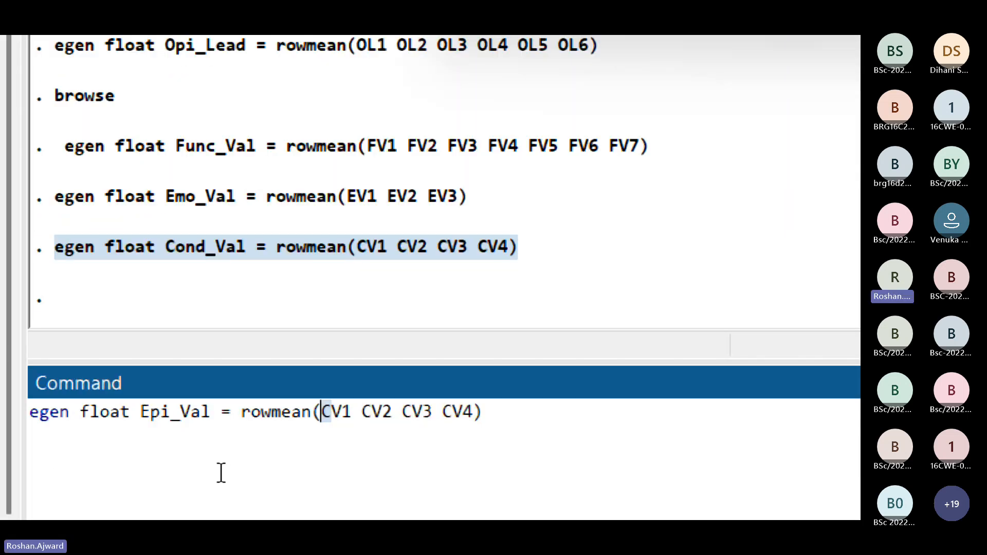
key("Right")
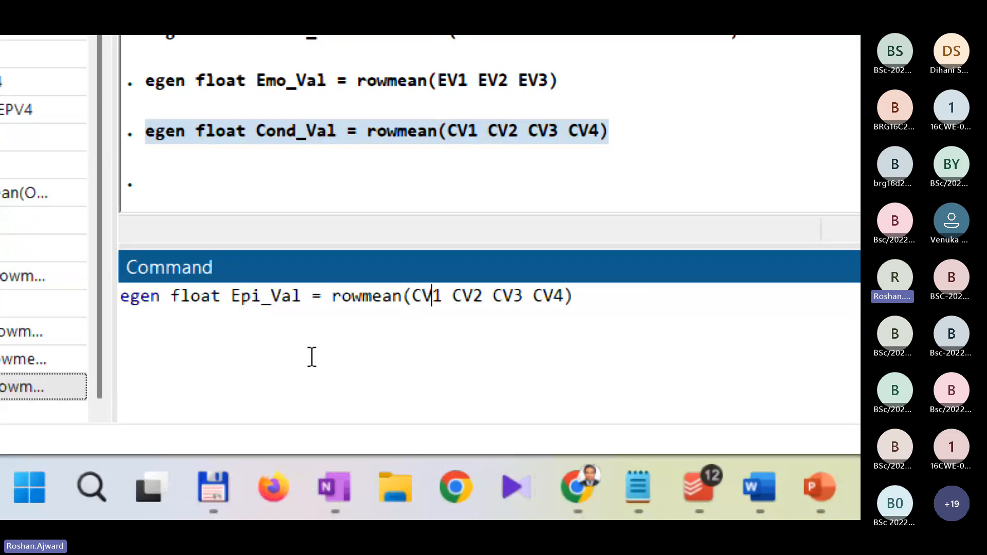
key("shift+Left")
key("shift+Left")
type("EPC")
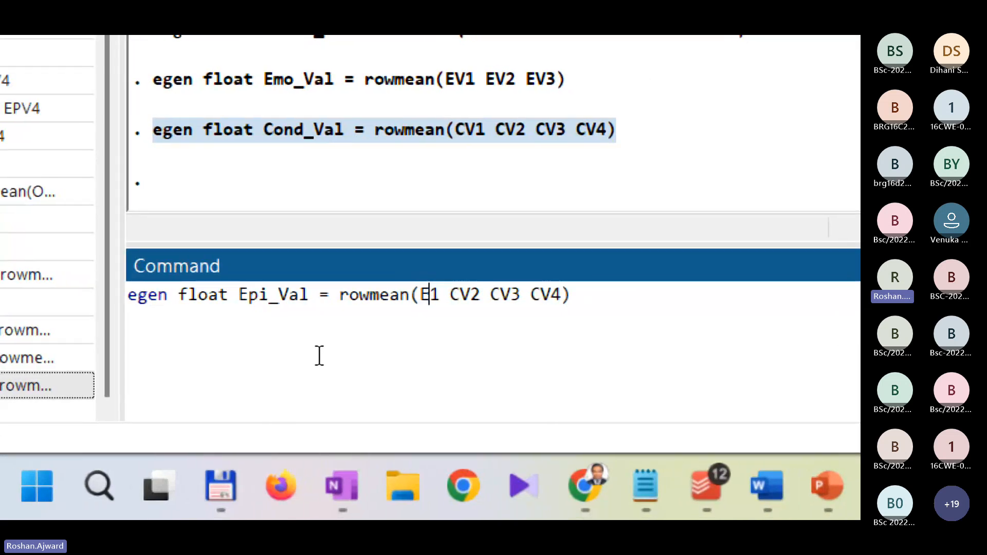
key("BackSpace")
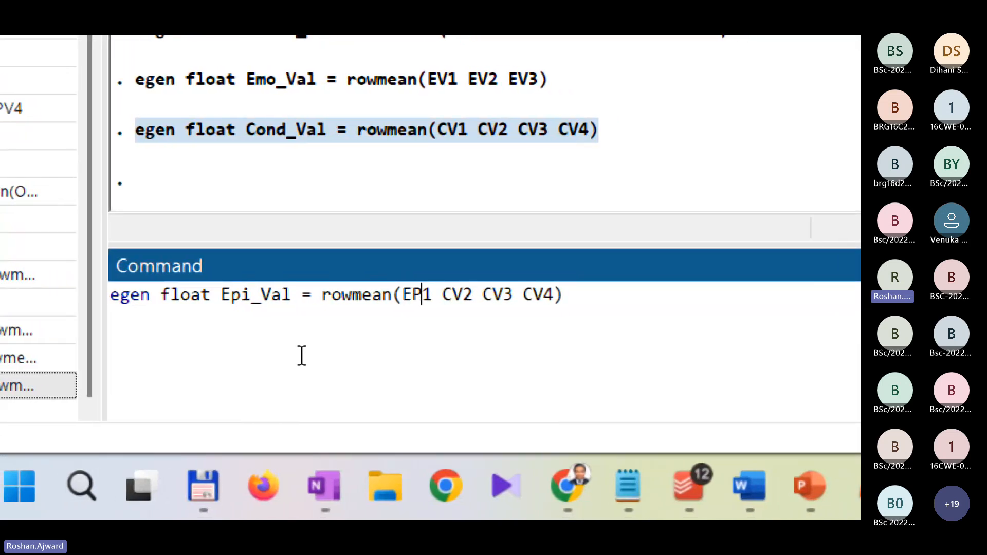
type("V")
key("shift+Left")
key("shift+Left")
key("shift+Left")
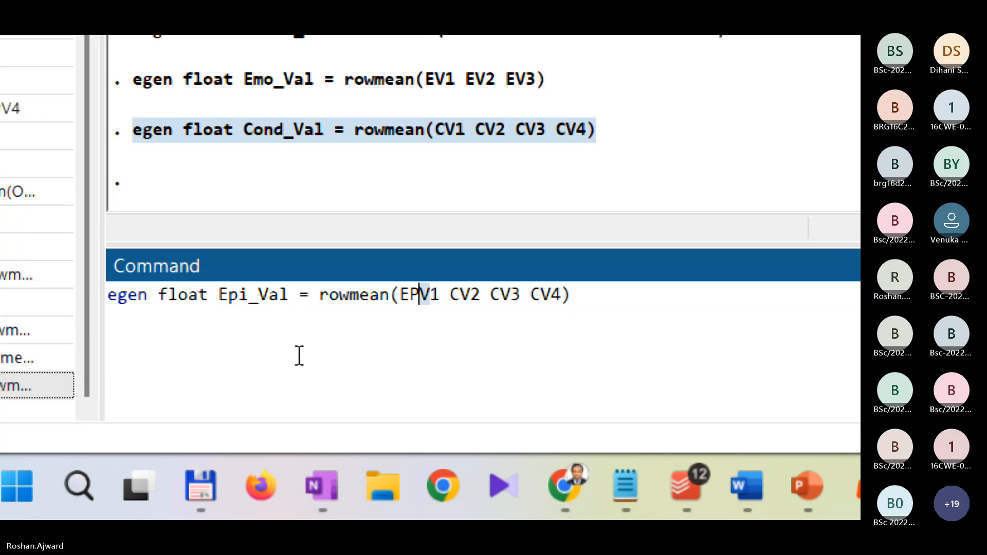
key("Right")
key("Right")
key("Right")
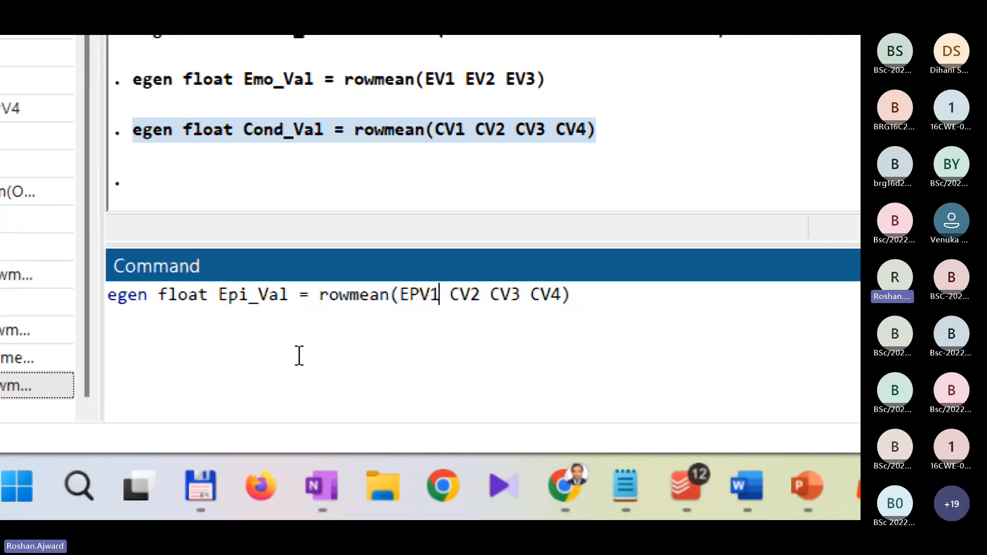
Step: Replace the rowmean arguments CV2 and CV3 with EPV2 and EPV3
key("shift+Right")
key("shift+Right")
type("EPV")
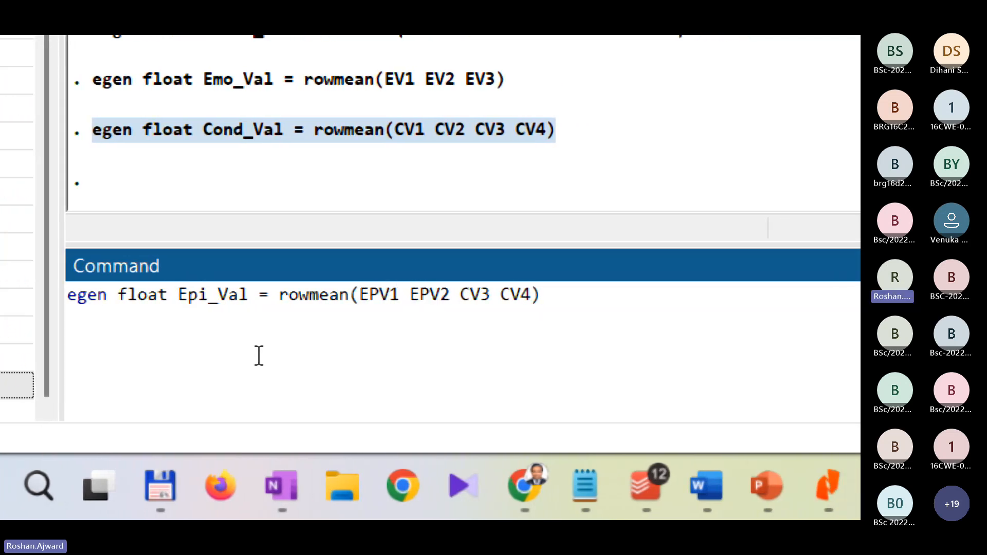
key("Right")
key("shift+Right")
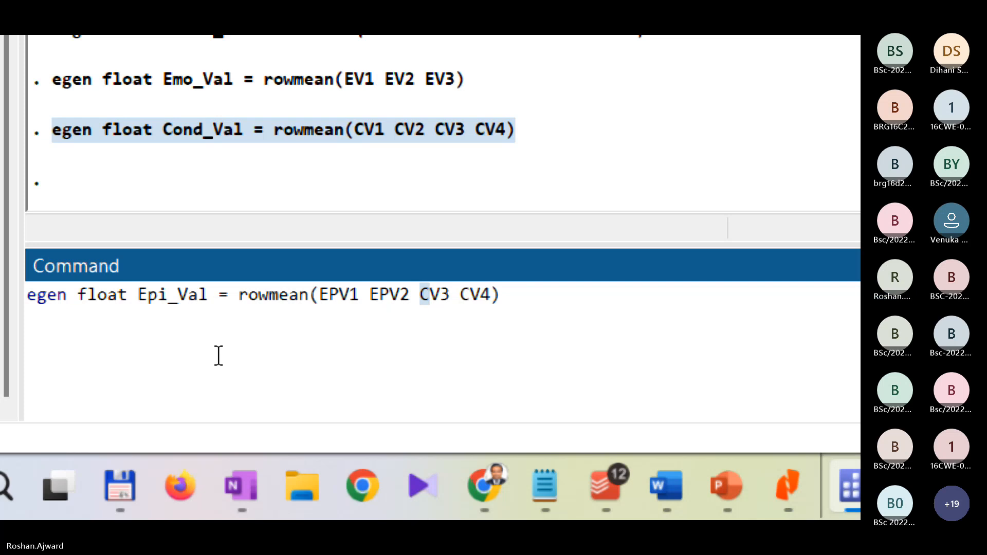
key("shift+Right")
type("EPV")
key("Right")
key("Right")
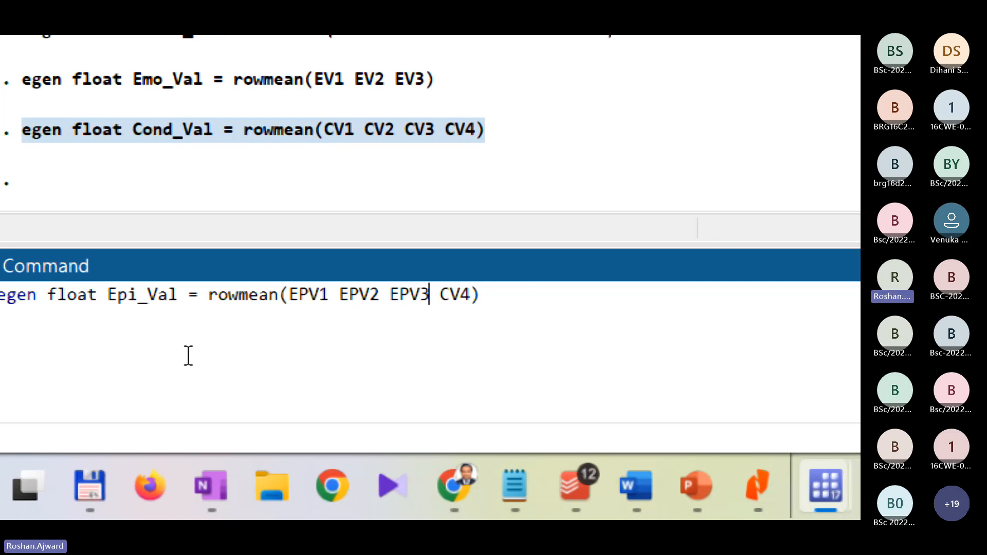
Step: Replace the last rowmean argument CV4 with EPV4 and run the egen command for Epi_Val
key("shift+Right")
key("shift+Right")
type("V")
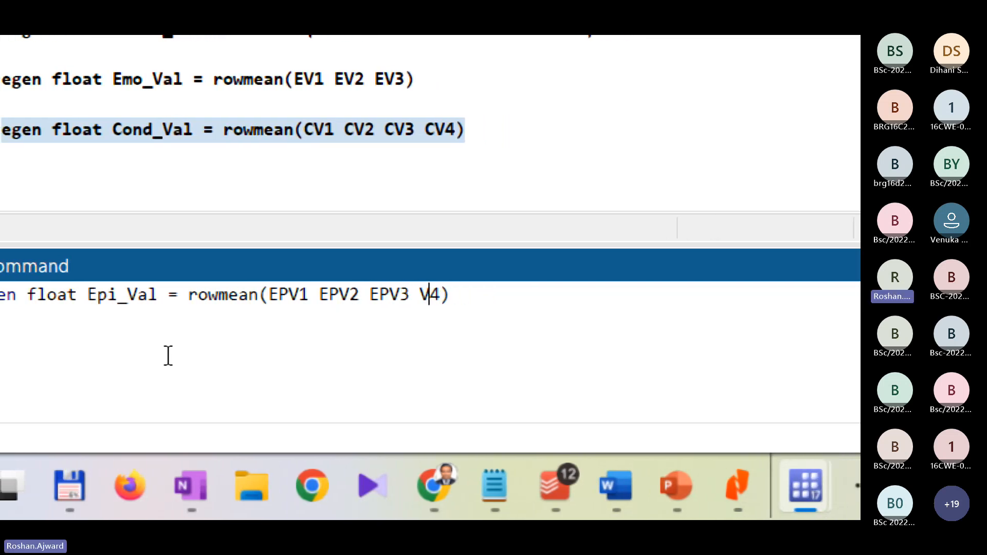
key("BackSpace")
type("EPV")
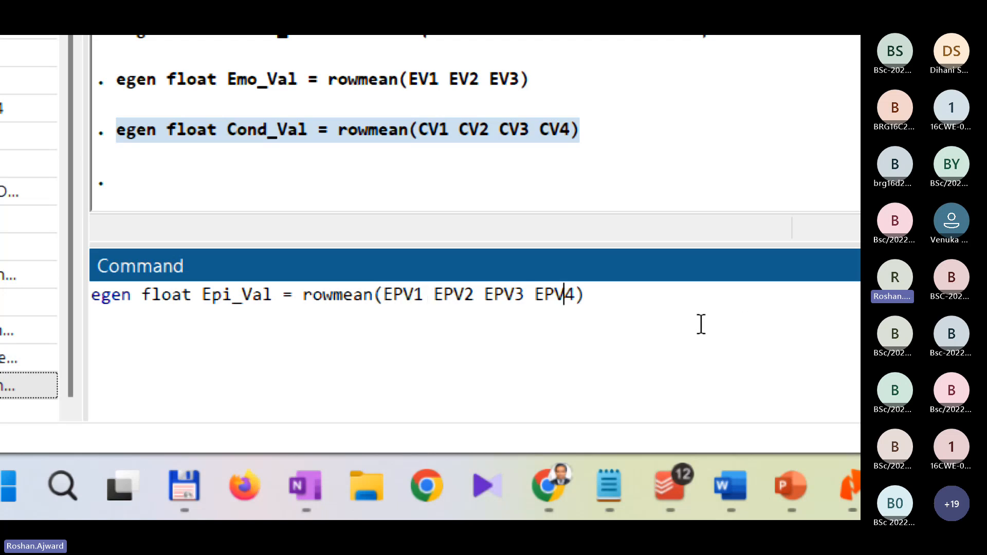
left_click(688, 314)
key("Return")
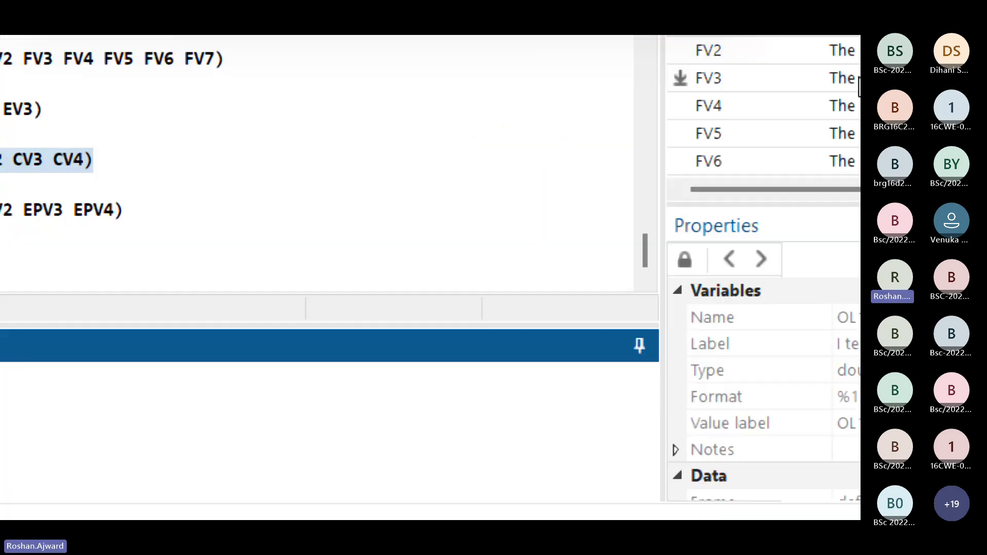
Step: Review the variable list and copy the executed Epi_Val egen command from the results into the command line once
scroll(765, 129, "down", 1)
scroll(767, 131, "down", 10)
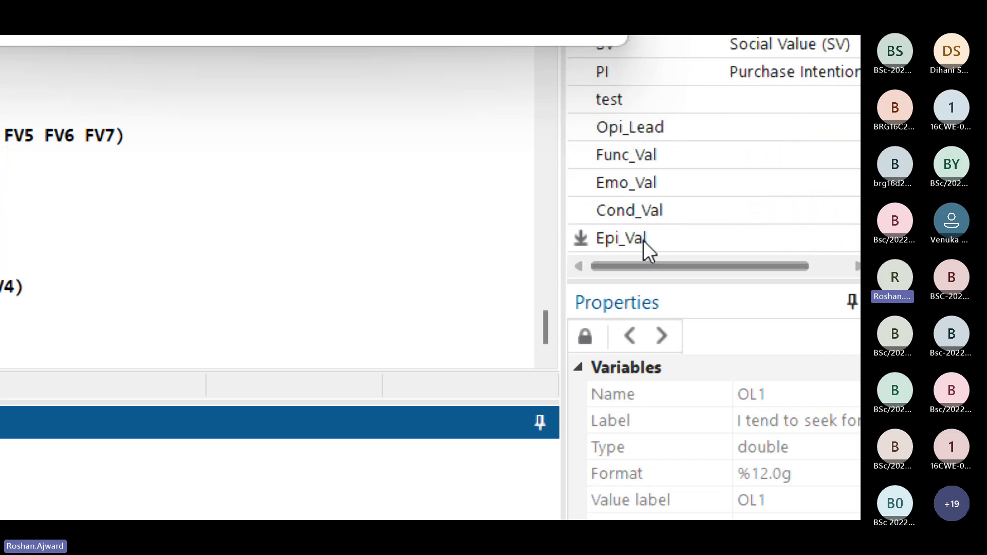
scroll(678, 219, "up", 3)
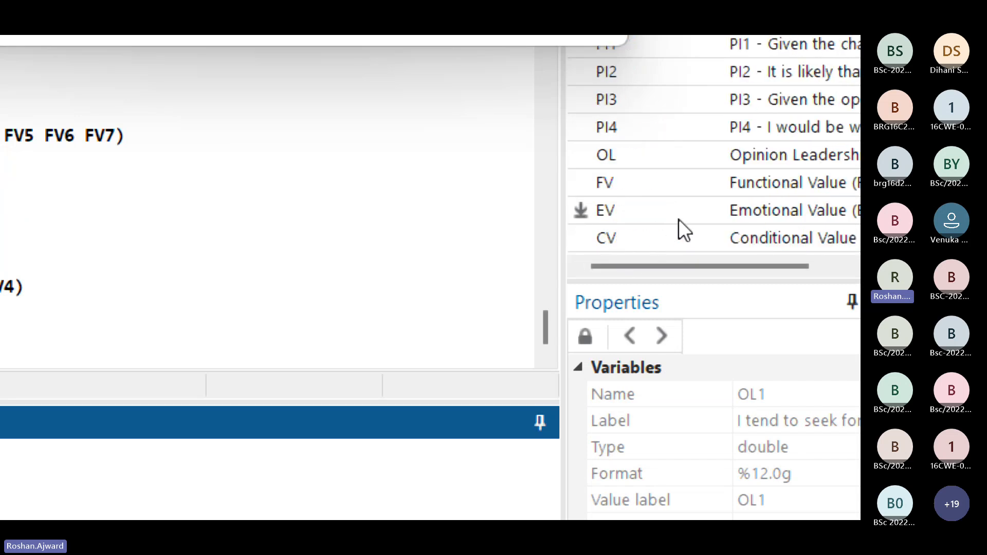
scroll(679, 219, "up", 5)
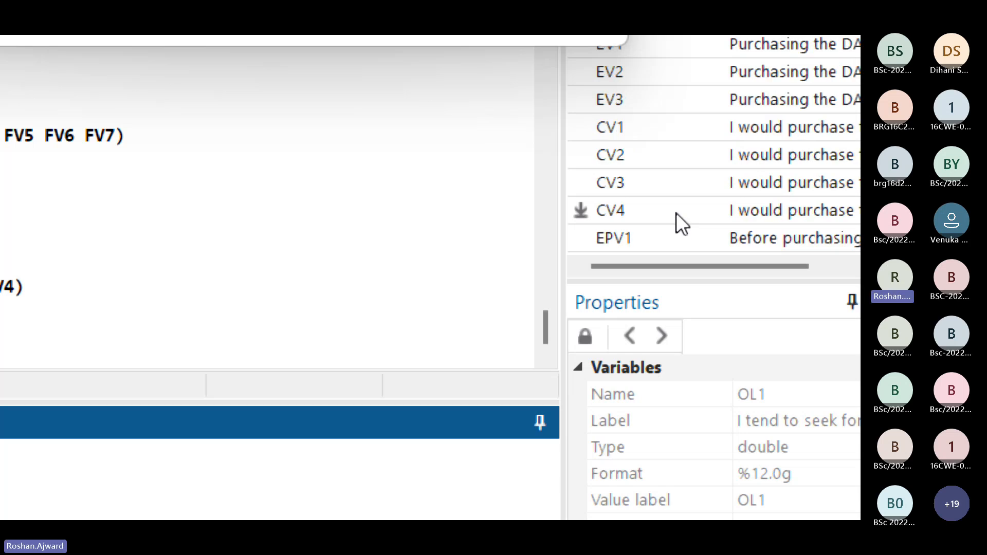
scroll(676, 213, "down", 1)
scroll(677, 213, "down", 2)
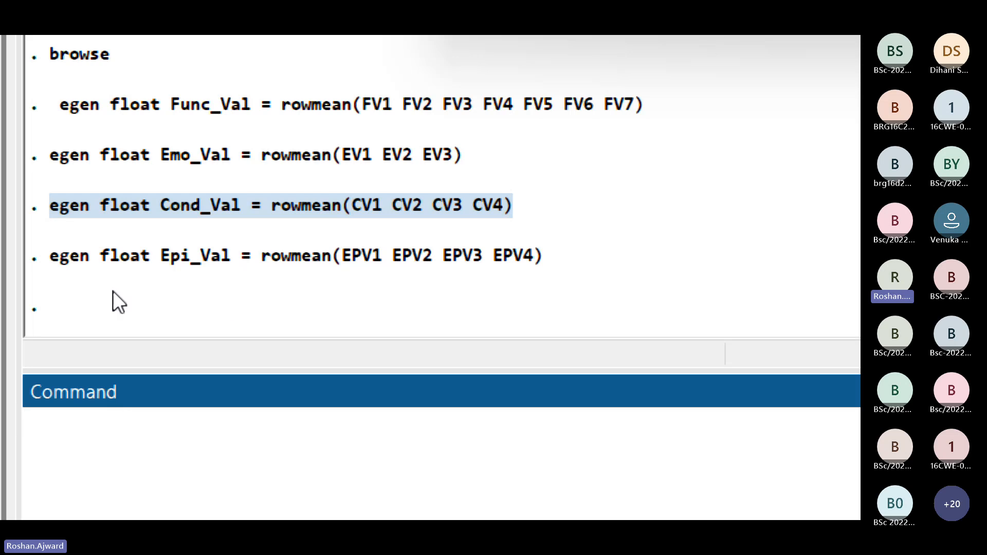
left_click_drag(584, 254, 51, 253)
key("ctrl+c")
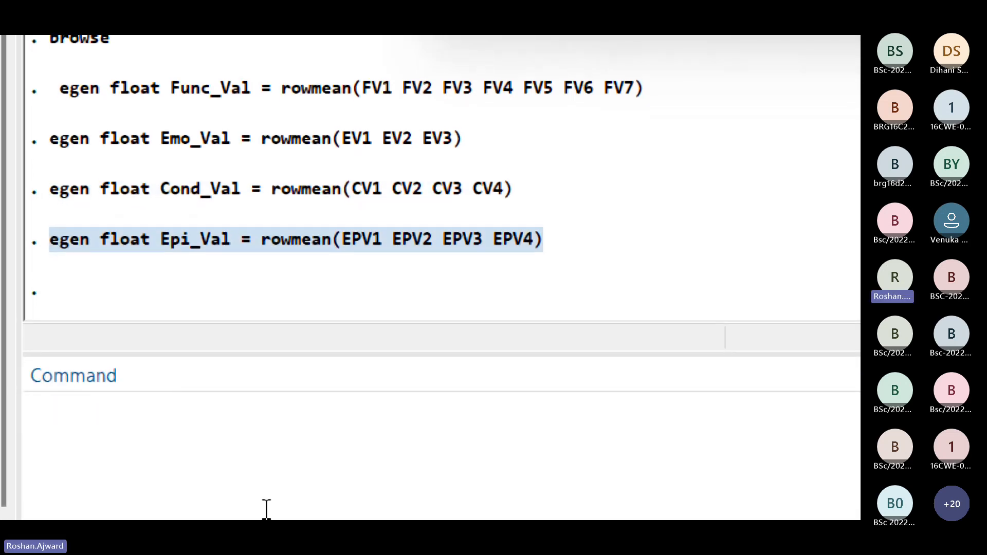
left_click(214, 426)
key("ctrl+v")
key("ctrl+v")
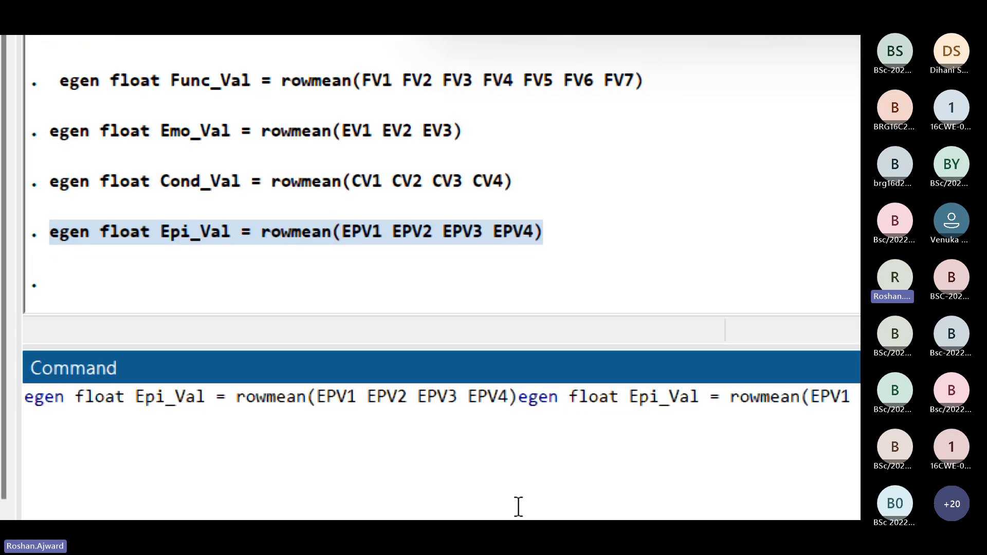
left_click_drag(490, 495, 13, 362)
key("BackSpace")
key("ctrl+v")
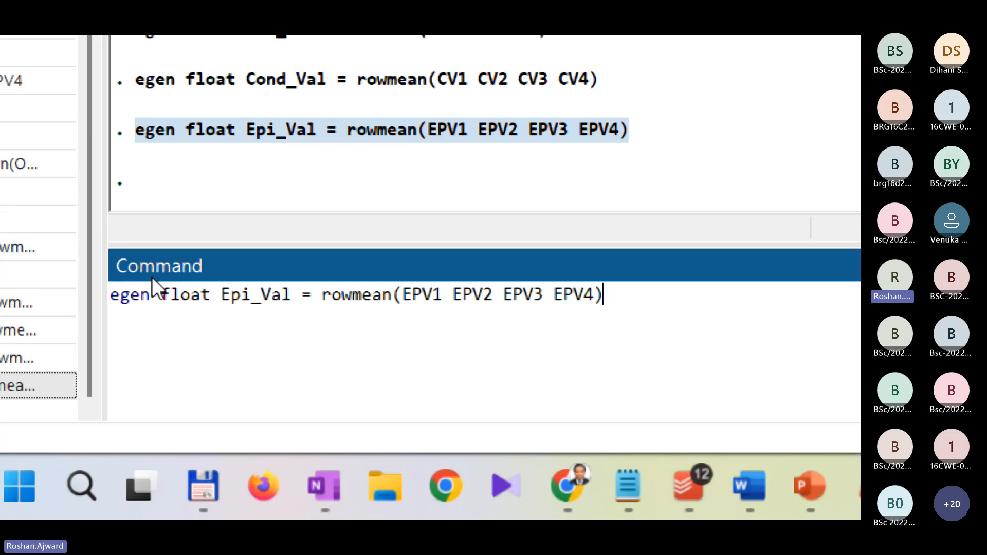
Step: Rename the new variable in the copied egen command from Epi_Val to Soc_Val
left_click(233, 292)
key("BackSpace")
key("Delete")
key("Delete")
type("S")
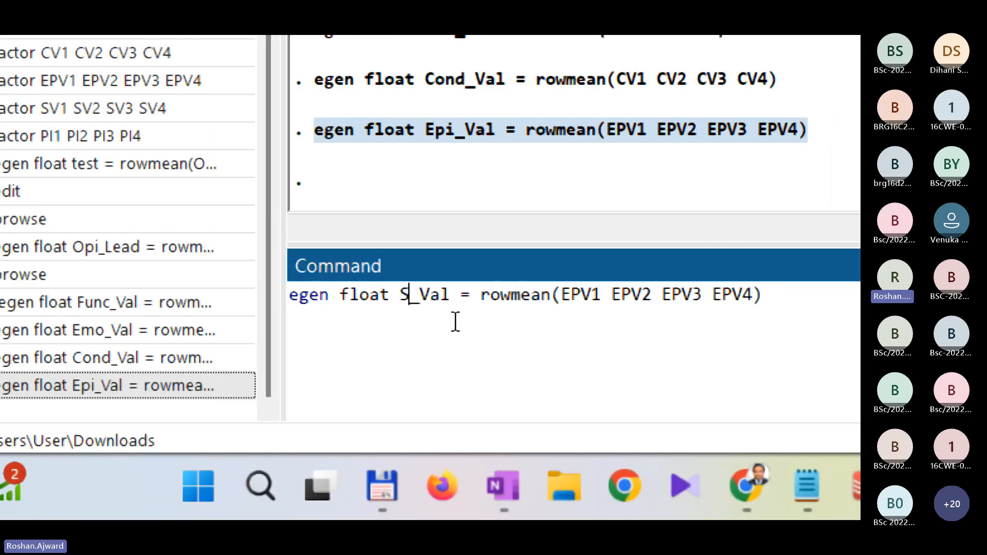
type("oc")
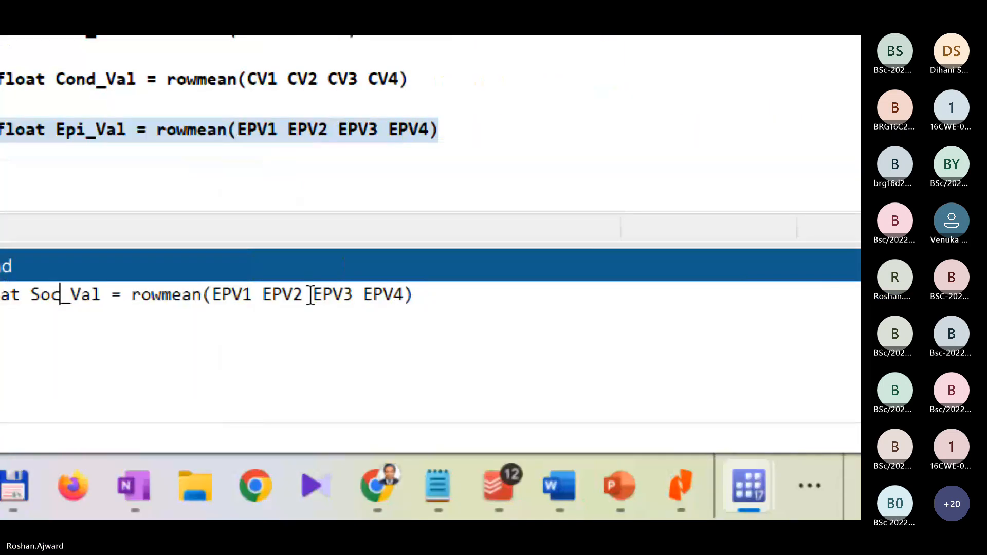
type("0")
Step: Replace the first two rowmean arguments EPV1 and EPV2 with SV1 and SV2 in the Soc_Val command
key("BackSpace")
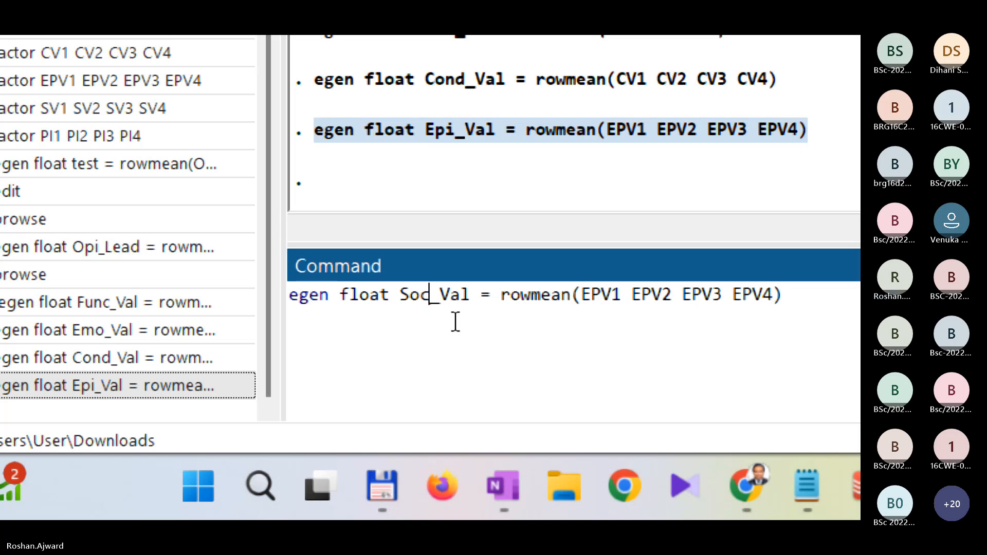
left_click_drag(571, 361, 586, 362)
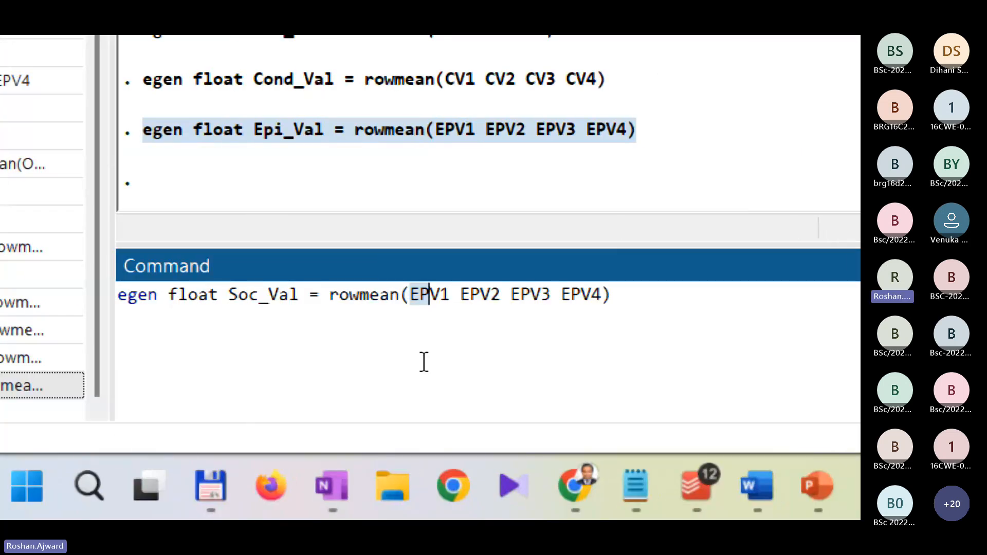
type("S")
key("Right")
key("Right")
key("Right")
key("shift+Right")
key("shift+Right")
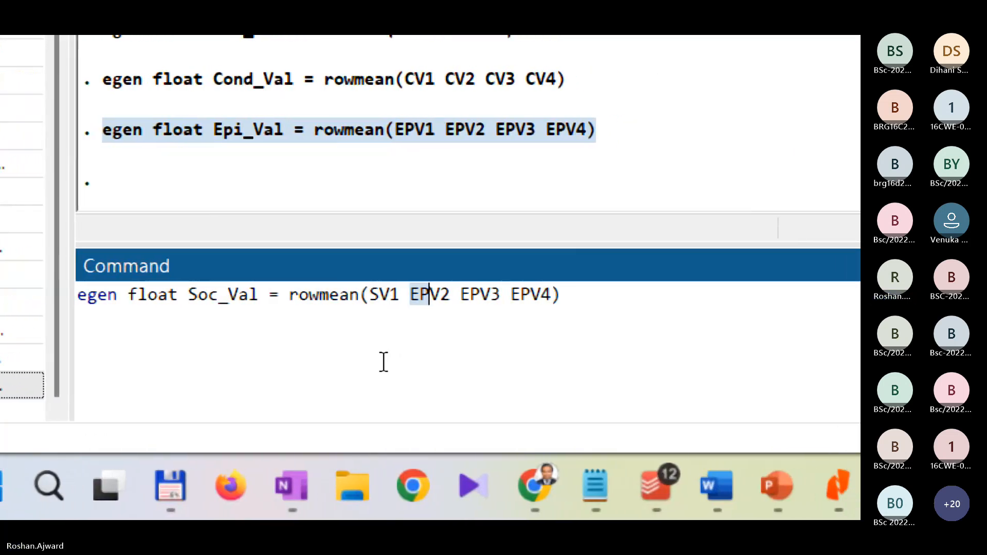
type("S")
key("Right")
key("Right")
key("Right")
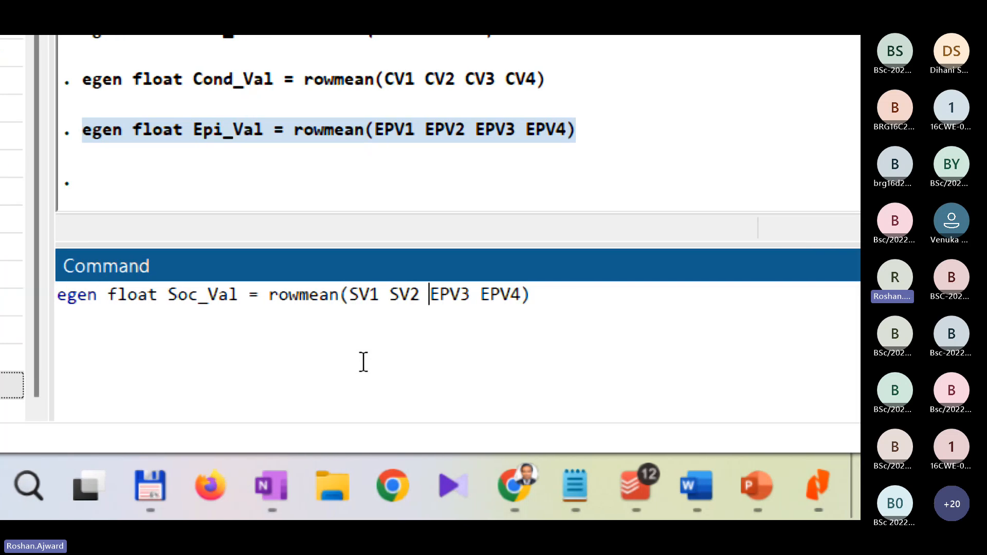
Step: Replace the rowmean arguments EPV3 and EPV4 with SV3 and SV4 and run the egen command for Soc_Val
key("shift+Right")
key("shift+Right")
type("S")
key("Right")
key("Right")
key("Right")
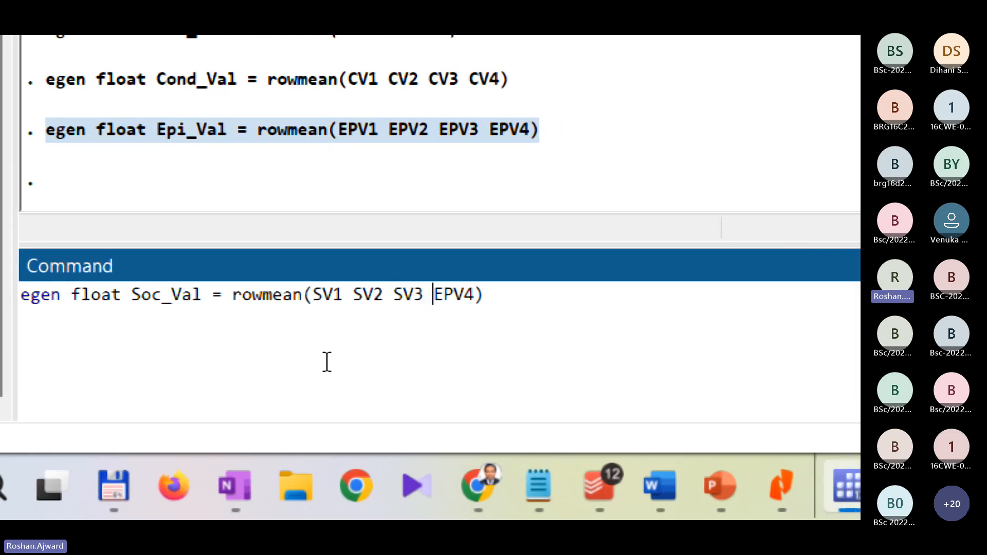
key("shift+Right")
key("shift+Right")
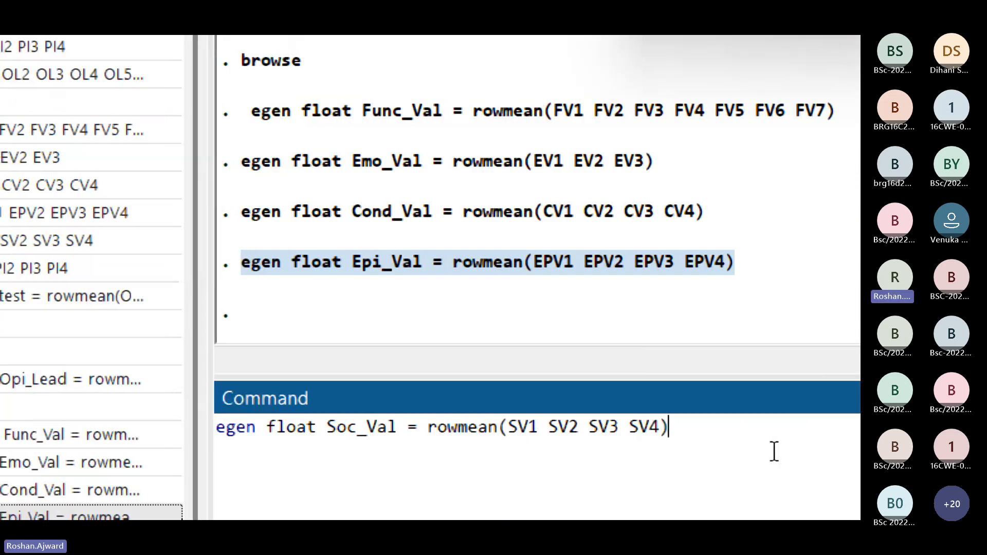
key("Return")
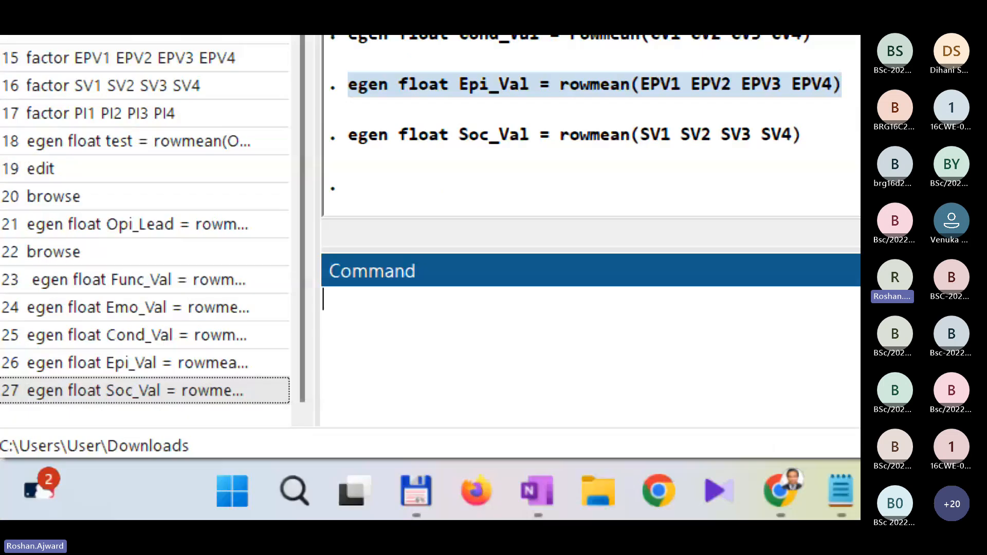
Step: Review the variable list and copy the executed Soc_Val egen command from the results into the command line
scroll(709, 237, "down", 10)
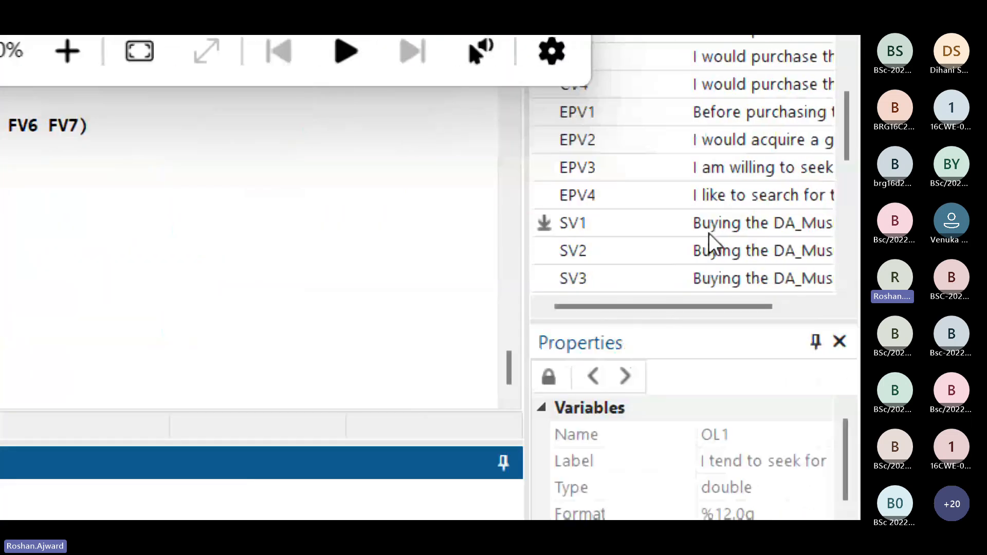
scroll(598, 262, "down", 1)
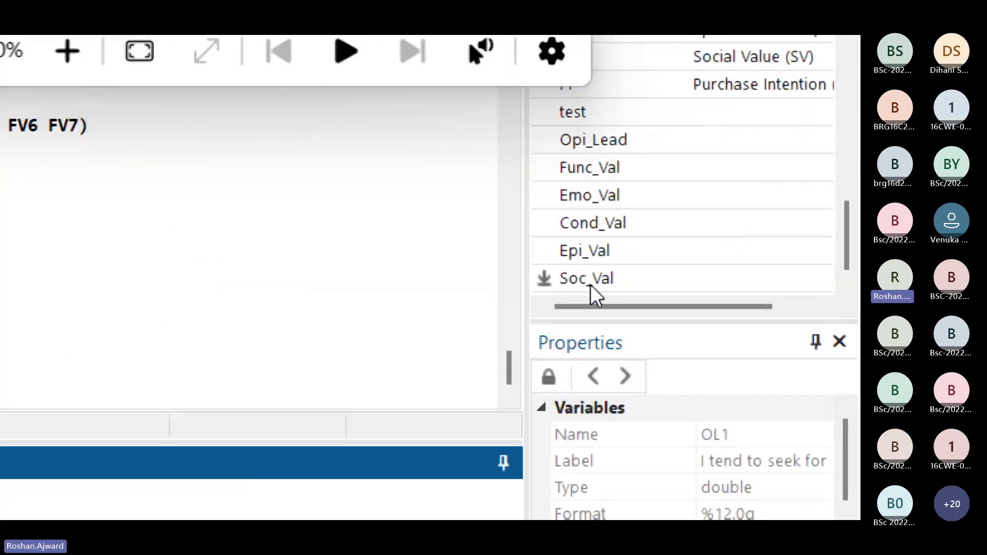
scroll(615, 268, "up", 4)
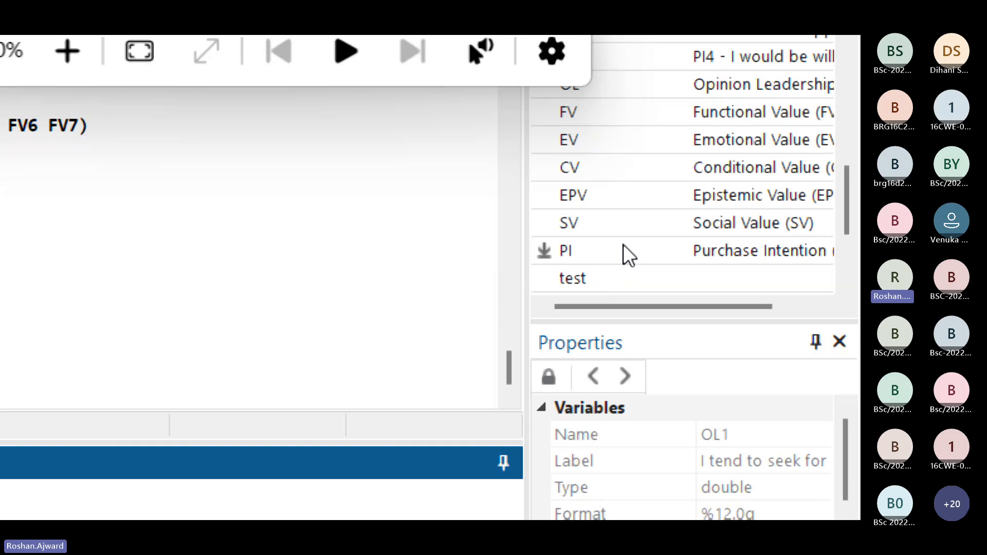
scroll(624, 233, "up", 2)
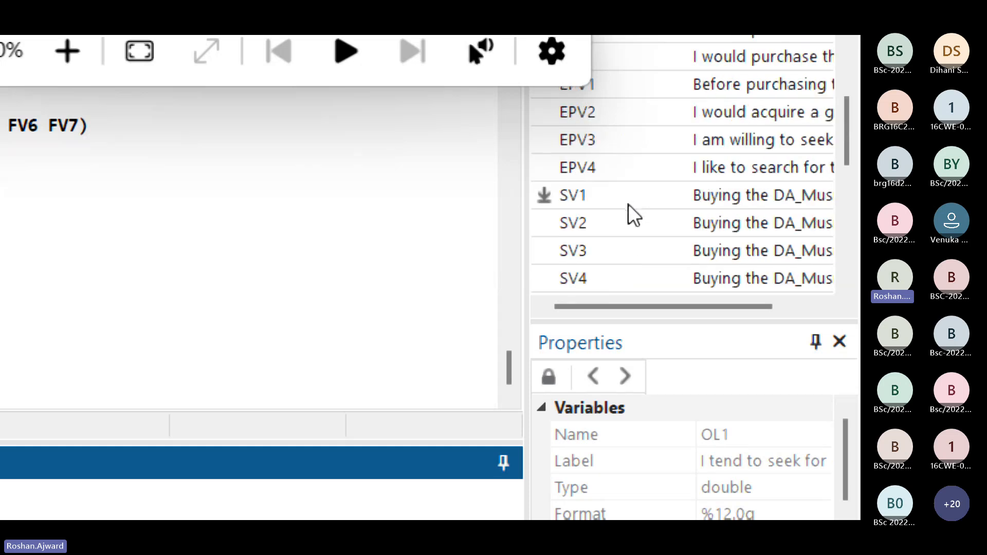
scroll(632, 214, "down", 2)
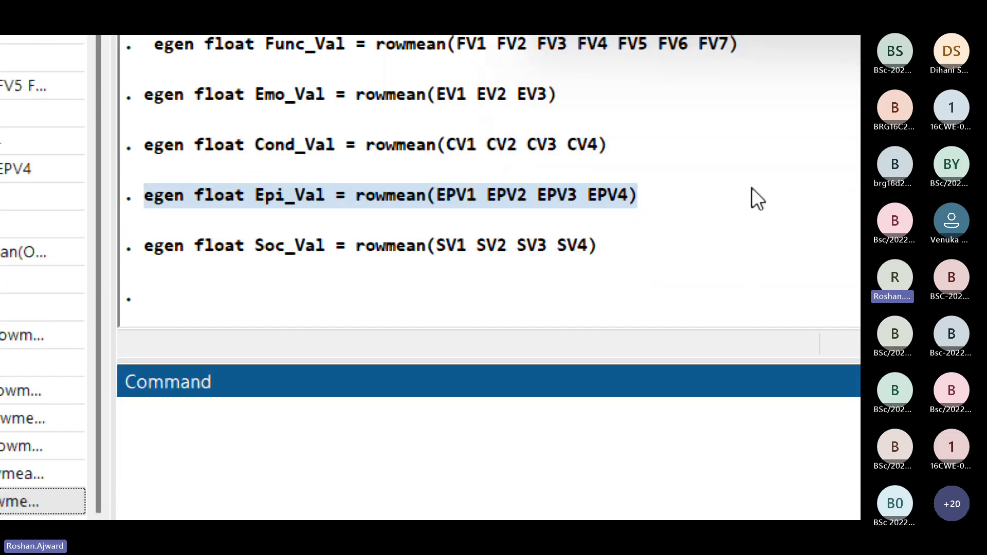
left_click_drag(621, 252, 138, 248)
key("ctrl+c")
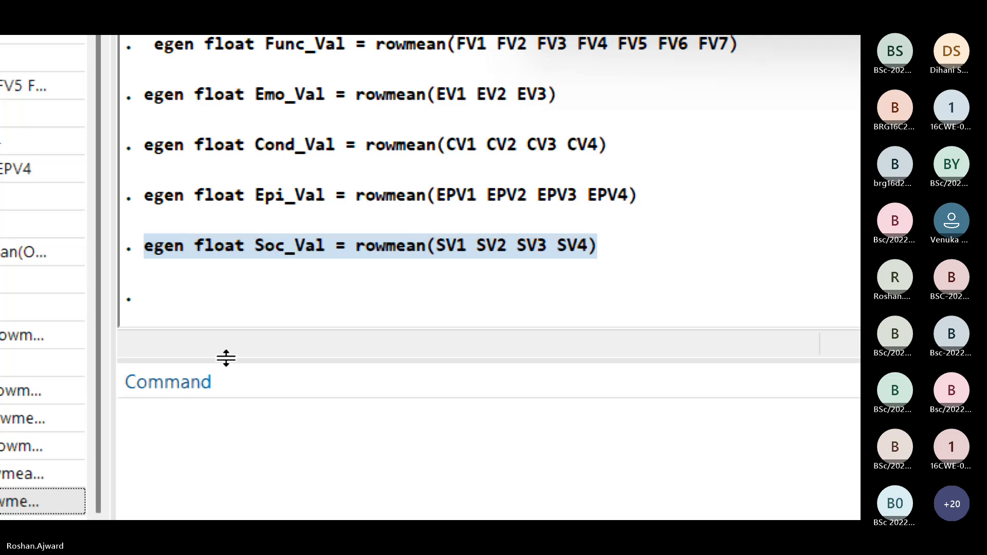
left_click(261, 445)
key("ctrl+v")
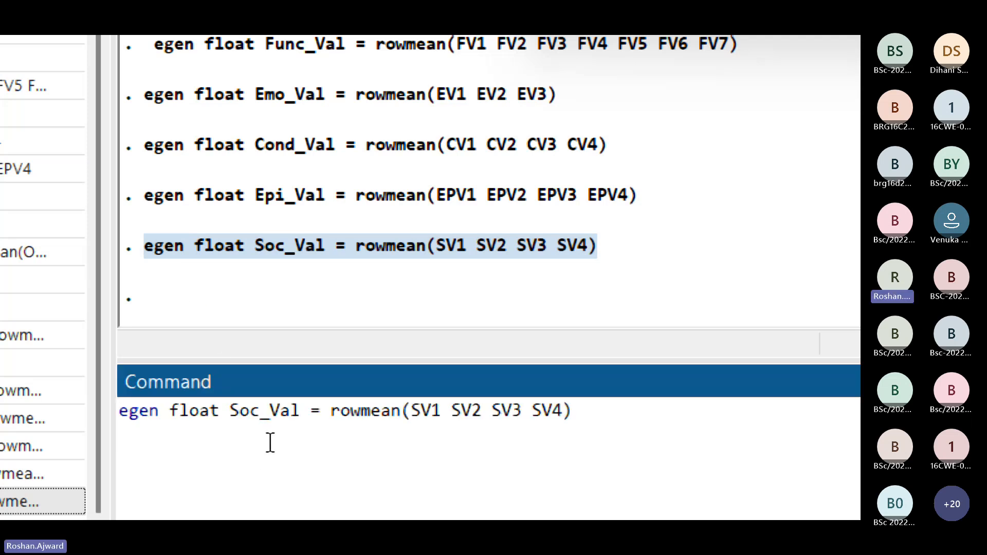
Step: Rename the new variable in the copied egen command from Soc_Val to Pur_Int
left_click(230, 410)
key("shift+Right")
key("shift+Right")
key("shift+Right")
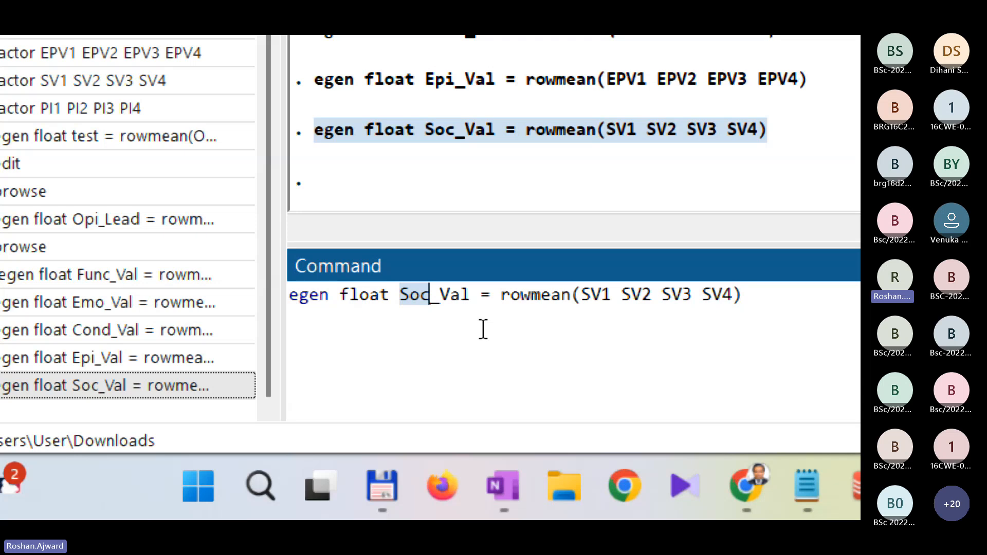
type("Pur")
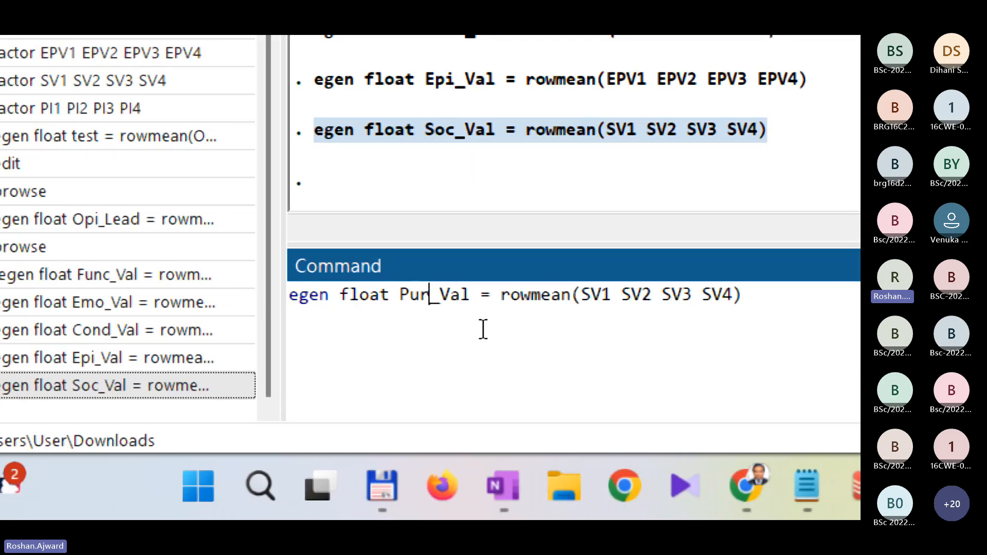
key("shift+Right")
key("shift+Right")
key("shift+Right")
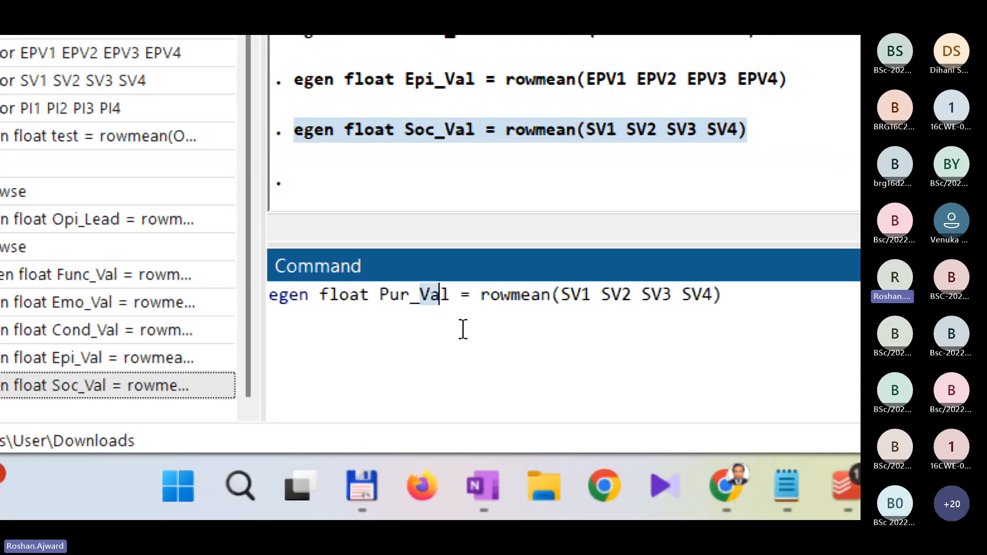
type("Int")
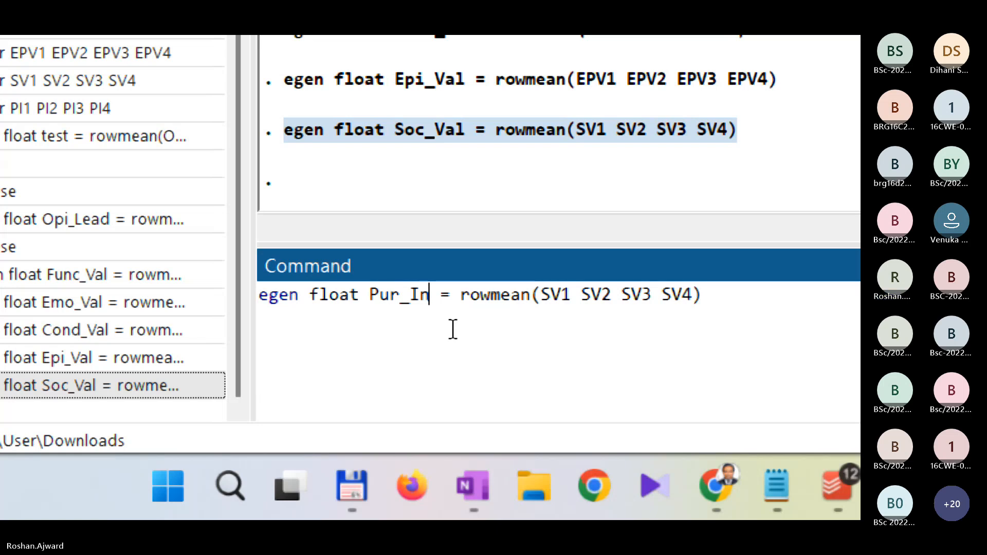
Step: Replace the first rowmean argument SV1 with PI1 in the Pur_Int command
key("Right")
key("Right")
key("Right")
key("Right")
key("Right")
key("Right")
key("Right")
key("Right")
key("Right")
key("Right")
key("Right")
key("Right")
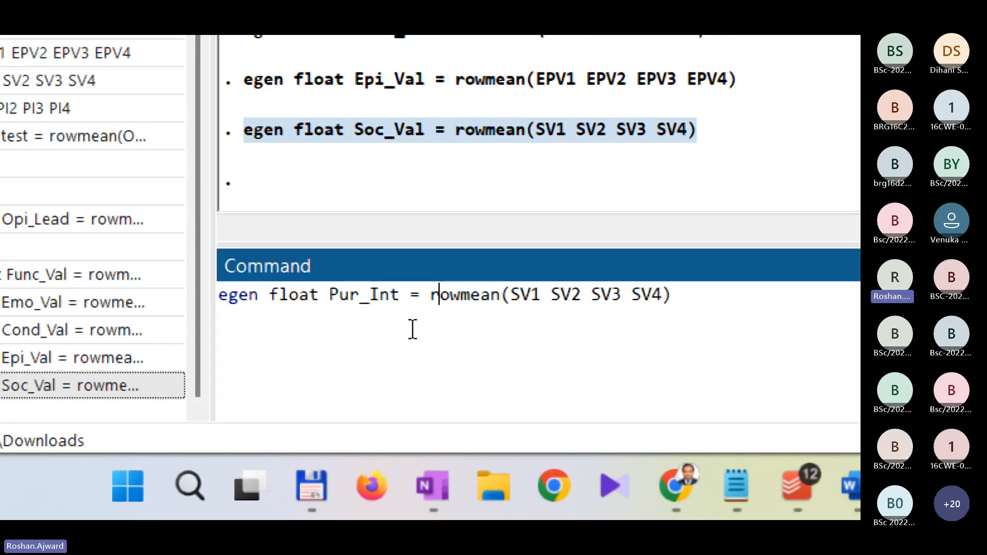
key("Left")
key("shift+Right")
key("shift+Right")
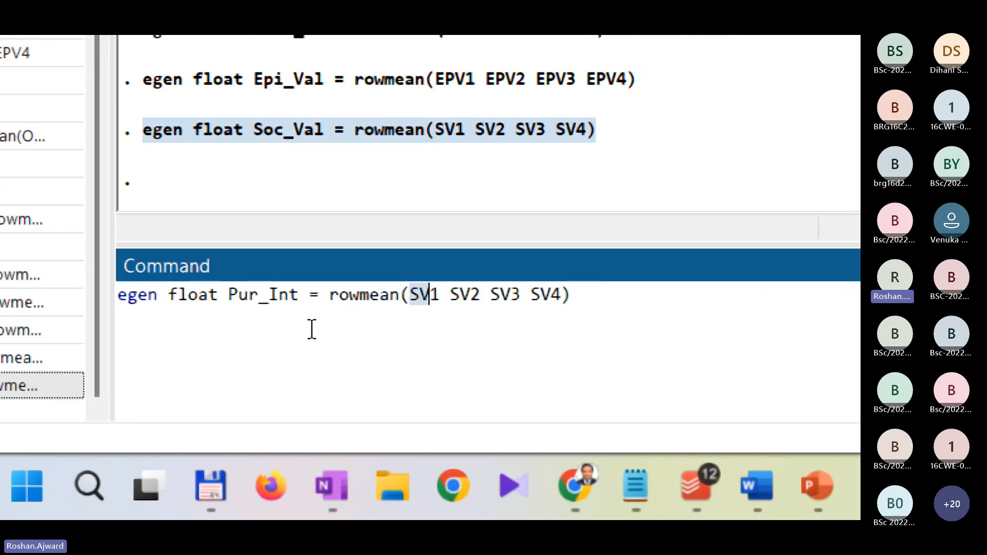
type("P")
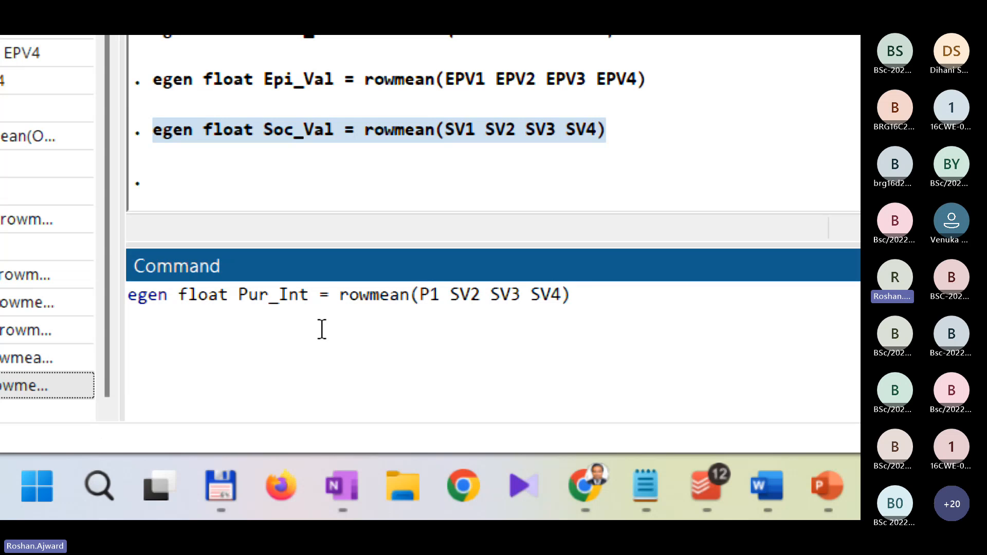
type("I")
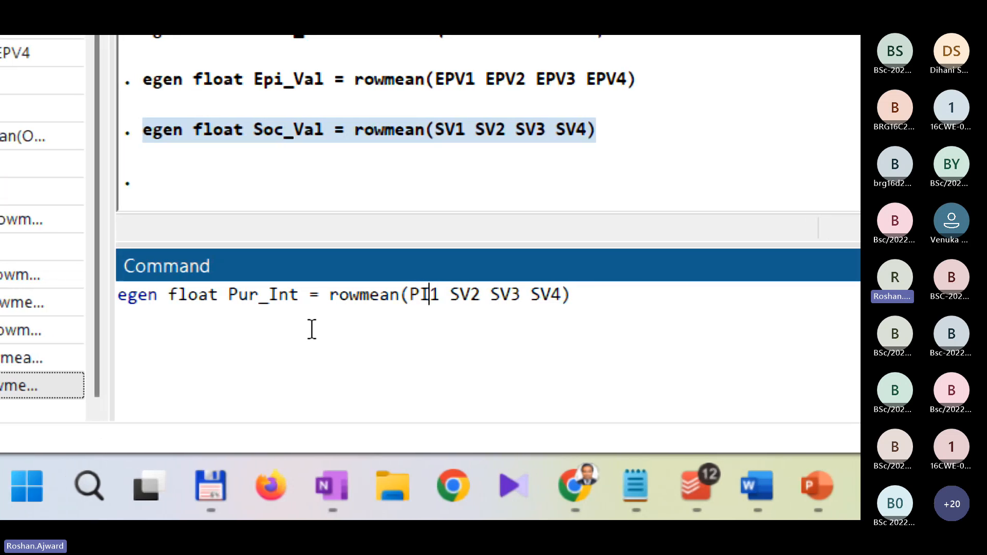
key("shift+Left")
key("shift+Left")
Step: Replace the rowmean arguments SV2 and SV3 with PI2 and PI3
key("Right")
key("Right")
key("Right")
key("shift+Right")
key("shift+Right")
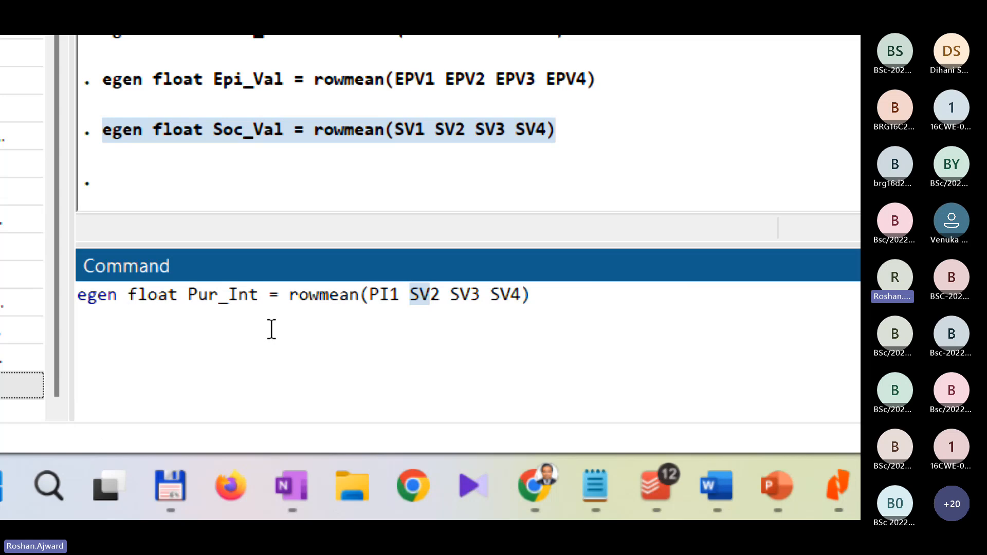
type("PI")
key("Right")
key("Right")
key("shift+Right")
key("shift+Right")
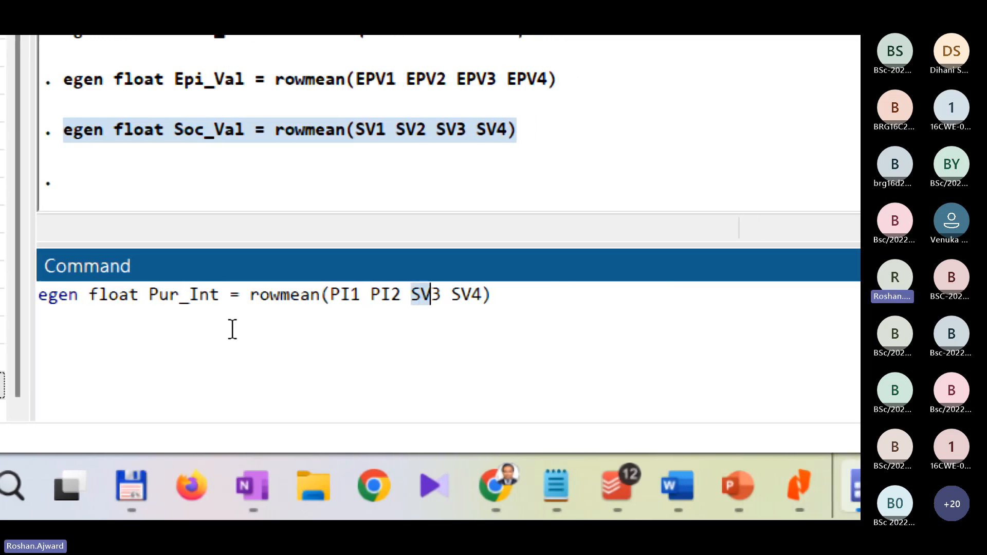
type("PI")
key("Right")
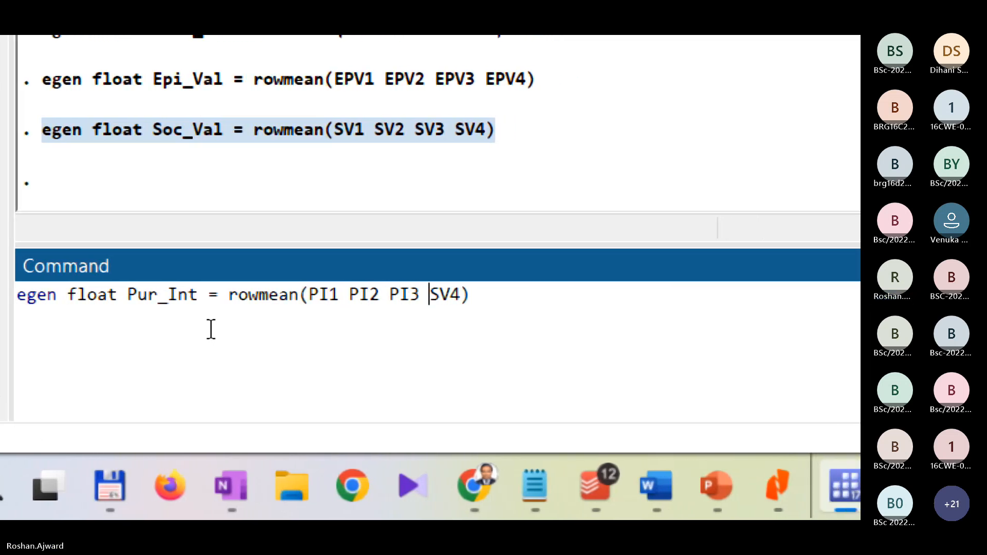
Step: Replace the last rowmean argument SV4 with PI4 and run the egen command for Pur_Int
key("shift+Right")
key("shift+Right")
type("PI")
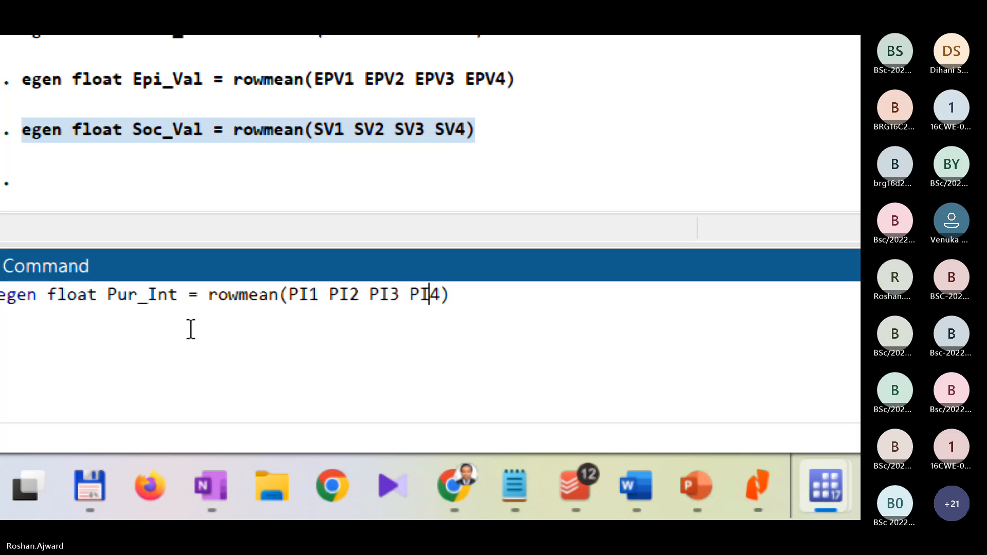
key("End")
key("Return")
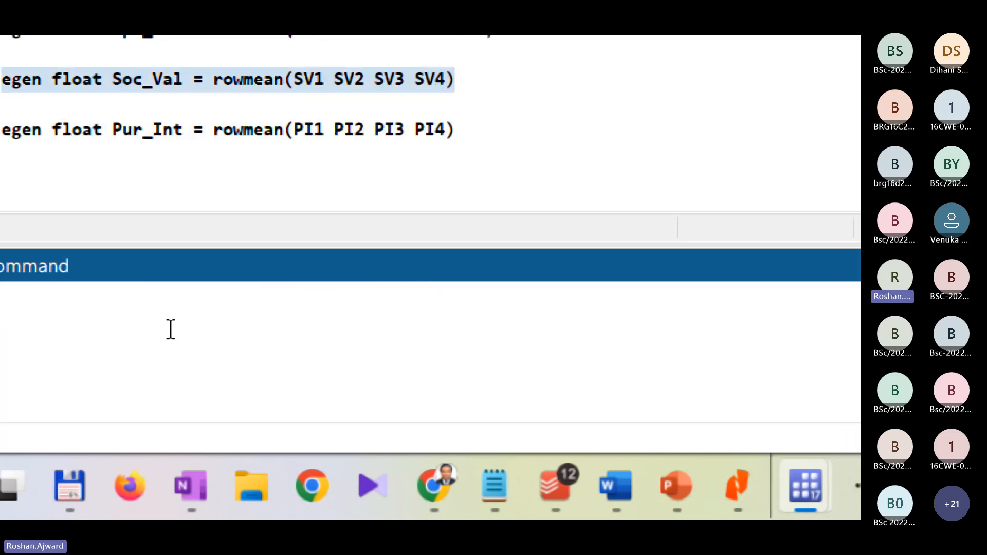
Step: Check the variable list and open the dataset for viewing with the browse command
scroll(698, 236, "down", 10)
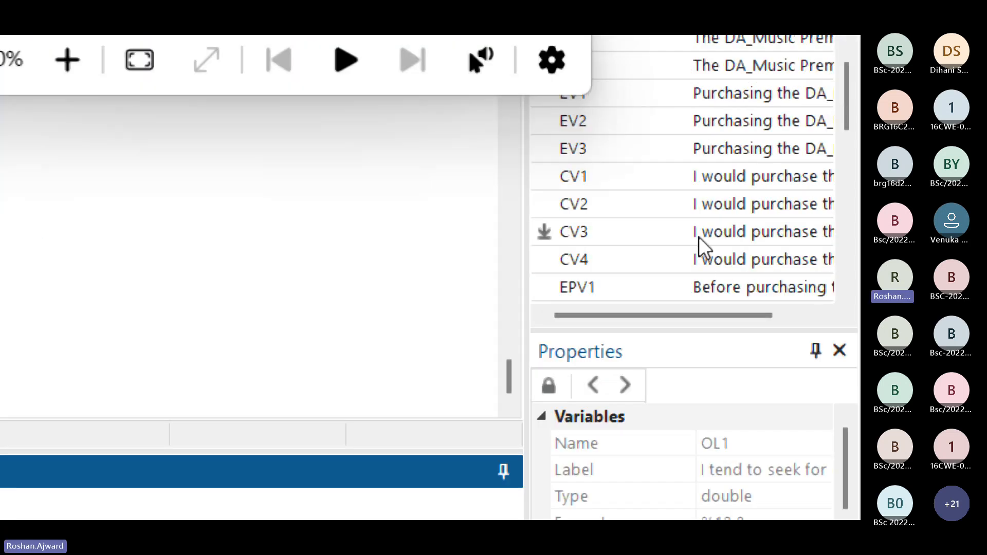
scroll(696, 235, "down", 4)
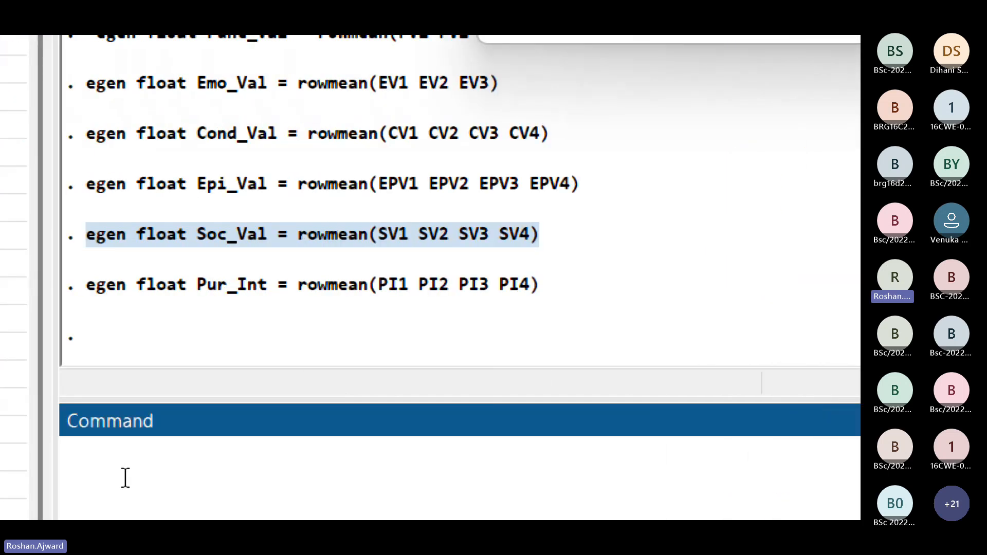
type("br")
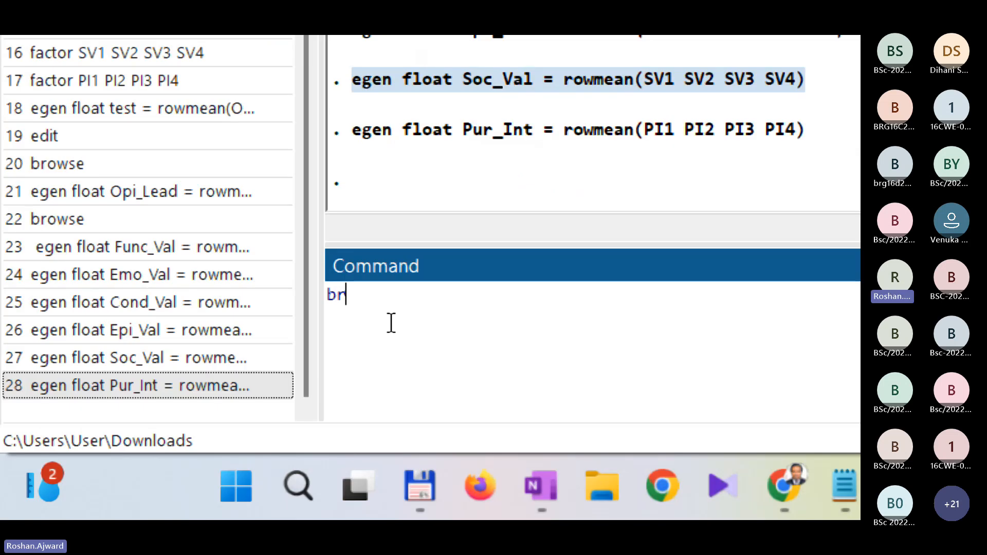
type("owse")
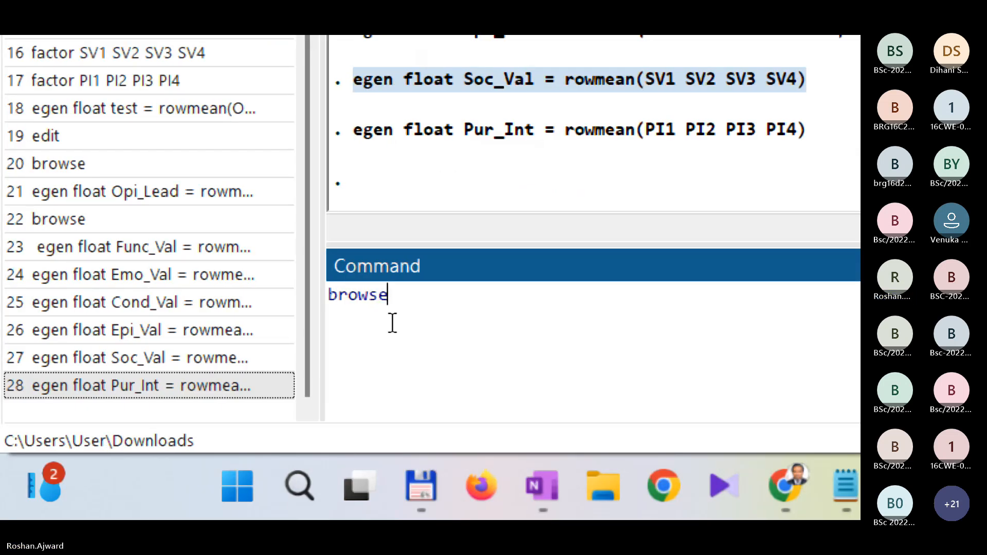
key("Return")
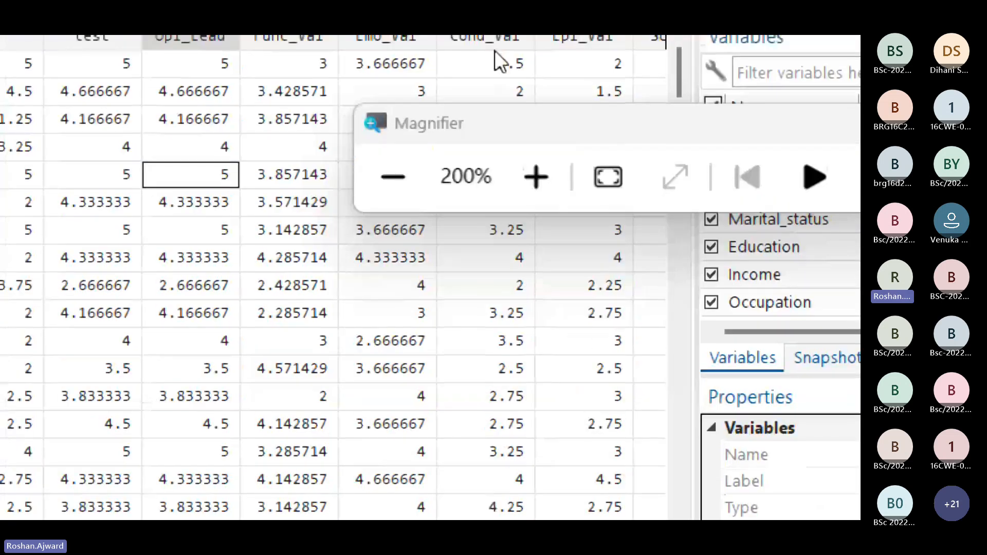
Step: Examine the new construct columns from Func_Val through Pur_Int in the first data row
left_click(266, 132)
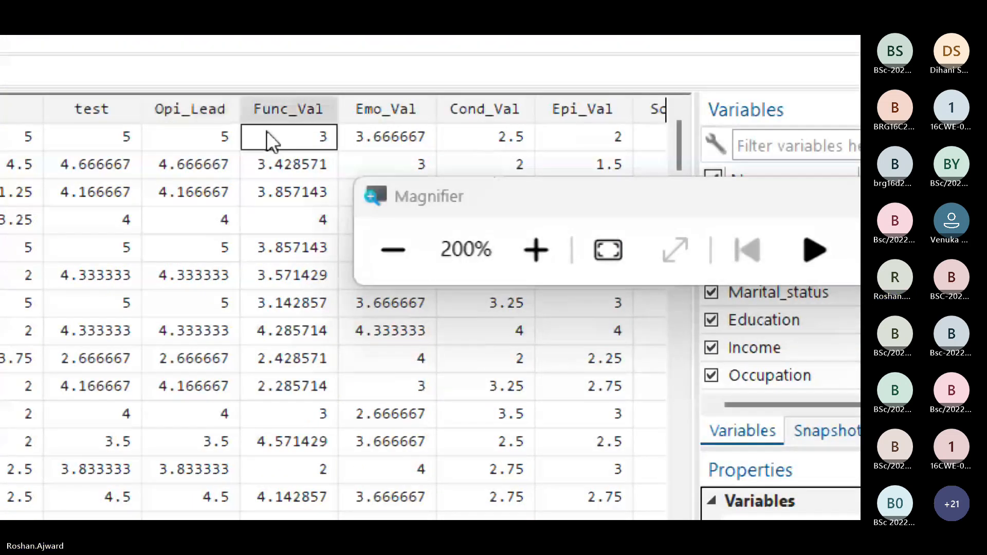
key("Right")
key("Right")
key("Right")
key("Right")
key("Right")
key("Right")
key("Right")
key("Right")
key("Right")
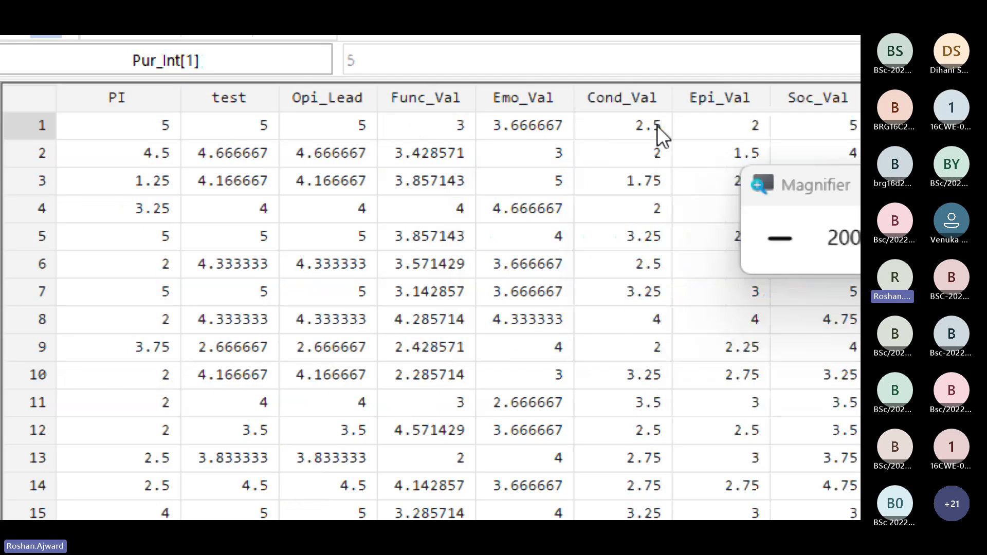
key("Left")
key("Left")
key("Left")
key("Left")
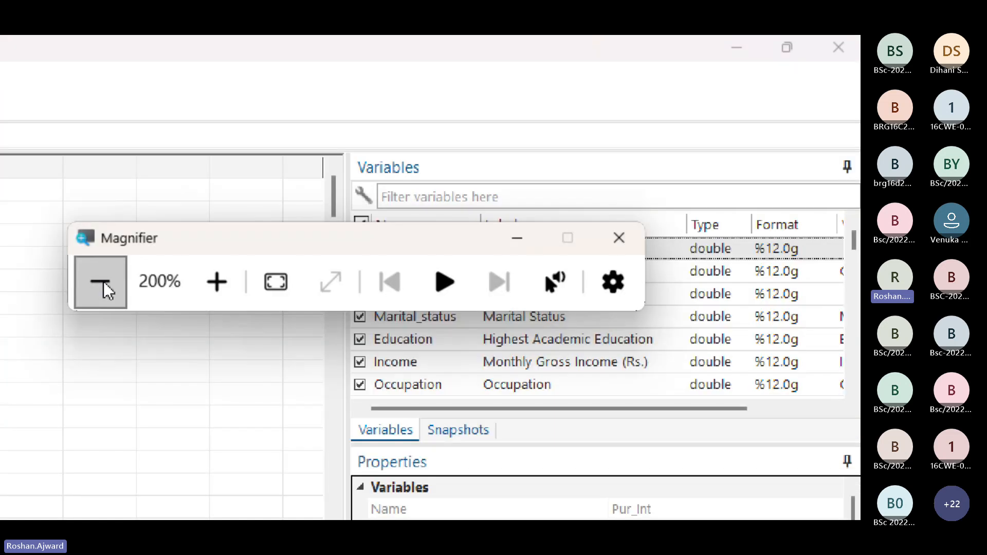
Step: Reduce the screen magnification to 100% and close the data browser
left_click(103, 282)
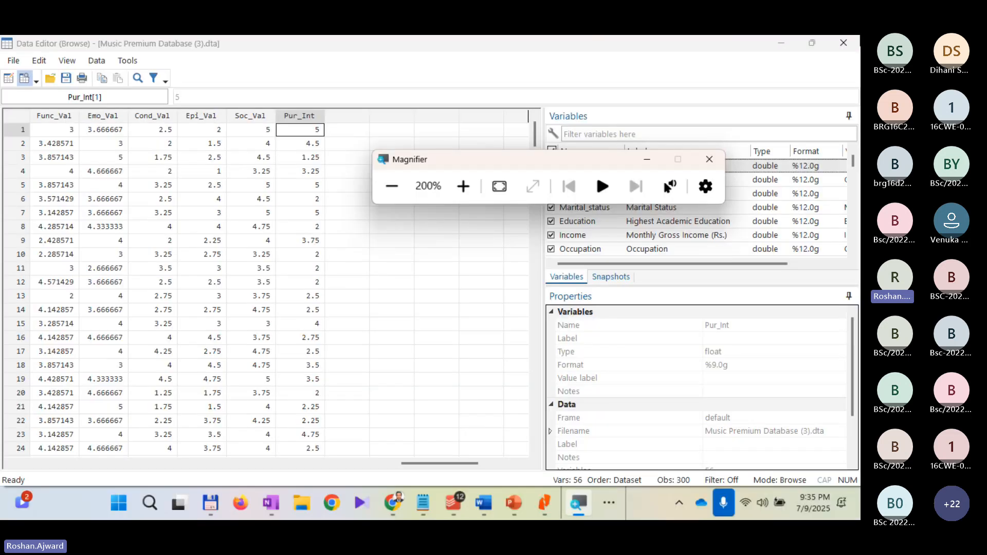
left_click(846, 45)
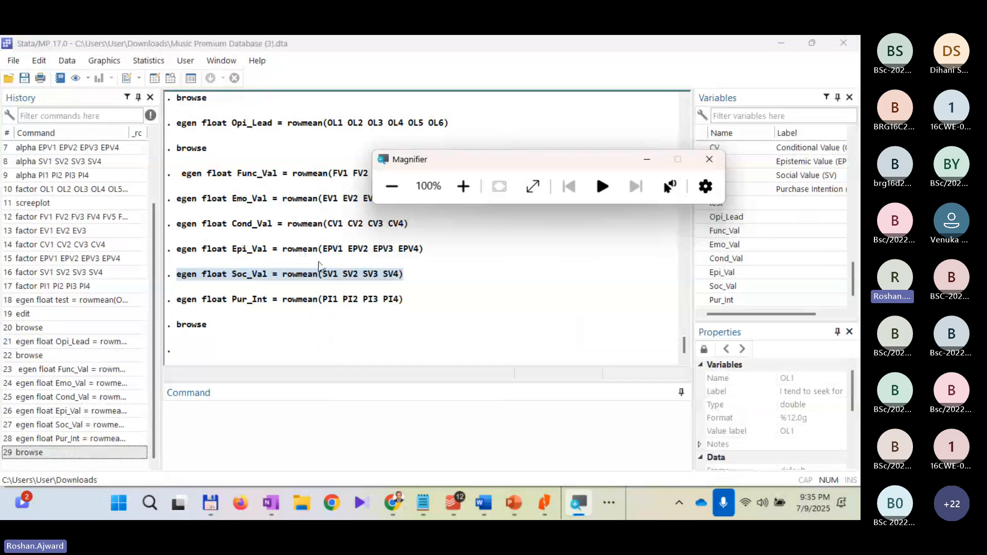
left_click(481, 503)
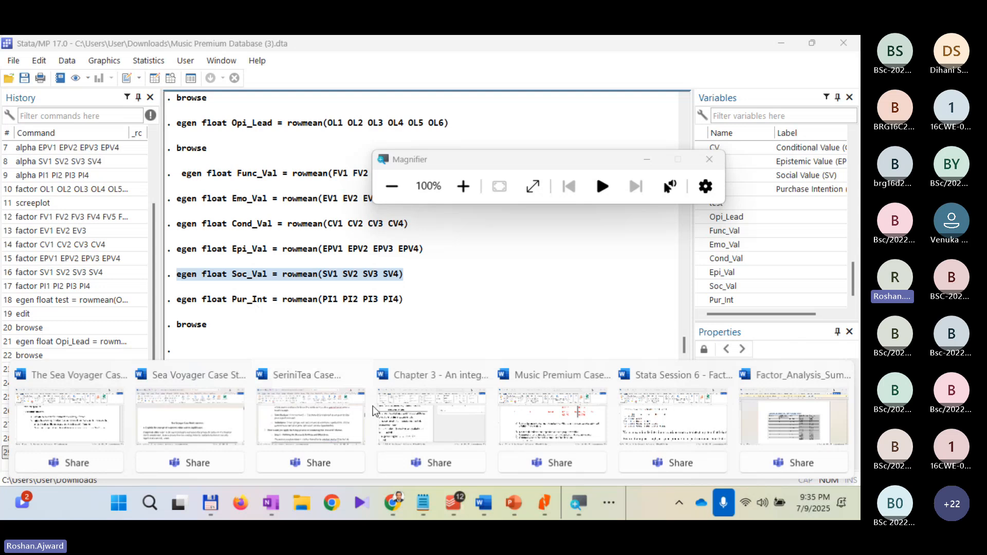
left_click(92, 445)
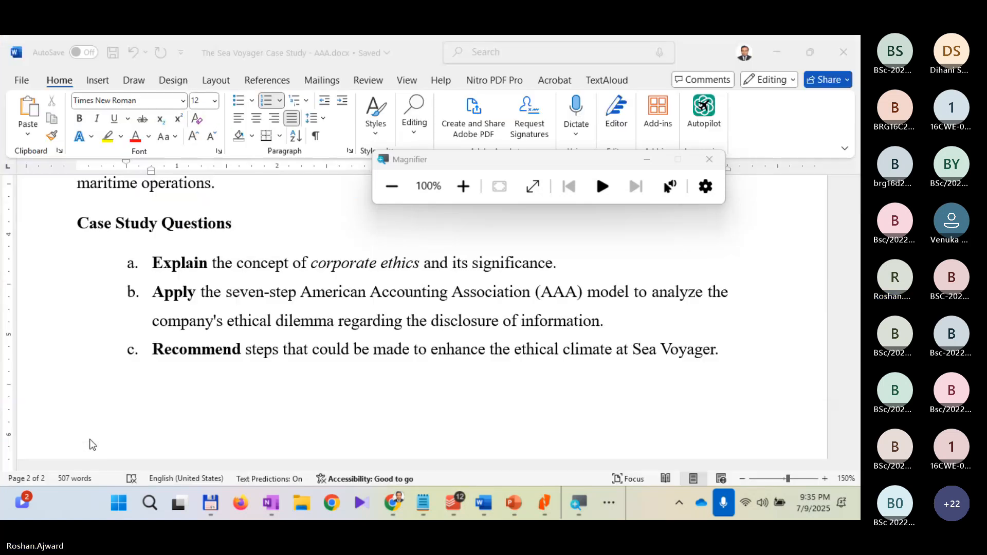
left_click(856, 54)
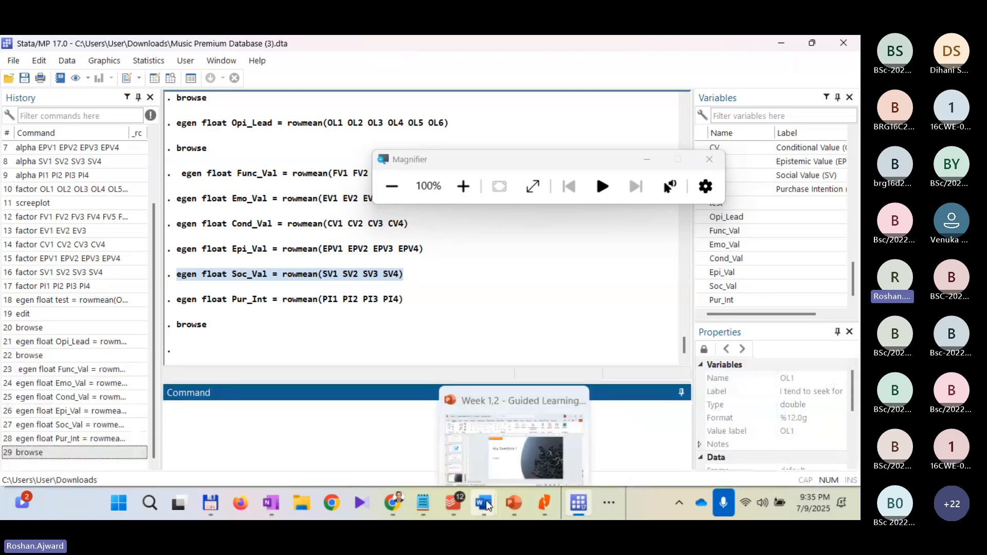
Step: Switch to the Music Premium case study document in Word and locate question e) on creating the variables
mouse_move(486, 500)
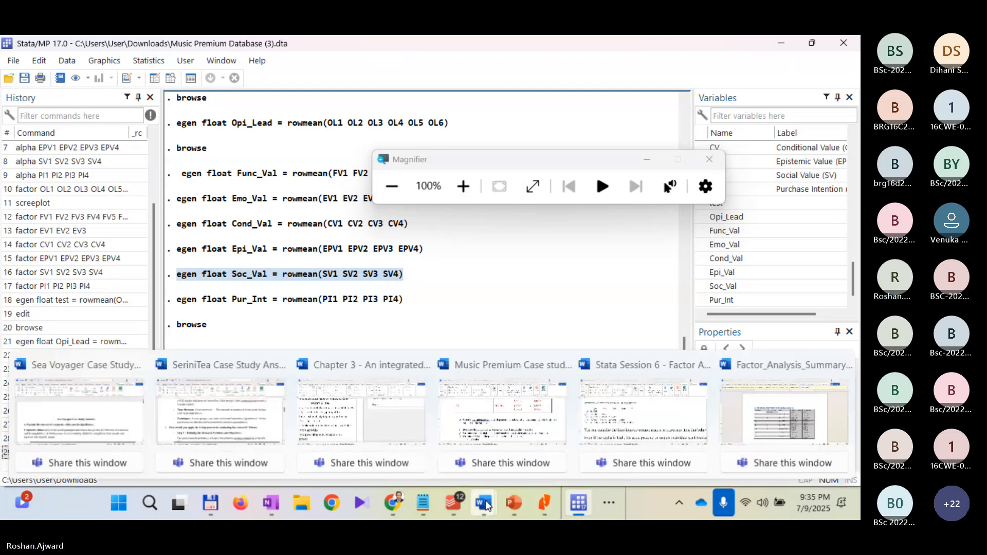
left_click(494, 426)
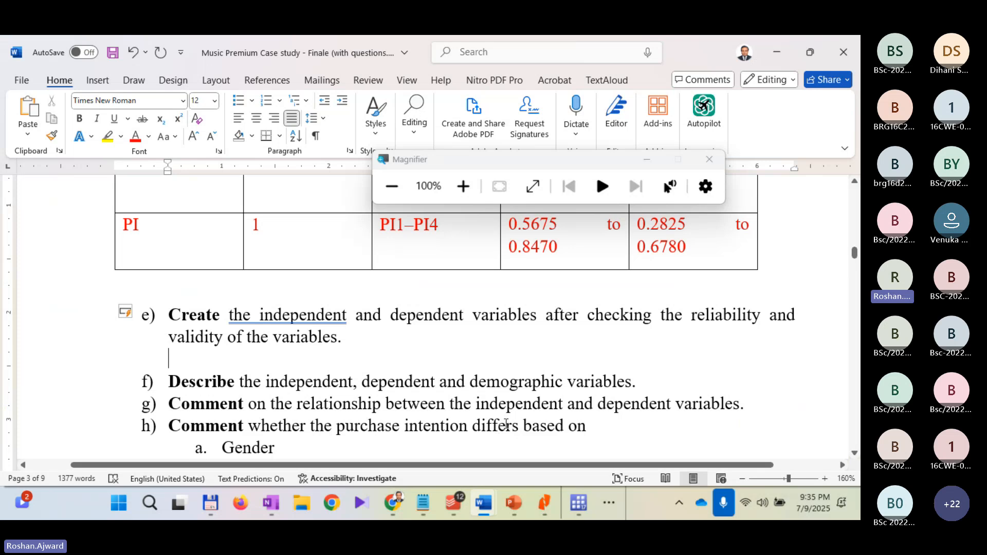
scroll(509, 406, "down", 1)
scroll(512, 391, "up", 4)
scroll(517, 381, "down", 2)
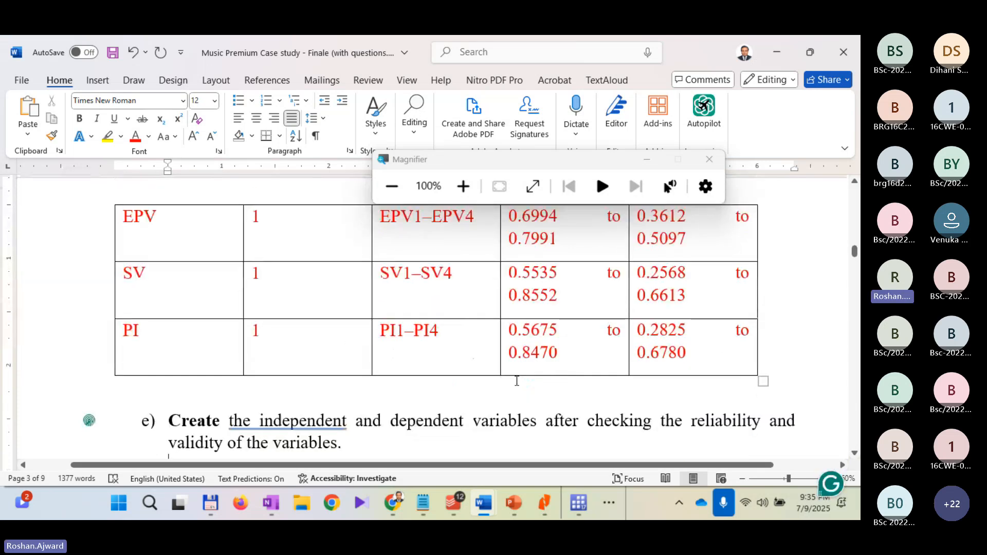
scroll(517, 381, "down", 3)
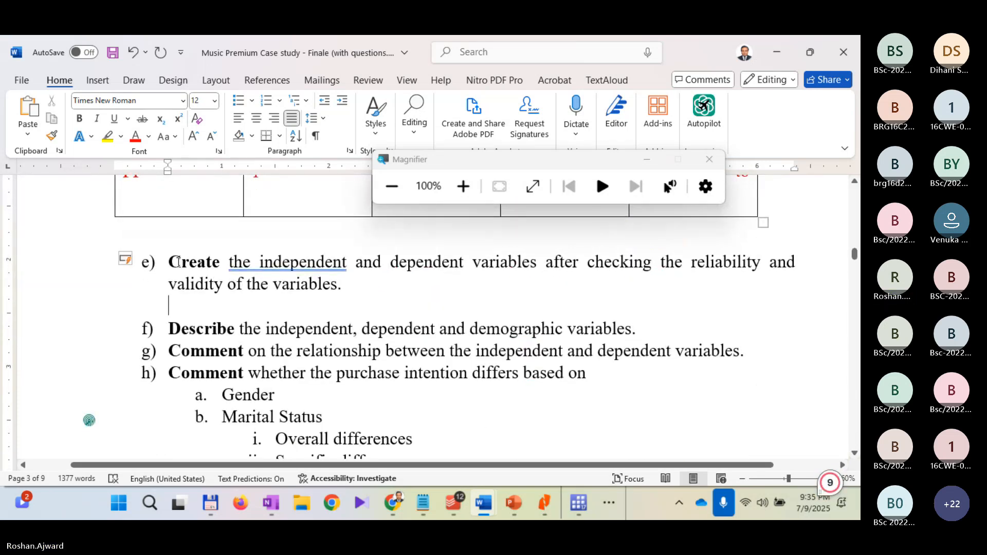
Step: Enter the answer "Done!" on its own line below question e) and color it red
left_click_drag(175, 262, 341, 283)
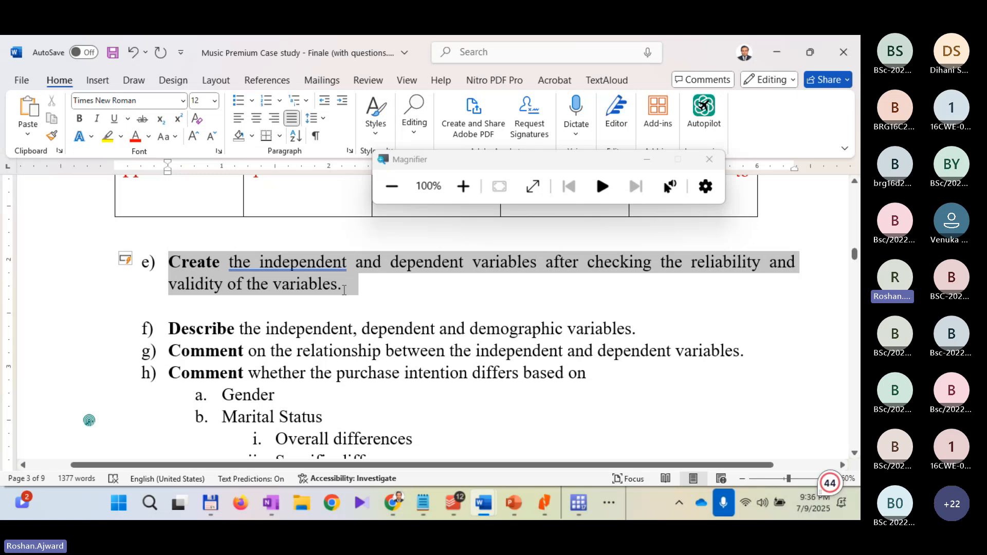
left_click(339, 308)
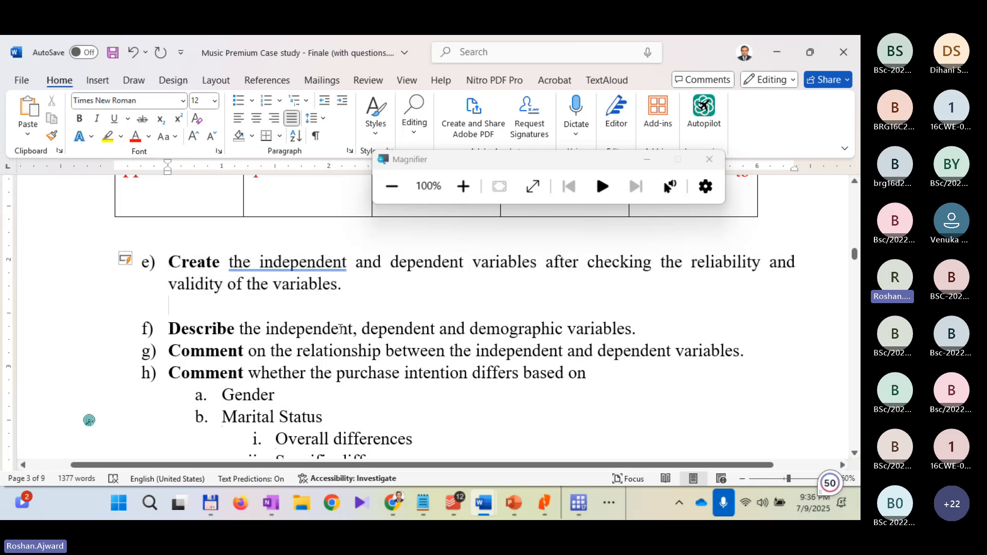
type("Done!")
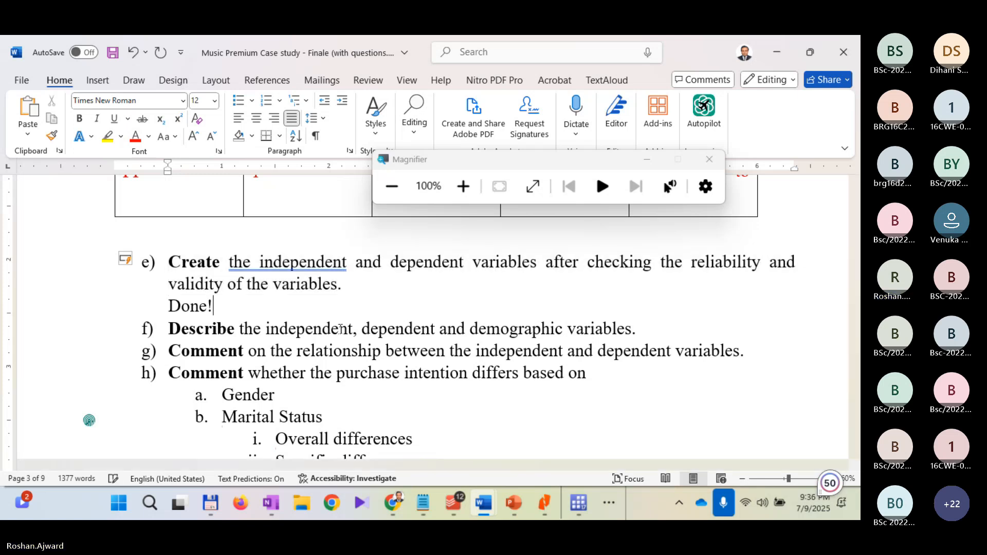
key("Return")
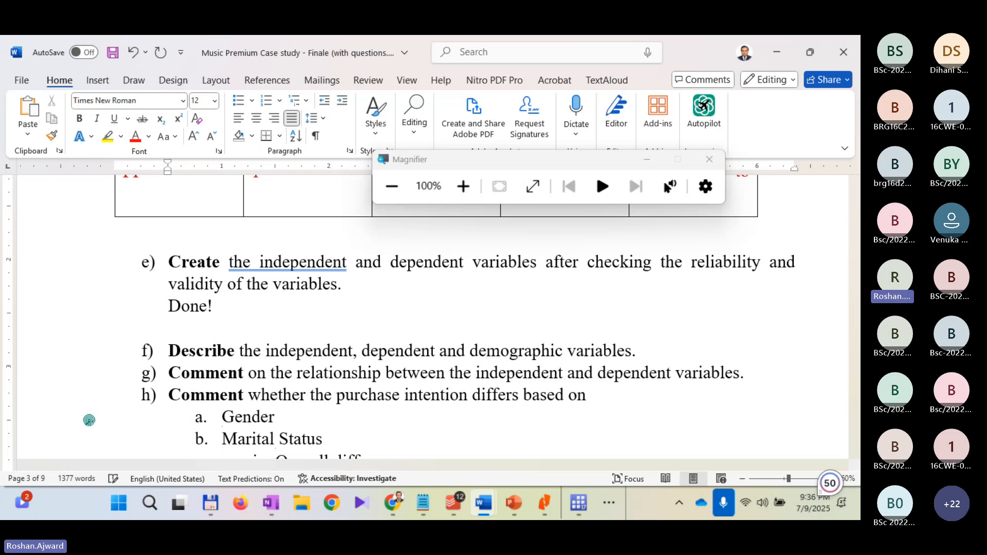
key("shift+Up")
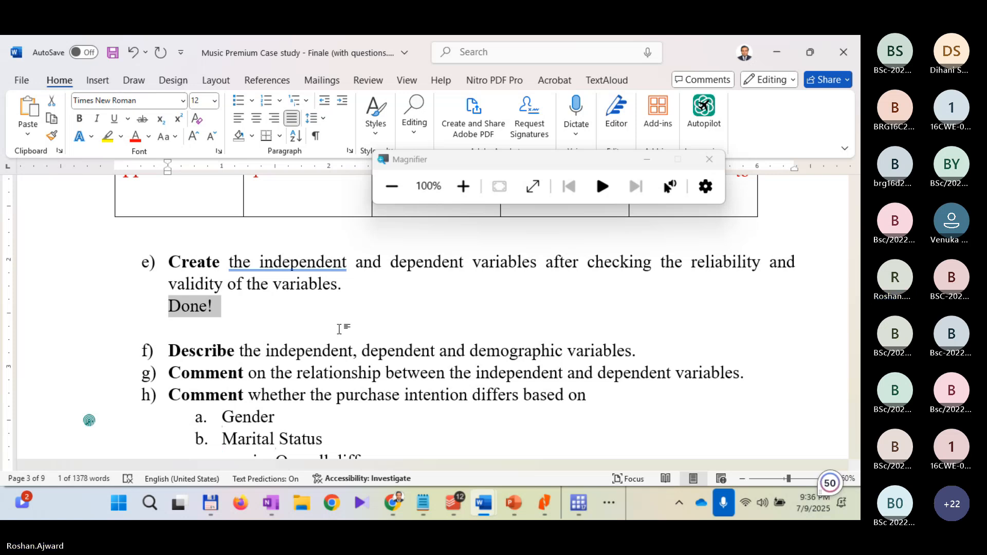
left_click(135, 136)
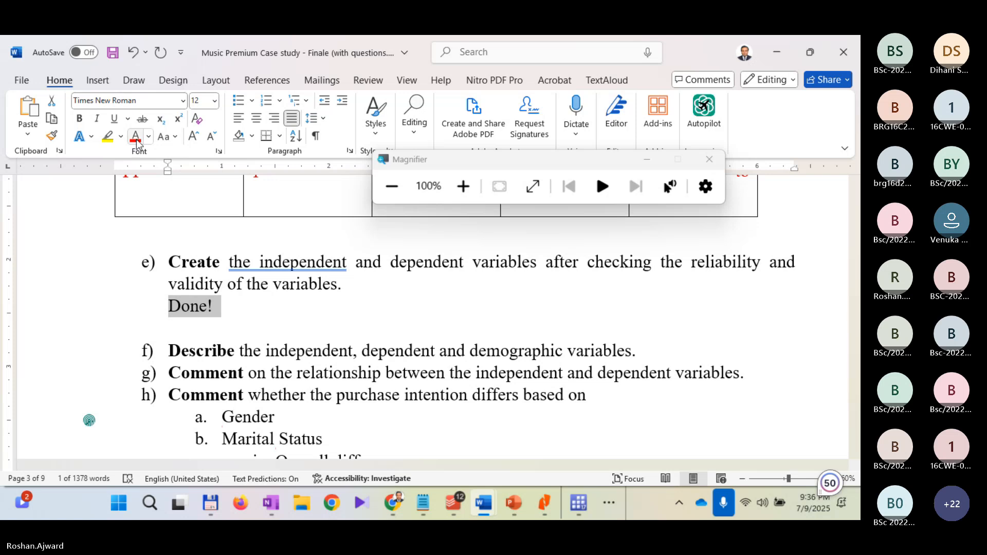
left_click(355, 390)
Step: Add an unnumbered blank answer line below question f) on describing the variables
scroll(436, 365, "up", 3)
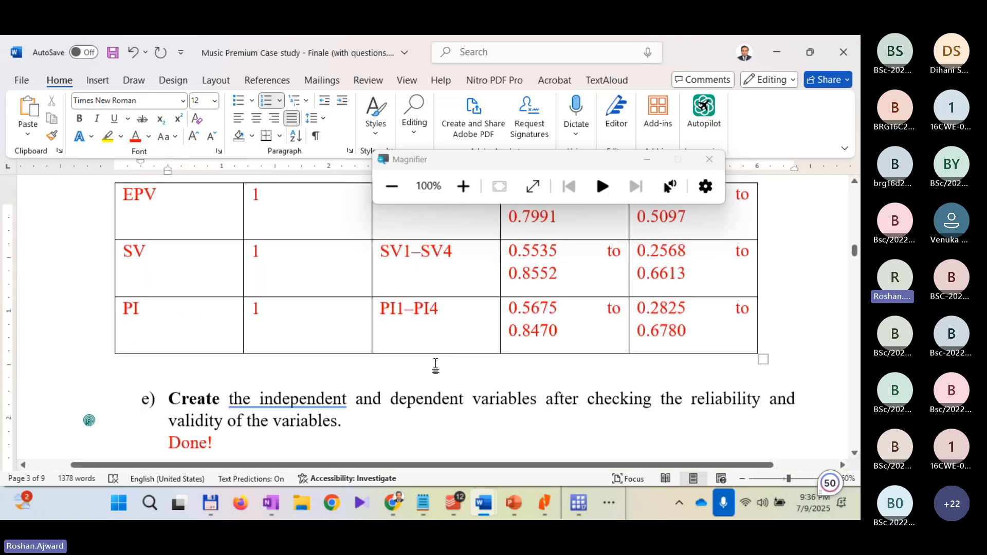
scroll(435, 365, "down", 5)
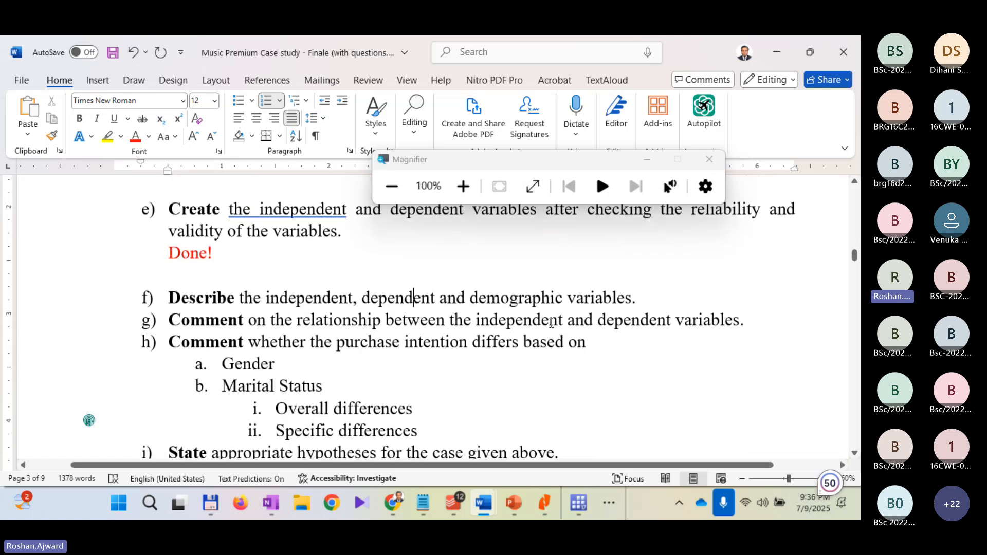
left_click(705, 304)
key("Return")
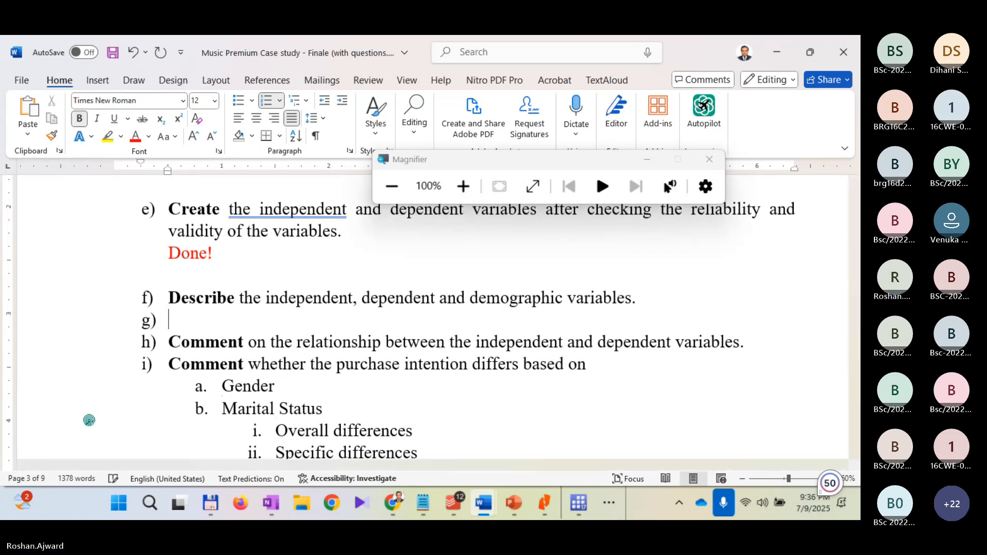
key("BackSpace")
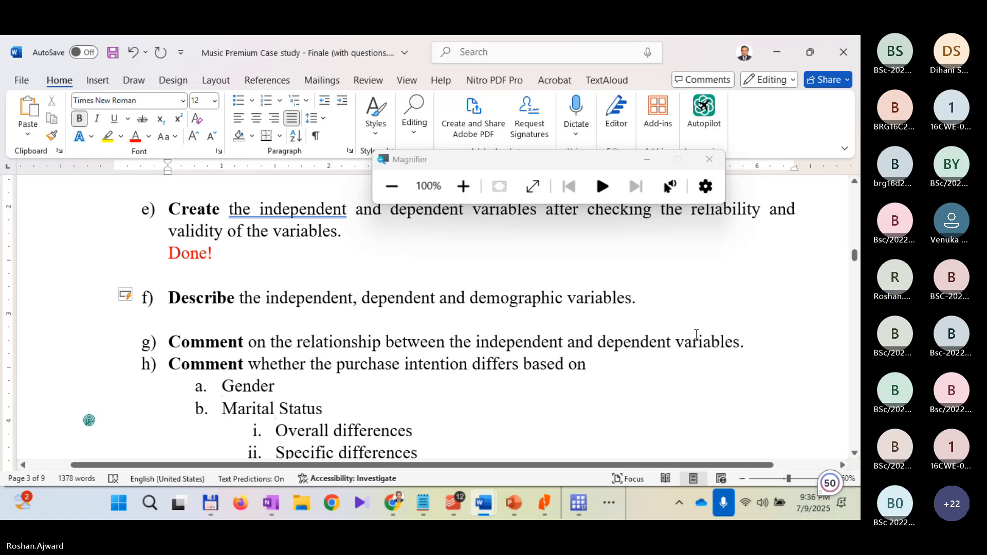
Step: Review the demographic questions in Section (A) of the questionnaire, including gender, age and marital status
scroll(696, 336, "down", 3)
scroll(696, 336, "down", 10)
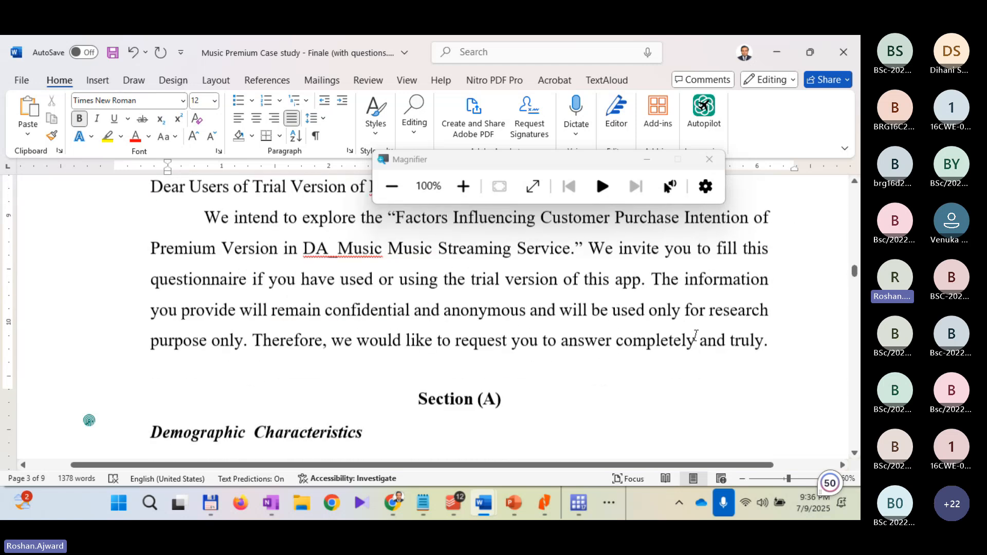
scroll(696, 336, "down", 3)
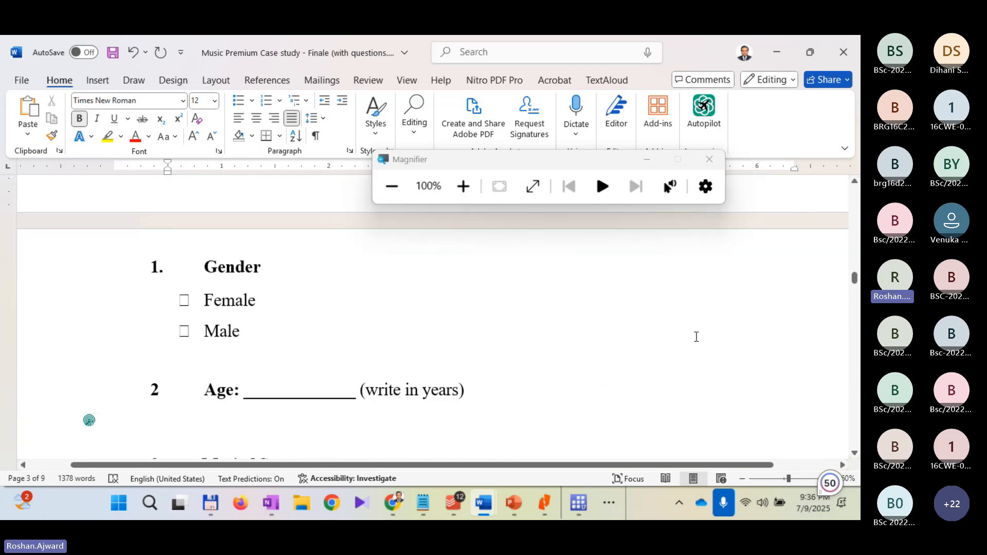
scroll(696, 337, "down", 3)
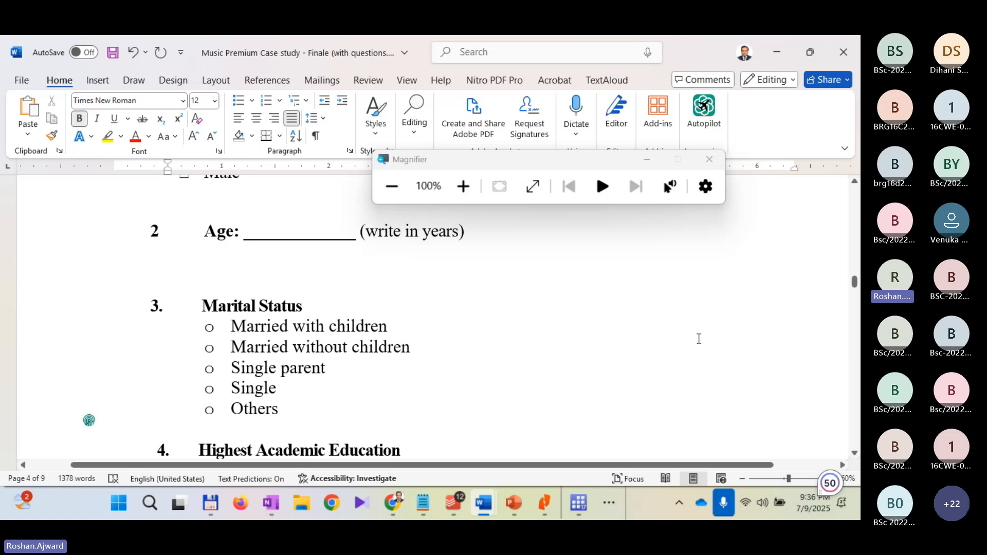
scroll(699, 339, "down", 2)
scroll(698, 339, "up", 8)
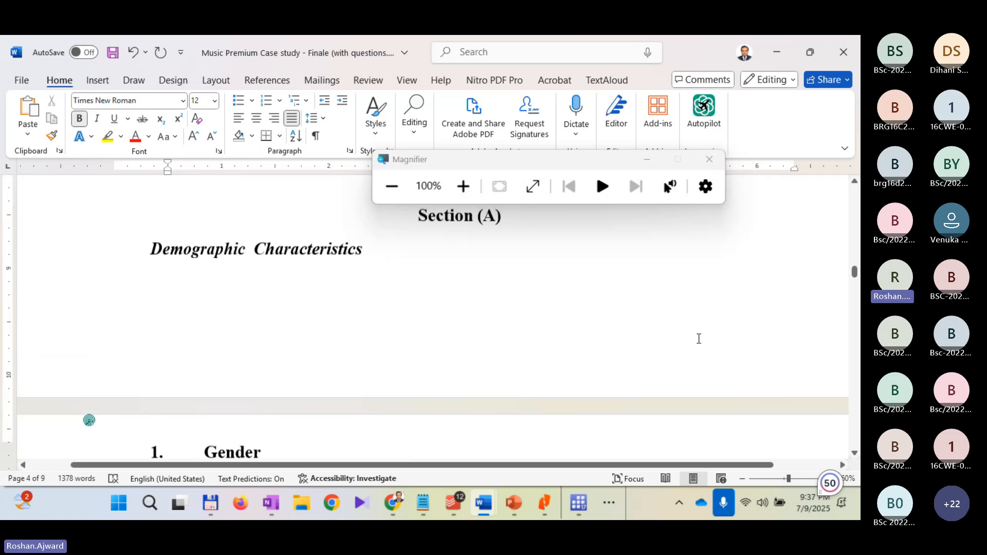
scroll(698, 339, "up", 15)
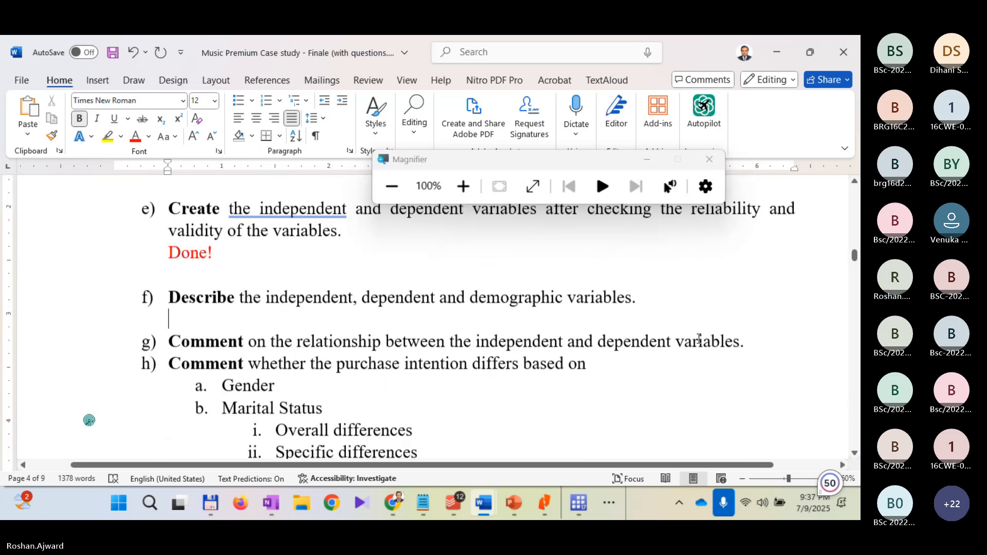
Step: Add three more blank lines below question f) and place the cursor within the blank answer space
key("Return")
key("Return")
key("Return")
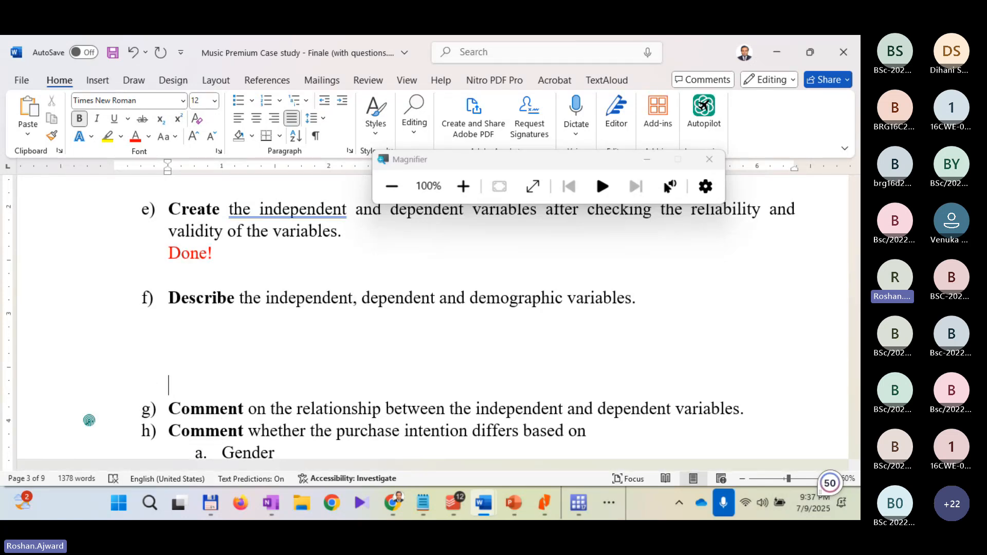
left_click(169, 351)
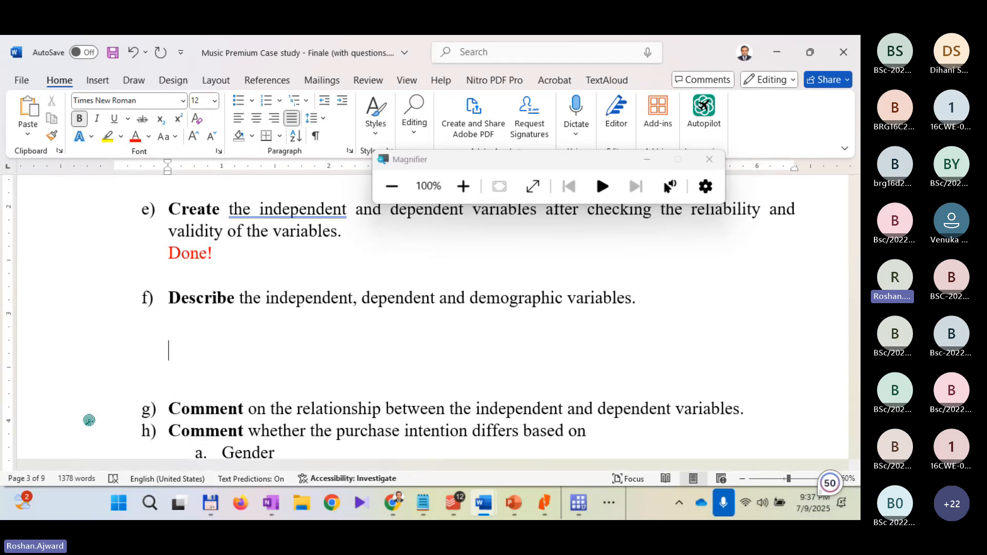
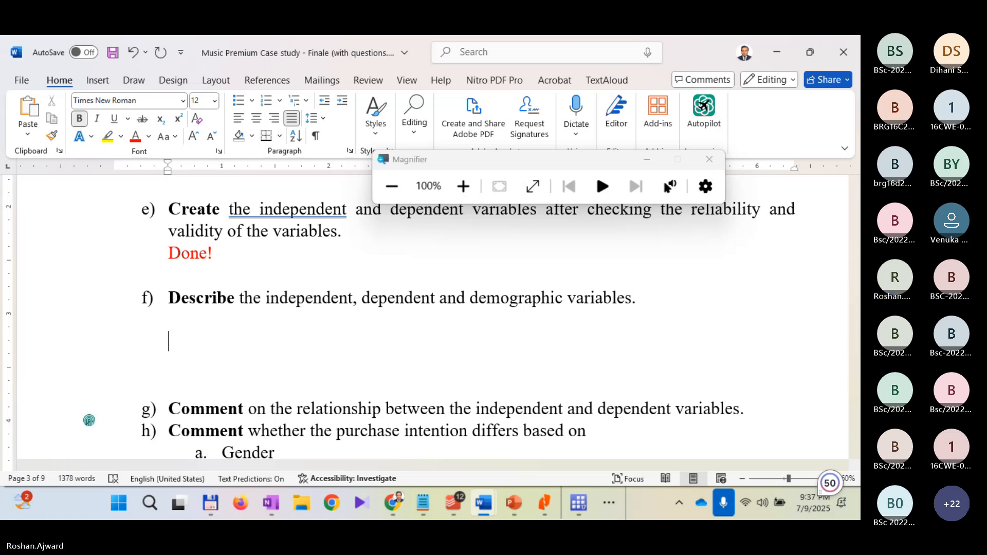
Step: Switch to Stata, magnify the screen to 200% and move the Magnifier window clear of the statistics commands
mouse_move(586, 501)
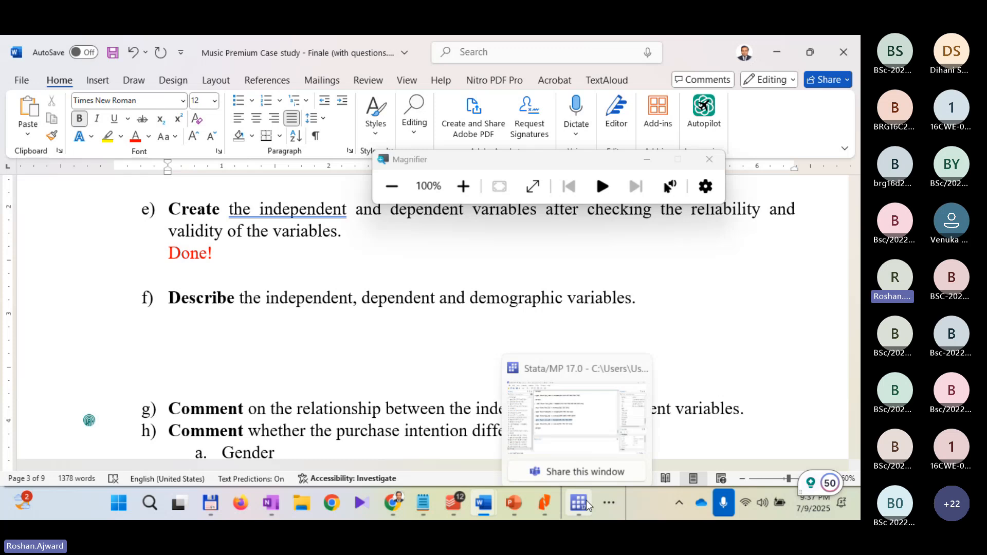
left_click(565, 432)
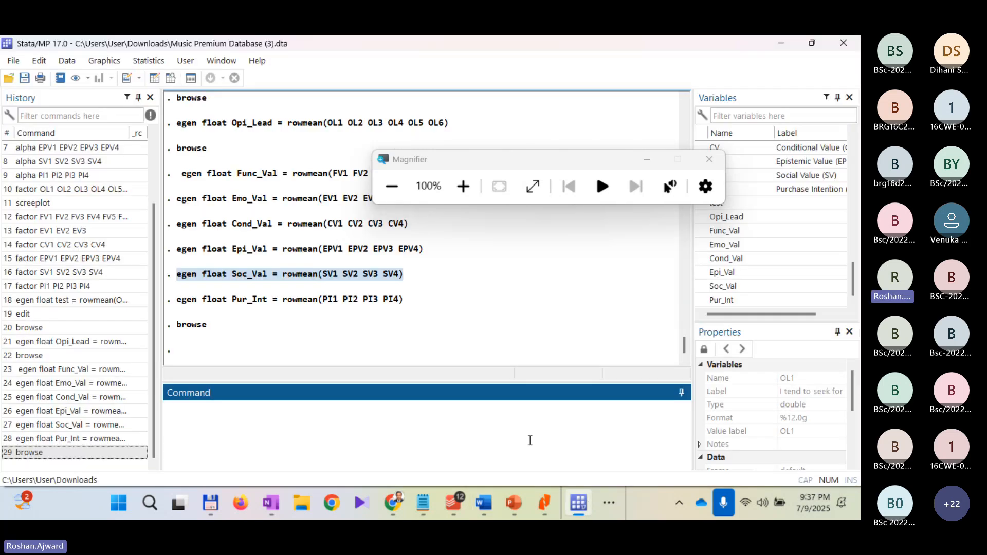
left_click(463, 186)
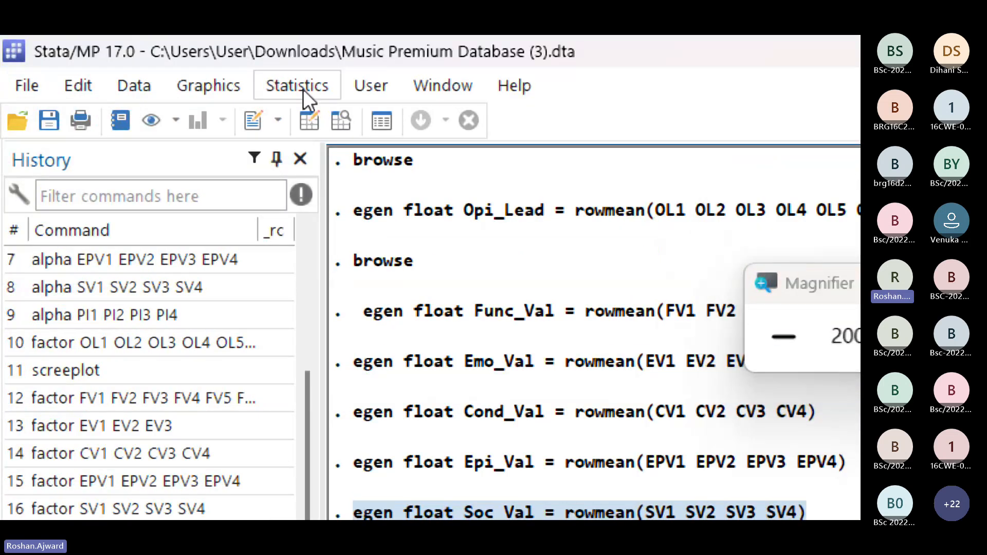
left_click(304, 88)
mouse_move(540, 121)
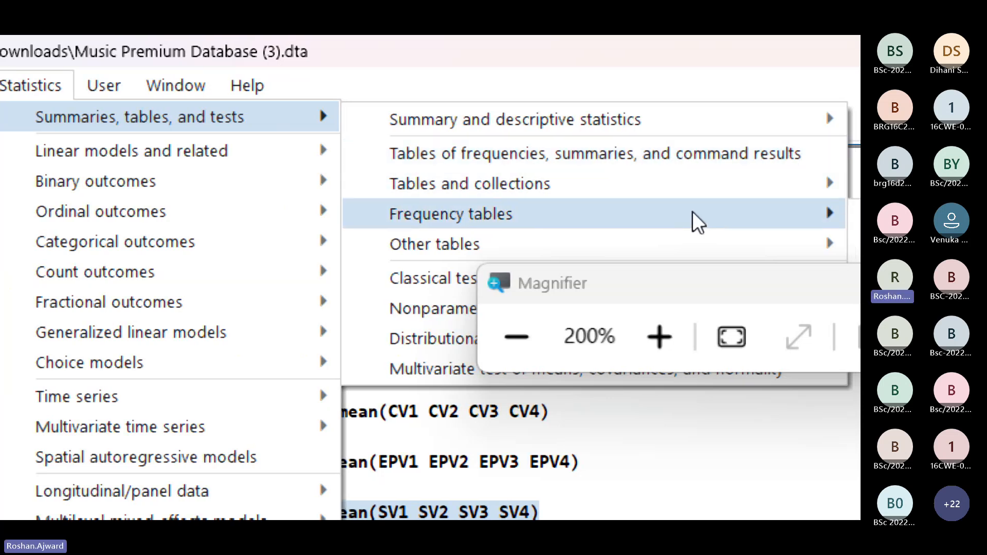
mouse_move(696, 221)
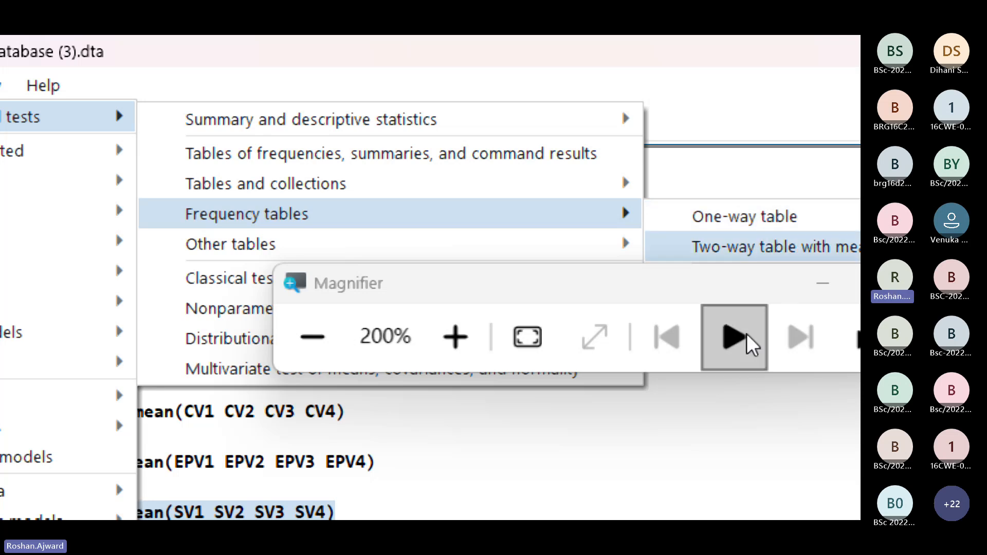
left_click_drag(740, 288, 741, 472)
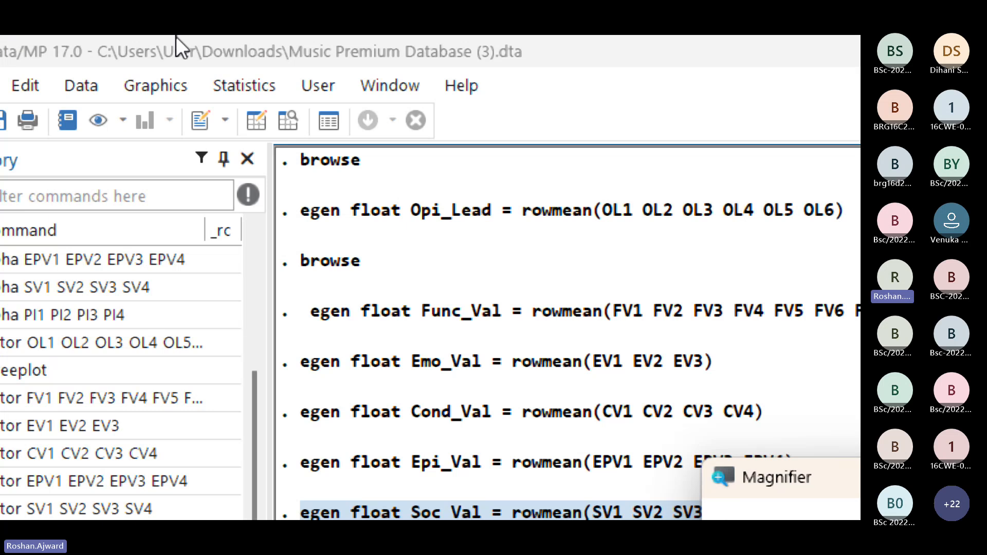
Step: Create a one-way frequency table for the categorical variable Gender, treating missing values like other values
left_click(254, 89)
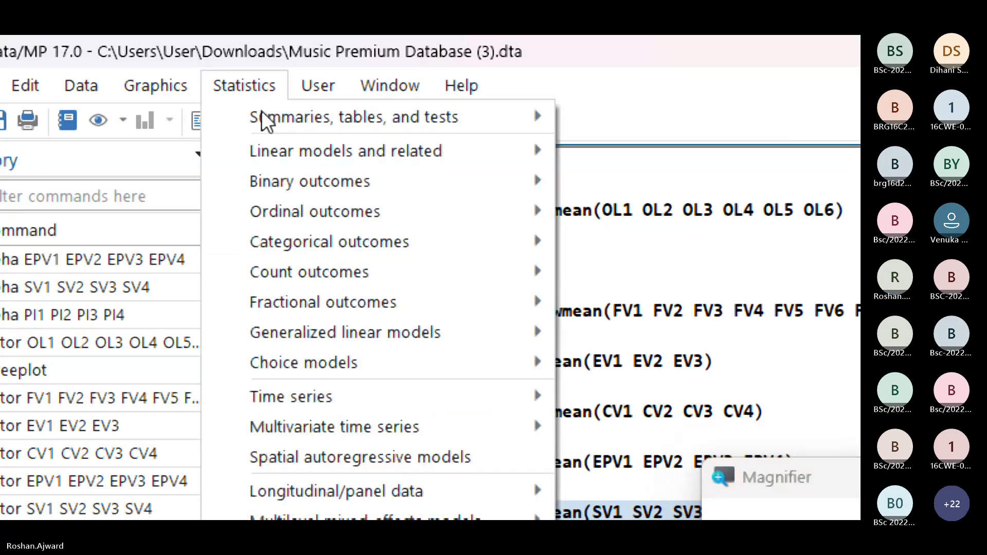
mouse_move(257, 115)
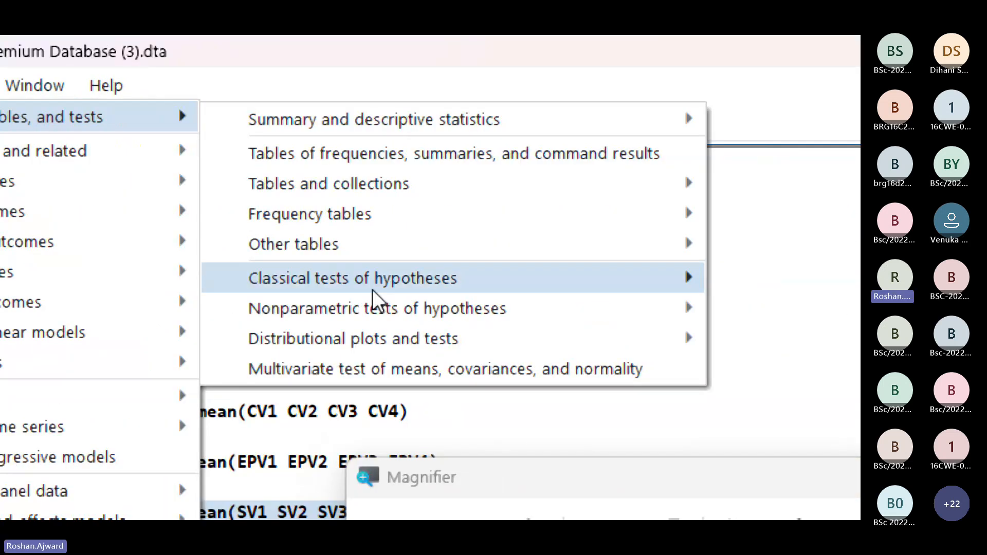
mouse_move(550, 247)
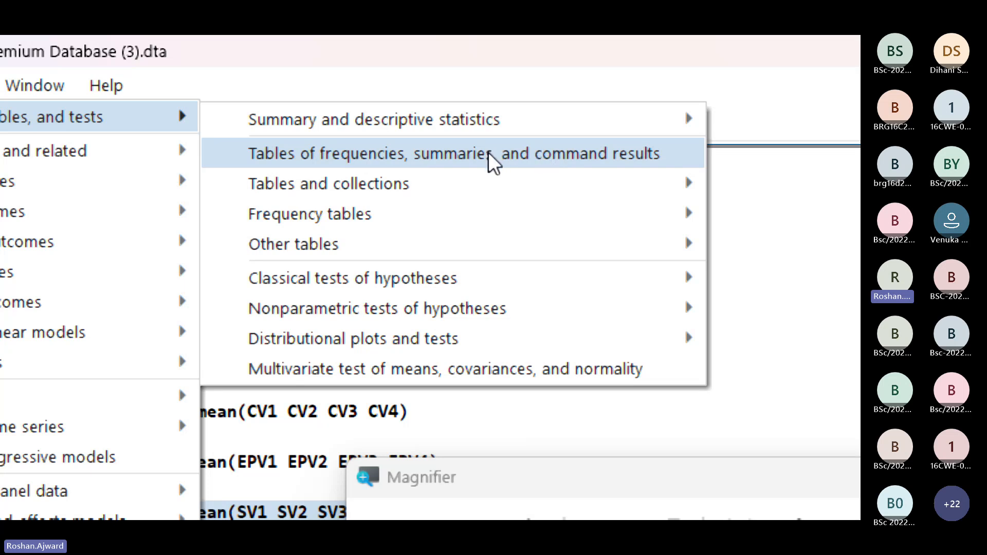
mouse_move(498, 194)
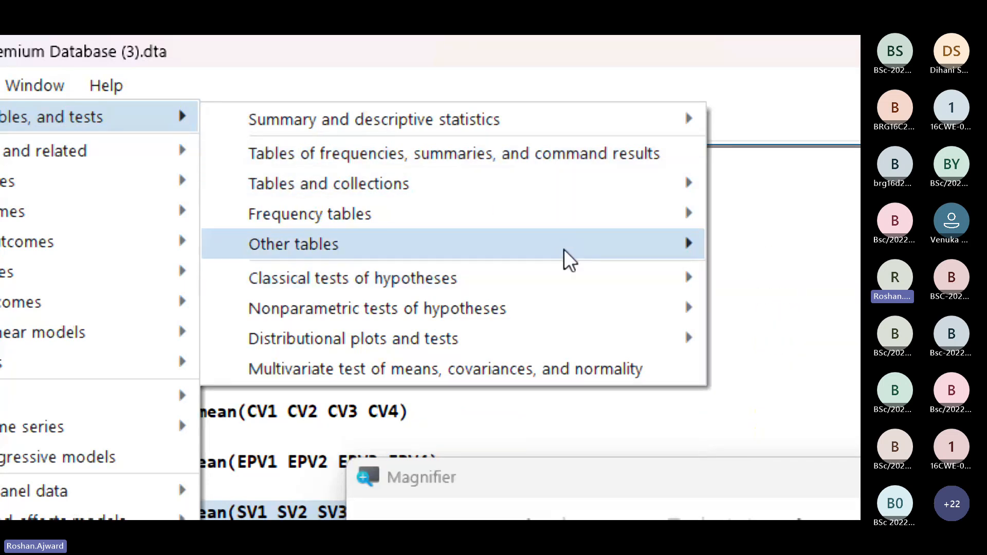
mouse_move(512, 231)
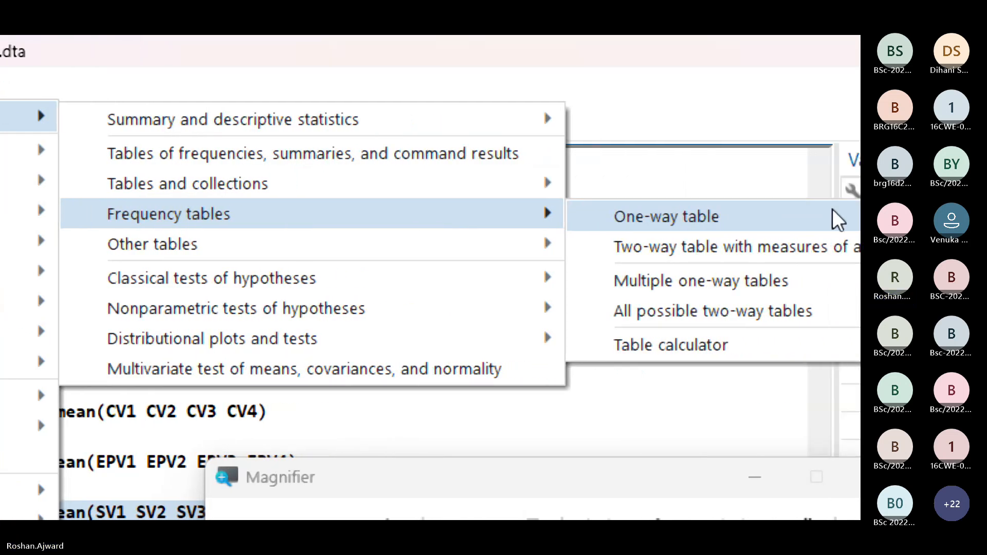
left_click(676, 225)
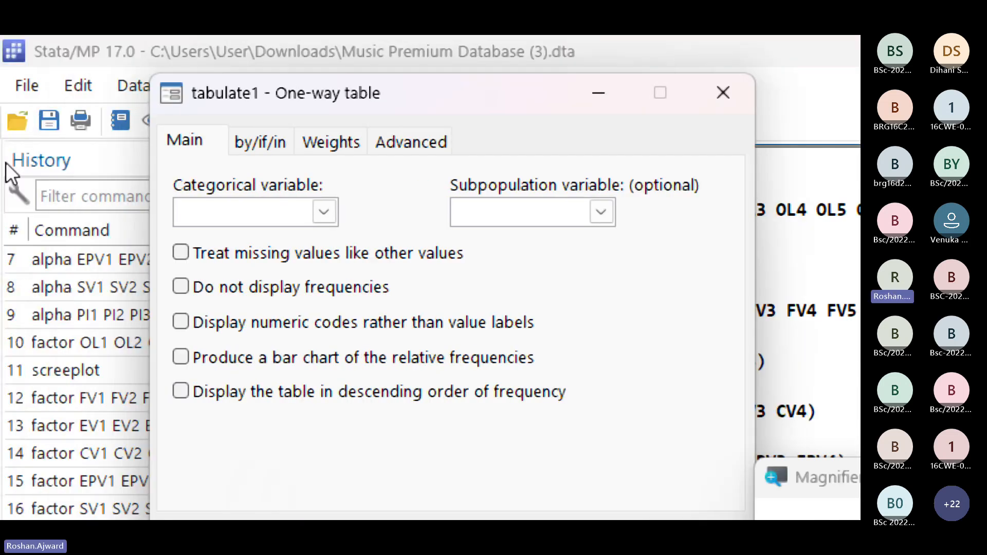
left_click(320, 212)
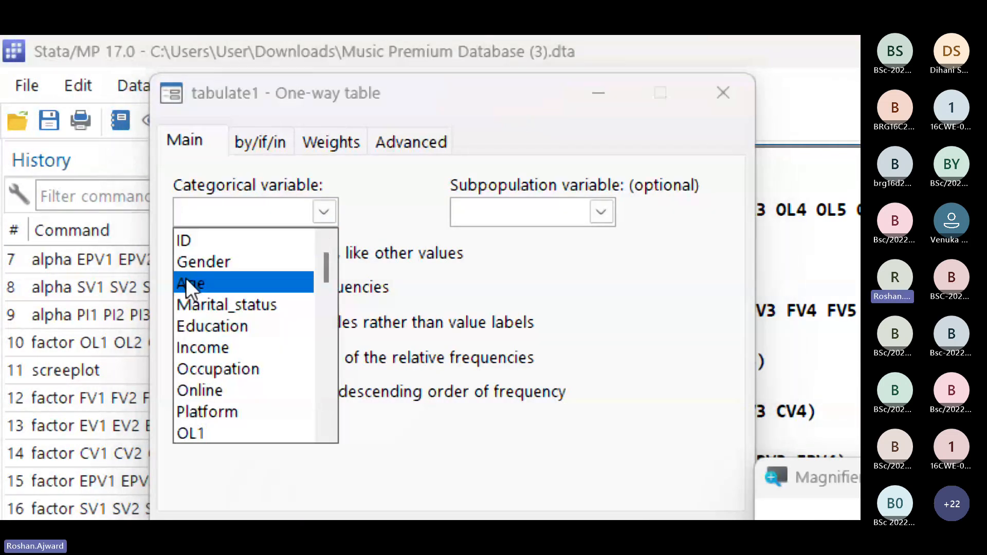
left_click(203, 264)
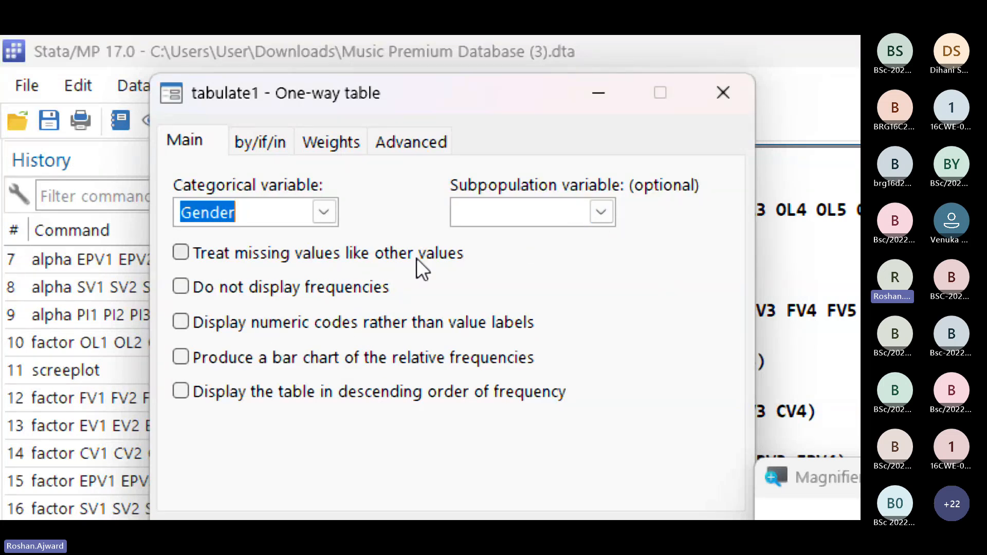
left_click(180, 257)
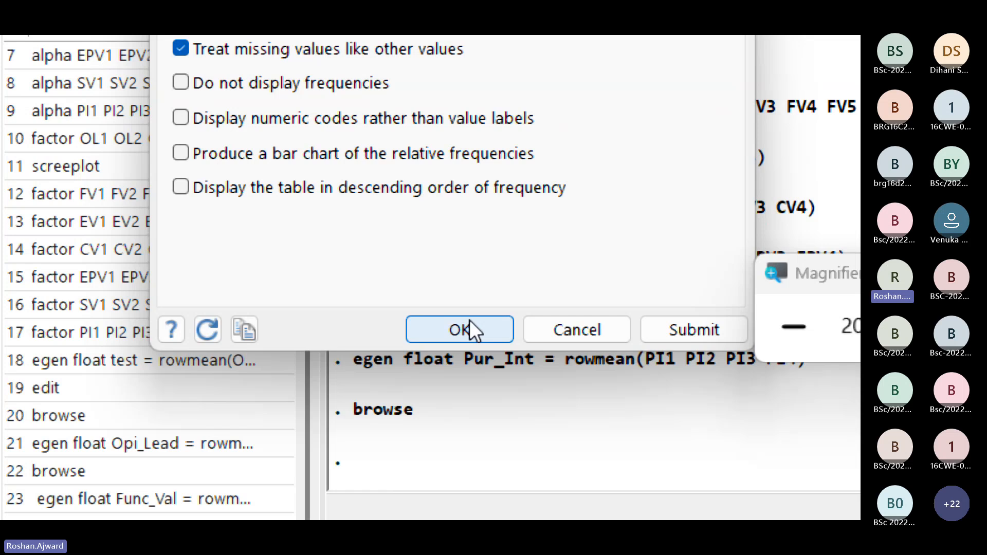
left_click(470, 325)
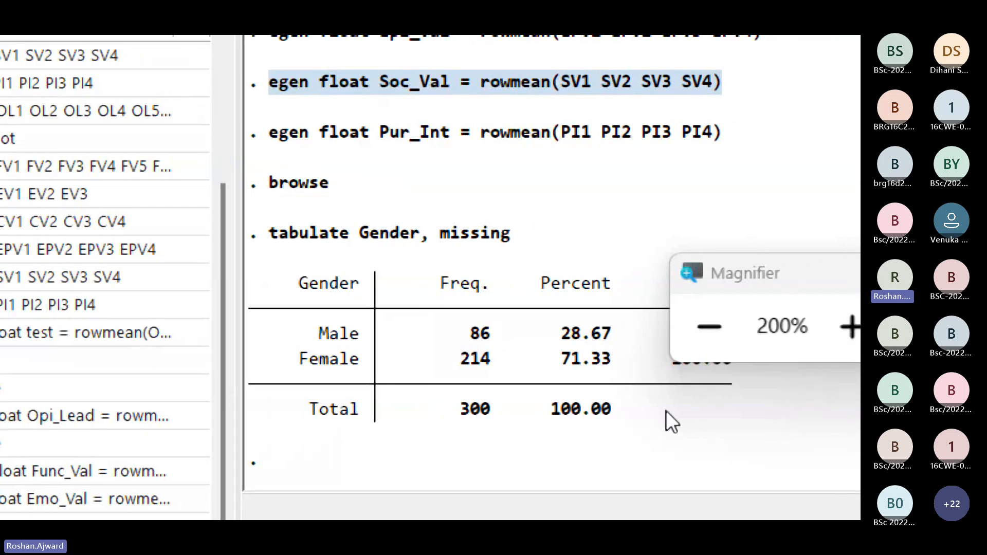
Step: Select the whole Gender frequency table in the results, from header to Total row, and copy it as a table
left_click_drag(721, 268, 798, 200)
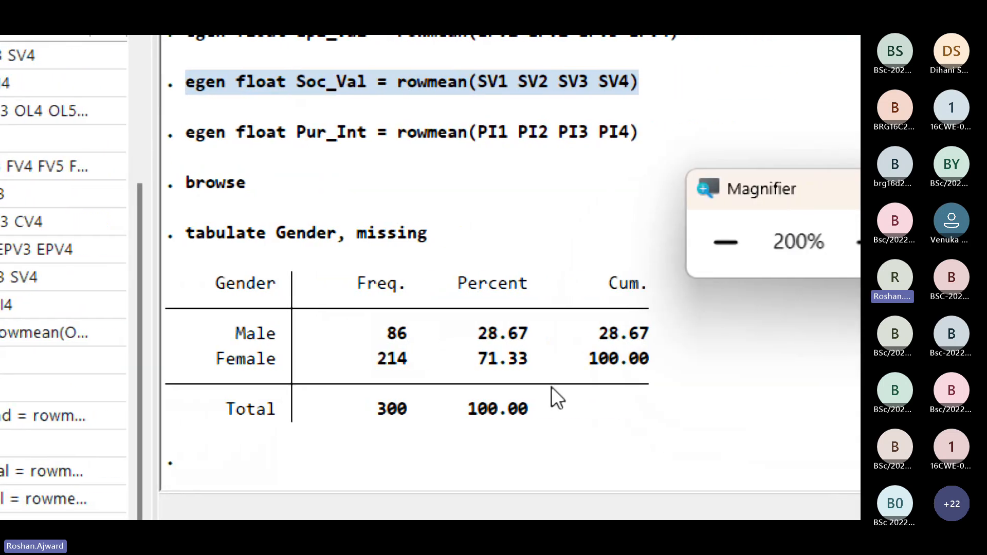
left_click_drag(662, 408, 112, 312)
left_click(574, 406)
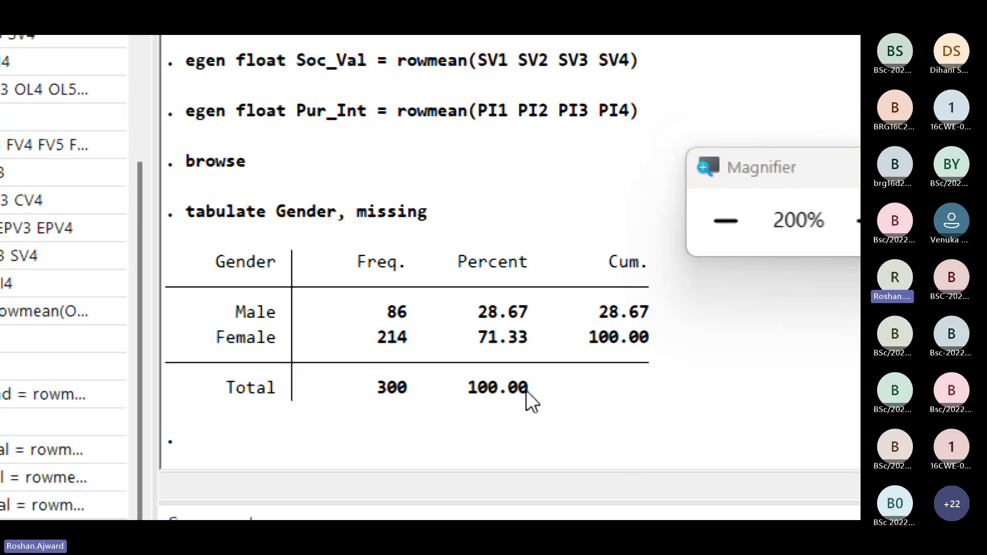
left_click_drag(527, 391, 162, 269)
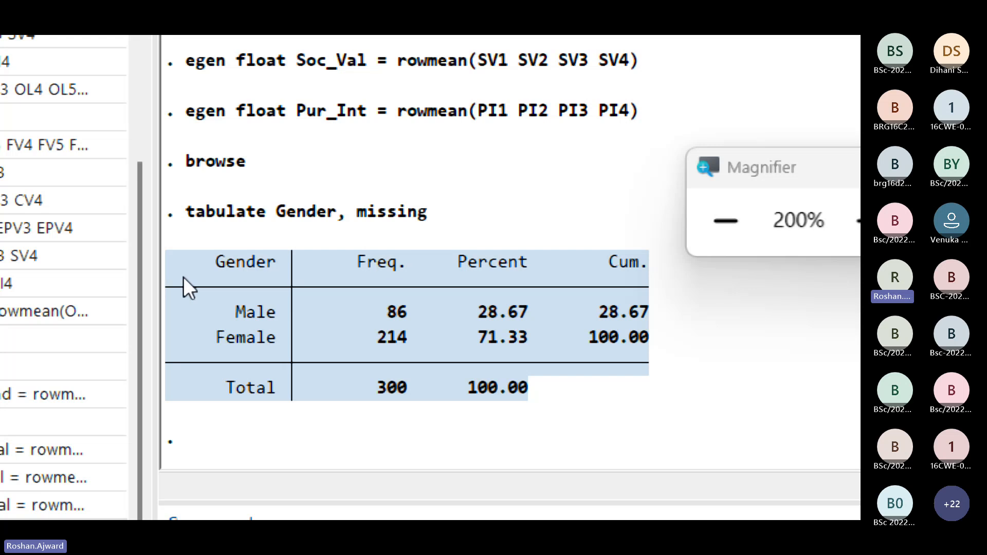
right_click(217, 267)
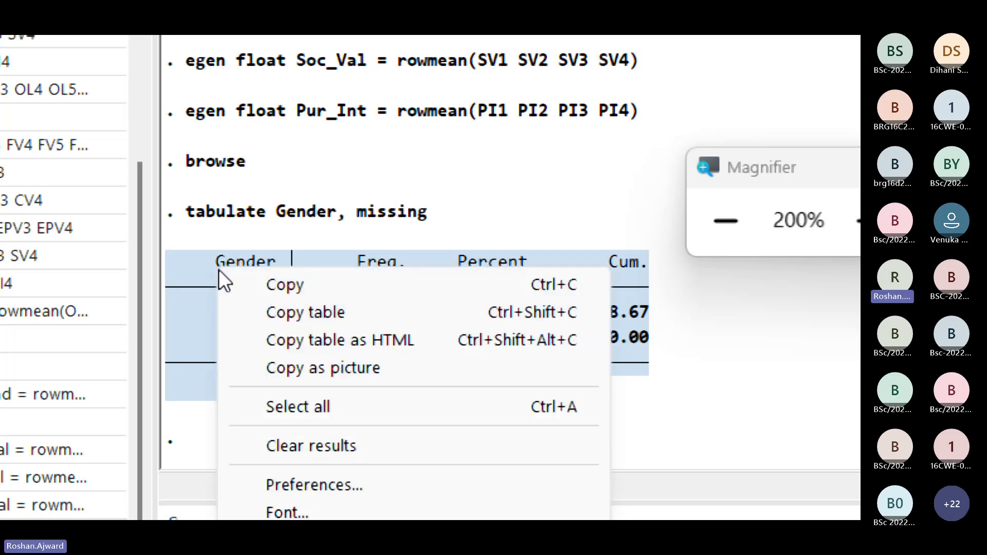
left_click(270, 314)
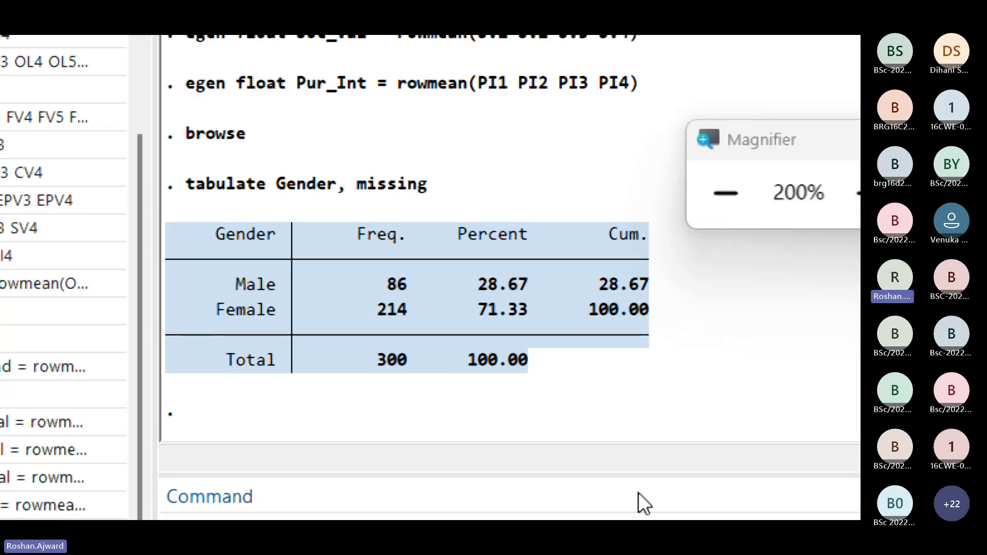
Step: Switch to Word, close the protected Factor_Analysis_Summary.docx and bring up the Music Premium Case study document
key("alt+Tab")
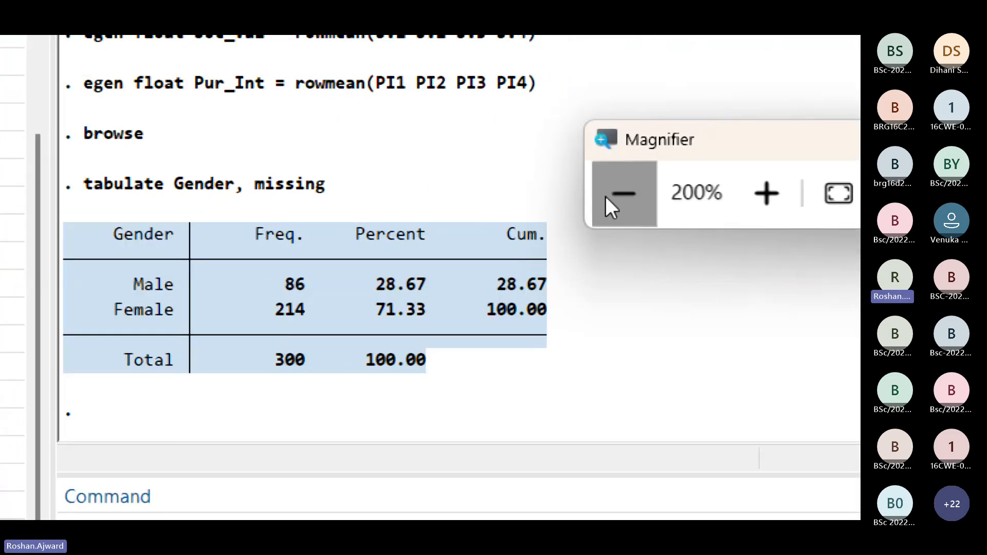
left_click(606, 197)
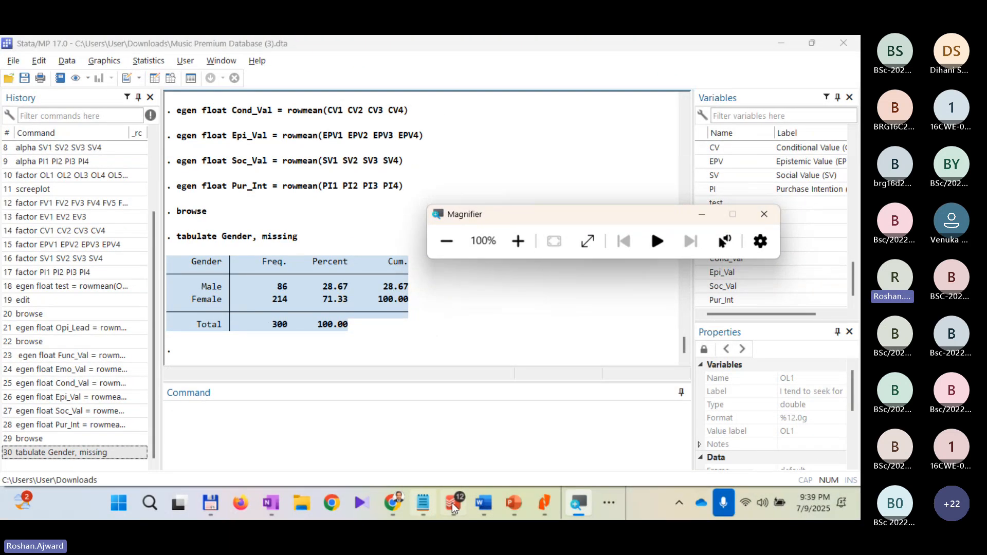
left_click(483, 503)
left_click(754, 424)
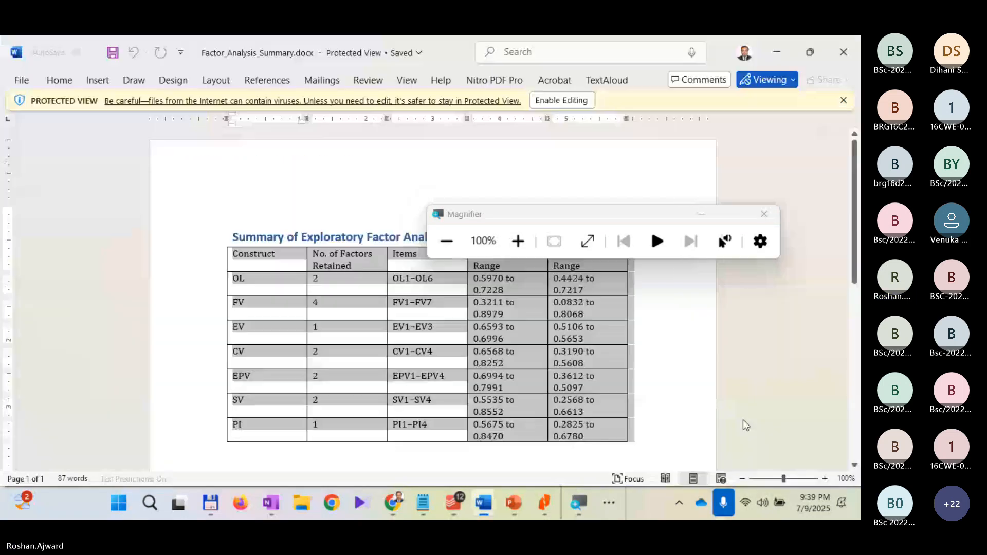
left_click(838, 54)
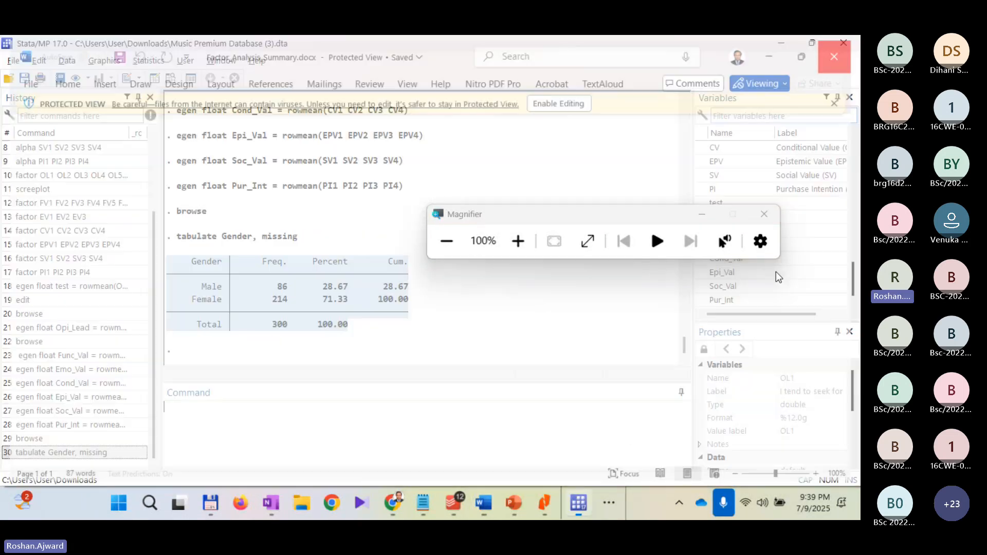
left_click(477, 501)
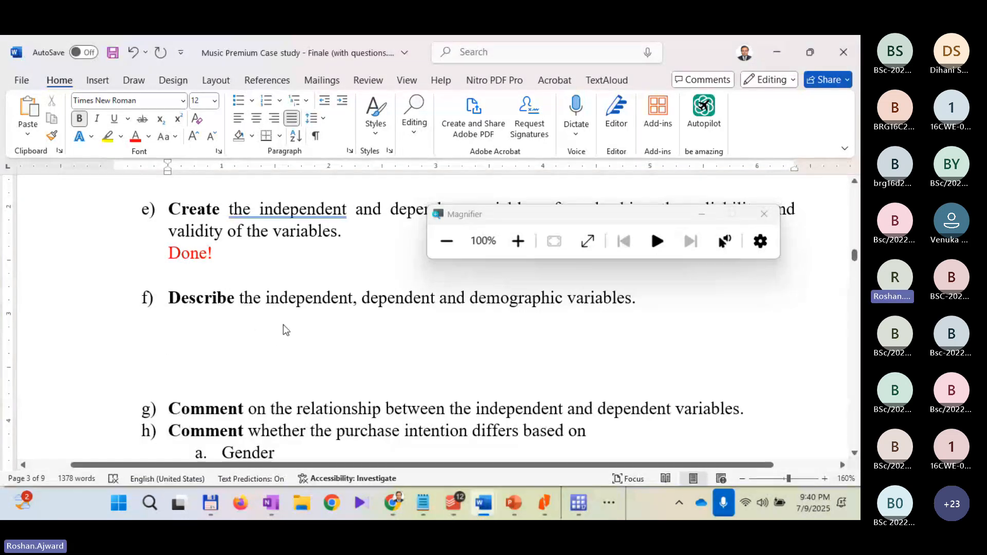
Step: Try pasting the copied Gender table into the answer space below question f), and delete the pasted text
left_click(283, 326)
key("ctrl+v")
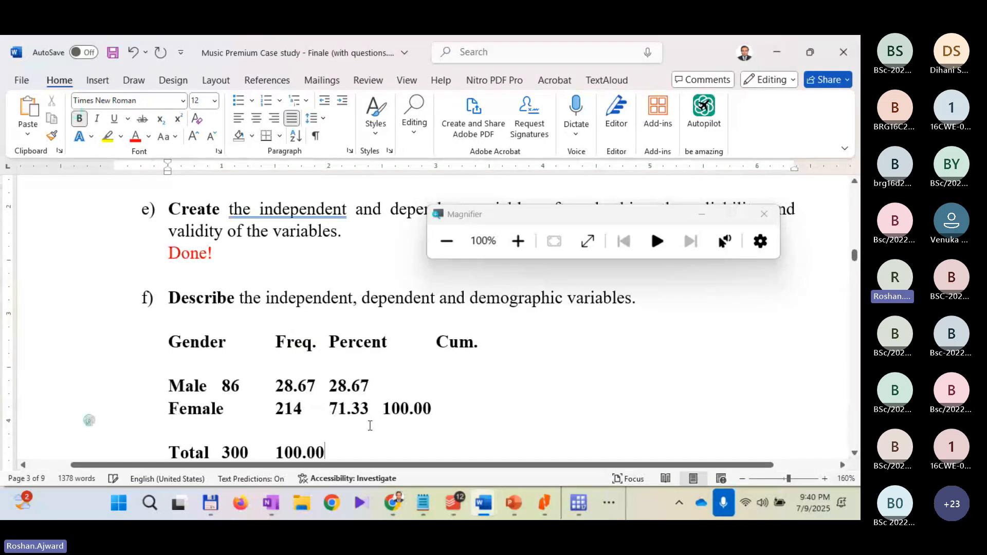
scroll(214, 341, "down", 1)
left_click_drag(168, 288, 441, 419)
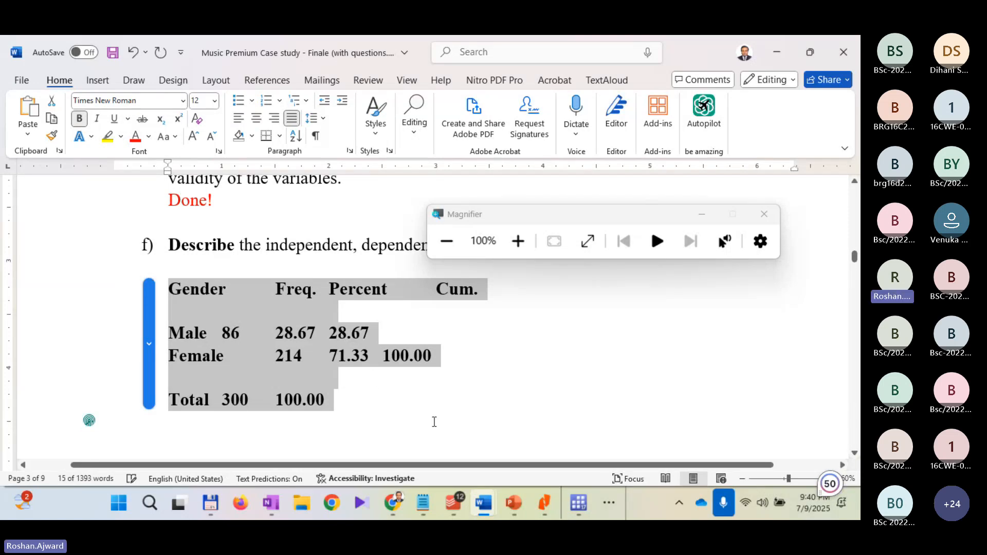
left_click(424, 405)
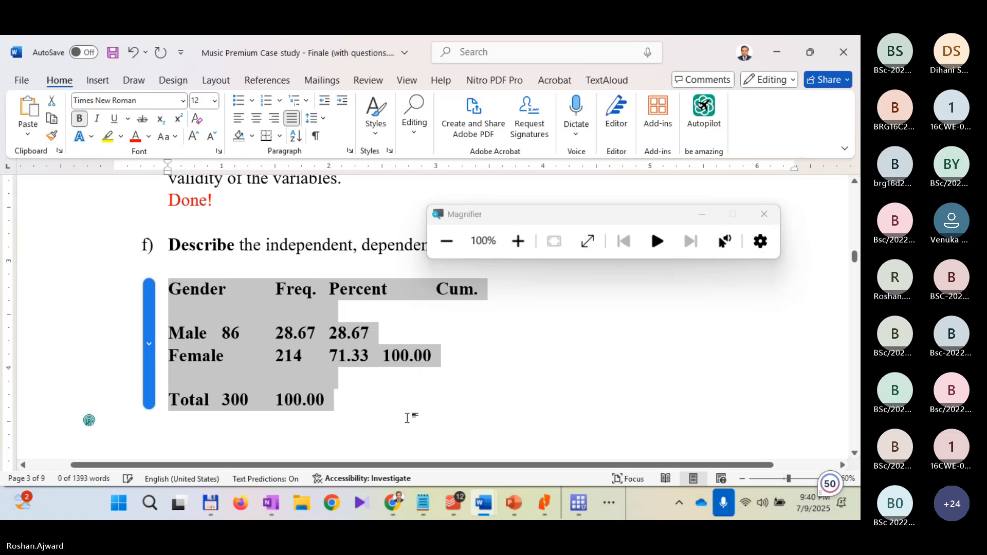
key("Delete")
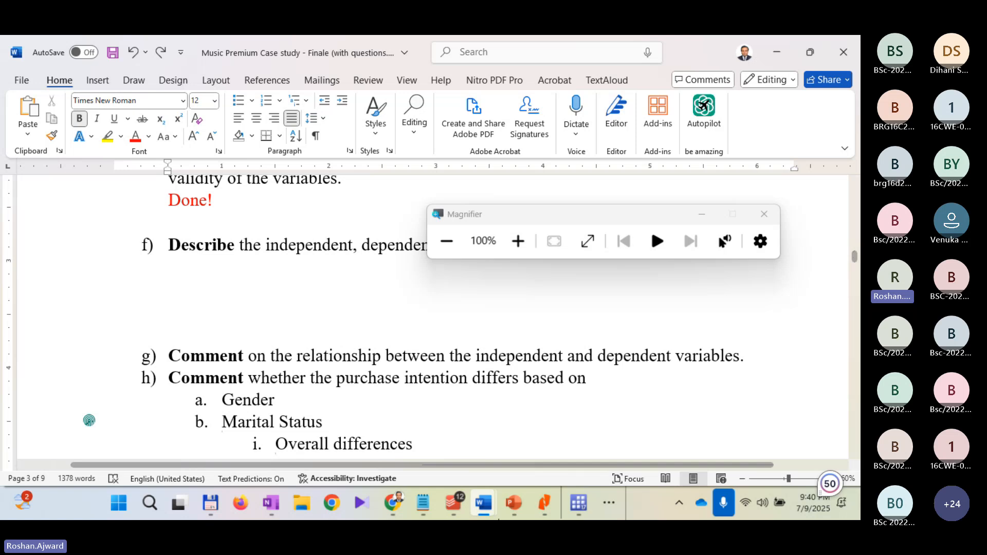
Step: Switch back to Stata, magnify to 200% and copy the selected Gender frequency table as a picture
mouse_move(578, 503)
left_click(575, 412)
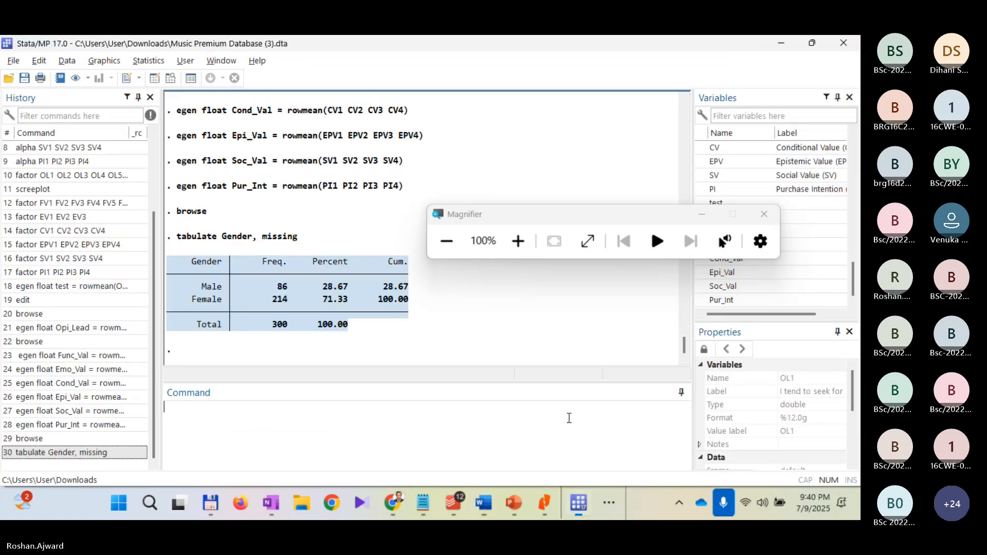
right_click(253, 287)
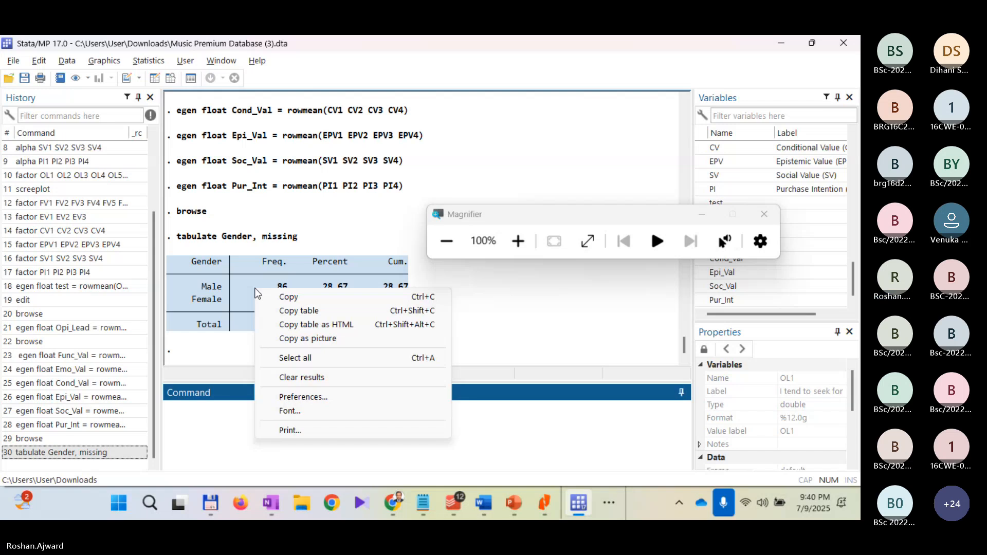
left_click(518, 242)
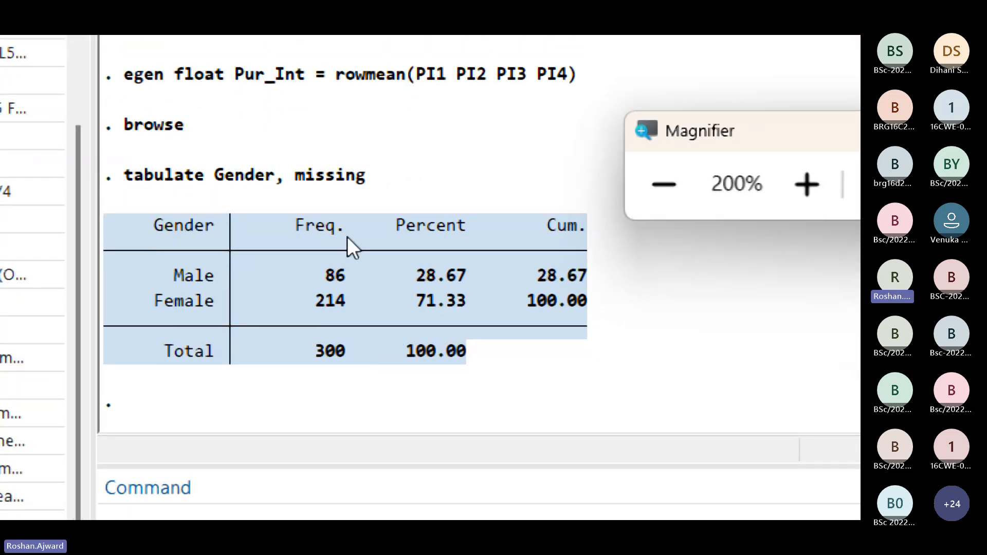
right_click(335, 233)
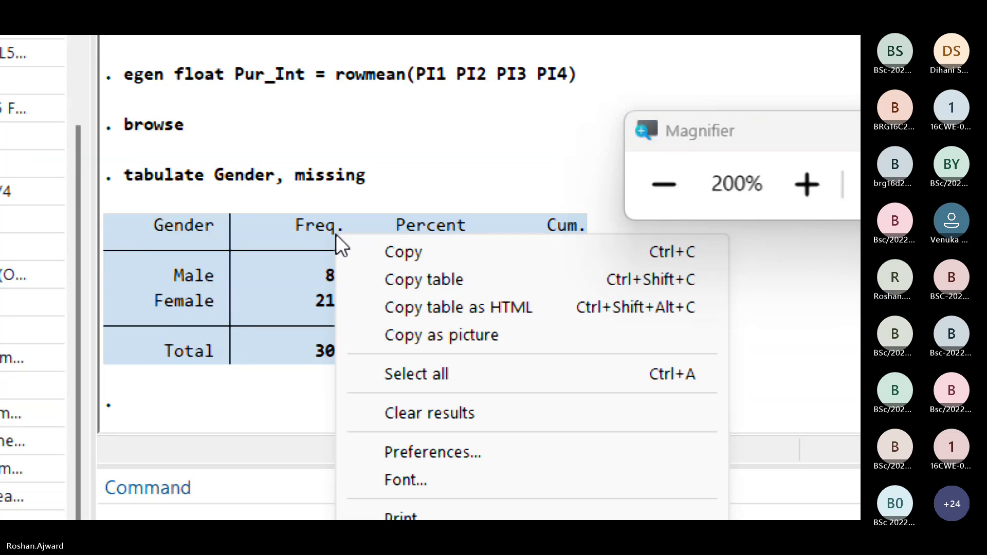
left_click(486, 341)
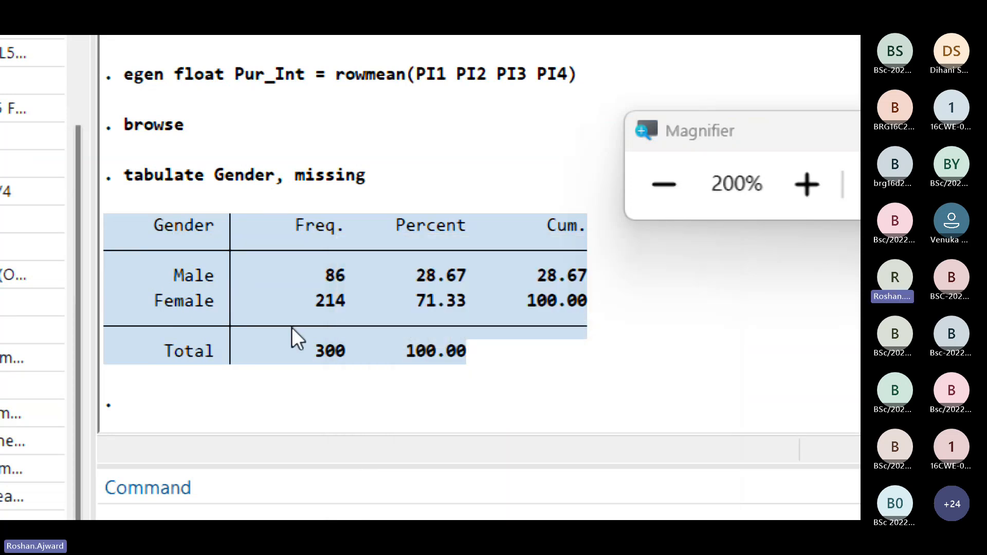
Step: Select the tabulate Gender, missing command line together with its frequency table and copy them as a picture
left_click_drag(107, 186, 630, 382)
right_click(369, 261)
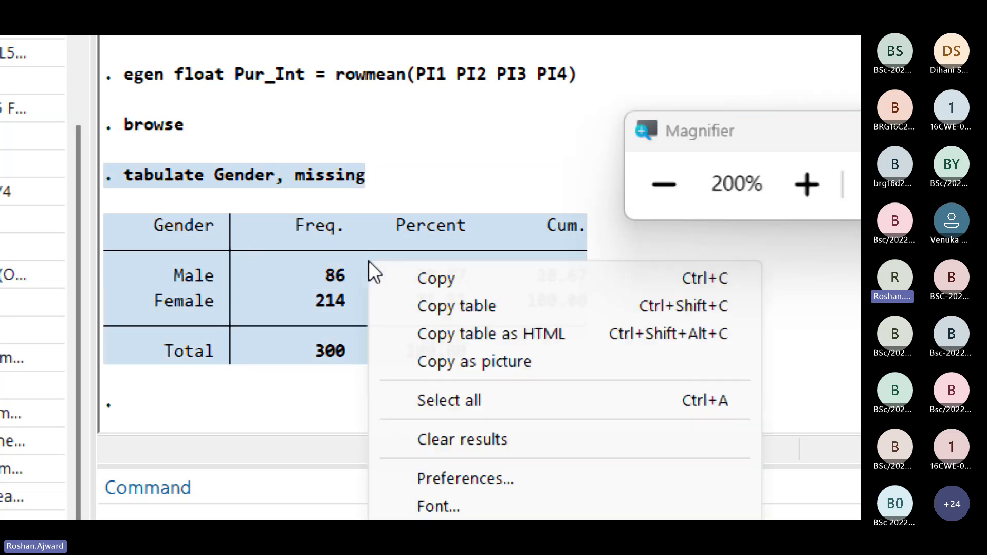
left_click(482, 363)
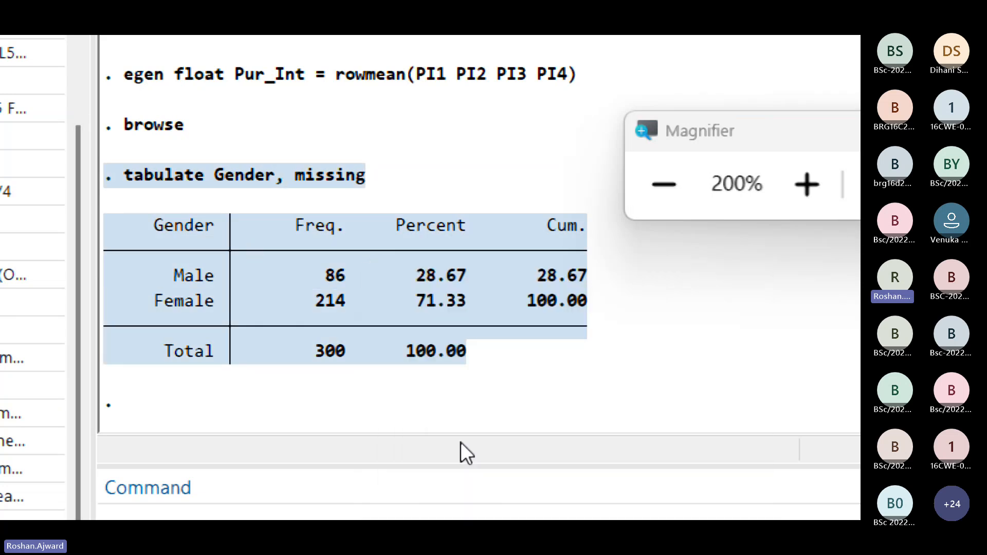
Step: Switch to Word, paste the Gender table picture below question f) and return the screen magnification to 100%
key("alt+Tab")
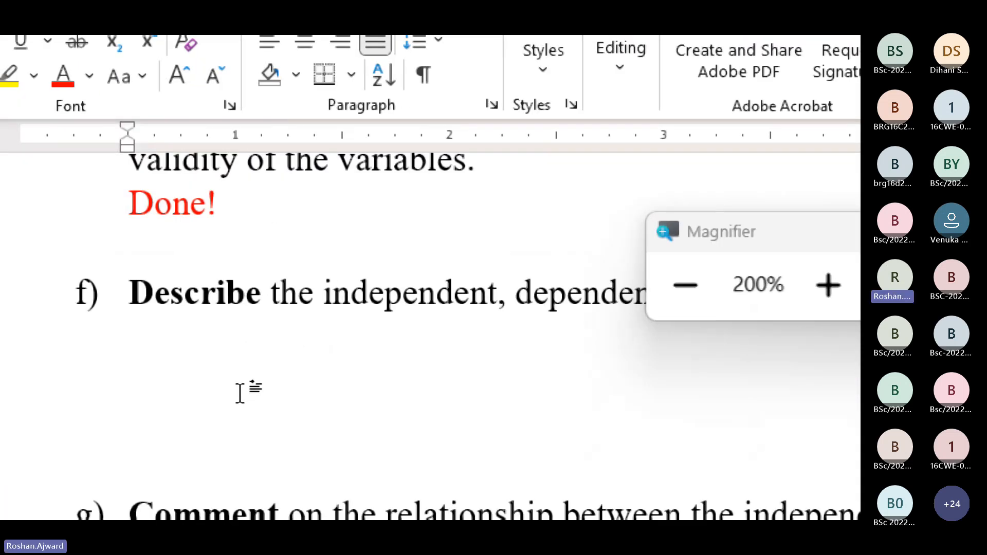
key("ctrl+v")
scroll(360, 385, "down", 3)
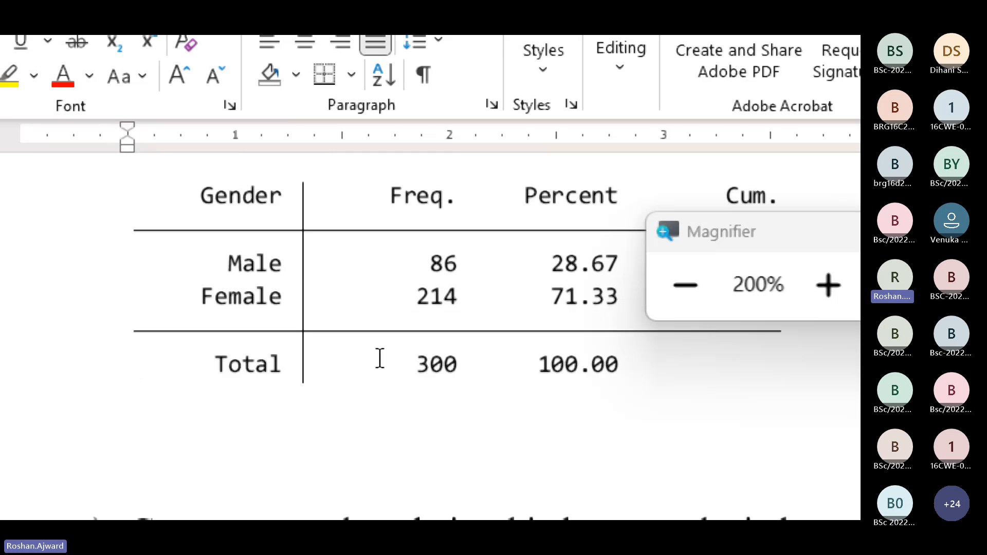
scroll(382, 346, "down", 1)
scroll(378, 314, "up", 3)
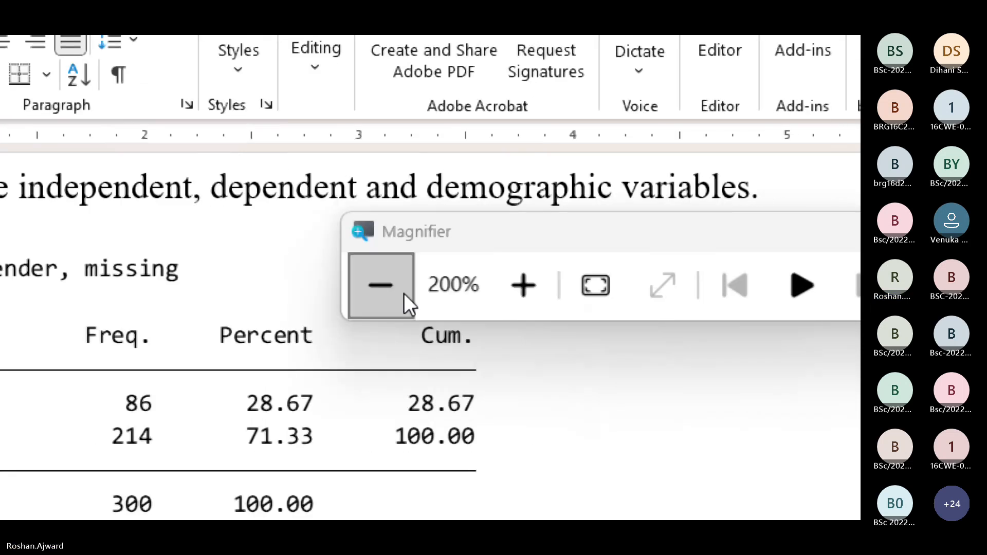
left_click(386, 292)
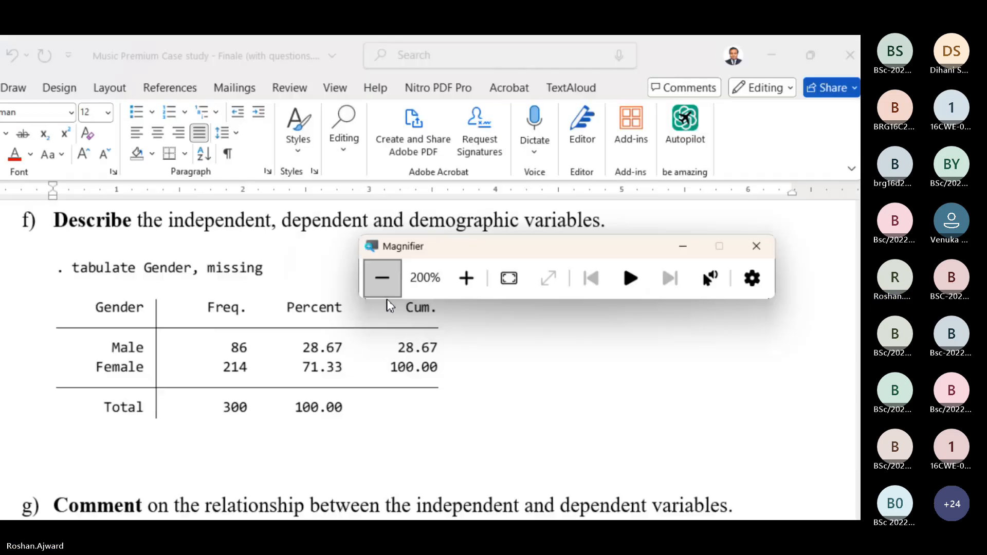
Step: Place the cursor on the blank line below the Gender table picture and save the document
left_click(358, 265)
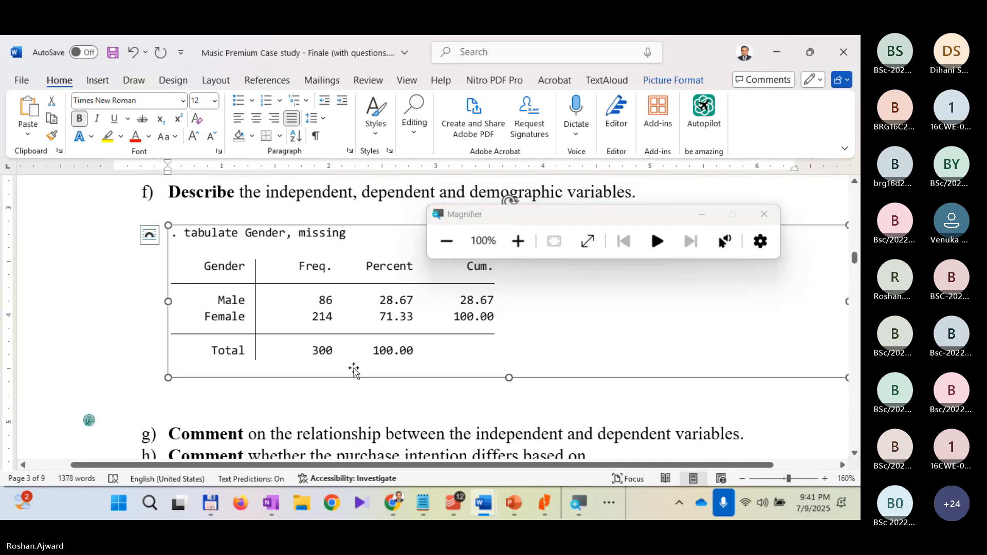
left_click(335, 403)
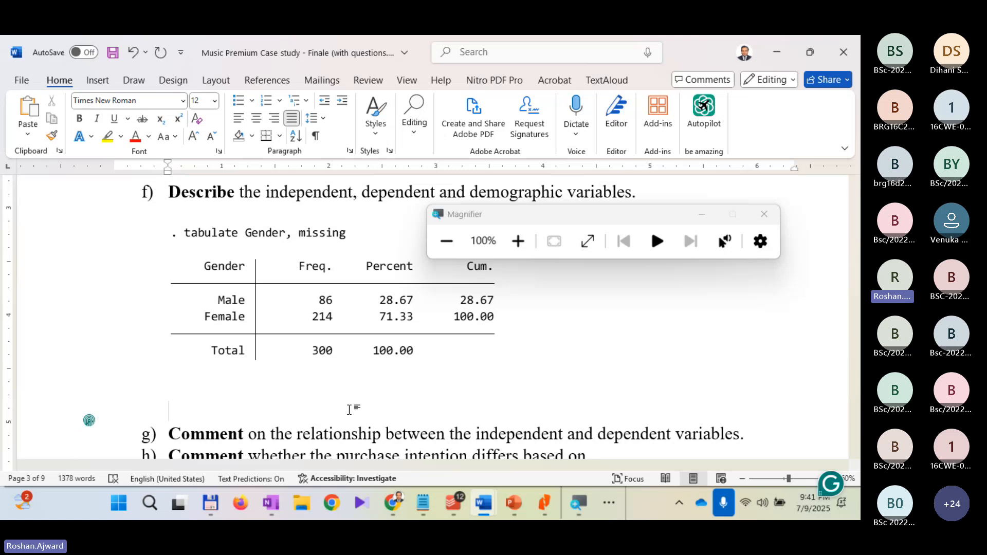
key("ctrl+s")
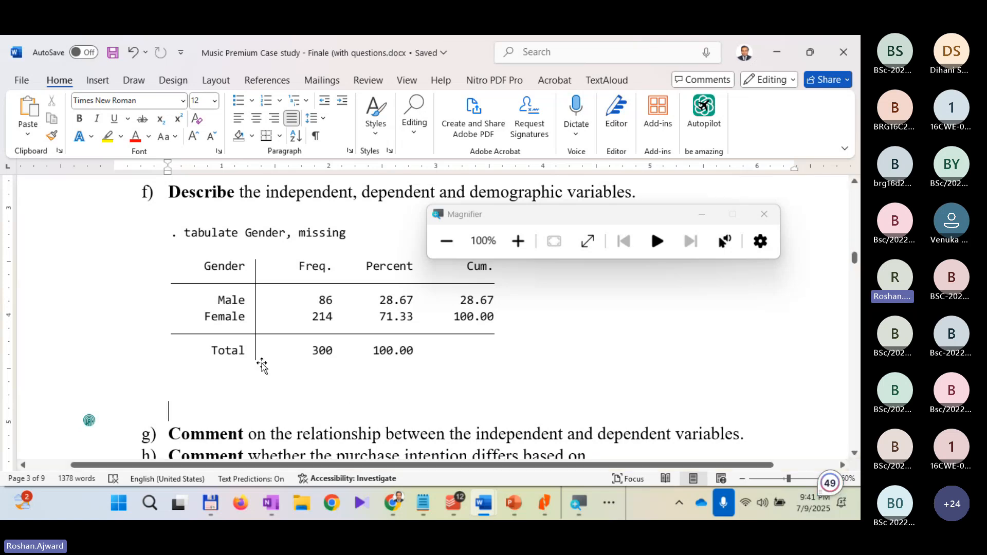
Step: Switch back to Stata and copy the tabulate Gender, missing command from the results into the command line
key("alt+Tab")
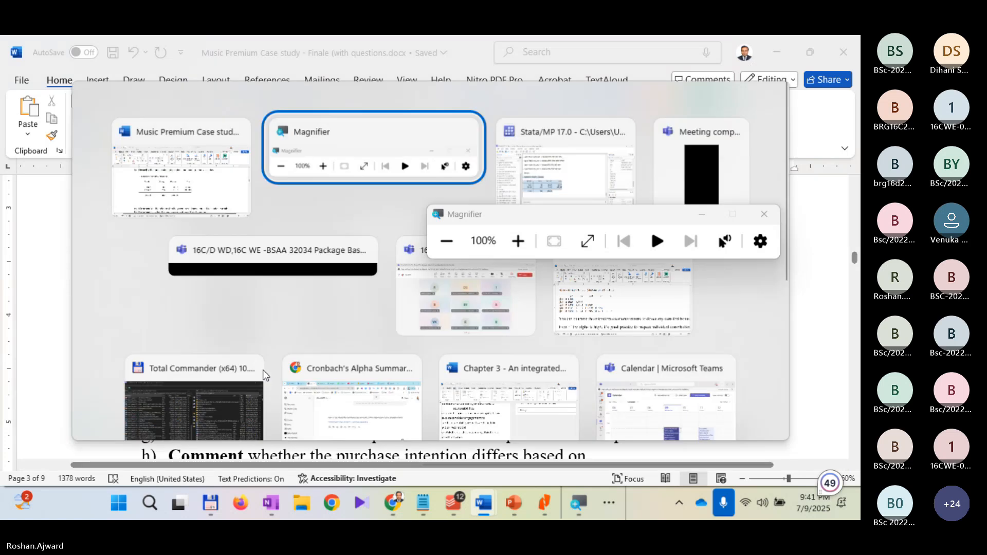
key("alt+Tab")
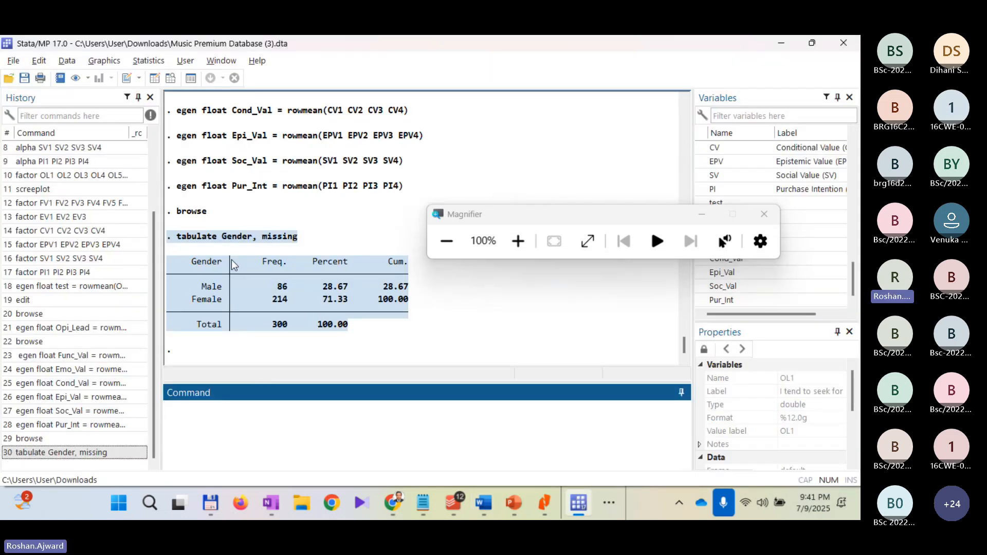
left_click_drag(298, 237, 174, 237)
key("ctrl+c")
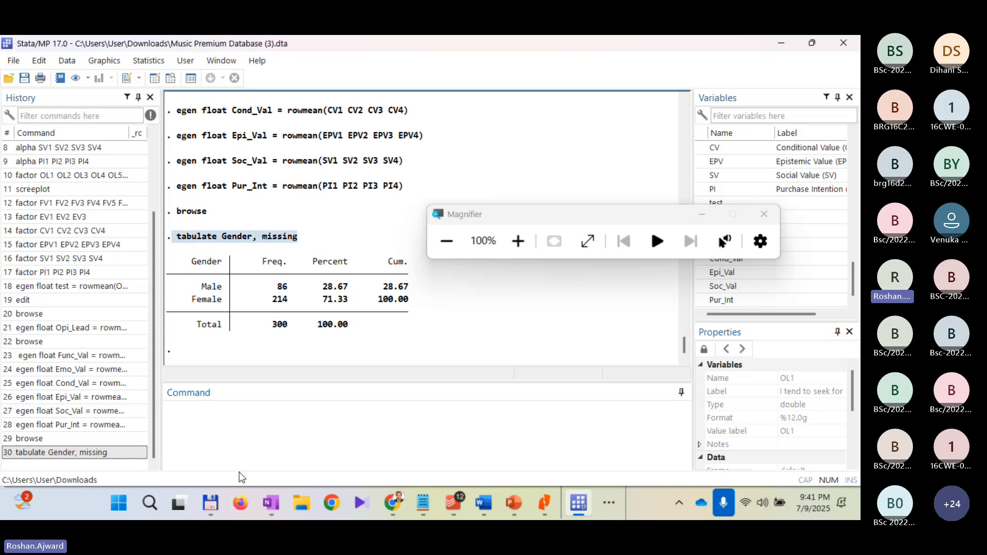
left_click(250, 441)
key("ctrl+v")
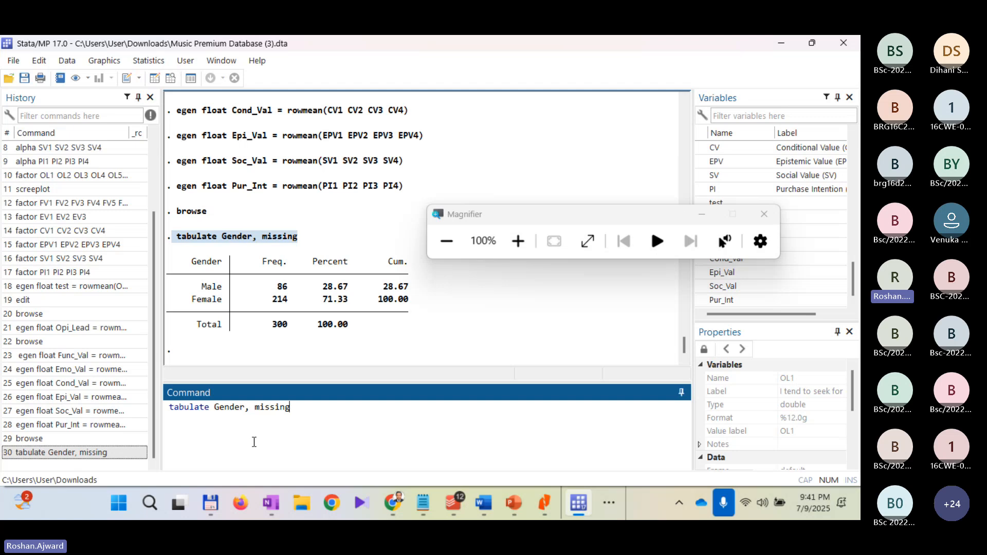
Step: Magnify to 200%, replace Gender with the Marital_status variable in the tabulate command and run it with the missing option
left_click(519, 241)
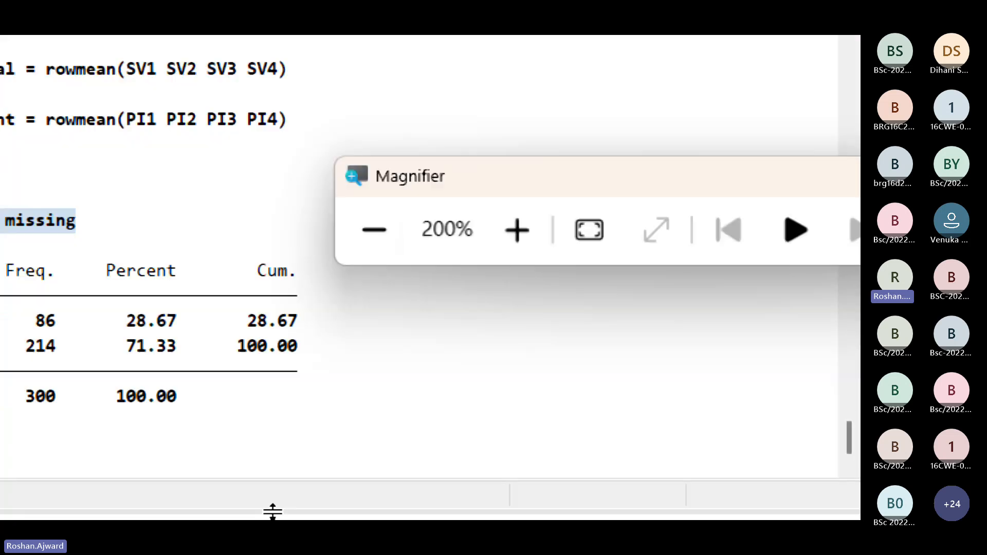
double_click(227, 441)
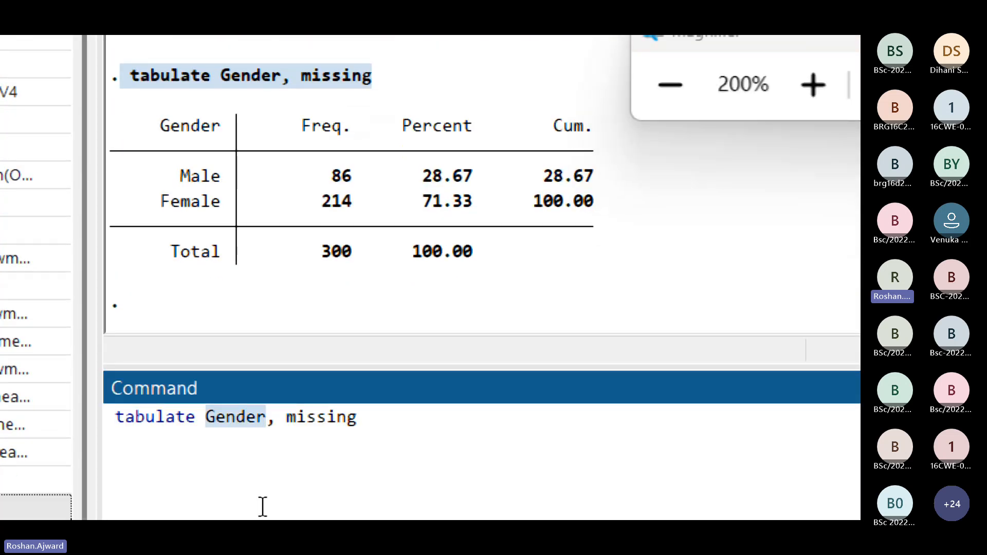
key("BackSpace")
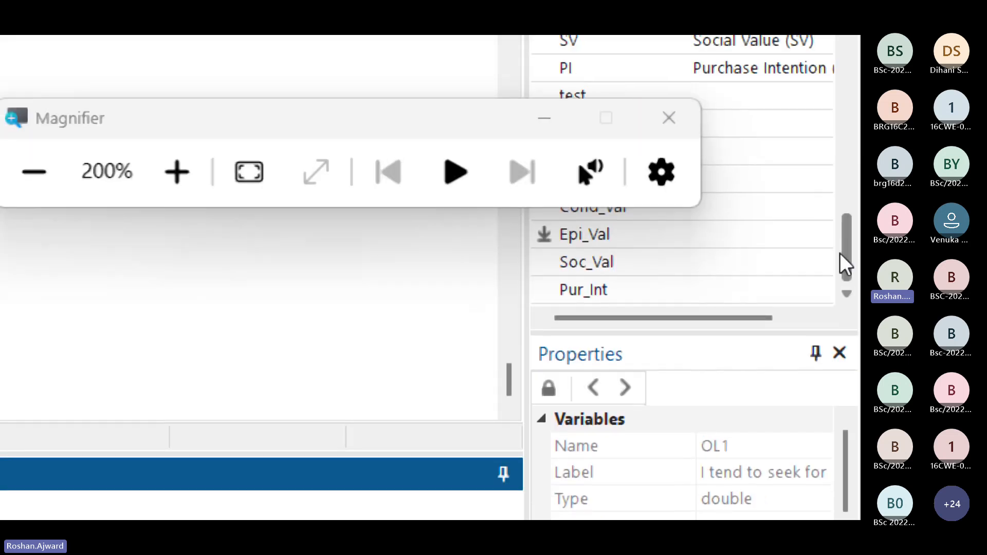
left_click_drag(842, 255, 670, 85)
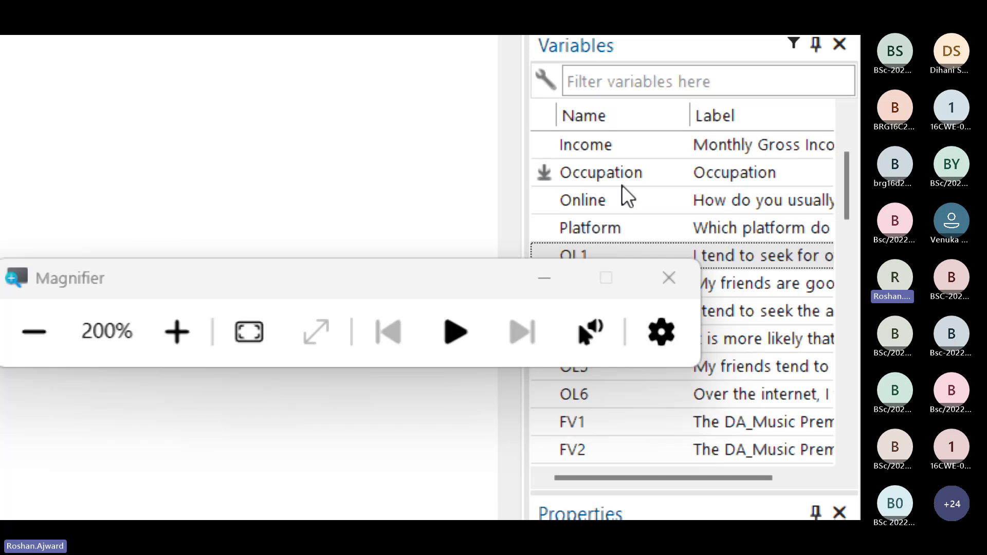
scroll(628, 188, "up", 2)
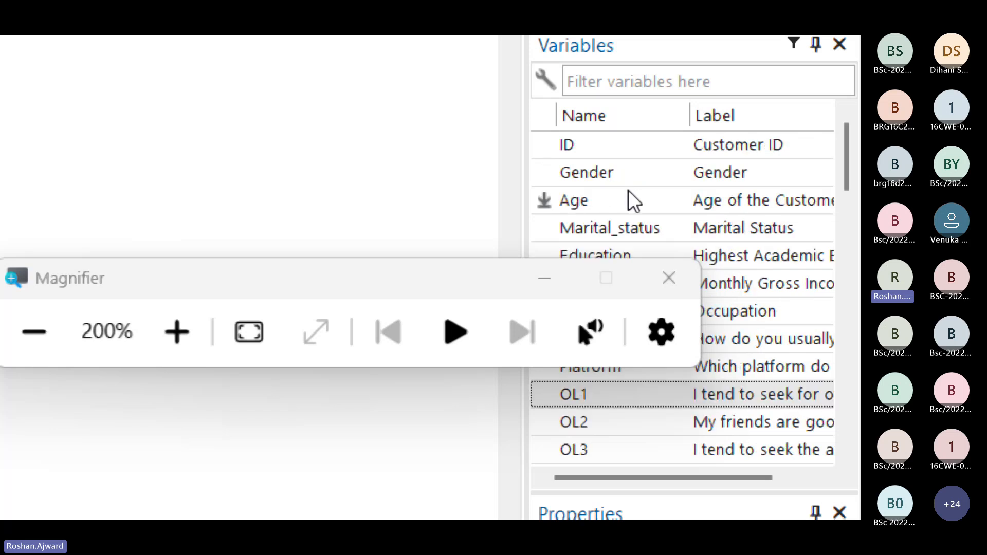
left_click(600, 227)
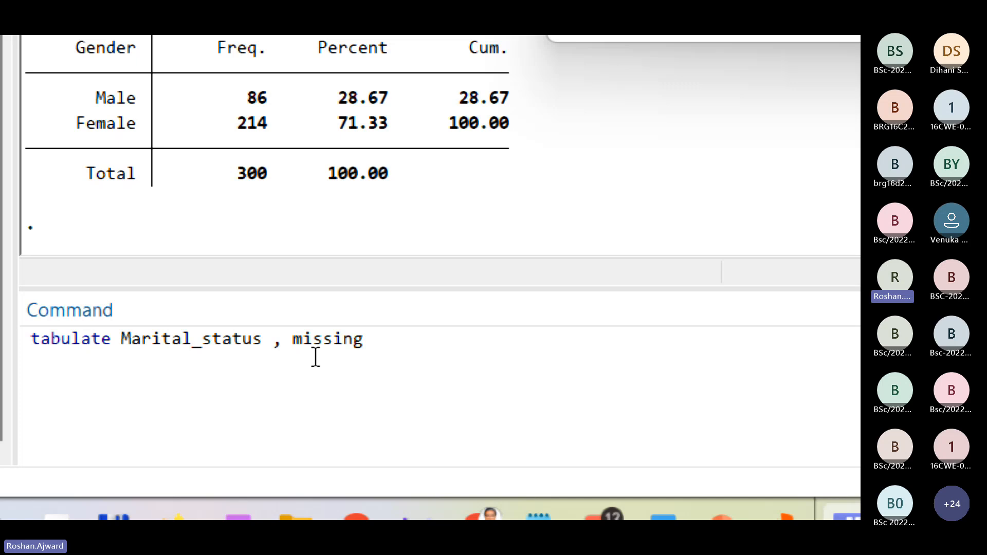
left_click(316, 357)
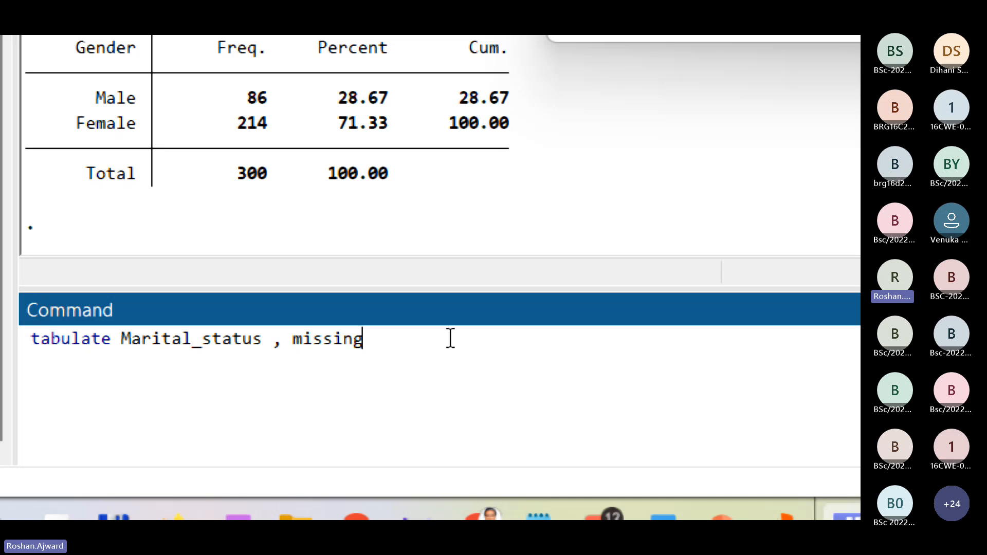
key("Return")
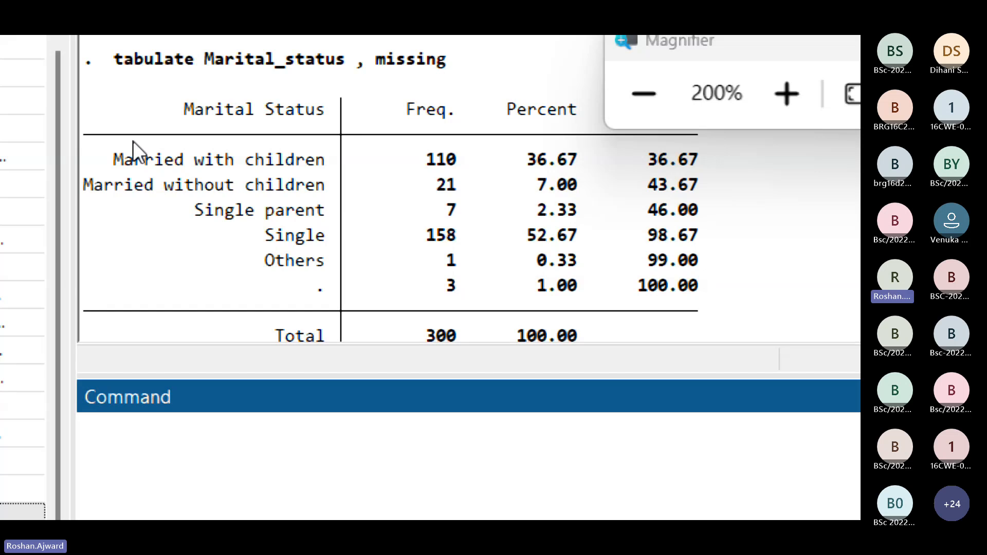
Step: Copy the tabulate Marital_status command and its whole frequency table as a picture, and return the magnification to 100%
left_click_drag(133, 141, 77, 67)
left_click(607, 295)
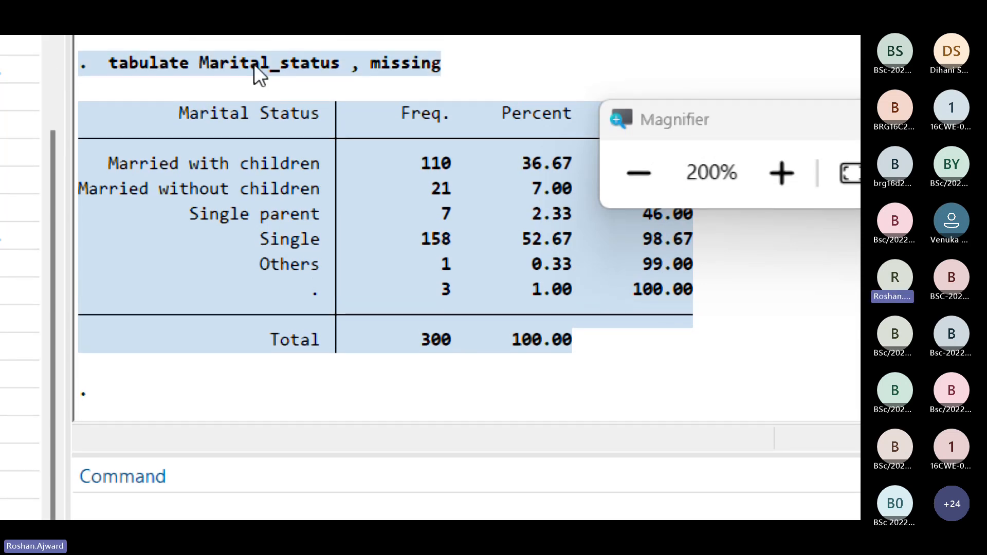
right_click(254, 63)
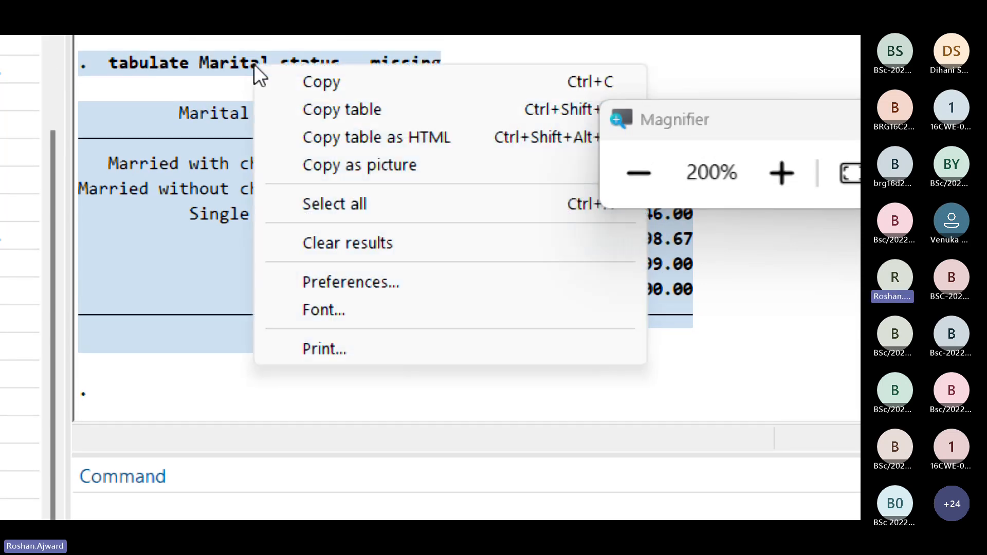
left_click(397, 169)
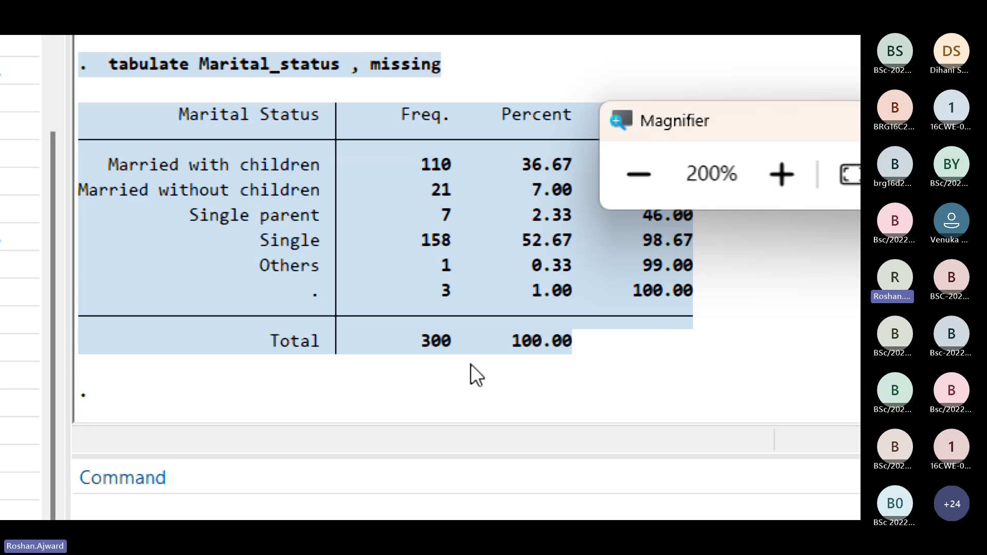
left_click(629, 172)
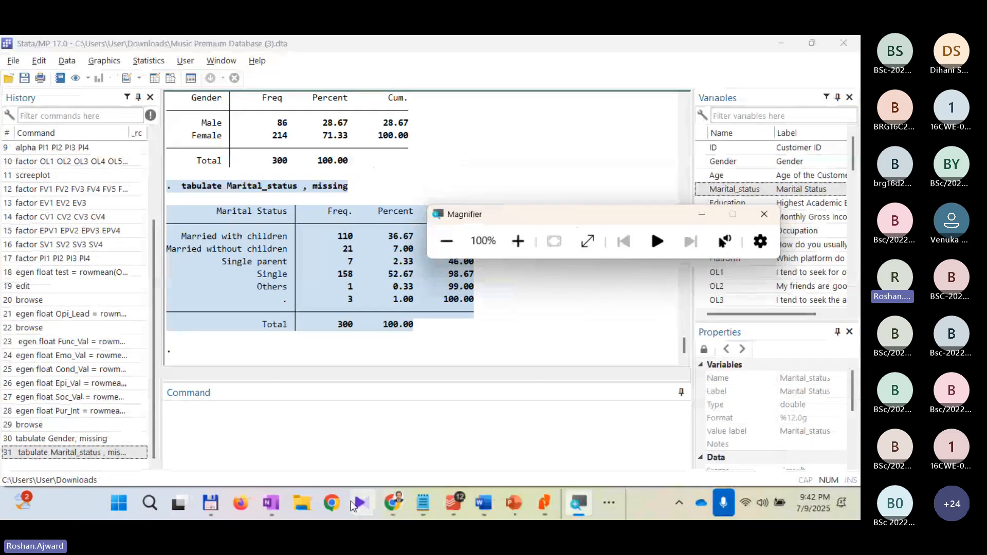
Step: Switch to the Music Premium Case study document in Word and paste the Marital Status table picture below the Gender table
left_click(489, 501)
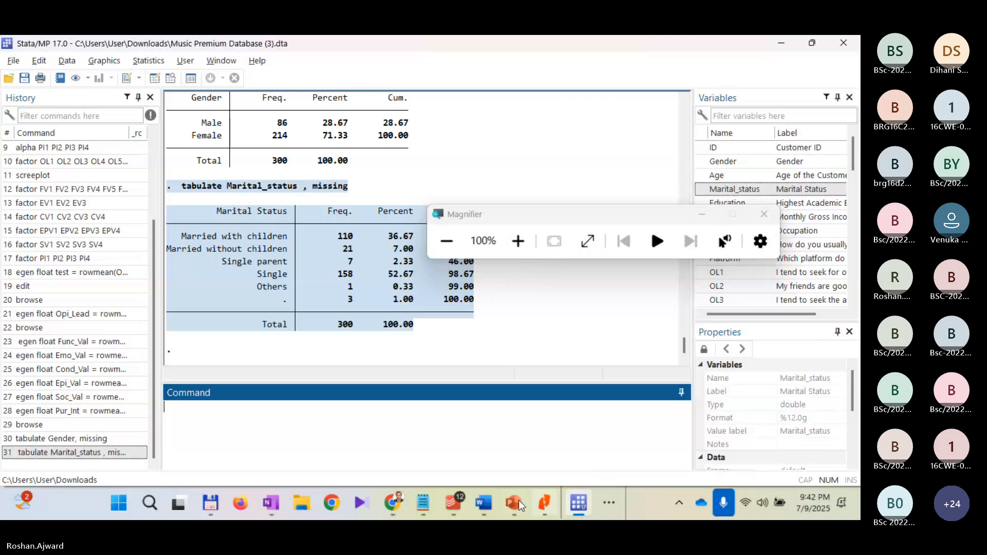
left_click(486, 505)
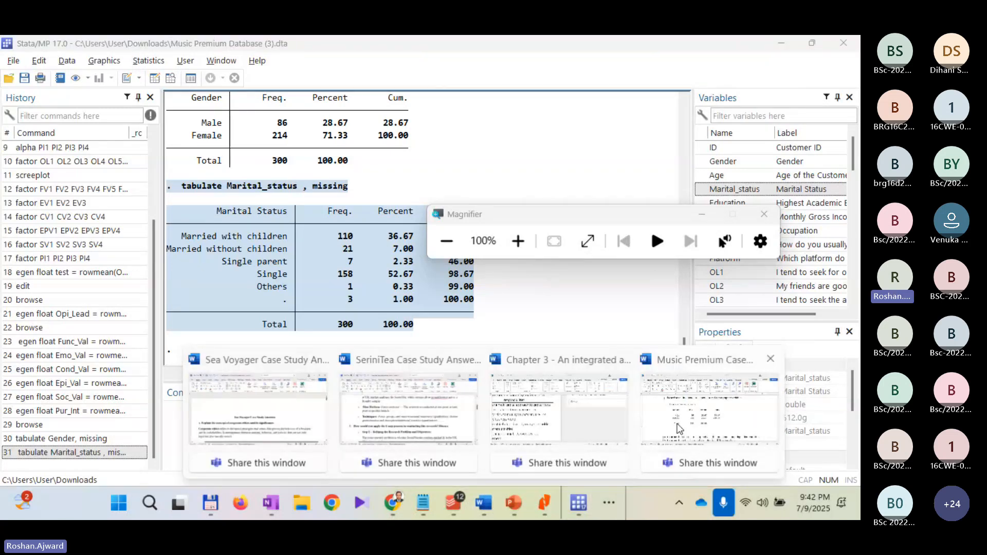
left_click(710, 411)
scroll(439, 392, "down", 5)
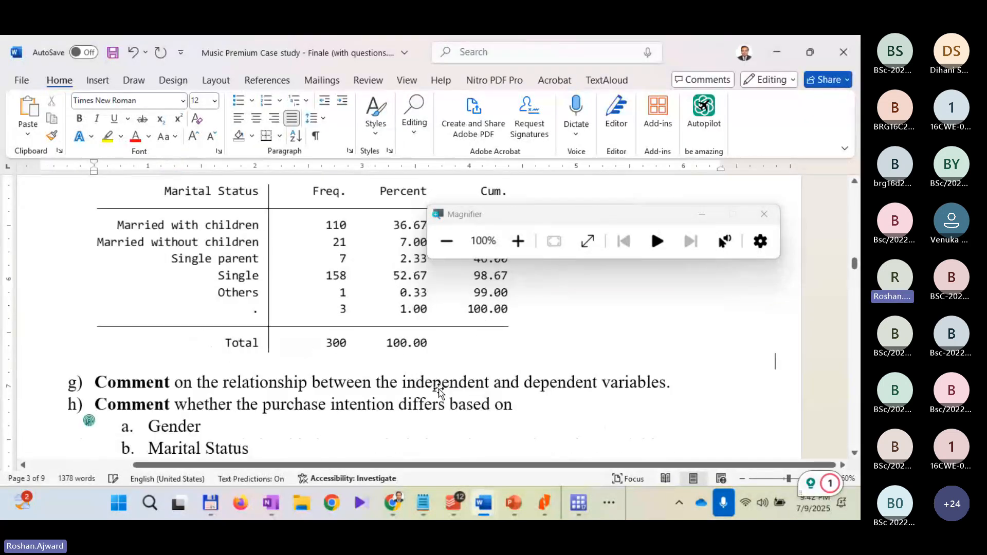
Step: Review the Gender and Marital Status frequency tables pasted under question f)
scroll(440, 388, "up", 4)
scroll(451, 378, "down", 4)
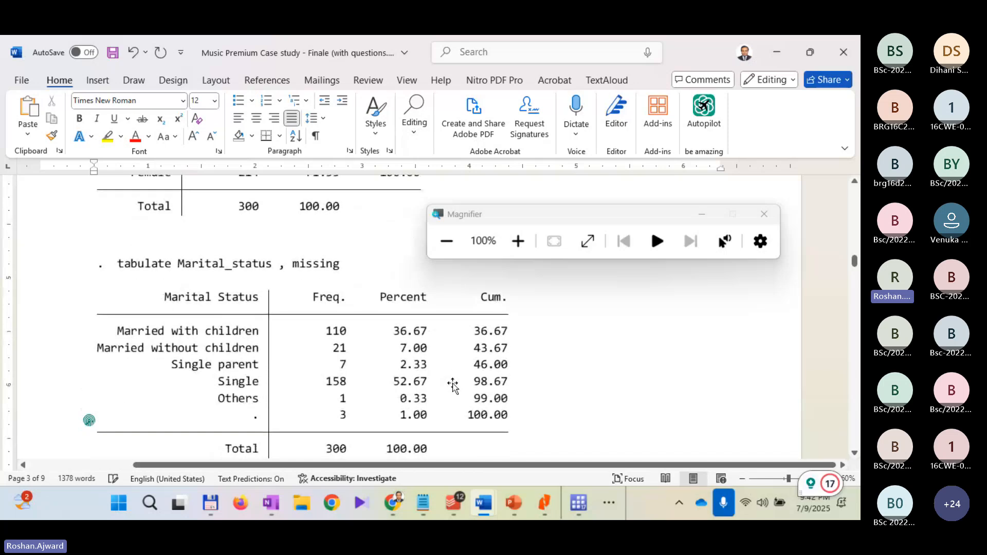
scroll(454, 389, "up", 6)
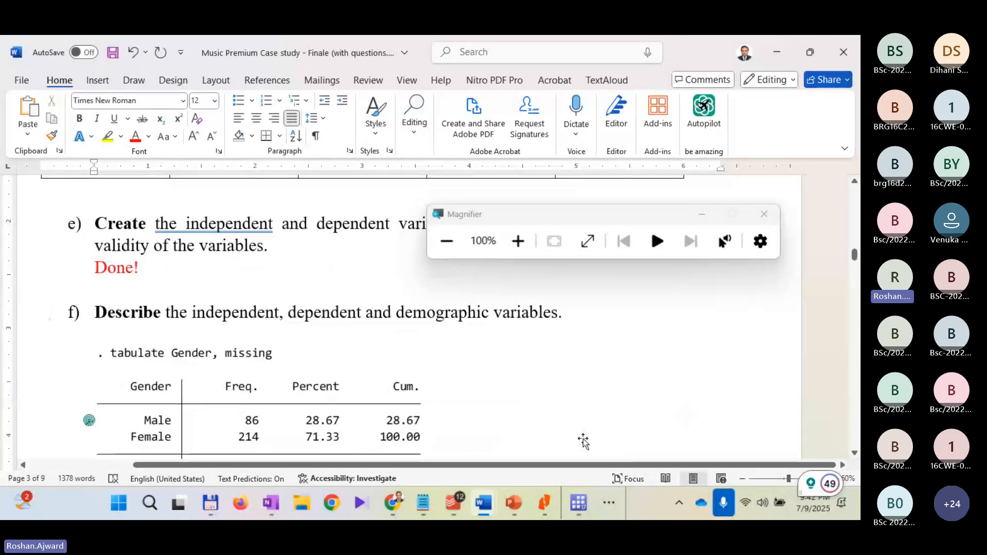
scroll(572, 376, "down", 1)
scroll(572, 376, "down", 3)
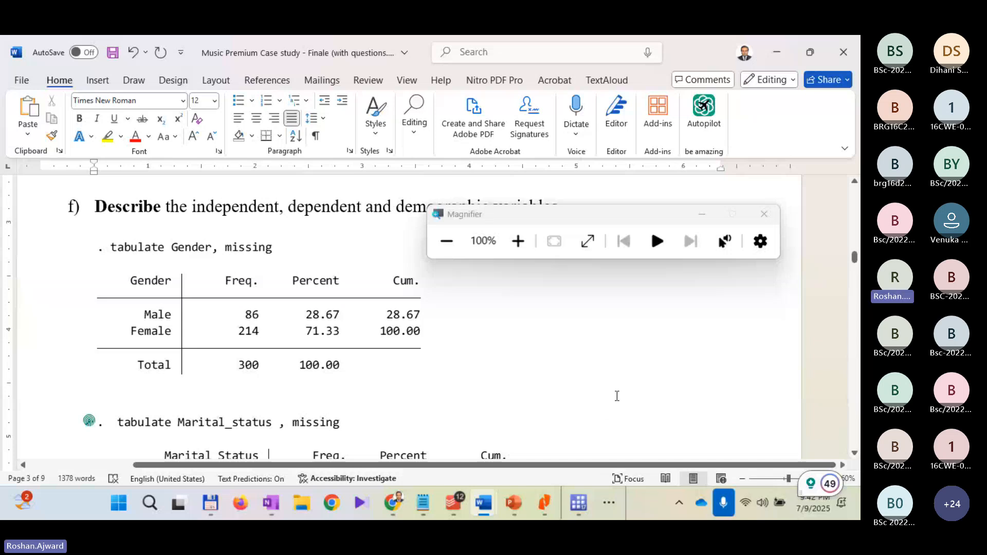
scroll(617, 396, "down", 4)
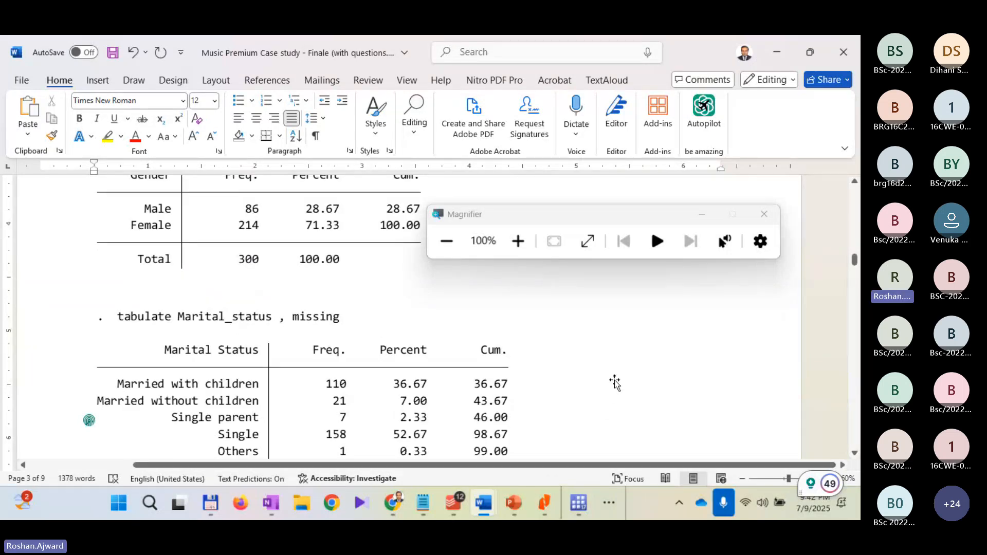
scroll(612, 401, "up", 4)
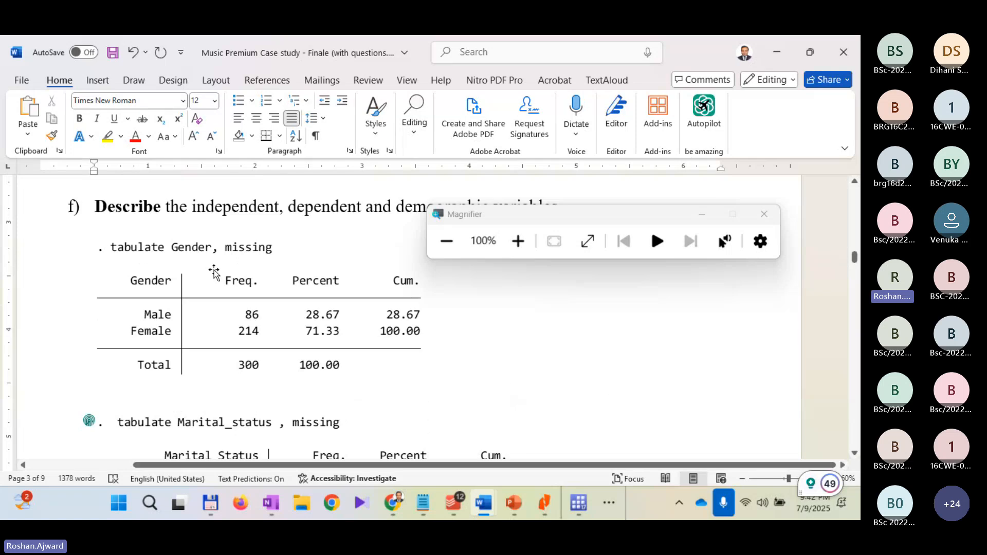
Step: Insert a blank line below the Marital Status frequency table, just before question g)
scroll(295, 270, "down", 8)
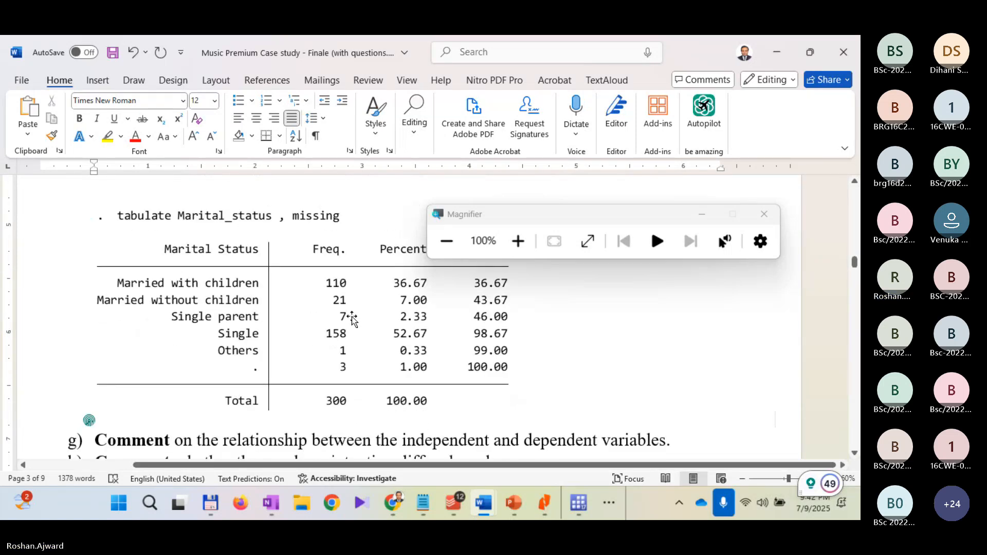
left_click(173, 418)
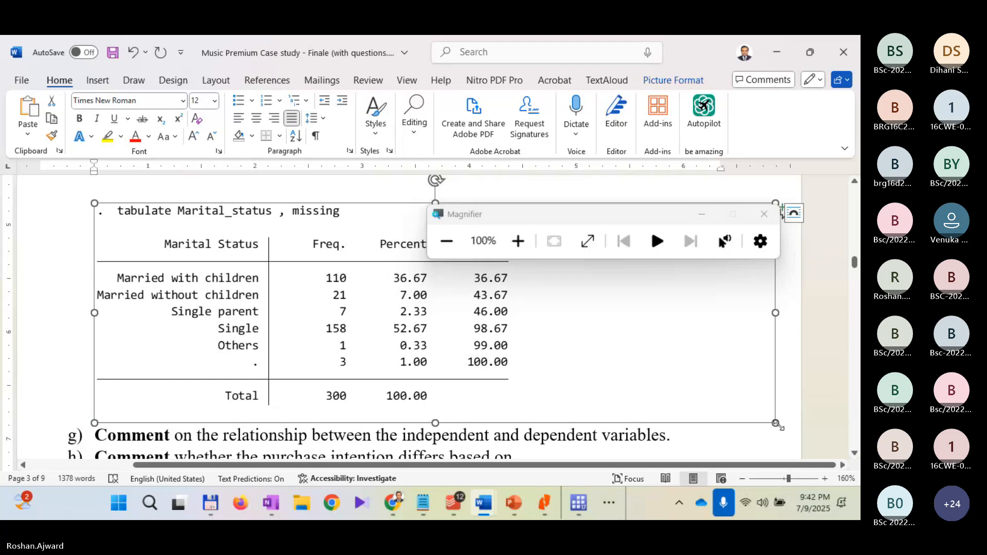
left_click(801, 406)
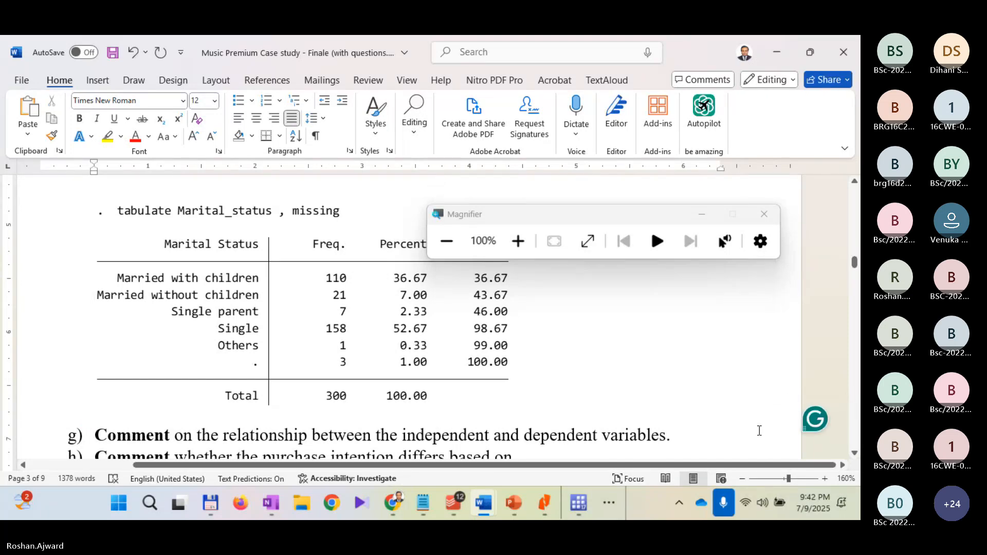
key("Return")
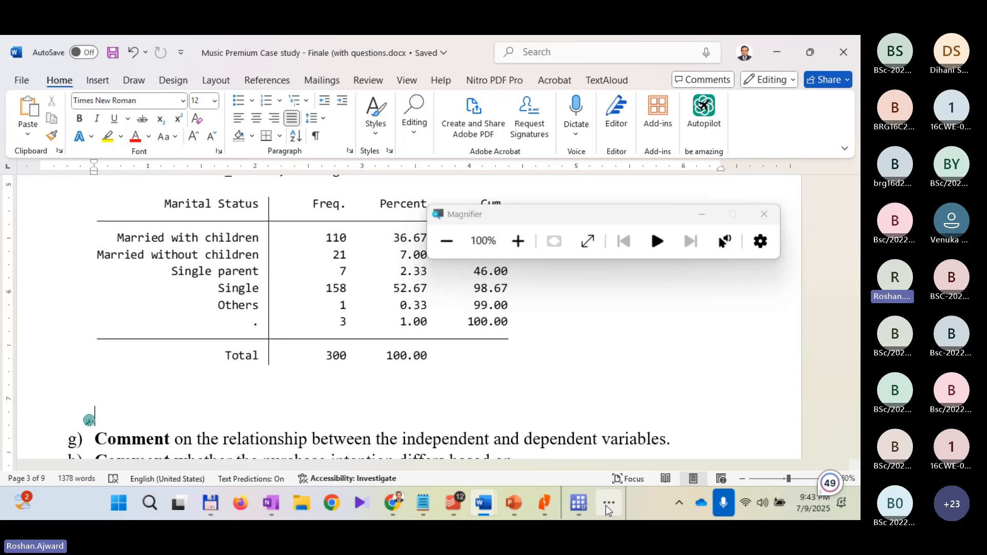
Step: Switch to Stata, magnify to 200% and open the tabstat dialog for a compact table of summary statistics
mouse_move(583, 502)
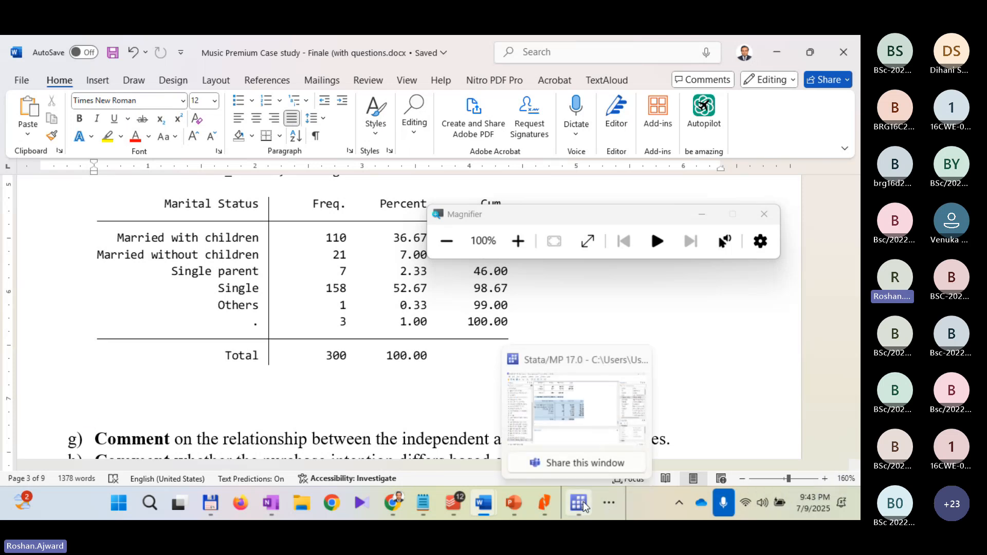
left_click(570, 440)
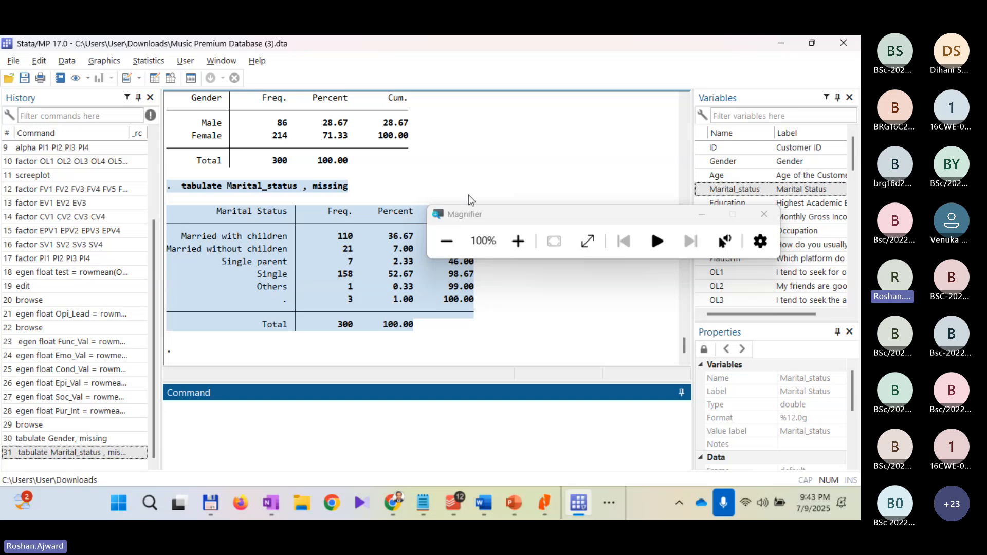
left_click(518, 241)
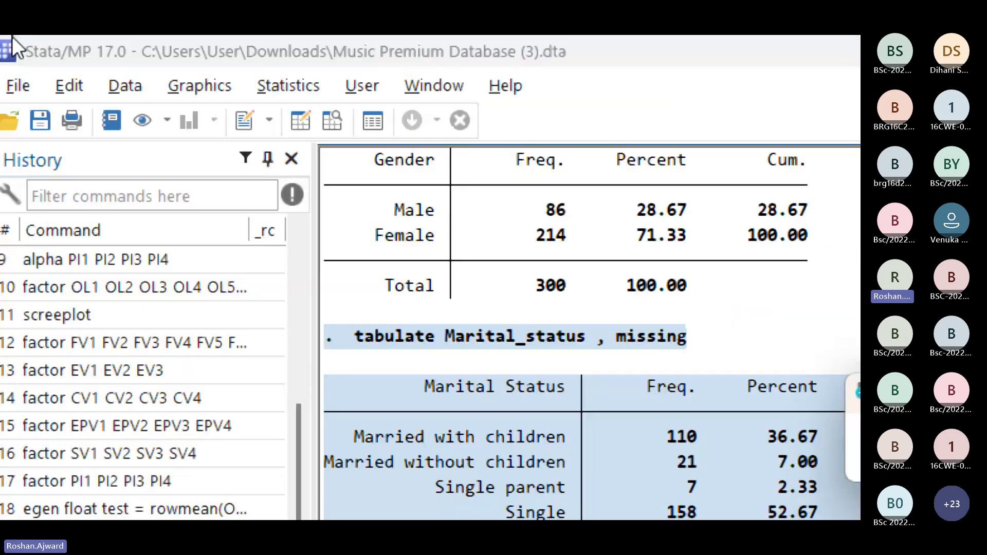
left_click(273, 88)
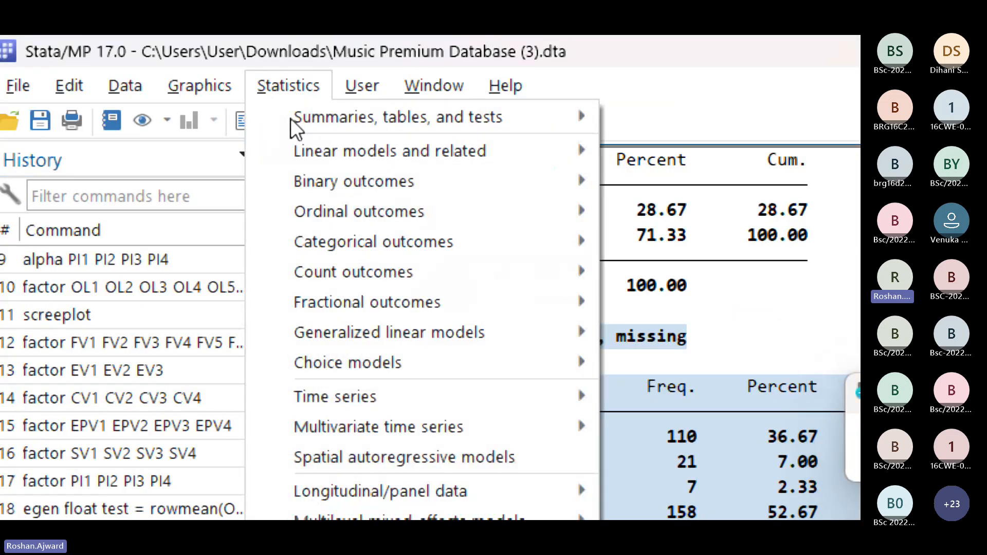
mouse_move(291, 116)
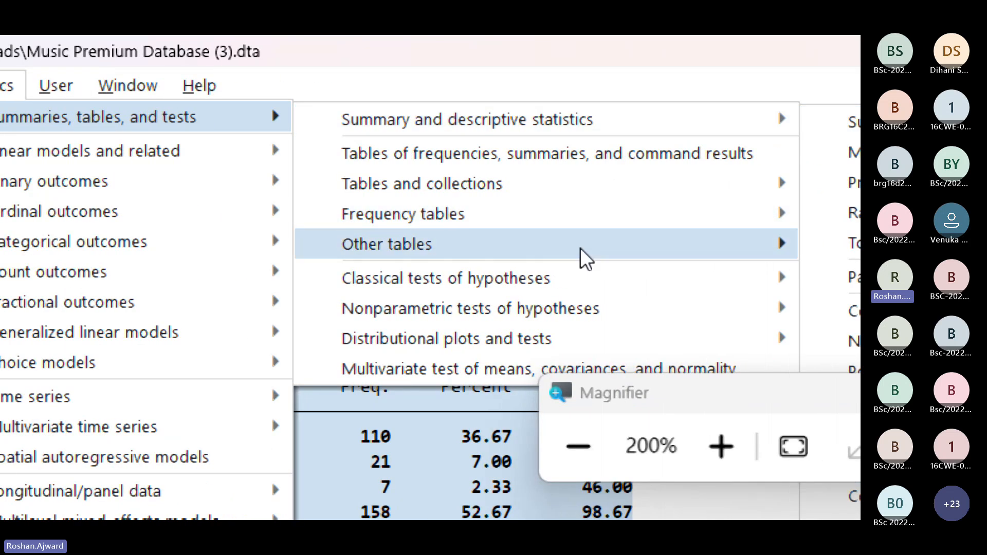
mouse_move(747, 257)
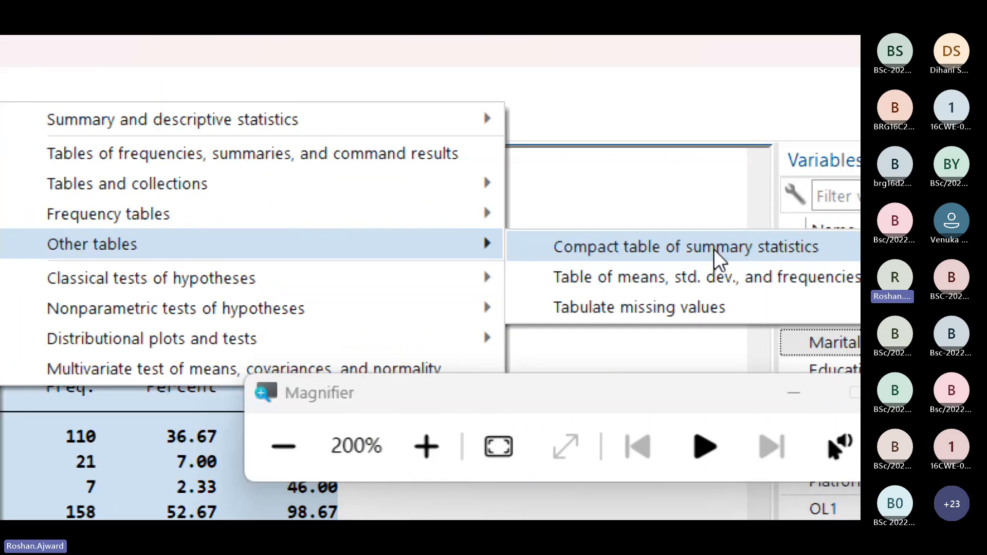
left_click(660, 257)
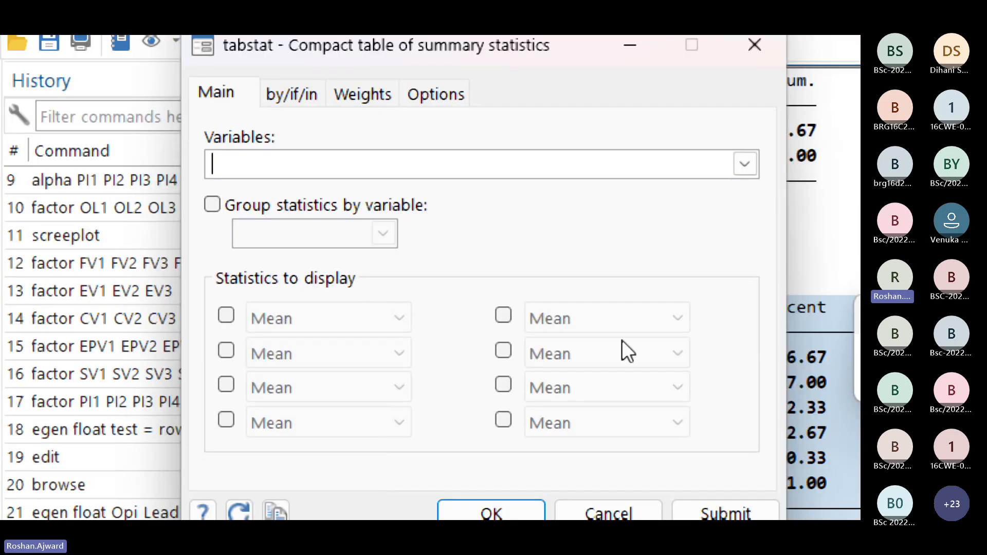
Step: Choose Age and Opi_Lead as variables for the summary statistics table
left_click(587, 162)
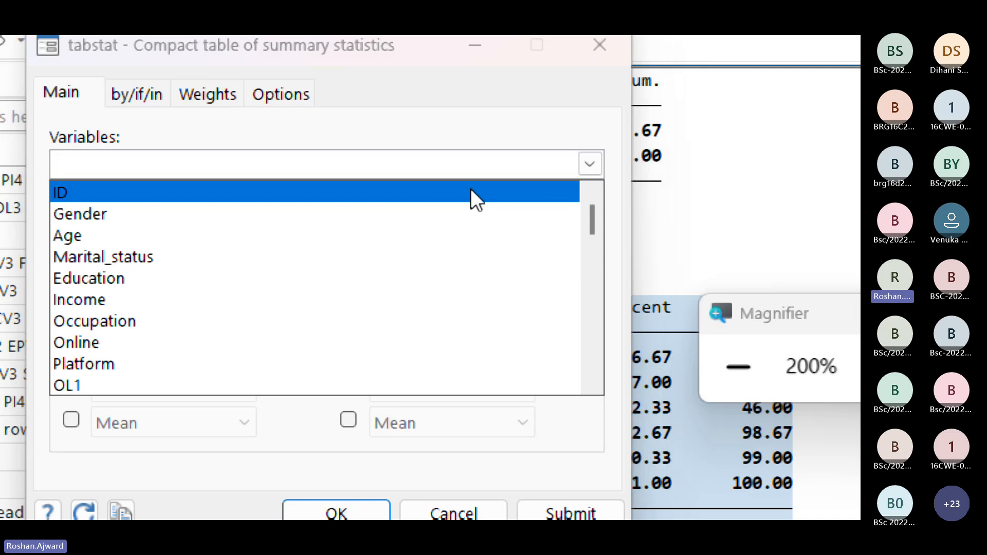
left_click(383, 234)
left_click(159, 161)
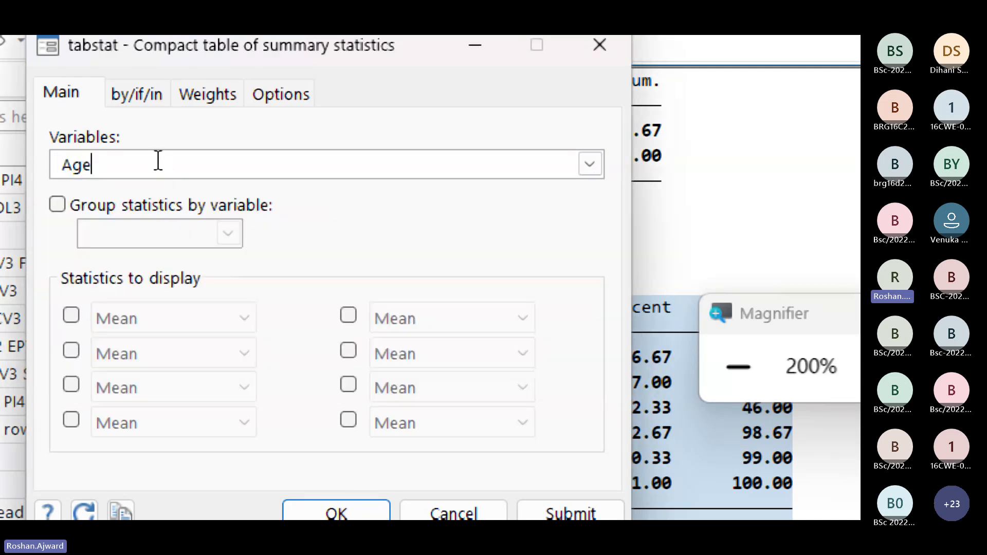
left_click(596, 163)
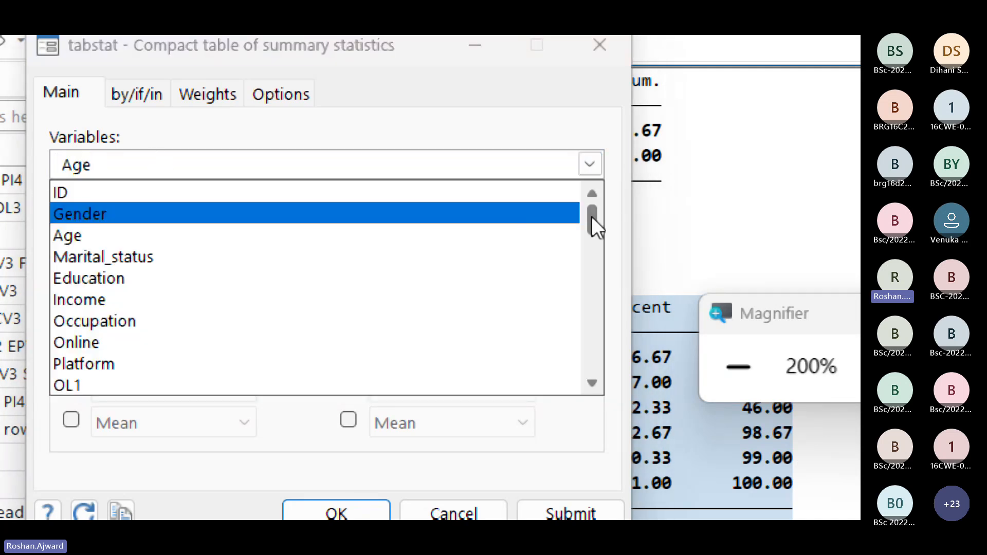
left_click_drag(591, 216, 595, 418)
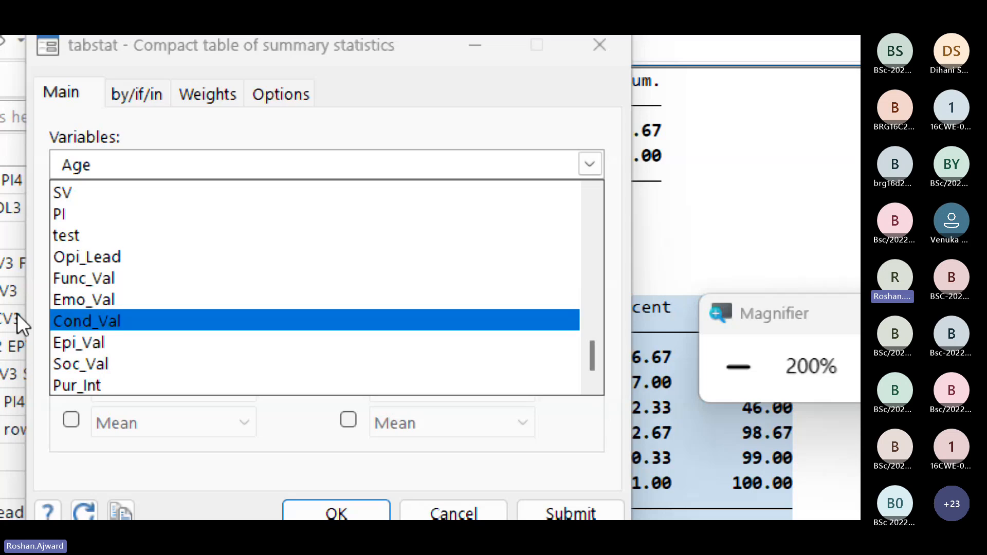
left_click(134, 255)
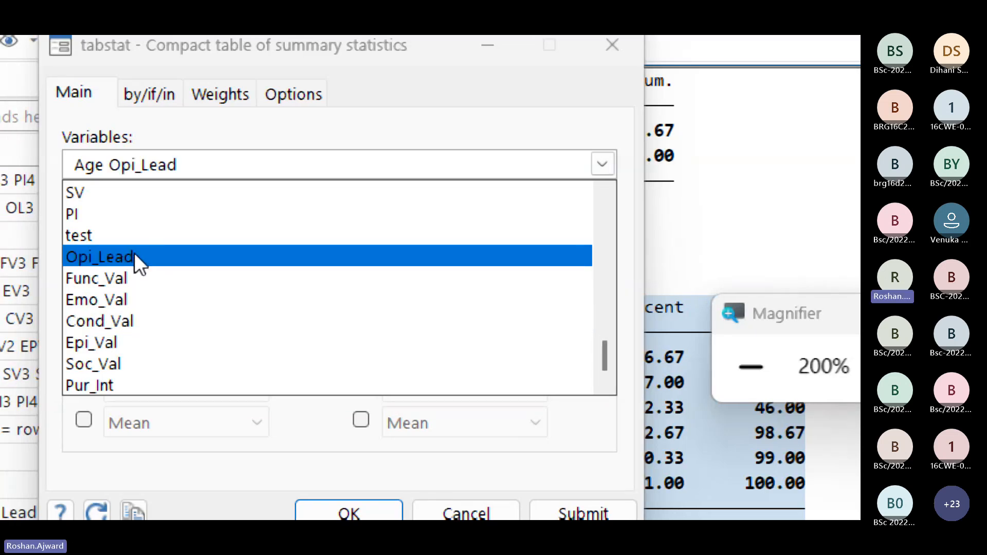
left_click(135, 255)
left_click(337, 166)
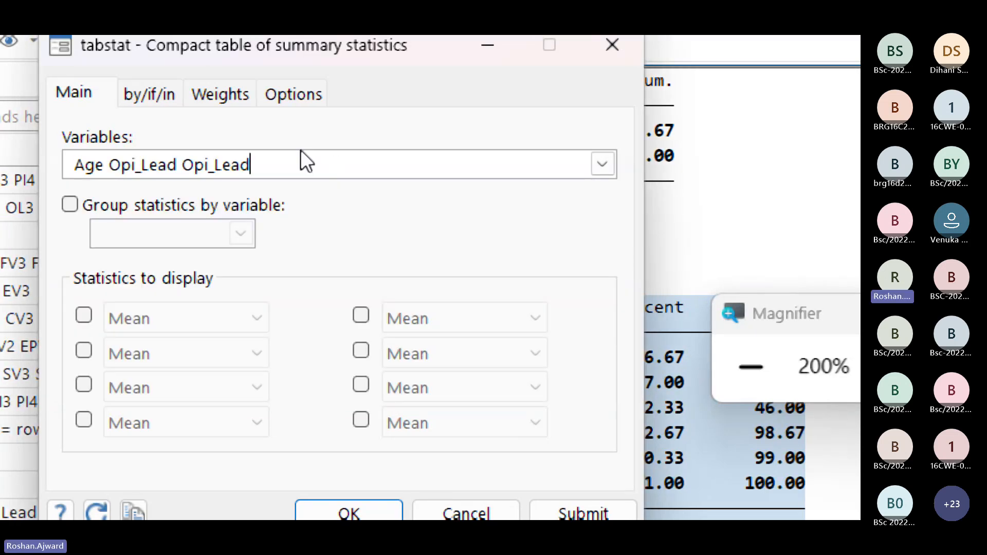
key("BackSpace")
key("BackSpace")
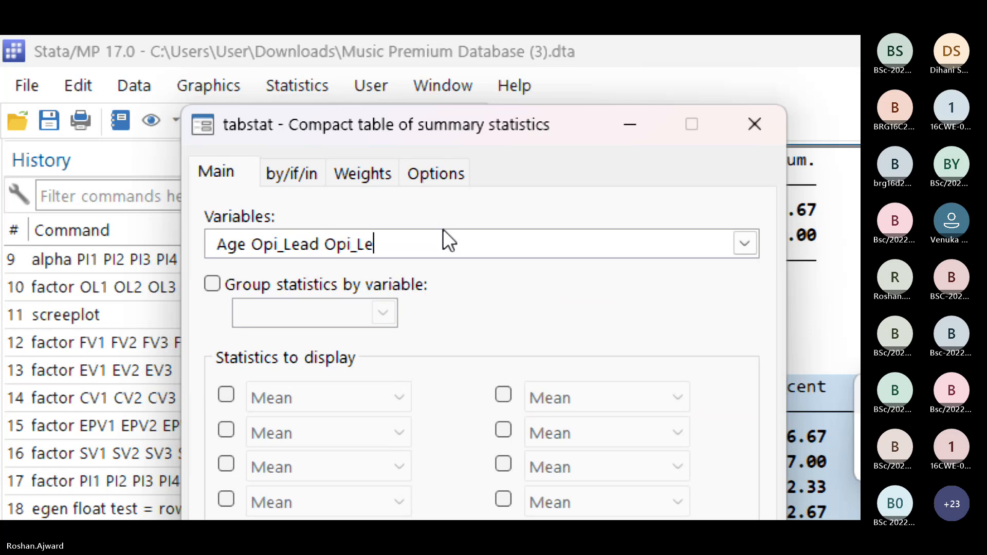
key("BackSpace")
key("BackSpace")
key("BackSpace")
key("BackSpace")
key("BackSpace")
key("BackSpace")
key("BackSpace")
Step: Add Func_Val, Emo_Val, Cond_Val, Epi_Val, Soc_Val and Pur_Int to the summary table's variables
left_click(745, 243)
scroll(341, 357, "down", 10)
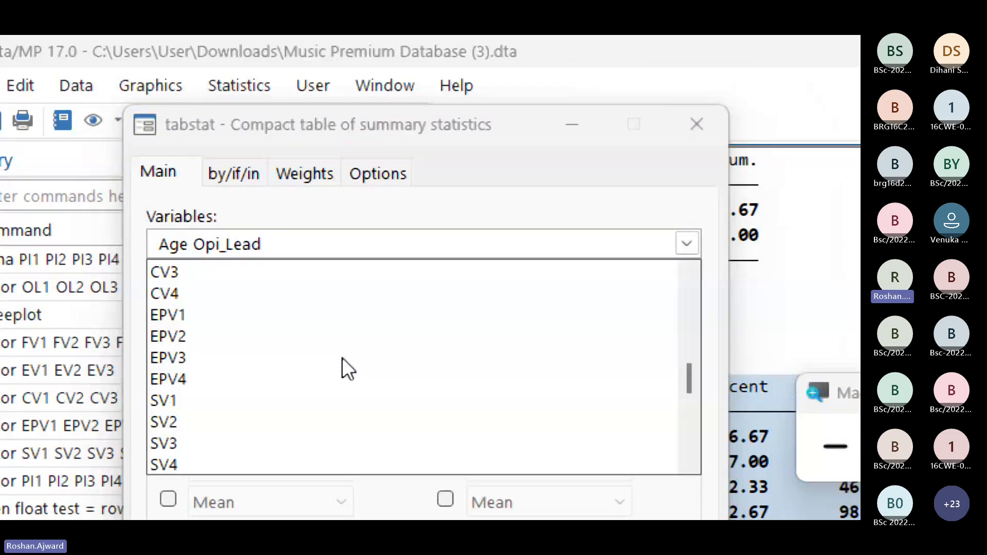
scroll(345, 360, "down", 3)
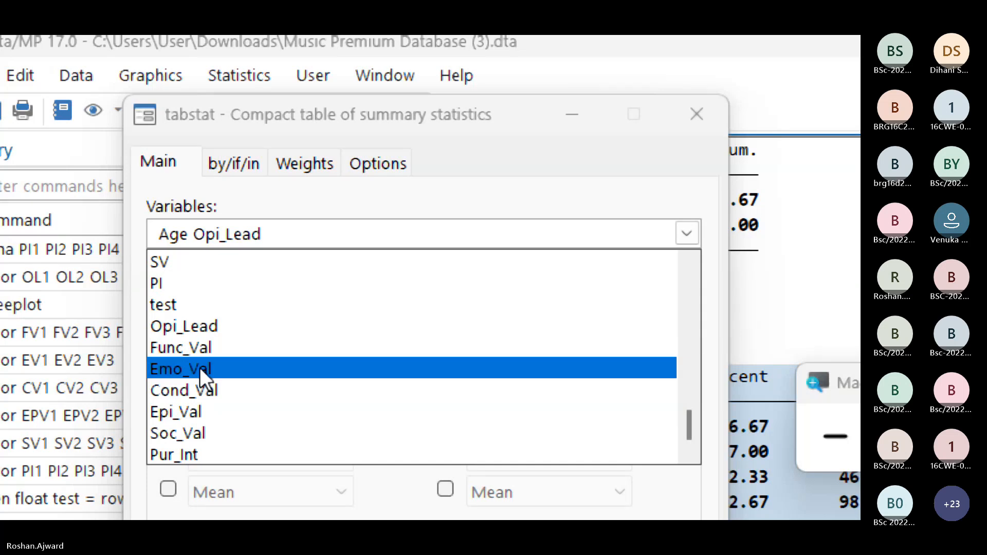
left_click(210, 347)
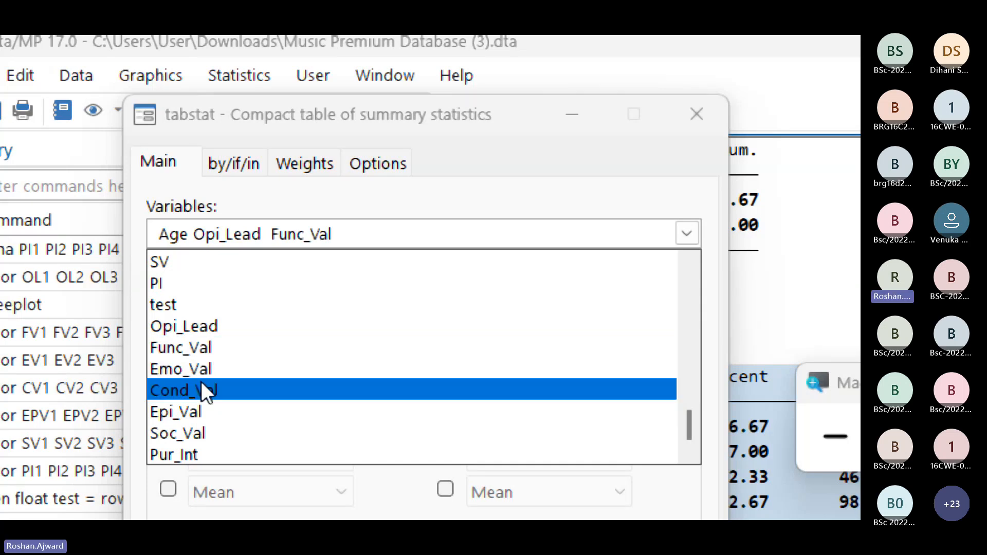
left_click(208, 370)
left_click(208, 392)
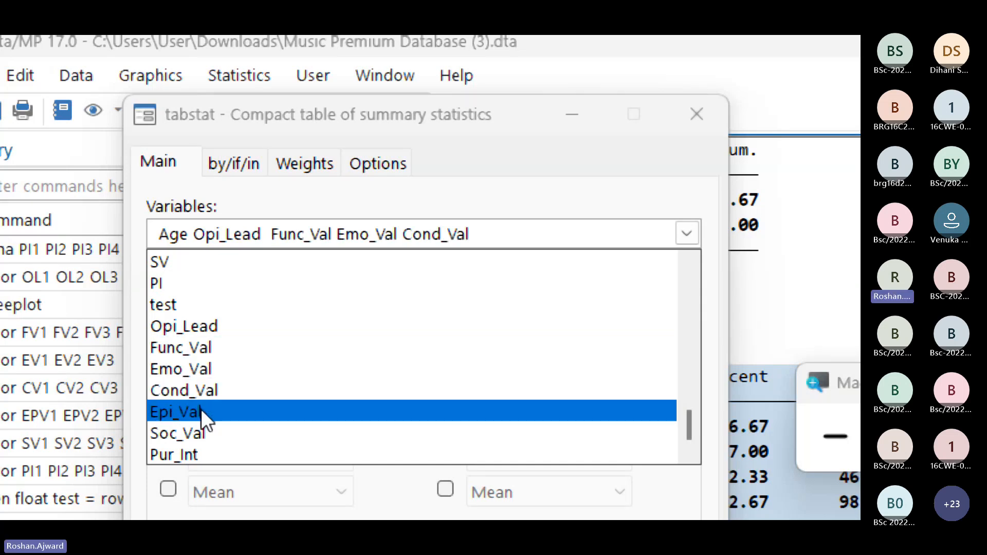
left_click(201, 411)
left_click(202, 434)
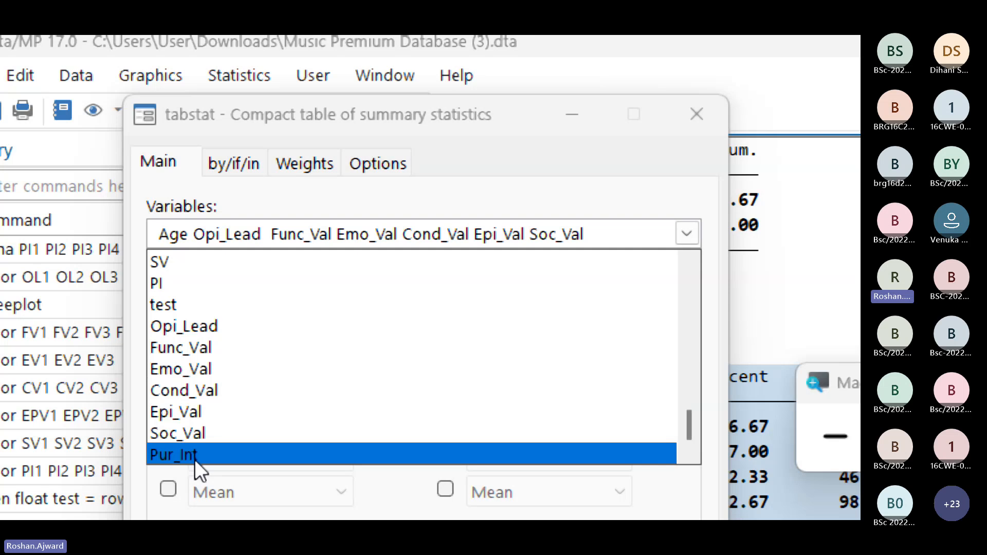
left_click(194, 458)
left_click(586, 205)
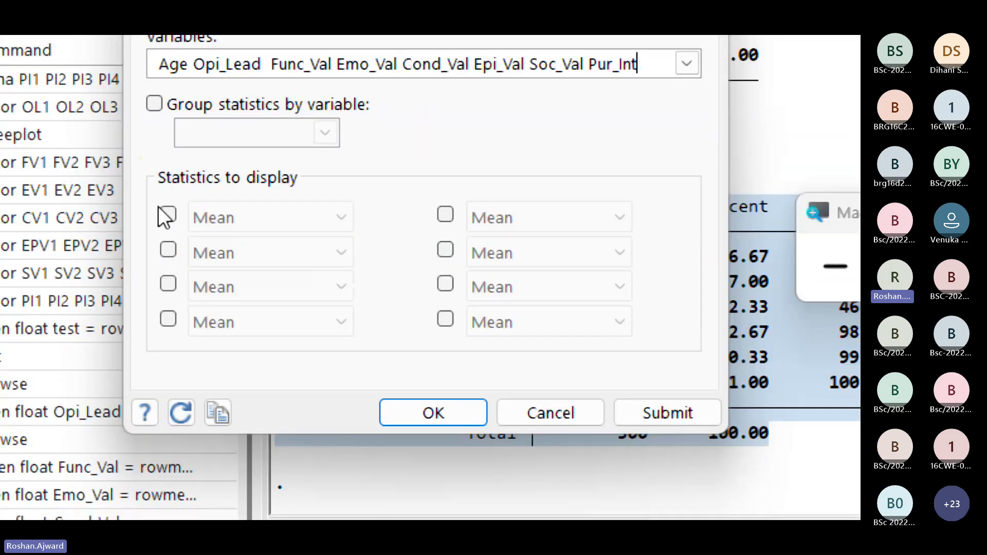
Step: Enable the first four statistics to display and set them to Mean, Median, Minimum and Maximum
left_click(168, 220)
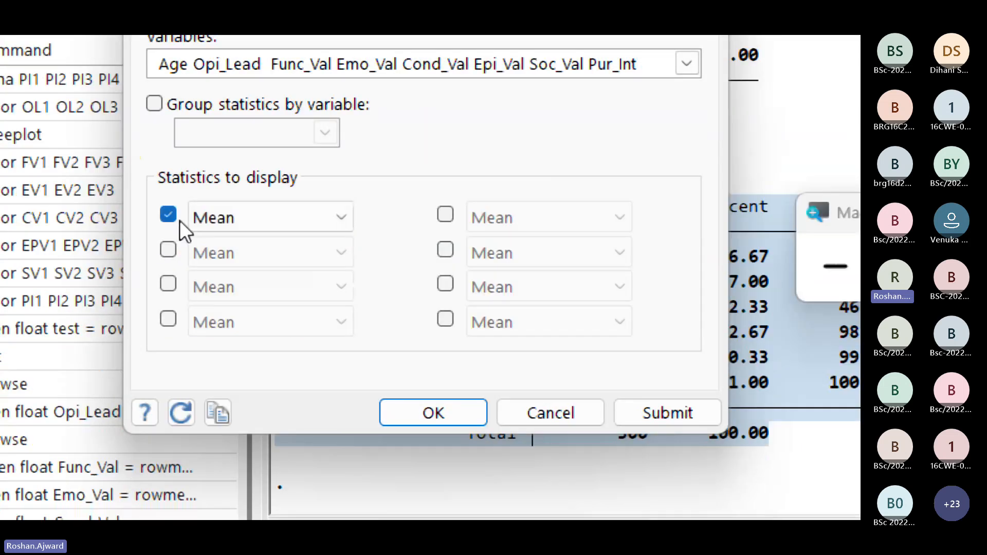
left_click(169, 248)
left_click(263, 244)
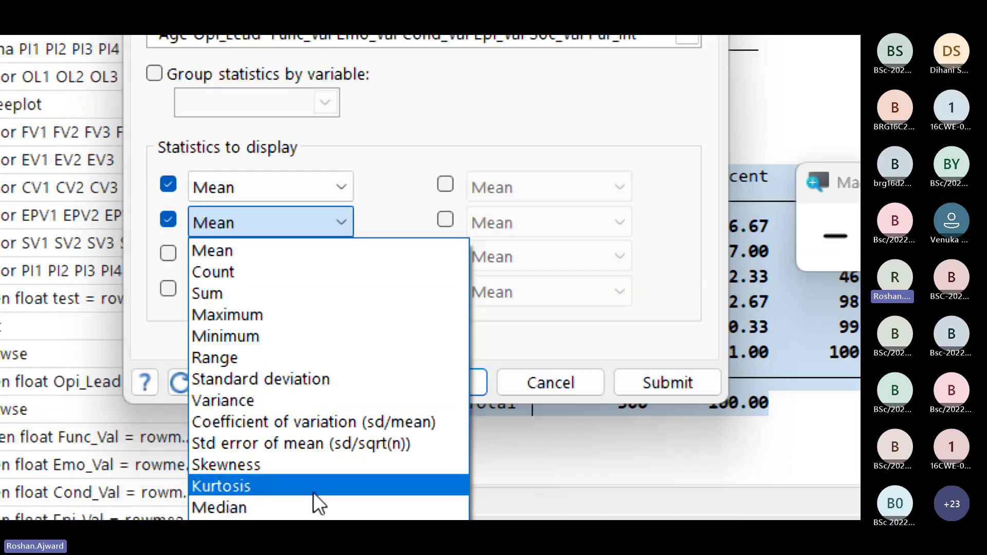
left_click(306, 507)
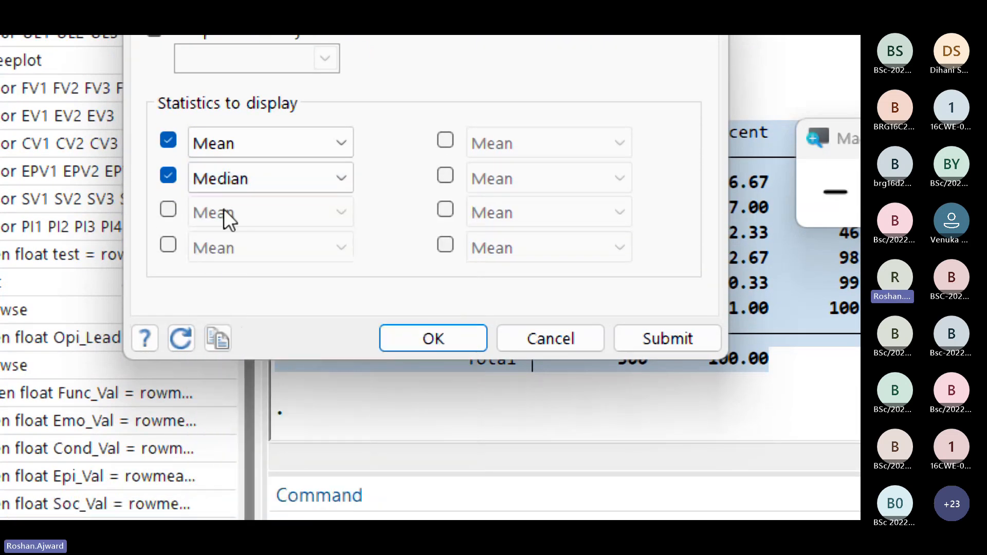
left_click(169, 209)
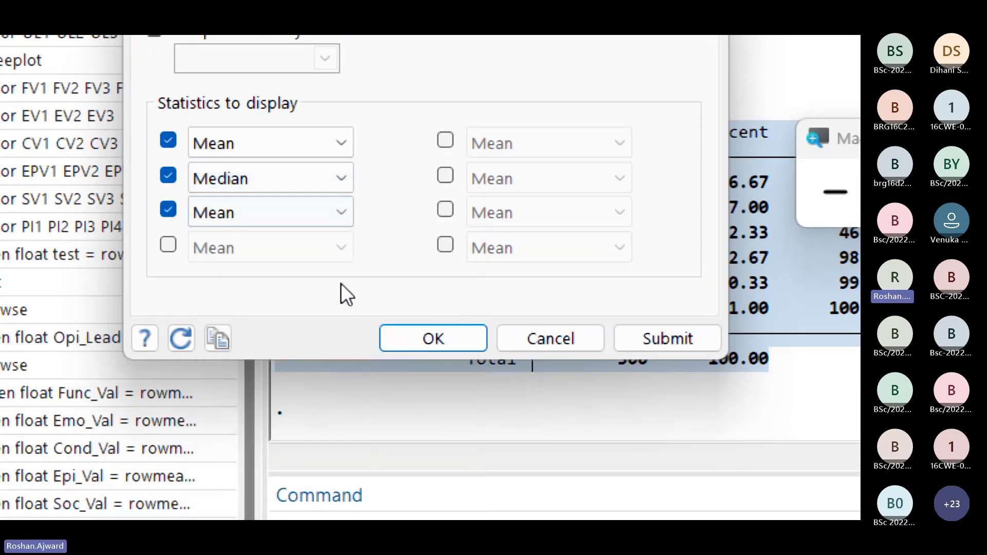
left_click(284, 207)
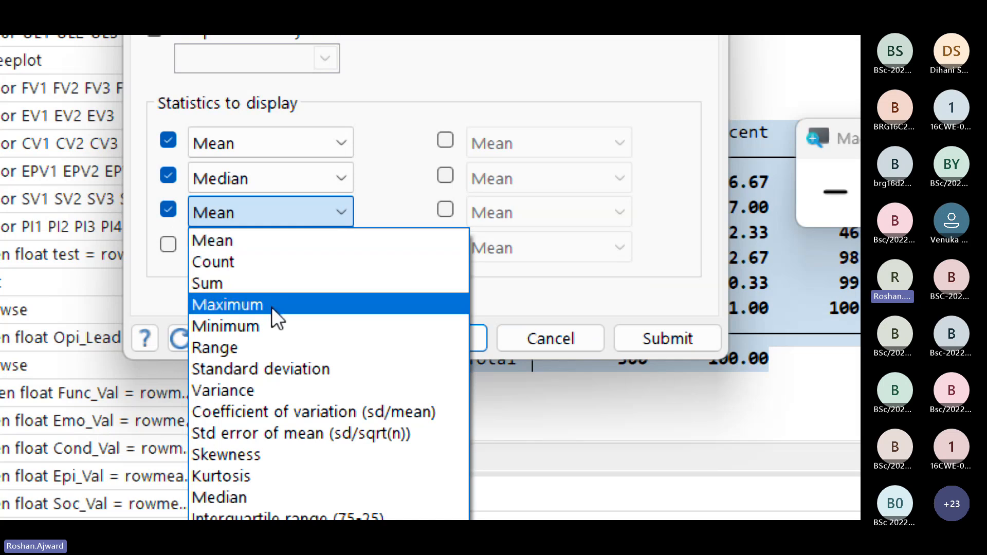
left_click(261, 326)
left_click(171, 252)
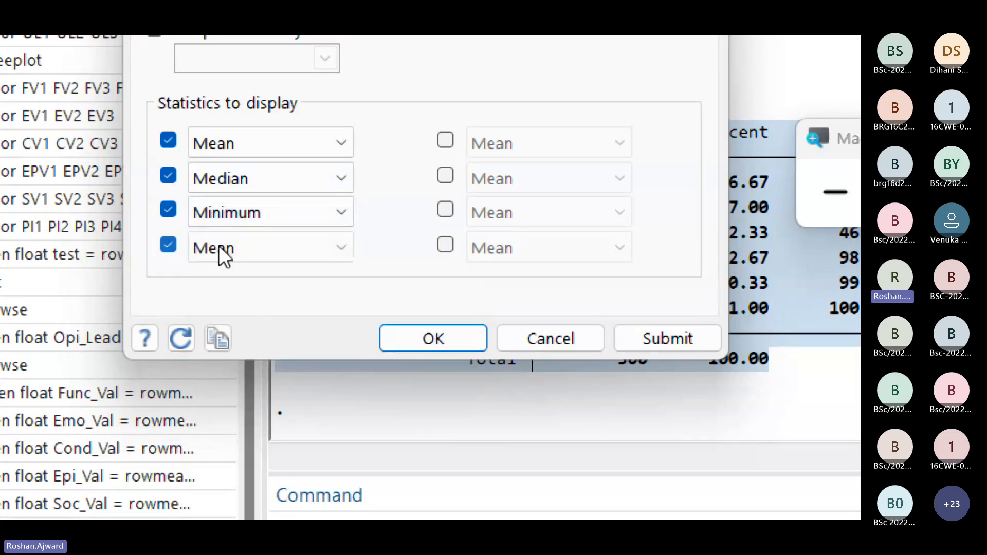
left_click(252, 239)
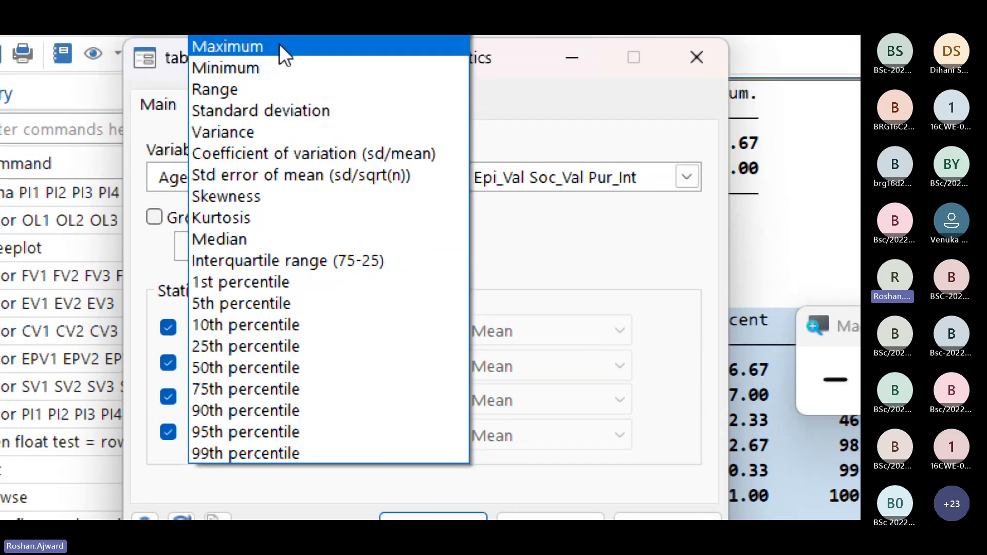
left_click(279, 43)
Step: Add Standard deviation, Kurtosis and Skewness as the next three displayed statistics and generate the summary table
left_click(446, 325)
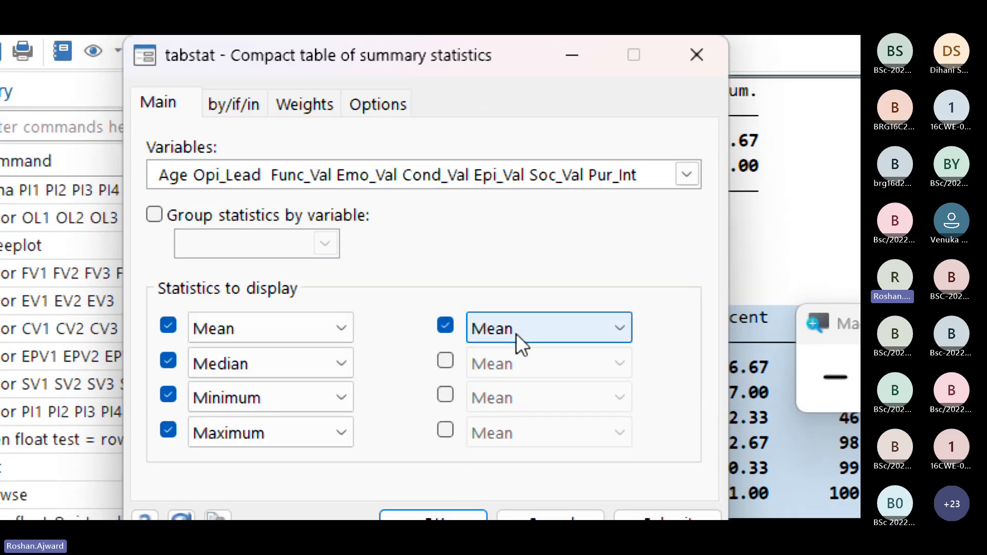
left_click(517, 333)
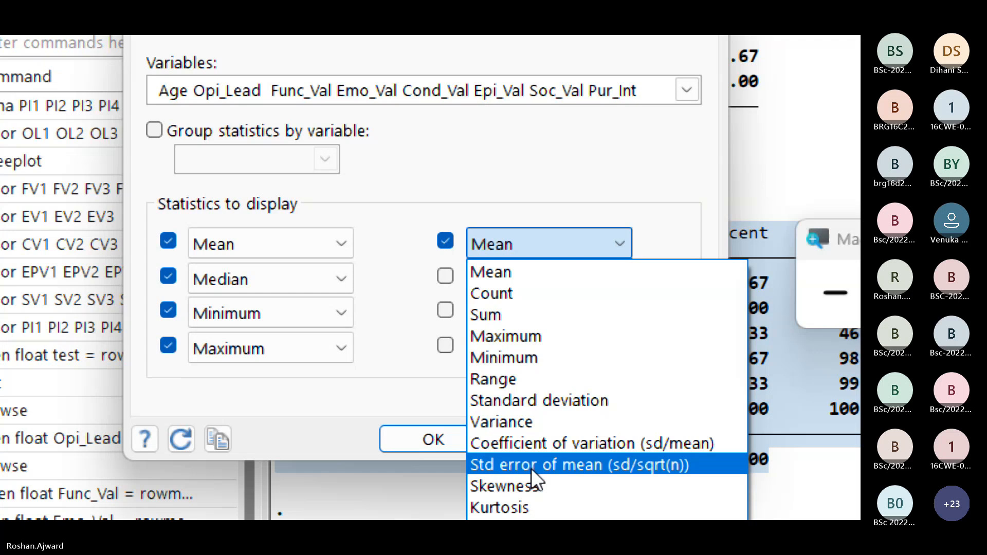
left_click(544, 403)
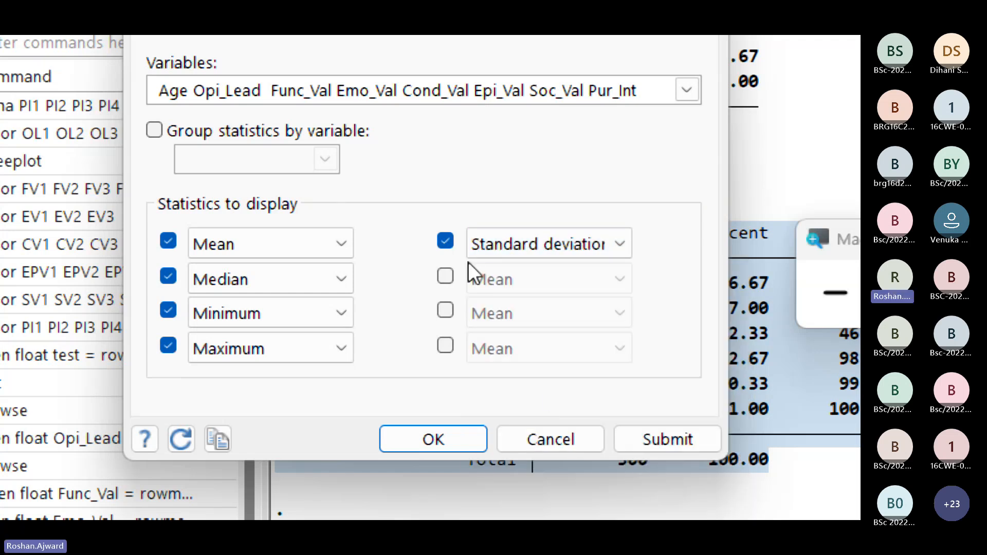
left_click(440, 274)
left_click(339, 287)
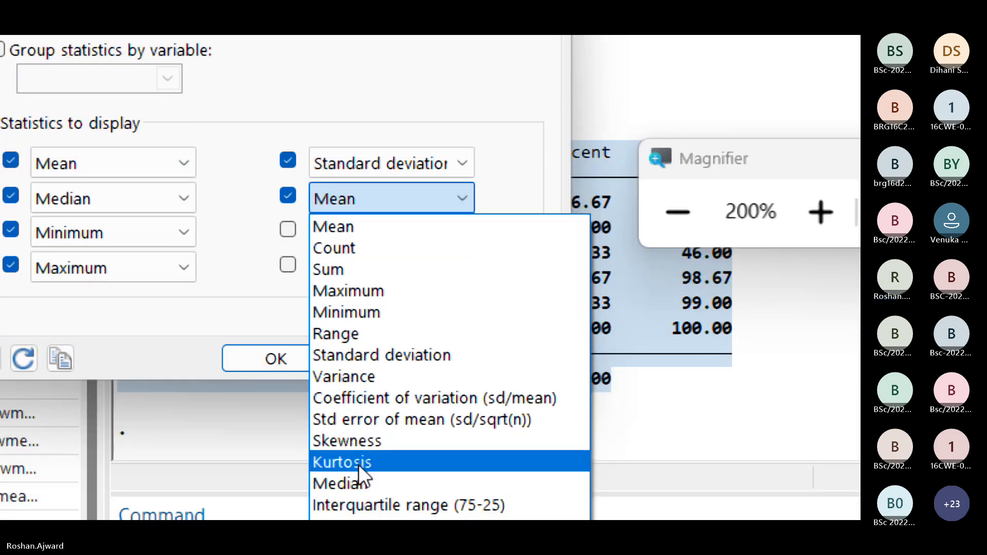
left_click(360, 465)
left_click(288, 230)
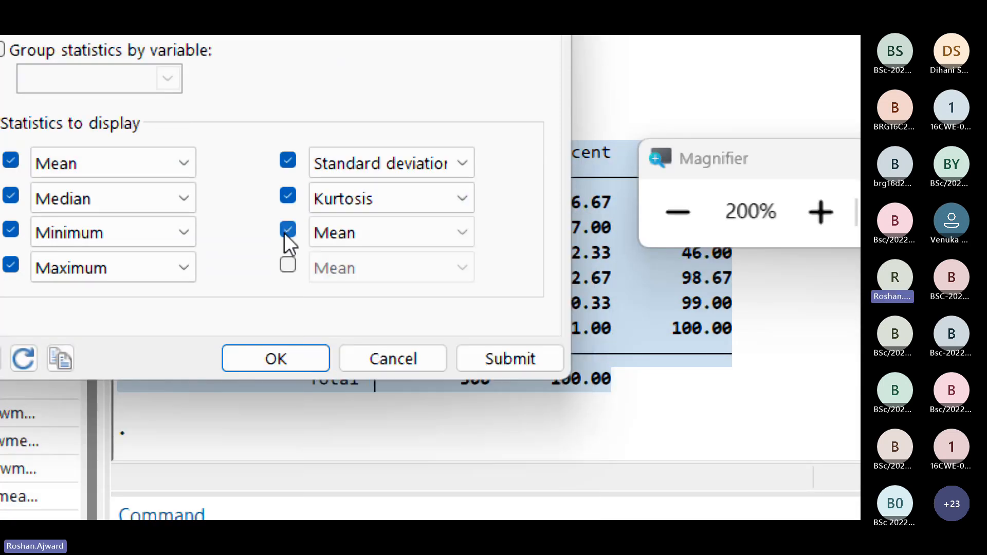
left_click(341, 241)
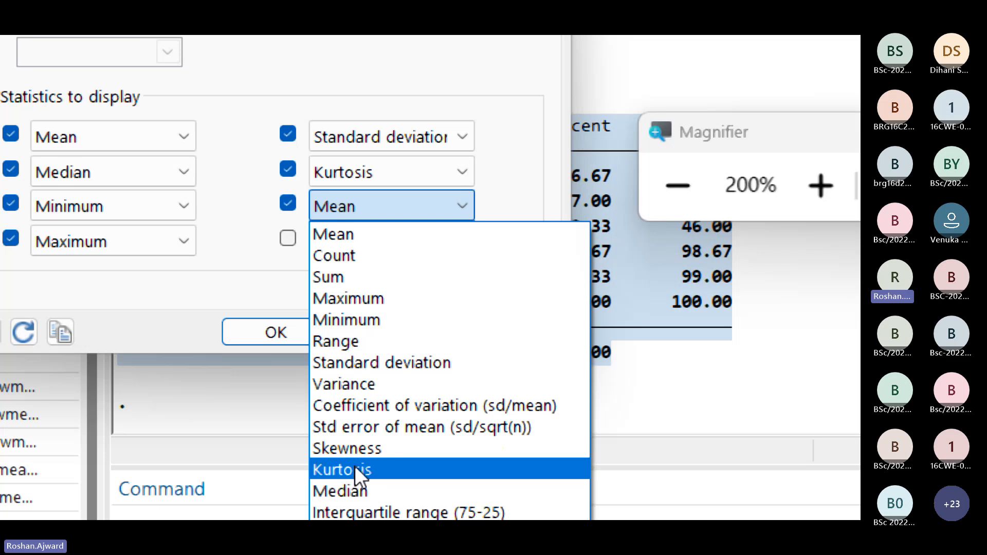
left_click(354, 448)
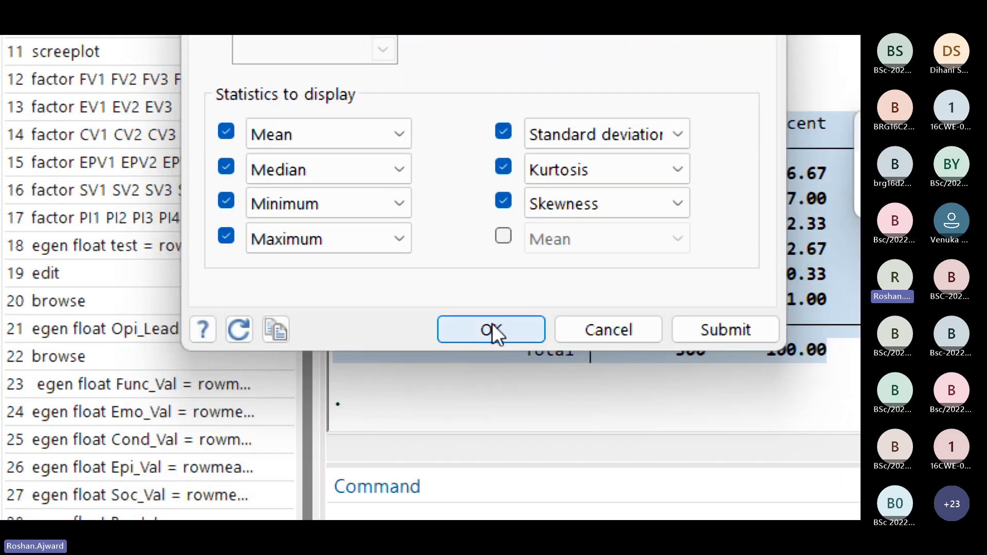
left_click(492, 324)
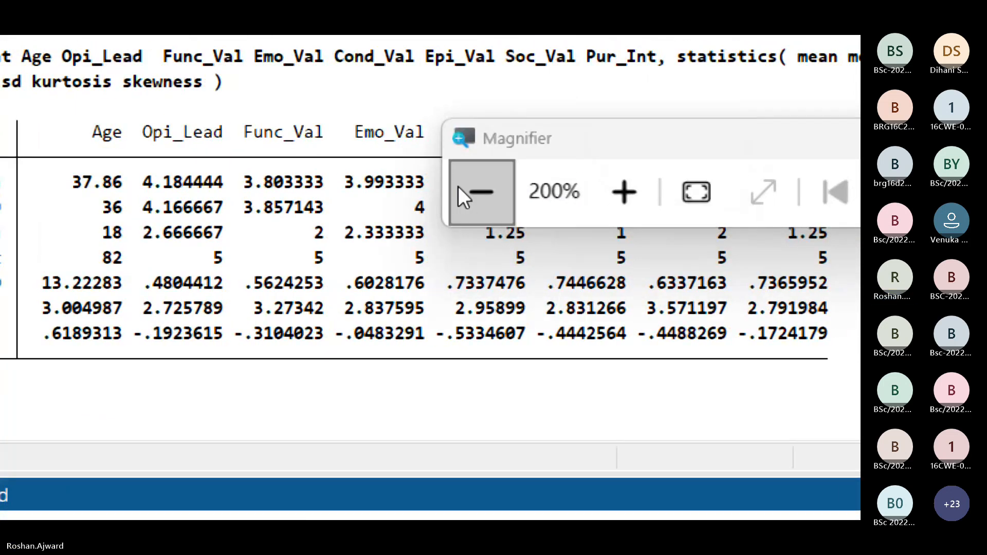
Step: Return the magnification to 100% and copy the whole tabstat results table as a picture
left_click(460, 189)
left_click(459, 195)
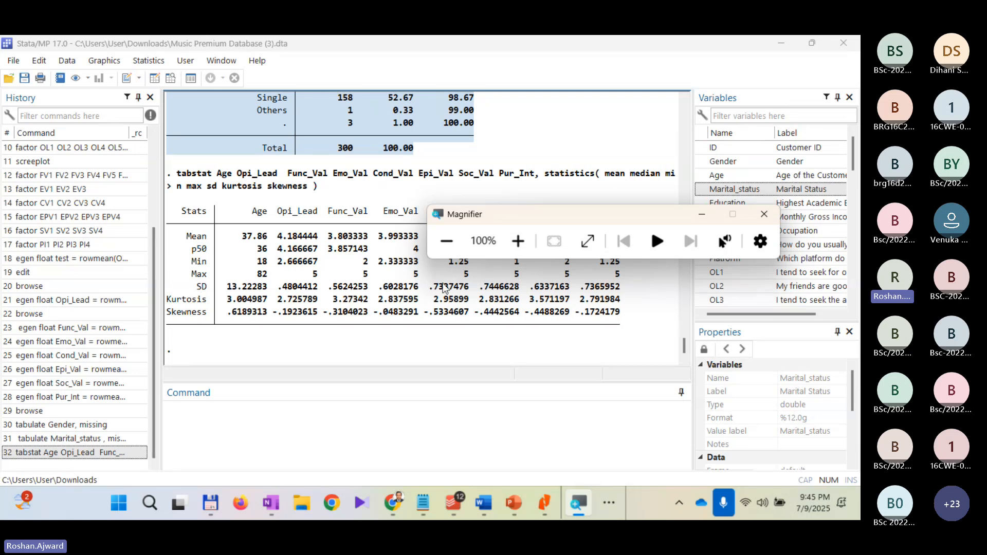
left_click_drag(584, 317, 173, 207)
right_click(214, 218)
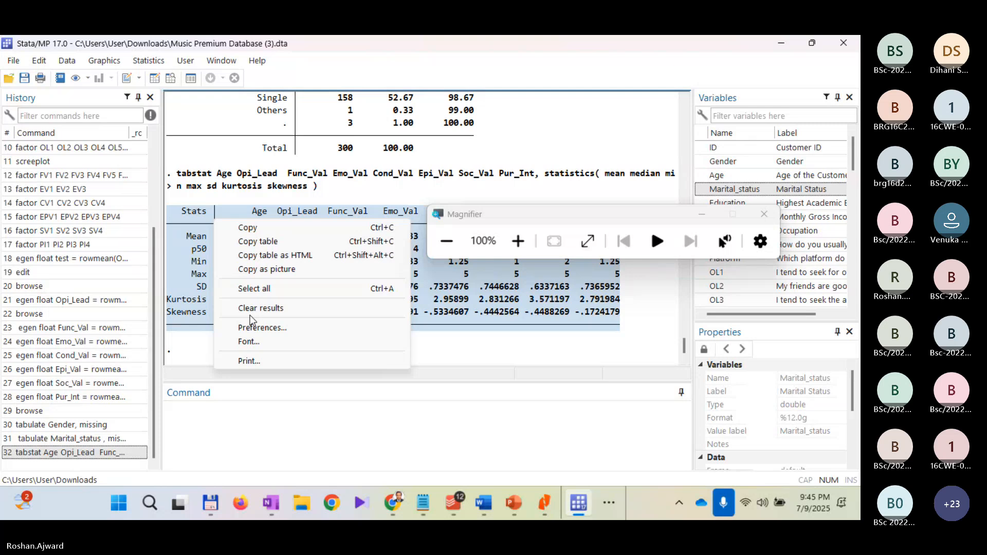
left_click(276, 269)
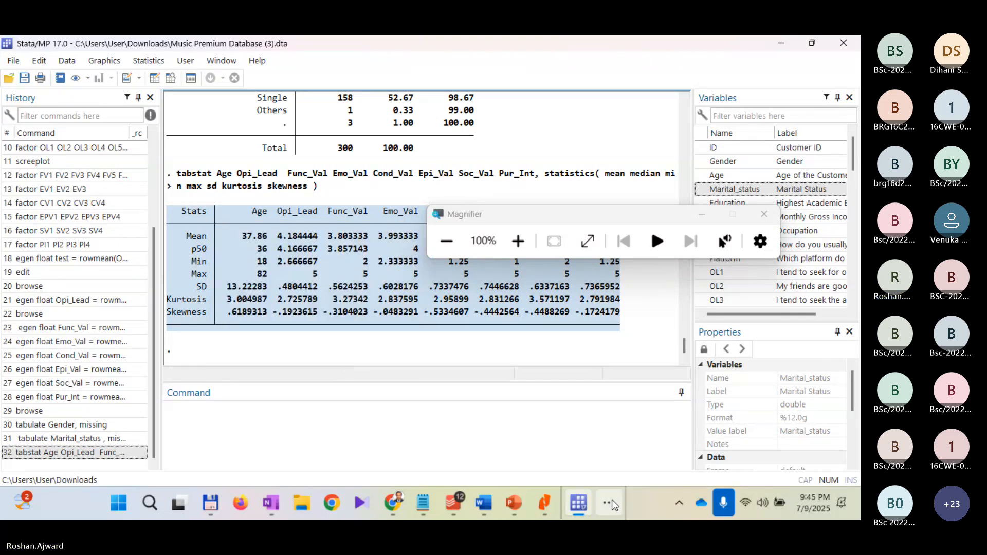
Step: Switch to the Music Premium case study in Word and paste the summary statistics table below the Marital Status table
mouse_move(482, 509)
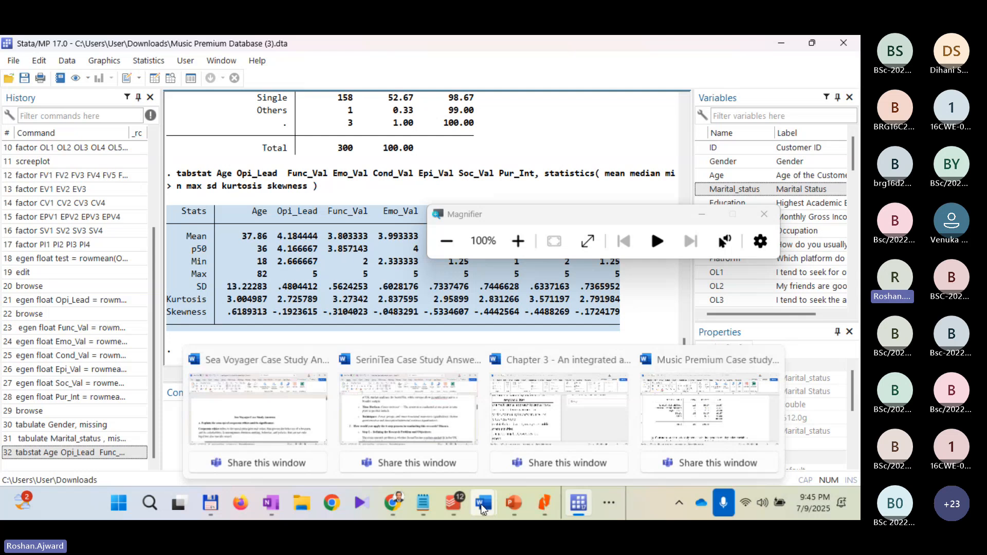
left_click(669, 417)
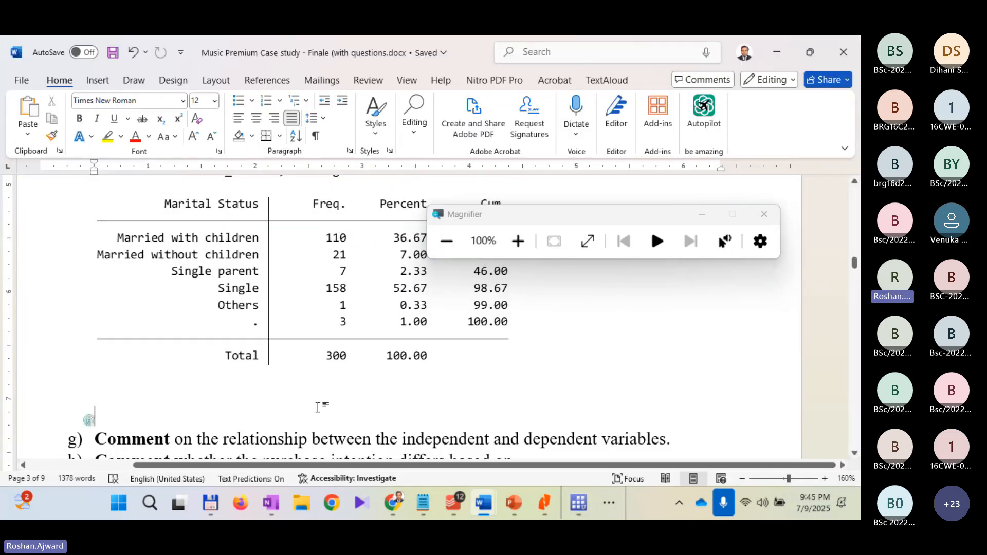
key("ctrl+v")
scroll(334, 406, "down", 3)
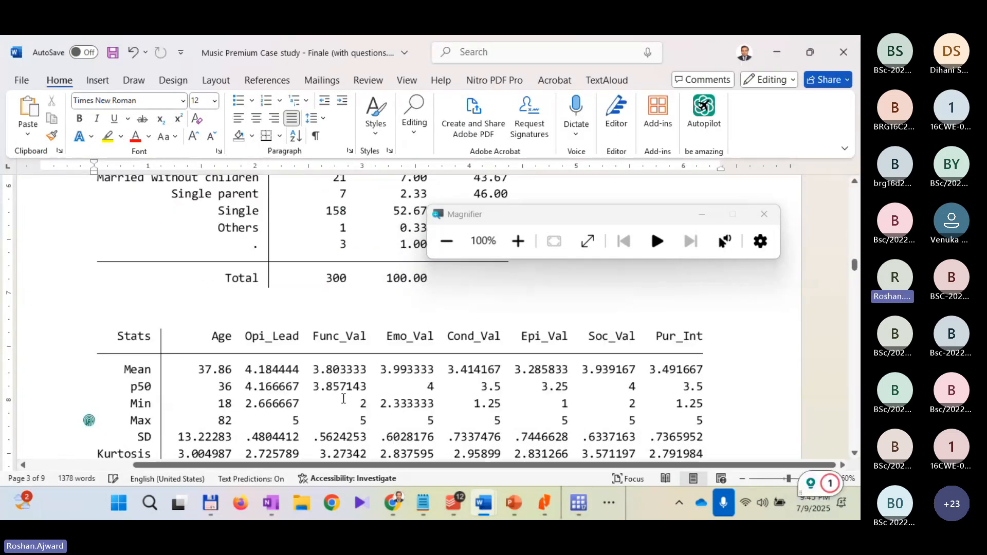
scroll(343, 399, "down", 5)
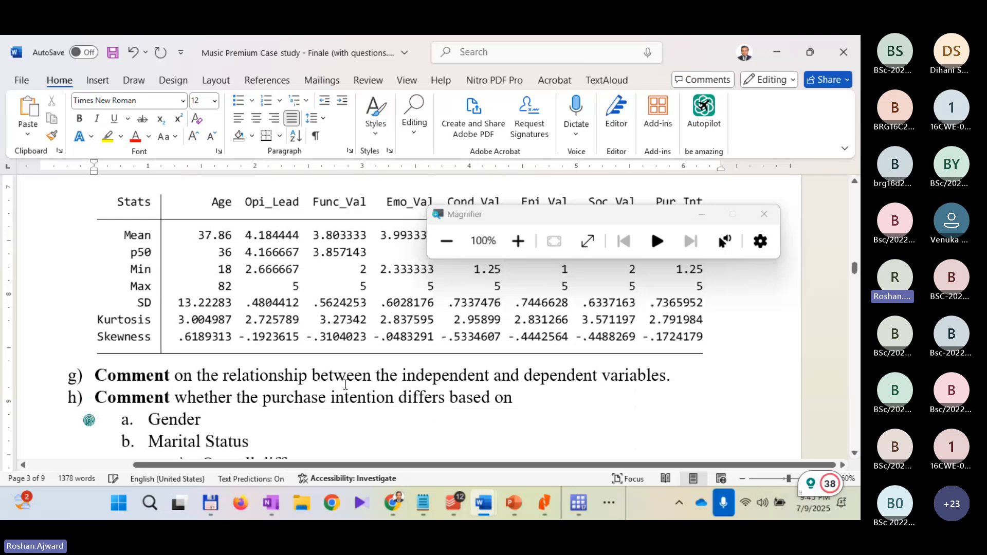
scroll(345, 384, "up", 12)
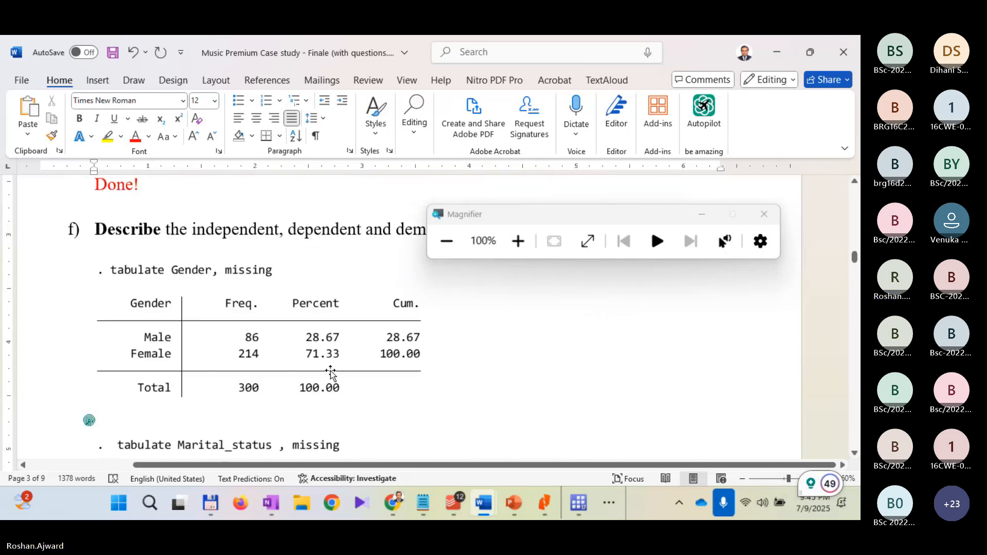
scroll(331, 371, "down", 1)
scroll(318, 349, "down", 12)
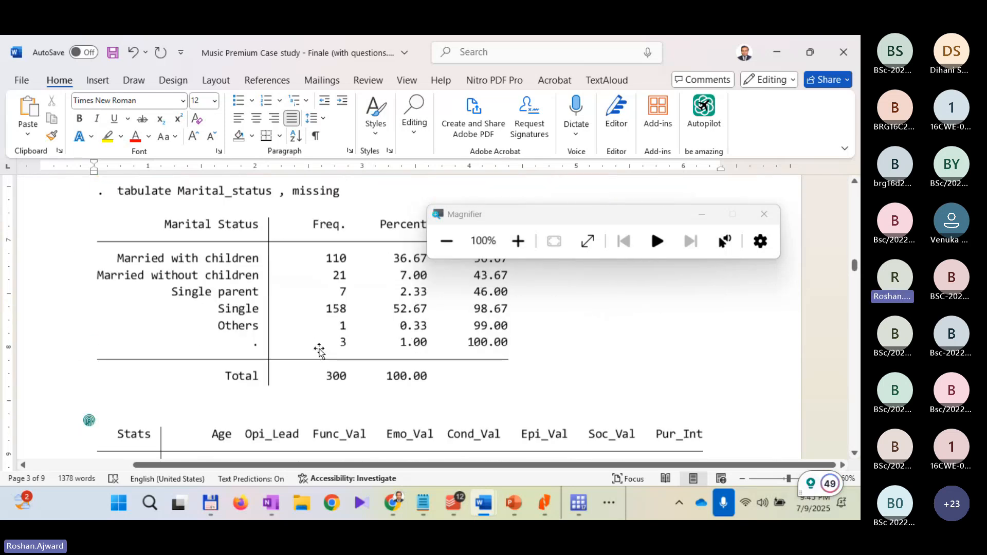
Step: Insert an unnumbered blank line between the summary statistics table and question g)
left_click(90, 323)
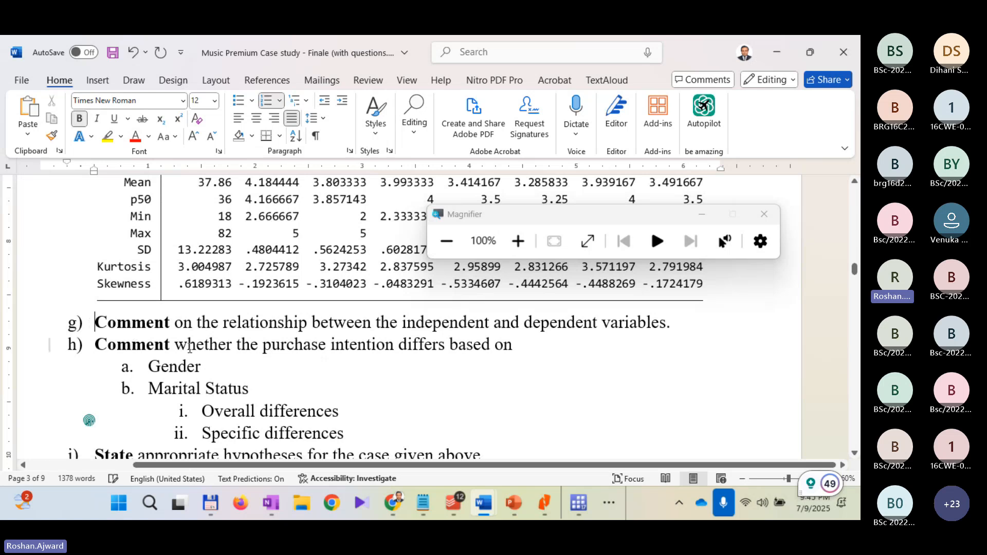
key("Return")
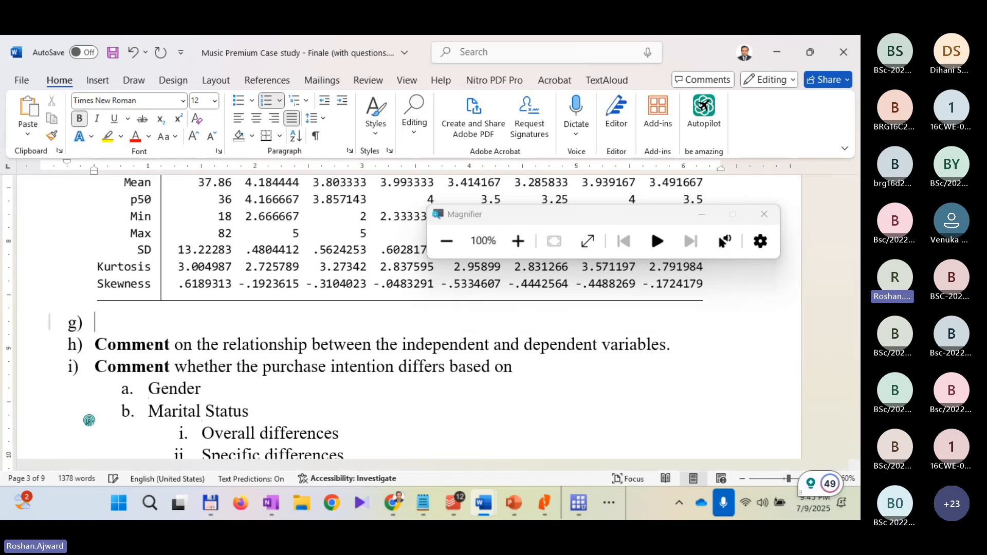
key("BackSpace")
key("BackSpace")
Step: Examine the pasted summary statistics for Age, the independent variables and Pur_Int
scroll(302, 359, "up", 3)
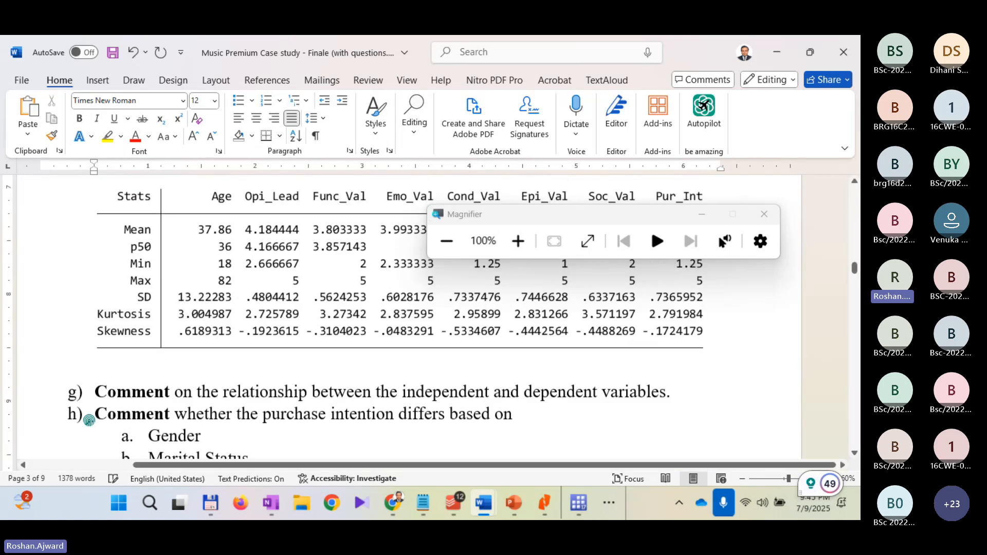
scroll(303, 358, "down", 3)
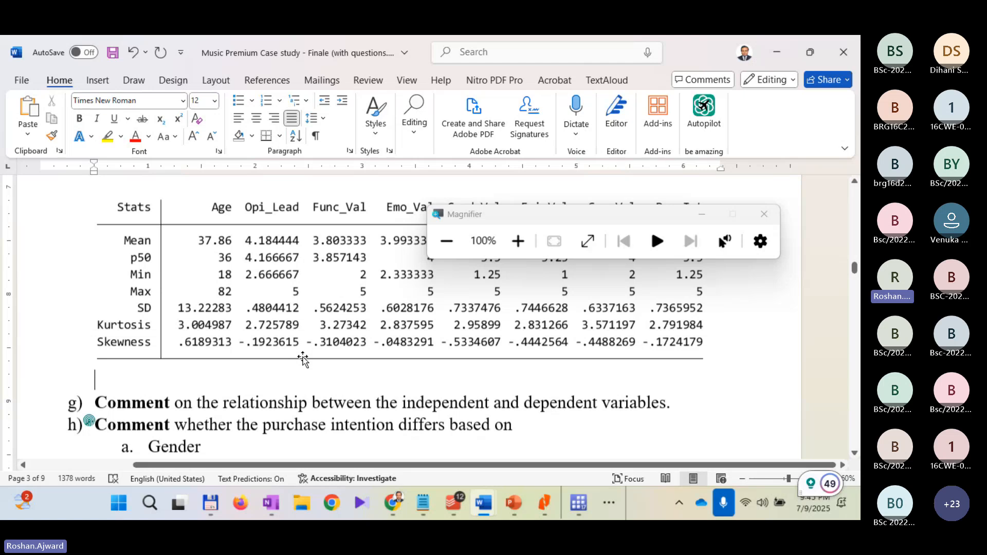
scroll(296, 360, "up", 1)
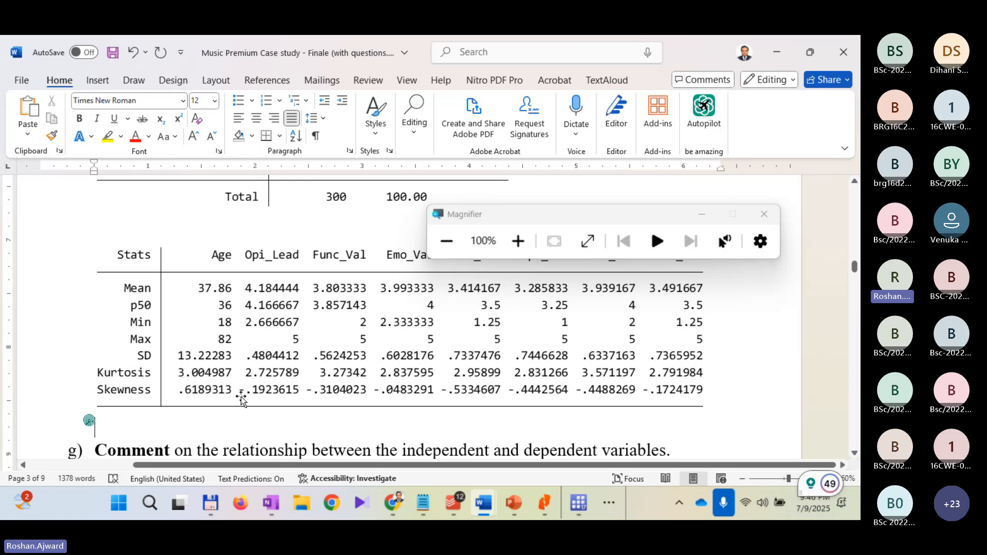
scroll(354, 365, "up", 1)
scroll(354, 365, "up", 2)
scroll(359, 375, "down", 1)
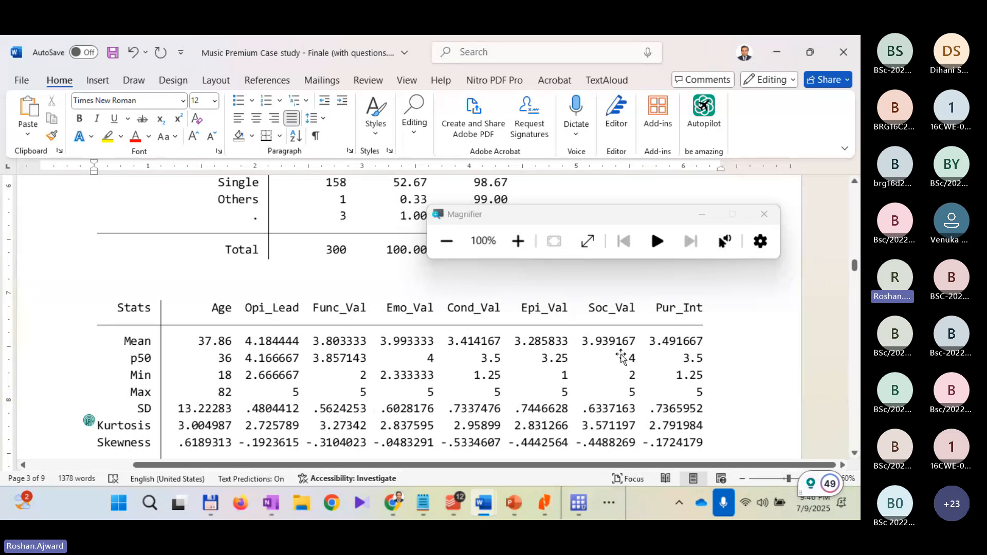
scroll(684, 352, "down", 3)
scroll(683, 354, "up", 3)
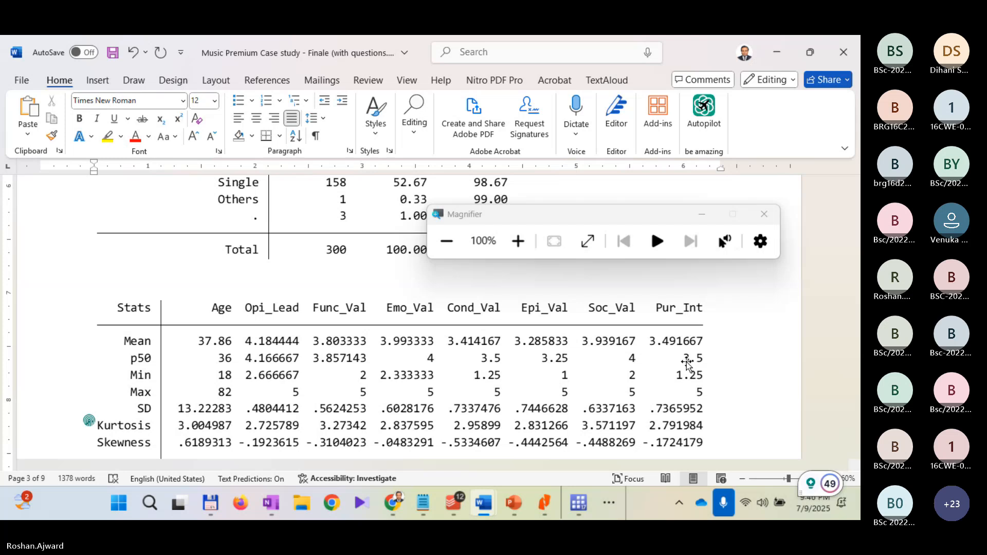
Step: Review the research objectives under question a), marking the phrase "level of purchase intention", and relate them to the summary statistics table
scroll(648, 332, "up", 2)
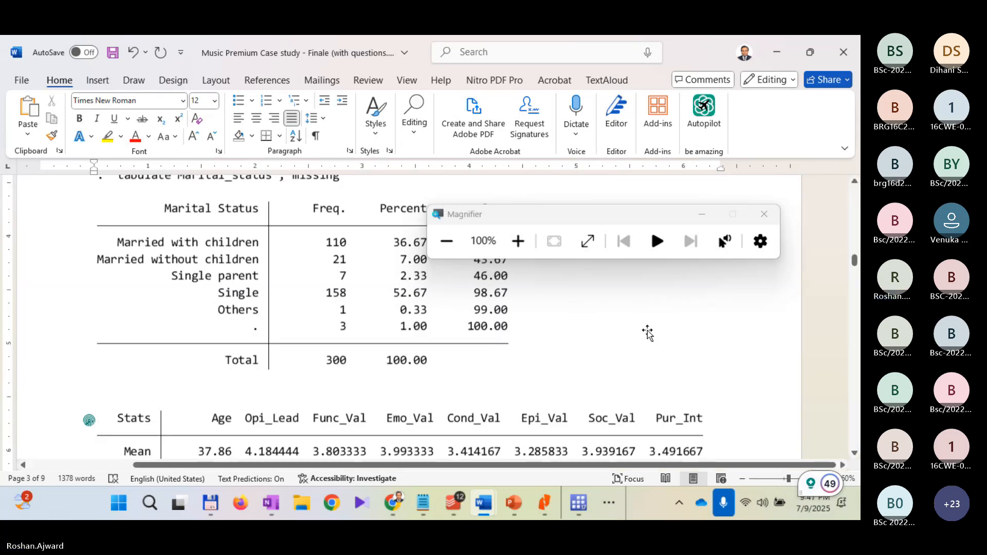
scroll(648, 333, "up", 10)
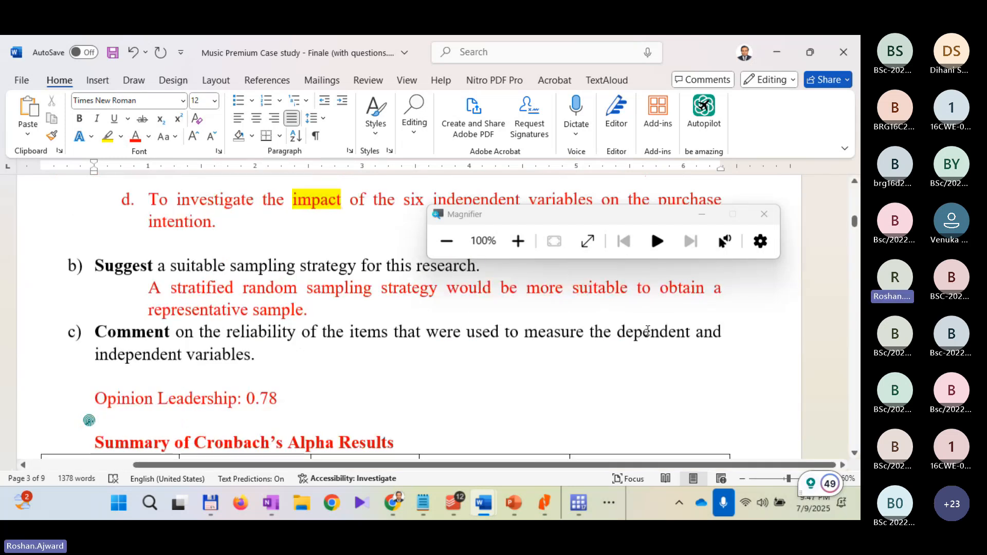
scroll(647, 330, "up", 5)
scroll(648, 330, "down", 3)
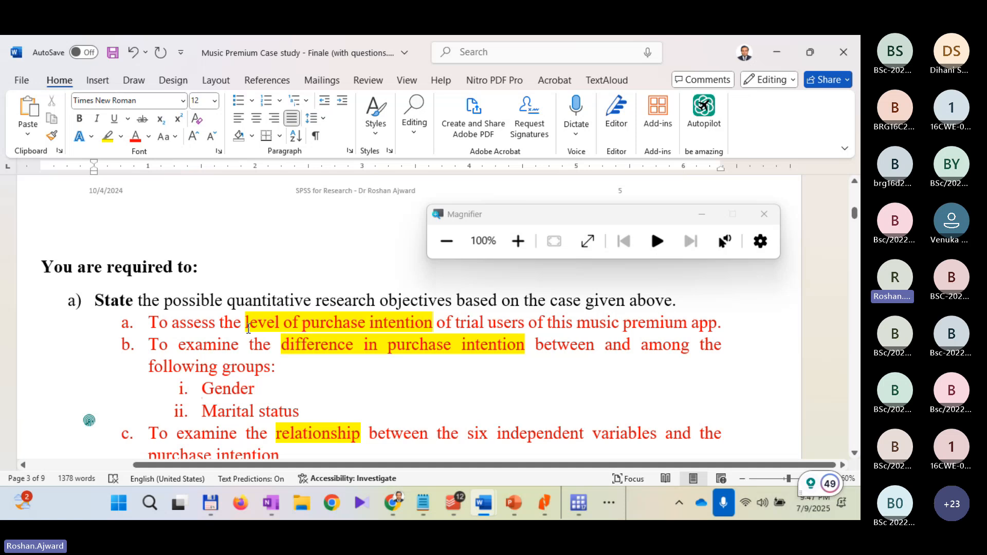
left_click_drag(245, 322, 414, 323)
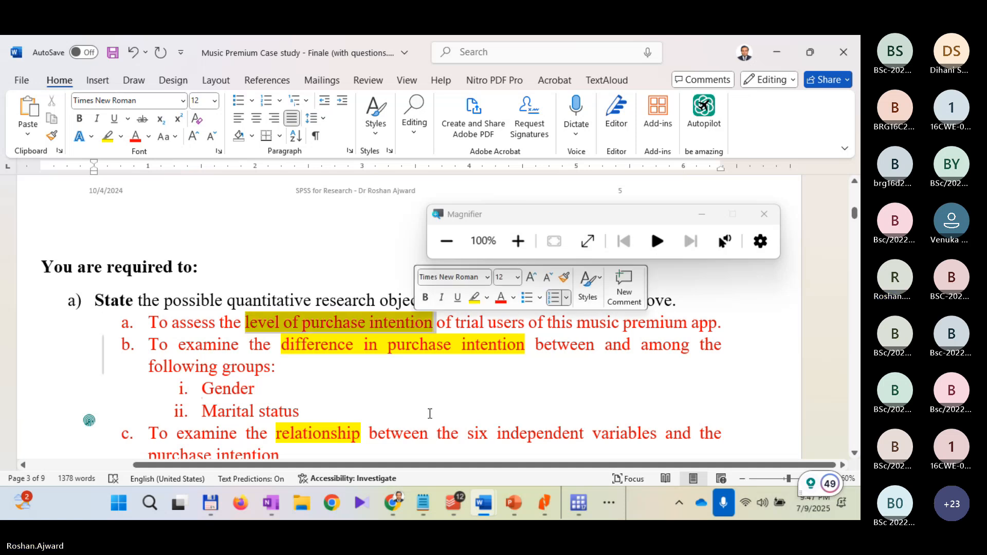
scroll(433, 395, "down", 5)
scroll(433, 395, "down", 15)
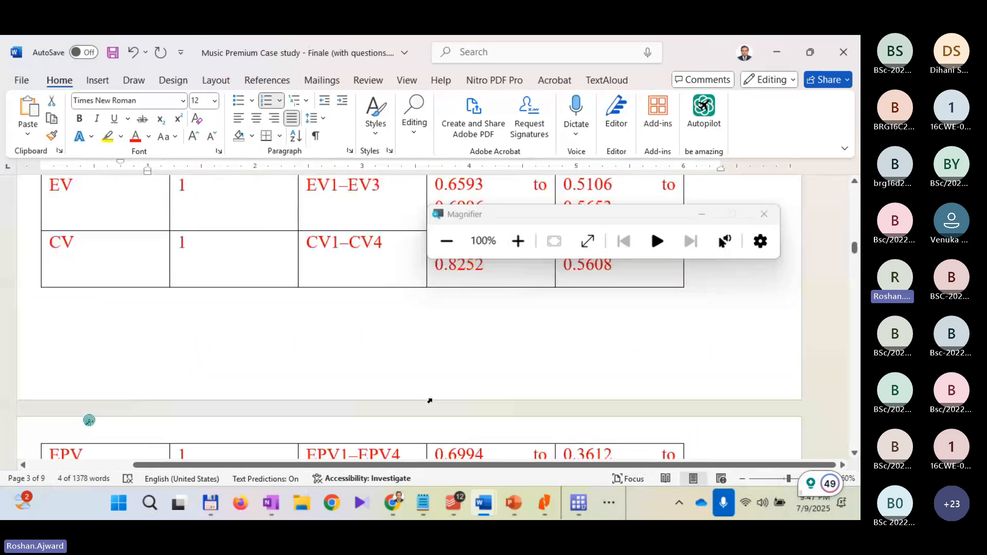
scroll(619, 432, "up", 1)
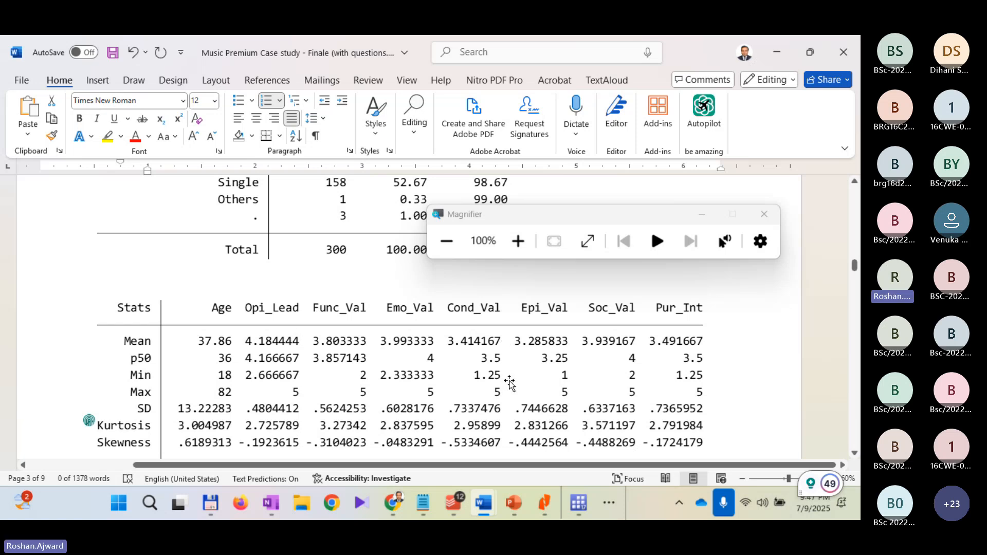
Step: Insert two unnumbered blank lines between questions g) and h) and save the document
scroll(508, 380, "up", 1)
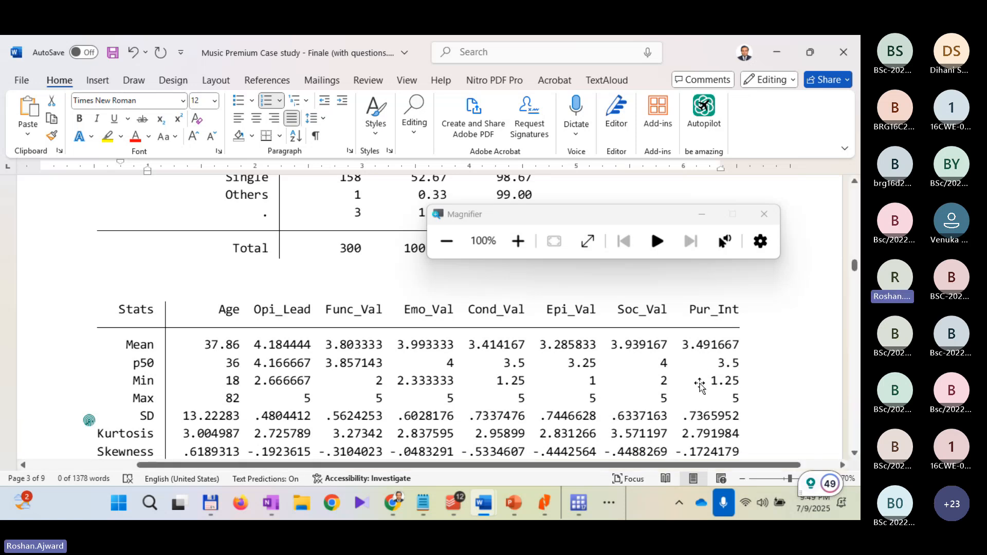
scroll(700, 384, "up", 2)
scroll(662, 390, "up", 5)
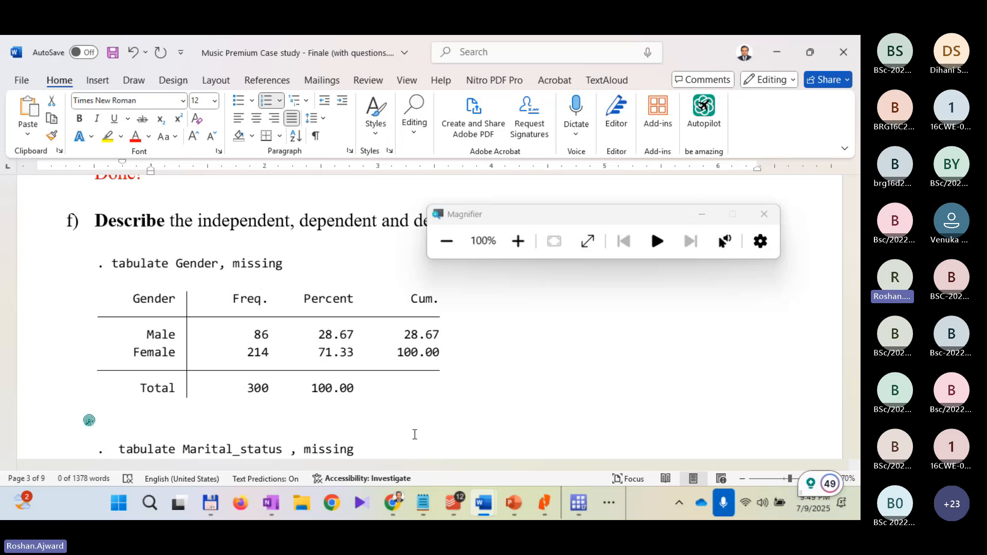
scroll(301, 346, "down", 15)
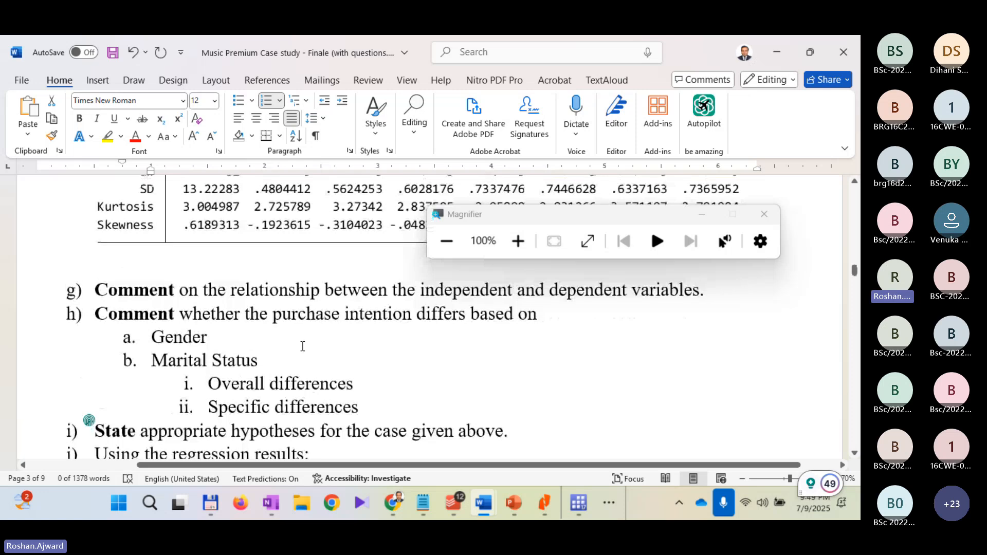
scroll(303, 346, "up", 1)
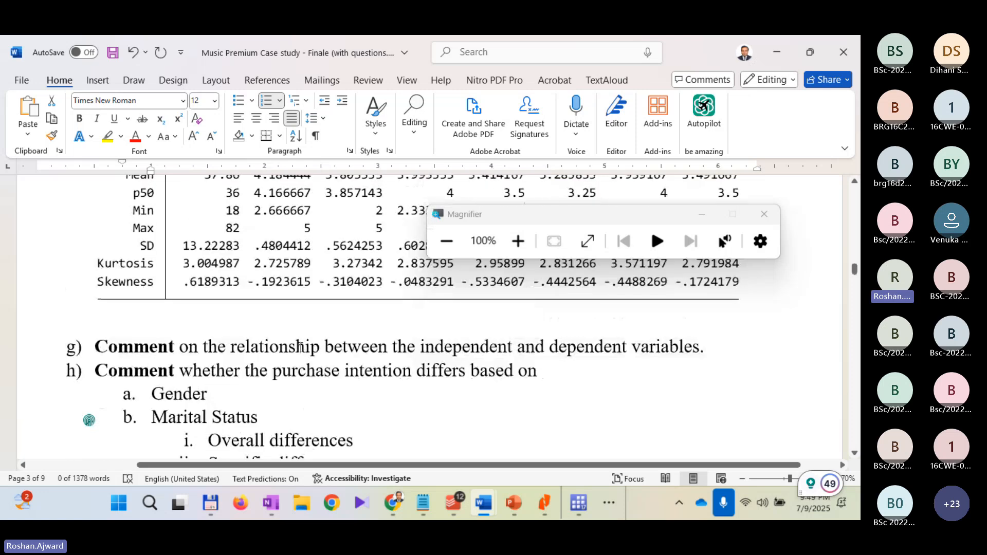
left_click(693, 357)
key("Return")
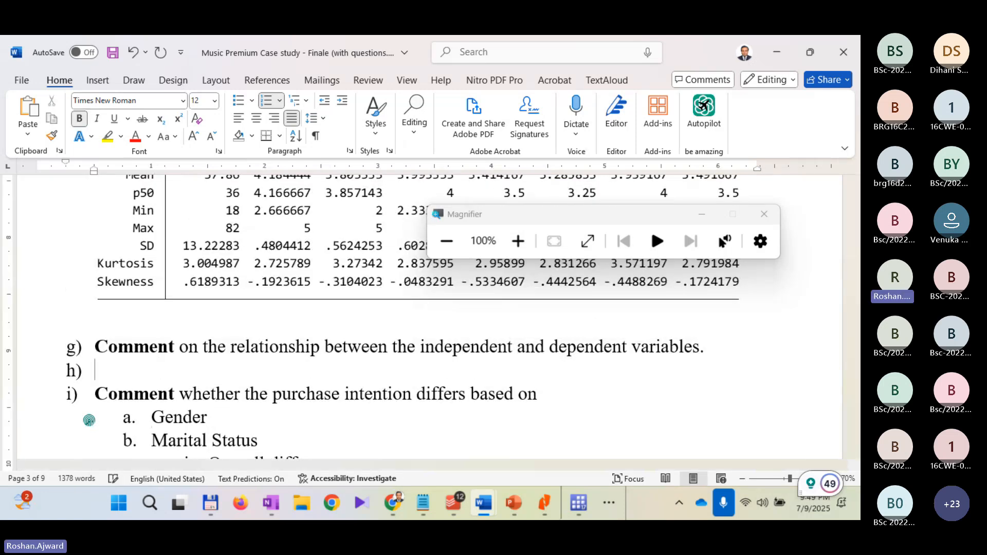
key("BackSpace")
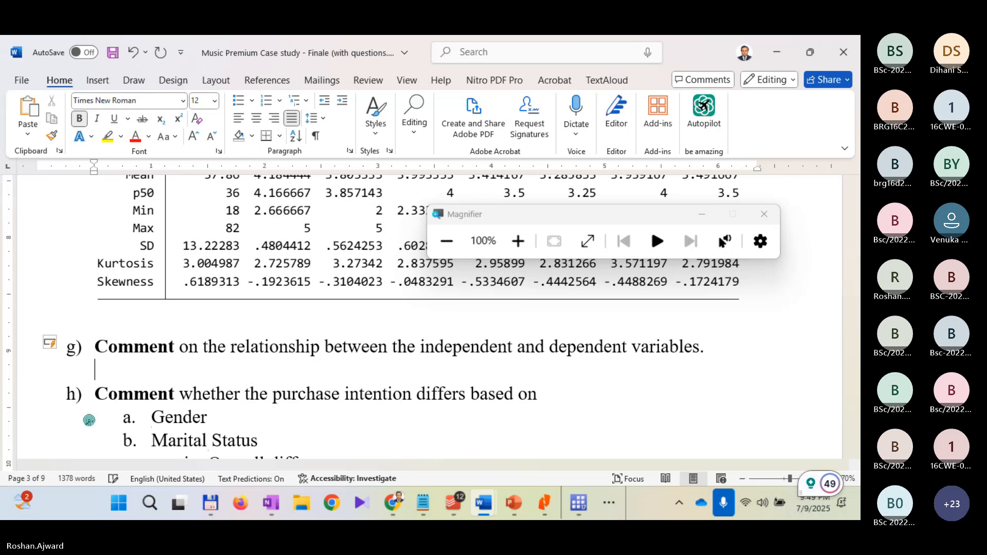
key("Return")
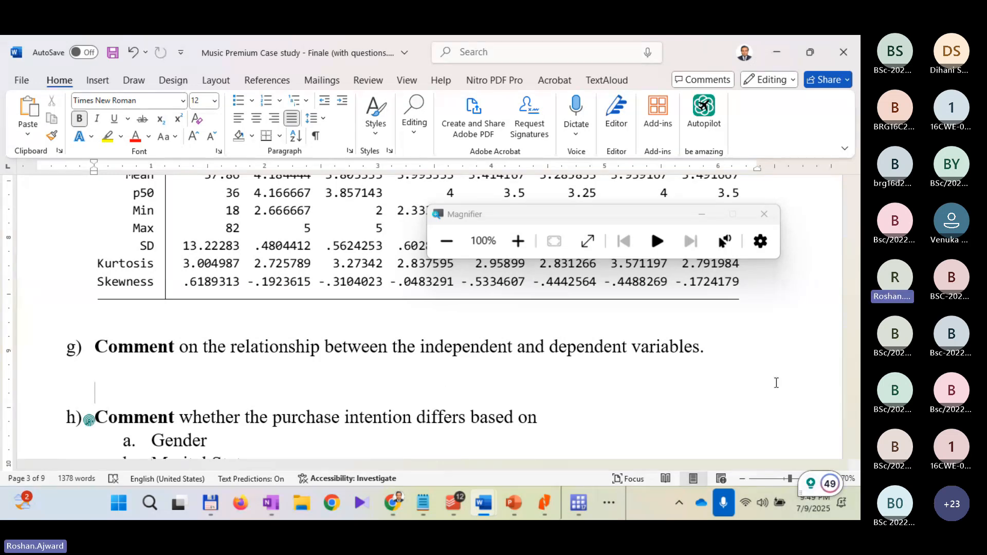
key("ctrl+s")
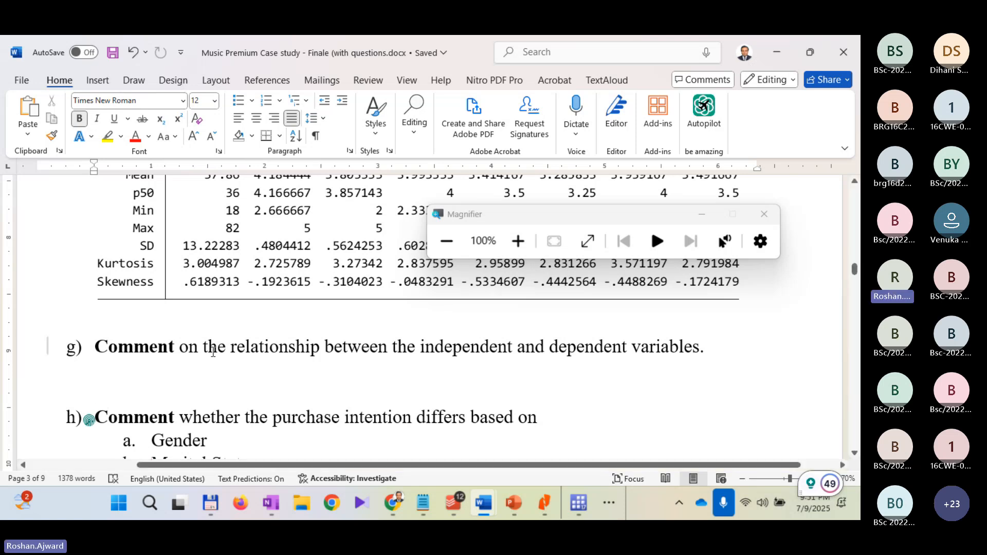
Step: Mark the word "relationship" in question g), switch to Stata and magnify the screen to 200%
left_click_drag(231, 347, 324, 348)
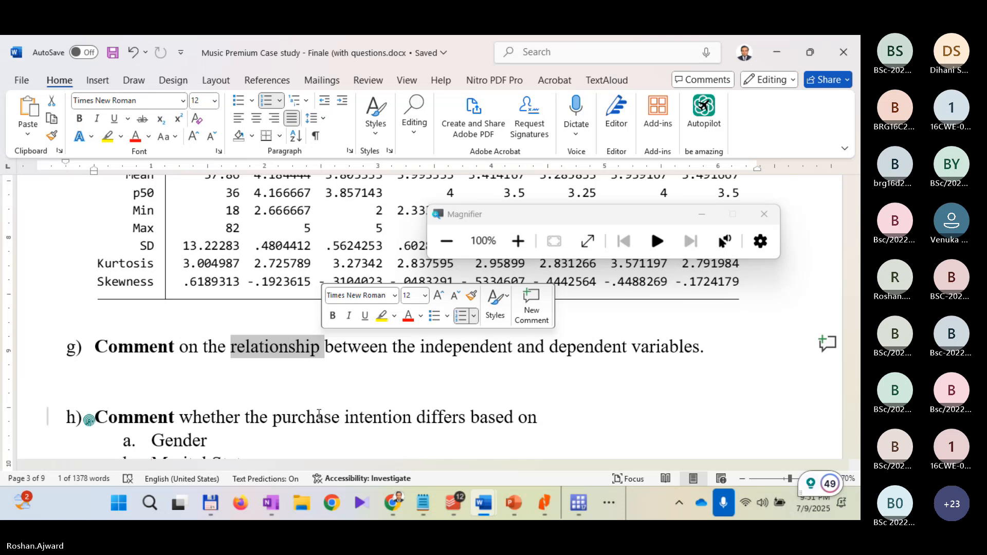
key("alt+Tab")
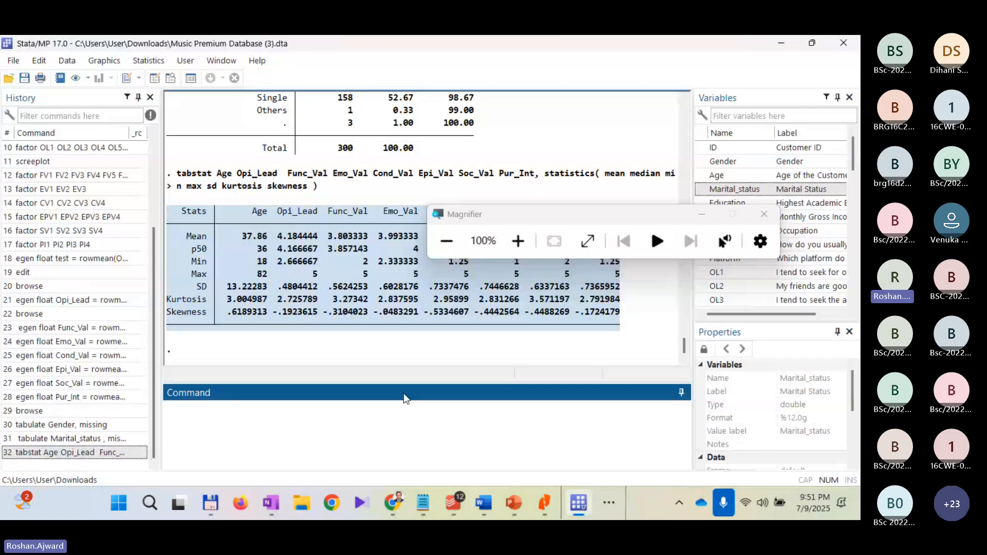
left_click(524, 243)
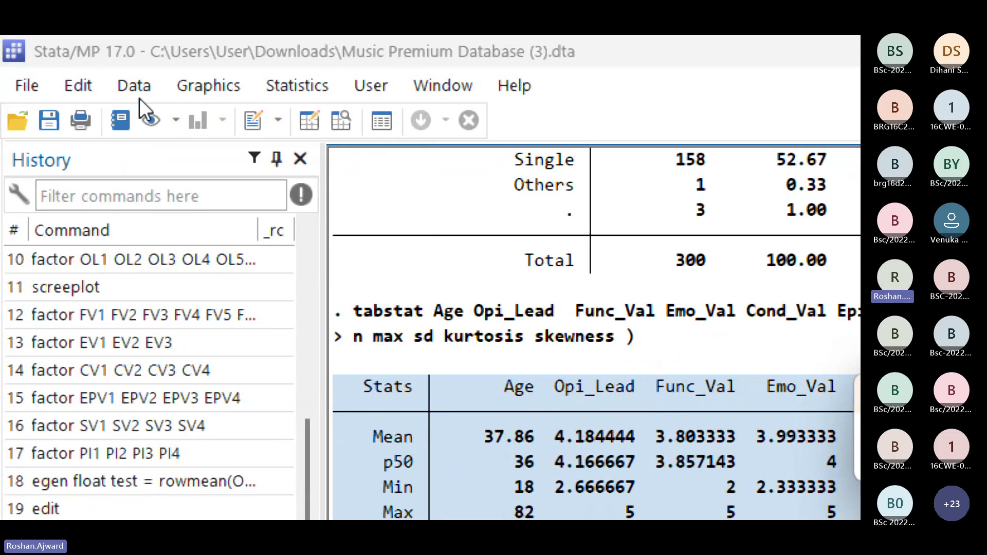
left_click(189, 88)
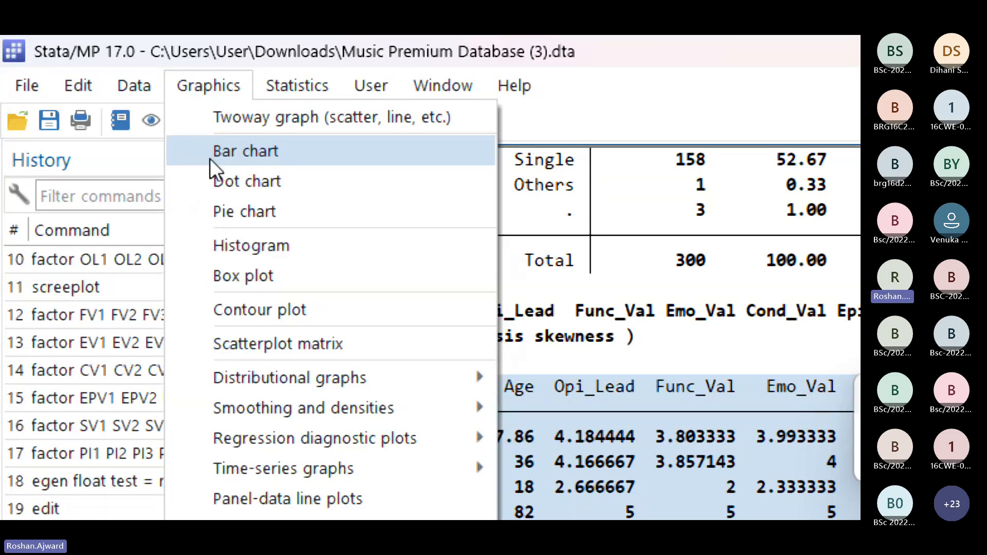
left_click(337, 38)
left_click(306, 82)
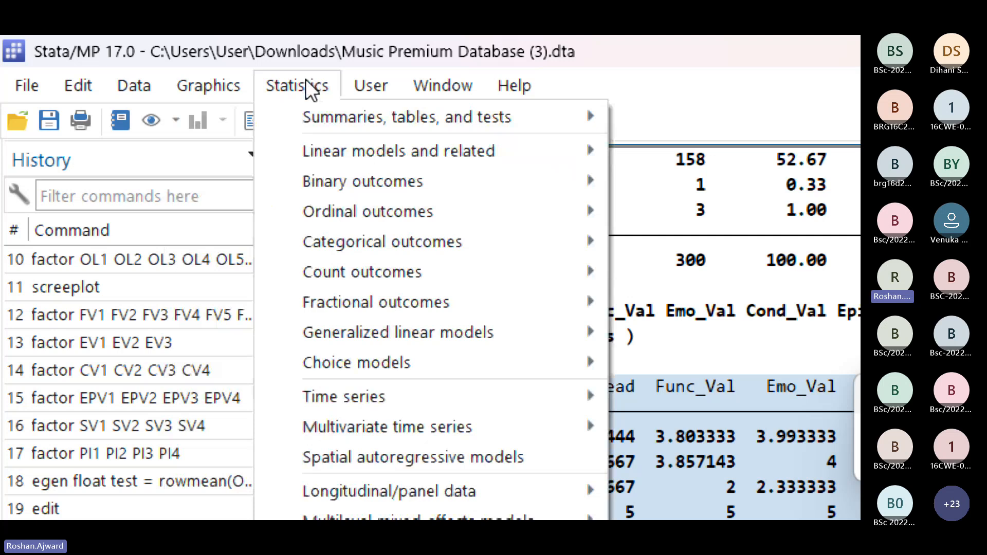
mouse_move(304, 118)
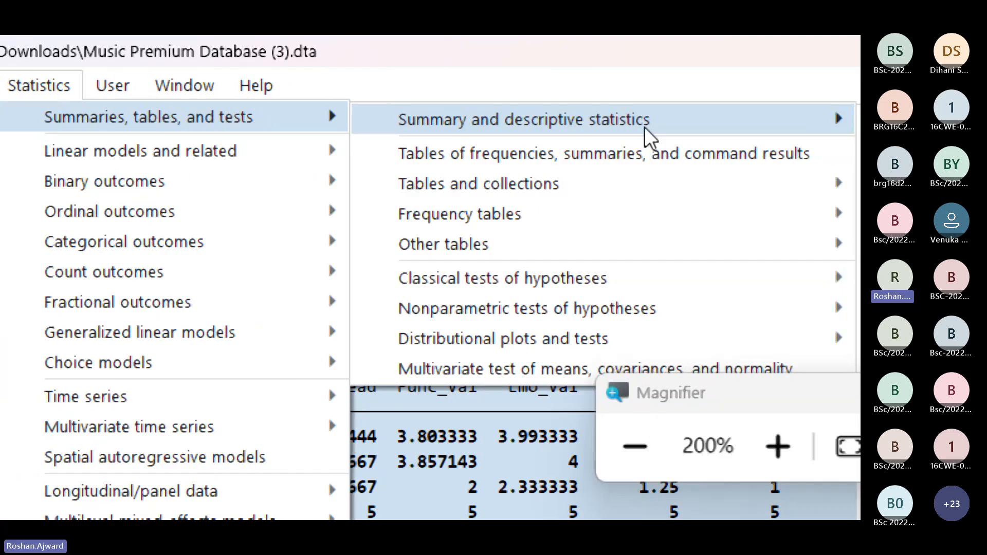
mouse_move(787, 123)
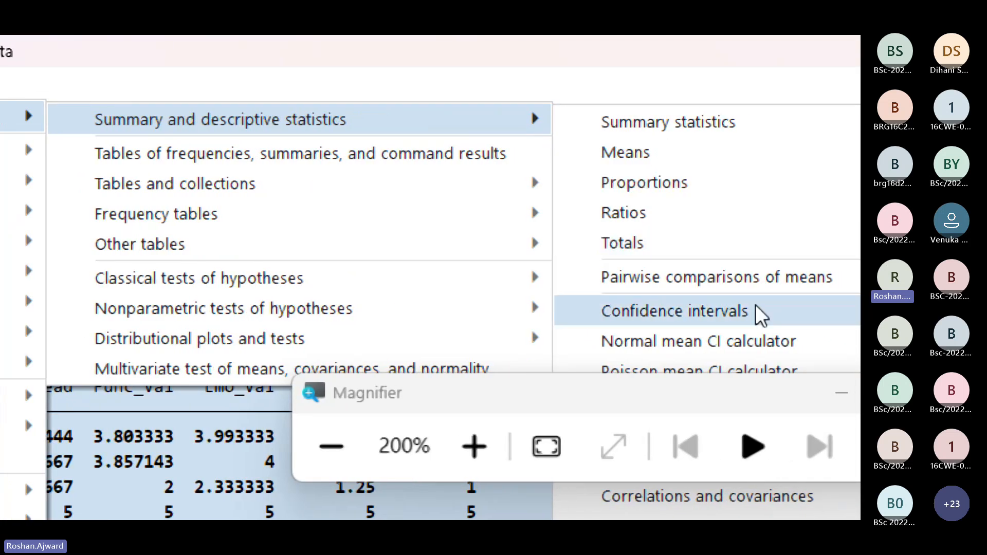
left_click(674, 395)
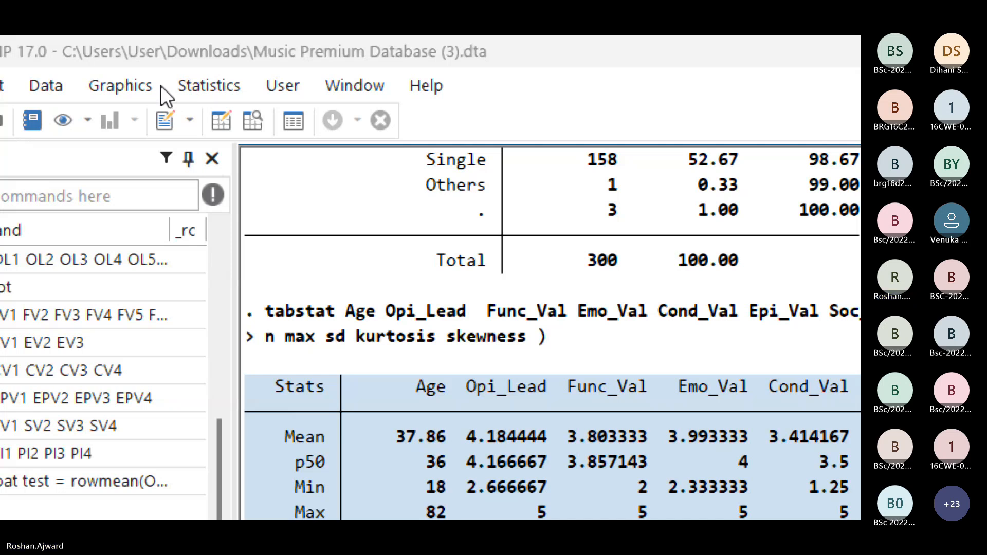
Step: Set up a pairwise correlation of Opi_Lead, Func_Val, Emo_Val, Cond_Val, Epi_Val, Soc_Val and Pur_Int
left_click(182, 87)
mouse_move(267, 121)
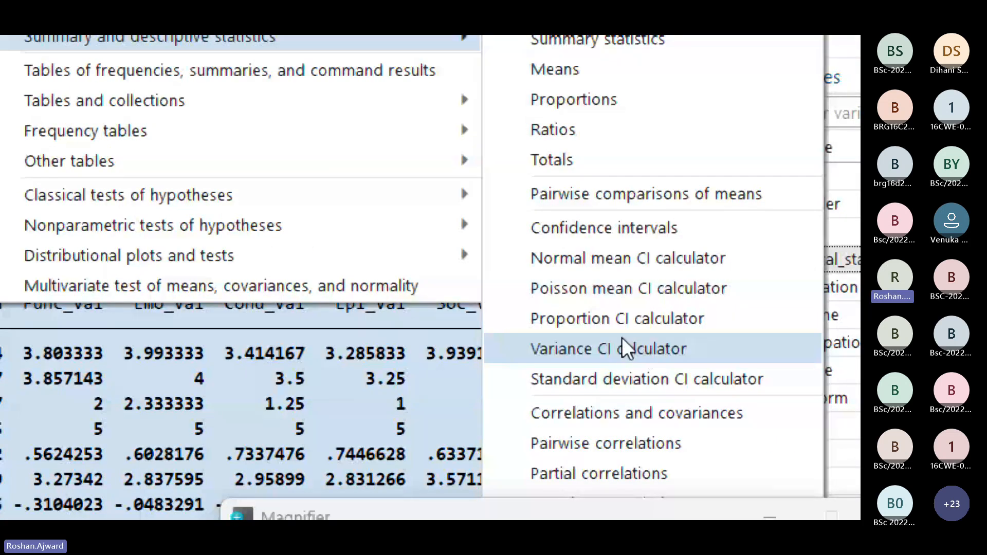
left_click(592, 442)
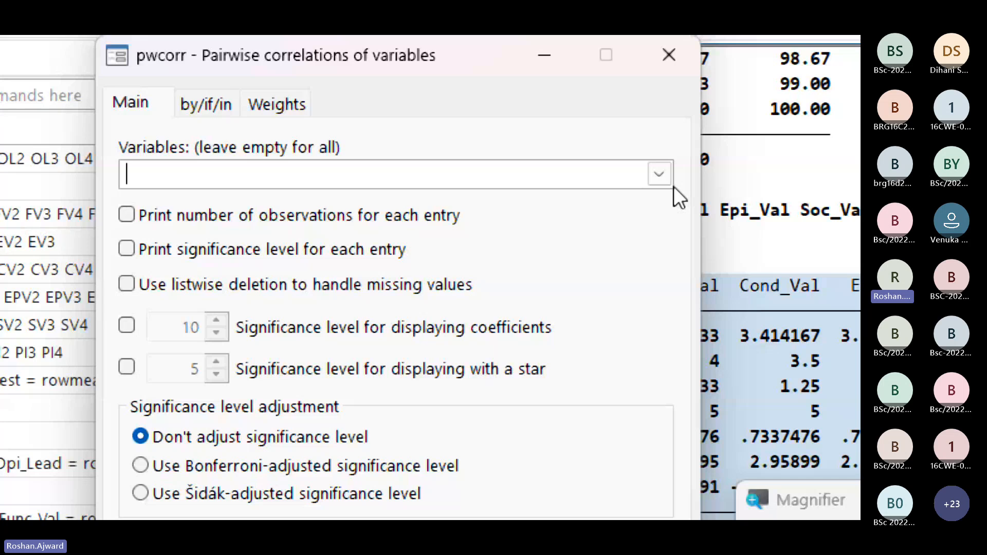
left_click(659, 174)
left_click_drag(653, 230, 664, 362)
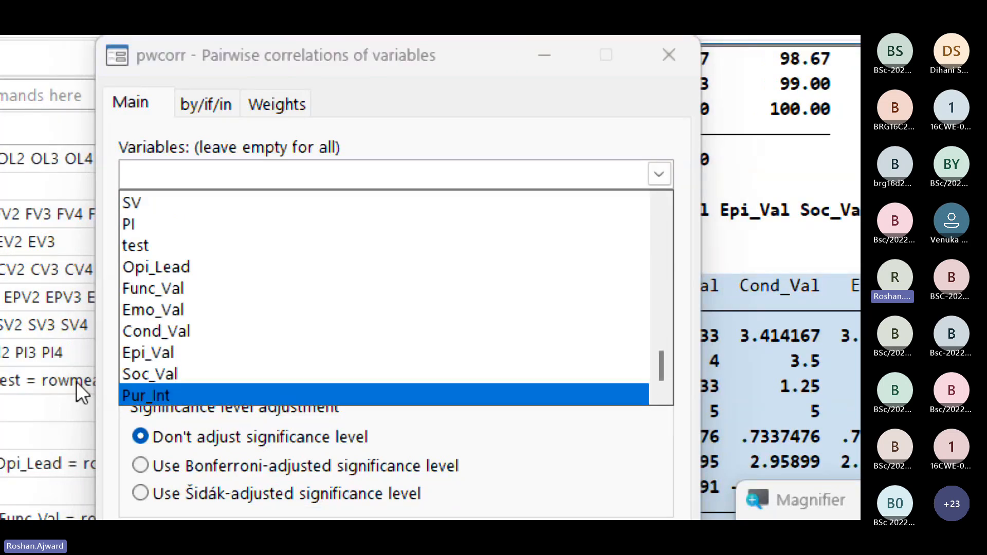
left_click(167, 272)
left_click(208, 288)
left_click(185, 311)
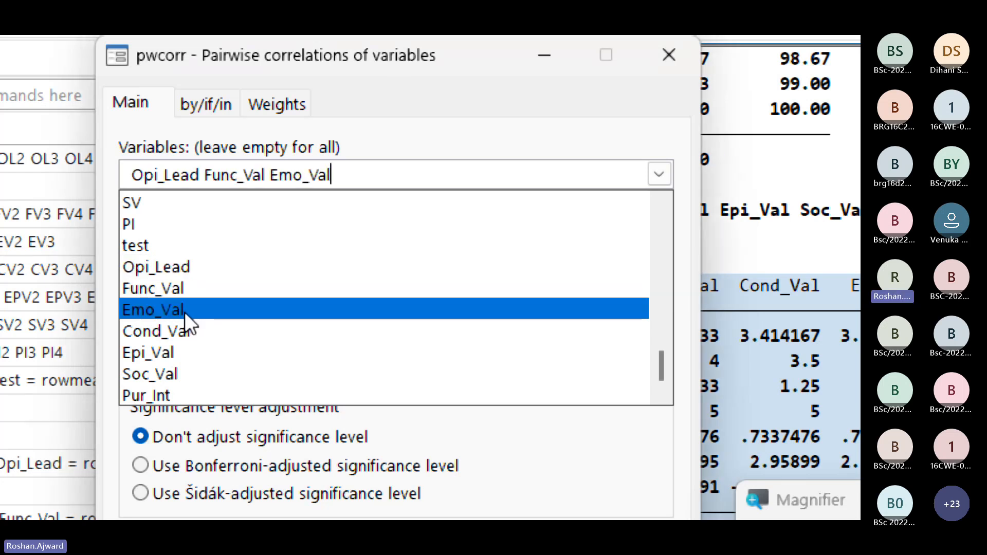
left_click(177, 329)
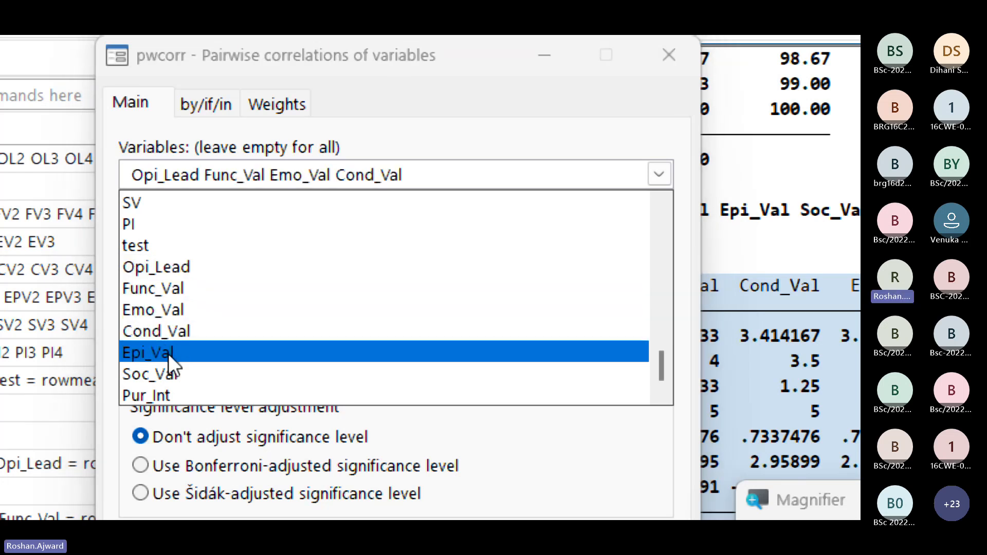
left_click(188, 352)
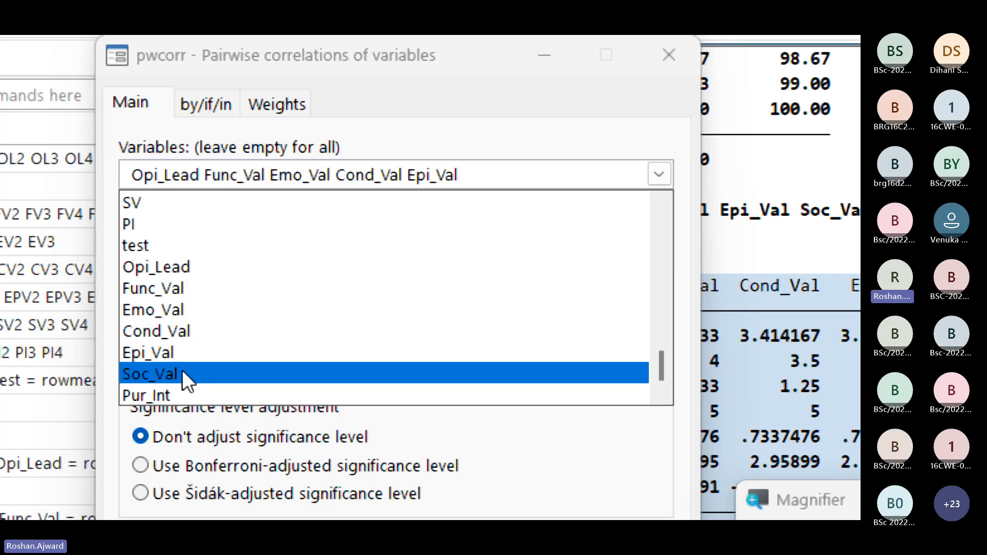
left_click(182, 369)
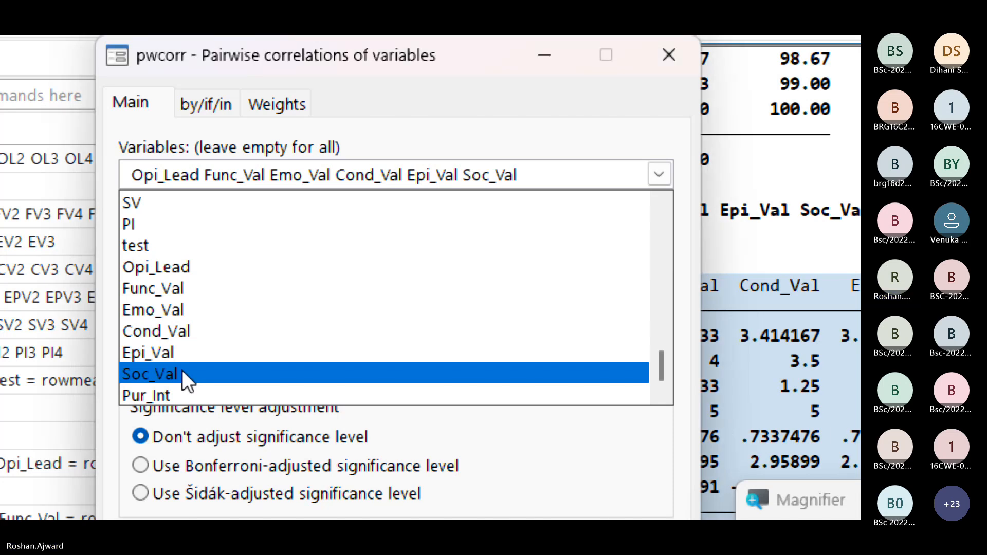
left_click(176, 398)
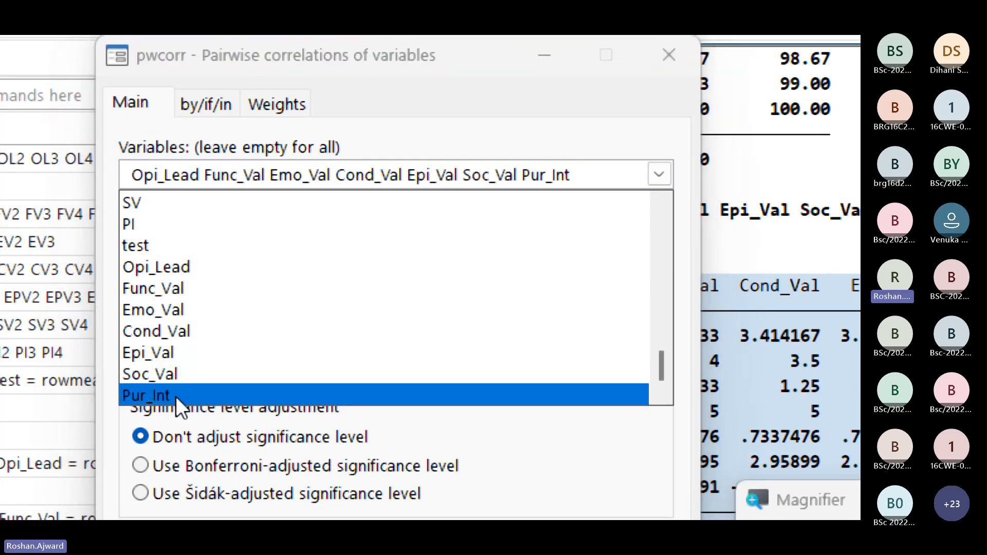
left_click(597, 170)
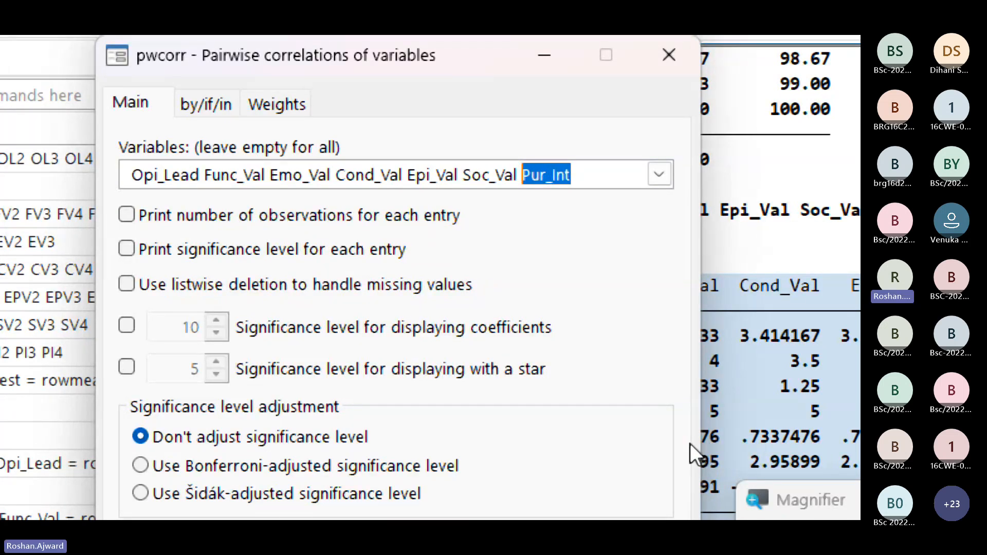
Step: Include the number of observations and the significance level for each entry and run the pairwise correlation
left_click(126, 215)
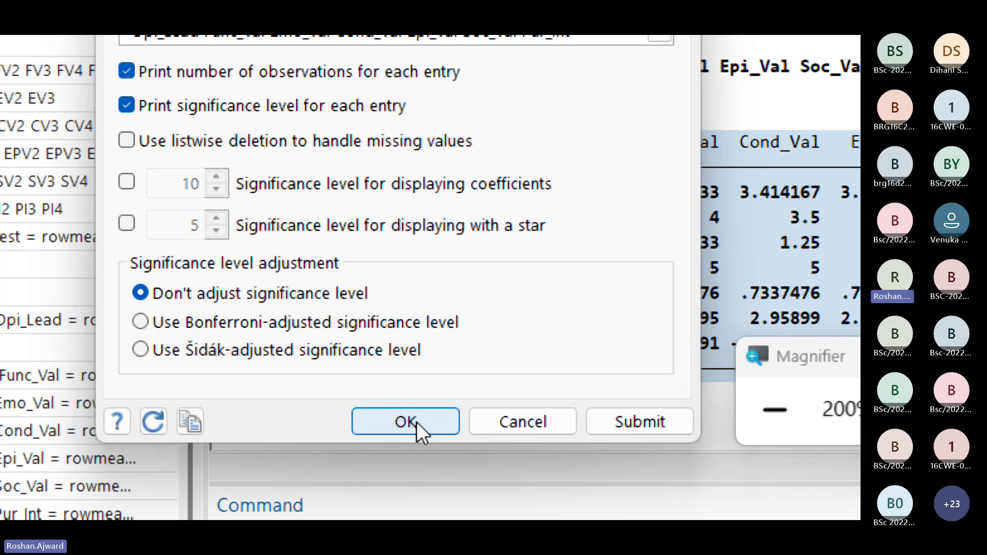
left_click(417, 422)
scroll(557, 160, "up", 7)
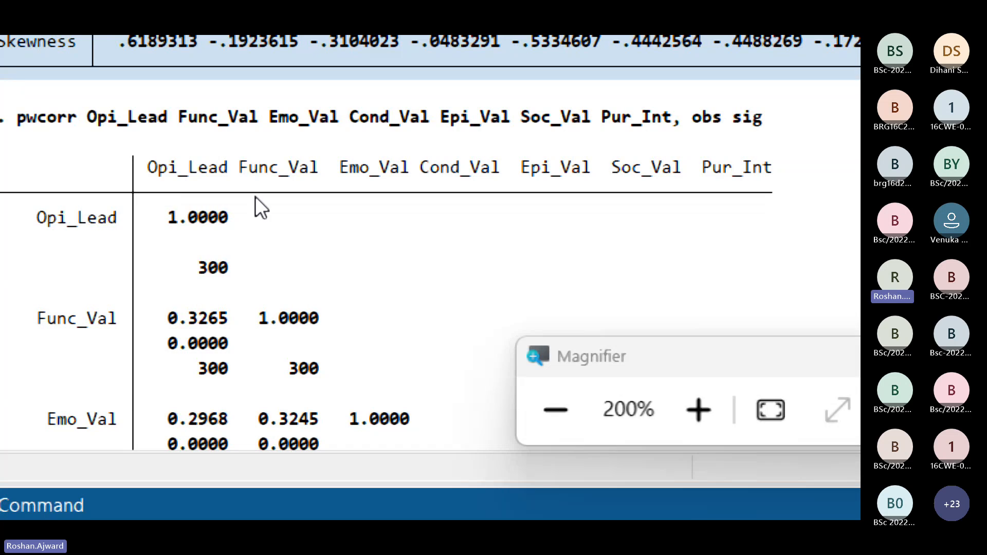
Step: Examine the correlation matrix, marking the coefficients and significance levels in the Pur_Int row against the independent variables
scroll(224, 255, "down", 8)
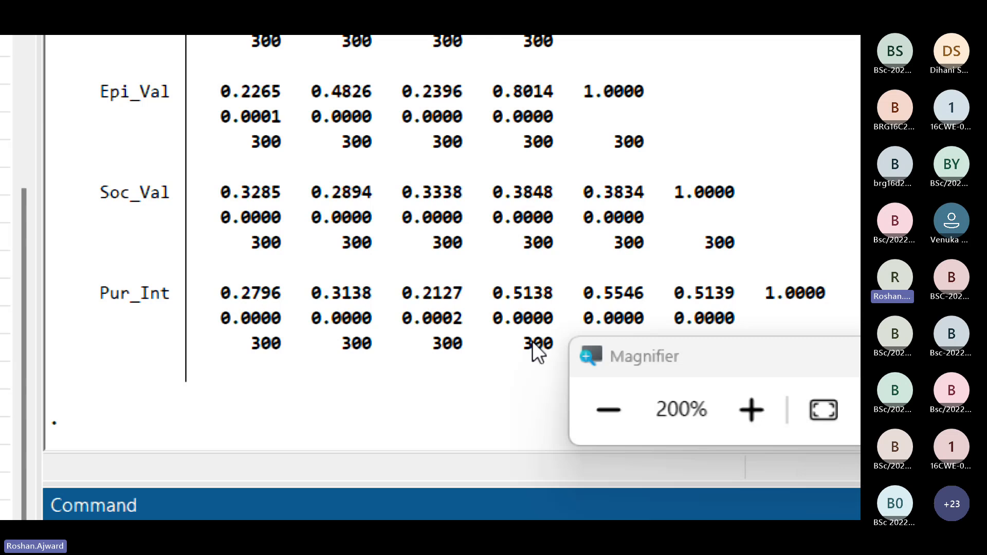
scroll(238, 335, "up", 6)
scroll(238, 360, "down", 4)
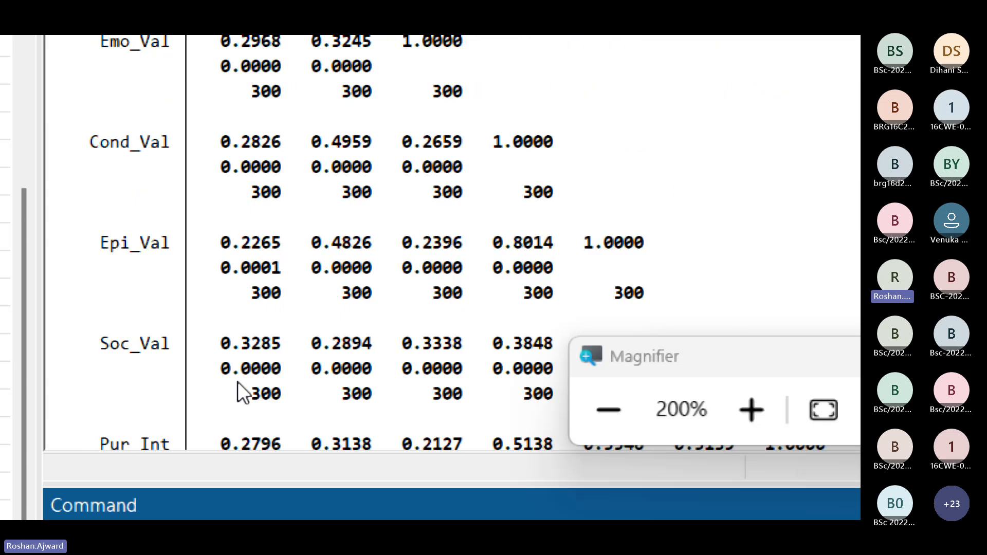
scroll(285, 308, "down", 2)
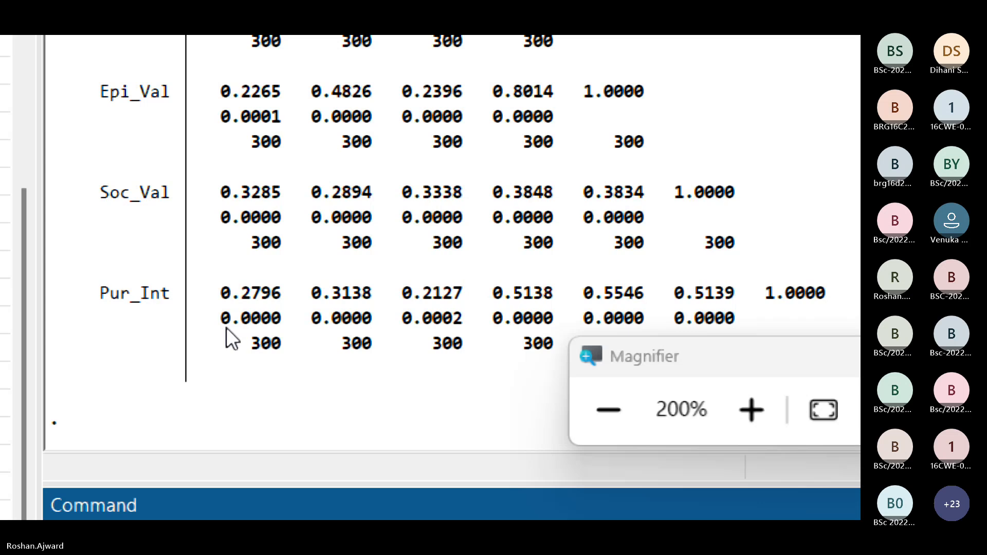
scroll(272, 313, "up", 7)
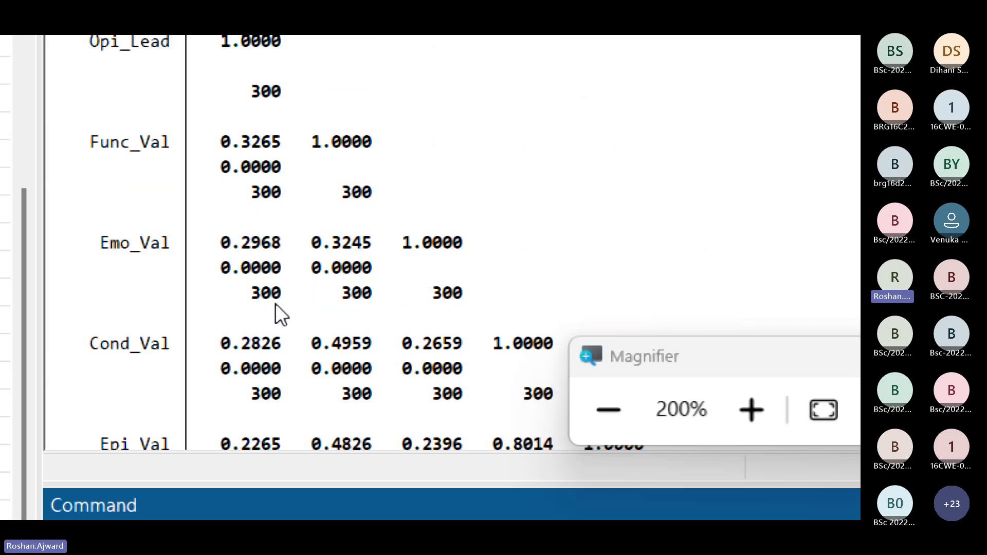
scroll(353, 326, "down", 7)
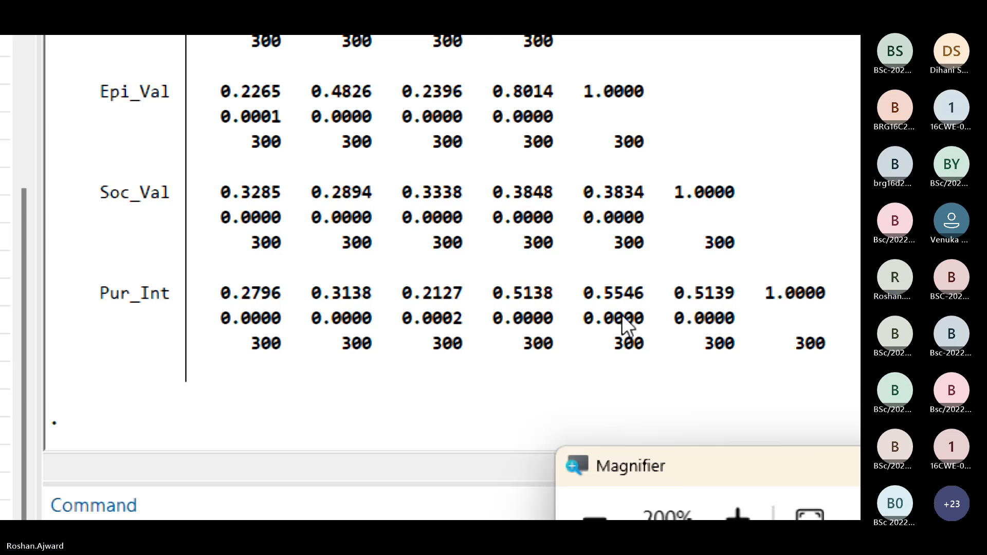
left_click_drag(216, 316, 687, 323)
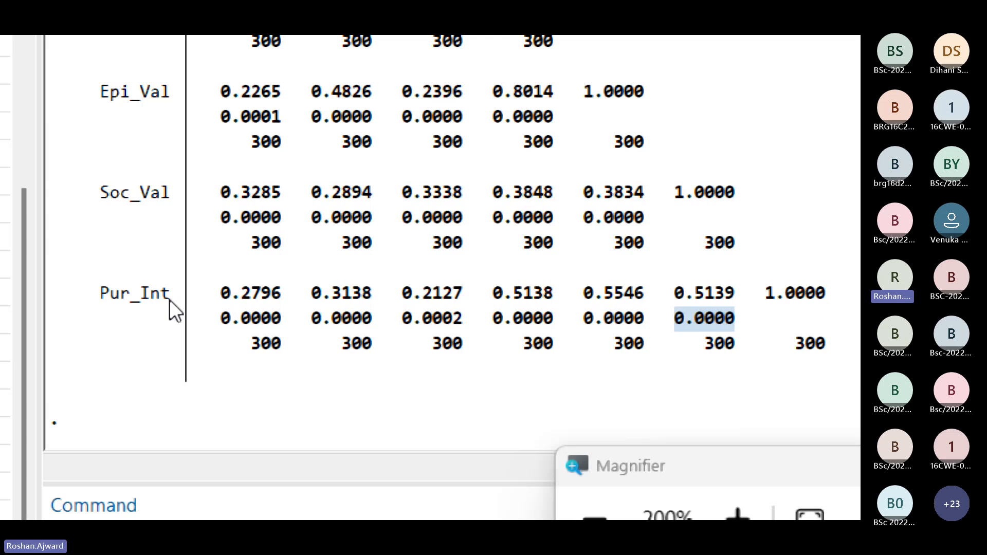
left_click_drag(232, 294, 729, 301)
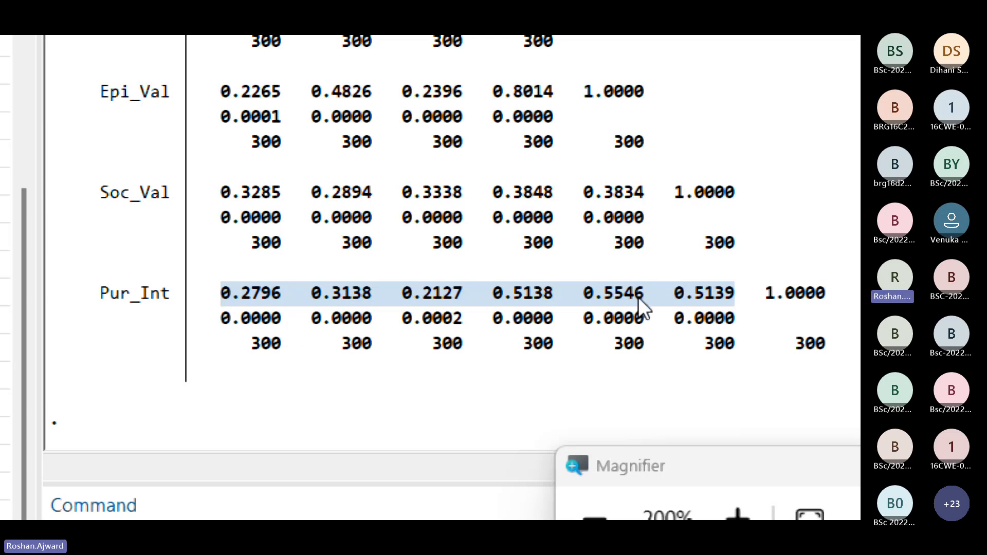
scroll(621, 298, "up", 8)
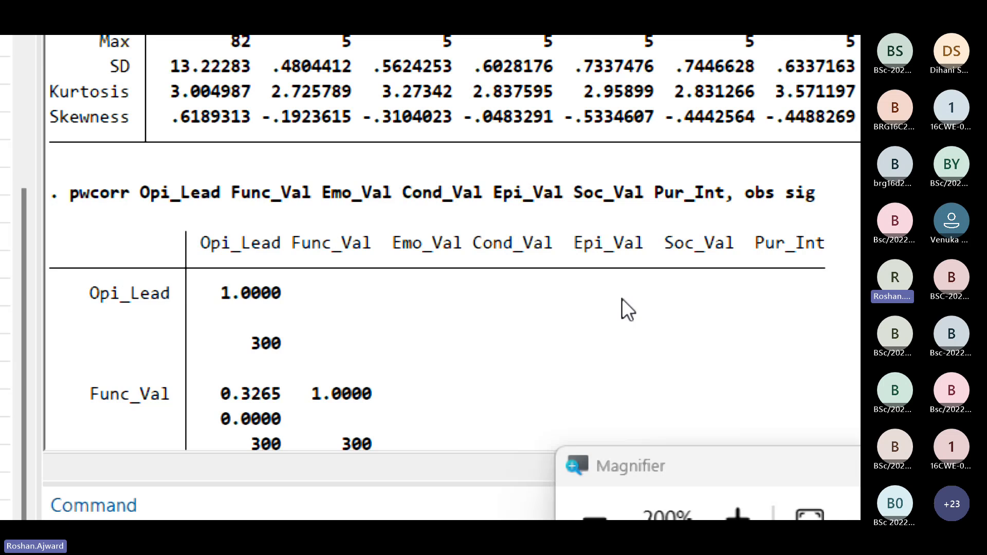
scroll(621, 298, "down", 8)
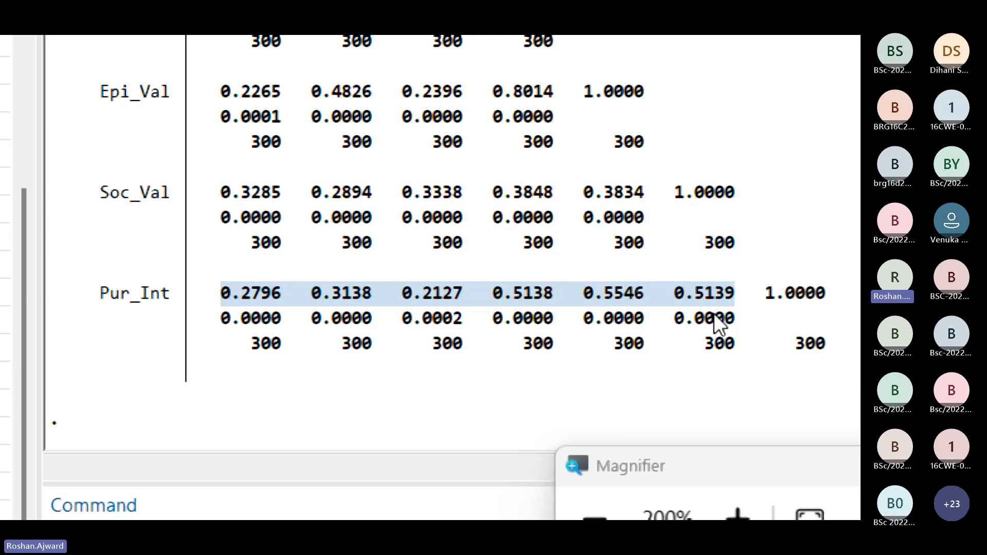
Step: Examine how the Pur_Int coefficients and significance levels line up with the matrix's variable headings, and mark the whole Pur_Int block
scroll(653, 296, "up", 3)
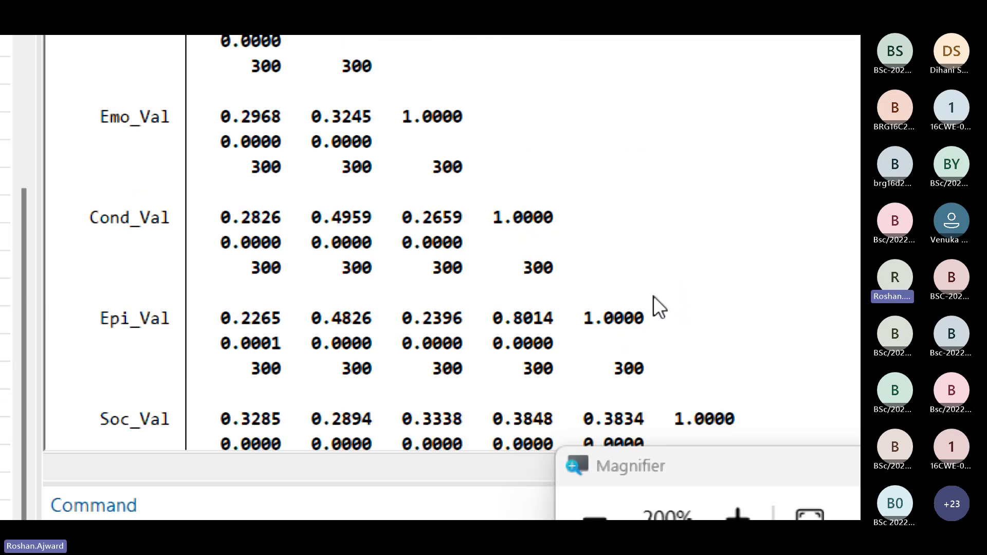
scroll(653, 296, "up", 5)
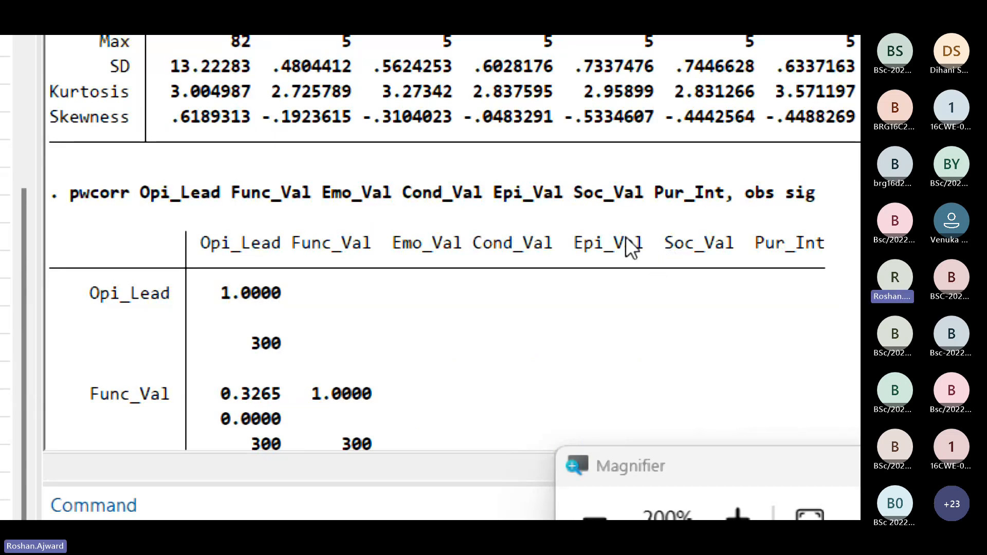
scroll(623, 254, "down", 8)
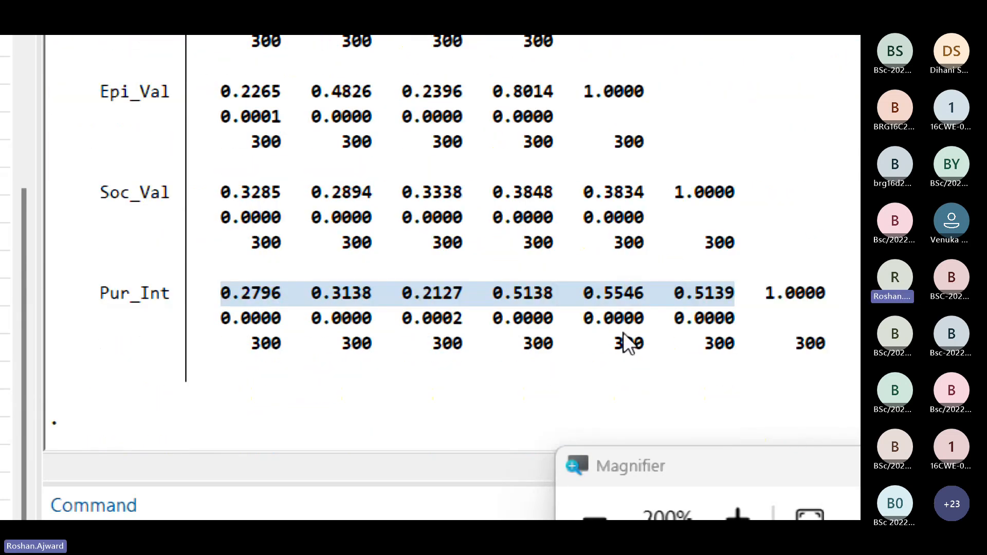
scroll(624, 341, "up", 8)
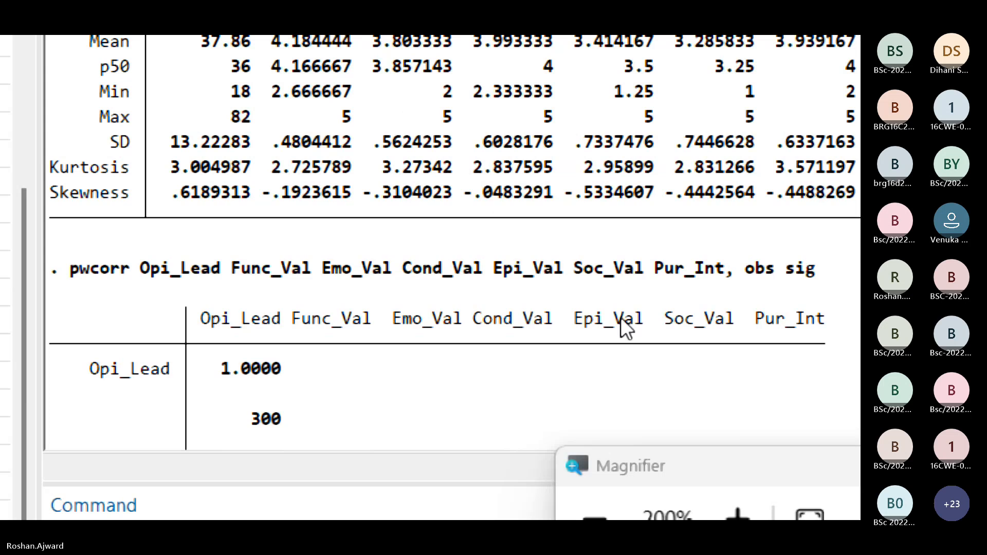
scroll(623, 324, "down", 8)
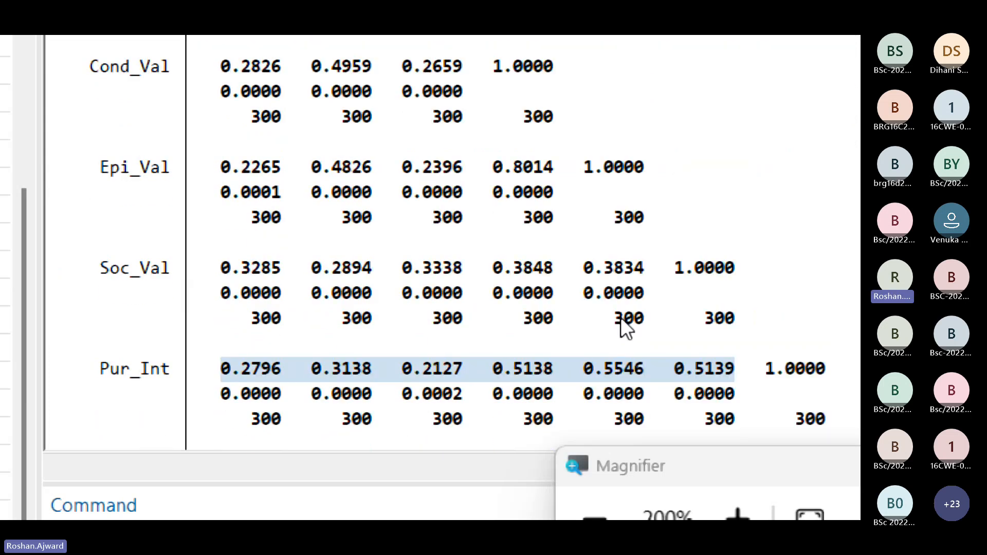
scroll(643, 306, "down", 1)
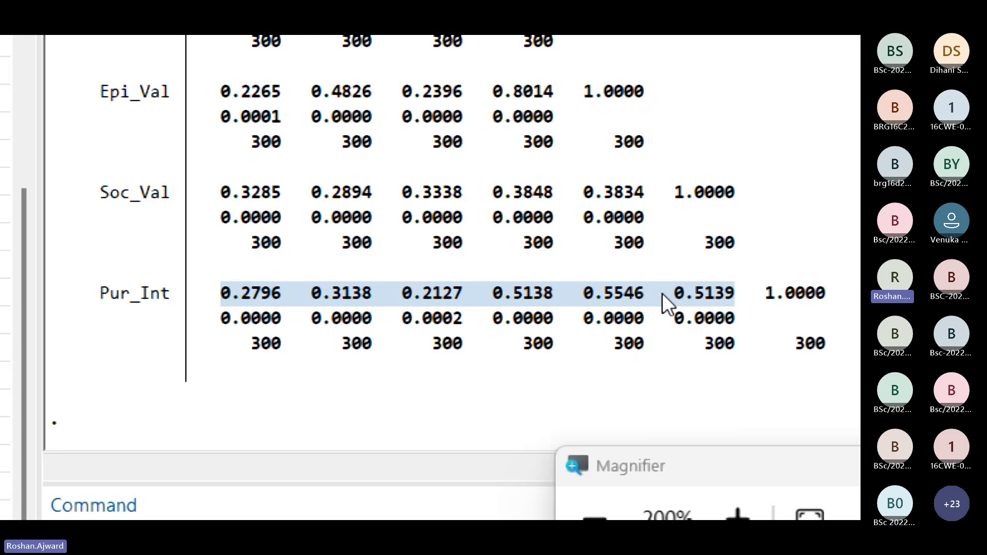
left_click(519, 289)
scroll(546, 311, "up", 3)
scroll(548, 318, "up", 4)
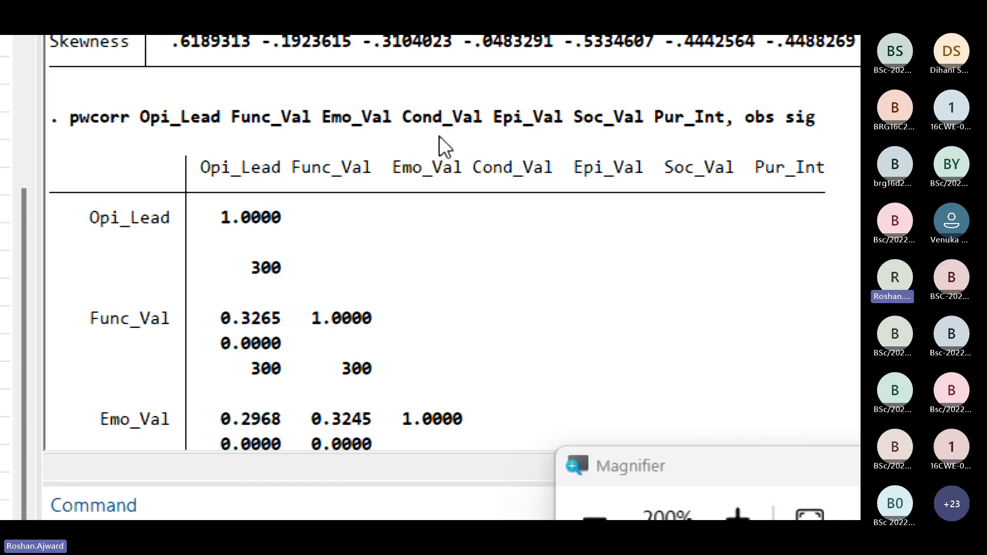
scroll(557, 332, "down", 7)
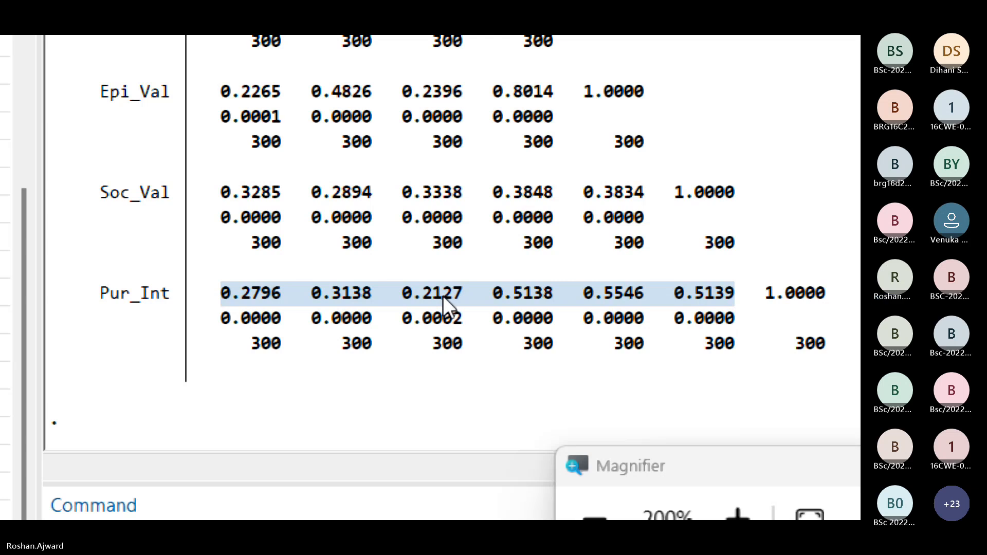
left_click(361, 313)
scroll(344, 304, "up", 7)
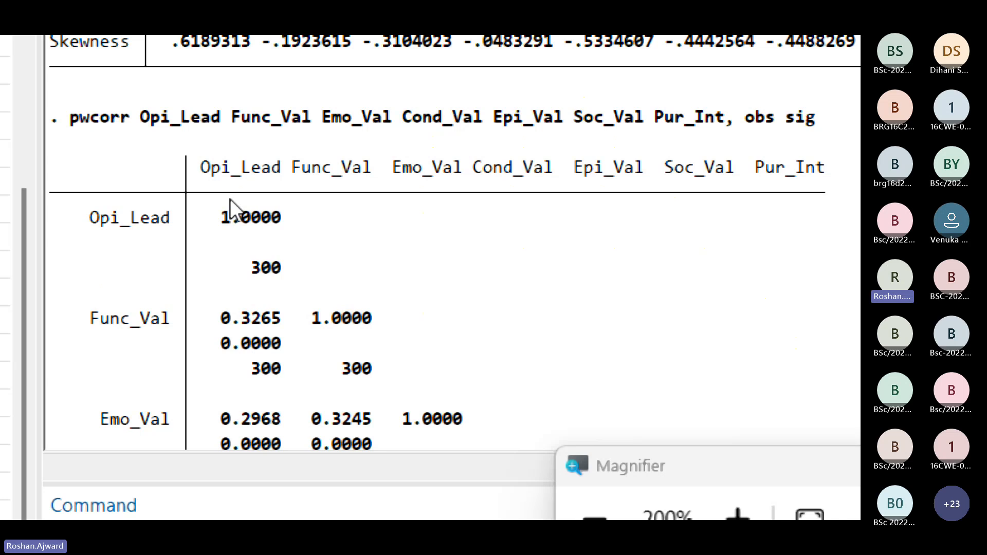
scroll(427, 273, "down", 7)
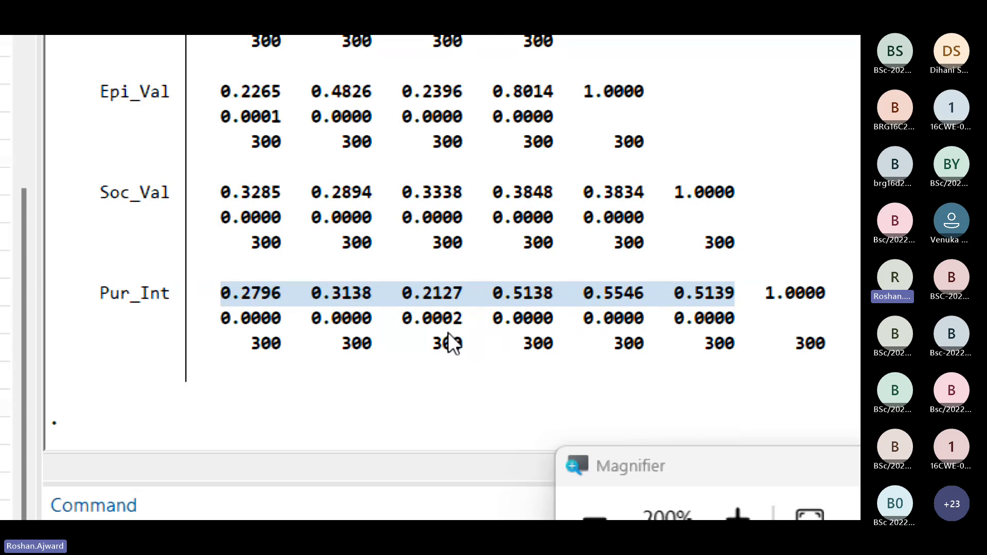
scroll(434, 335, "up", 7)
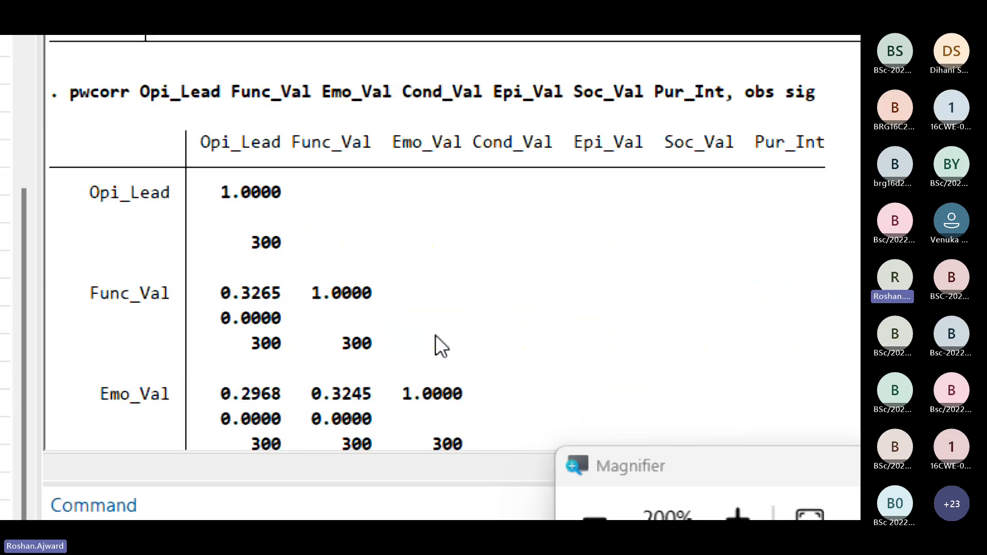
scroll(436, 335, "up", 1)
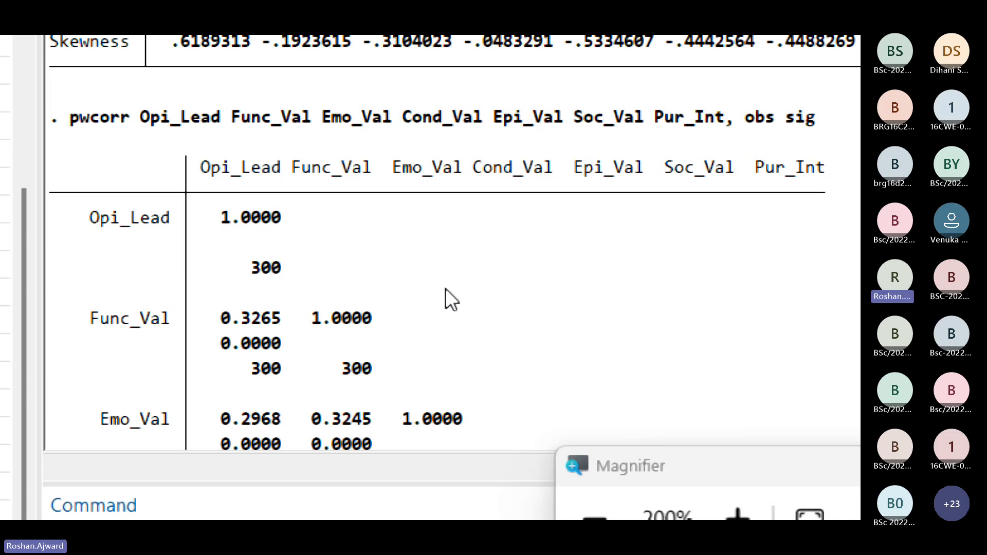
scroll(445, 288, "down", 8)
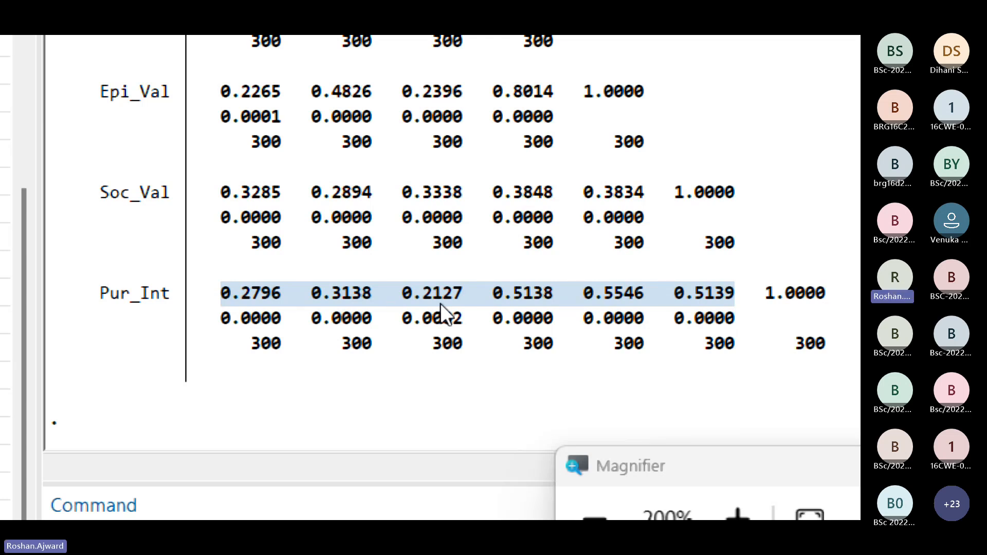
scroll(414, 166, "up", 6)
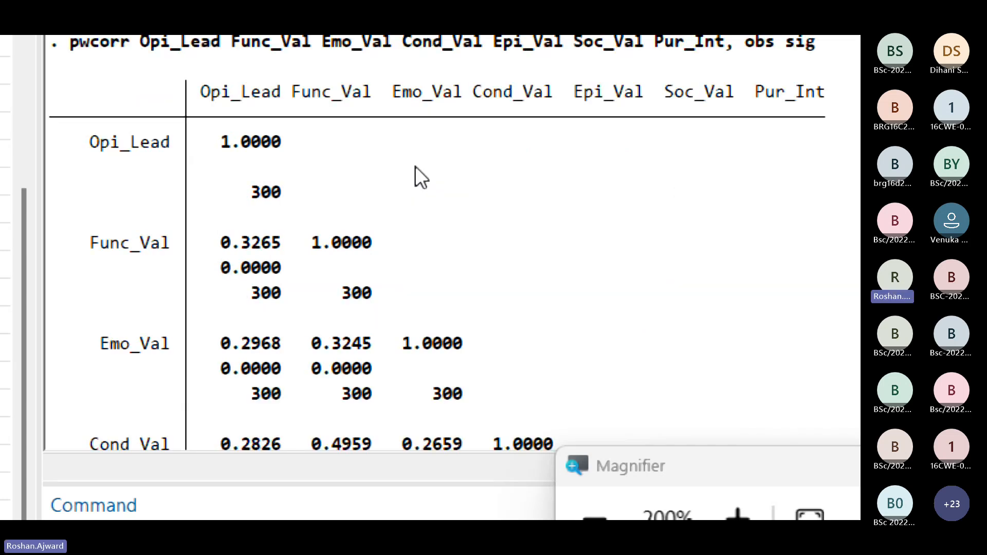
scroll(415, 165, "down", 6)
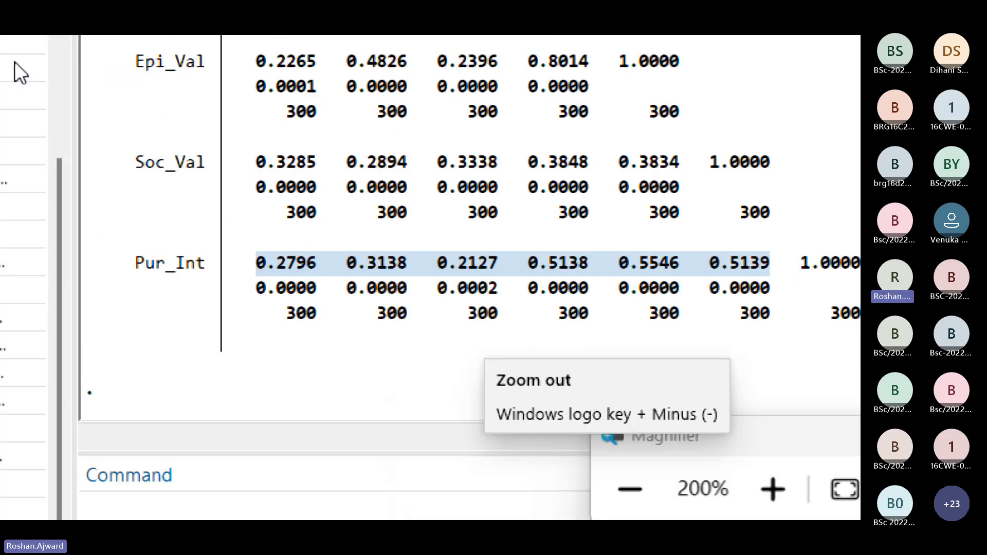
left_click_drag(157, 266, 810, 336)
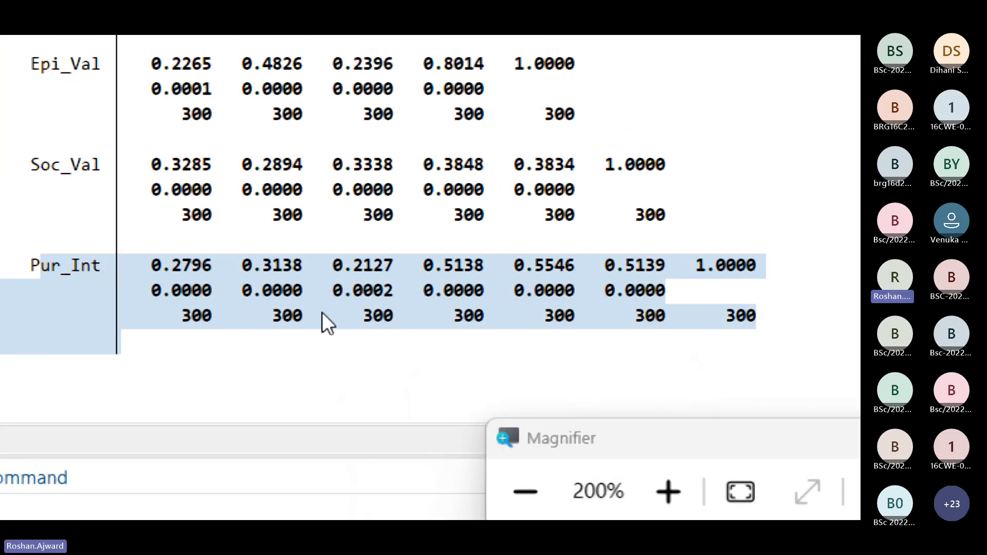
left_click(118, 265)
left_click_drag(119, 264, 848, 337)
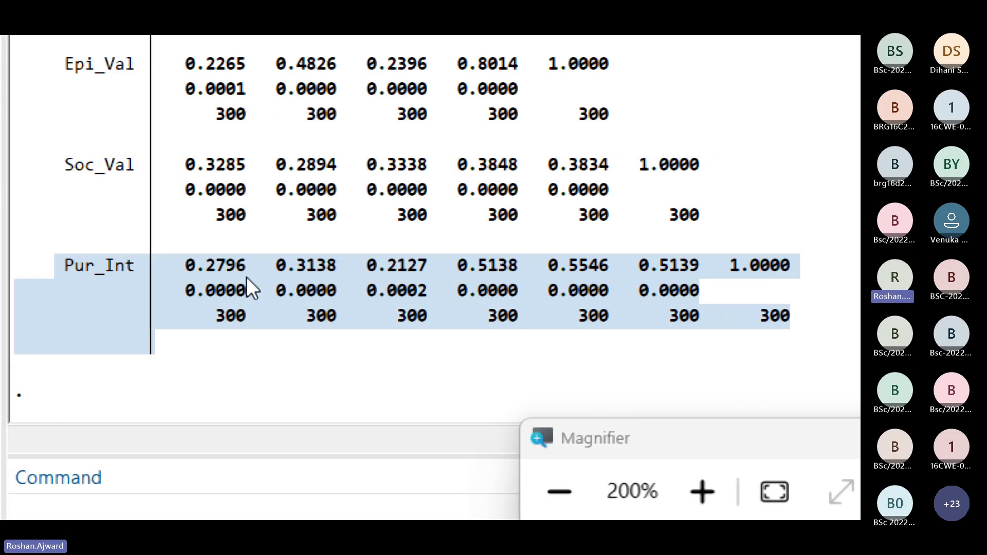
Step: Select the pwcorr command with its entire correlation matrix and copy the selection as a table
scroll(134, 249, "up", 6)
scroll(134, 249, "up", 3)
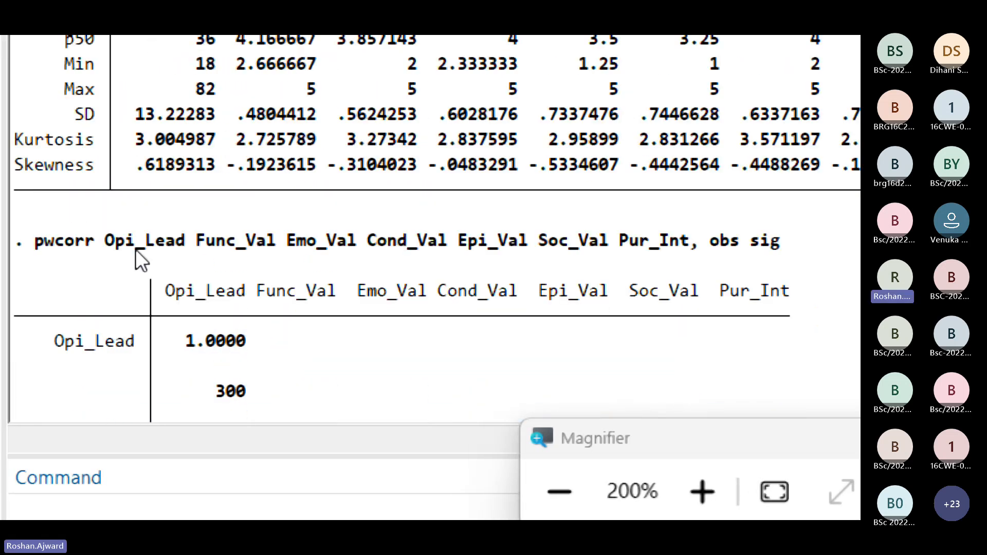
scroll(134, 249, "down", 1)
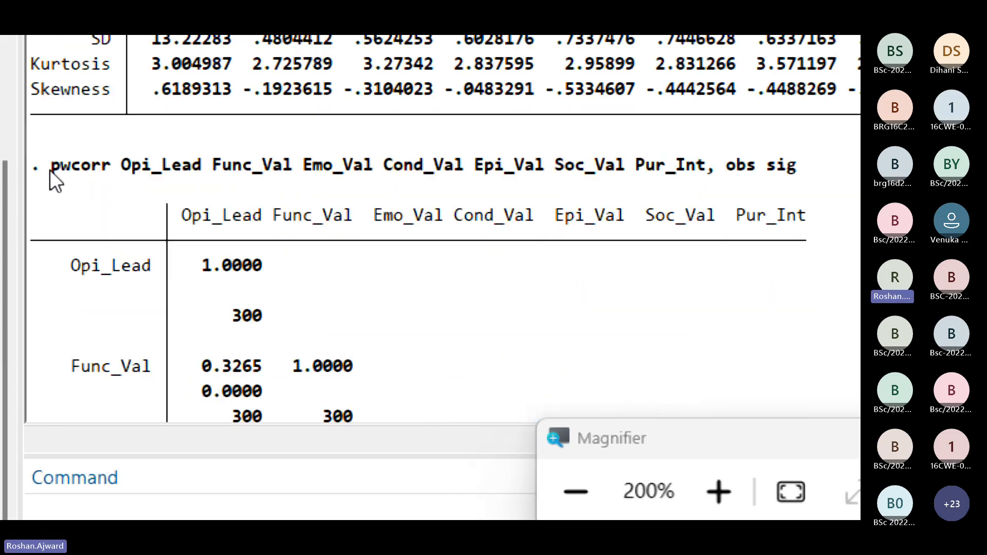
left_click_drag(31, 167, 817, 389)
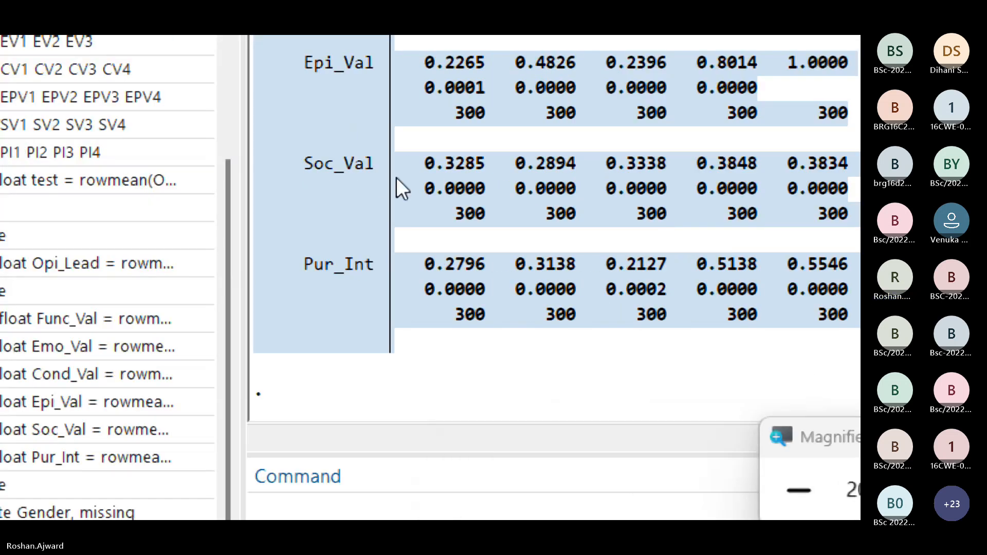
right_click(397, 178)
left_click(447, 249)
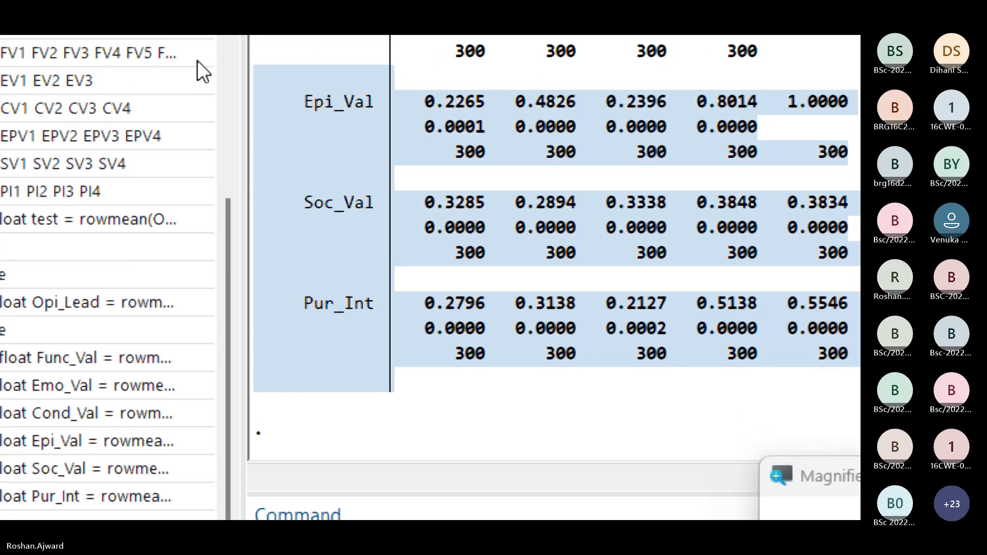
left_click_drag(196, 60, 223, 288)
right_click(385, 315)
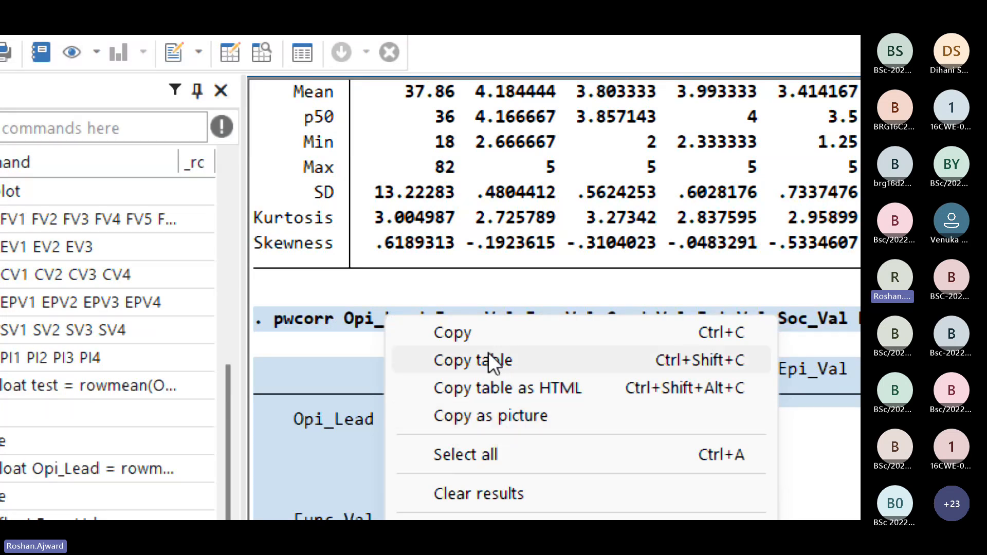
left_click(468, 362)
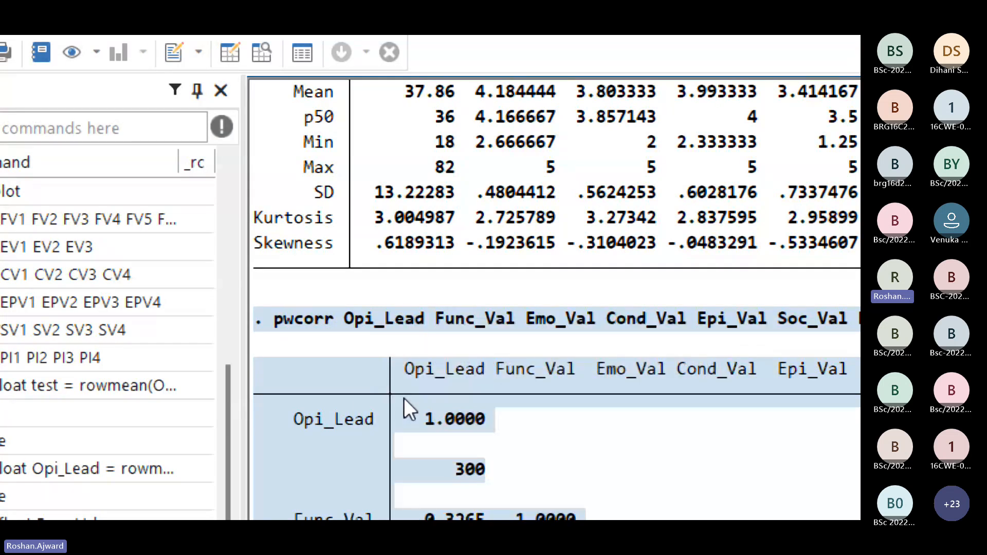
Step: Reset the screen magnification to 100% and switch to the ChatGPT conversation in Chrome
key("alt+Tab")
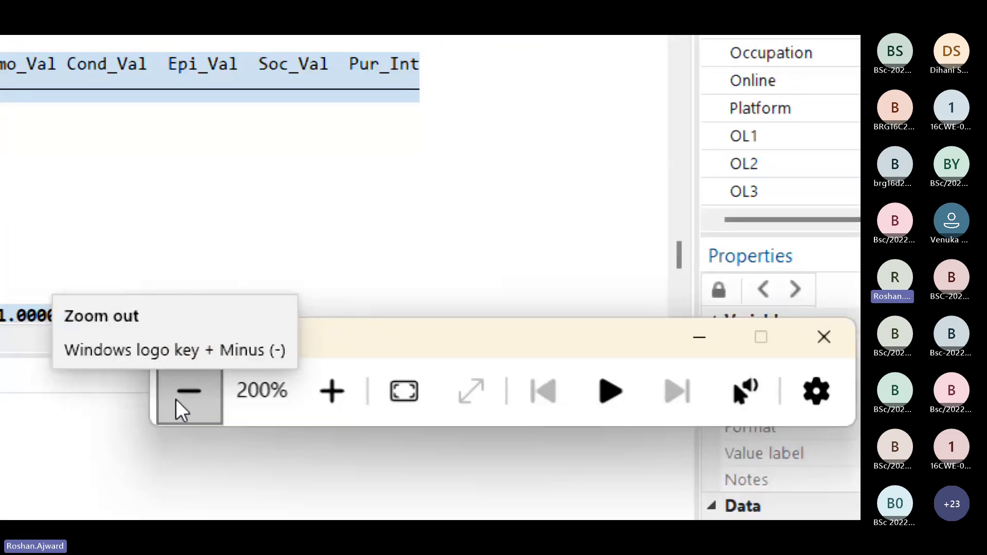
left_click(176, 399)
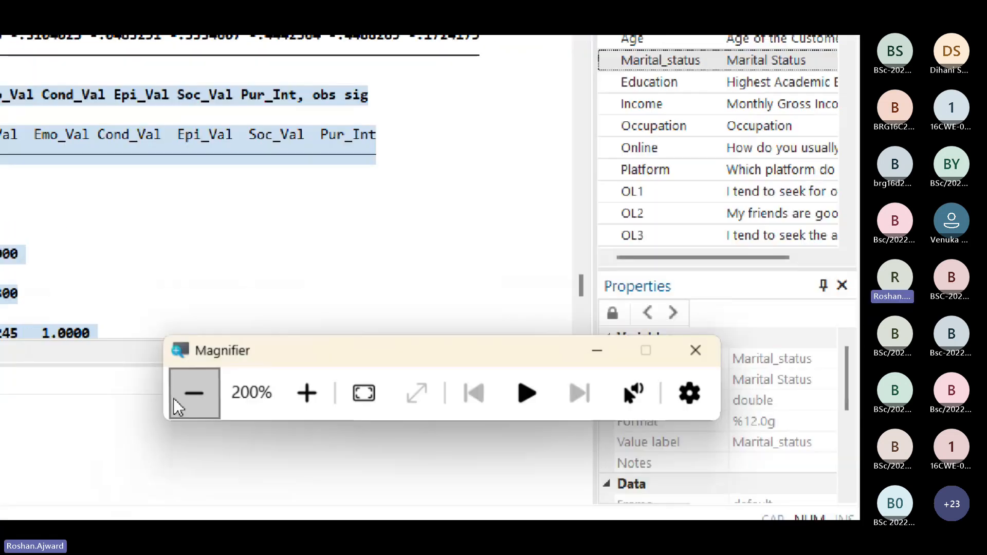
left_click(175, 399)
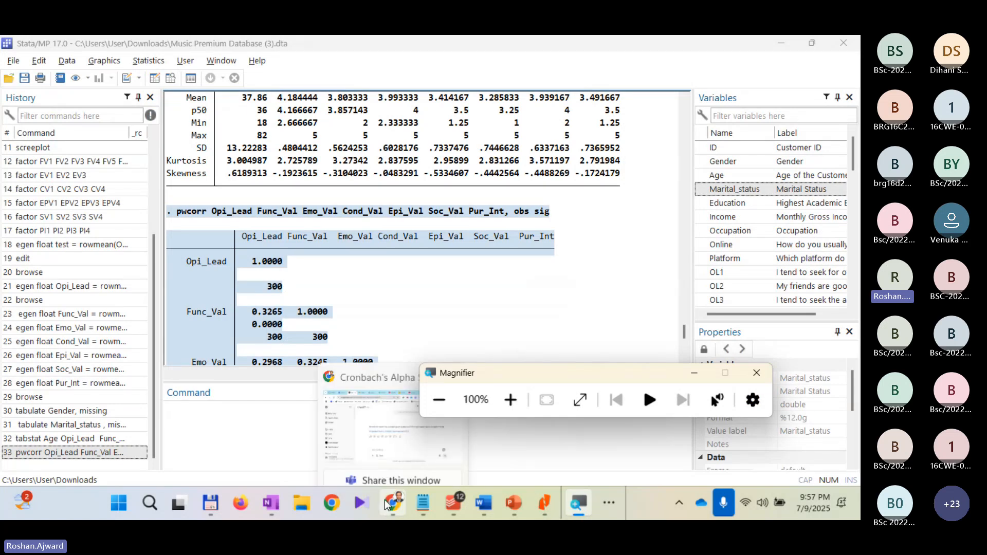
left_click(330, 413)
Step: Send ChatGPT the prompt "Prepare a nice table:" followed by the copied pairwise correlation output
scroll(354, 397, "down", 1)
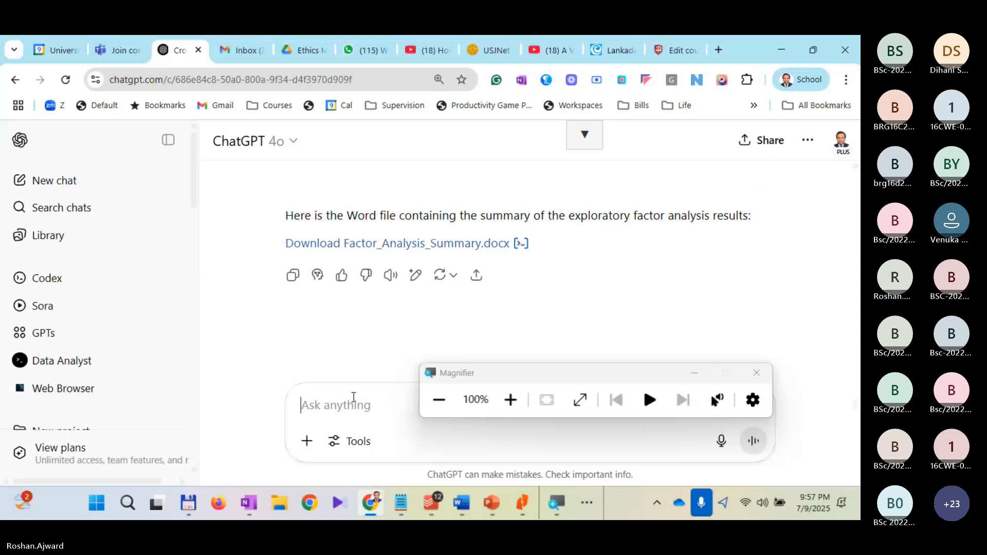
type("Prepare a ")
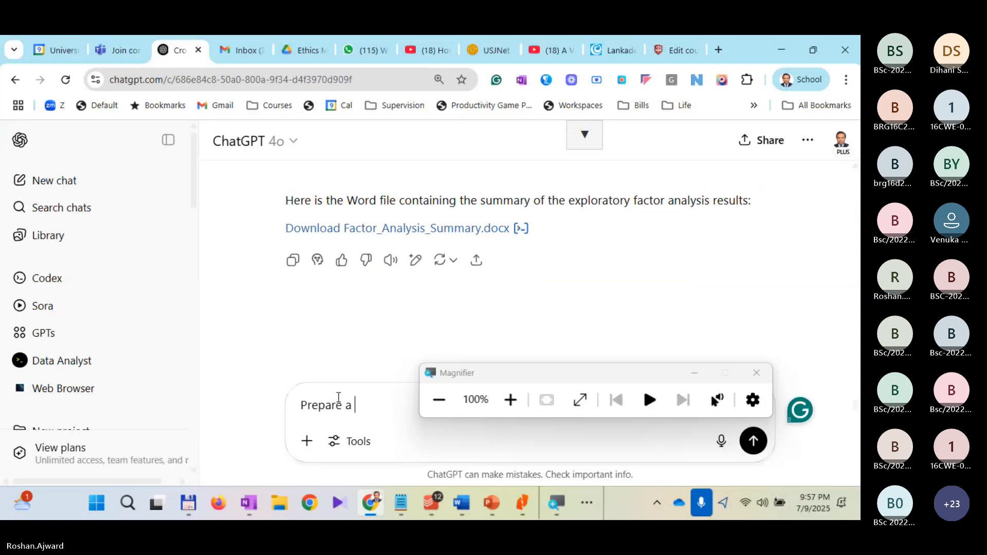
type("nice tabke")
key("BackSpace")
key("BackSpace")
key("BackSpace")
type("le")
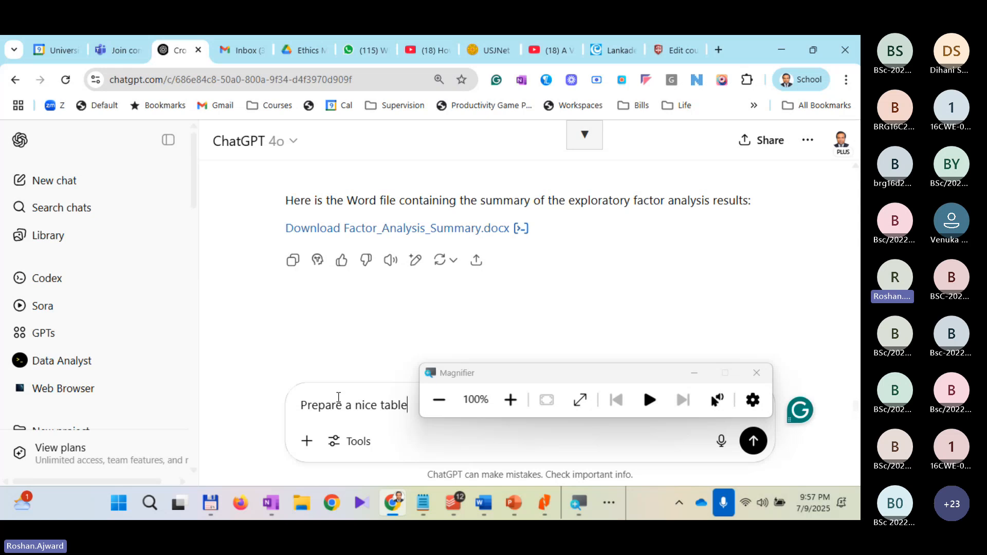
type(":")
key("ctrl+v")
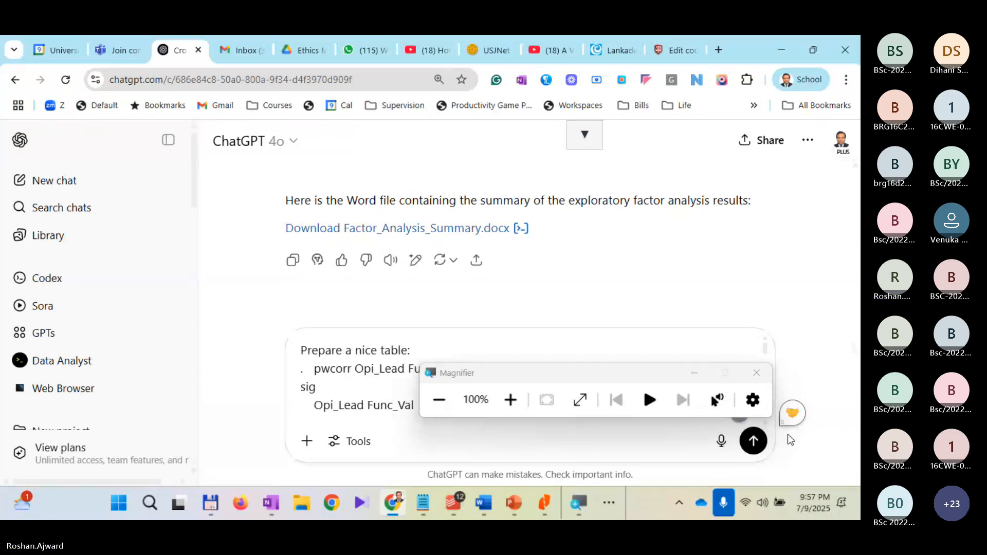
left_click(753, 442)
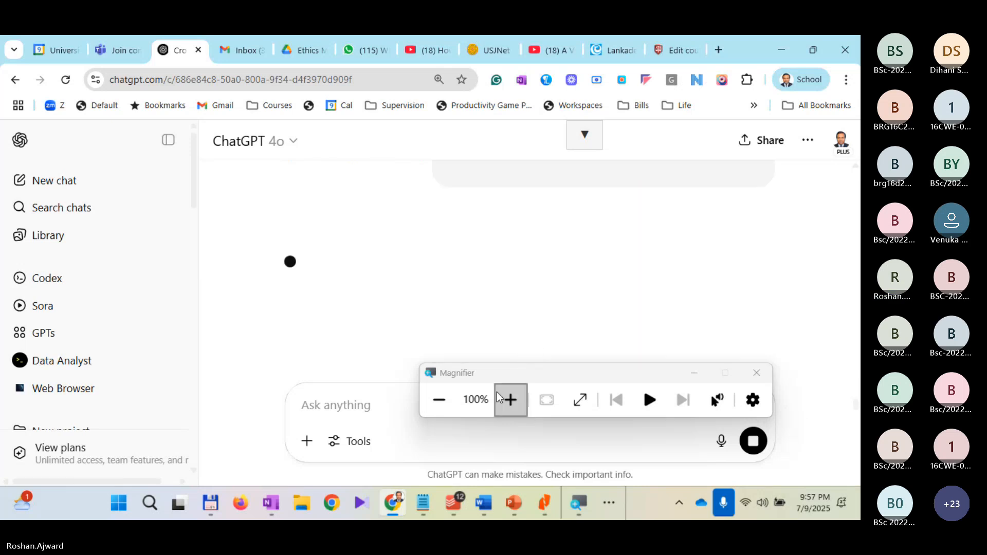
Step: Move the Magnifier window clear of the reply, then download Pearson_Correlation_Matrix.docx and open it in Word
left_click_drag(534, 374, 555, 160)
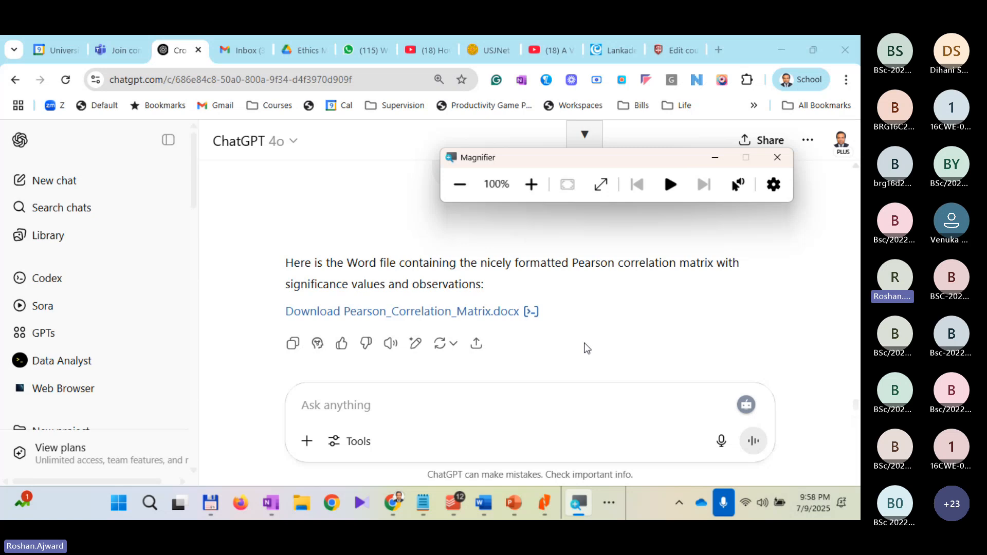
left_click(557, 330)
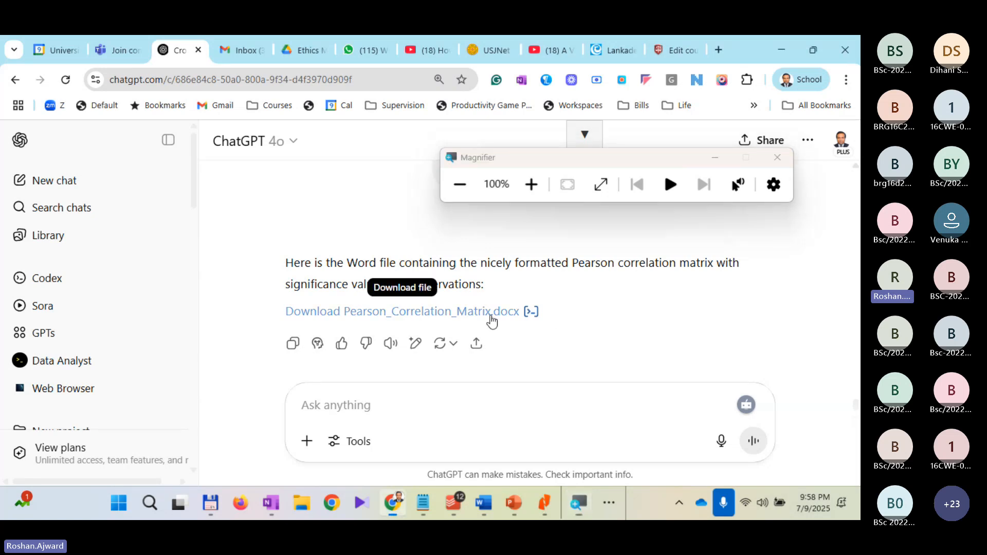
left_click(492, 321)
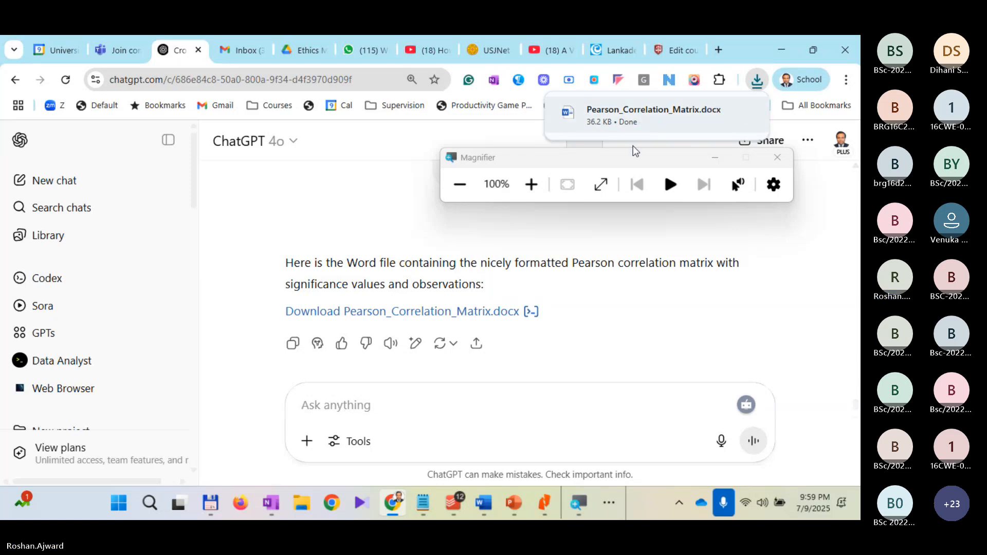
left_click(635, 119)
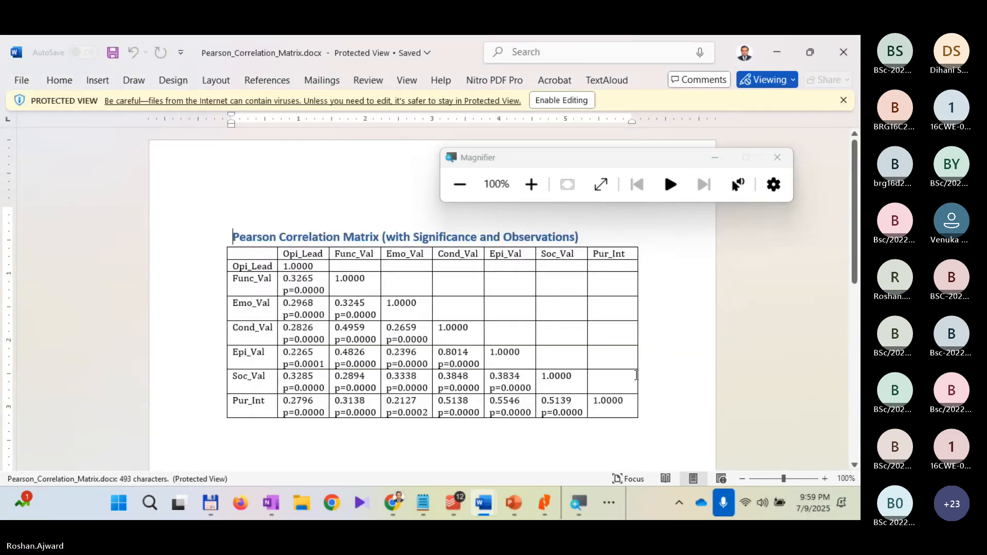
Step: Examine the correlation matrix in the downloaded document, marking the Pur_Int row with its coefficients and p-values
scroll(636, 373, "up", 2)
scroll(636, 373, "up", 1)
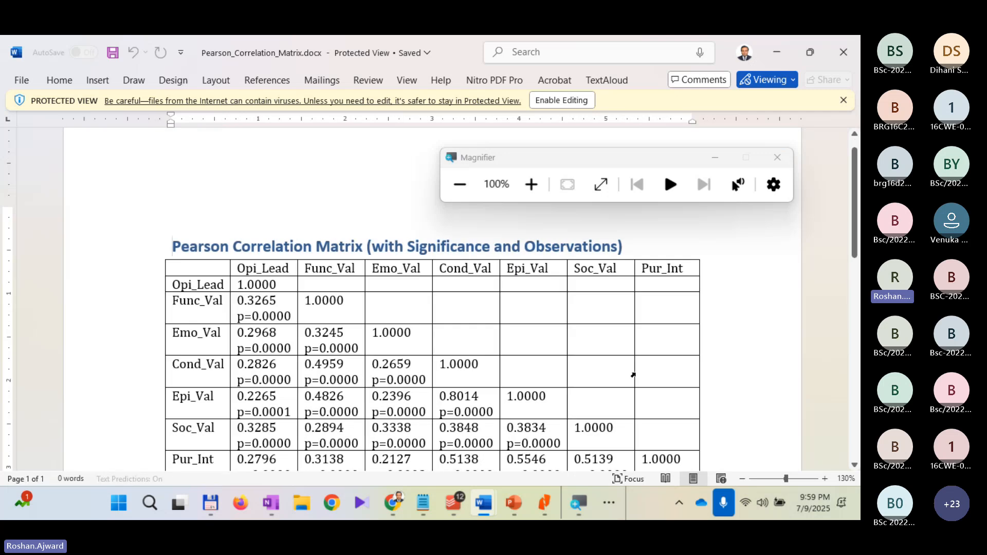
scroll(633, 375, "down", 1)
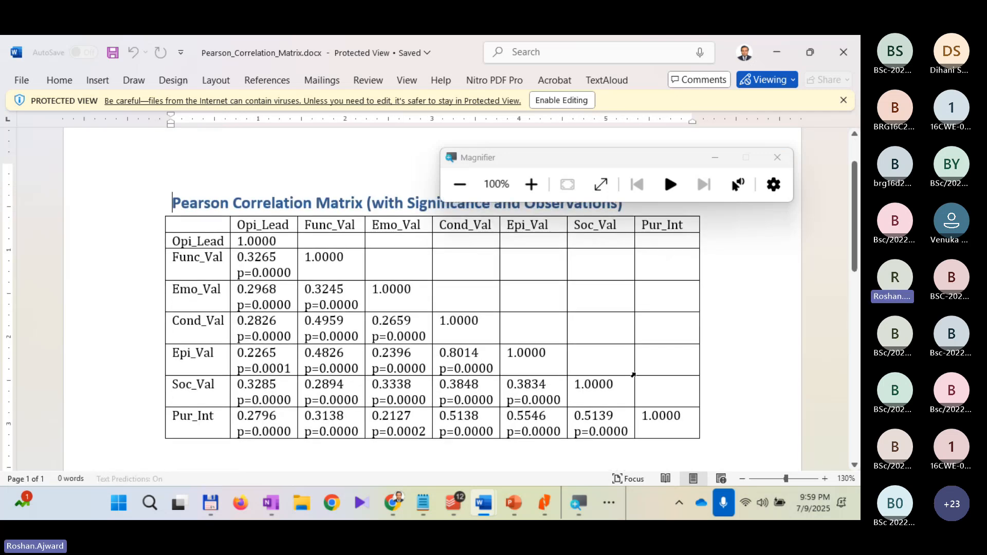
scroll(633, 375, "down", 1)
scroll(633, 375, "up", 2)
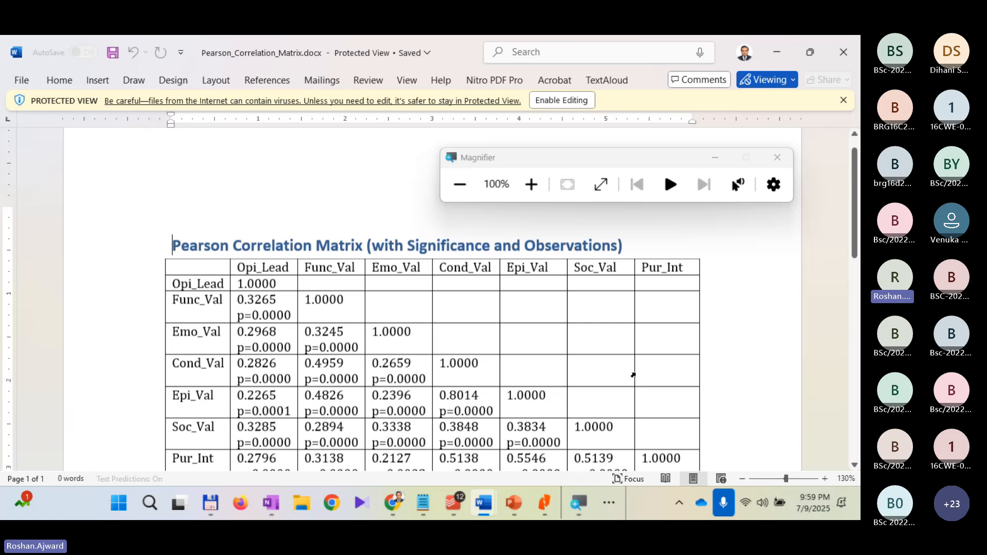
scroll(633, 374, "down", 3)
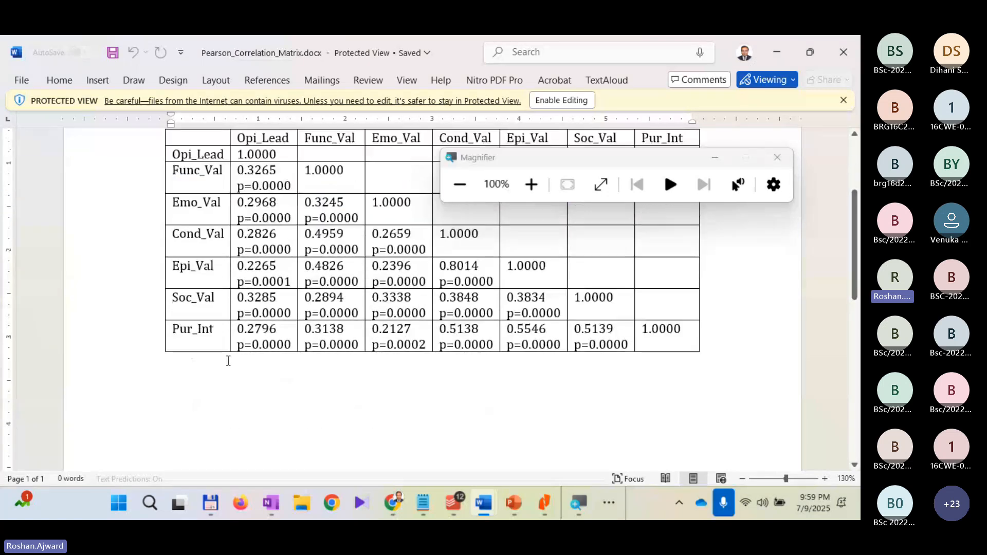
left_click_drag(214, 337, 661, 339)
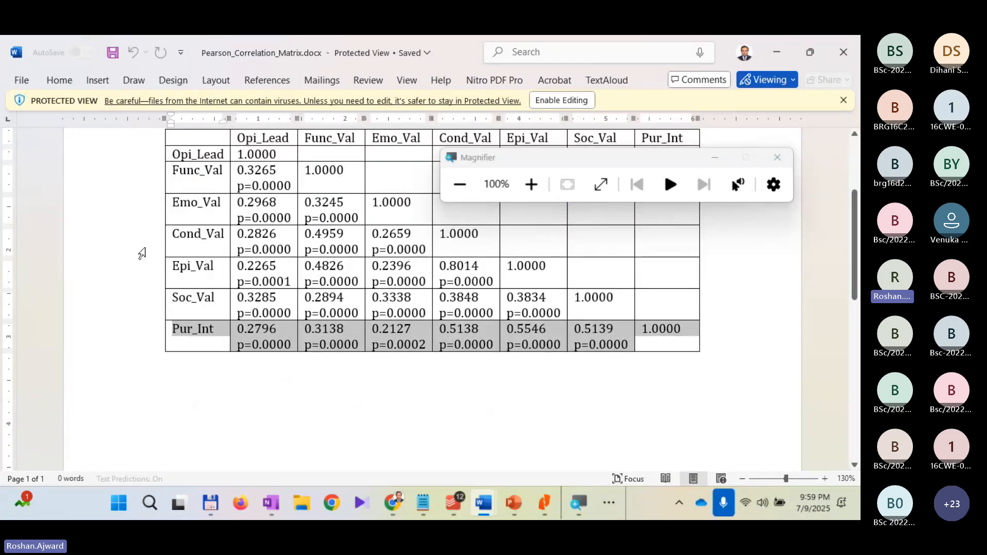
scroll(84, 171, "up", 3)
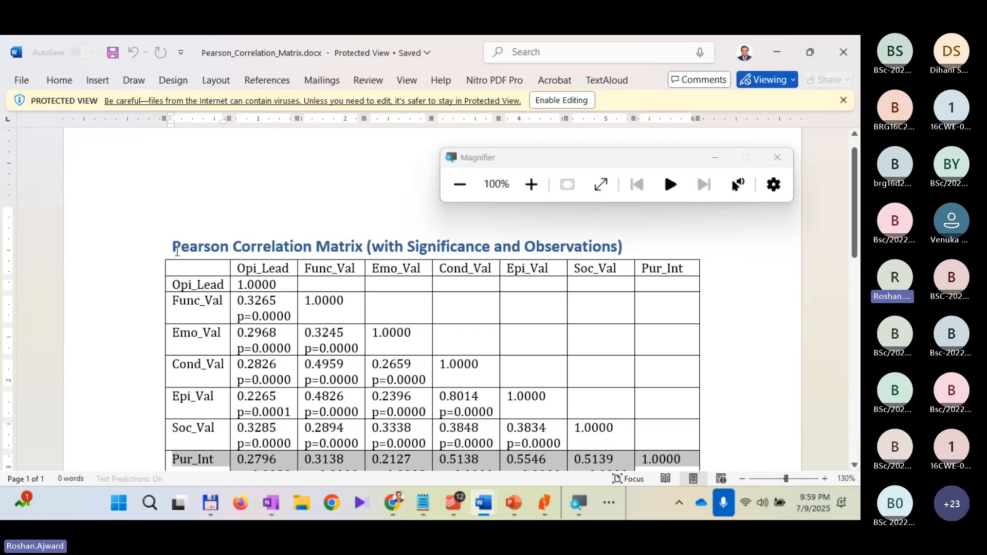
Step: Copy the Pearson Correlation Matrix heading with its whole table and switch to the Music Premium case study document
left_click_drag(176, 251, 659, 353)
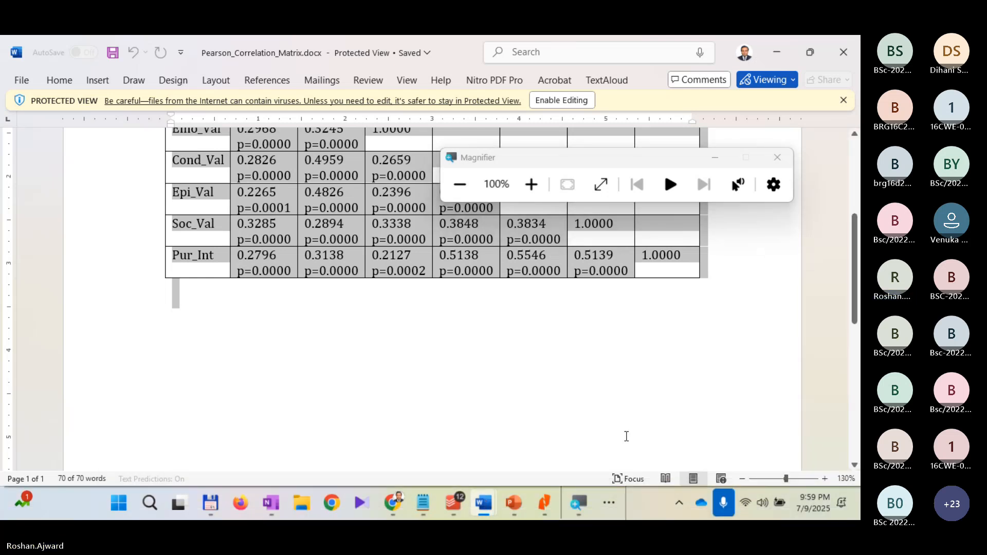
mouse_move(515, 496)
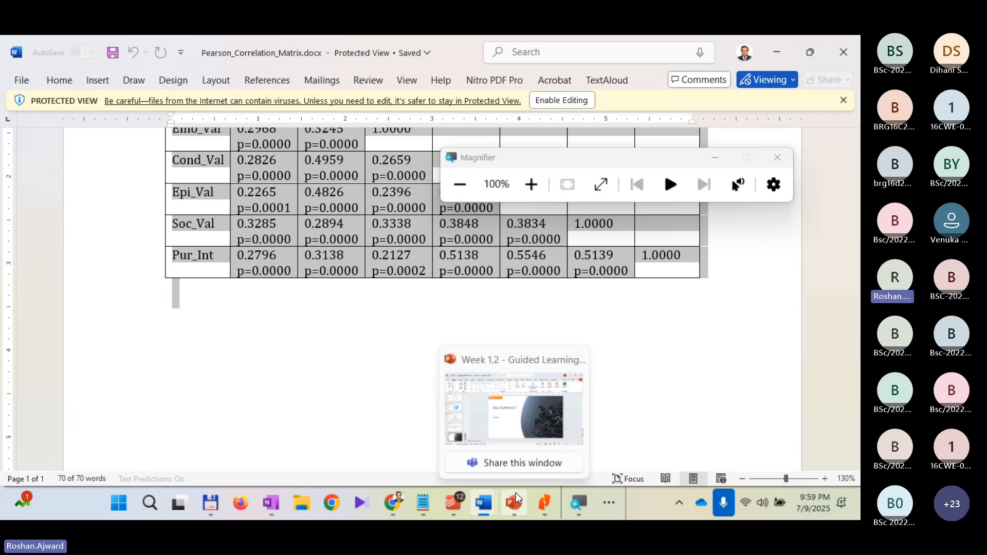
mouse_move(603, 430)
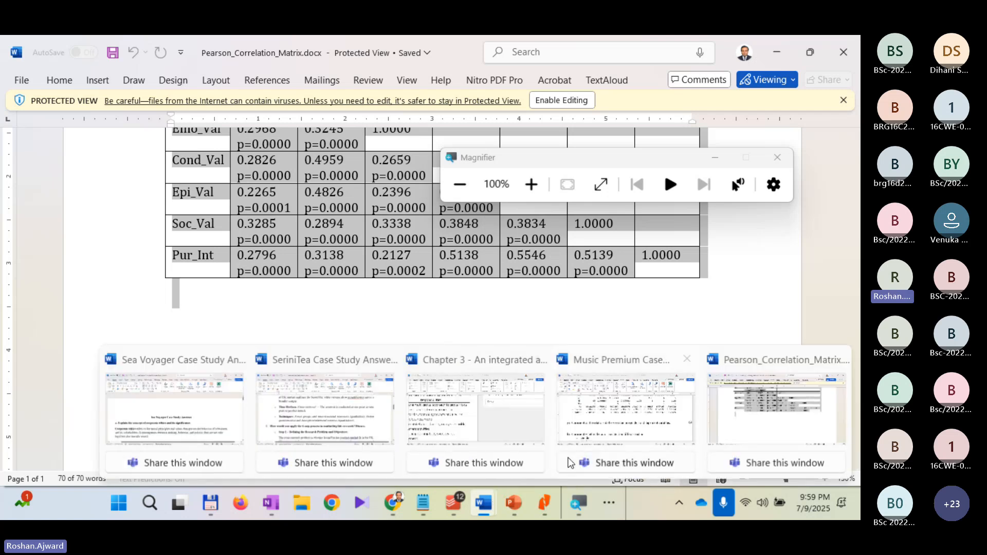
left_click(605, 434)
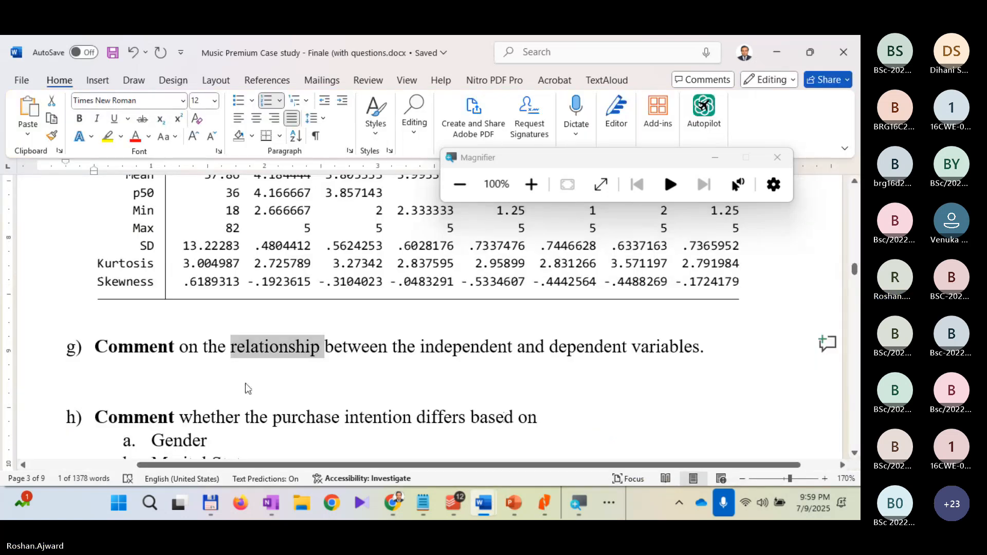
Step: Paste the correlation matrix on the empty line below question g), keeping its source formatting
left_click(216, 391)
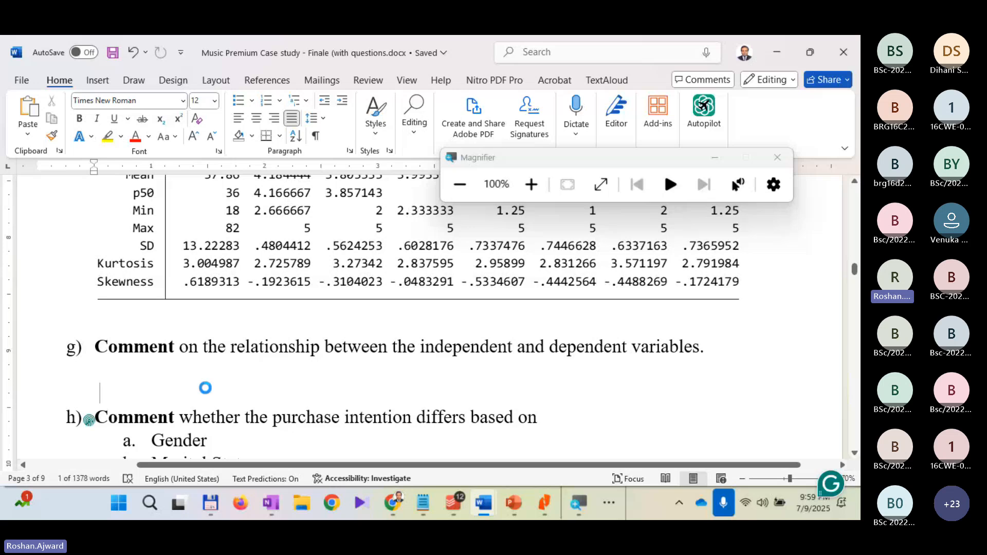
key("ctrl+v")
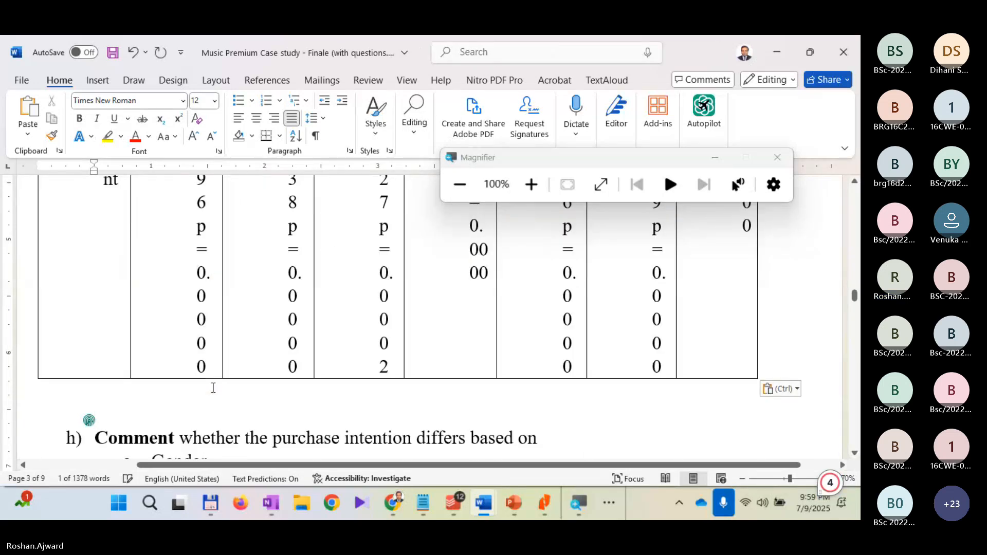
left_click(781, 389)
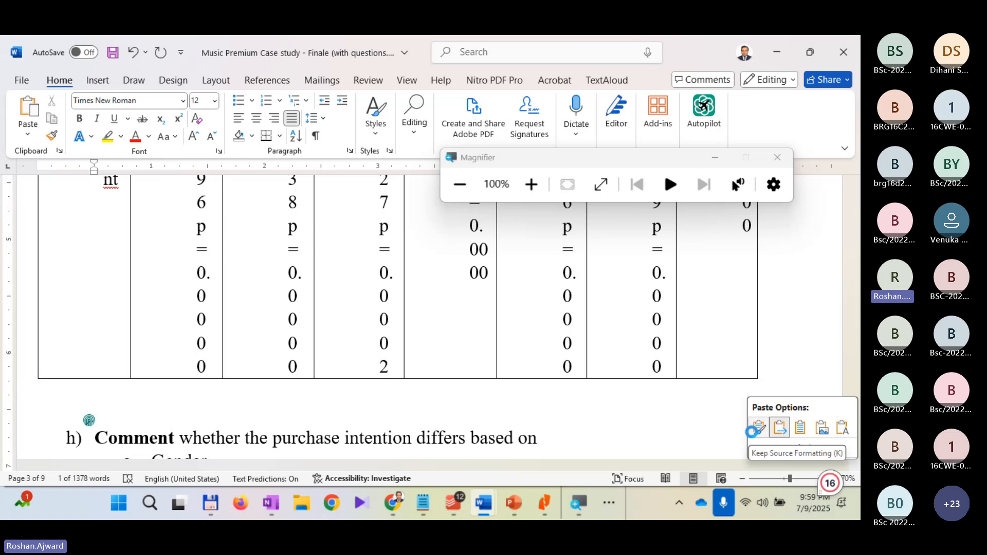
left_click(752, 432)
scroll(582, 402, "down", 8)
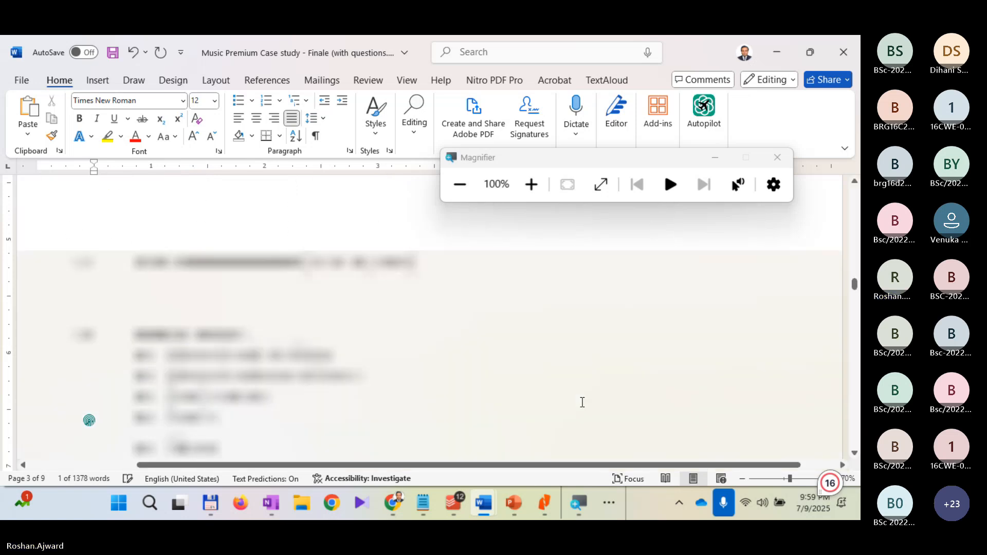
scroll(582, 402, "up", 10)
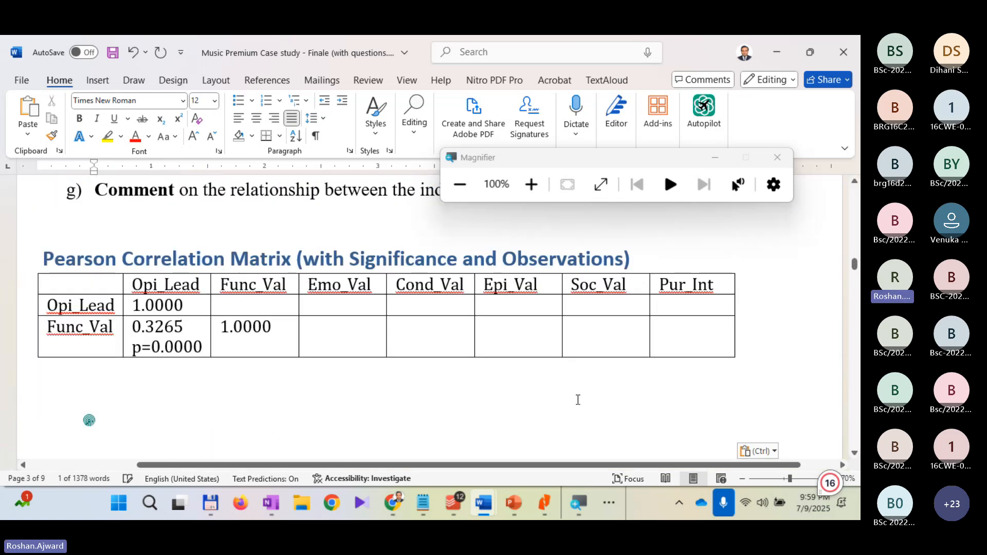
Step: Highlight the Pur_Int row of the pasted correlation table in yellow
scroll(578, 399, "up", 5)
scroll(576, 398, "down", 3)
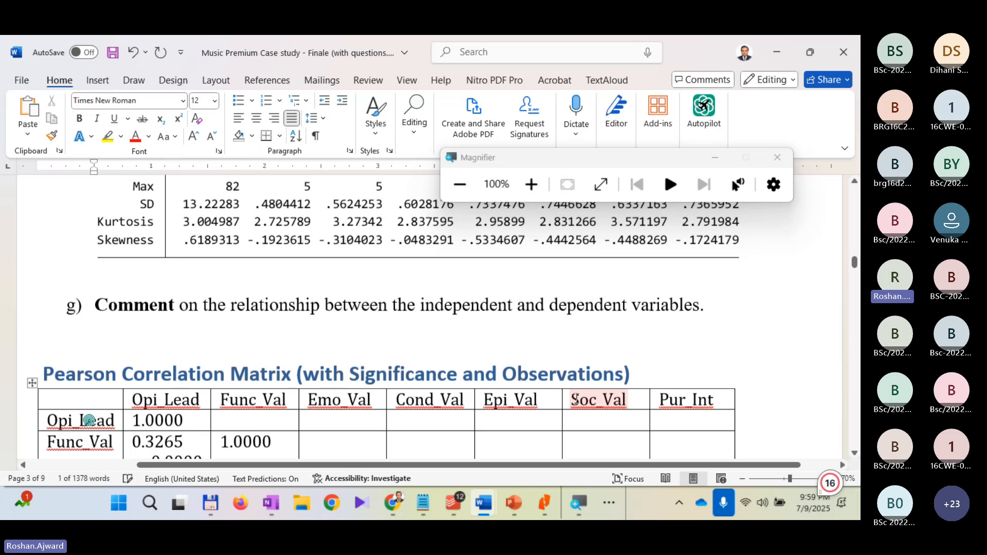
scroll(89, 421, "down", 5)
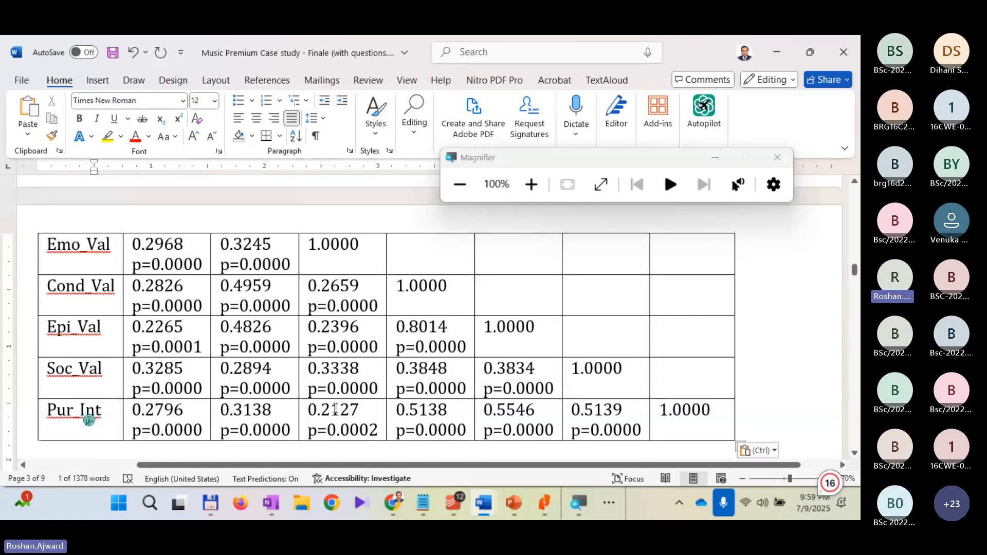
left_click(129, 366)
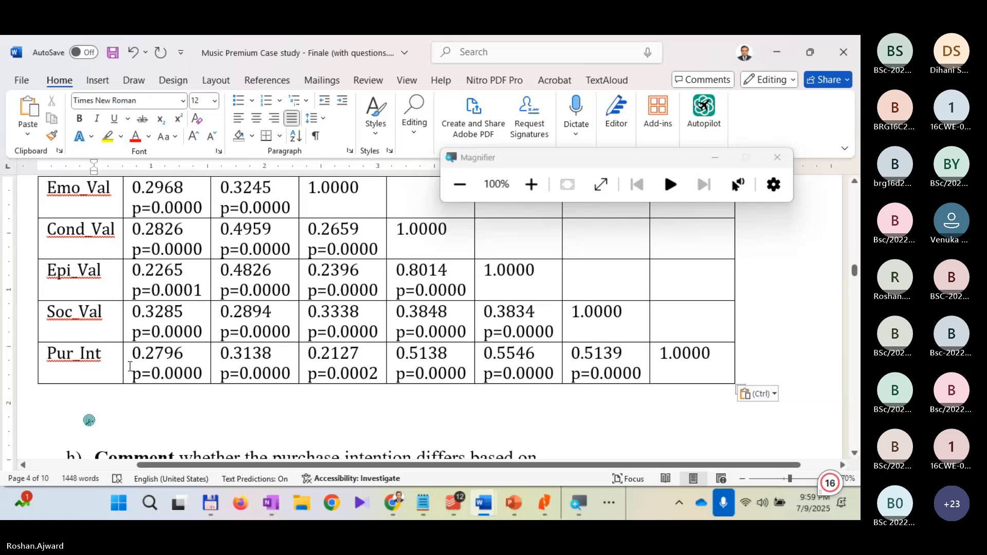
left_click_drag(130, 366, 715, 360)
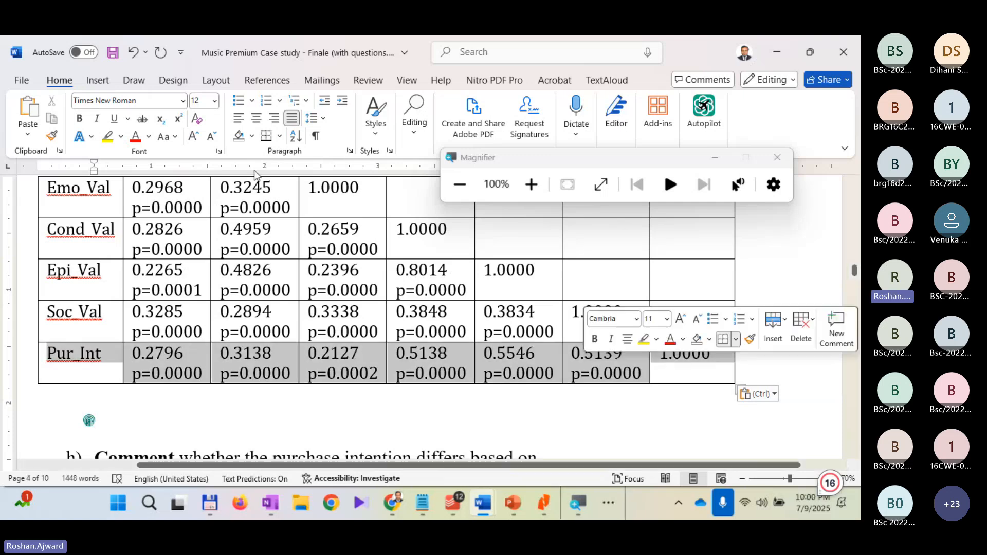
left_click(107, 137)
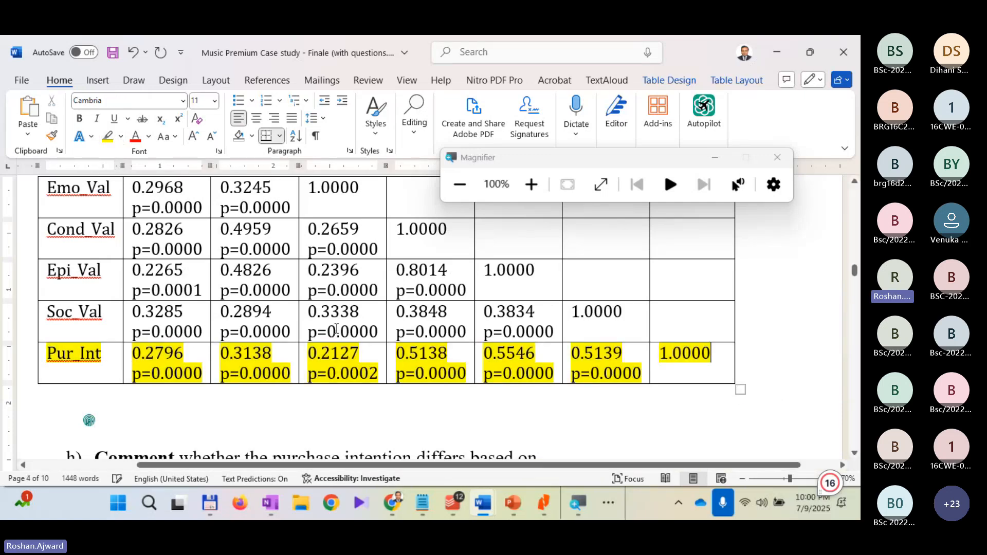
Step: Examine question g) on the independent and dependent variables against the highlighted Pur_Int row of the correlation table
scroll(337, 330, "up", 6)
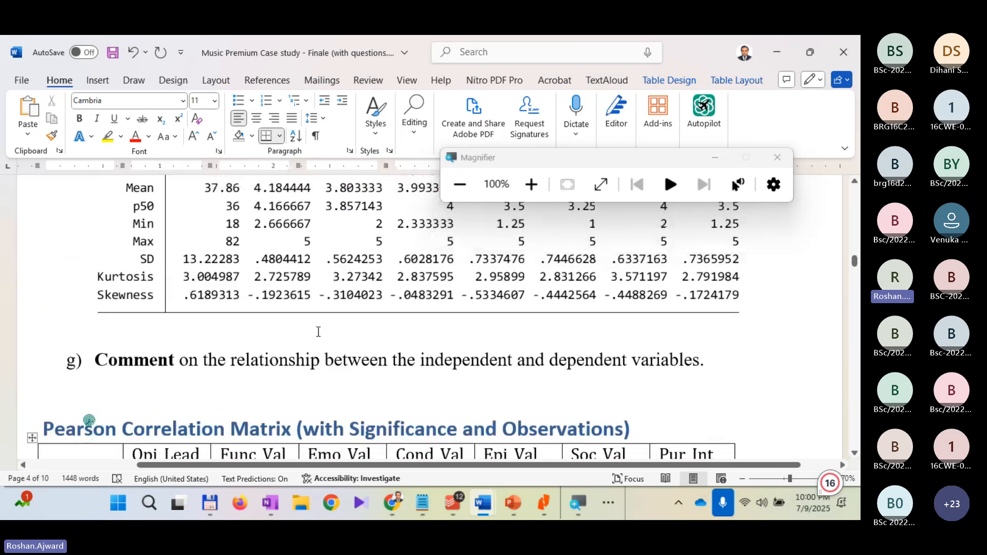
scroll(317, 331, "down", 1)
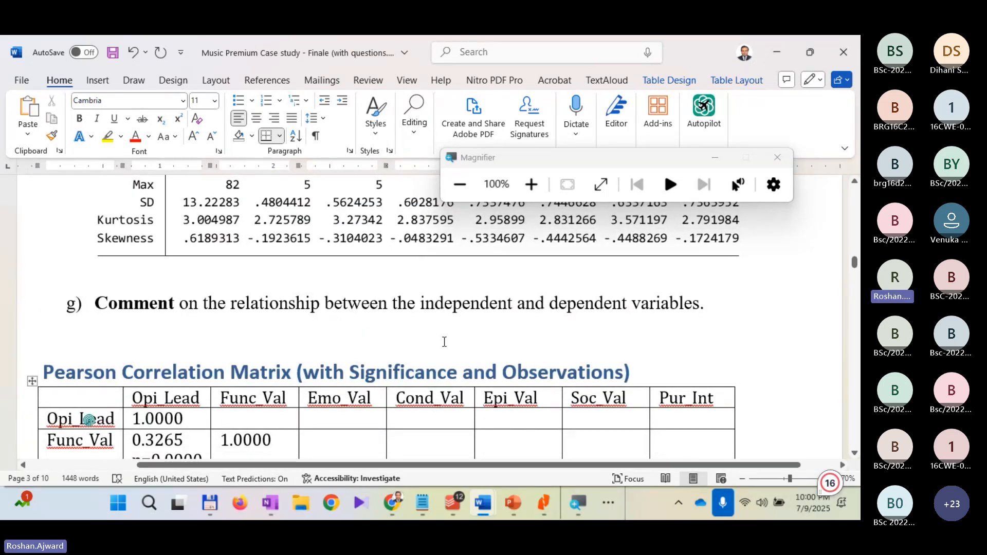
scroll(547, 366, "down", 5)
scroll(547, 366, "up", 4)
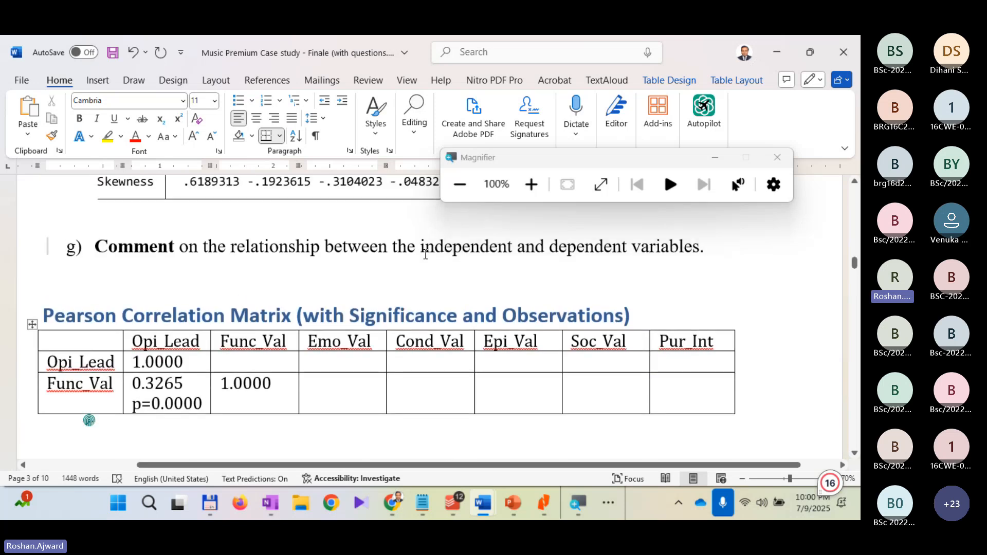
left_click_drag(426, 254, 568, 290)
scroll(297, 410, "down", 10)
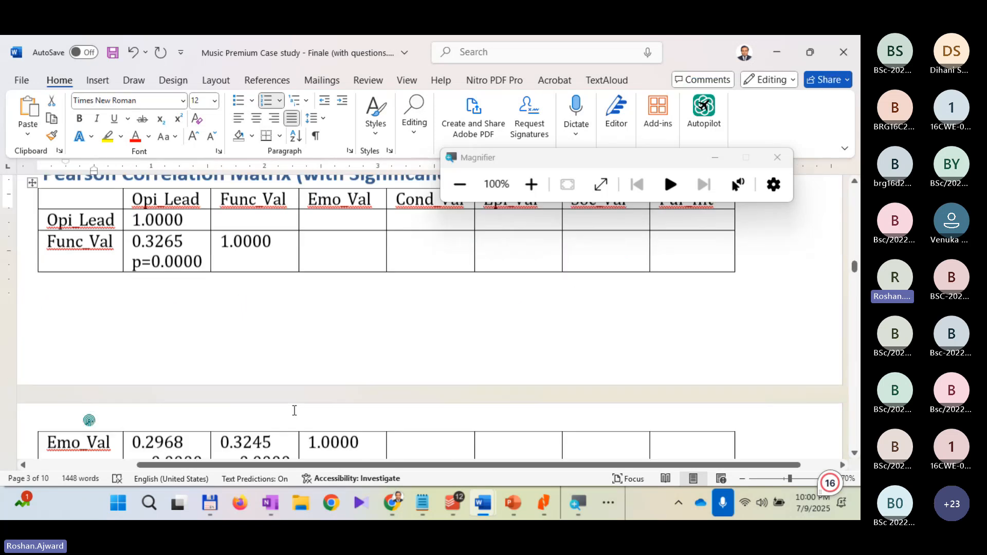
scroll(293, 409, "up", 3)
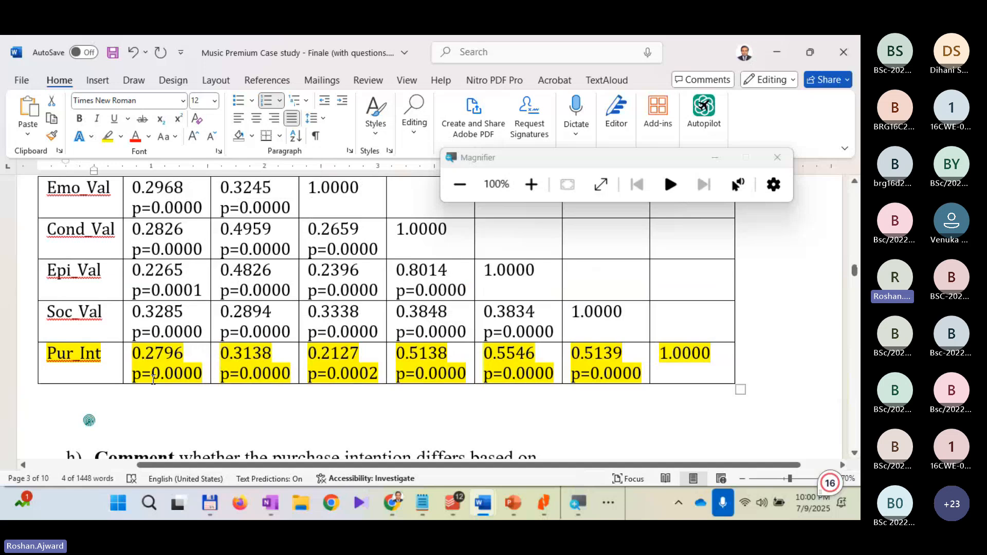
scroll(153, 375, "up", 5)
scroll(299, 421, "down", 5)
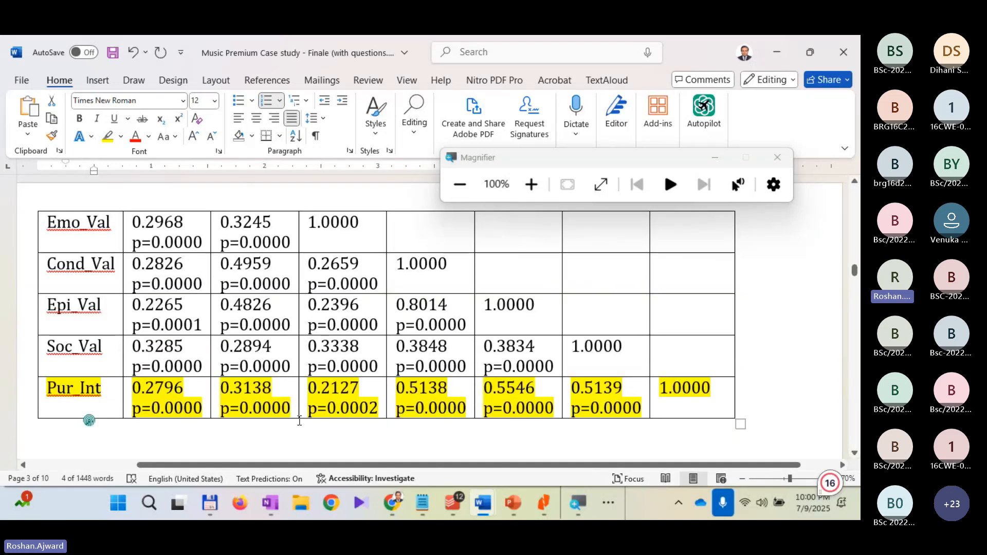
scroll(299, 421, "down", 1)
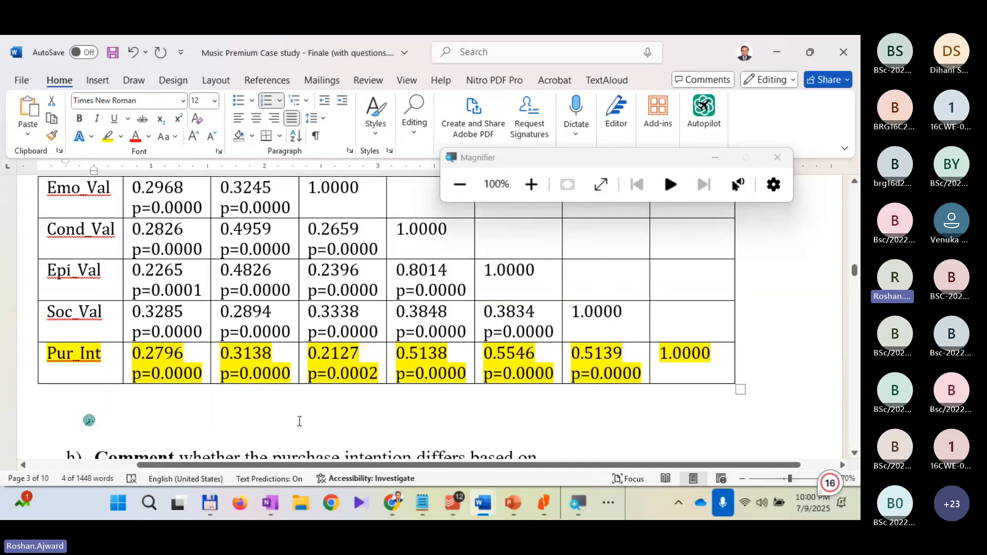
Step: Remove the extra blank line between the correlation table and question h)
left_click(220, 399)
scroll(219, 398, "down", 6)
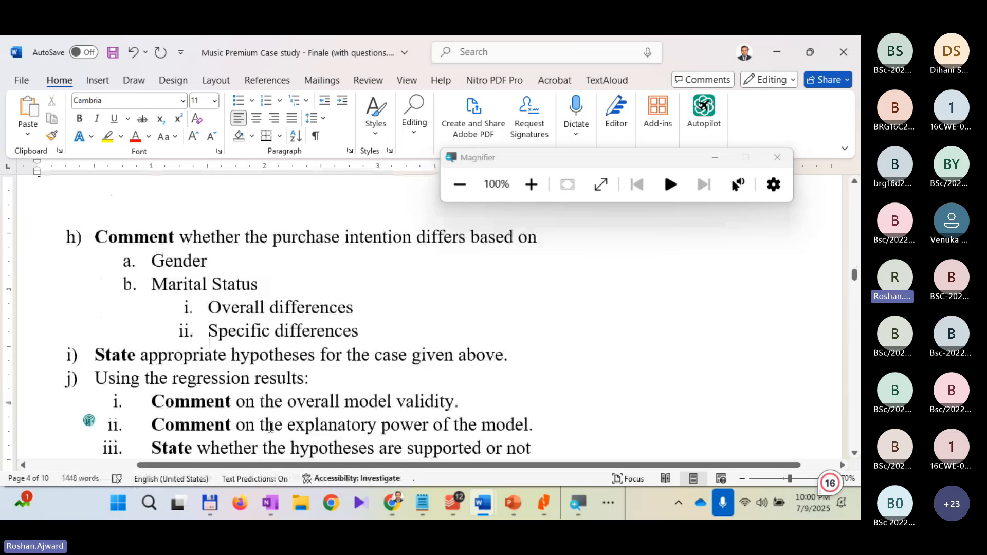
scroll(271, 428, "up", 3)
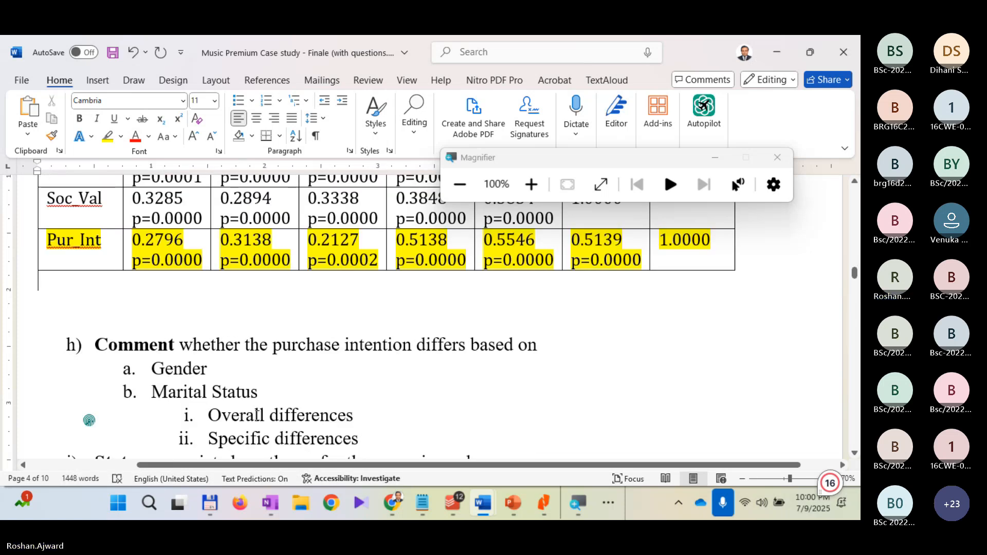
scroll(257, 415, "down", 6)
scroll(265, 418, "up", 5)
left_click(269, 419)
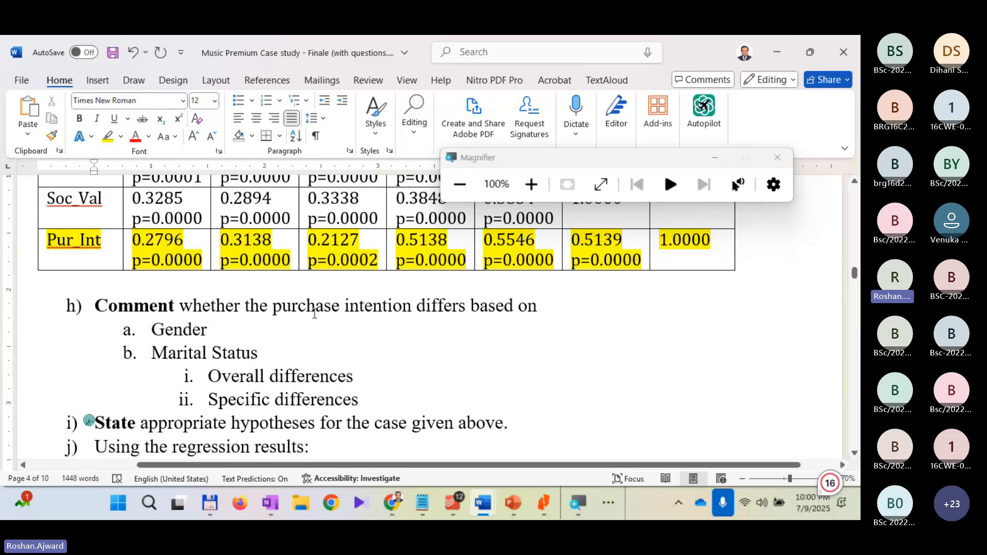
Step: Select "purchase intention" in question h), and place the insertion point after "Gender" in its first sub-item
scroll(323, 378, "up", 15)
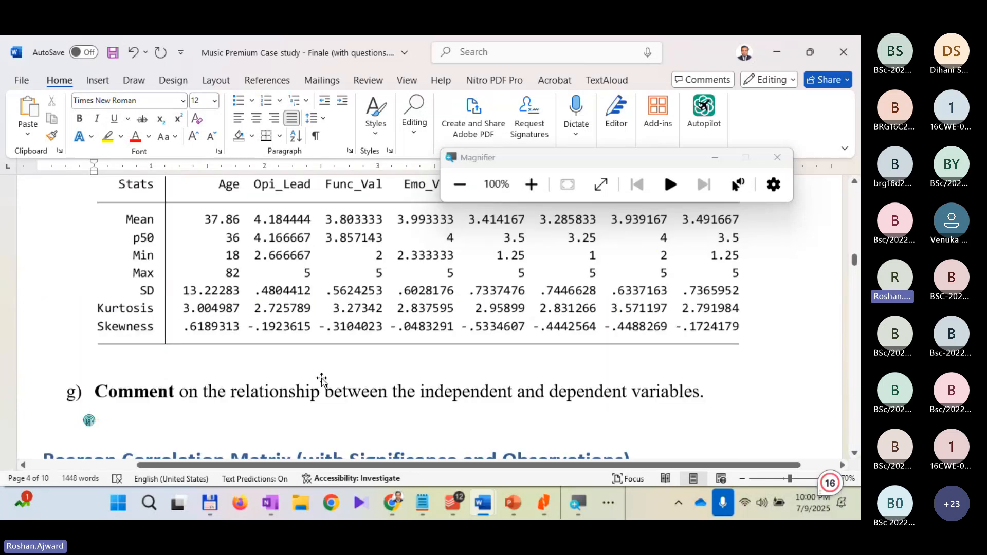
scroll(323, 381, "up", 1)
scroll(321, 380, "down", 10)
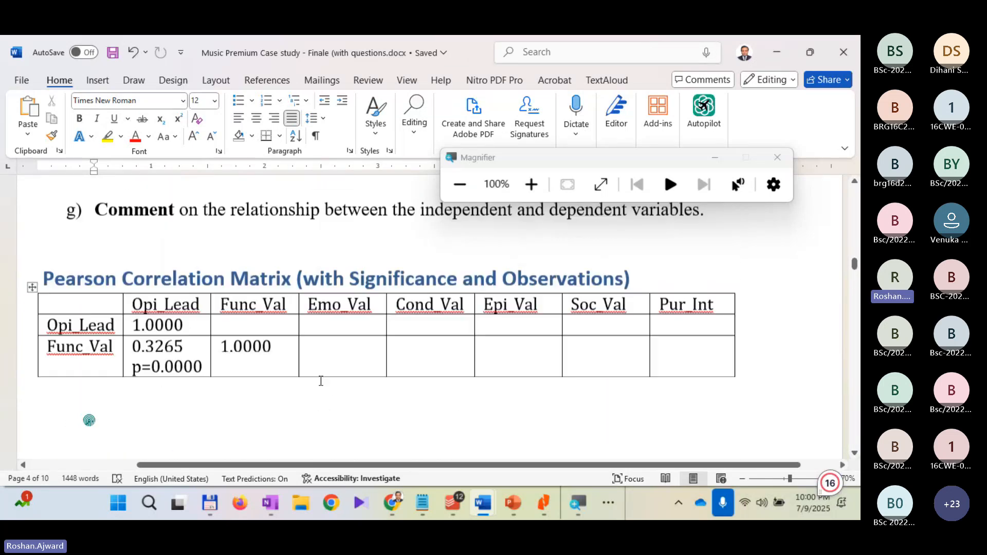
scroll(320, 380, "down", 6)
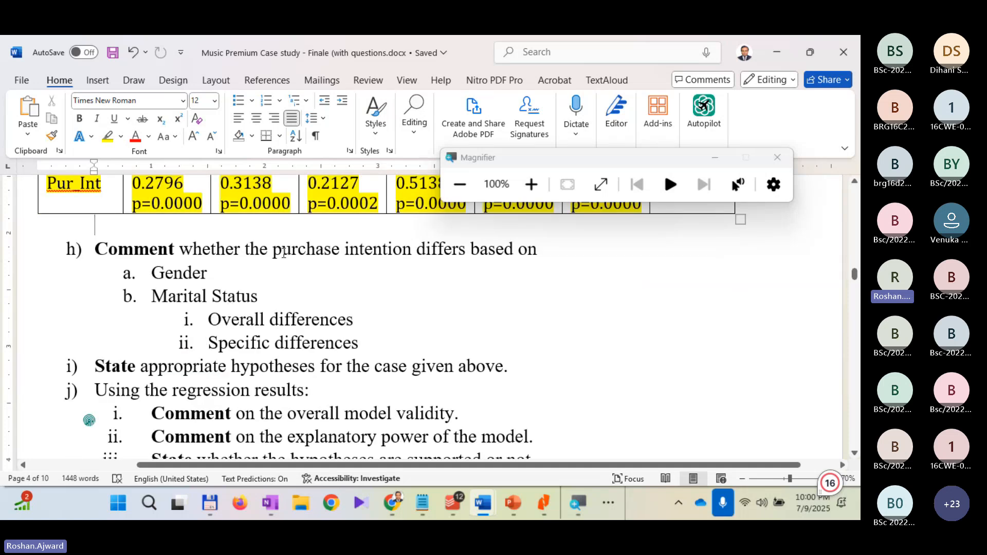
left_click_drag(278, 256, 390, 249)
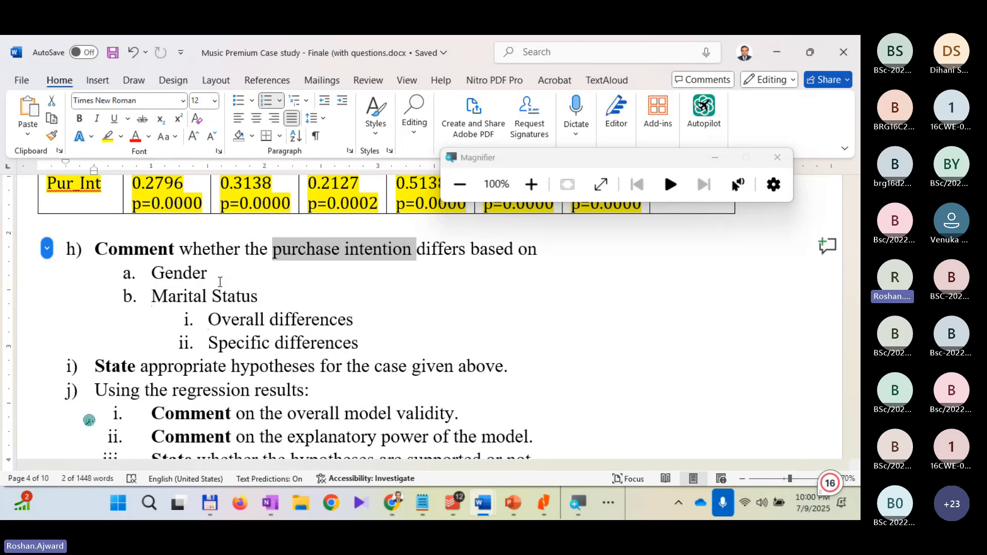
left_click(225, 273)
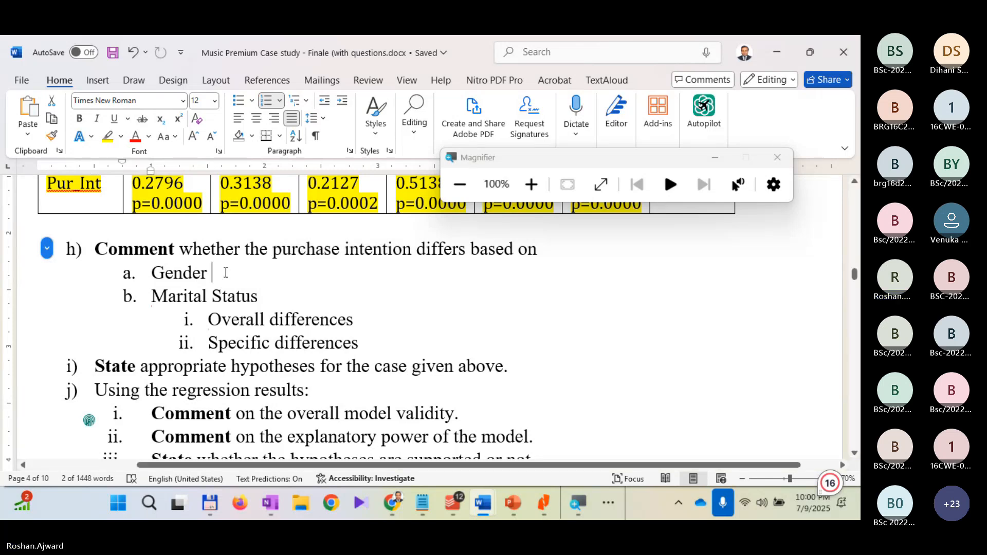
Step: Add blank lines for an answer below the "Gender" sub-item of question h) and save the document
key("Return")
key("Return")
key("Return")
key("Return")
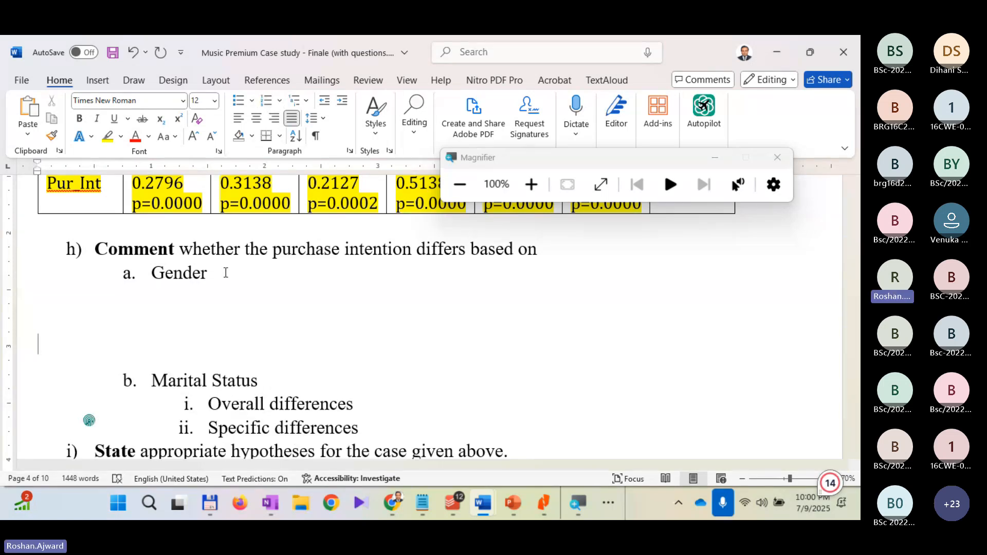
key("ctrl+s")
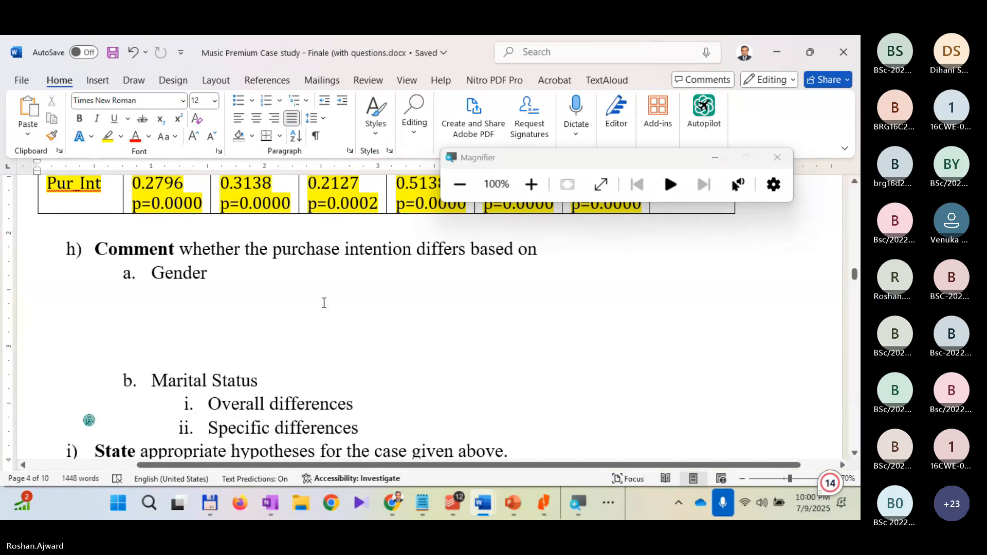
Step: Switch to the Stata window holding the Music Premium Database
left_click(605, 505)
mouse_move(609, 462)
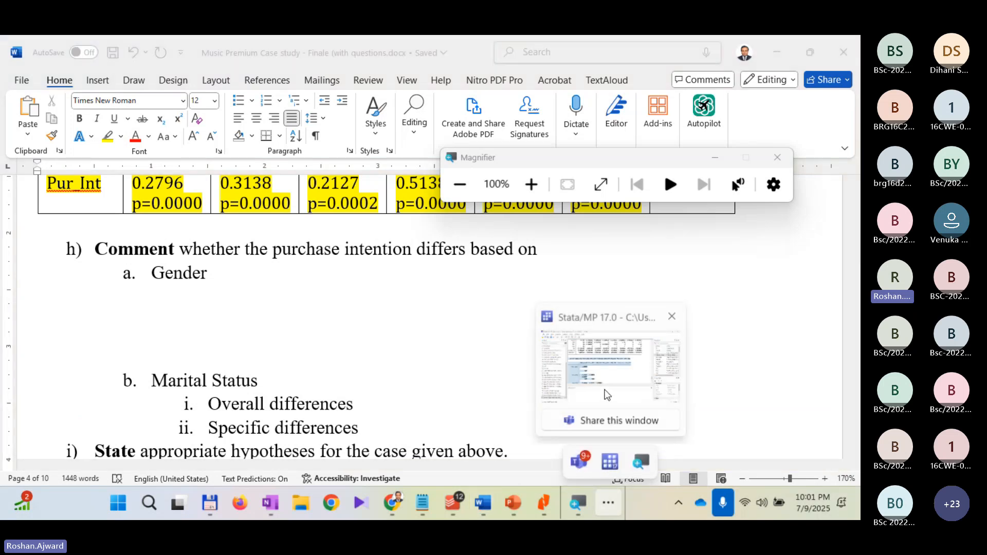
left_click(579, 462)
left_click(606, 507)
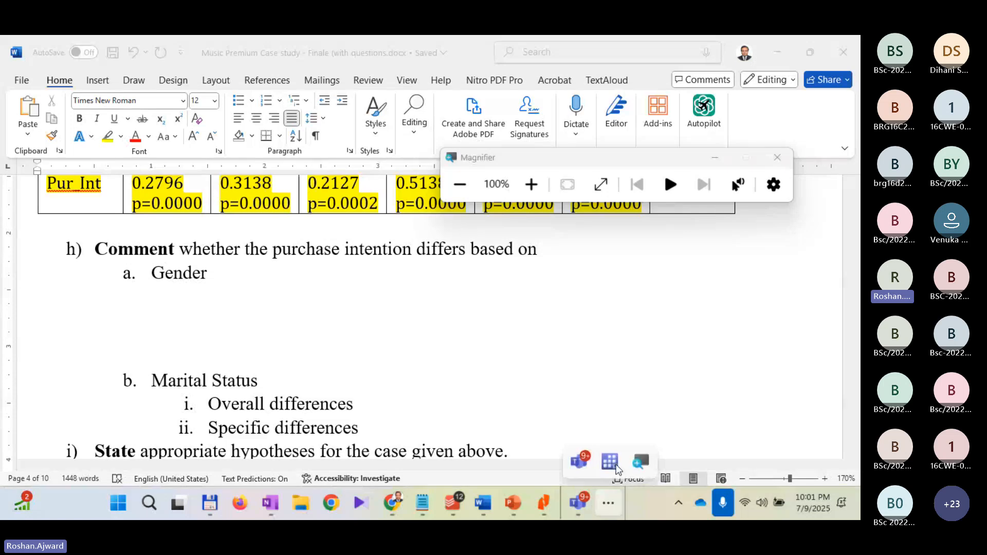
left_click(610, 462)
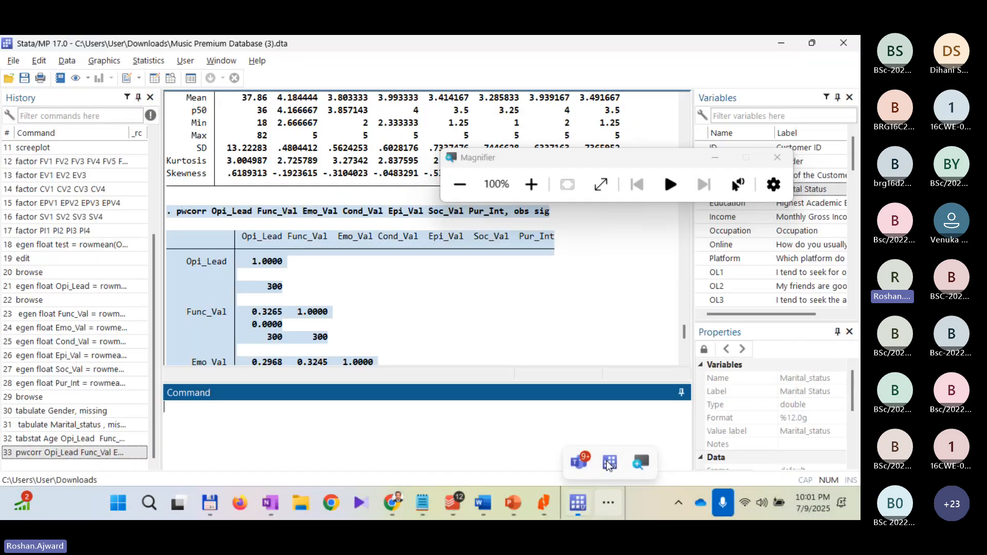
left_click(522, 189)
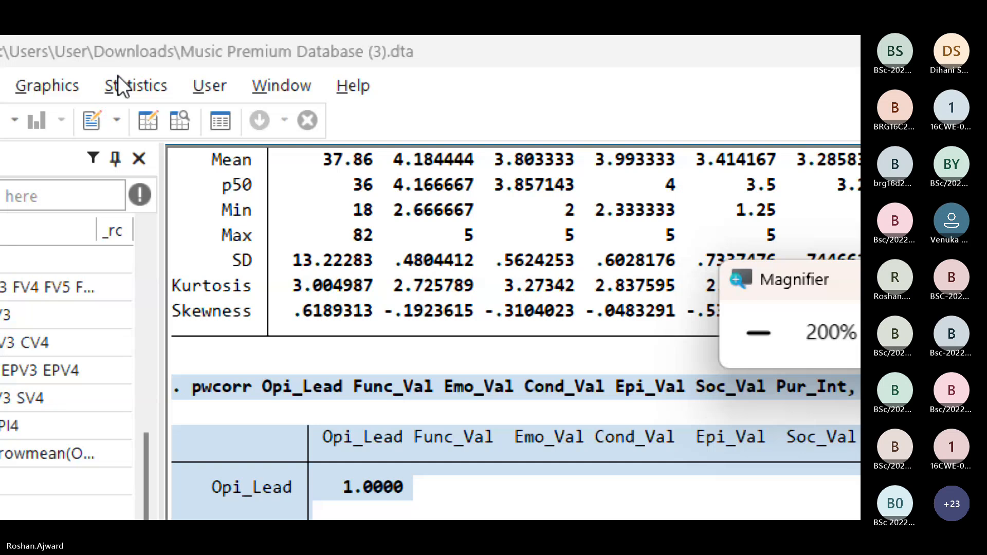
Step: Move the Magnifier window out of the way and open the t test (mean-comparison test) dialog from the classical hypothesis tests
left_click(118, 75)
mouse_move(308, 117)
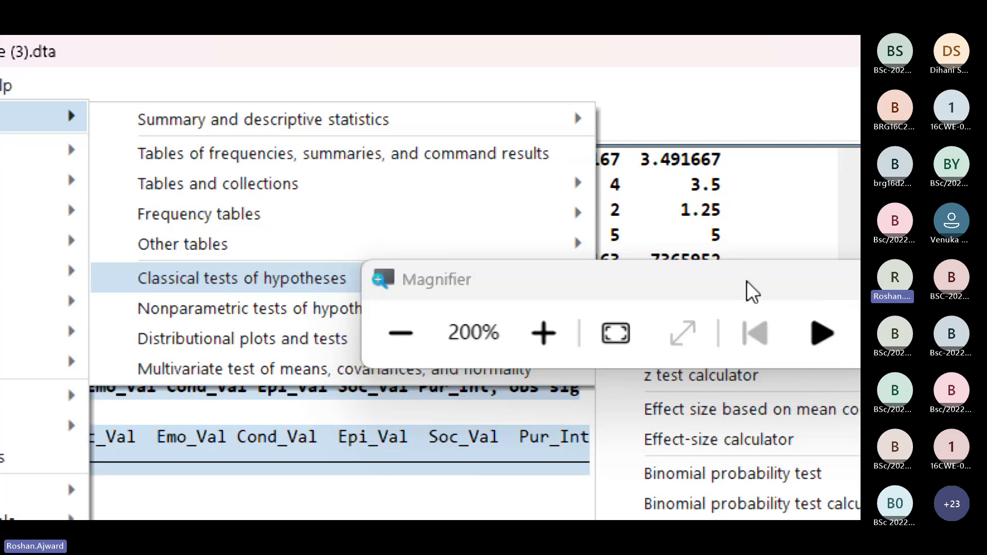
left_click_drag(705, 285, 707, 472)
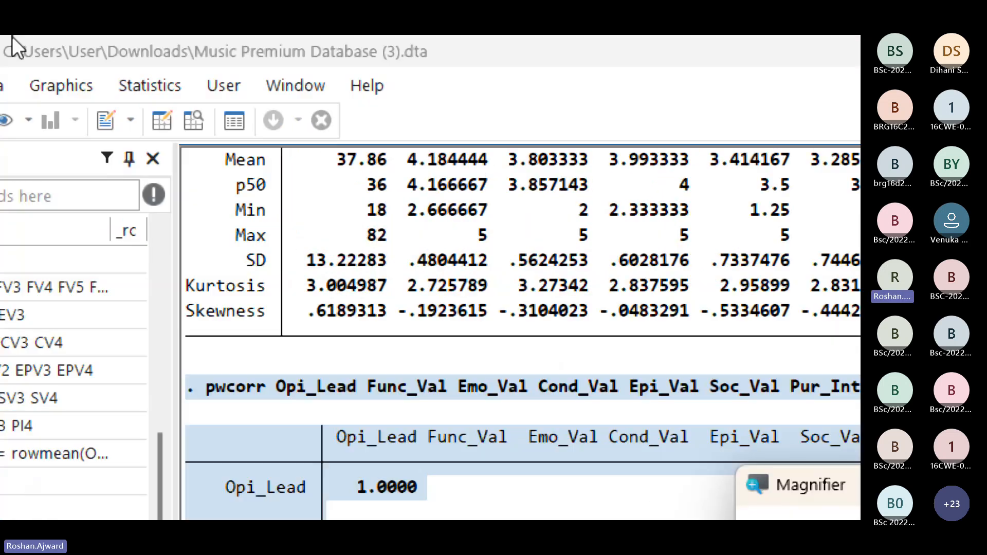
left_click(143, 86)
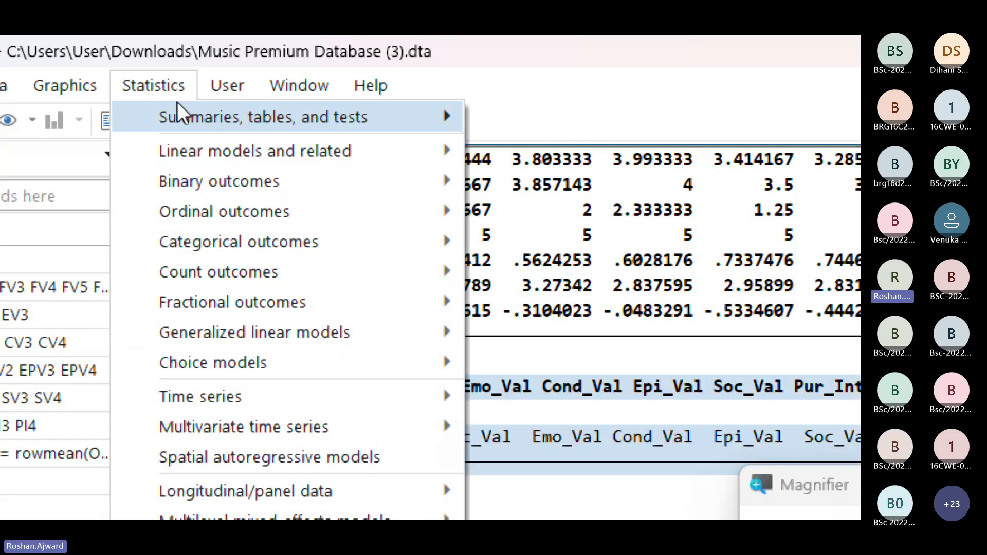
mouse_move(429, 116)
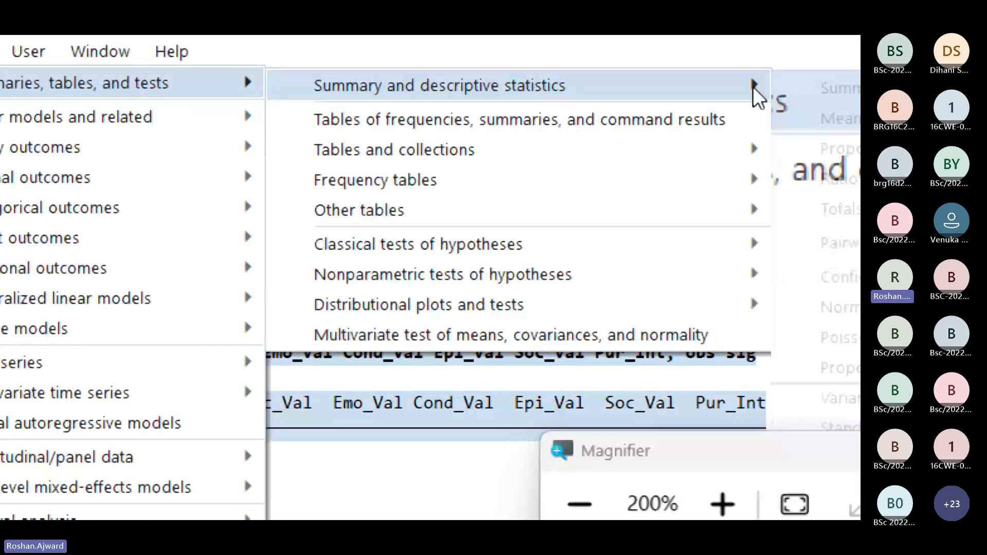
mouse_move(704, 251)
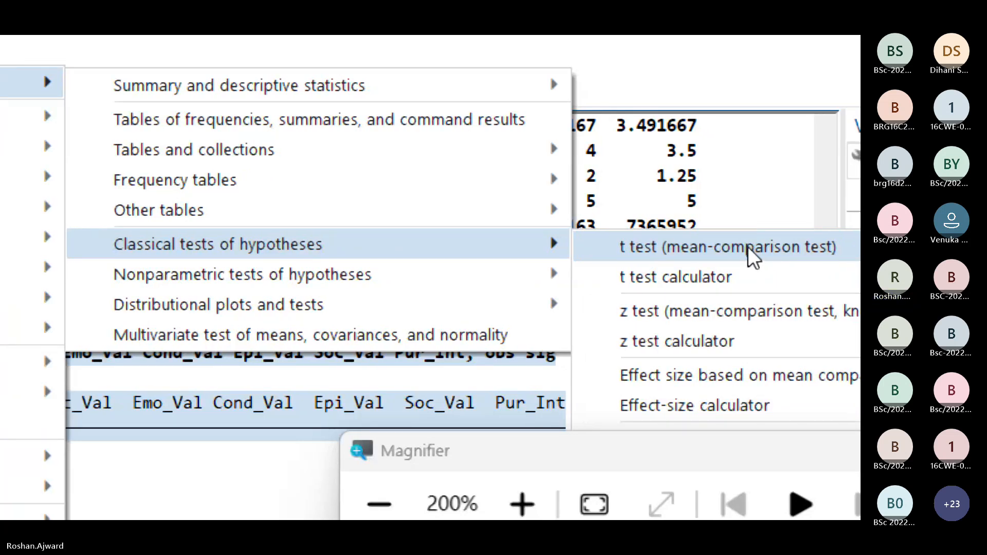
left_click(749, 252)
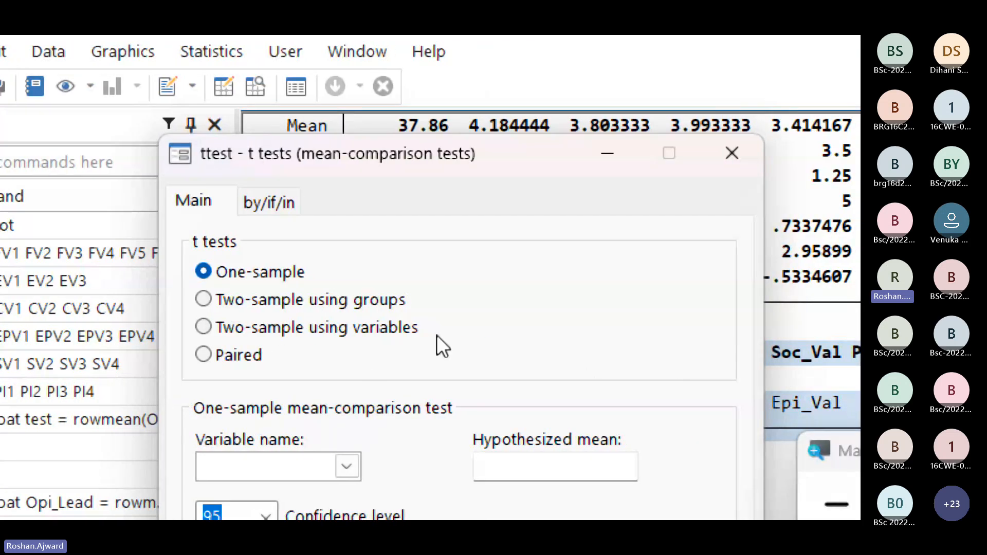
Step: Run a two-sample t test using groups on Pur_Int with Gender as group variable, and select the two-sided p-value line in the output
left_click(206, 257)
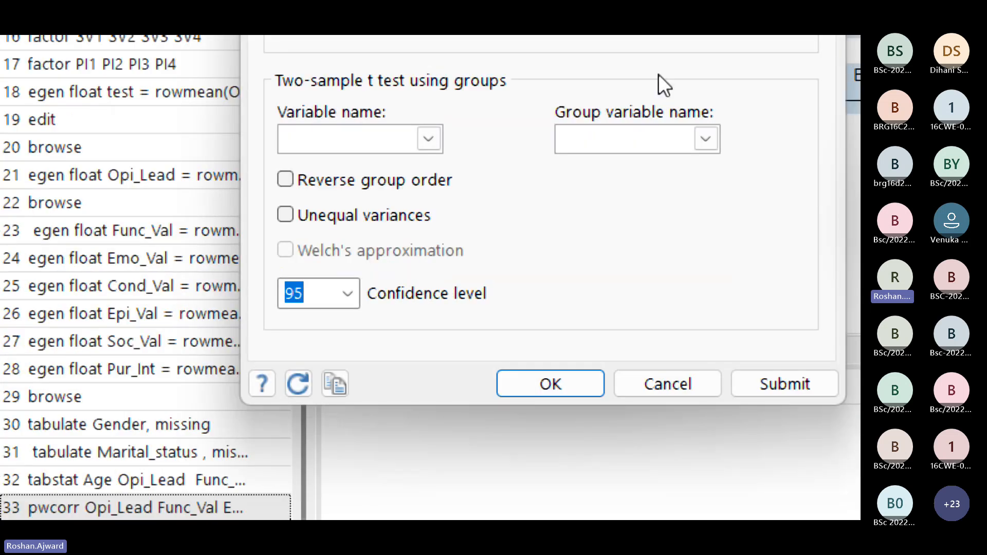
left_click(428, 138)
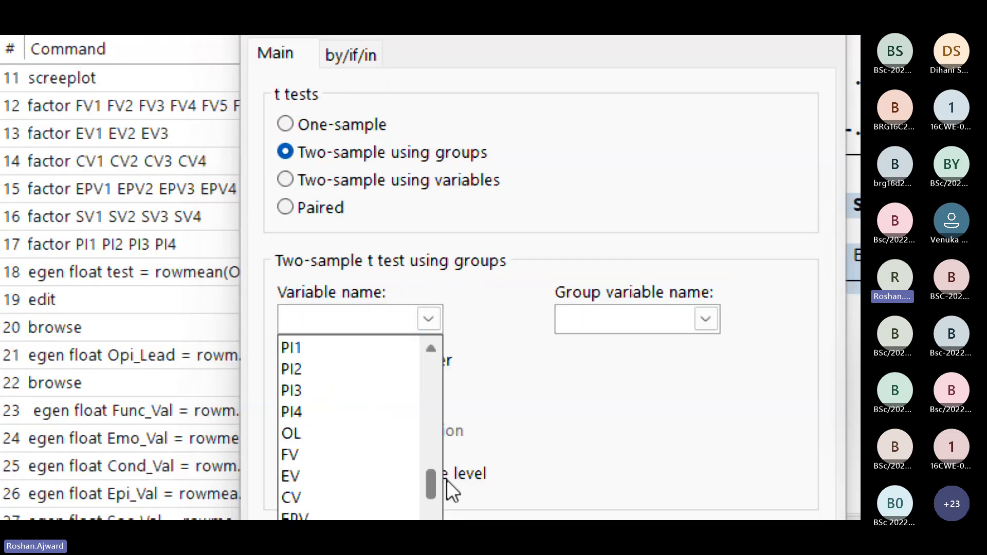
scroll(450, 491, "down", 2)
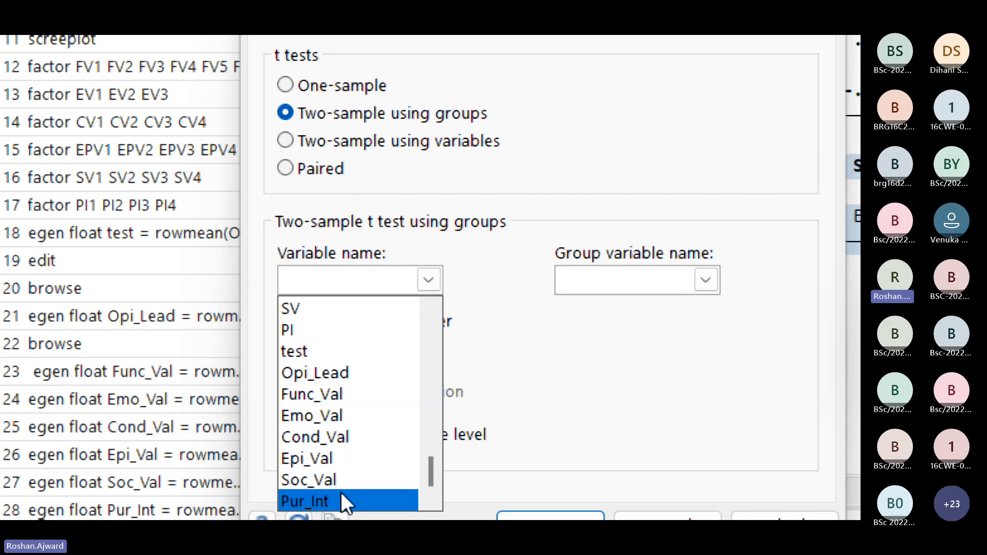
left_click(341, 493)
left_click(321, 280)
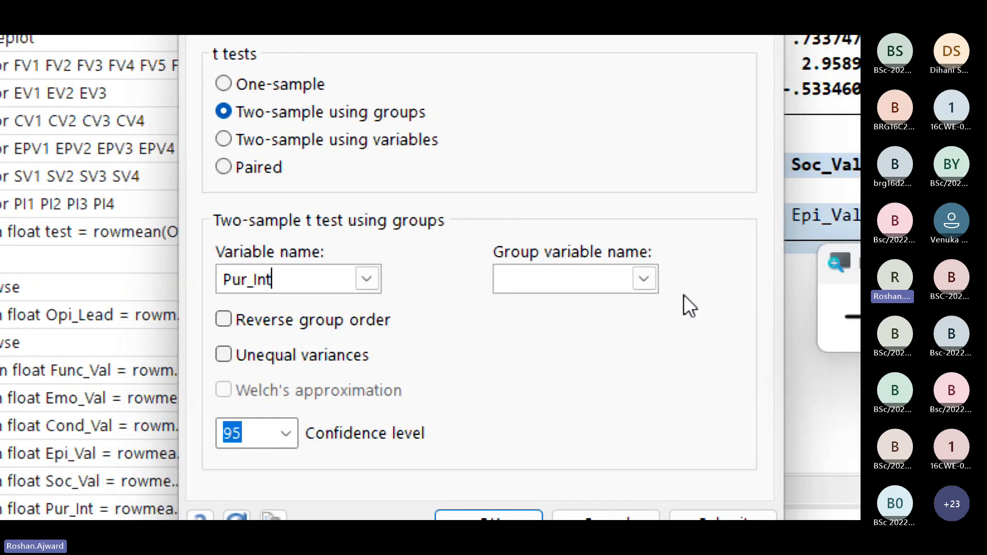
left_click(712, 278)
left_click(588, 335)
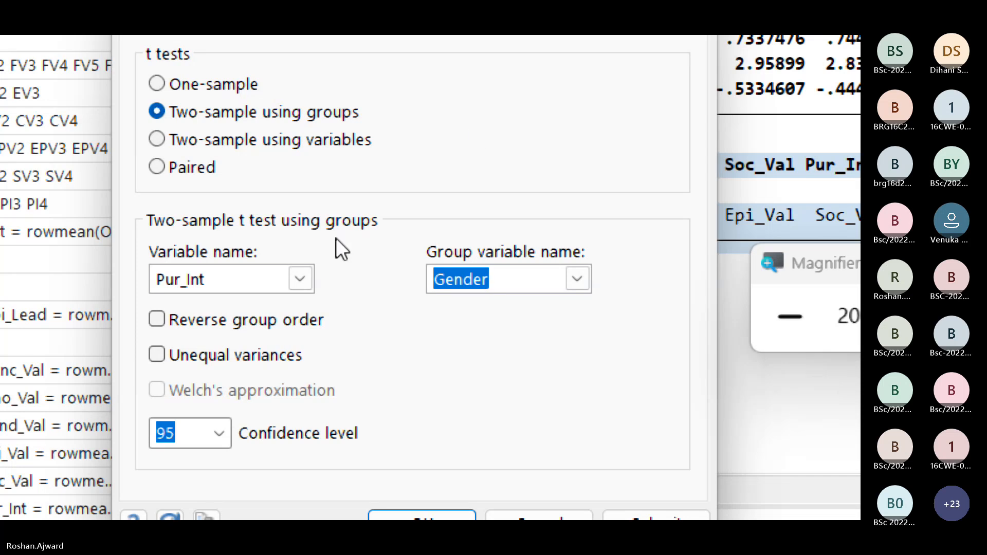
left_click(443, 447)
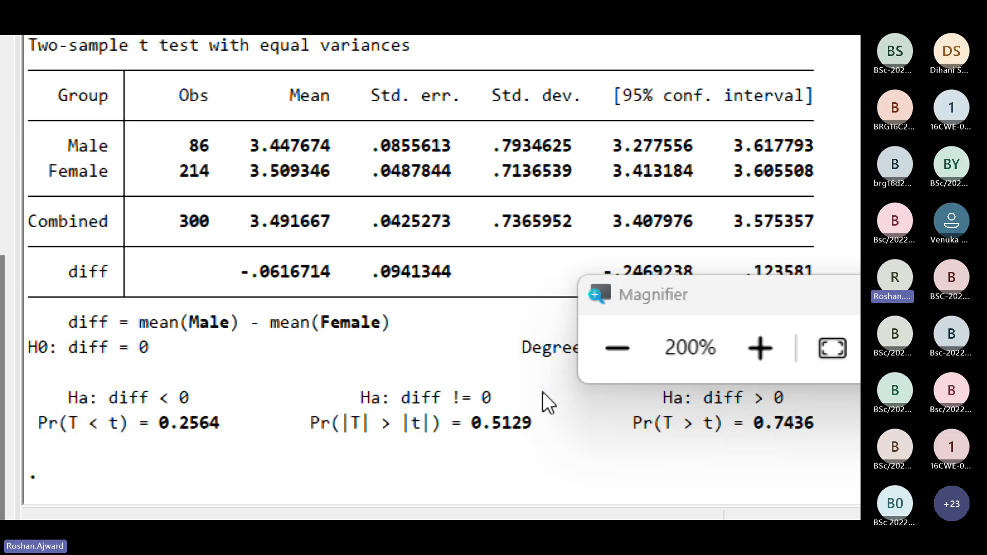
left_click_drag(512, 422, 312, 422)
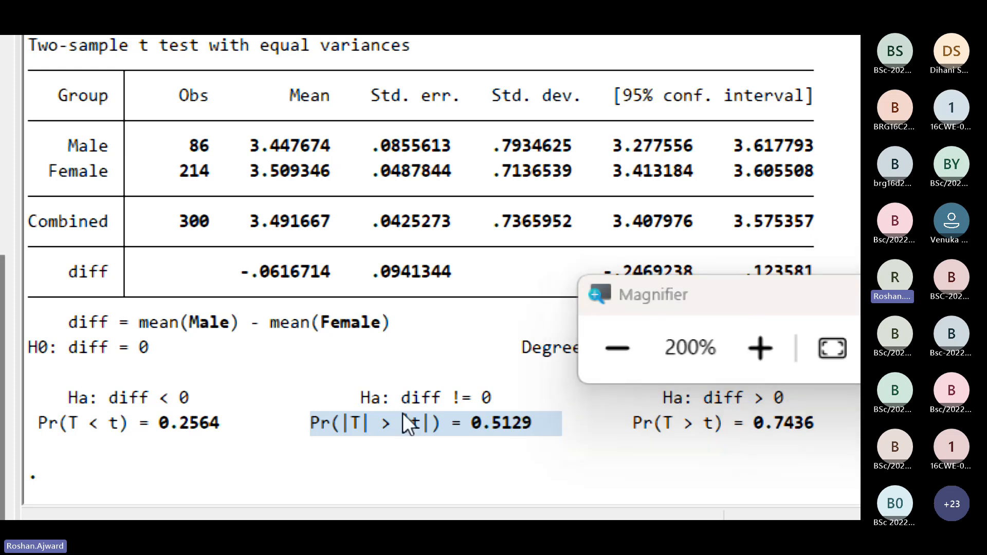
Step: Switch back to the Music Premium Case study document in Word and place the insertion point after "Gender" in question h)
key("super+Tab")
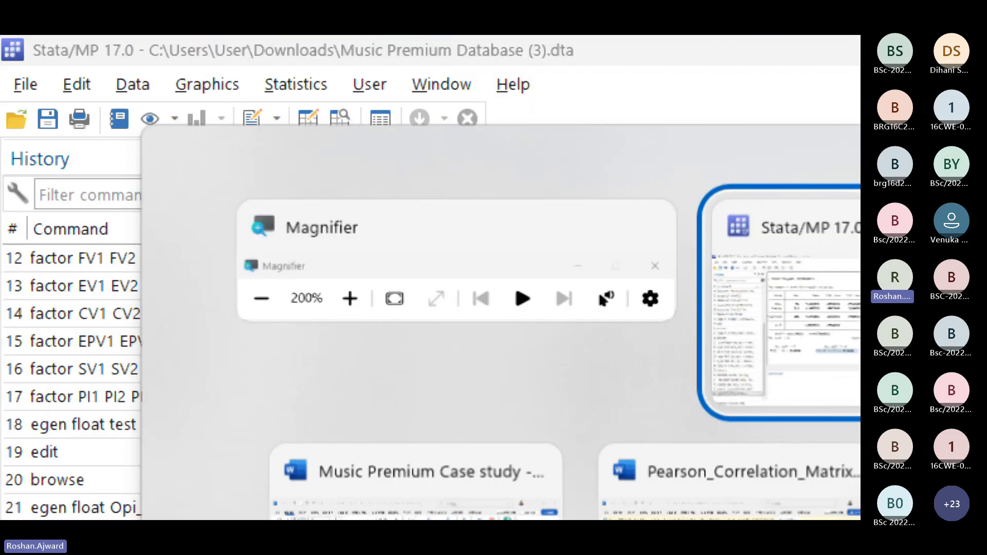
key("alt+Tab")
key("alt+Tab")
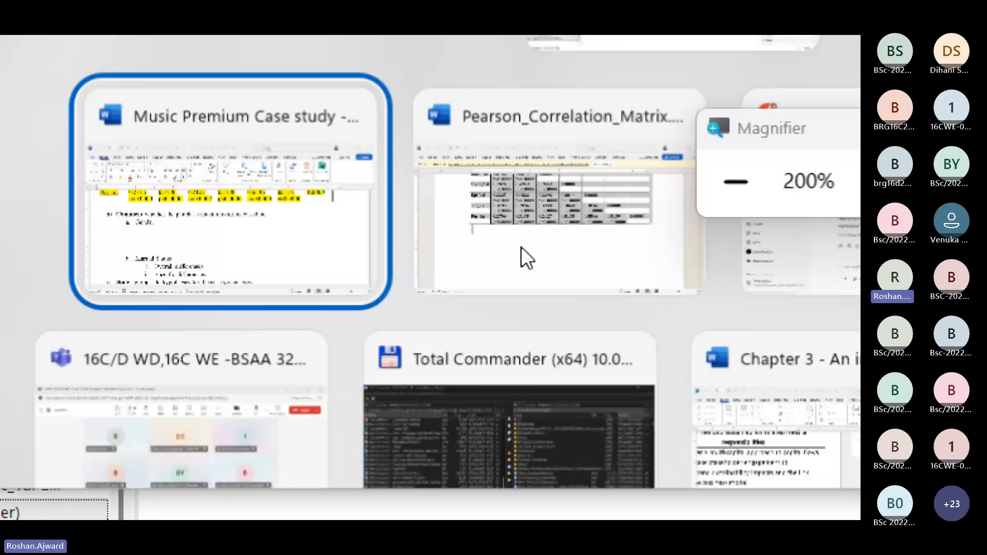
key("Return")
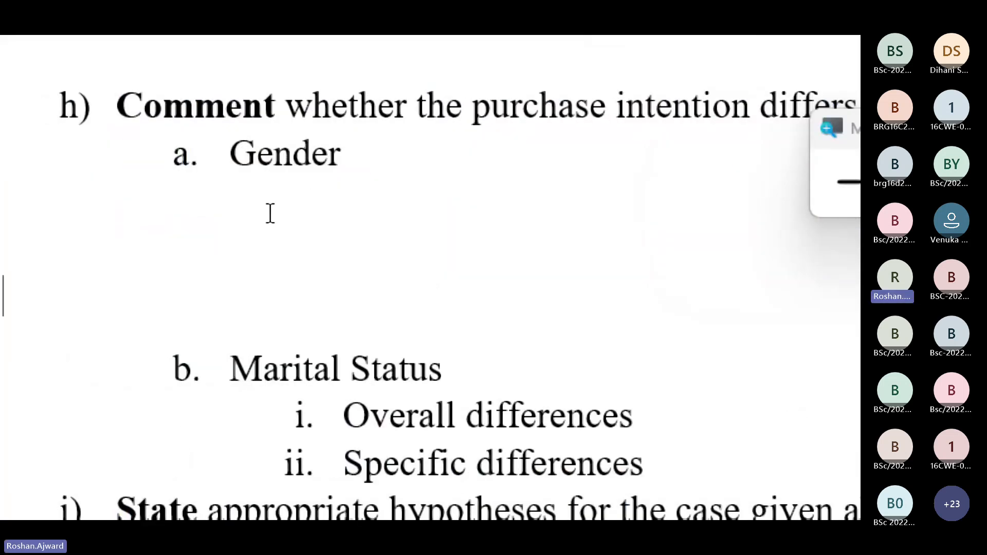
left_click(293, 207)
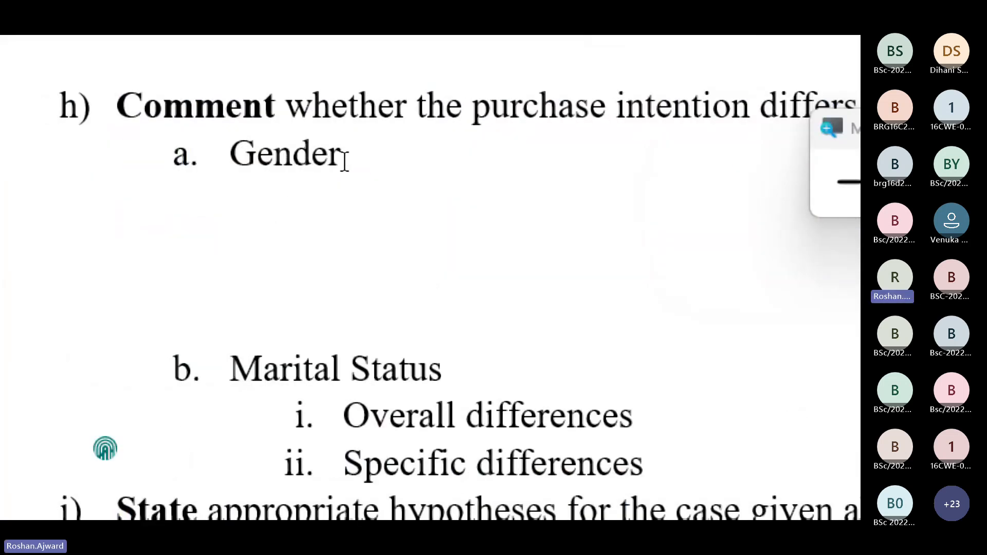
left_click(375, 152)
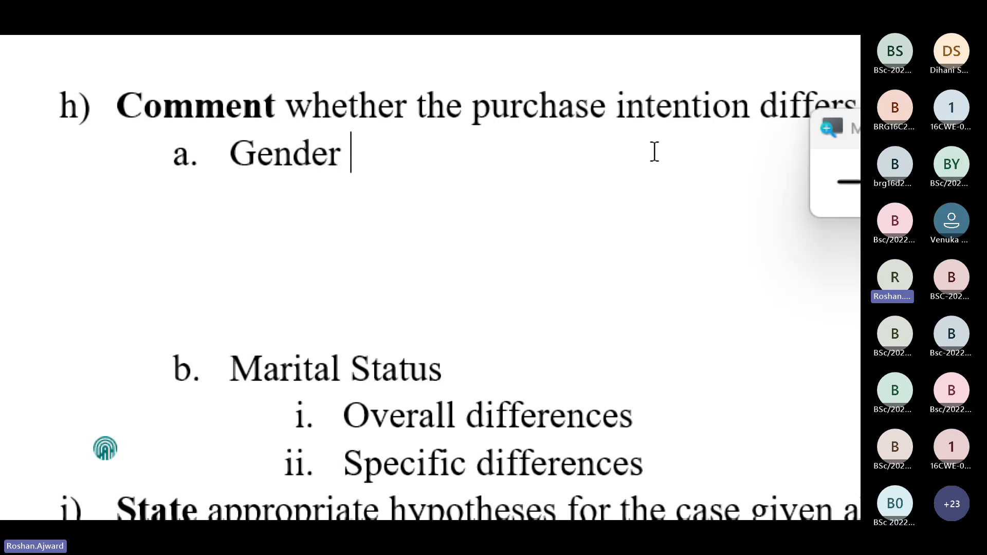
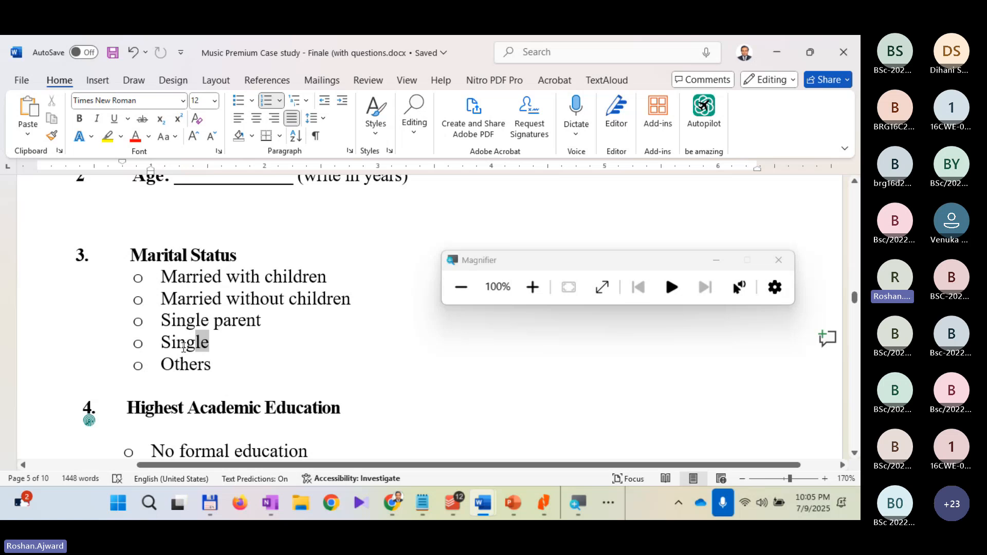
Step: Review the Marital Status answer options in the questionnaire and the marital status part of question h)
left_click_drag(184, 348, 162, 344)
triple_click(329, 277)
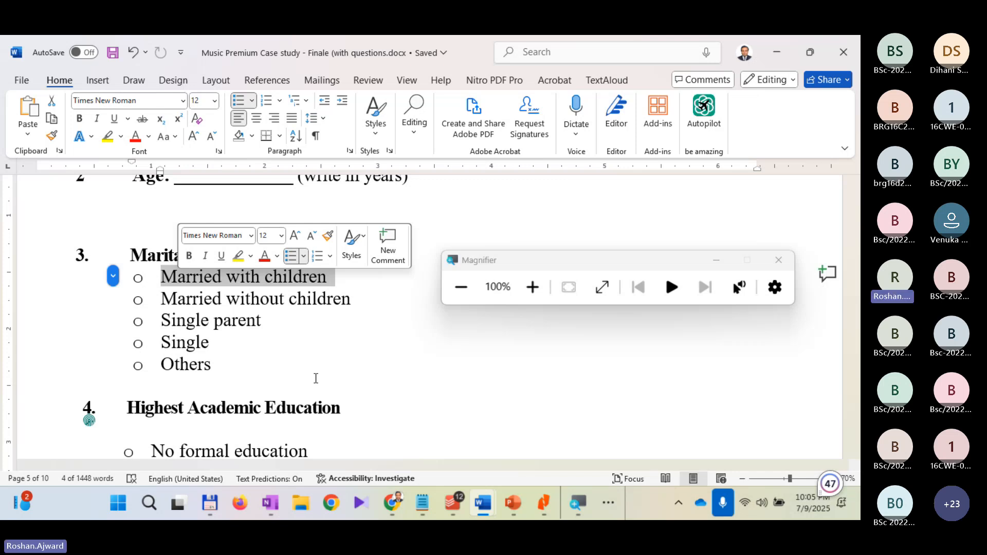
scroll(316, 378, "up", 8)
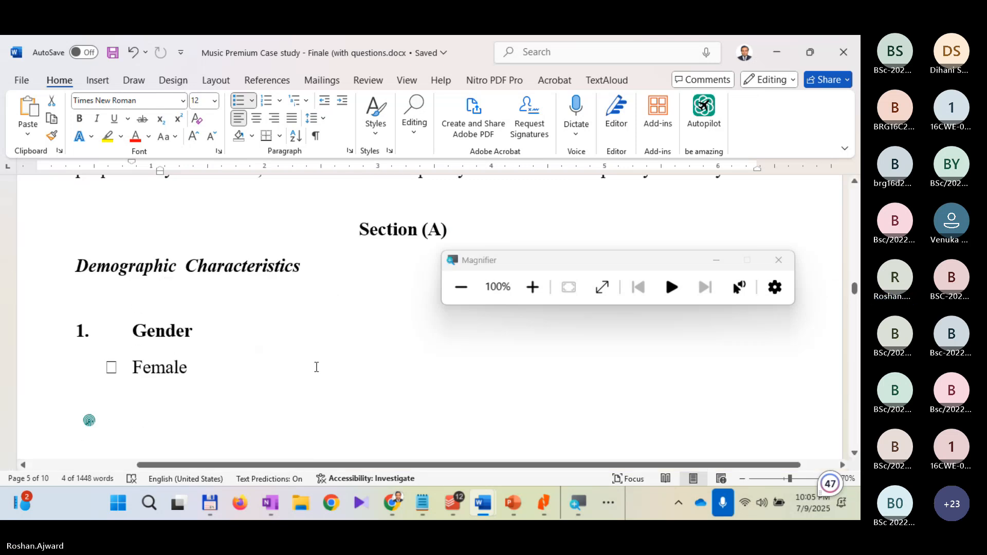
scroll(316, 367, "up", 10)
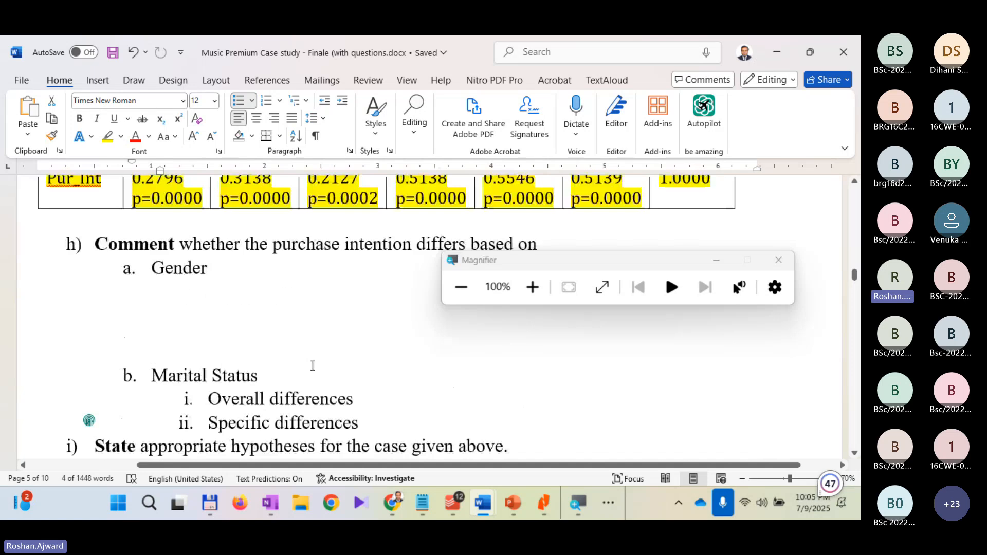
scroll(315, 366, "down", 4)
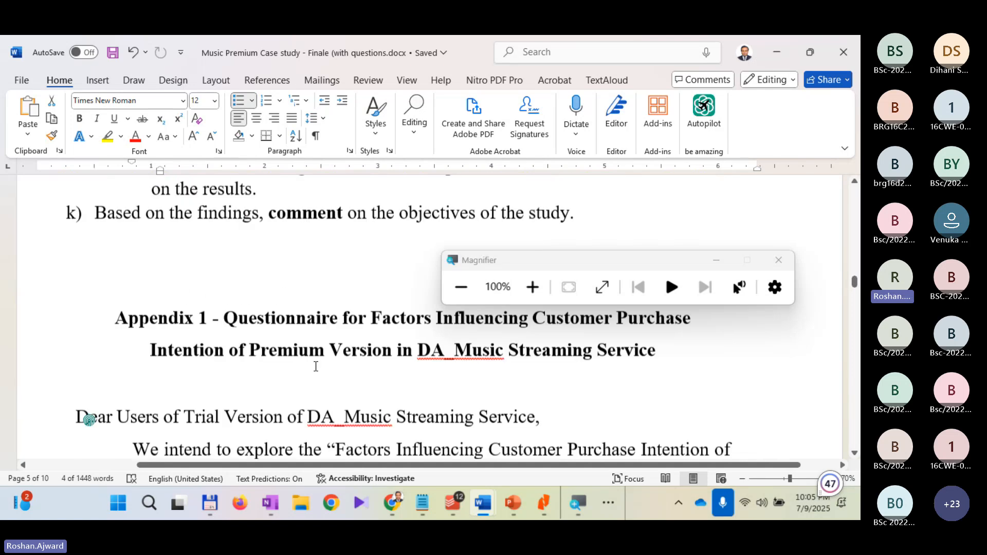
Step: Add blank answer lines below "Overall differences" and "Specific differences" under Marital Status in question h), and save the document
scroll(316, 366, "up", 5)
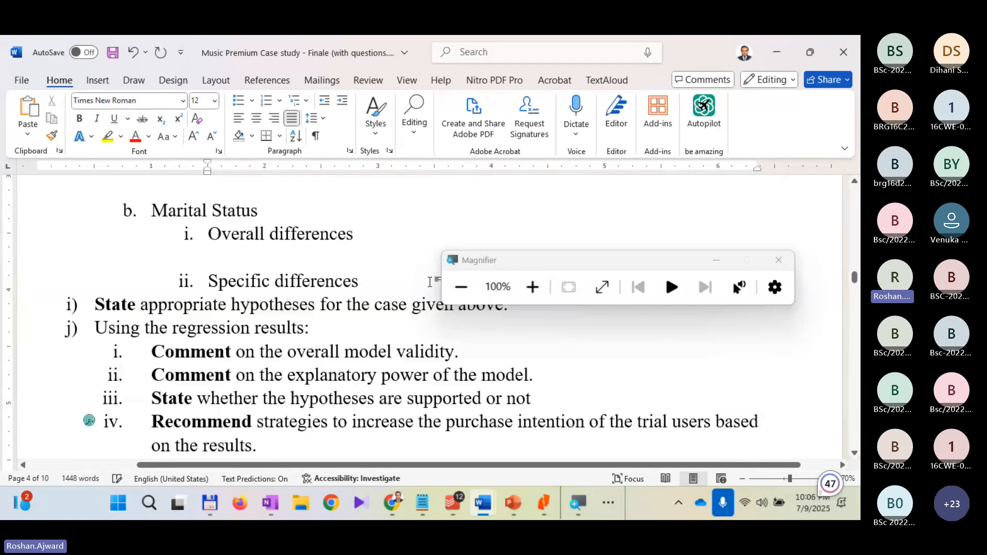
left_click(368, 280)
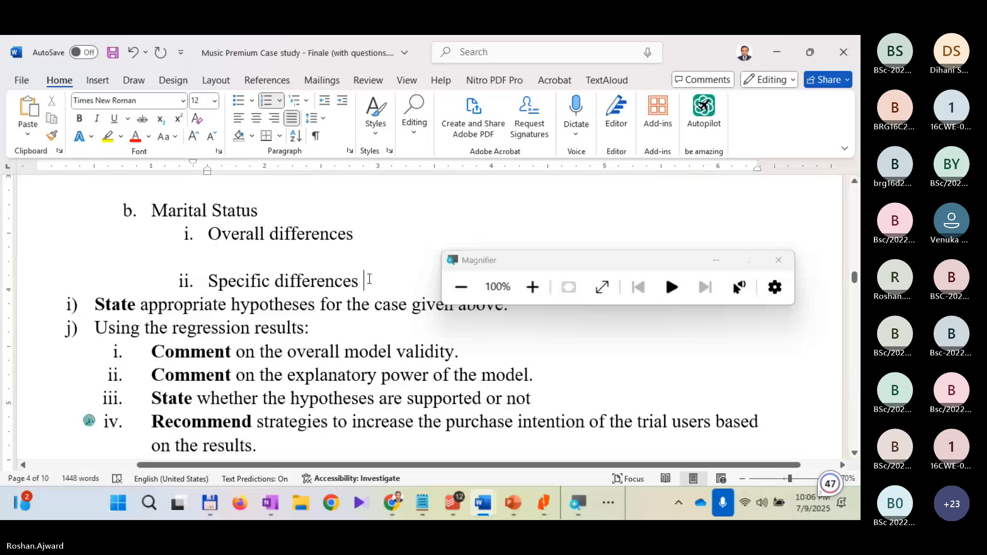
key("Return")
key("Return")
left_click(296, 252)
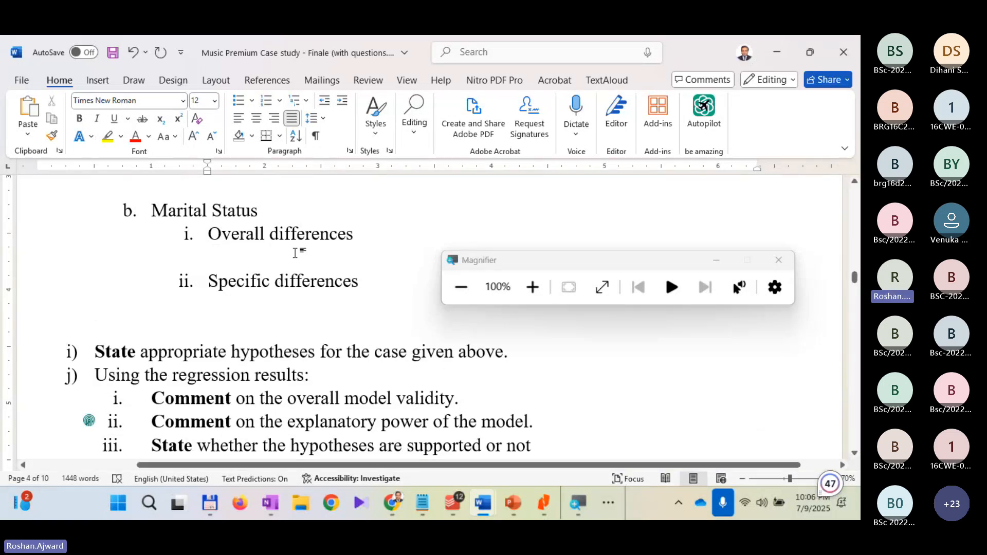
key("Return")
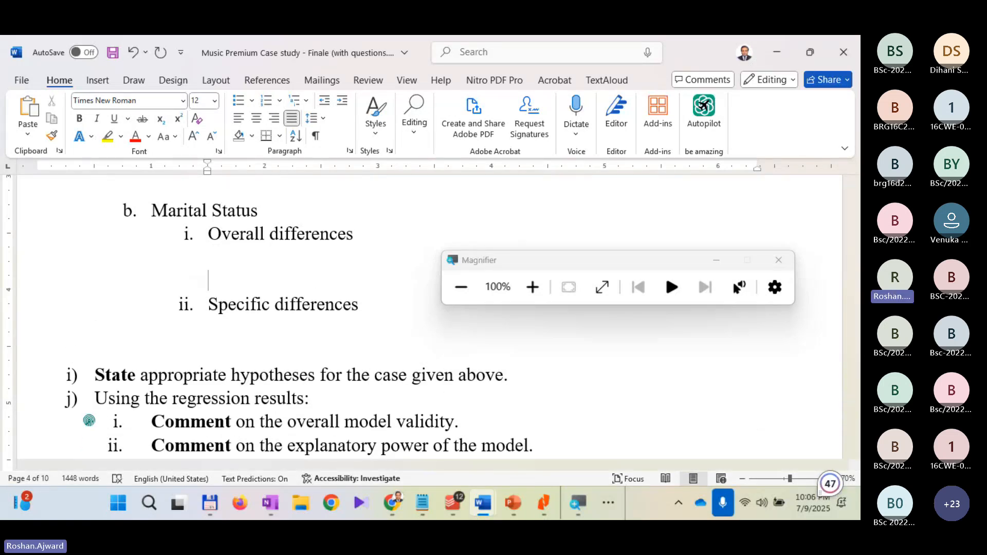
key("ctrl+s")
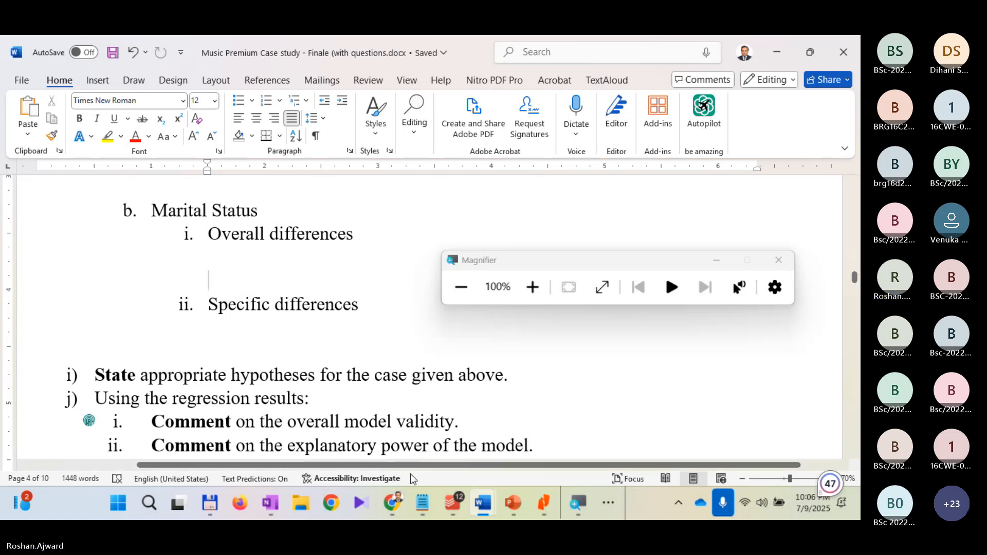
Step: Switch to Stata, magnify the screen to 200%, and open the One-way ANOVA dialog from the linear models, moving it fully into view
left_click(578, 503)
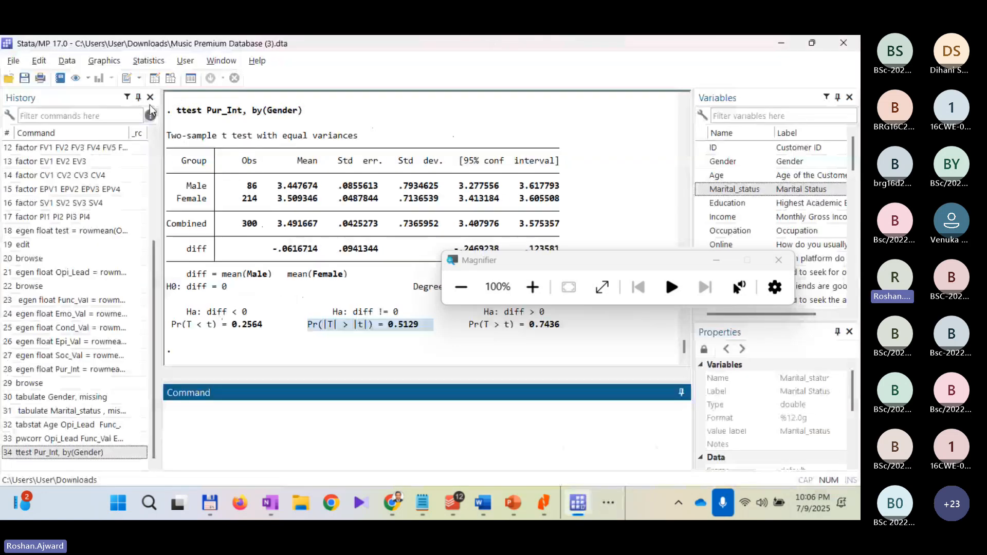
left_click(533, 287)
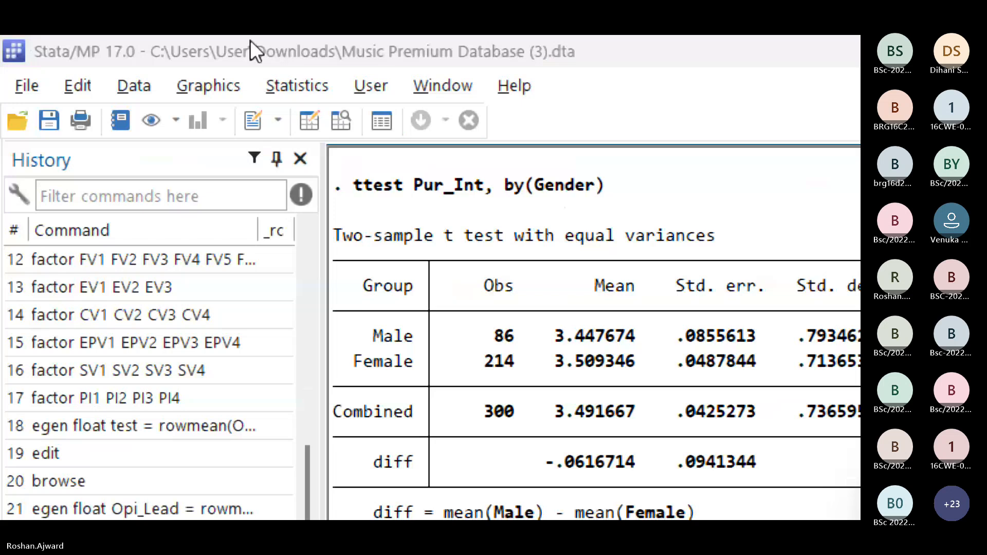
left_click(303, 88)
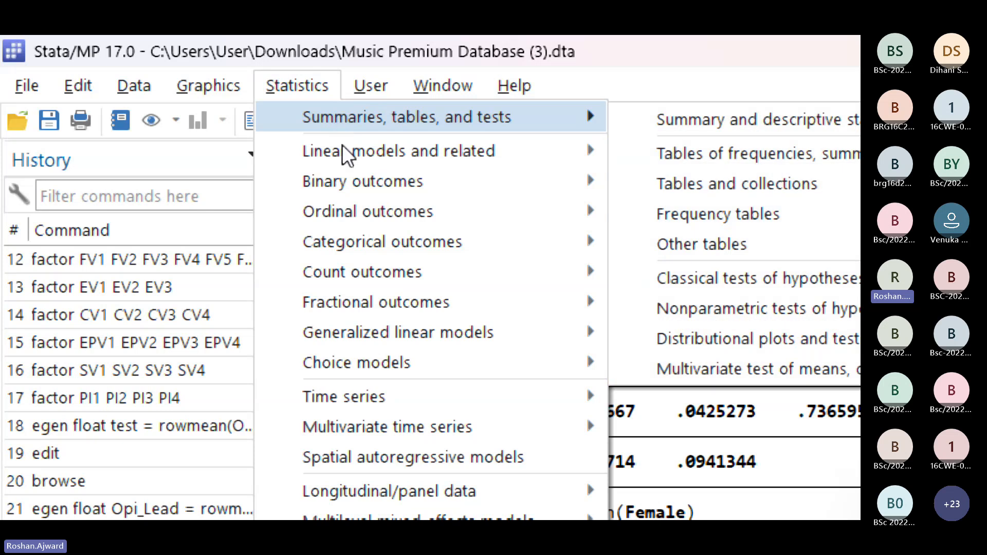
mouse_move(348, 161)
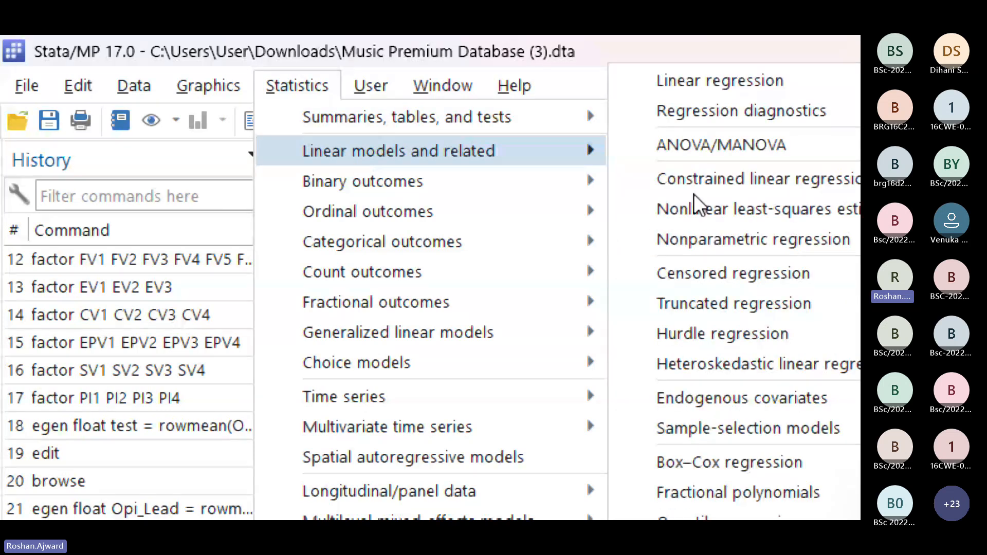
mouse_move(787, 146)
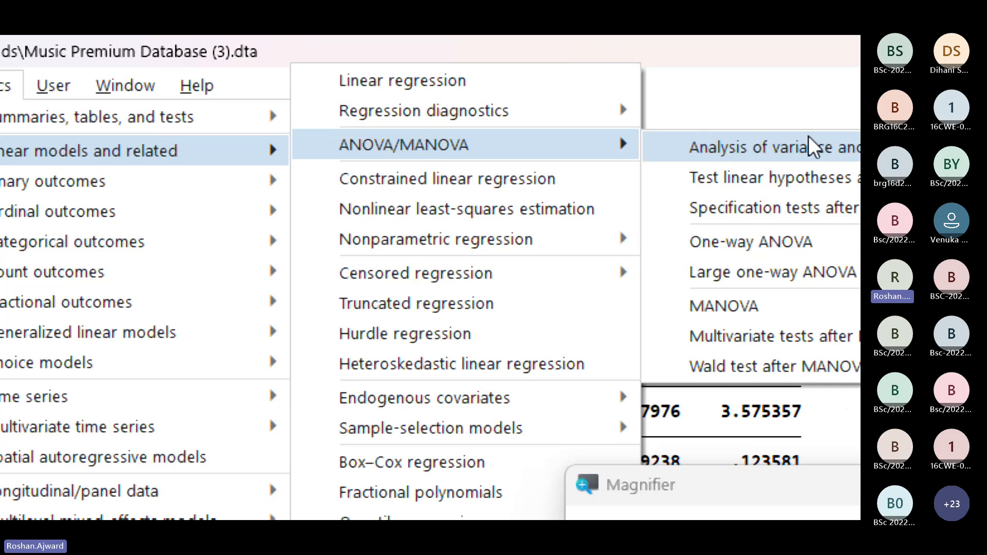
left_click(759, 257)
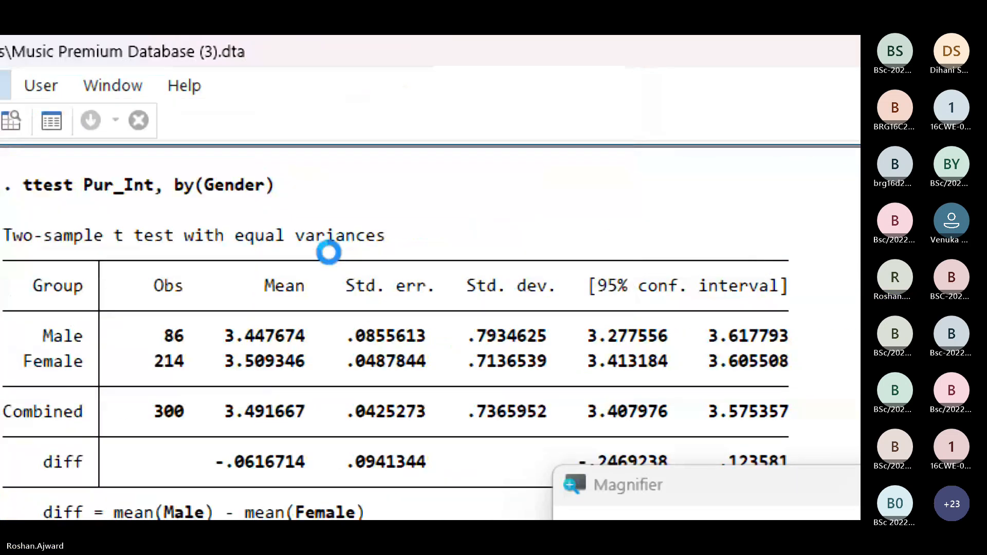
left_click_drag(569, 238, 393, 84)
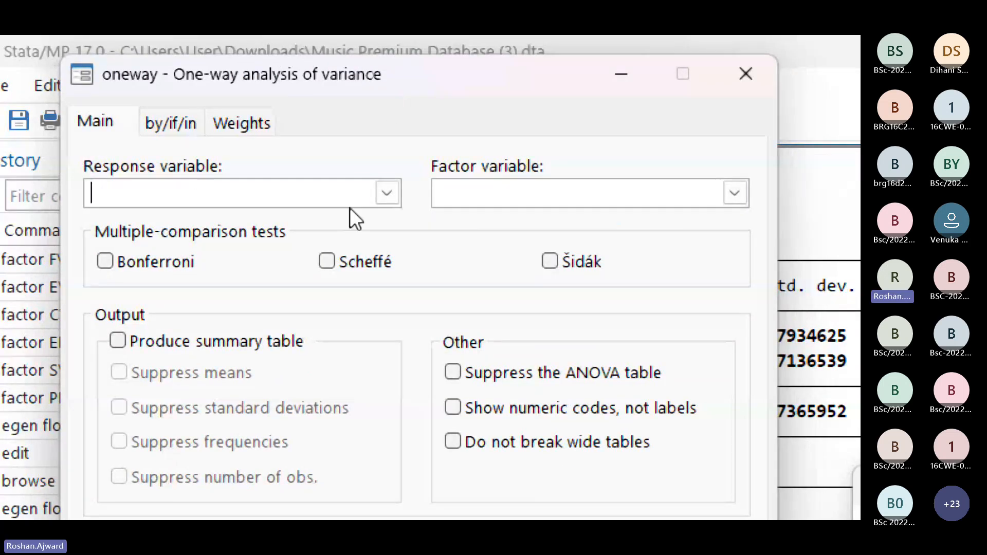
Step: Run a one-way ANOVA with Pur_Int as response variable and Marital_status as factor variable, producing a summary table
left_click(389, 195)
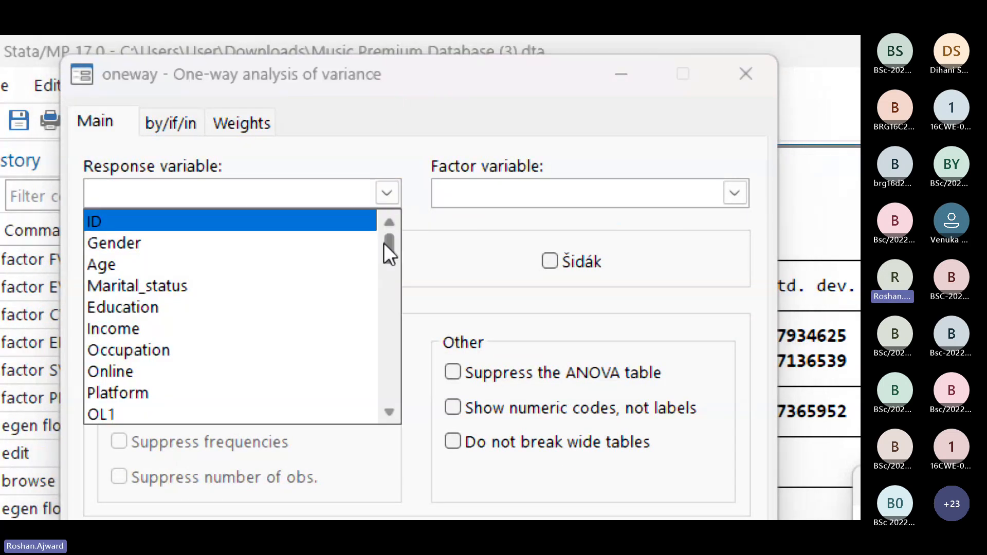
left_click_drag(384, 242, 390, 431)
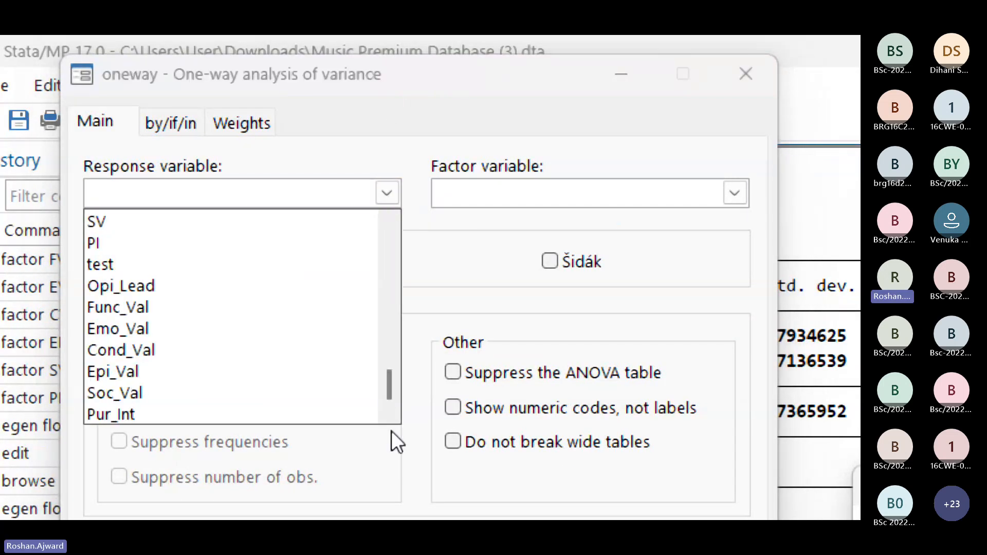
left_click(168, 419)
left_click(190, 188)
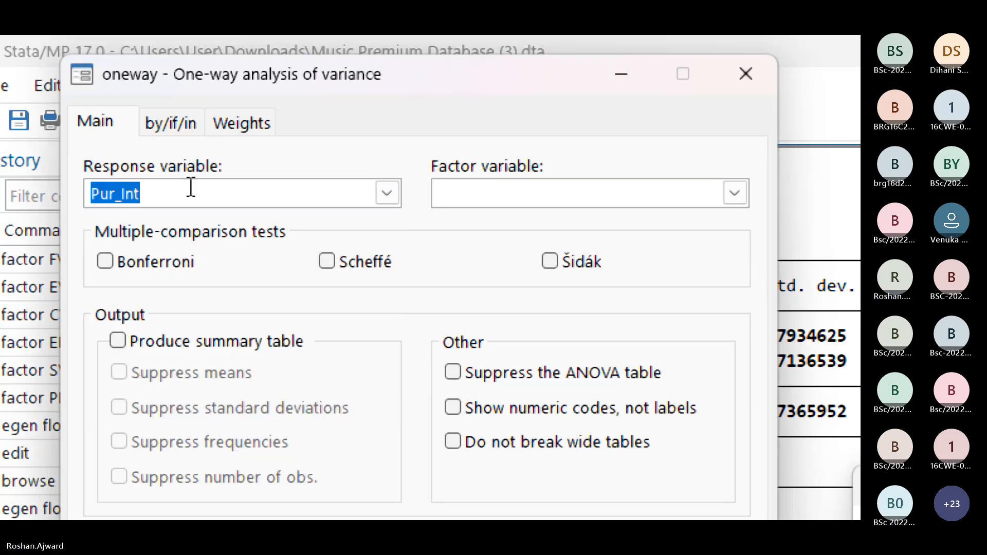
left_click(770, 198)
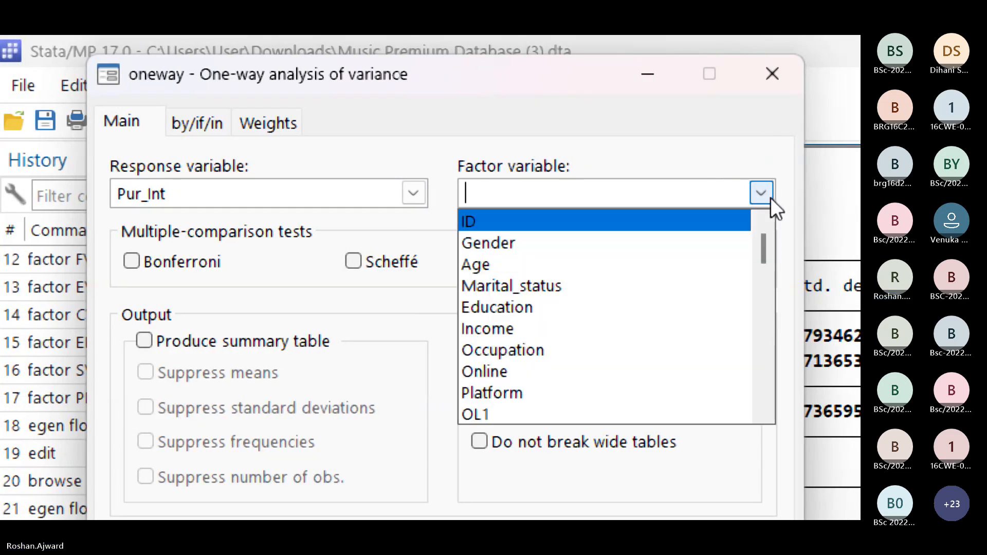
left_click(568, 287)
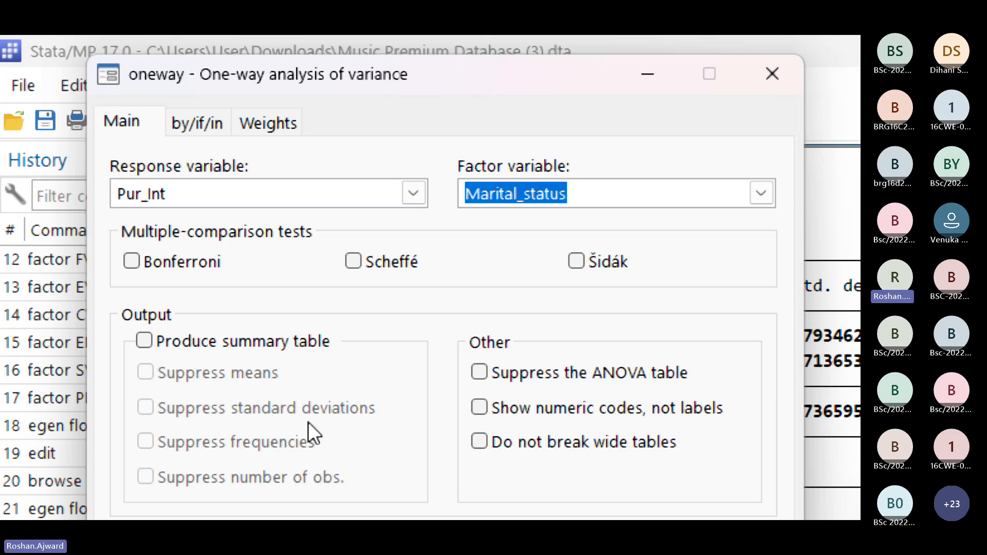
left_click(142, 339)
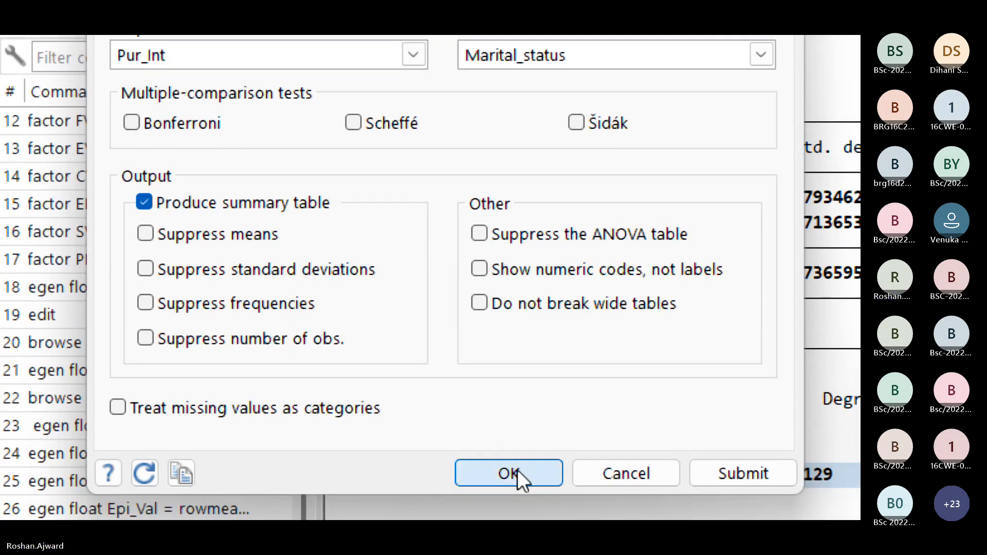
left_click(517, 470)
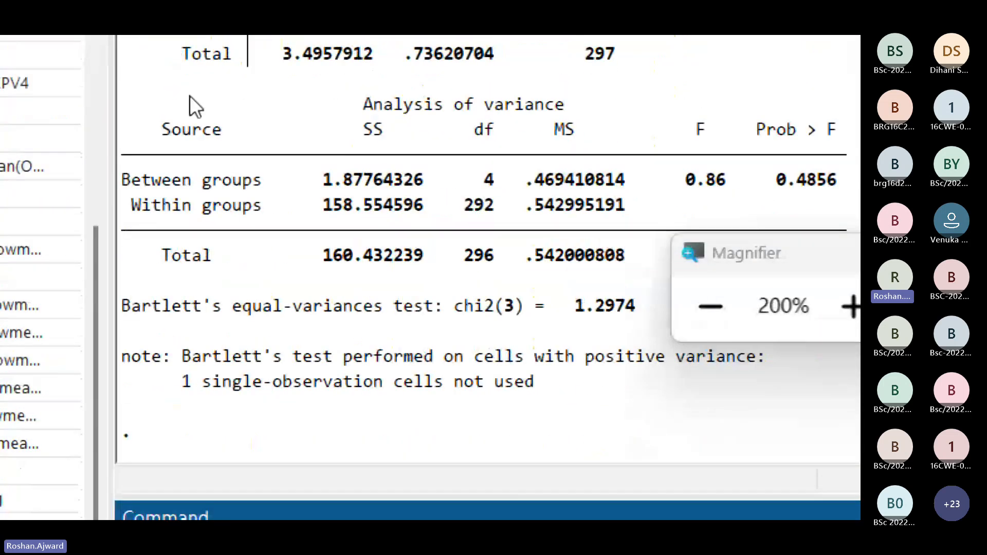
Step: Examine the ANOVA output with the Magnifier window moved out of the way, and select the between-groups Prob > F value
scroll(472, 205, "up", 2)
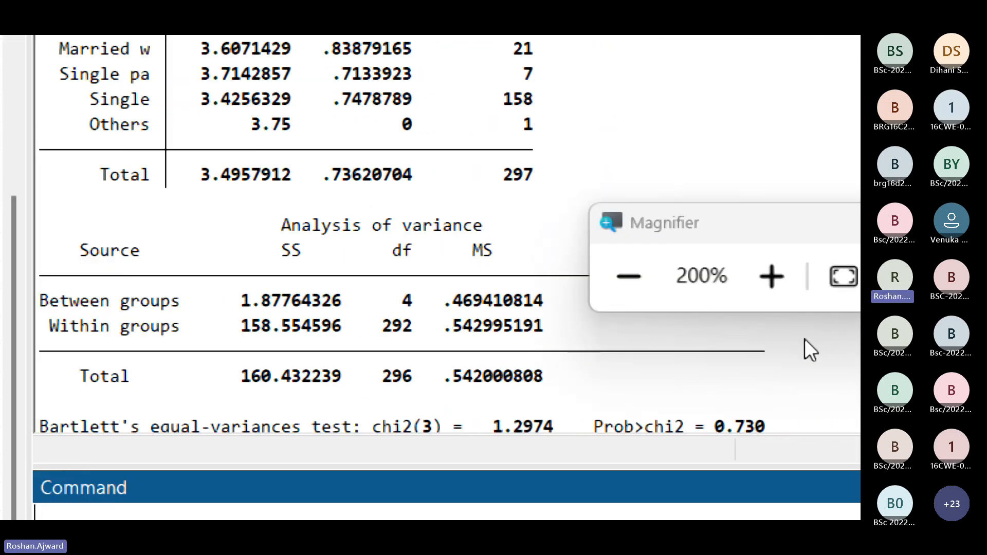
left_click_drag(665, 224, 686, 91)
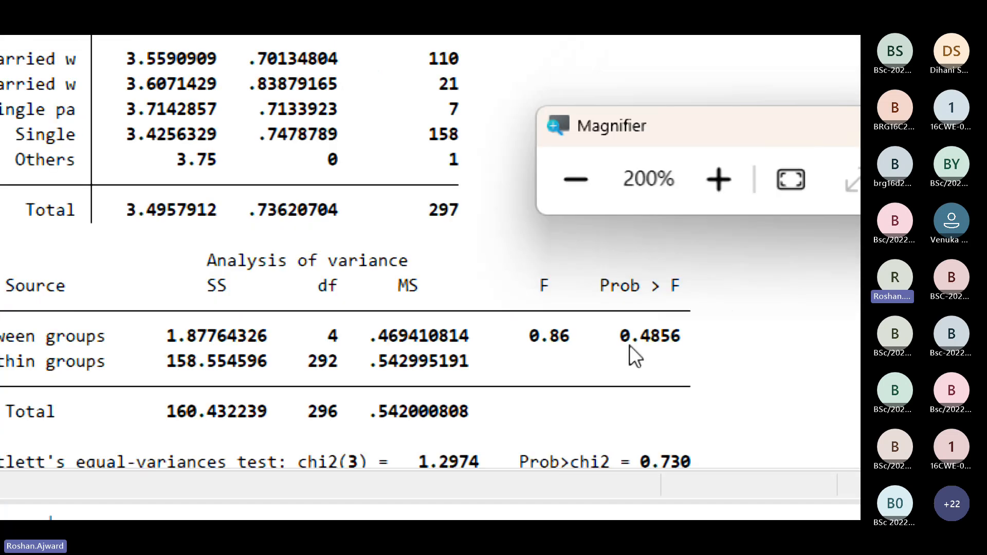
double_click(629, 343)
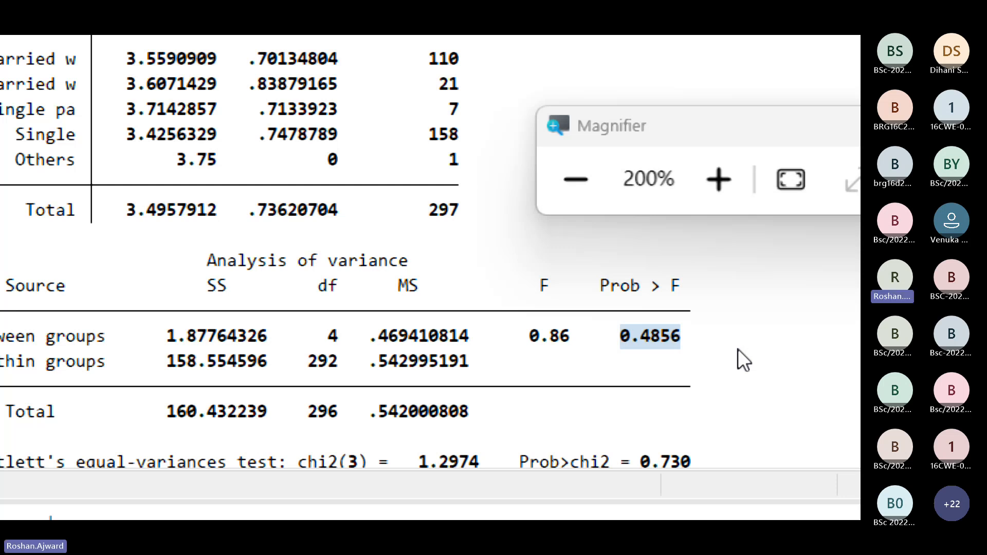
key("alt+Tab")
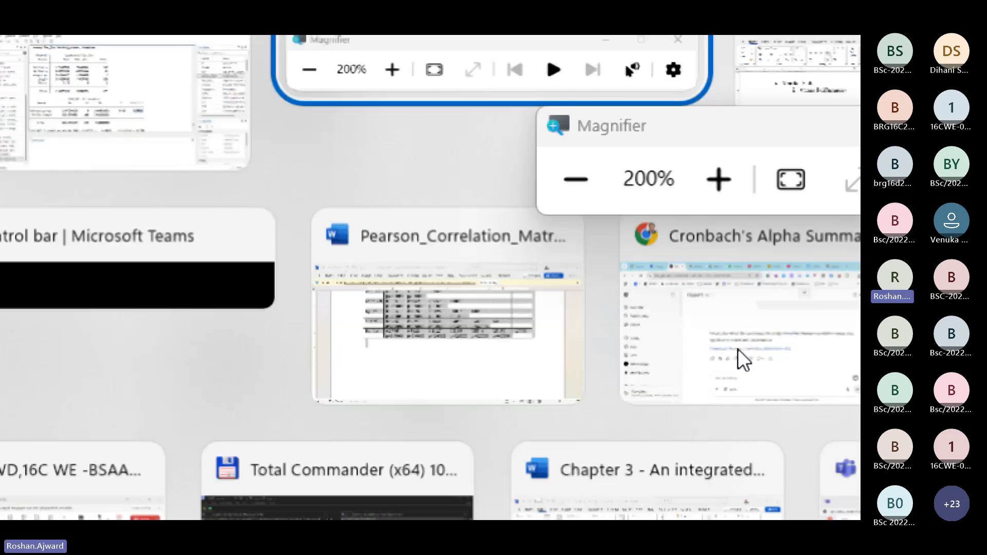
key("Tab")
key("Tab")
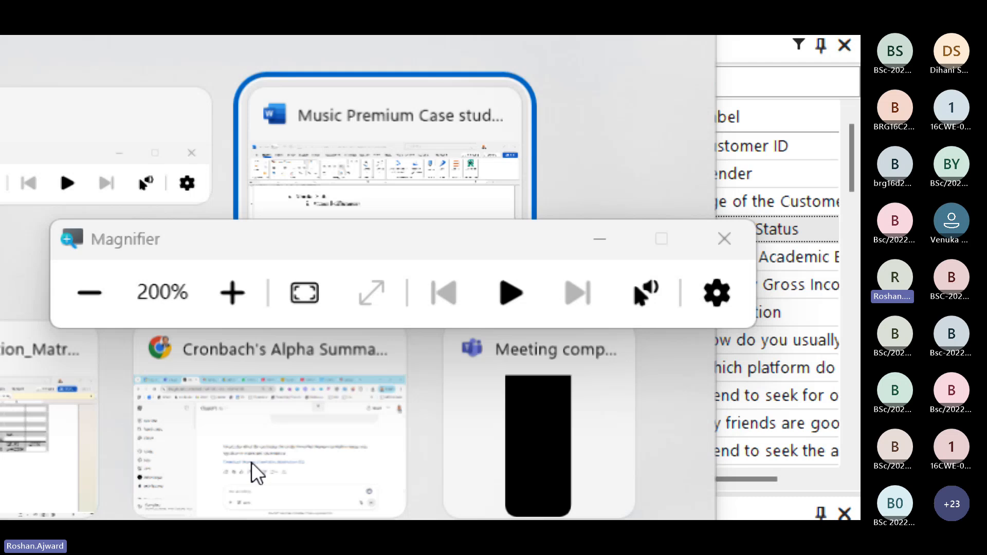
key("Tab")
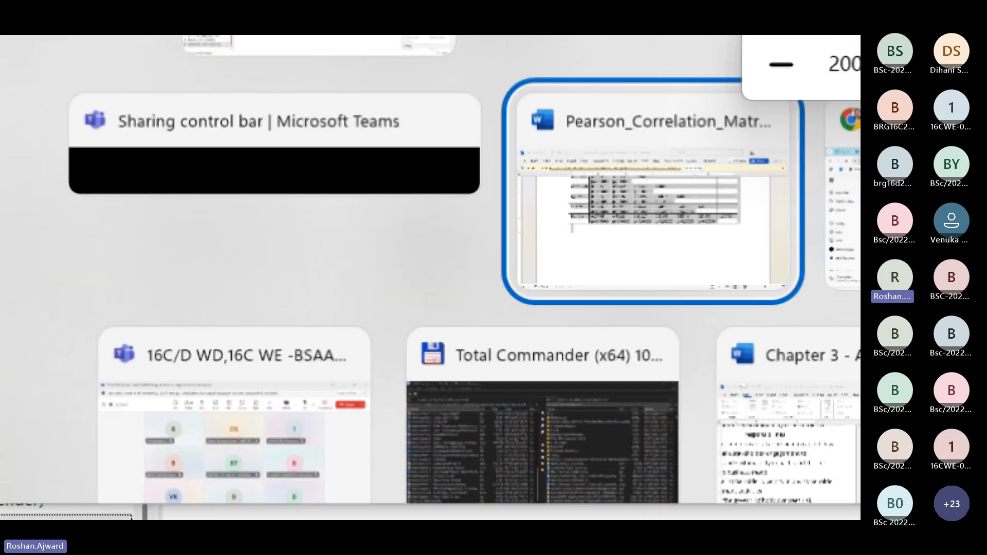
key("Tab")
key("Tab")
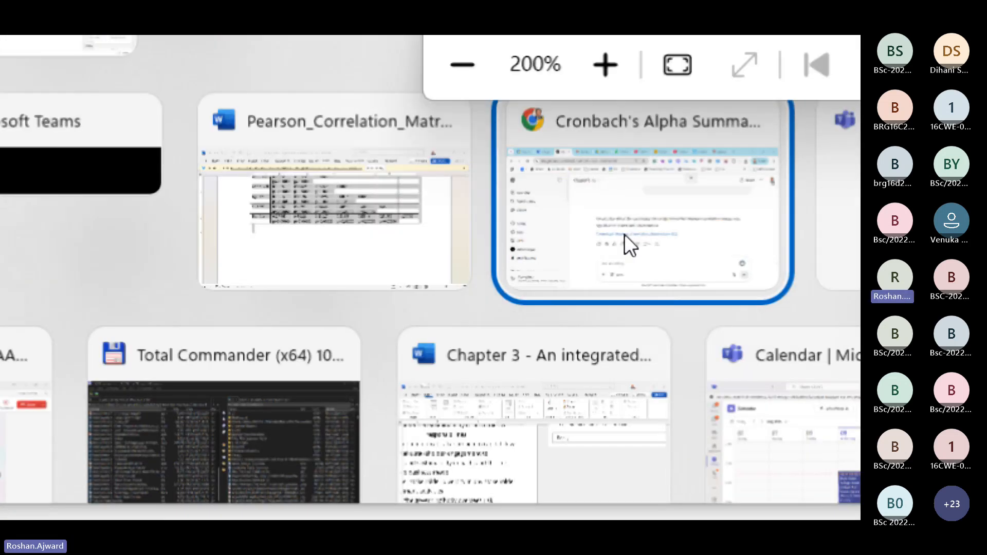
key("Tab")
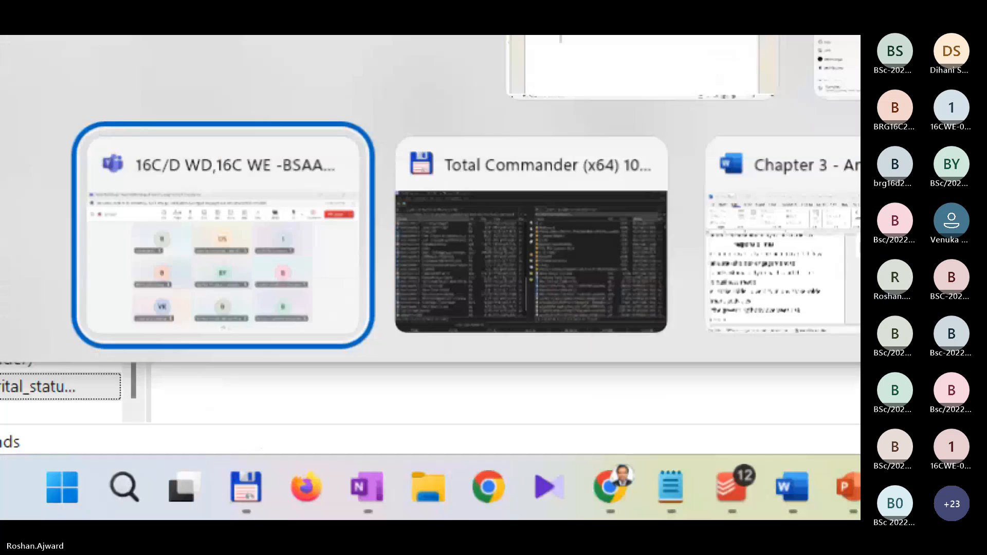
key("Up")
key("Up")
key("Up")
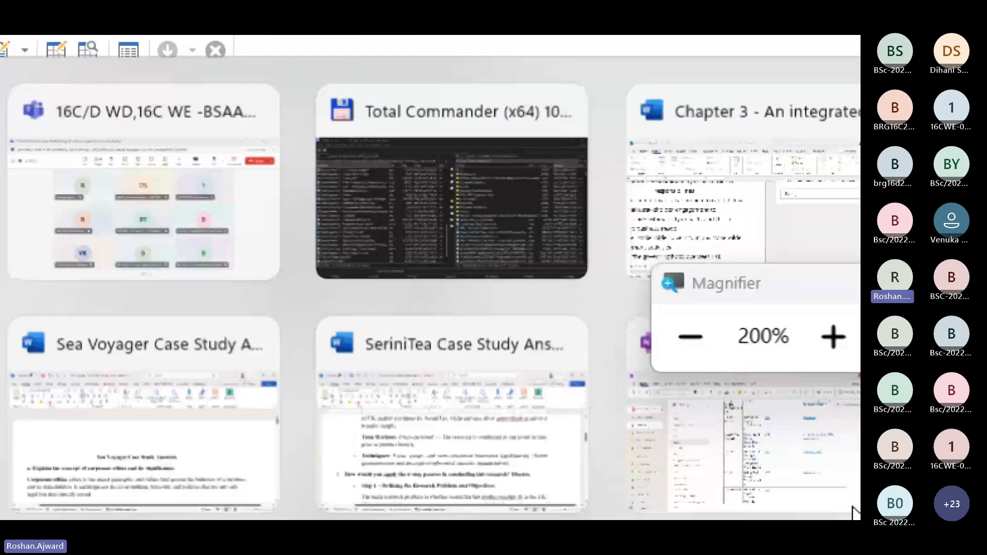
key("Left")
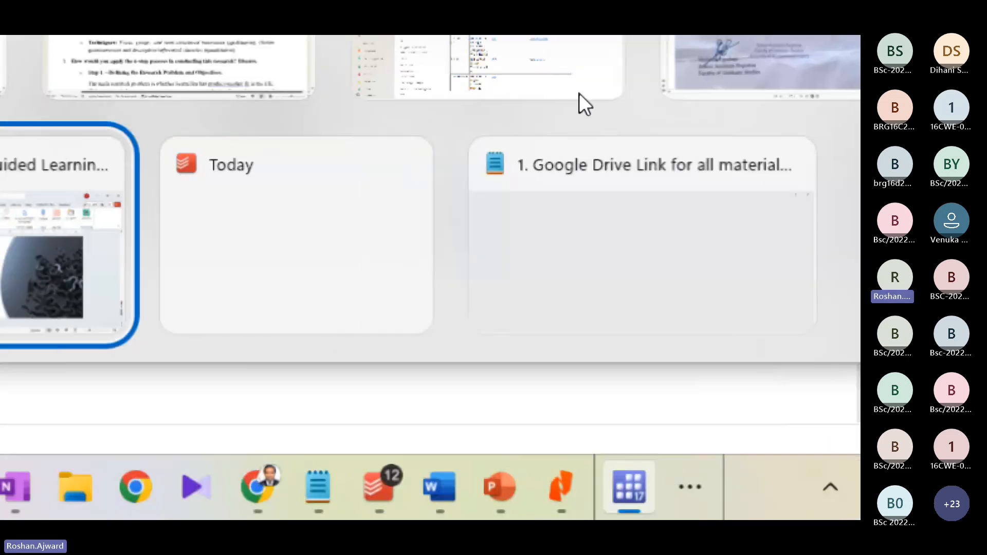
key("Left")
key("Left")
key("Left")
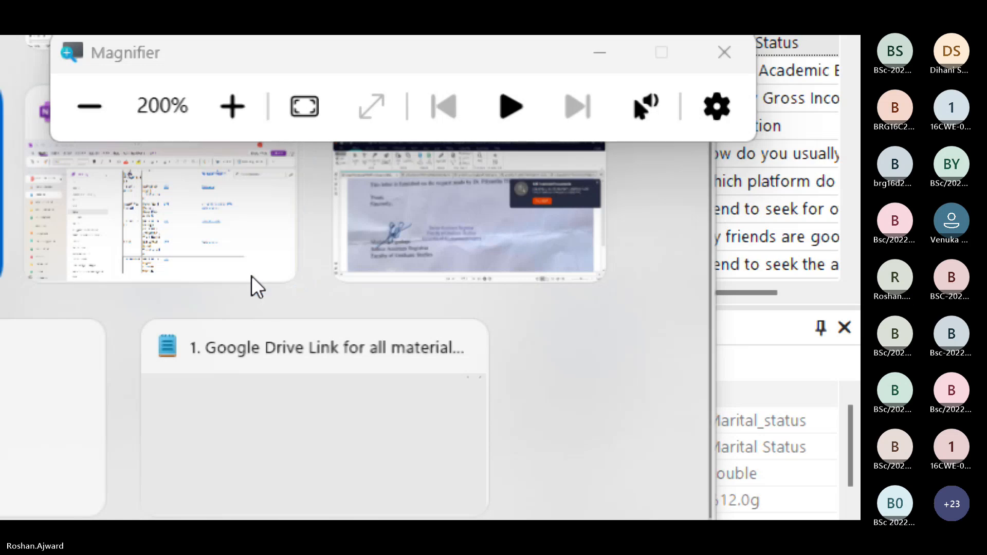
key("alt+Tab")
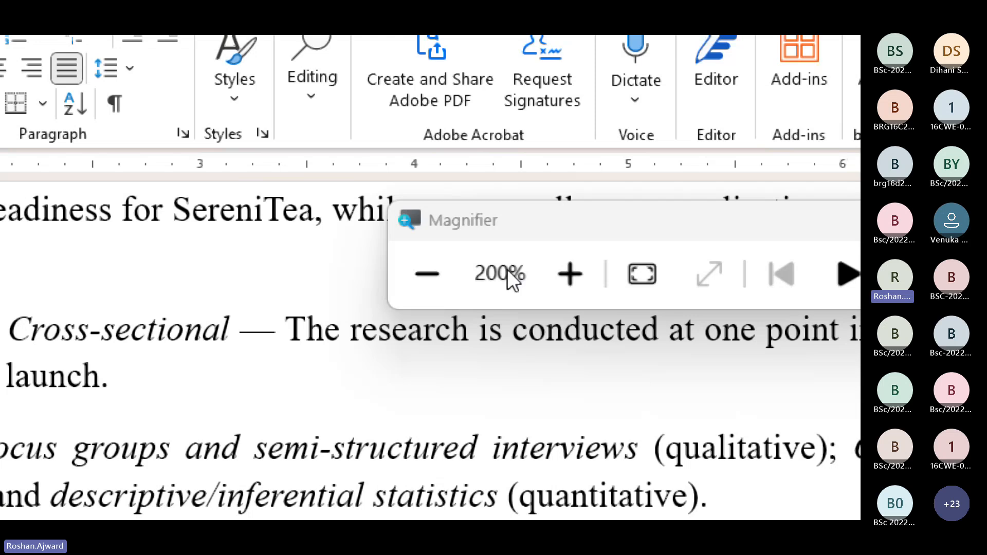
Step: Reset the screen magnification to 100%, switch to the Music Premium case study document, and place the cursor below "Specific differences"
left_click(427, 272)
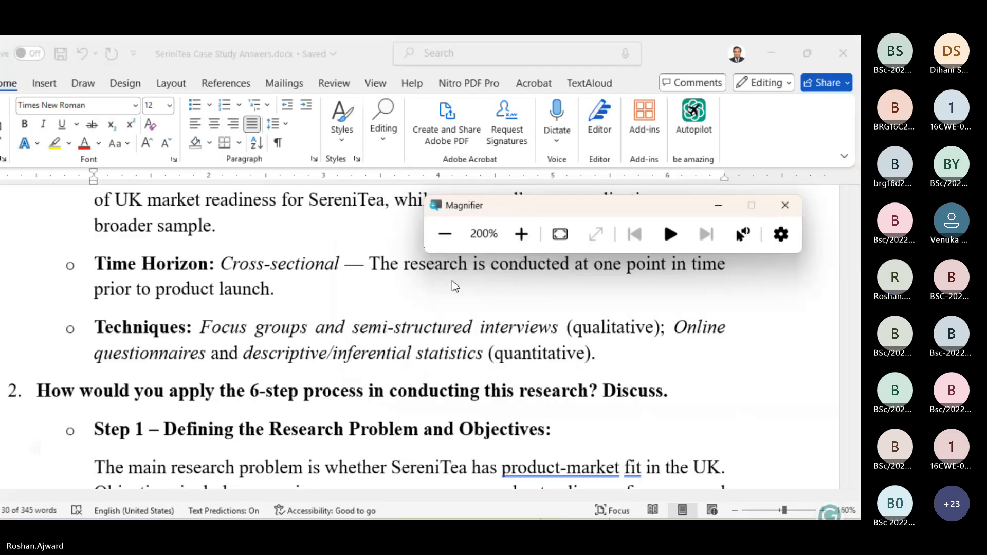
mouse_move(483, 503)
left_click(591, 427)
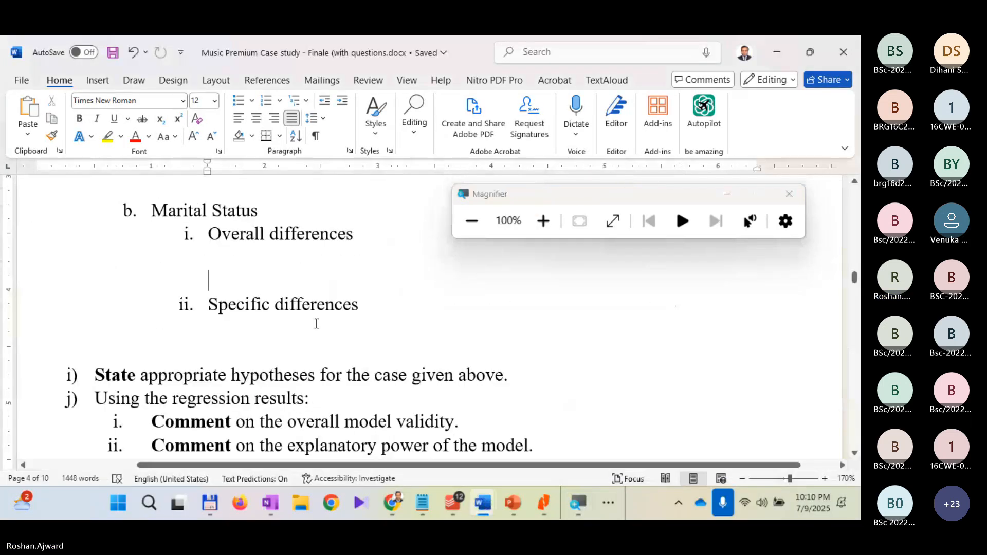
left_click(229, 327)
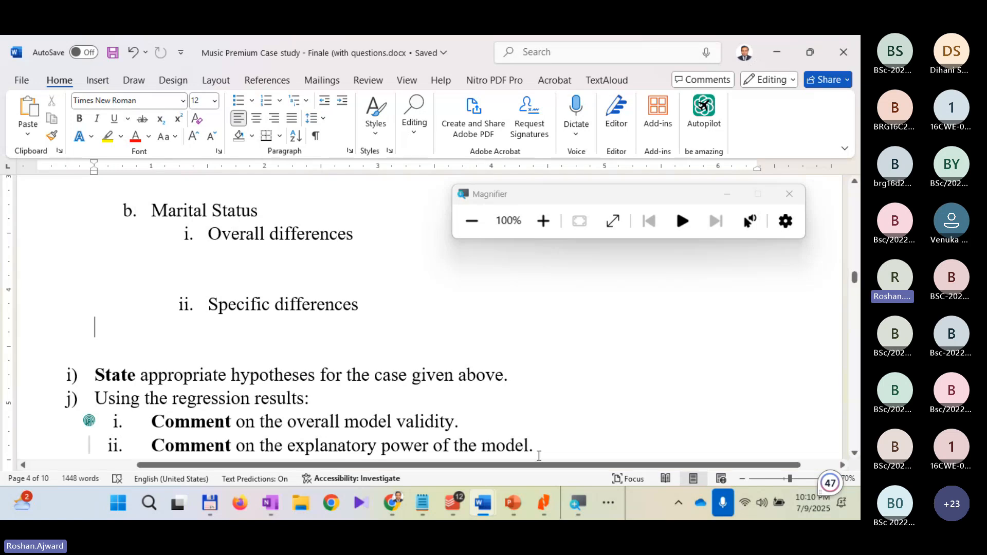
Step: Switch to Stata at 200% magnification, rerun the one-way ANOVA of Pur_Int by Marital_status with the Bonferroni comparison test, and review the output
left_click(611, 496)
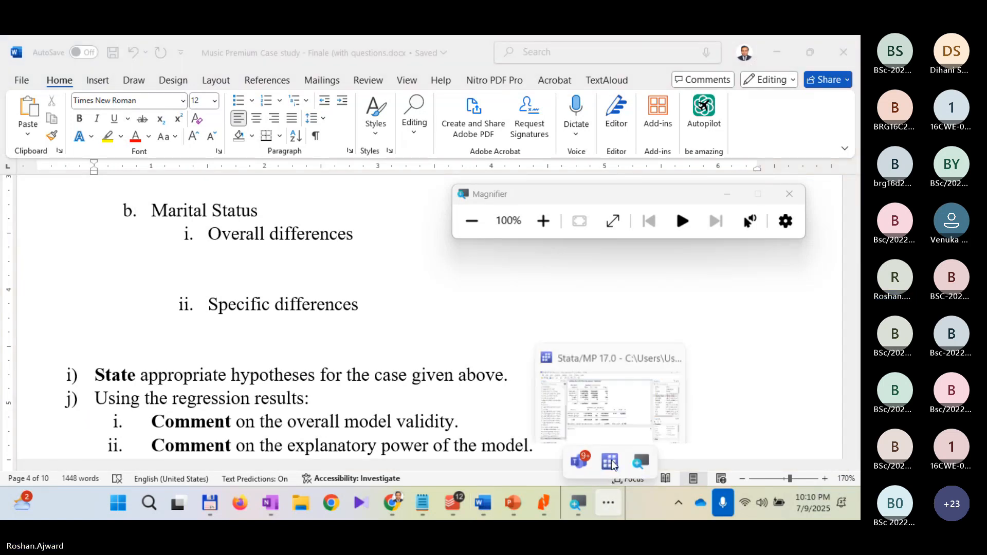
left_click(610, 462)
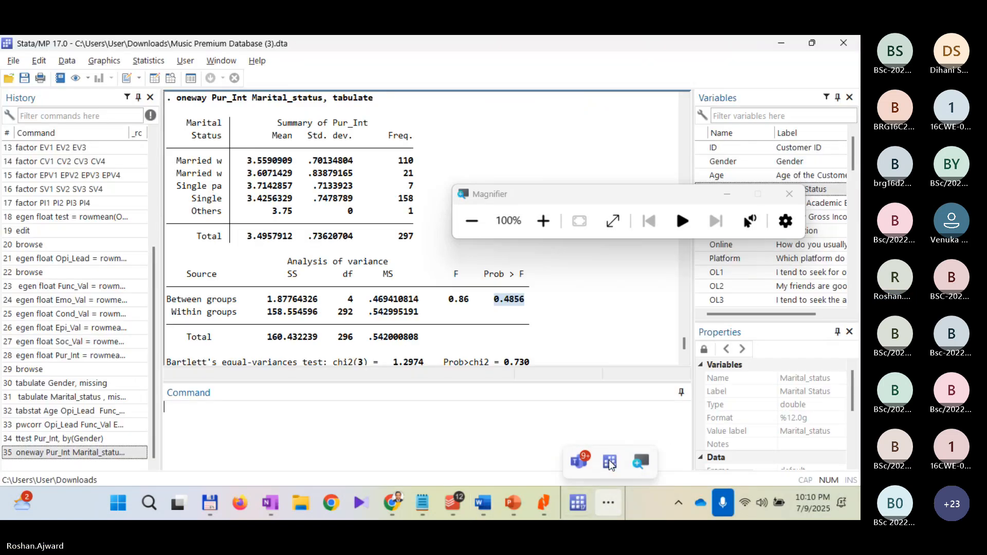
left_click(538, 220)
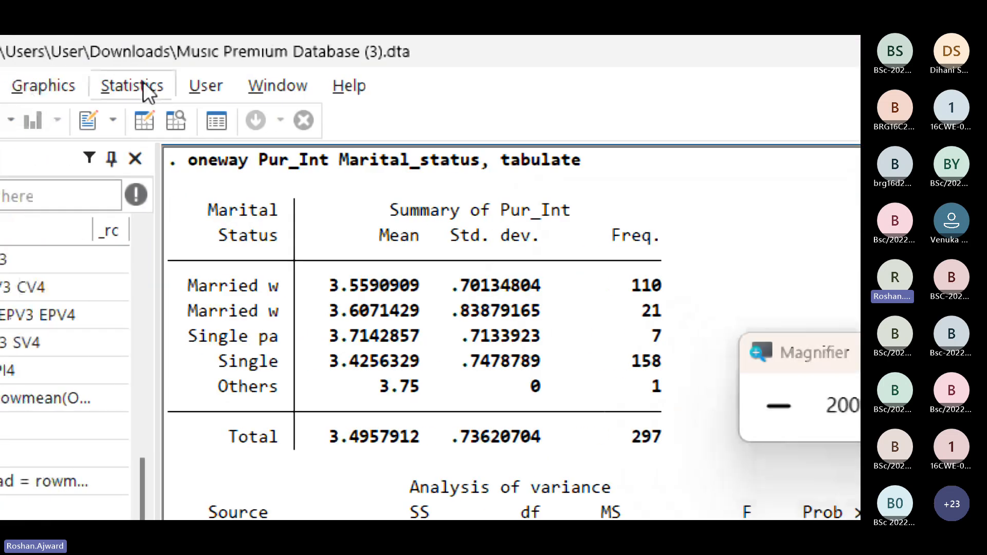
left_click(144, 83)
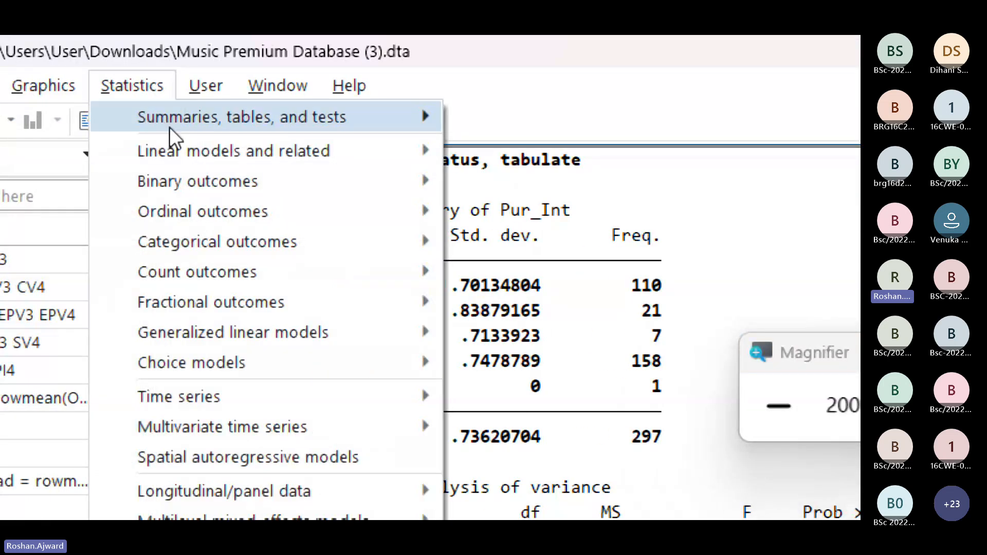
mouse_move(158, 151)
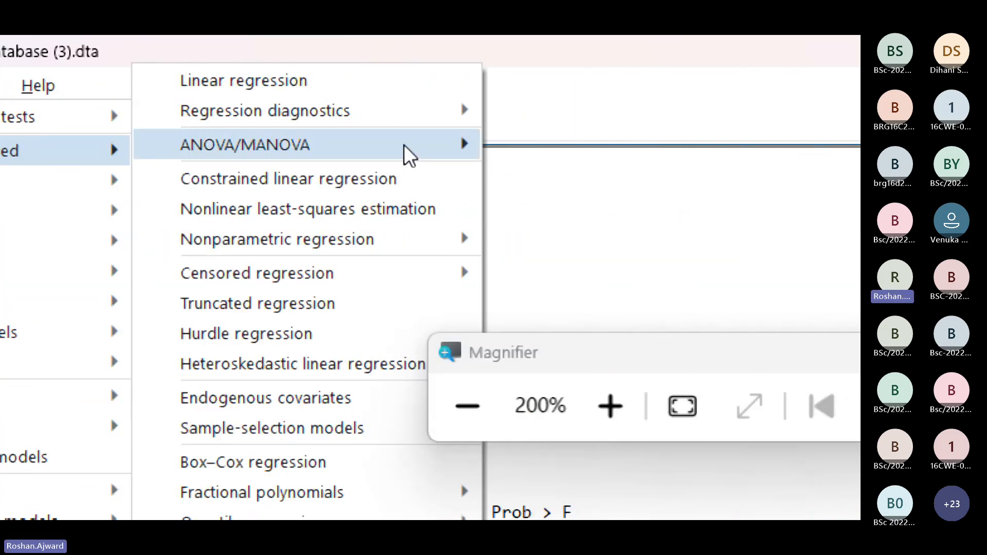
mouse_move(405, 153)
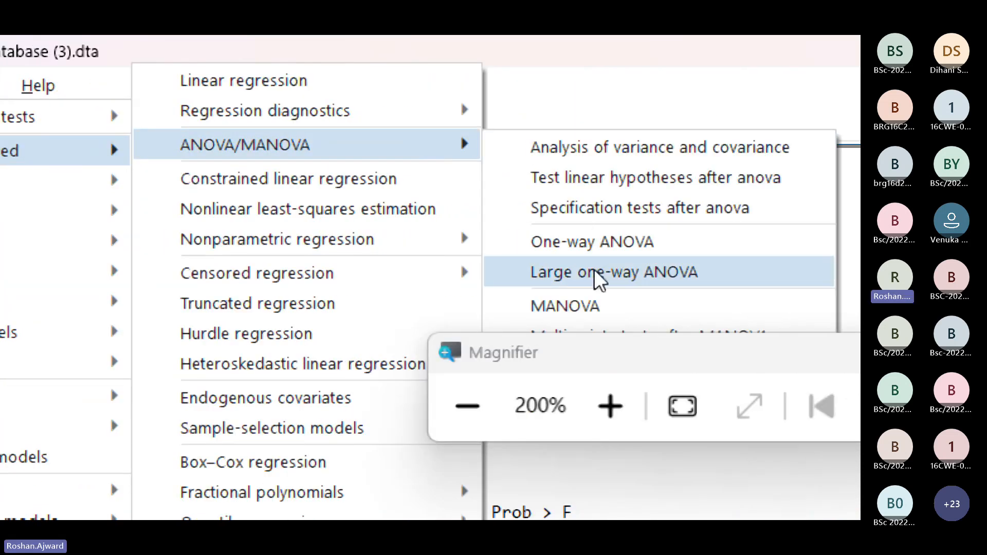
left_click(596, 246)
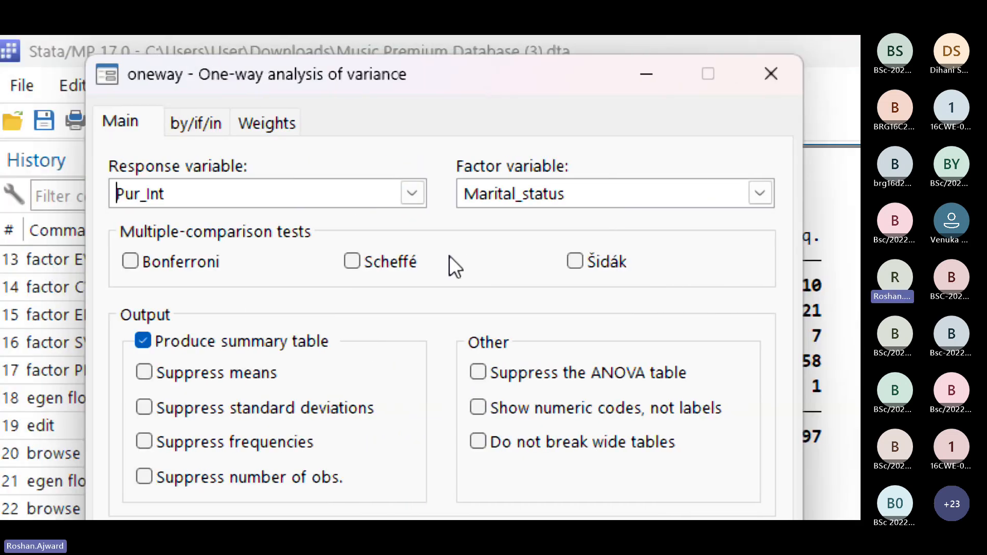
left_click(130, 261)
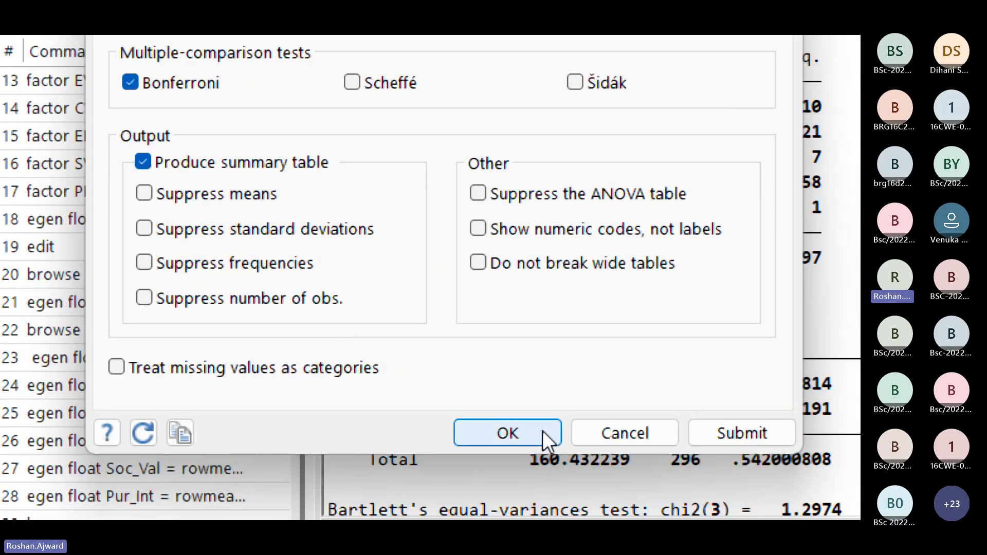
left_click(542, 431)
scroll(532, 419, "up", 6)
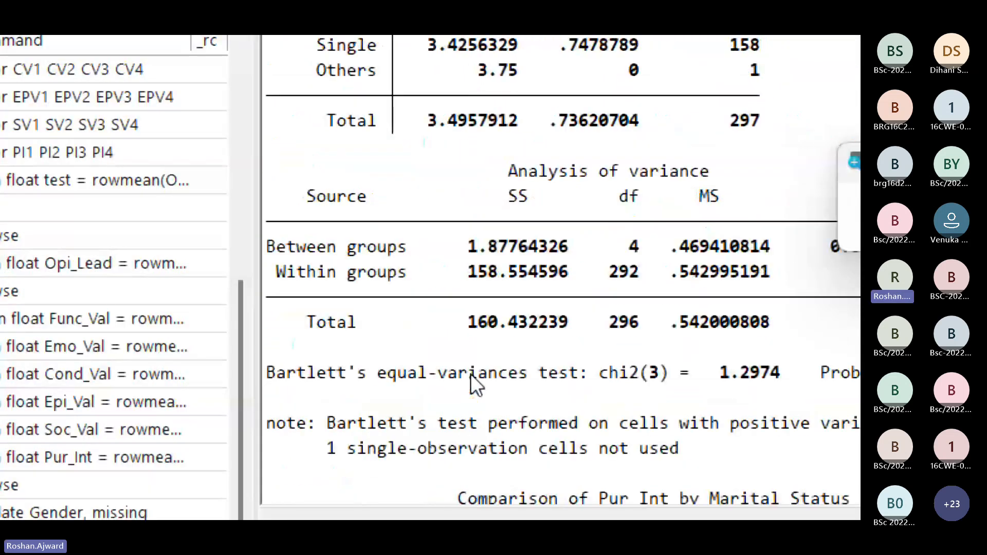
scroll(568, 413, "down", 3)
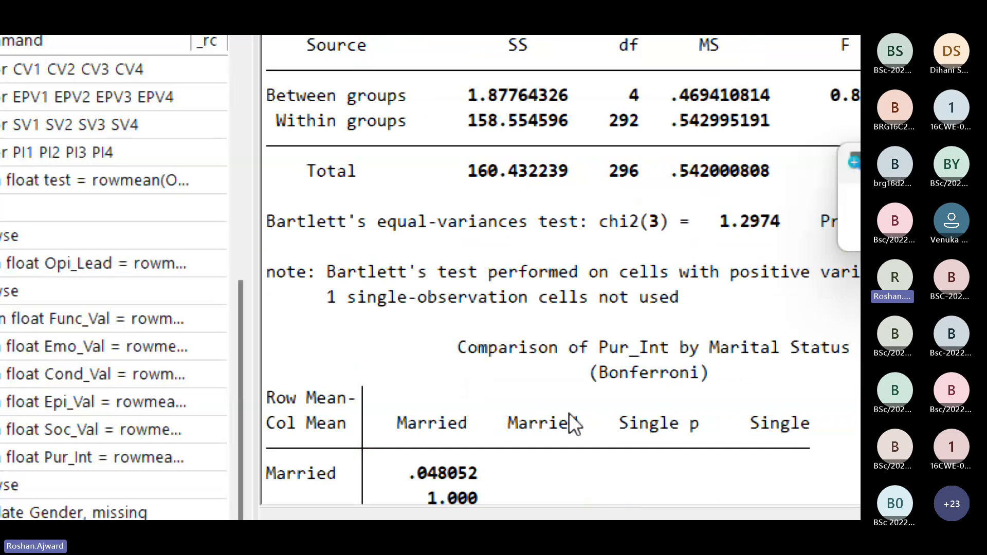
scroll(538, 440, "down", 8)
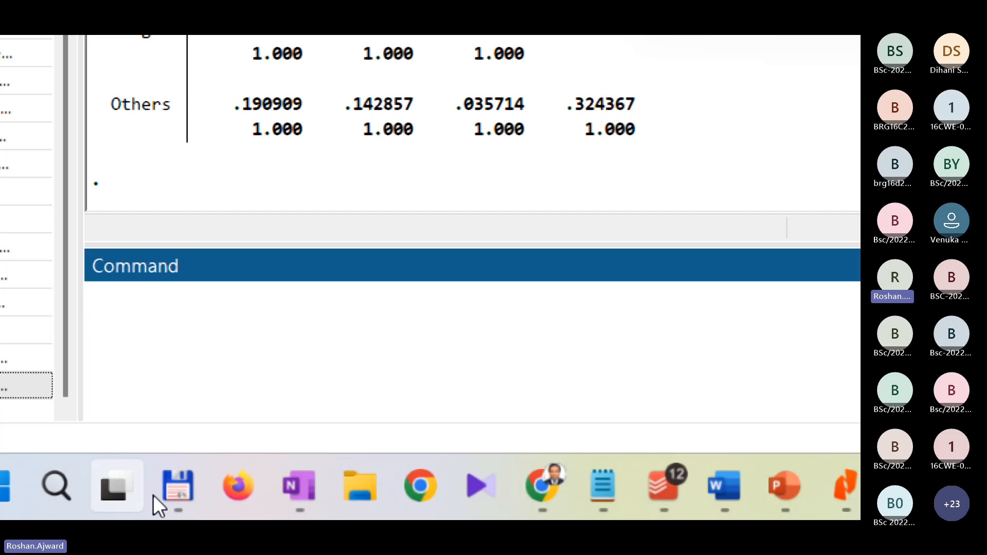
Step: Open "Stata Session 5 - t-test and ANOVA v7.pptx" from Total Commander, reset the magnification to 100%, and go to slide 48
left_click(183, 483)
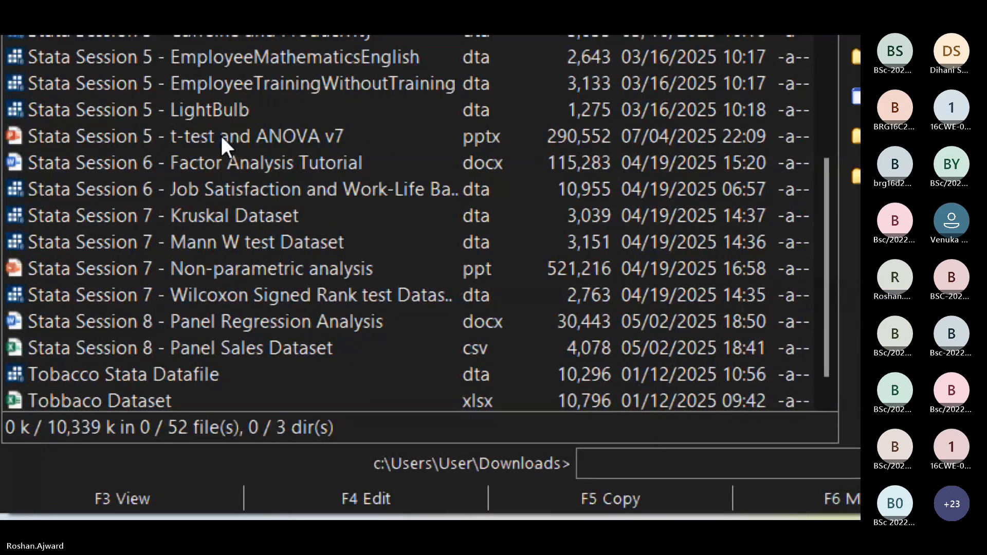
double_click(221, 136)
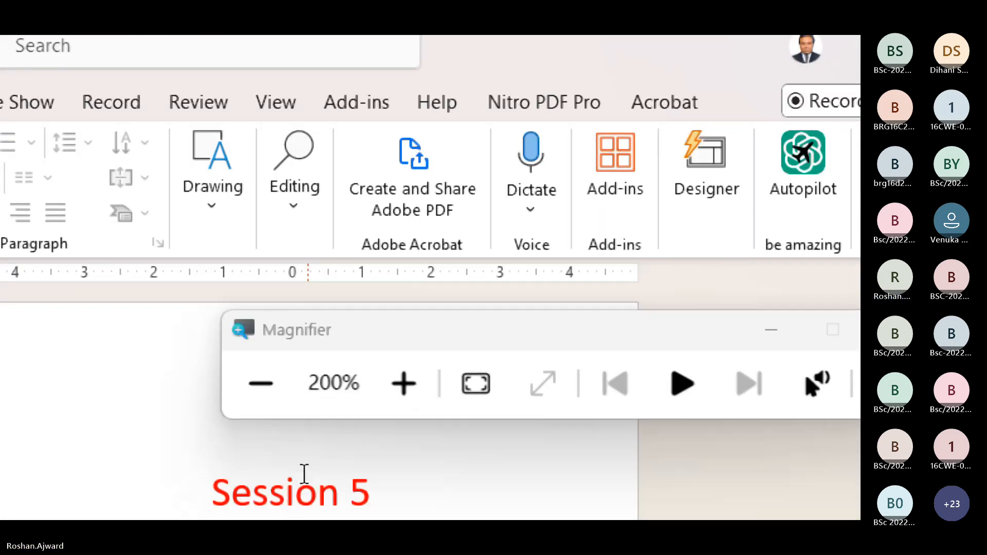
left_click(267, 389)
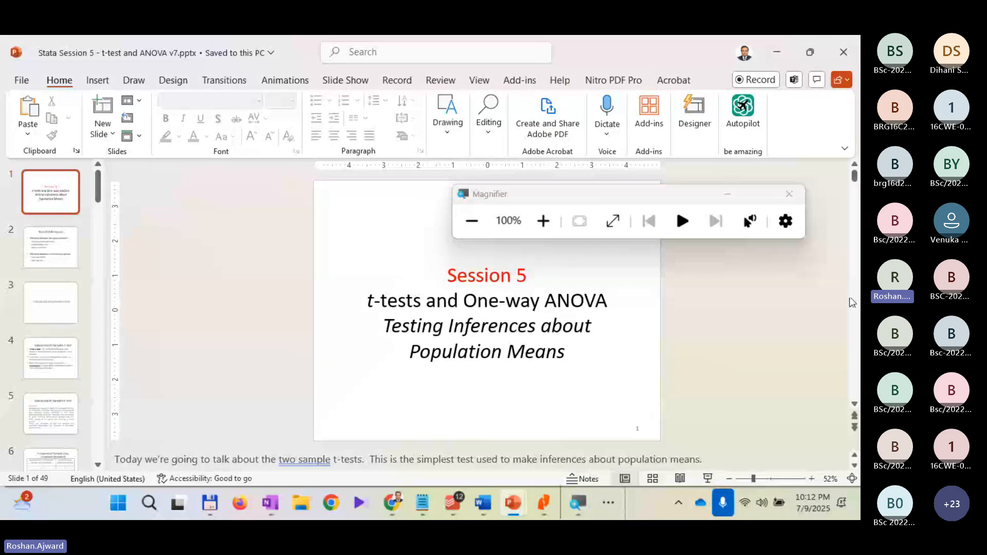
left_click_drag(854, 184, 854, 394)
left_click(44, 376)
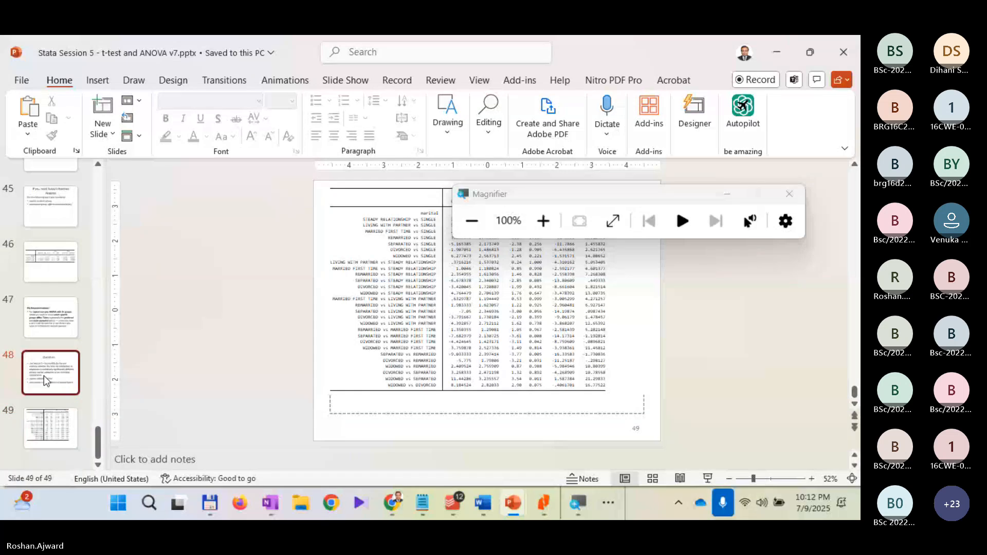
Step: Copy "regress tlifesat i.marital" and "pwcompare marital, effects mcompare(tukey)" from the slide into Stata's Command window, magnifying the screen again
left_click(388, 351)
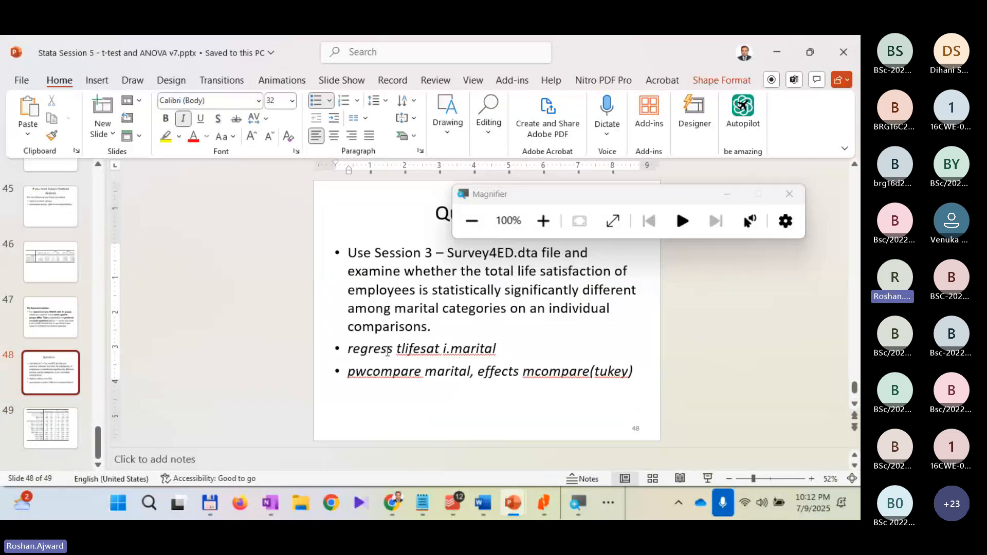
left_click(634, 372)
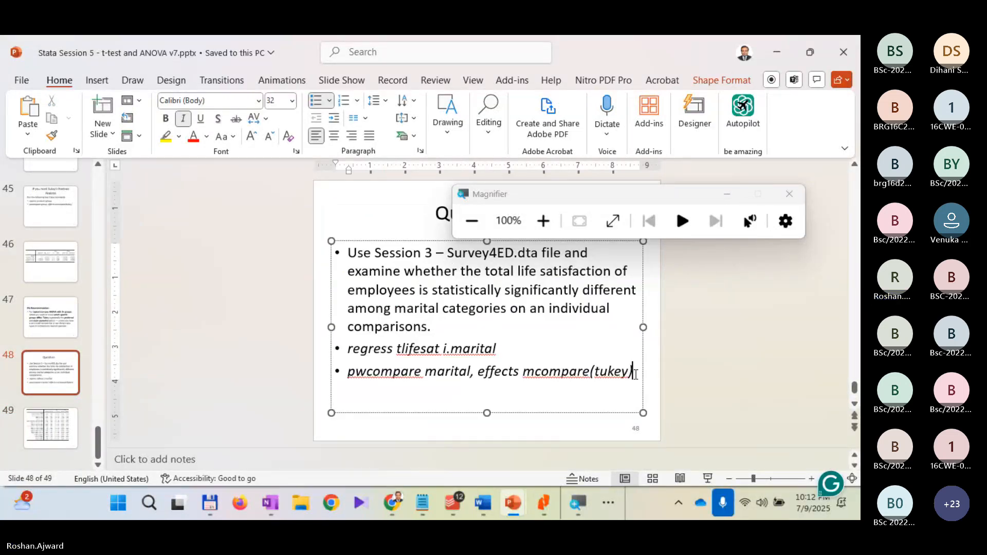
left_click_drag(635, 374, 347, 353)
key("ctrl+c")
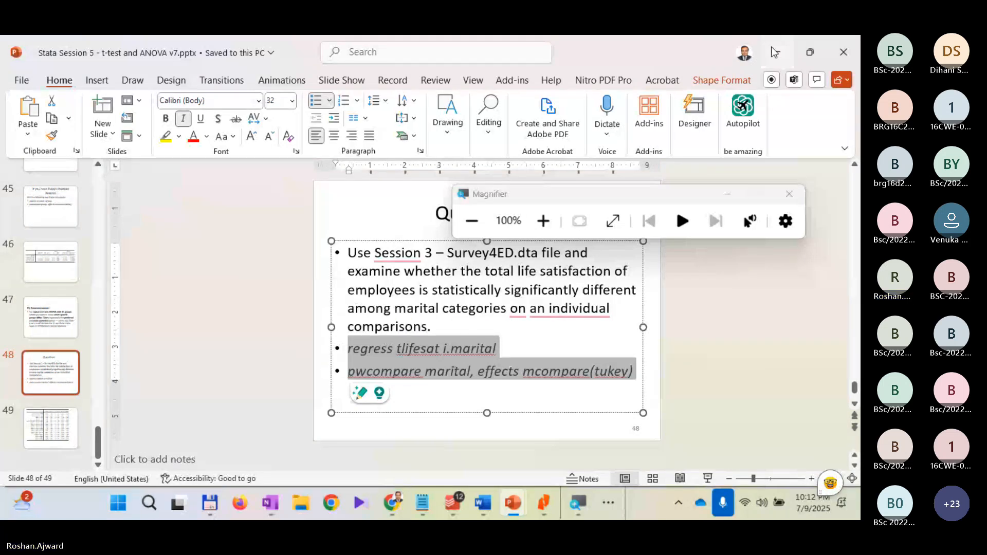
key("alt+Tab")
left_click(609, 504)
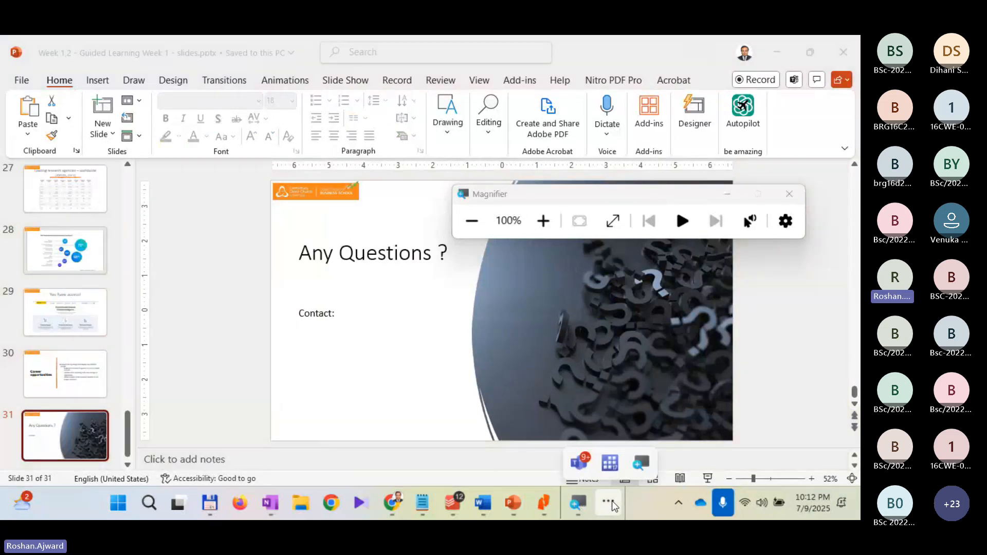
left_click(612, 464)
key("super+plus")
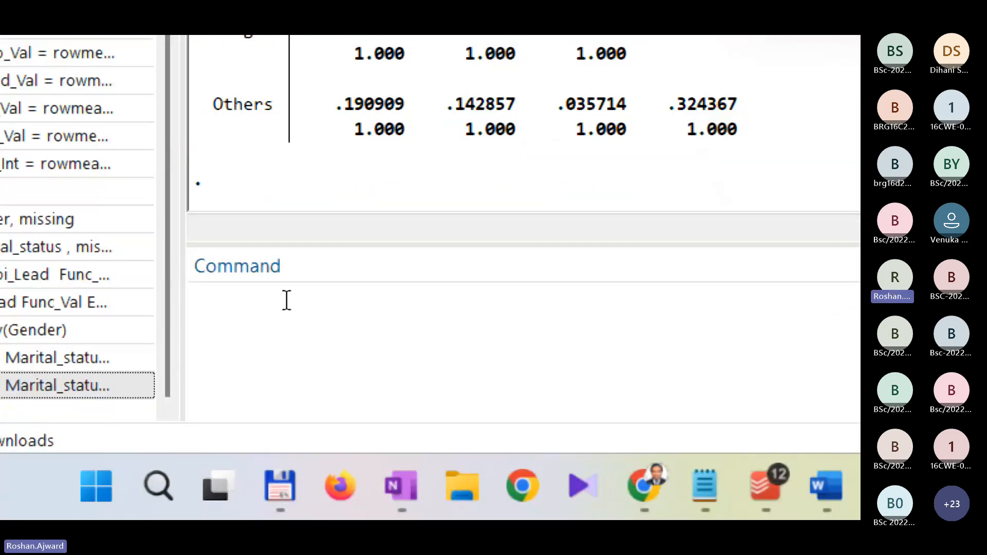
left_click(314, 342)
key("ctrl+v")
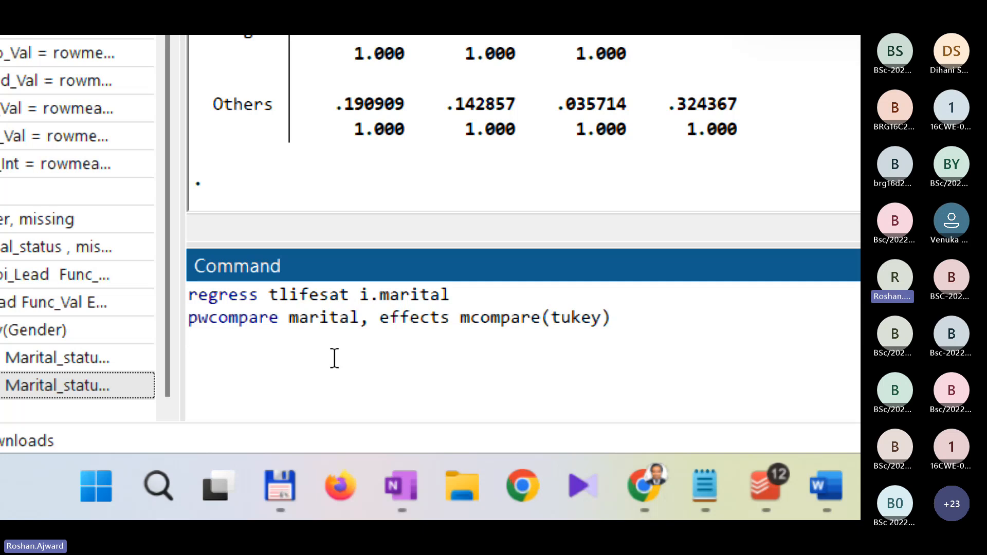
Step: Replace the outcome variable tlifesat with Pur_Int in the regress line of the Command window
double_click(315, 295)
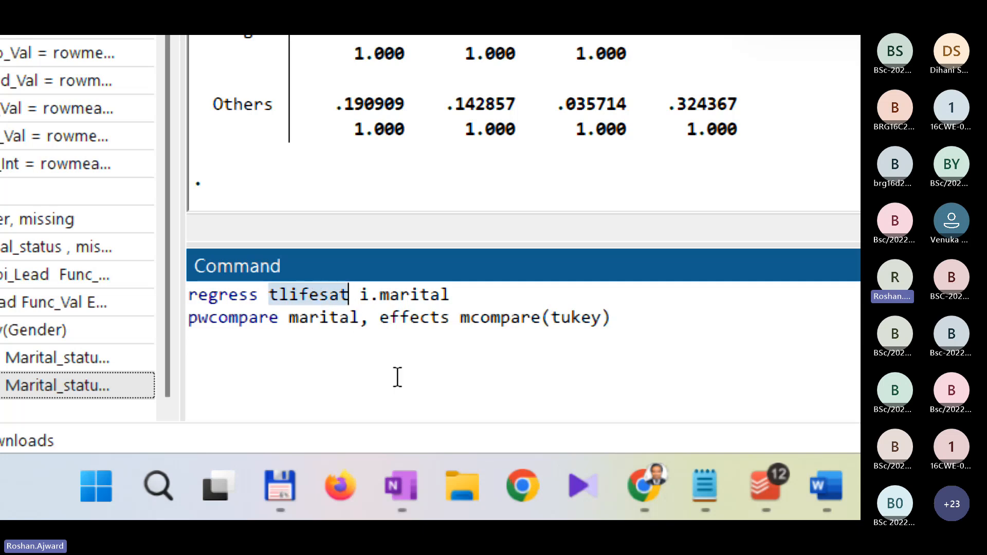
key("Delete")
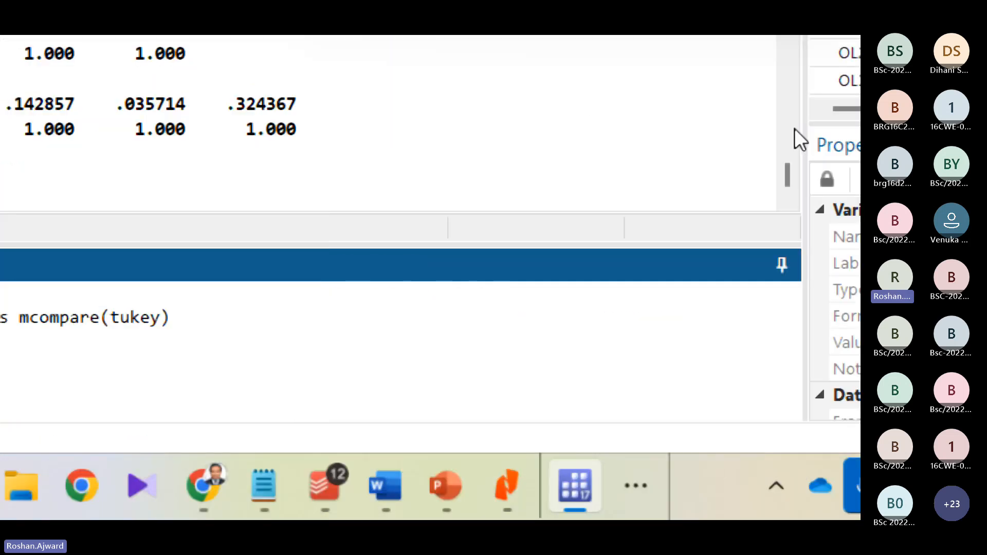
scroll(671, 133, "down", 10)
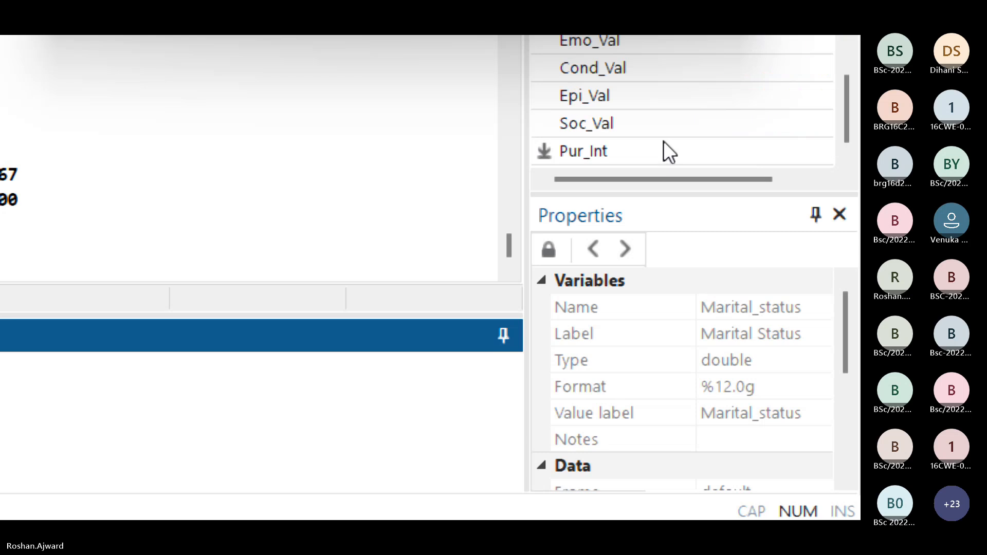
left_click(571, 151)
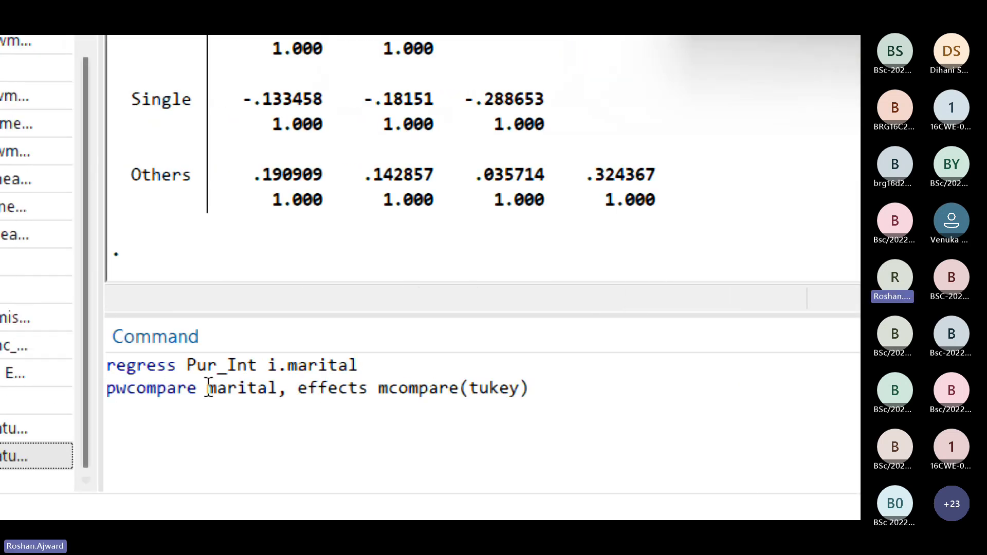
Step: Replace marital with Marital_status in the regress line so it reads "regress Pur_Int i.Marital_status"
left_click(488, 388)
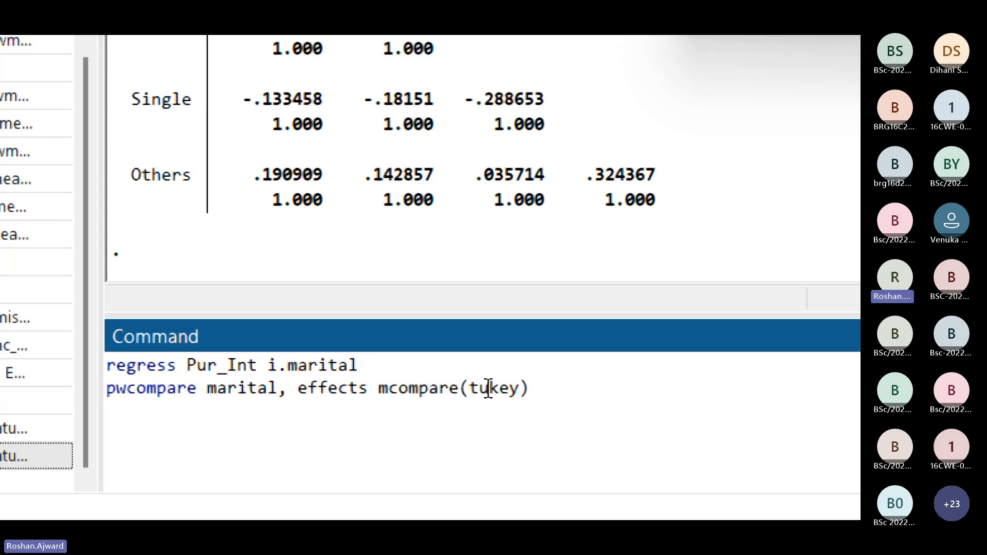
key("BackSpace")
key("BackSpace")
key("BackSpace")
key("BackSpace")
key("BackSpace")
key("BackSpace")
key("BackSpace")
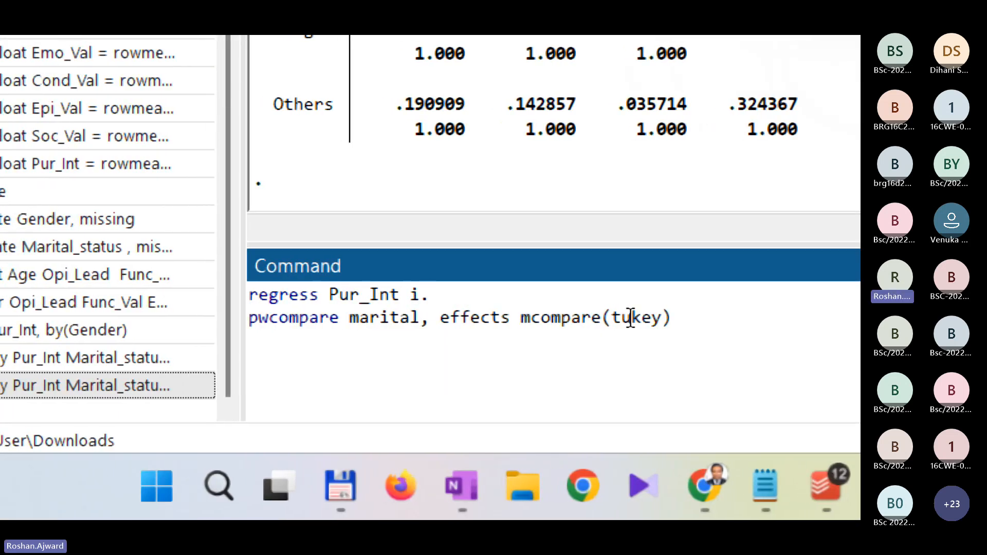
scroll(774, 198, "up", 10)
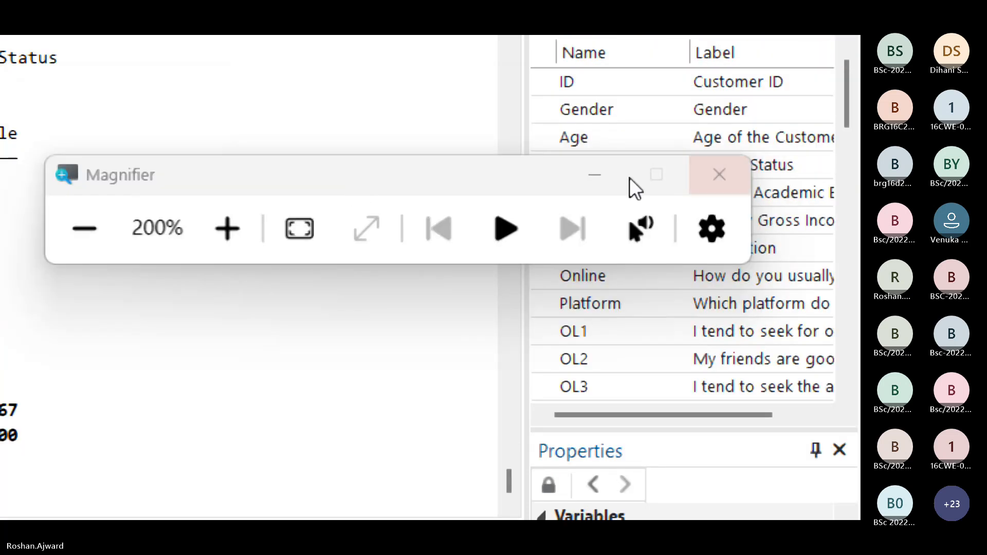
left_click_drag(507, 184, 213, 78)
left_click(602, 169)
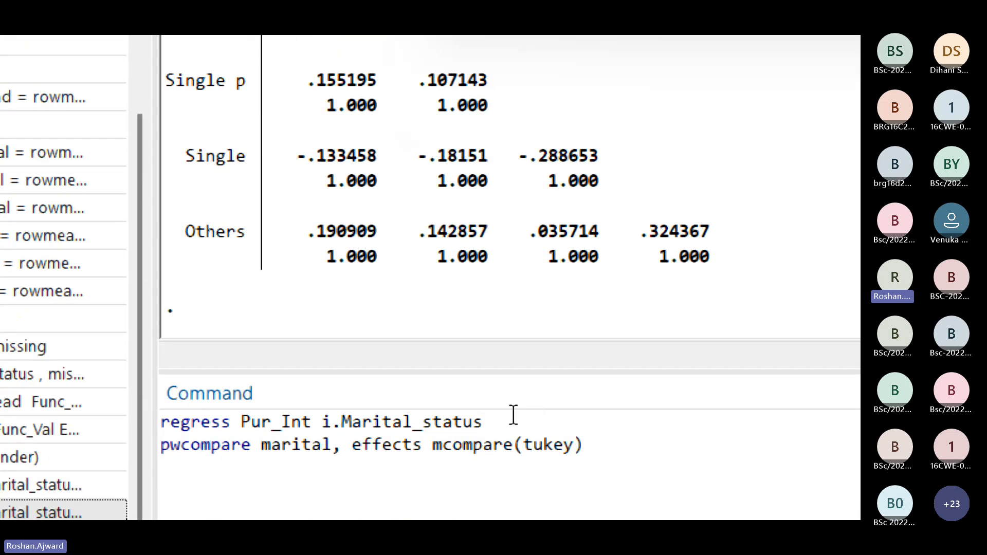
Step: Replace marital with a copy of Marital_status in the pwcompare line, remove the extra space before the comma, and run both commands
left_click_drag(511, 416, 341, 422)
key("ctrl+c")
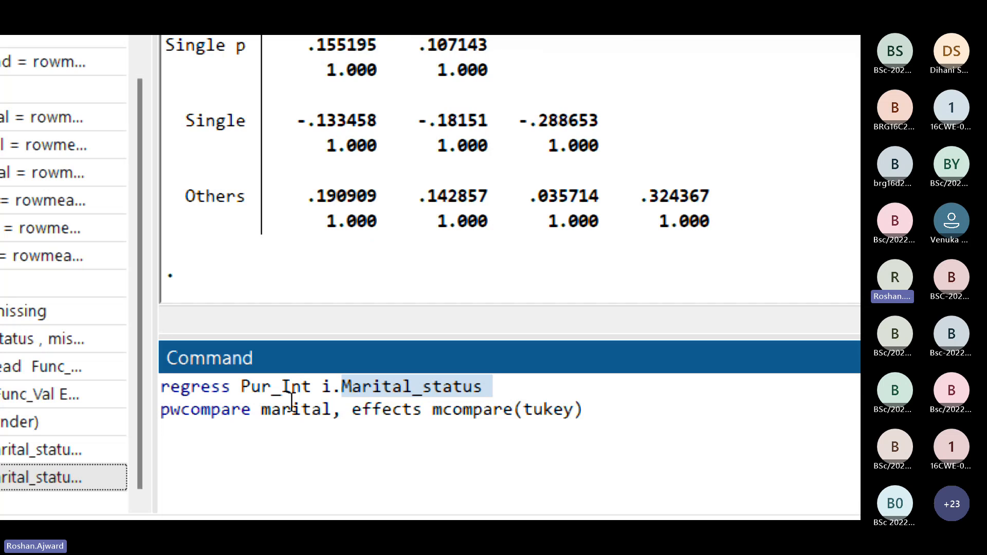
double_click(275, 410)
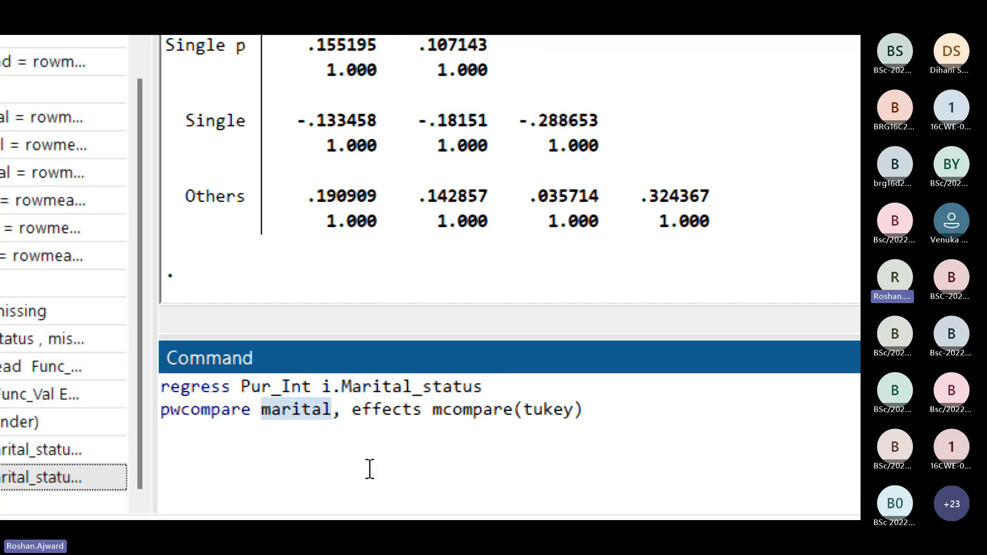
key("ctrl+v")
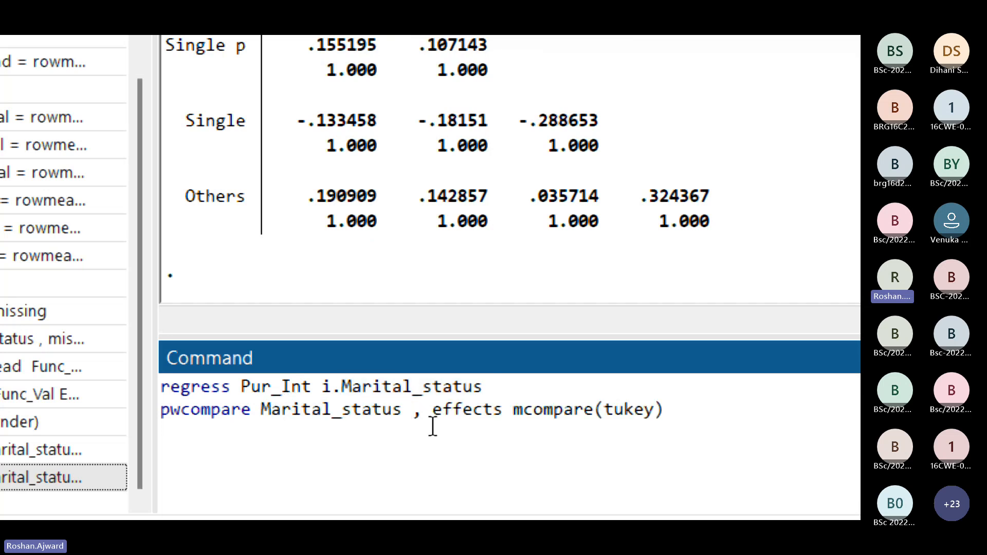
key("BackSpace")
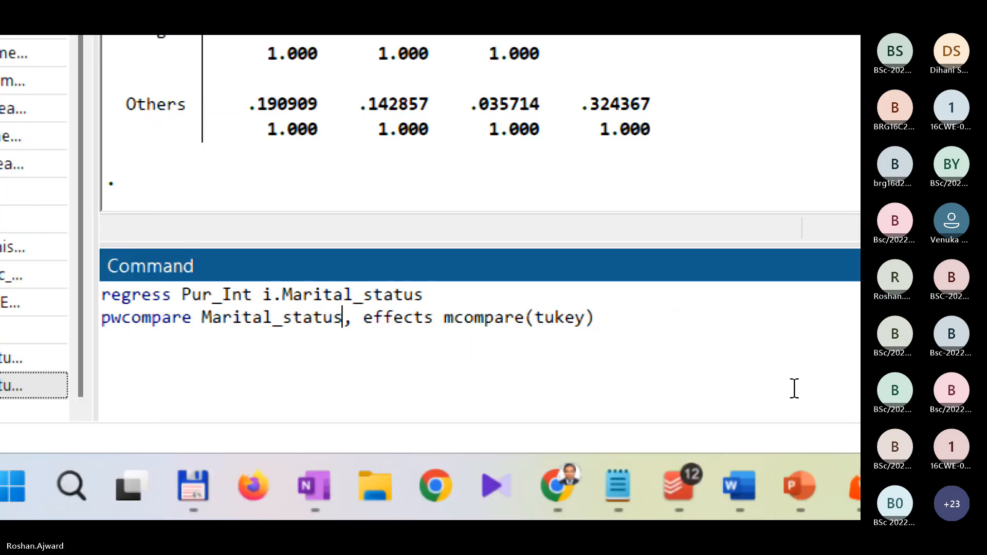
left_click(639, 324)
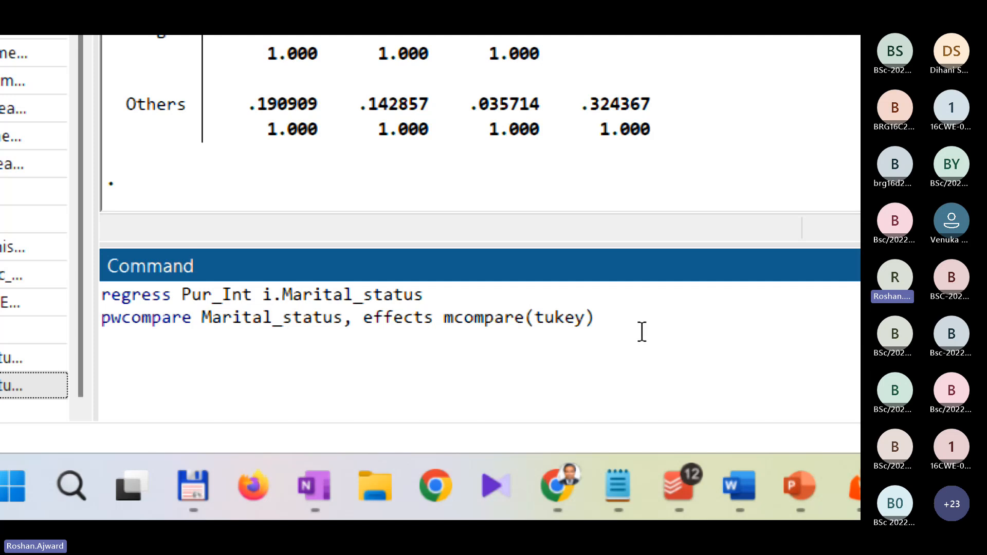
key("Return")
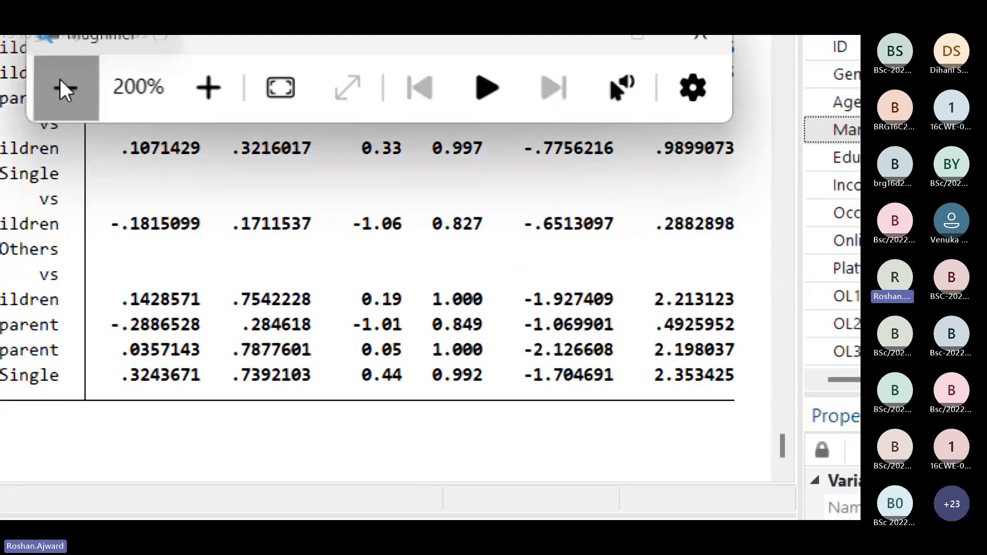
Step: Examine the contrasts and P>|t| values of the Tukey marital status comparisons at 100% and 200% magnification
left_click(65, 90)
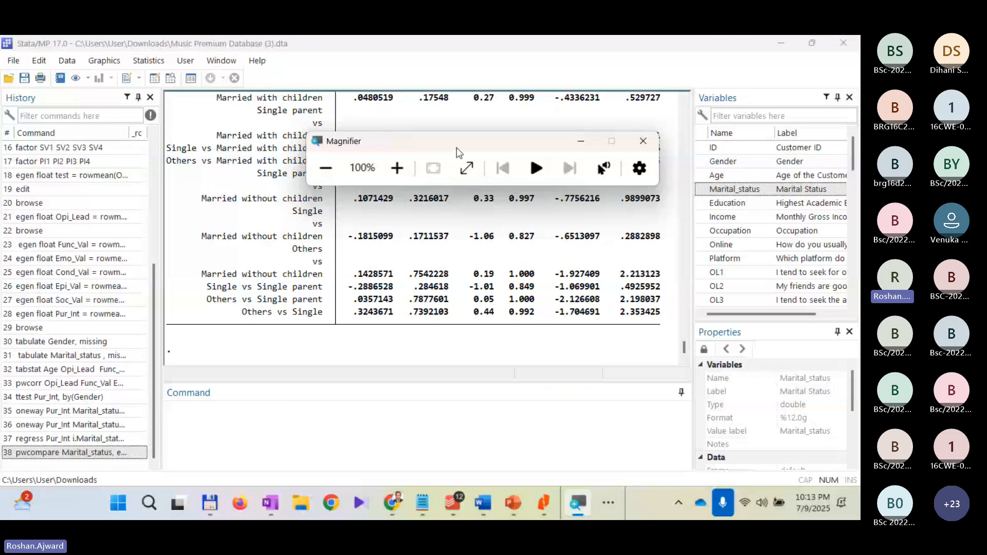
left_click_drag(459, 148, 755, 172)
scroll(505, 203, "up", 2)
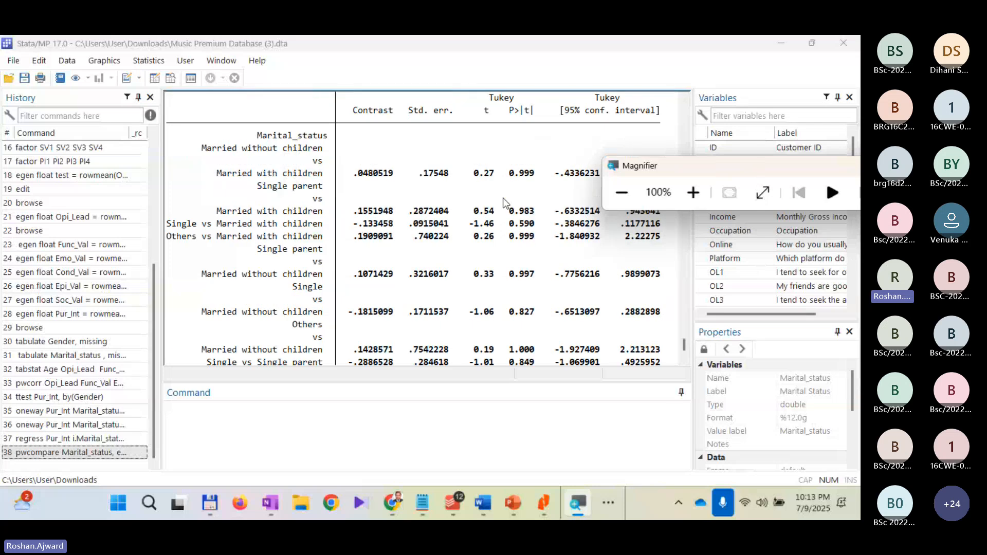
scroll(466, 210, "up", 2)
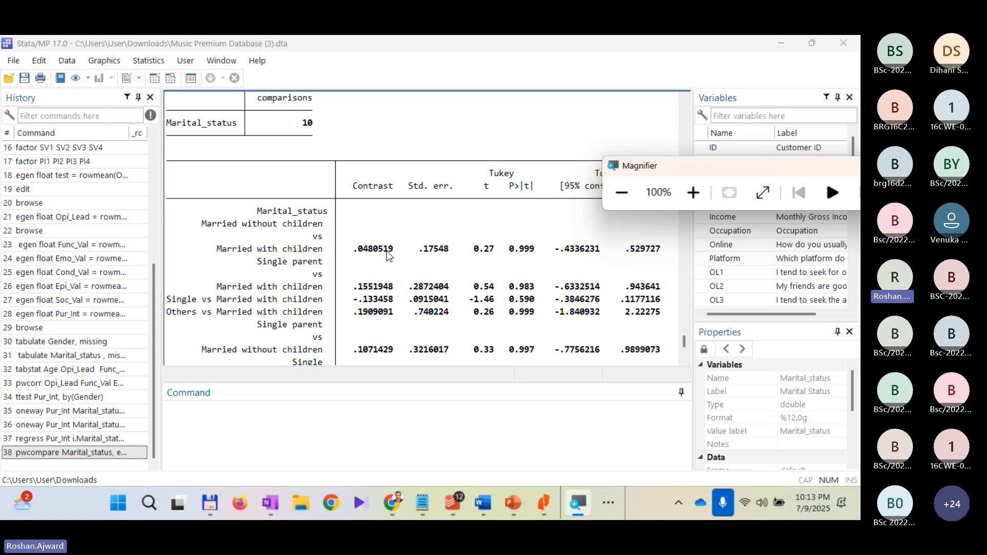
key("super+plus")
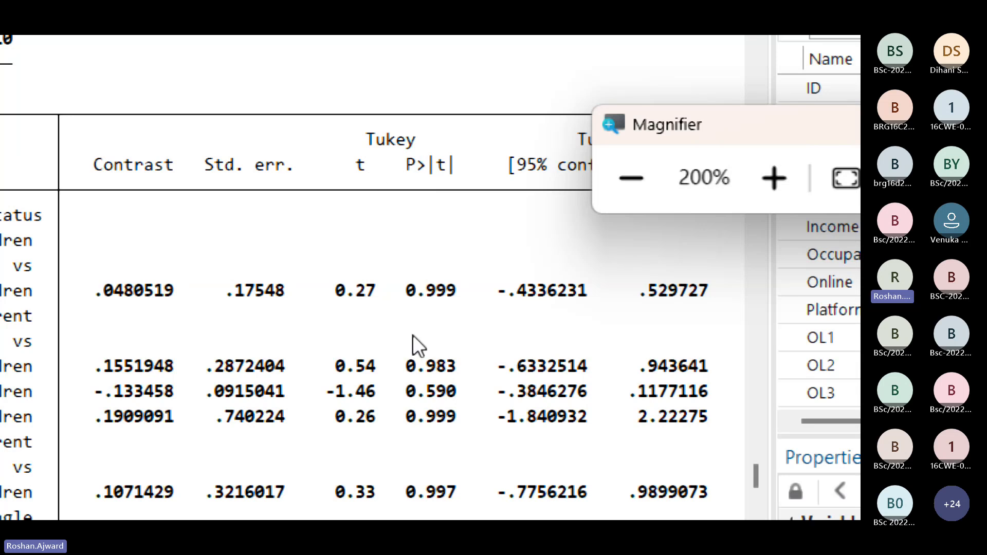
scroll(412, 335, "down", 3)
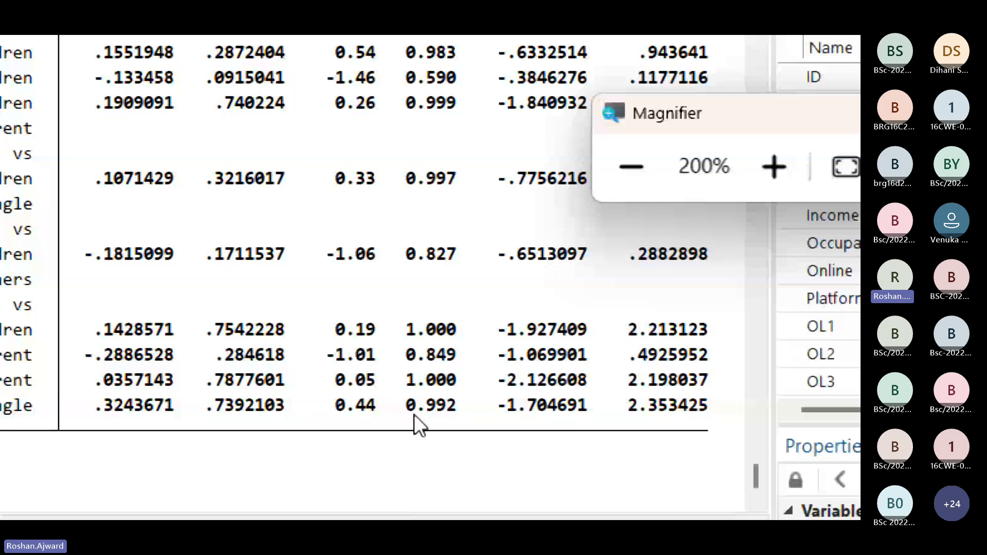
scroll(430, 363, "up", 2)
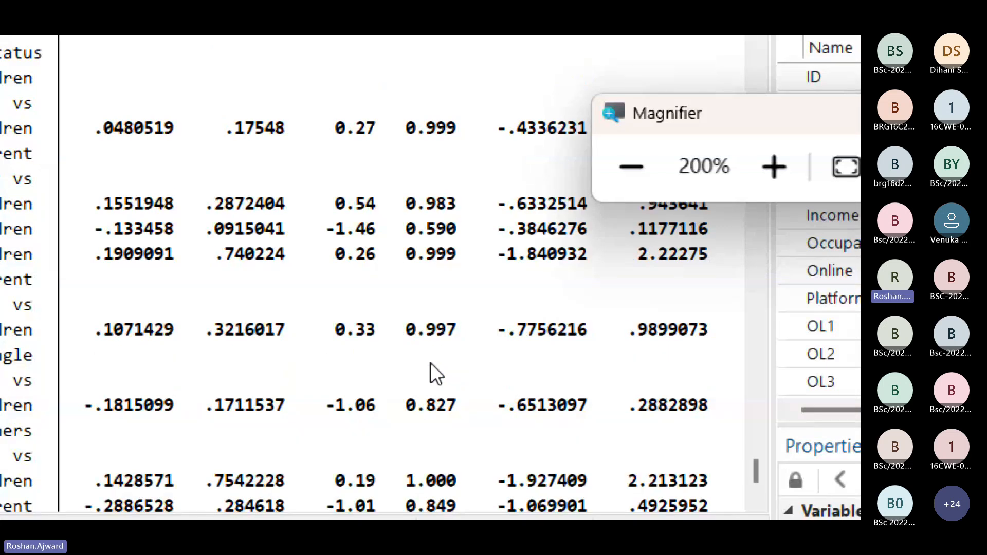
scroll(430, 363, "up", 1)
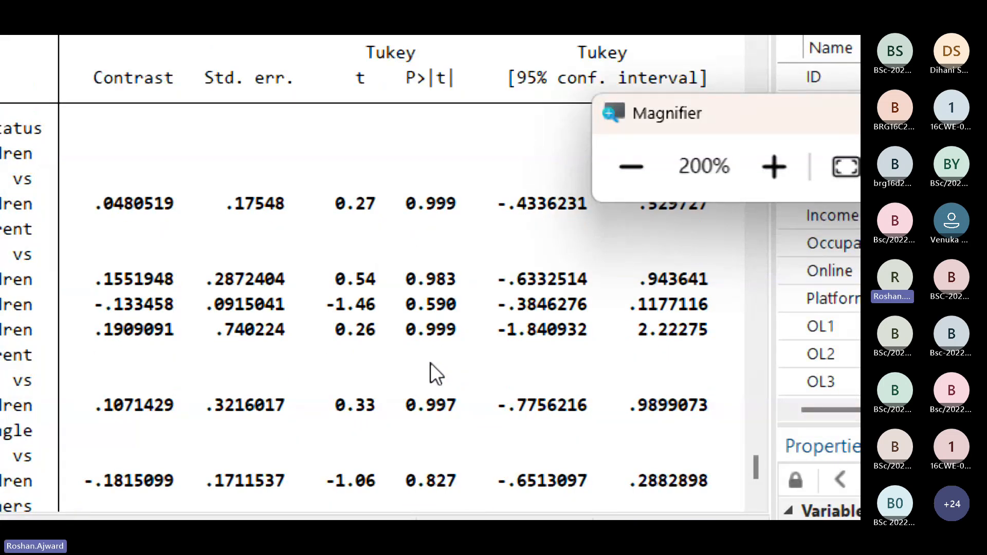
scroll(430, 362, "down", 3)
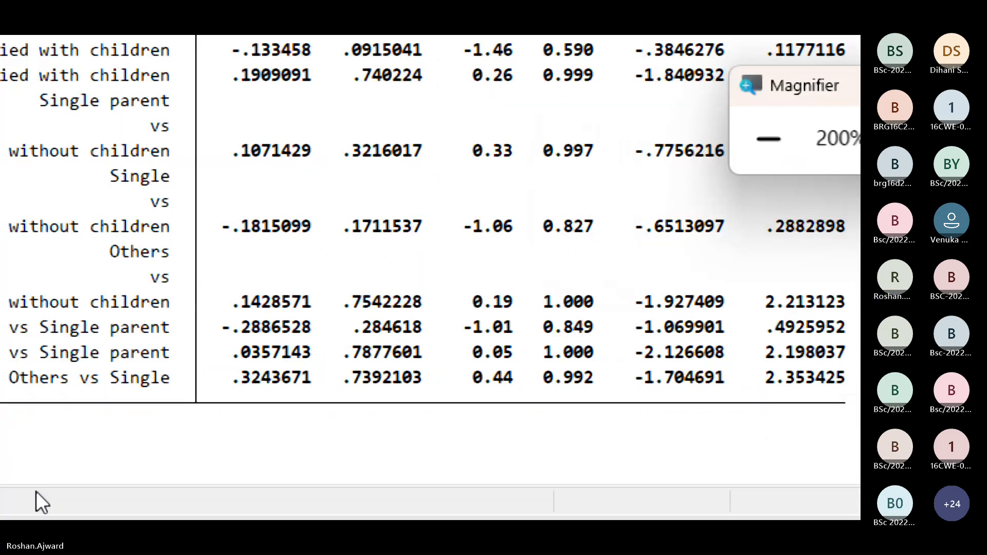
Step: Copy "regress Pur_Int i.Marital_status" from the results output into the Command window
scroll(277, 226, "up", 10)
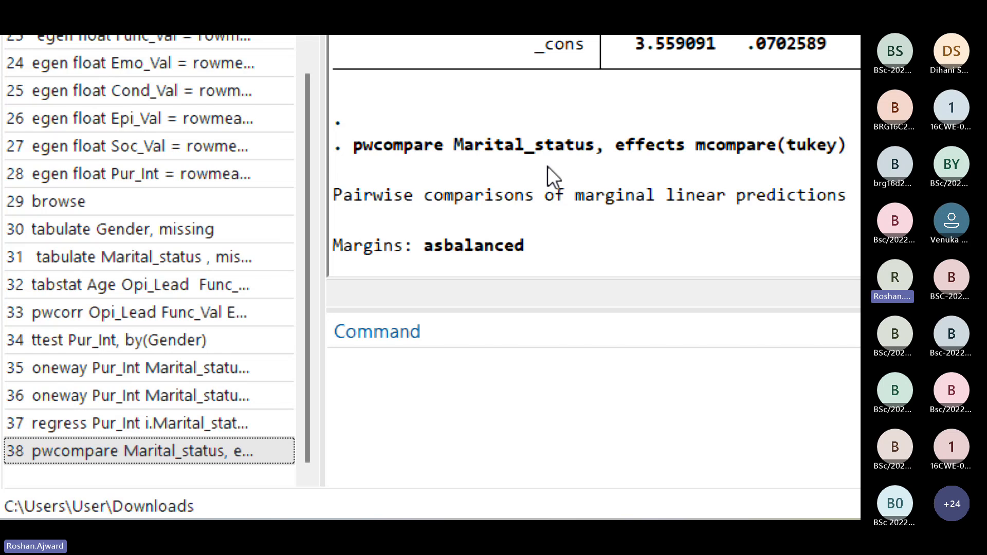
scroll(547, 166, "up", 5)
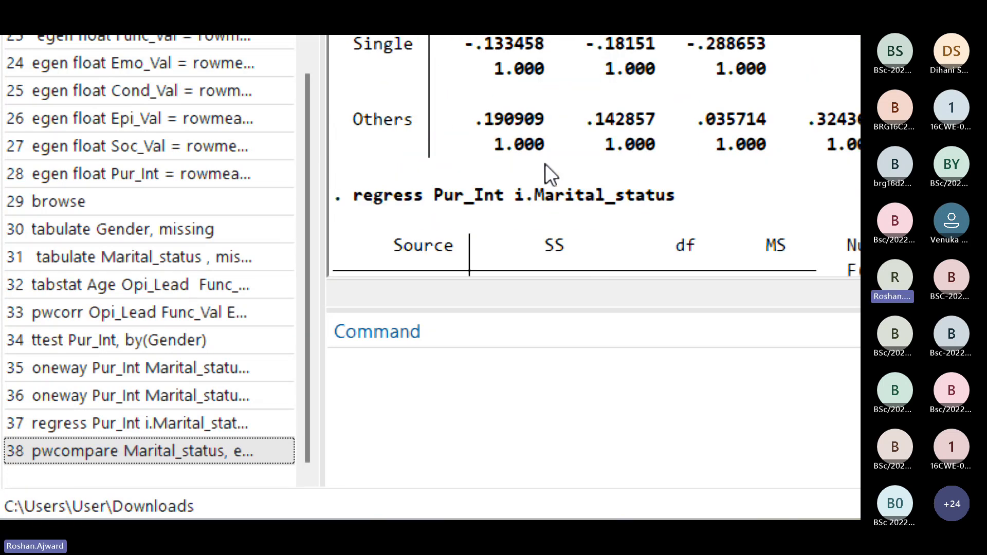
left_click_drag(685, 195, 365, 204)
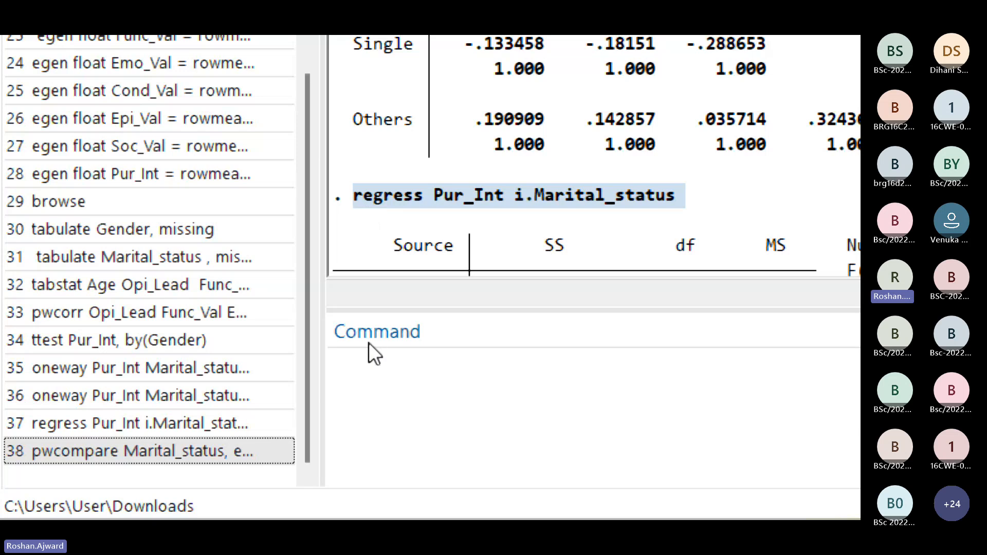
left_click(406, 382)
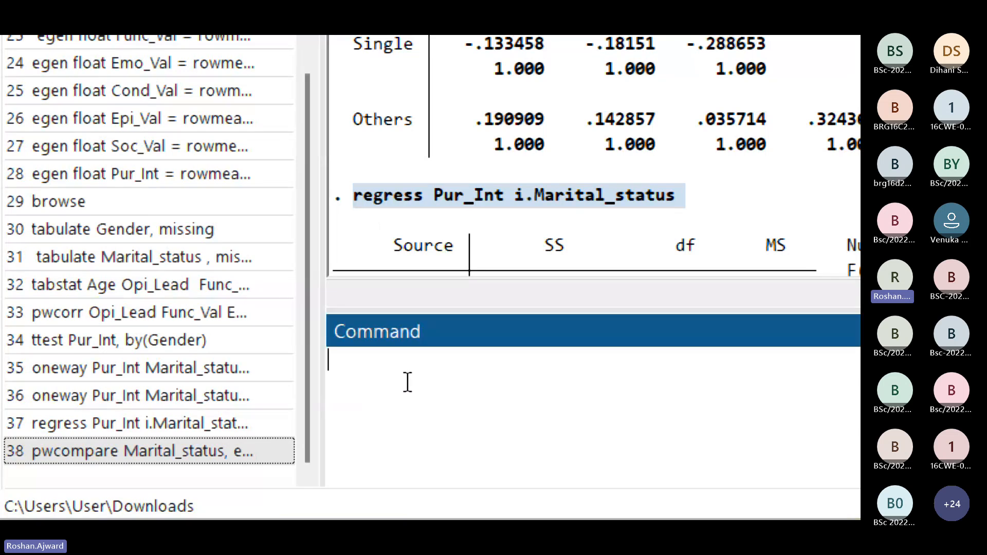
right_click(529, 190)
left_click(635, 207)
key("ctrl+v")
Step: Recall "pwcompare Marital_status, effects mcompare(tukey)" from the command history and insert "regress Pur_Int i.Marital_status", copied from the output, in front of it
scroll(509, 287, "down", 7)
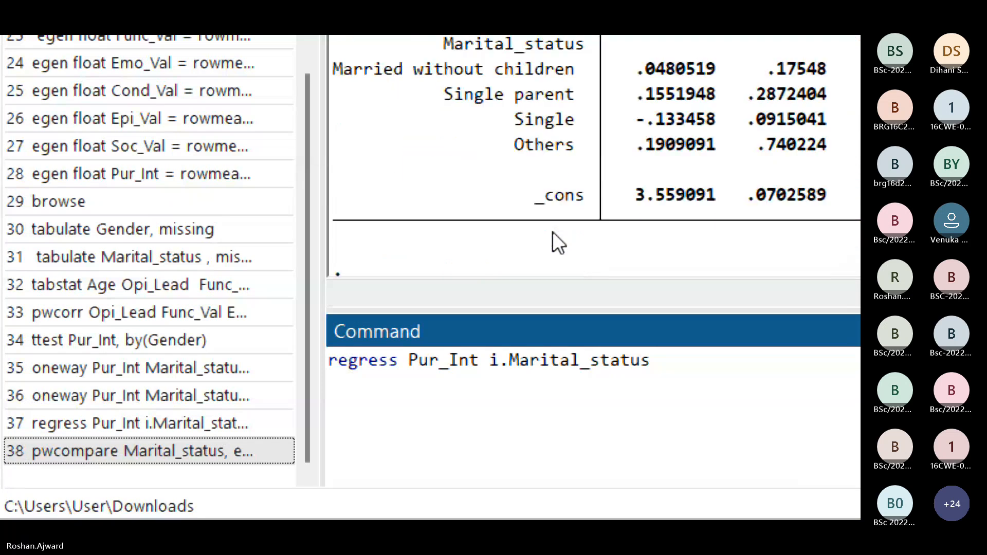
scroll(553, 233, "up", 6)
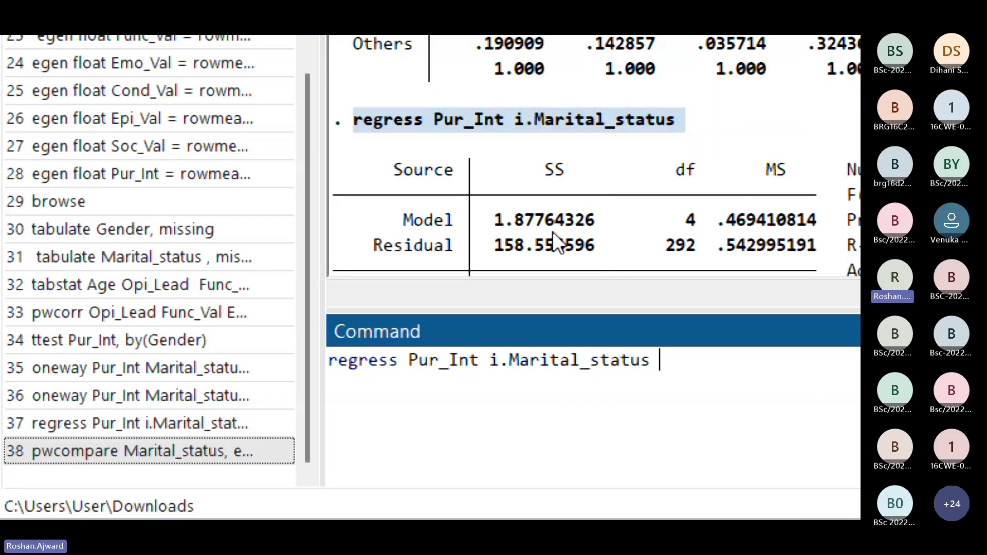
scroll(553, 231, "down", 1)
scroll(553, 232, "down", 3)
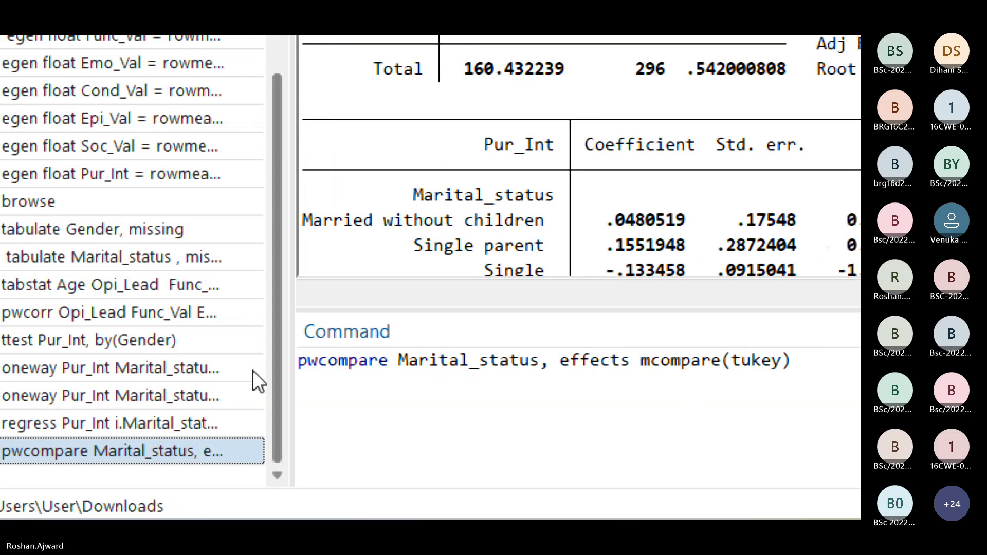
left_click(300, 362)
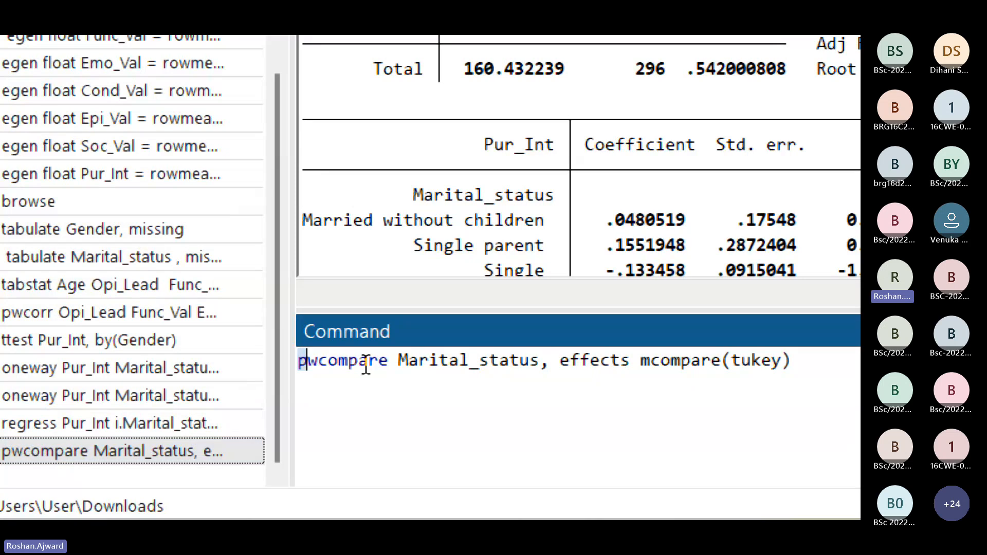
scroll(748, 76, "up", 3)
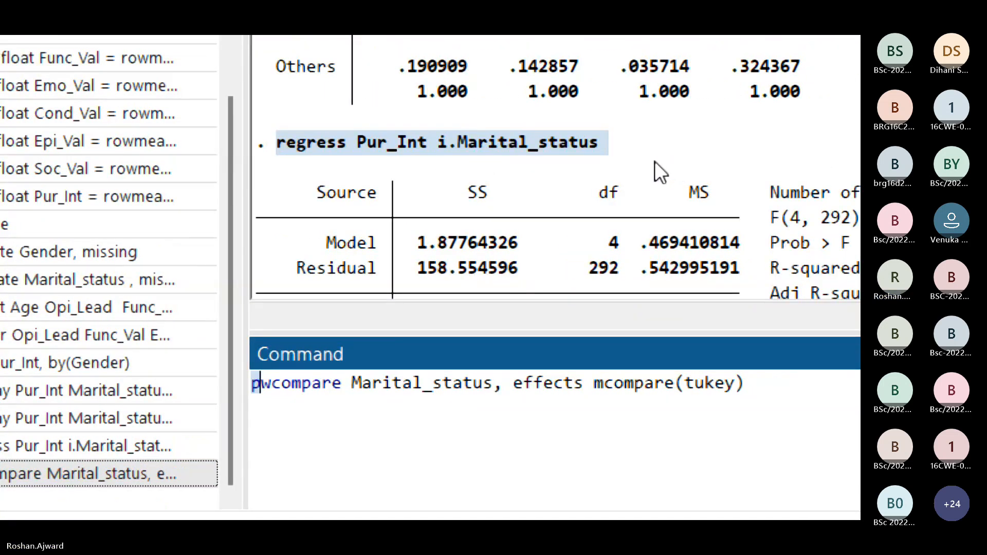
left_click_drag(611, 147, 291, 140)
left_click(252, 143)
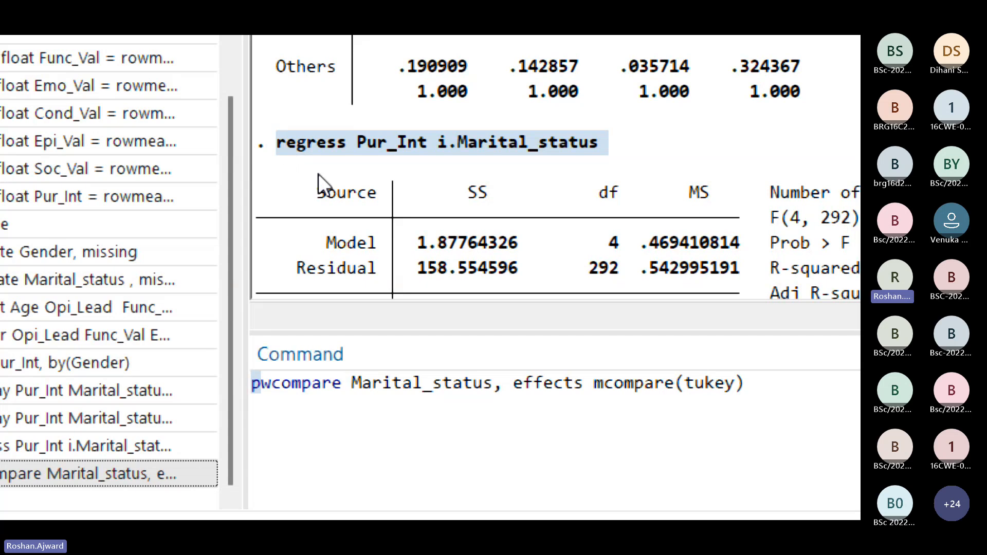
left_click(251, 383)
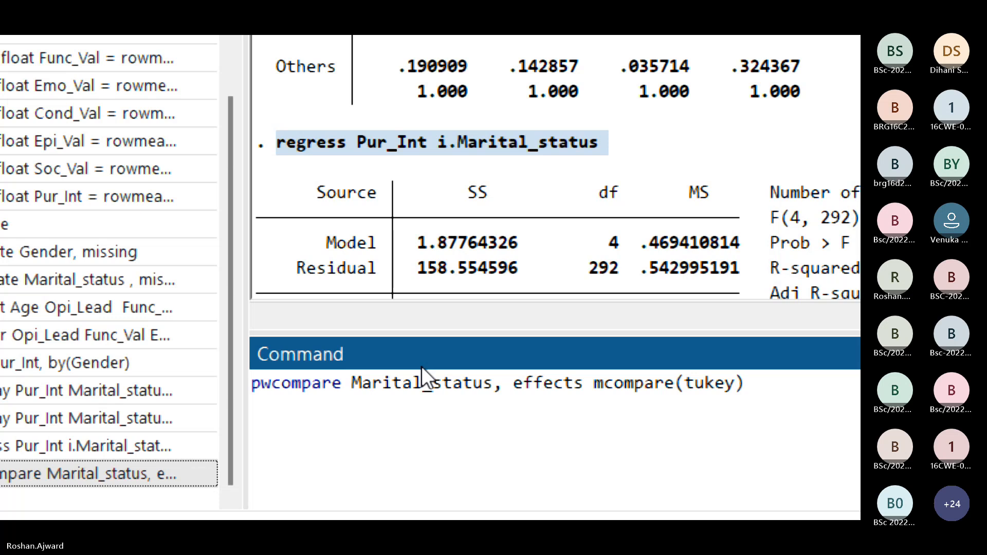
key("ctrl+v")
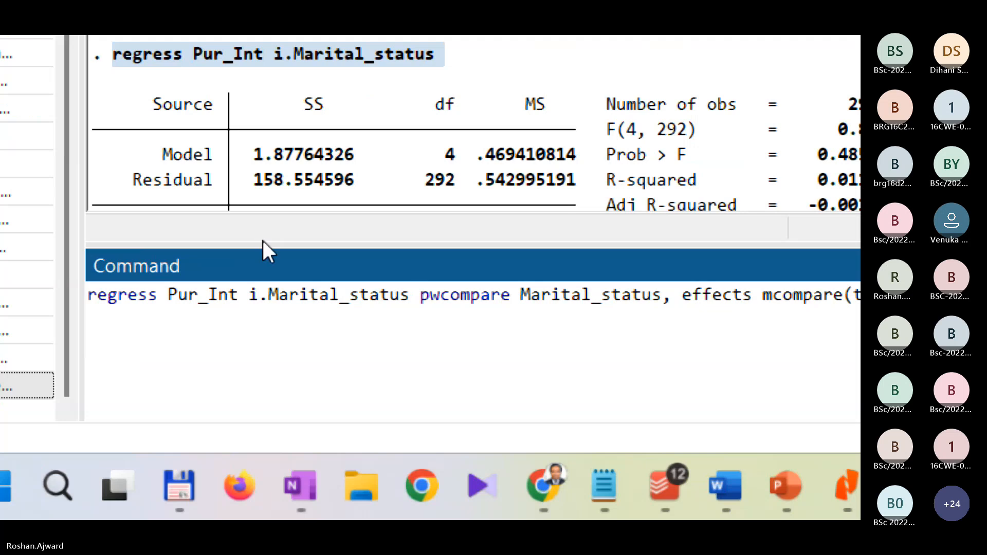
Step: Copy the combined regress and pwcompare commands from the Command window and reset the screen magnification to 100%
key("ctrl+a")
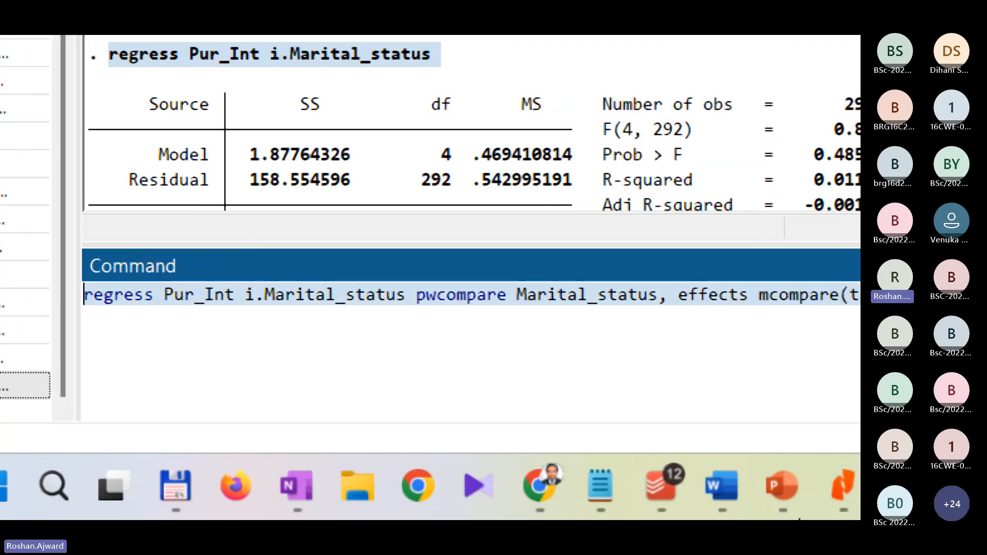
left_click(602, 489)
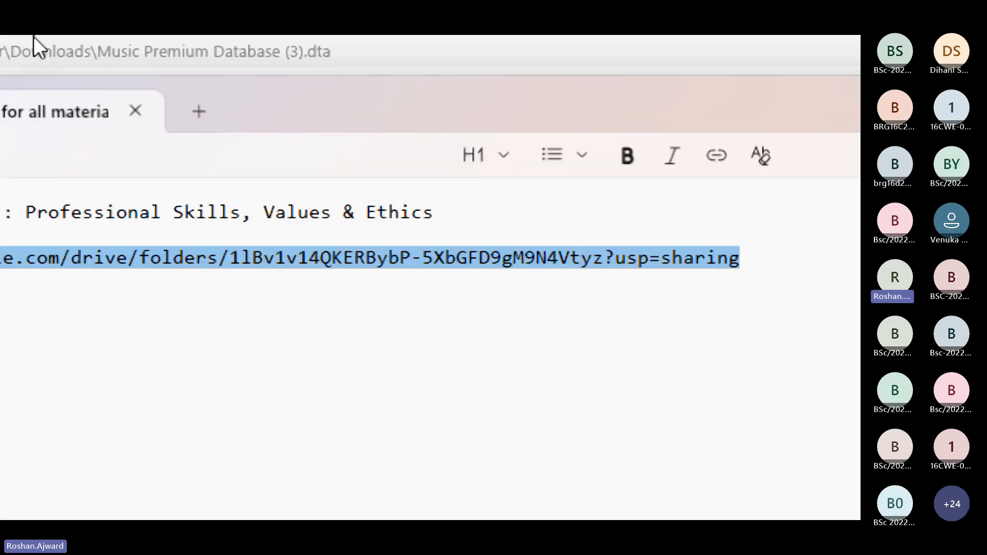
left_click(90, 317)
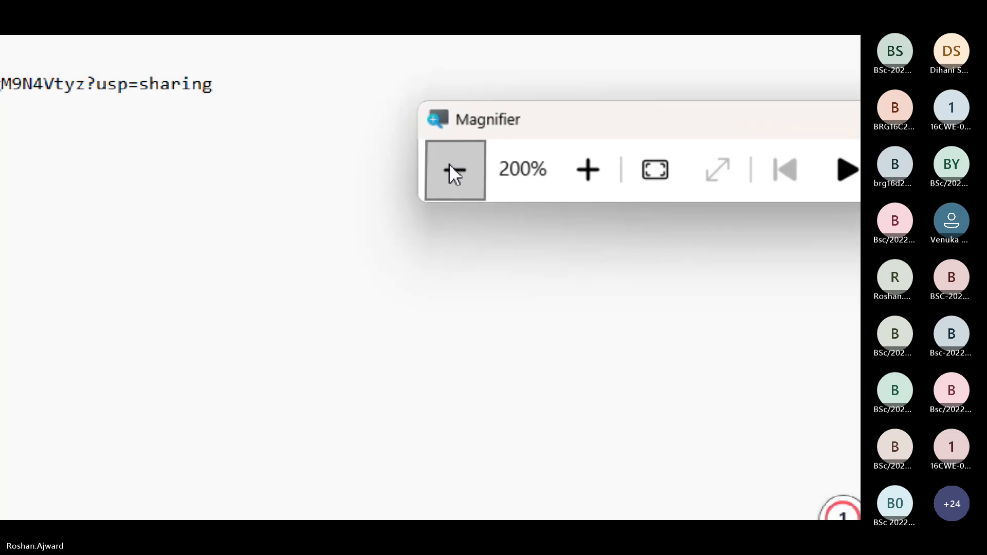
left_click(456, 331)
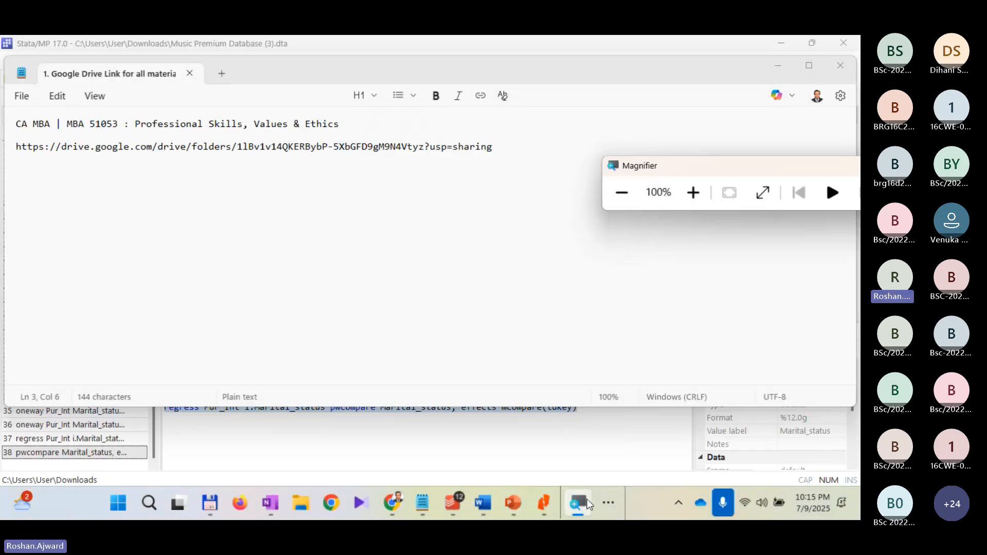
Step: Switch to Microsoft Teams and bring up the ongoing meeting's window with its chat message box
left_click(616, 501)
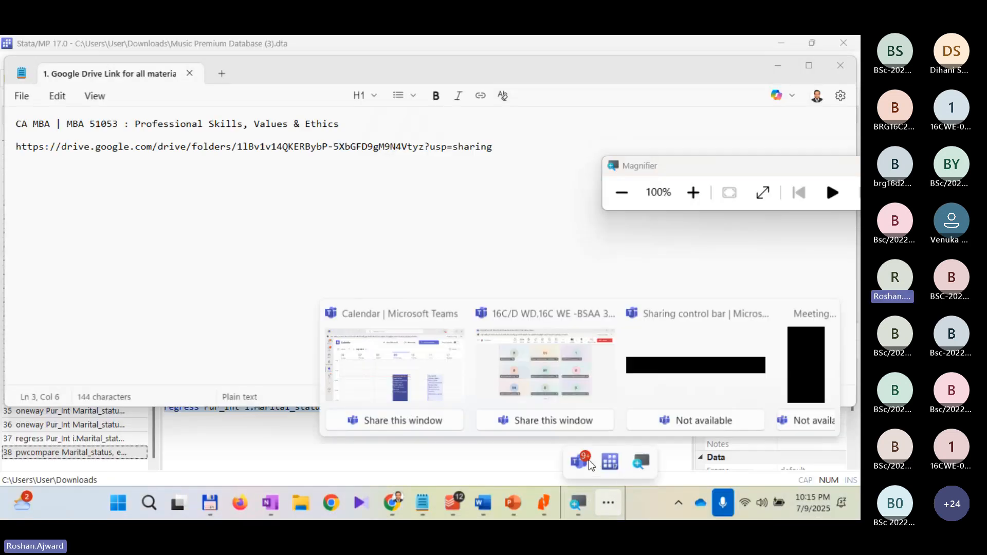
mouse_move(588, 465)
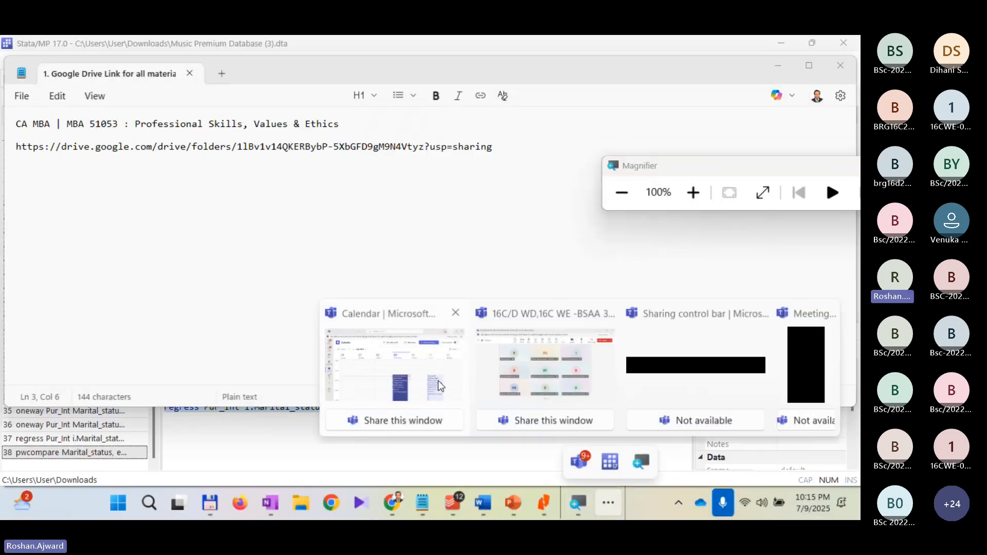
left_click(401, 371)
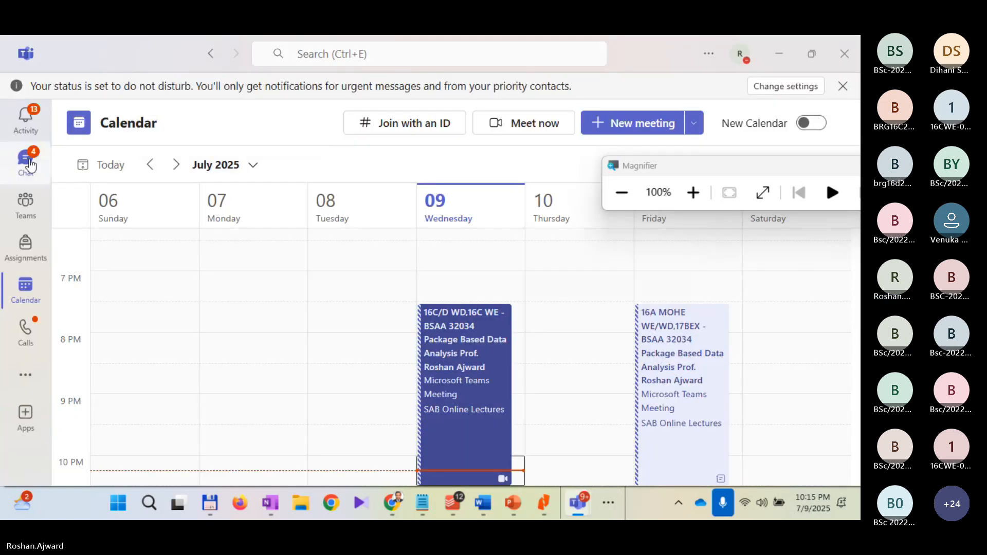
left_click(27, 163)
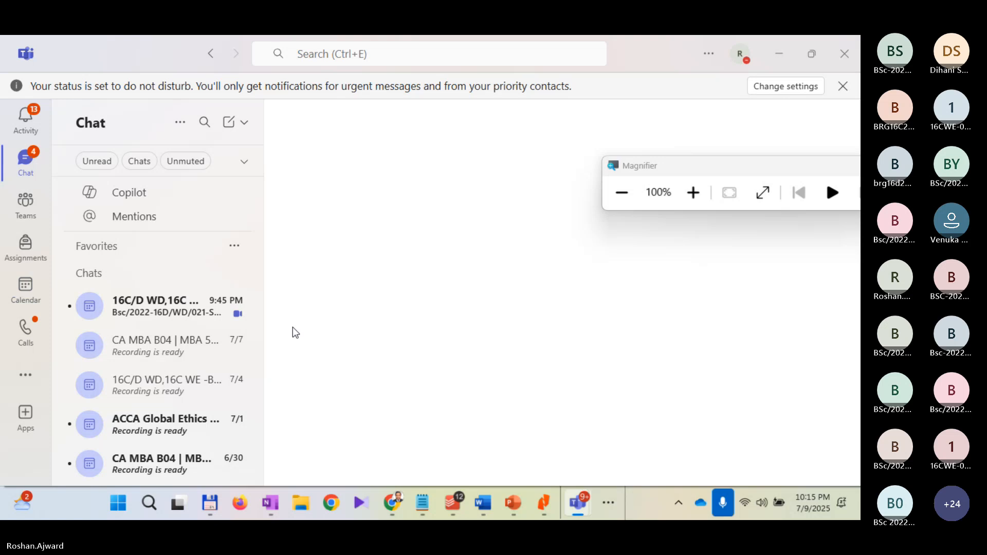
mouse_move(586, 509)
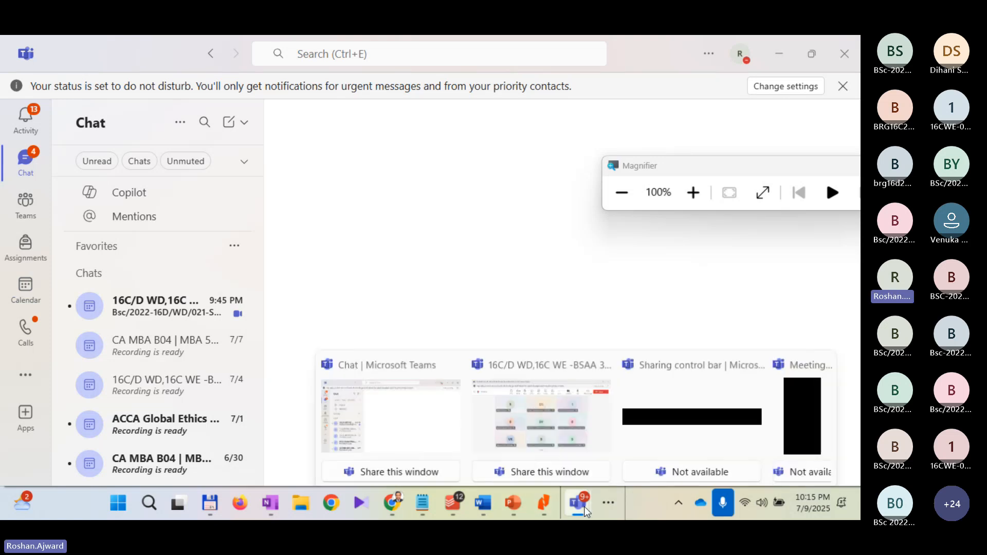
left_click(555, 422)
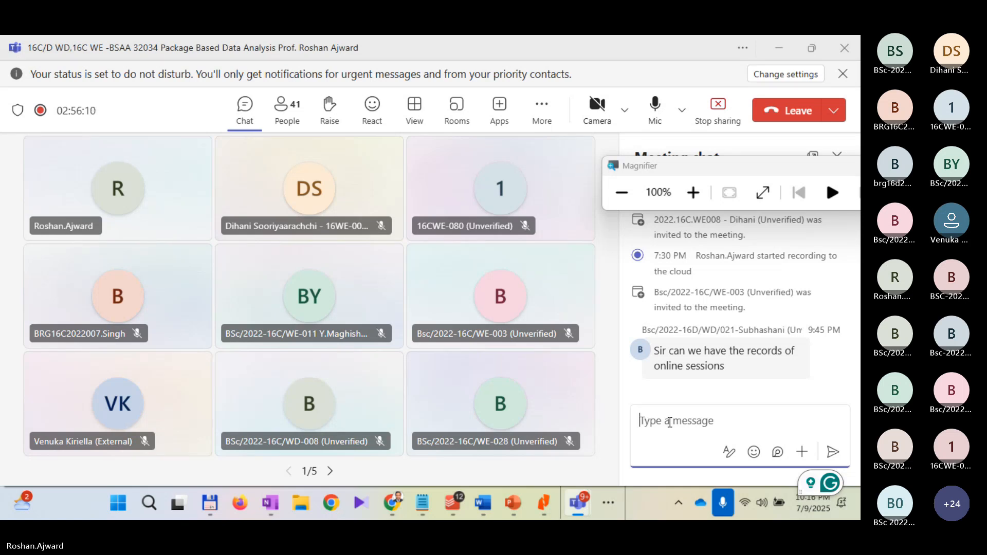
Step: Post the copied regress and pwcompare commands in the meeting chat and view the message briefly at 200% magnification
key("ctrl+v")
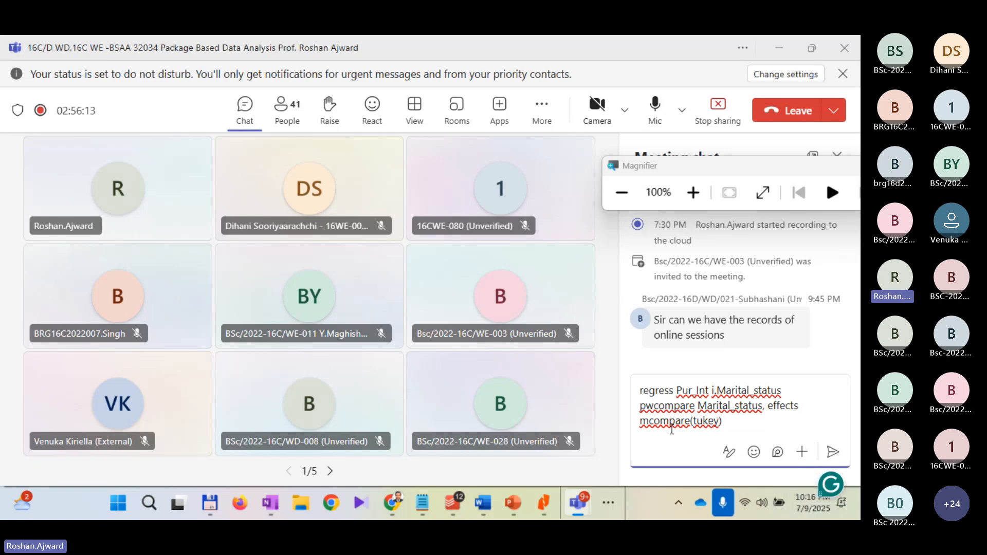
key("Return")
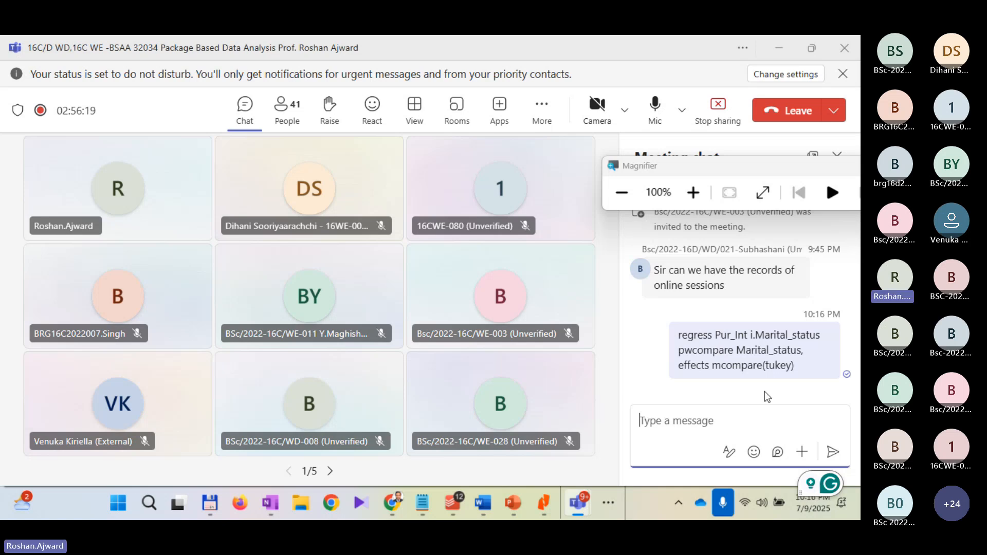
left_click(696, 199)
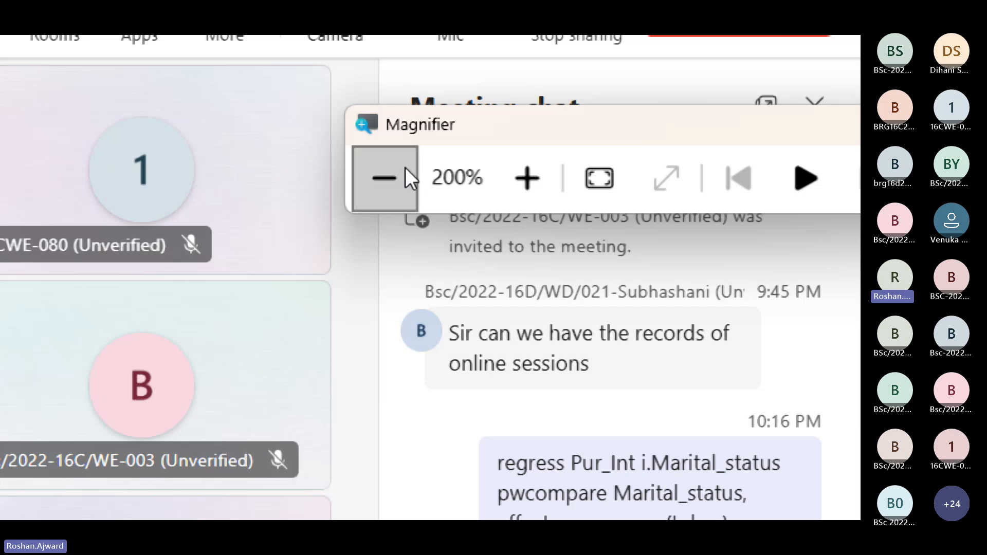
left_click(386, 177)
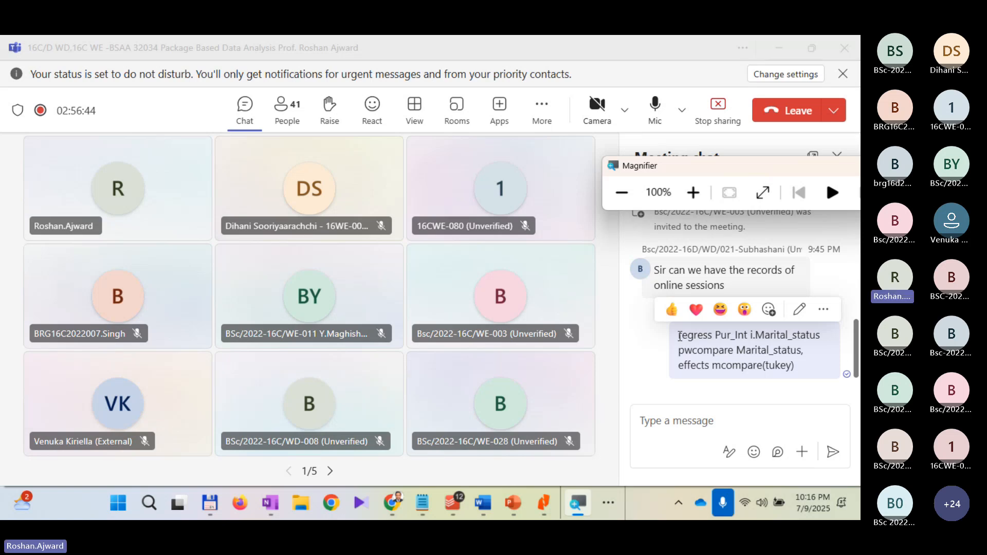
Step: Switch to the Word case study and review questions h) to k) and the research objectives under question a)
left_click(484, 504)
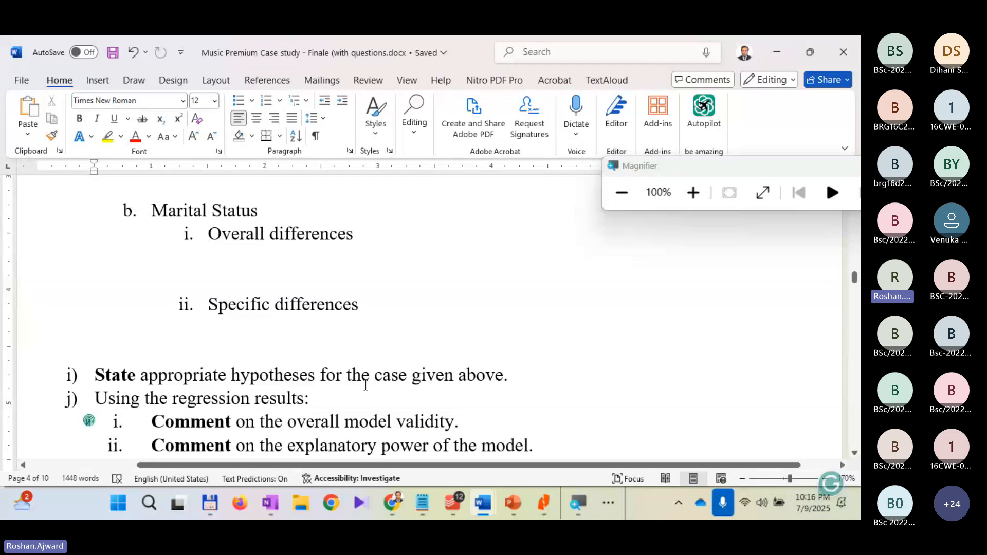
scroll(366, 383, "down", 3)
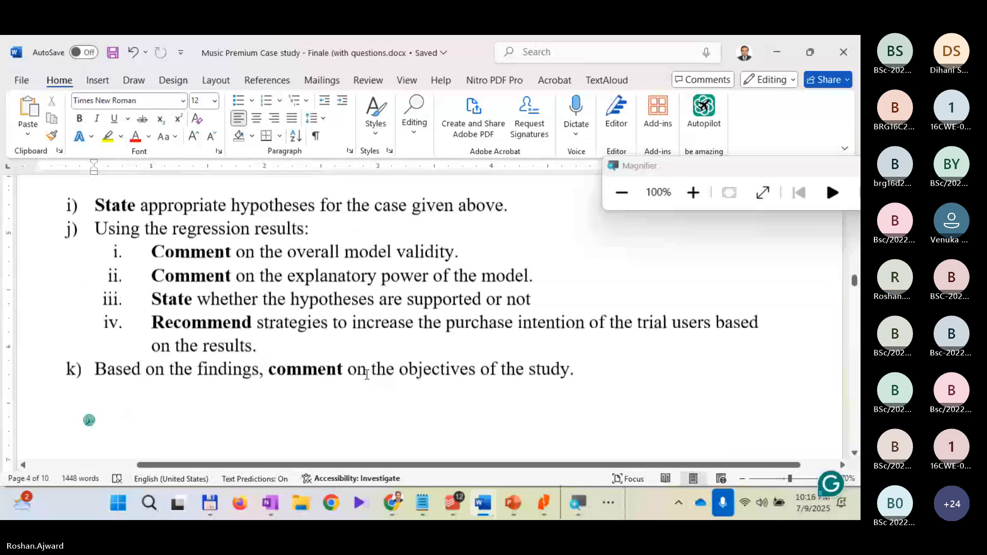
scroll(365, 385, "up", 3)
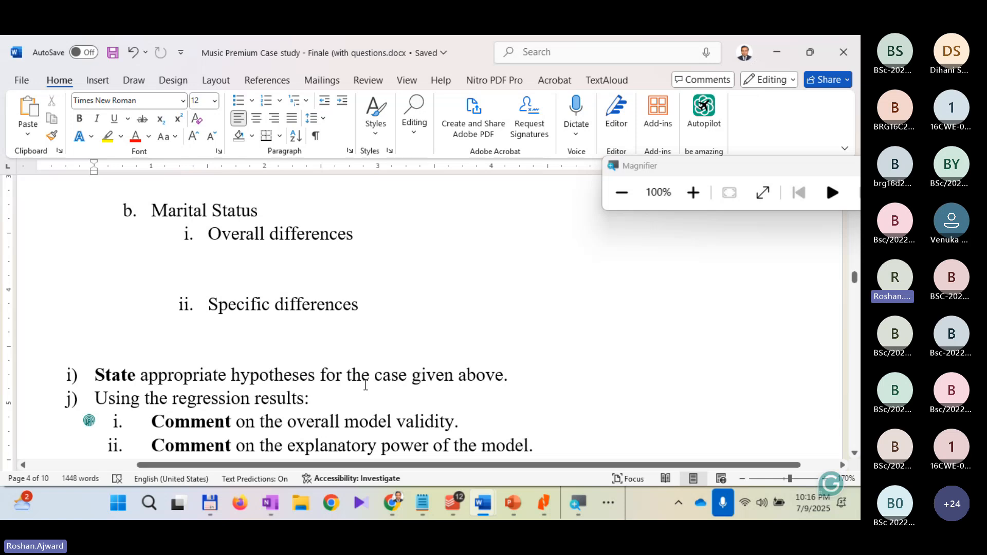
scroll(366, 385, "up", 15)
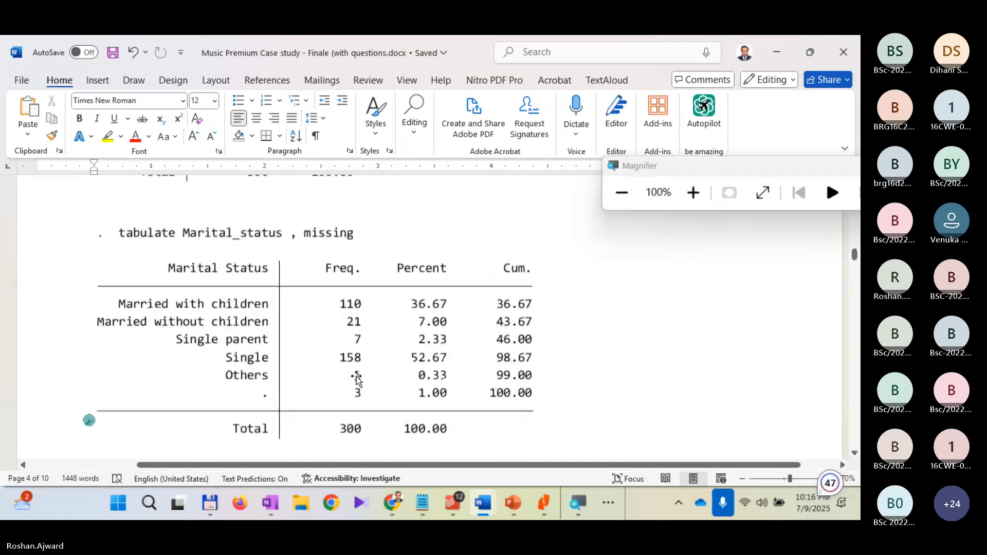
scroll(358, 370, "up", 15)
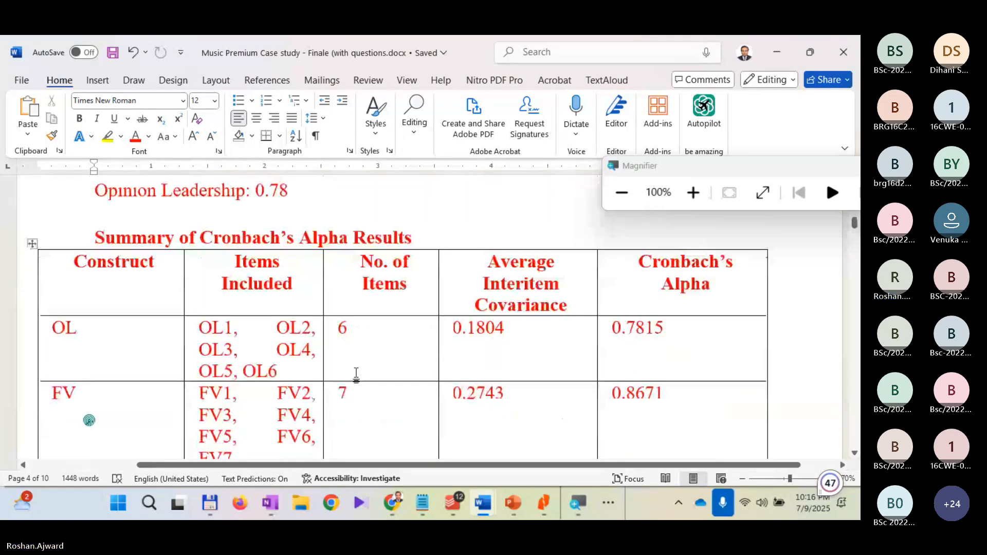
scroll(357, 369, "up", 8)
scroll(360, 360, "down", 3)
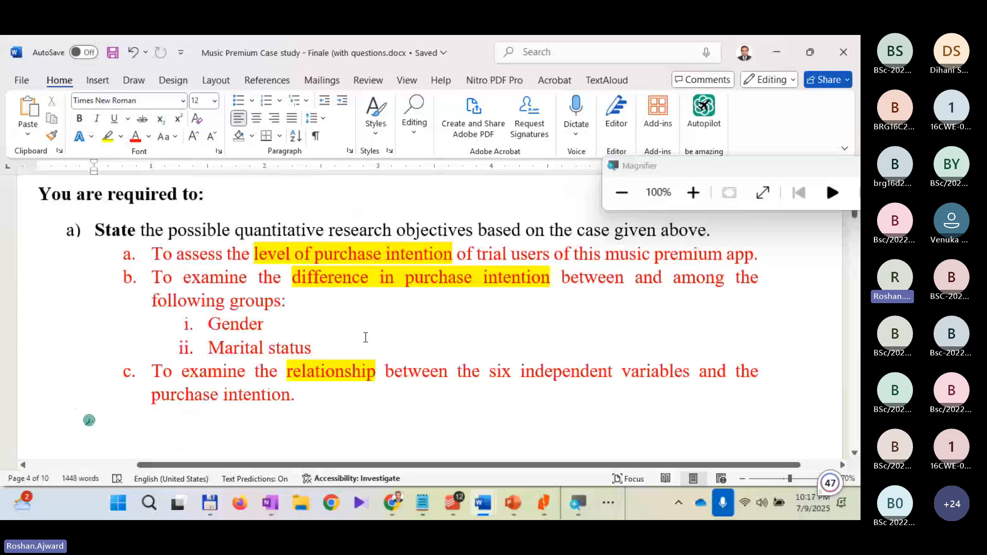
scroll(365, 337, "down", 2)
scroll(353, 346, "up", 2)
Step: Examine research objectives a to c under question a), marking the relationship objective, the difference objective, and all three together
left_click_drag(316, 379, 370, 402)
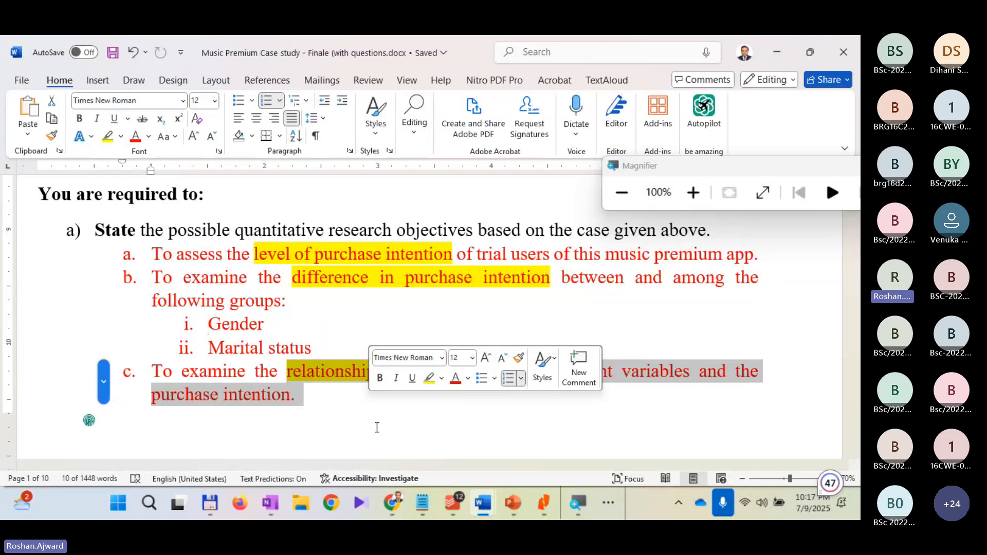
left_click(272, 396)
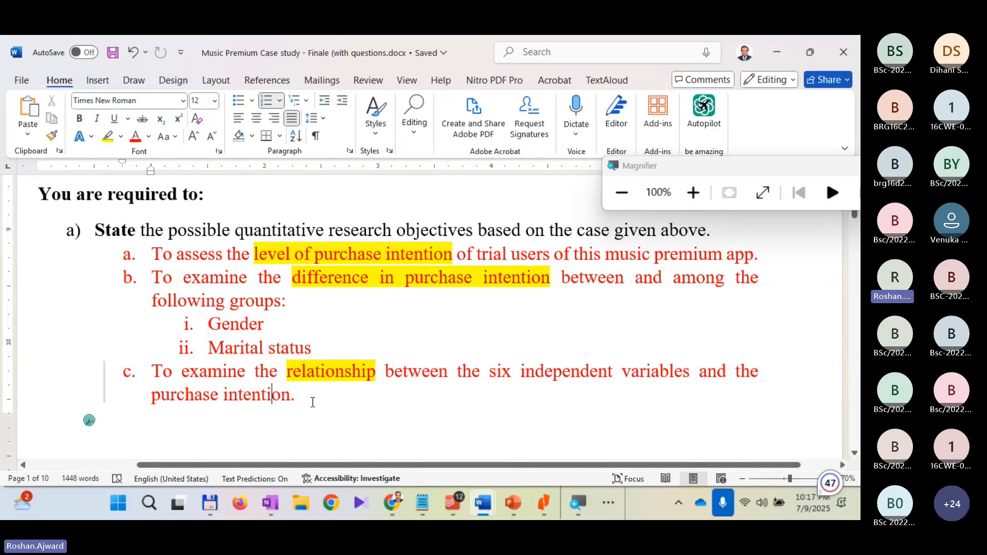
left_click_drag(312, 402, 167, 373)
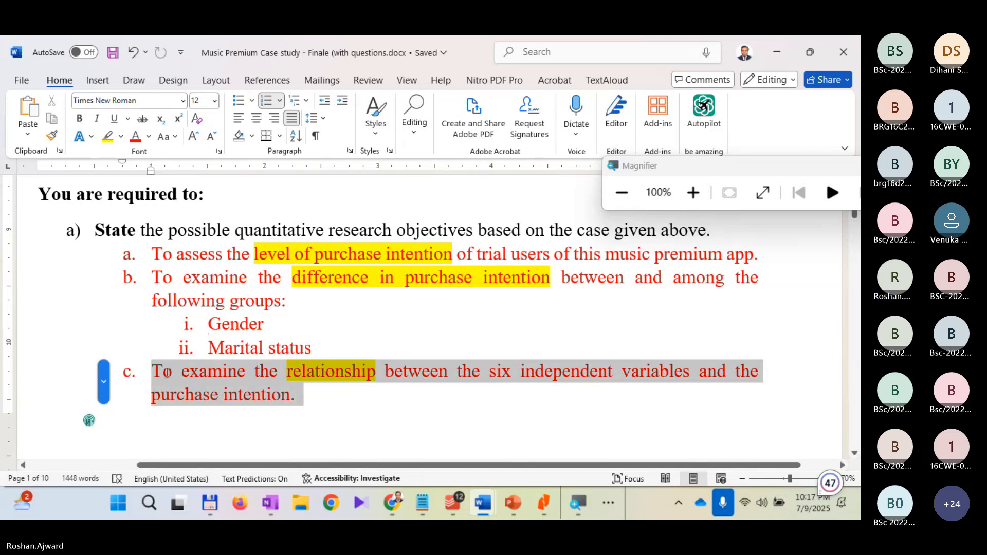
left_click(334, 403)
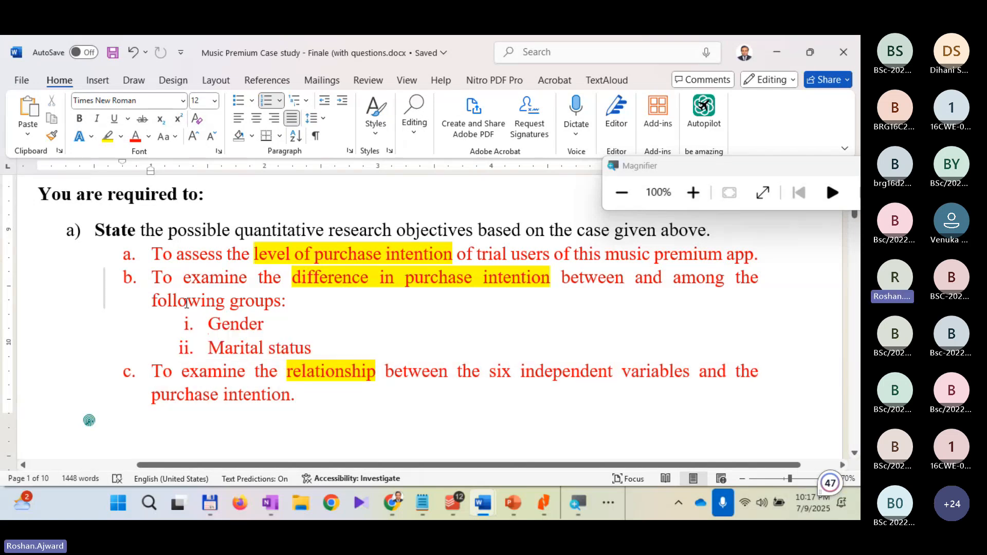
left_click_drag(153, 280, 324, 344)
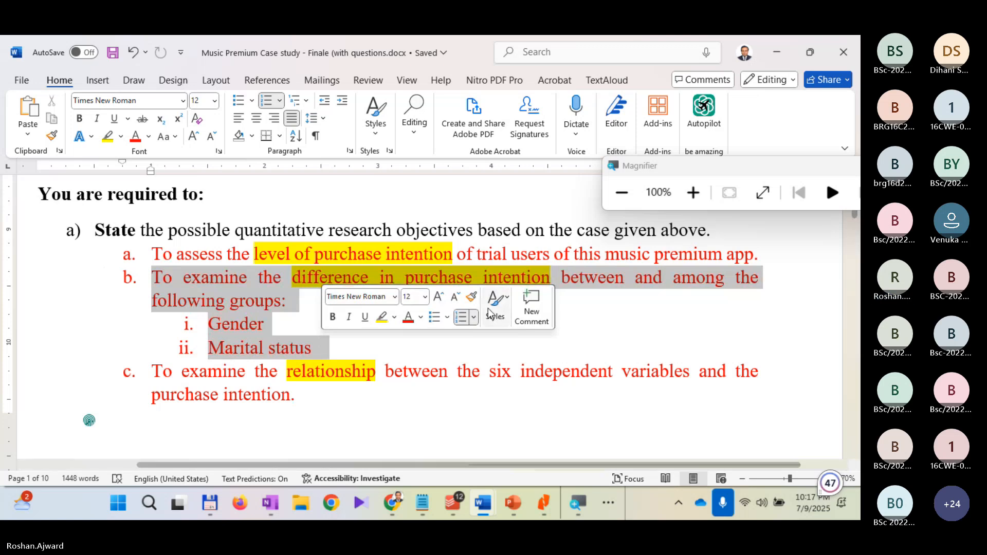
left_click(286, 325)
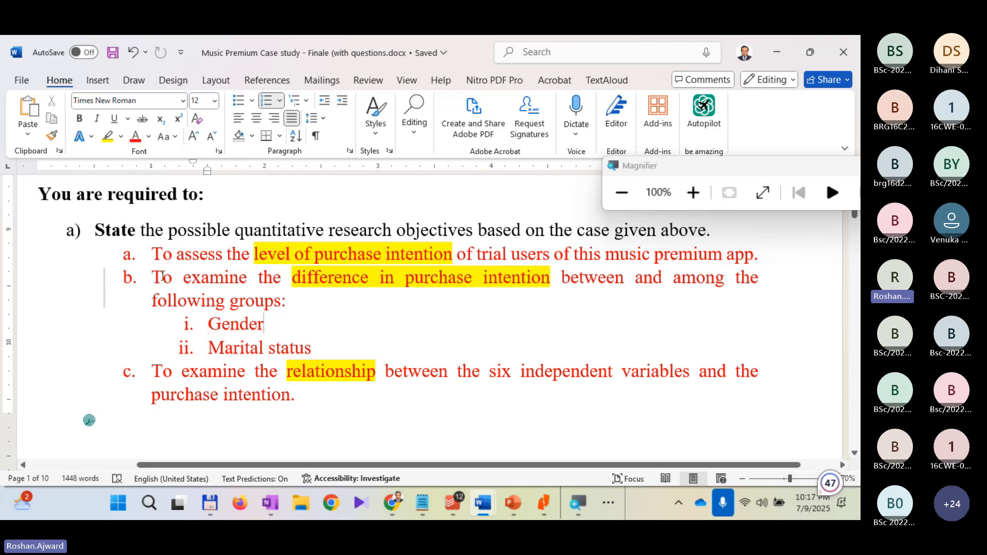
left_click_drag(152, 254, 319, 394)
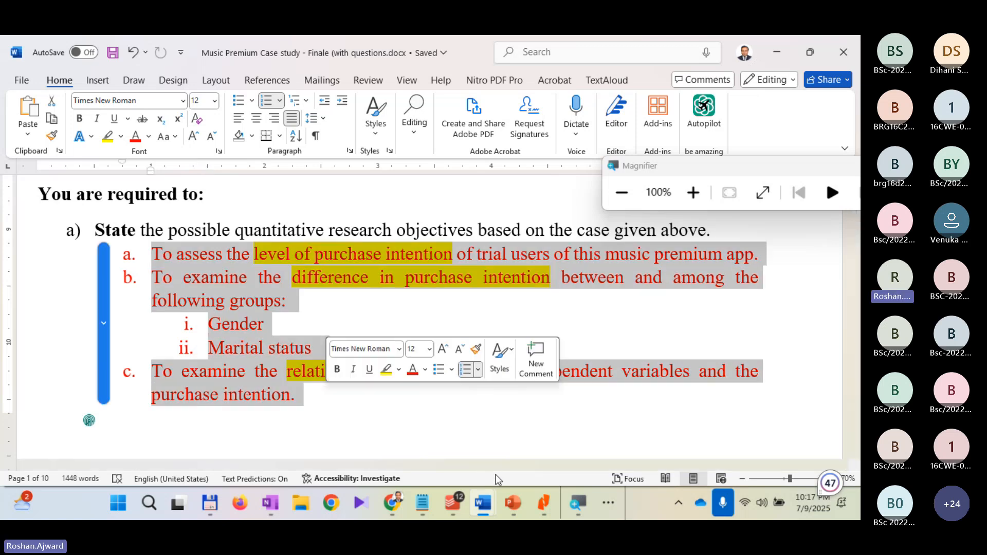
Step: Insert unnumbered blank lines for the answer below question i) on stating appropriate hypotheses, keeping the regression question as j)
scroll(481, 443, "down", 15)
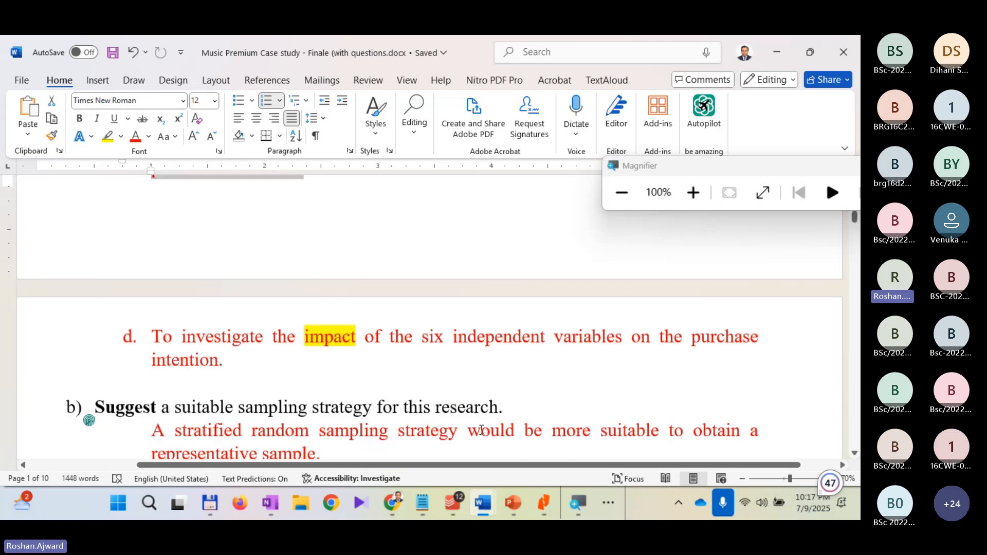
scroll(478, 427, "down", 10)
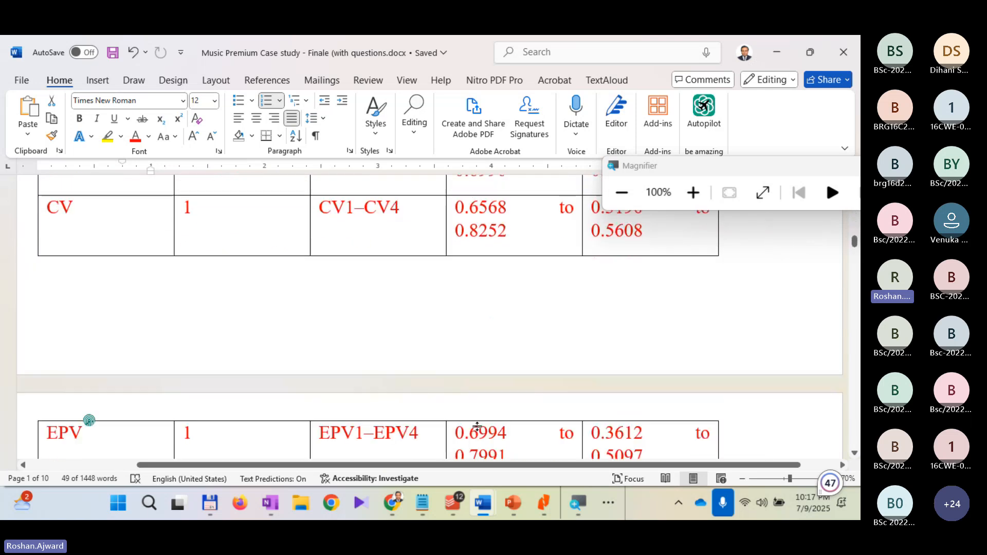
scroll(477, 426, "up", 2)
scroll(477, 426, "up", 2)
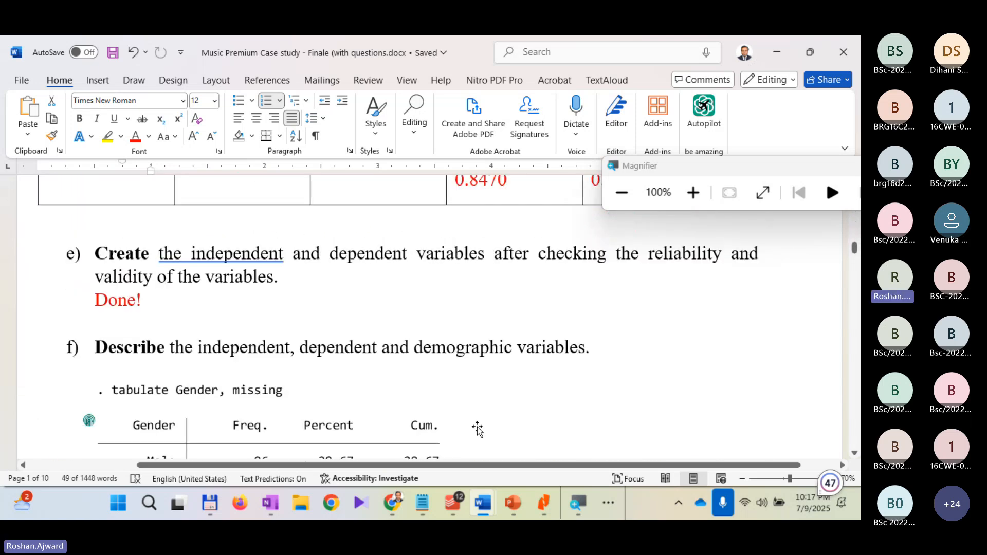
scroll(477, 426, "down", 10)
scroll(477, 426, "down", 15)
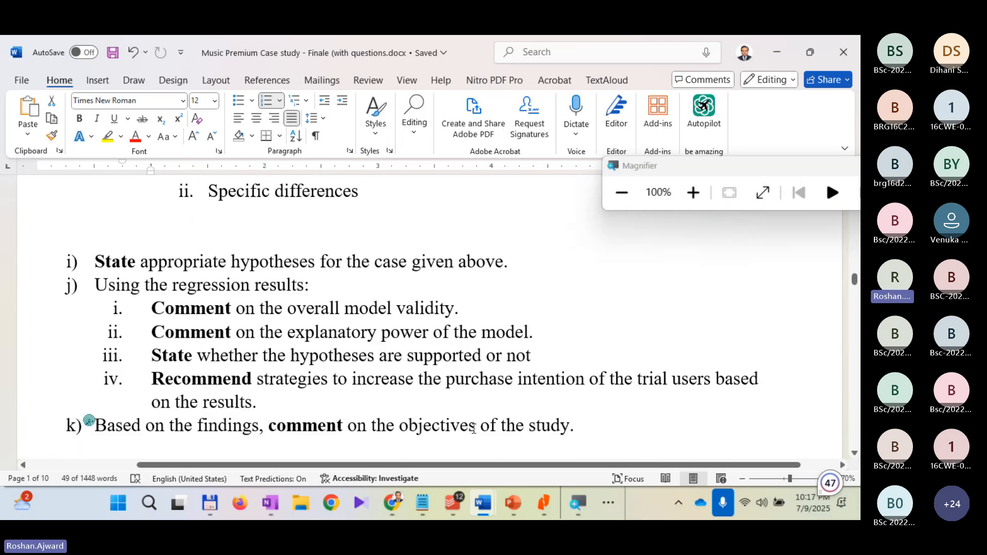
scroll(473, 428, "down", 1)
scroll(473, 428, "up", 1)
left_click(514, 262)
key("Return")
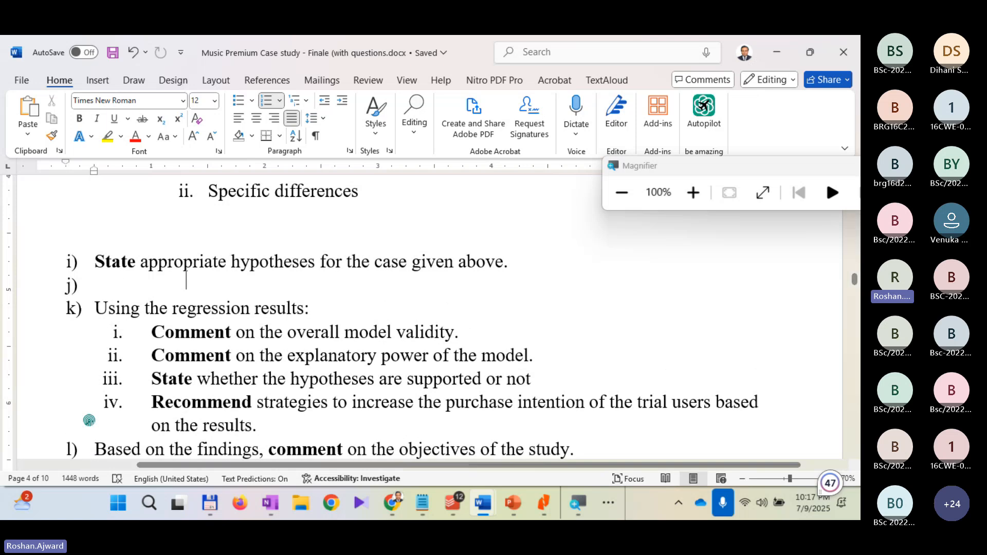
key("Return")
key("Return")
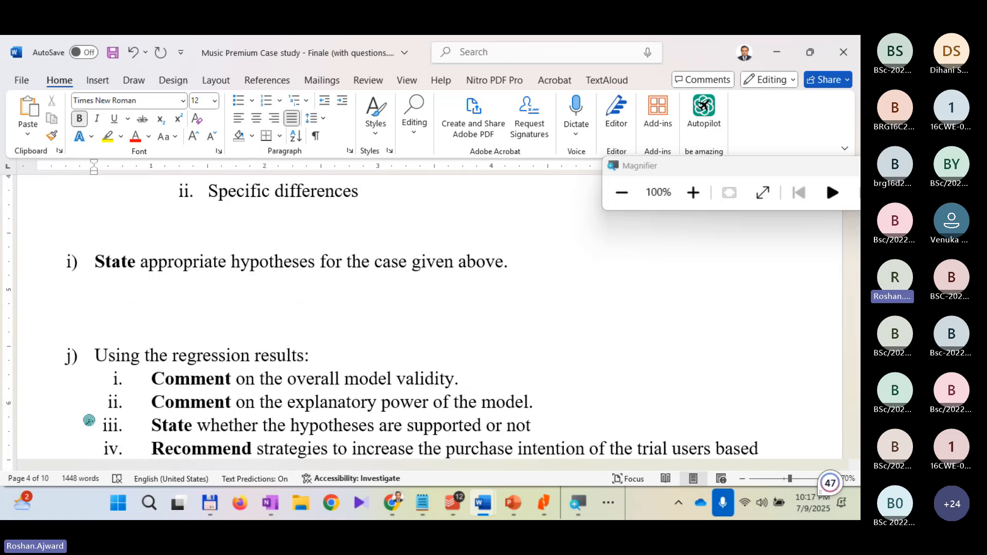
Step: Add the bold labels "H1:", "H2:" and "H3:" on separate lines below question i)
type("H1")
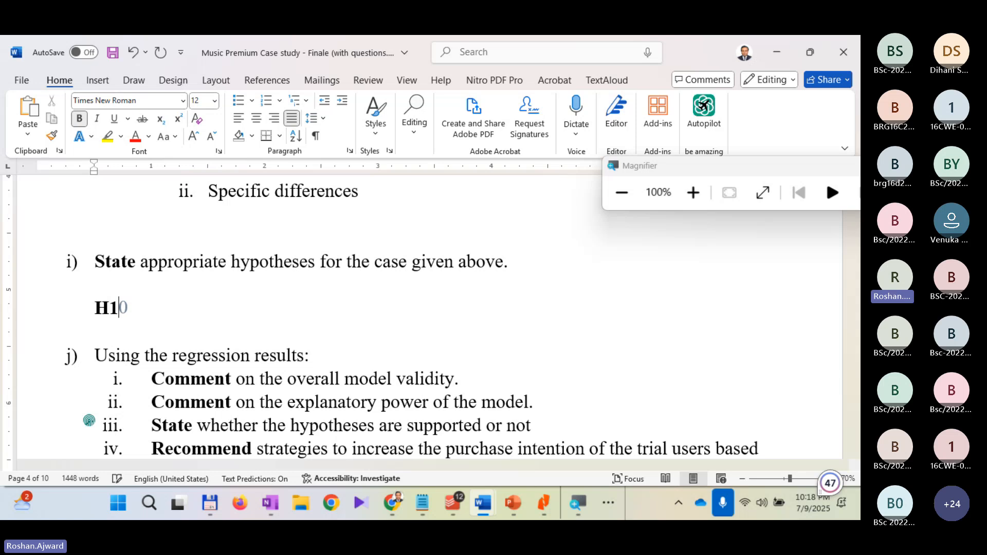
type(":")
key("Return")
type("H")
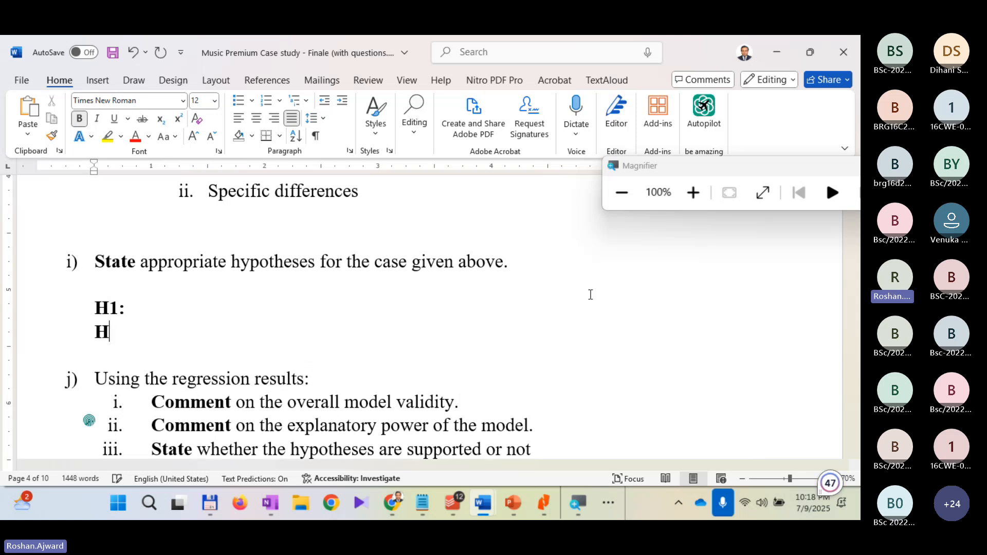
type("2:")
key("Return")
type("H")
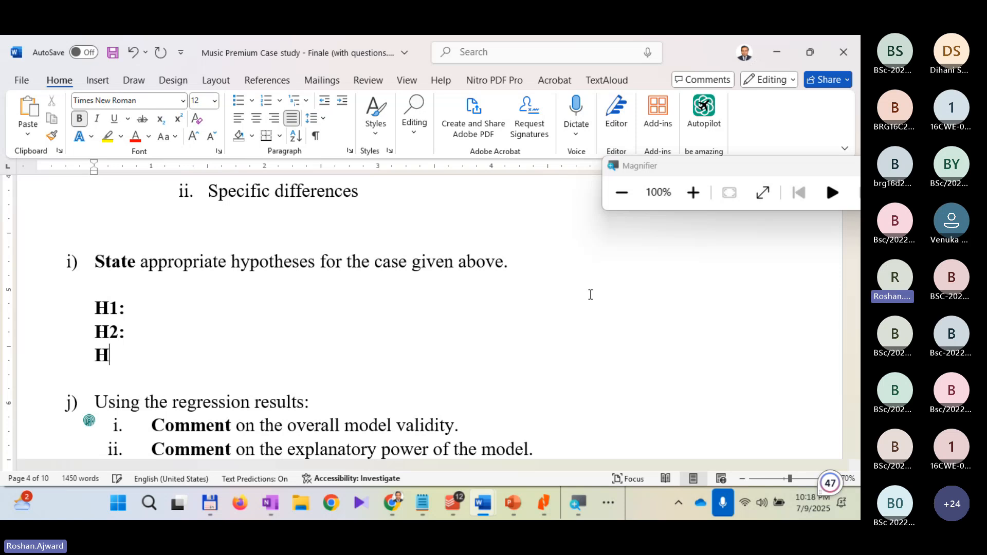
type("3:")
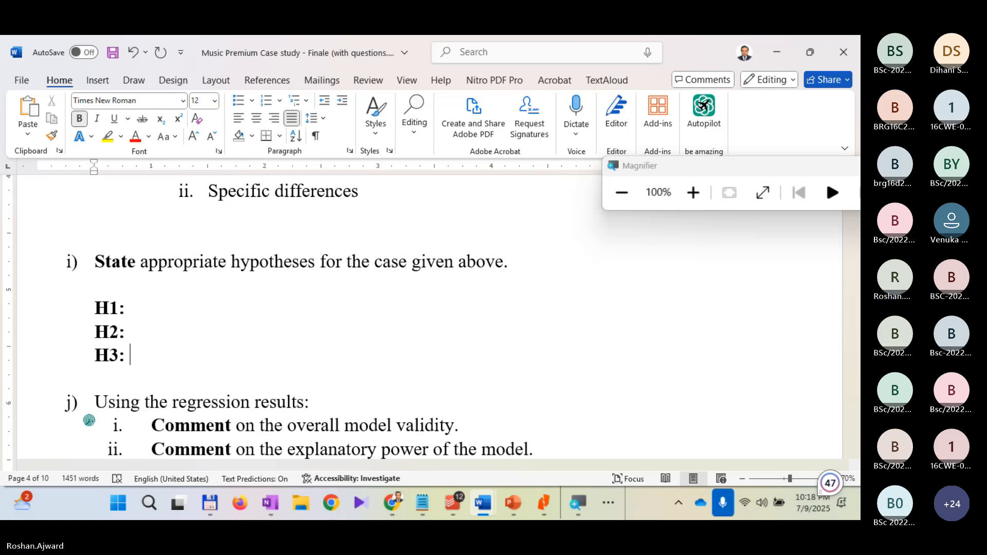
Step: Write hypothesis H1 as "Opinion leadership has a significant impact on the purchase intention of the music premium app."
left_click(125, 308)
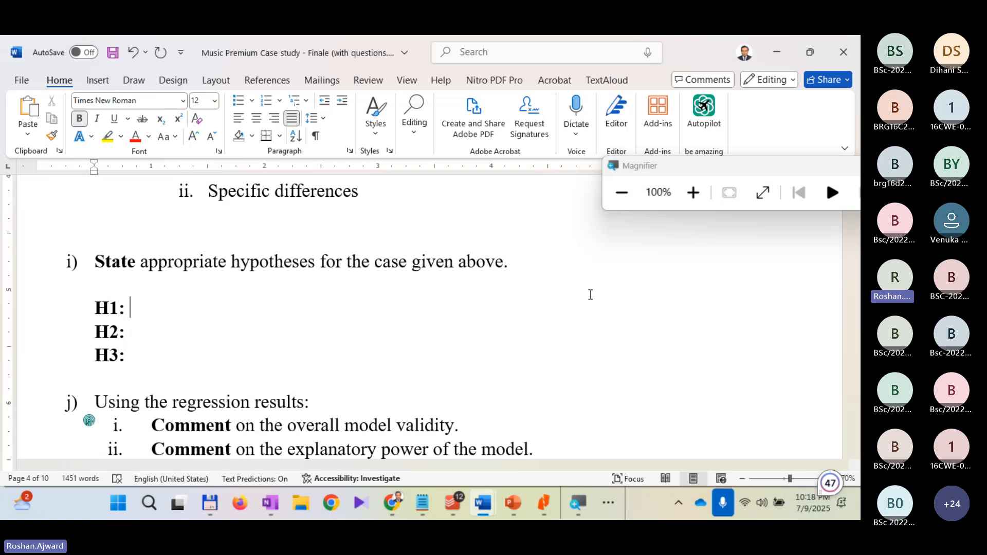
type("Opinion e")
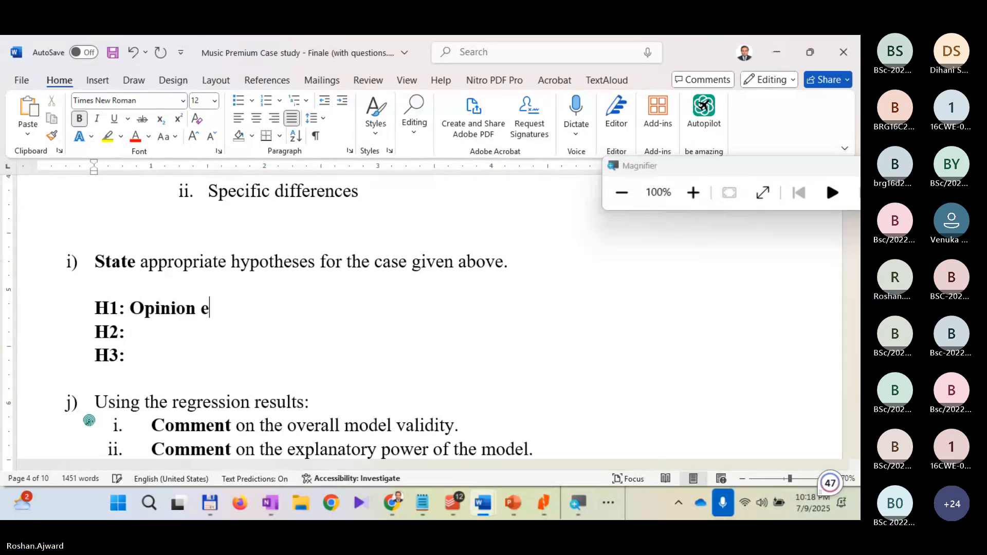
key("BackSpace")
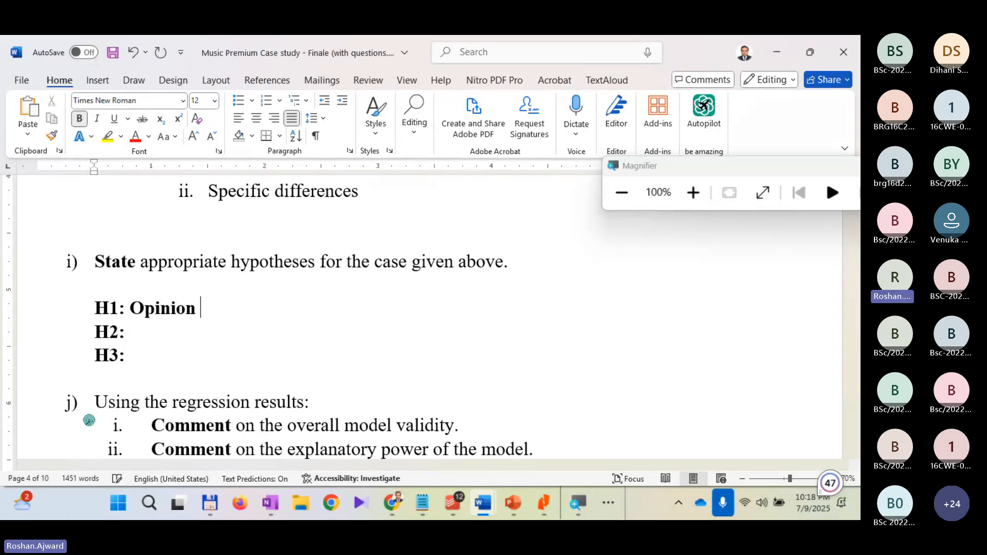
type("leas")
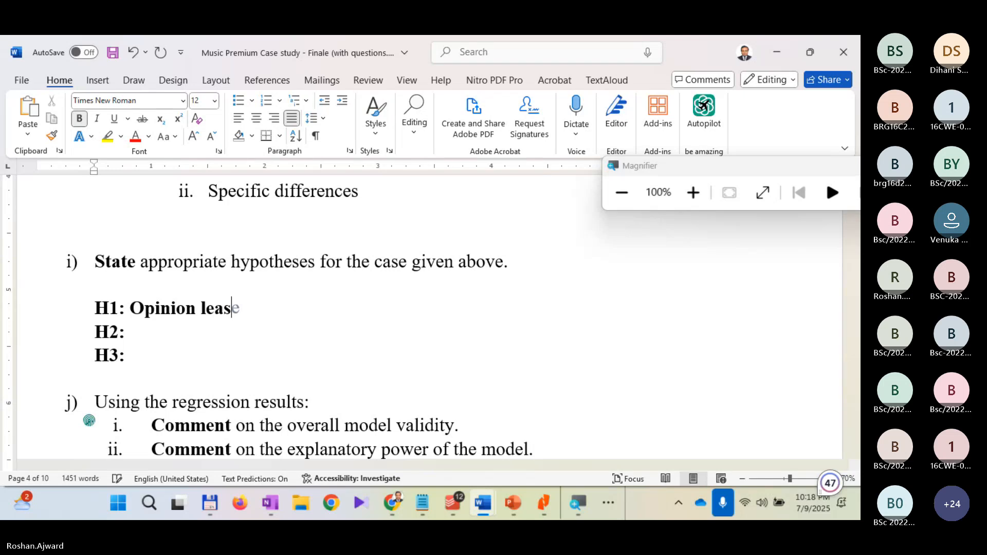
key("BackSpace")
type("dershi")
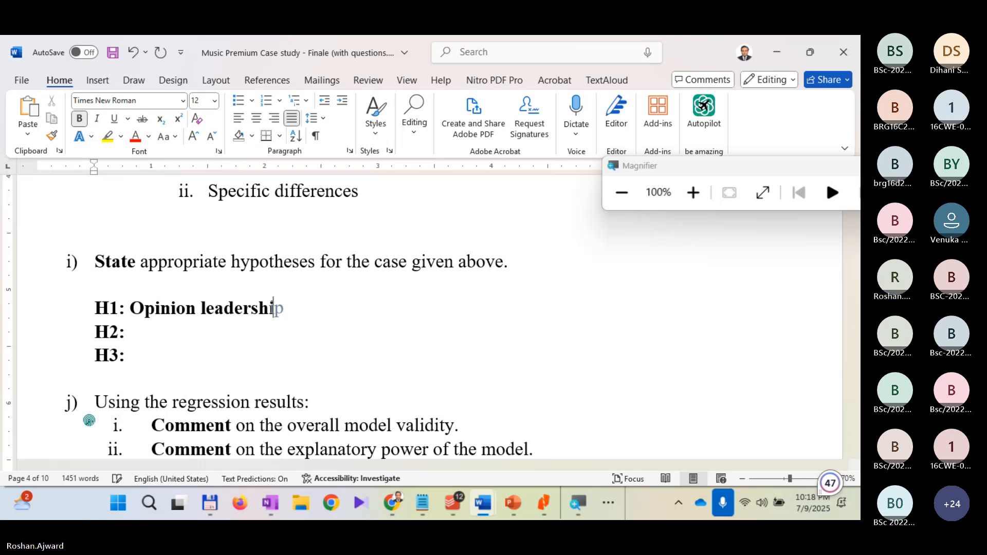
type("p has a significant impact on the ")
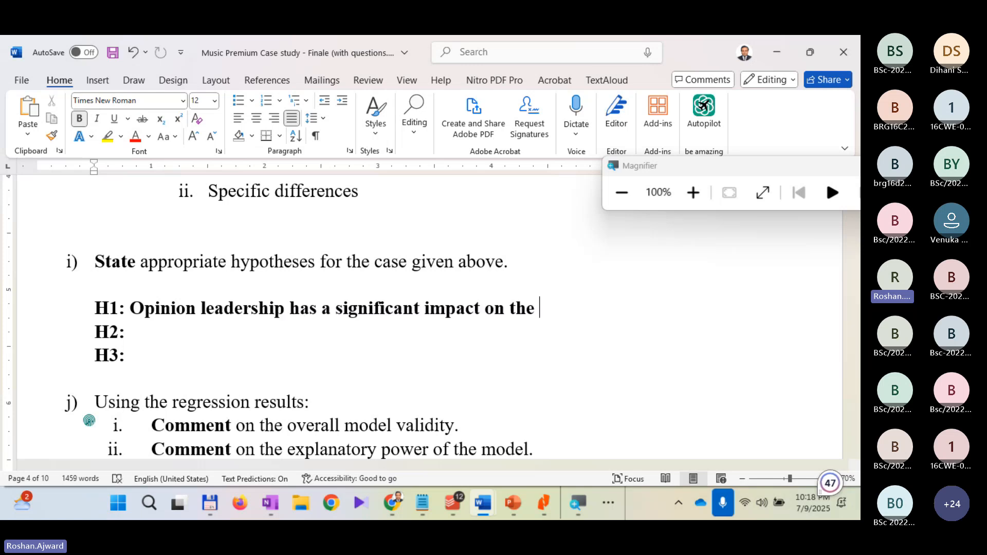
type("purchase ")
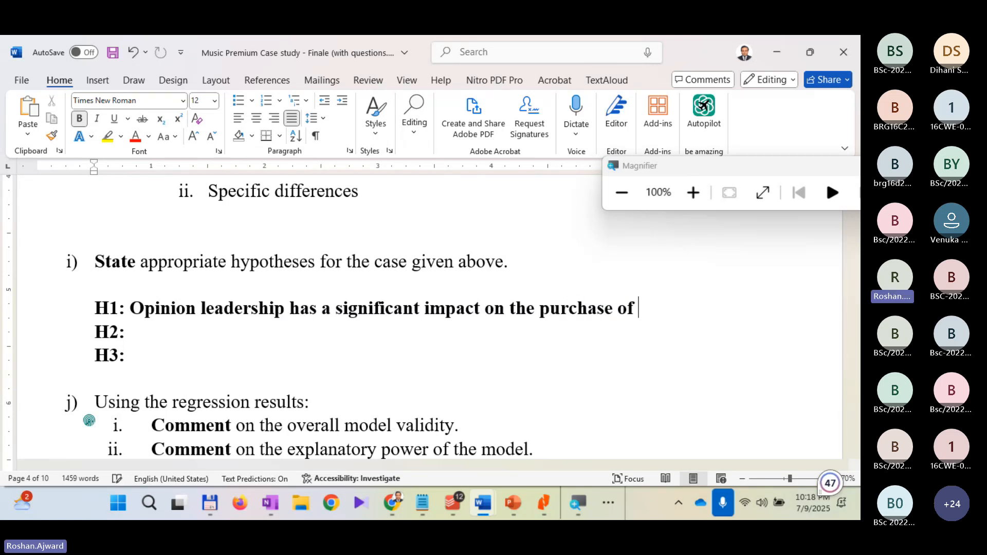
type("intention")
type("of th")
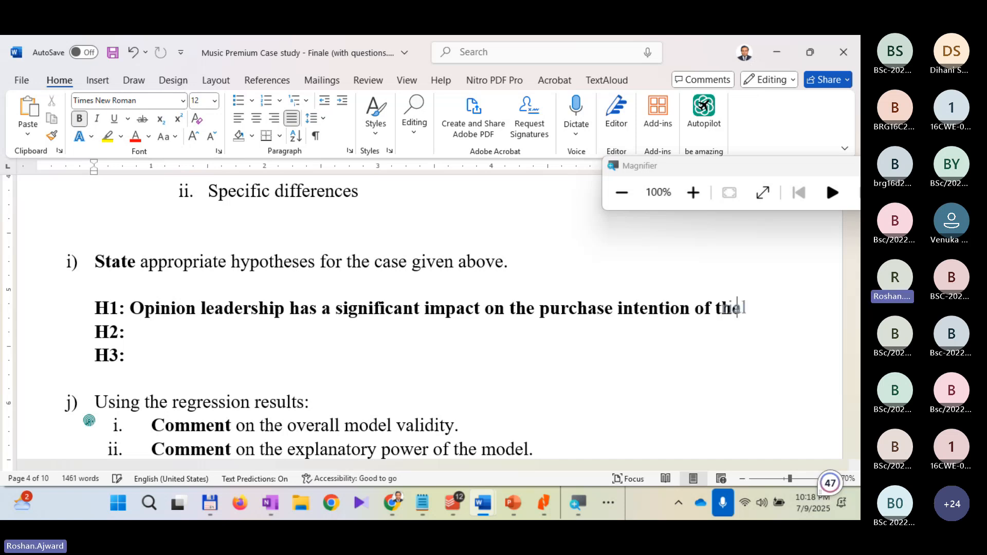
type("e music ")
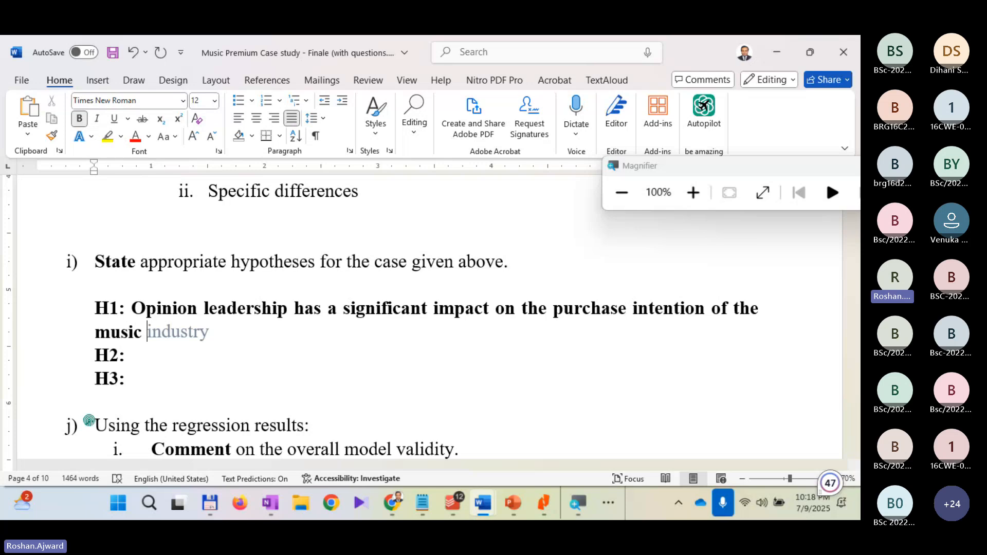
type("pre")
key("Tab")
type("aoo==")
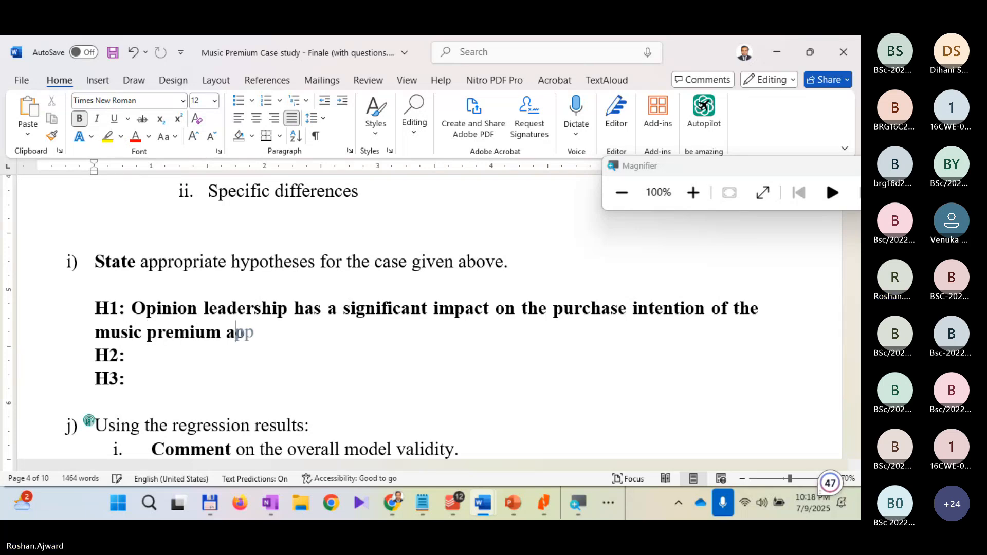
key("BackSpace")
key("BackSpace")
key("BackSpace")
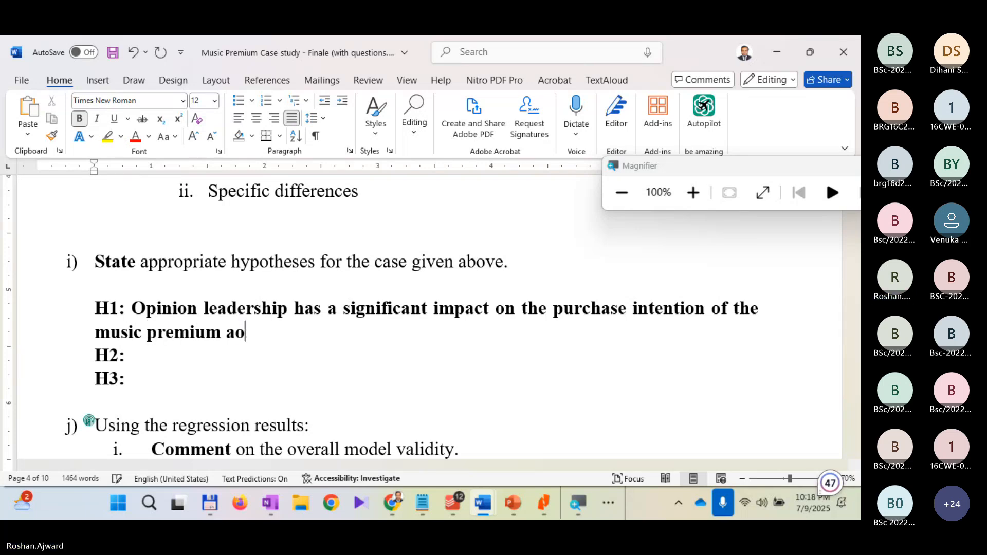
key("BackSpace")
type("pp.")
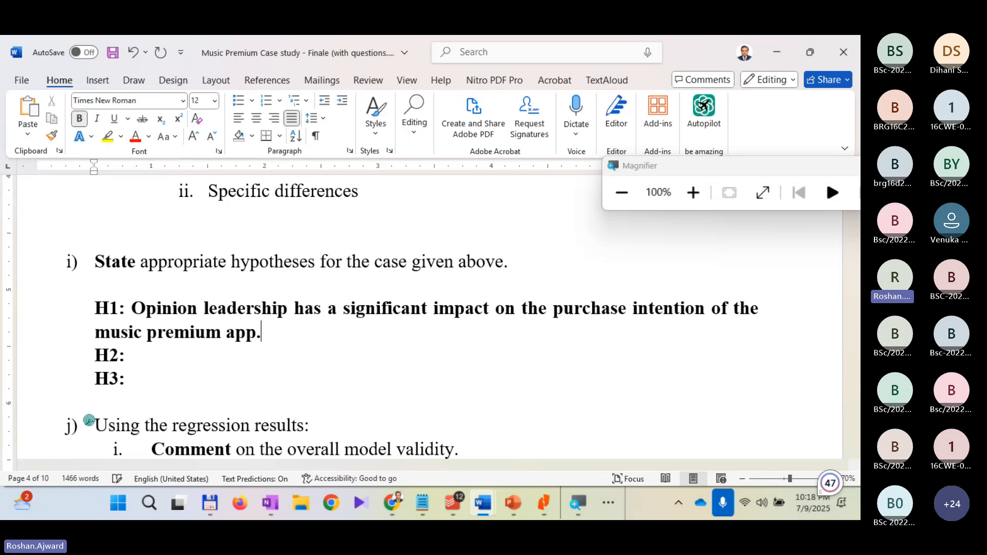
Step: Remove the bold formatting from the H1 statement, keeping its "H1:" label bold
left_click_drag(324, 340, 159, 308)
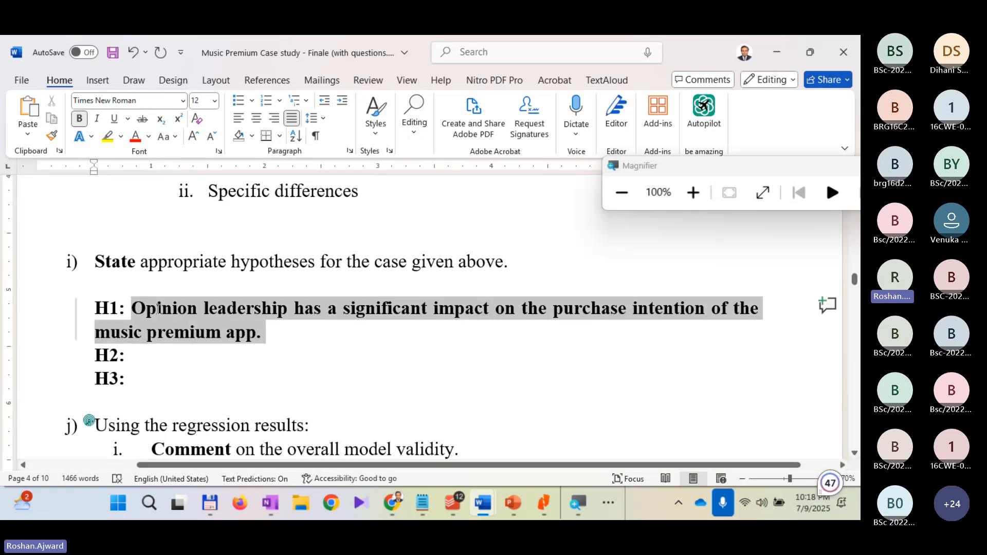
key("ctrl+b")
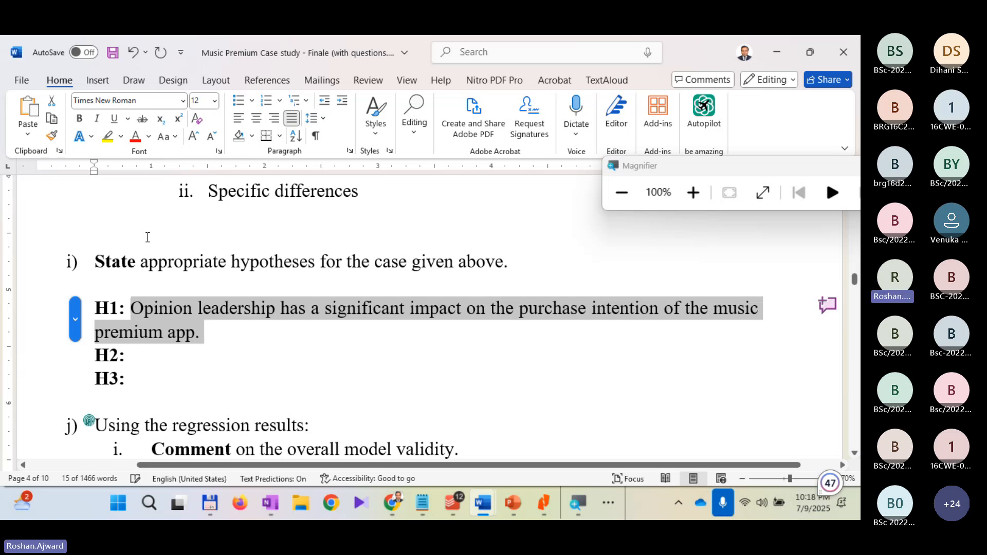
left_click(447, 264)
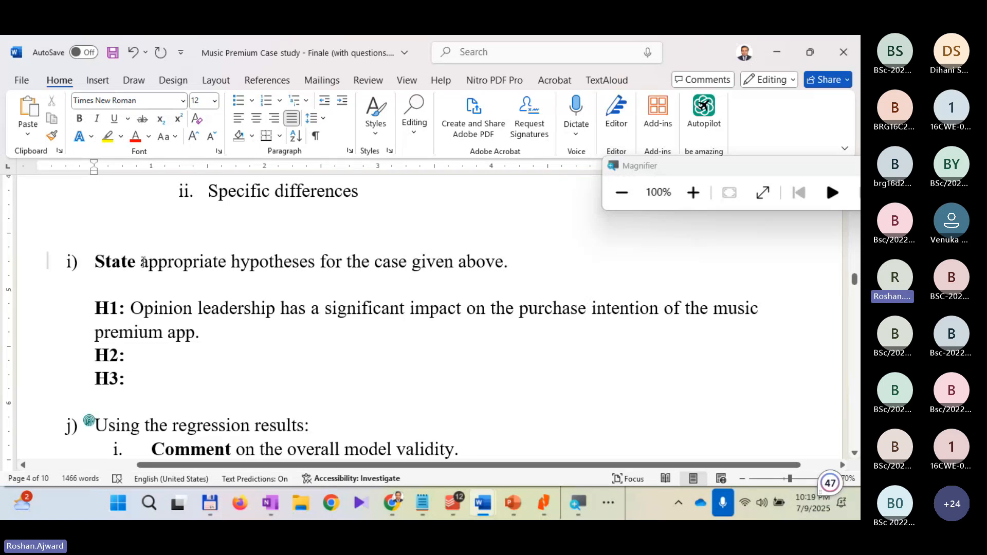
Step: Extend question i) so it reads "State appropriate hypotheses for the regression analysis for the case given above."
left_click(315, 262)
key("Right")
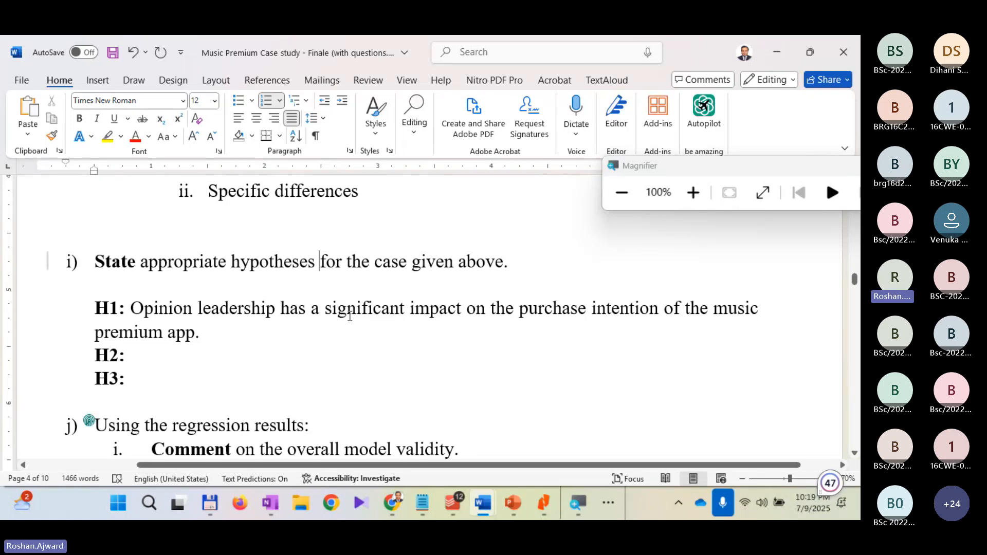
key("Right")
key("Right")
key("Right")
type("the regre")
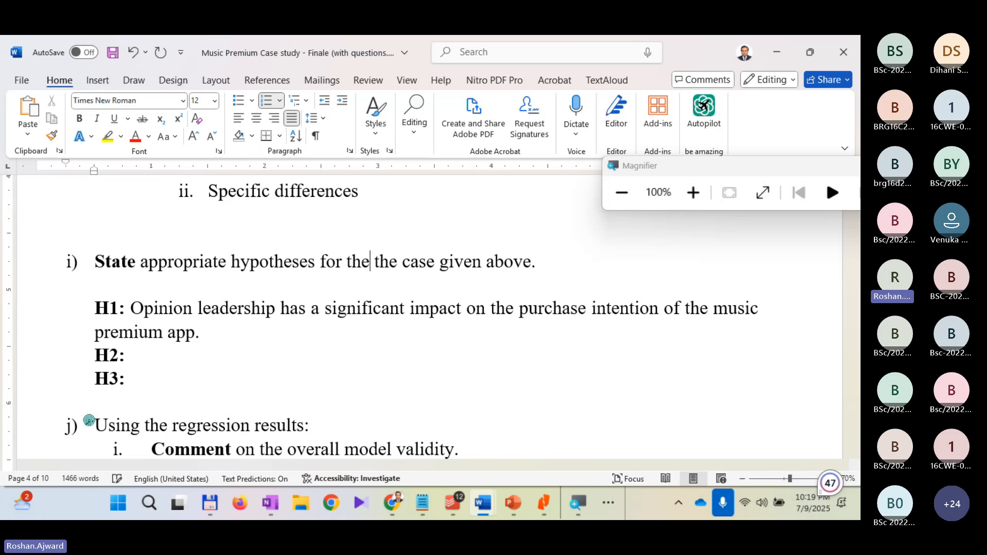
type("ss")
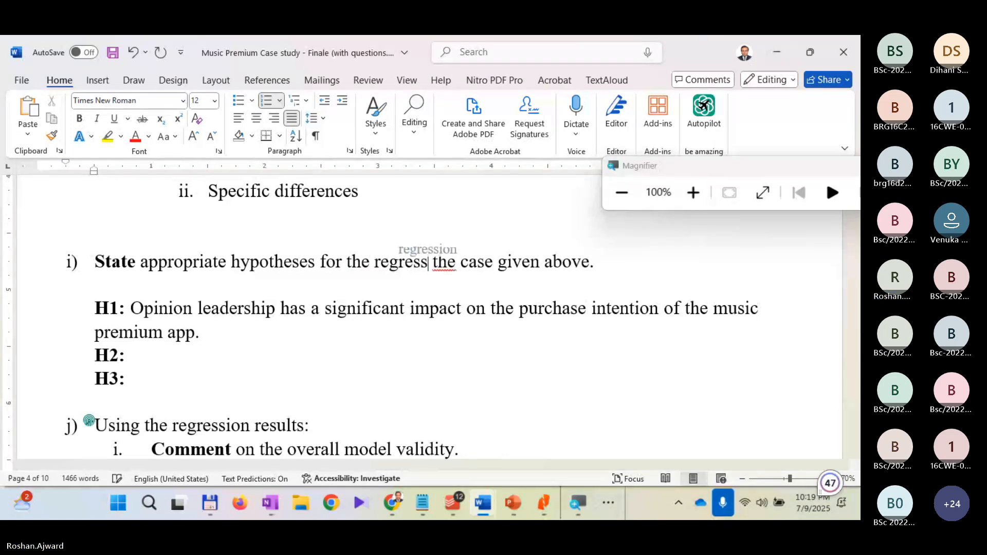
key("Tab")
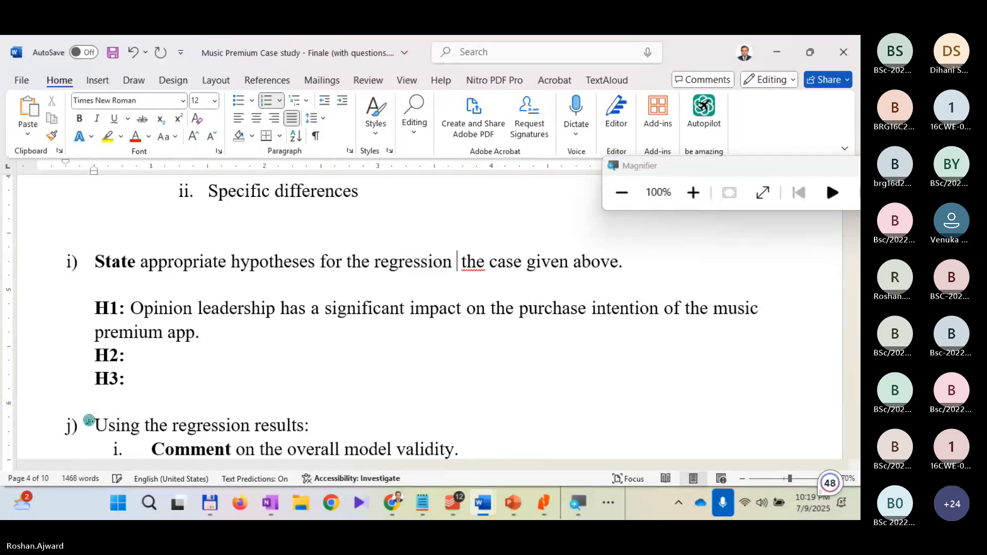
type("aba")
key("BackSpace")
key("BackSpace")
key("BackSpace")
type("analysis")
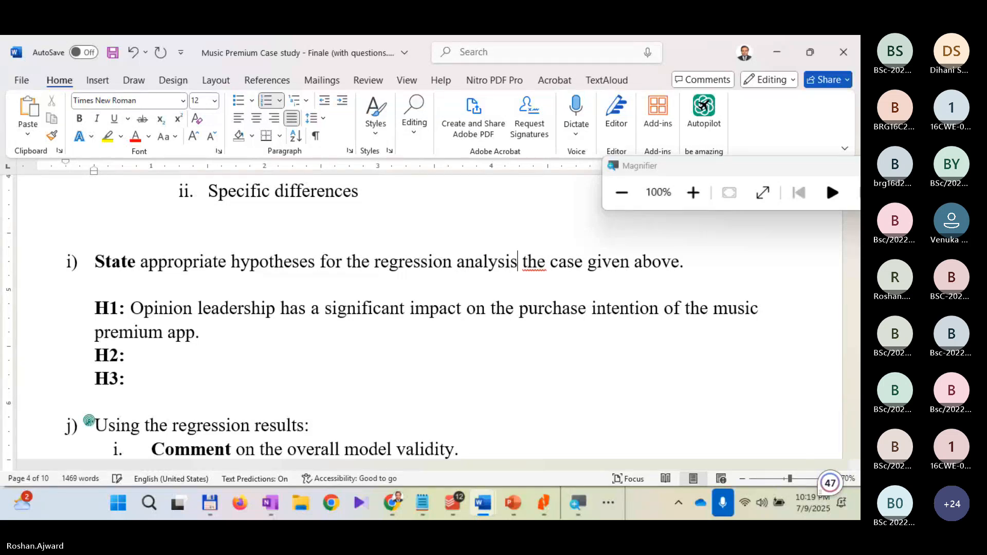
key("BackSpace")
key("BackSpace")
type("s")
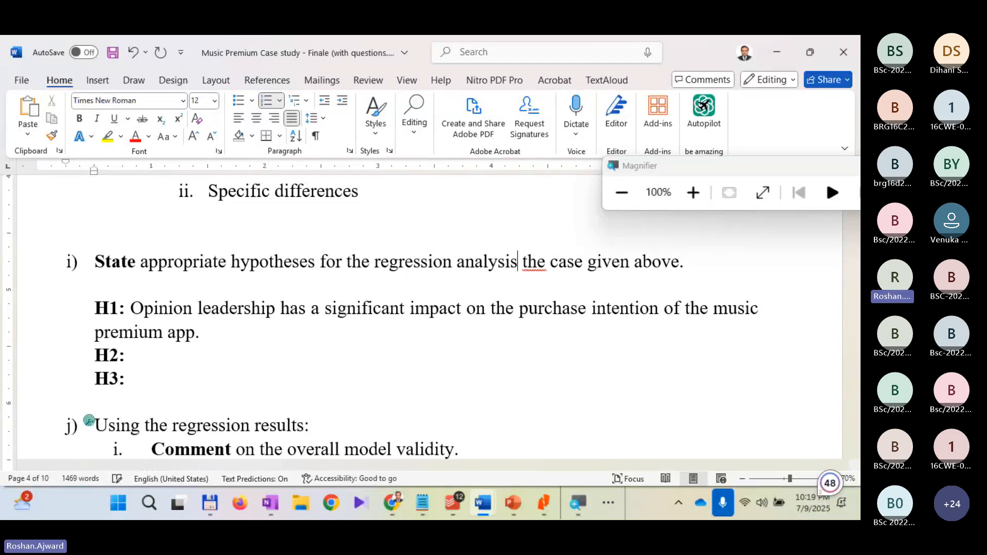
key("Right")
key("Right")
key("Left")
type("for")
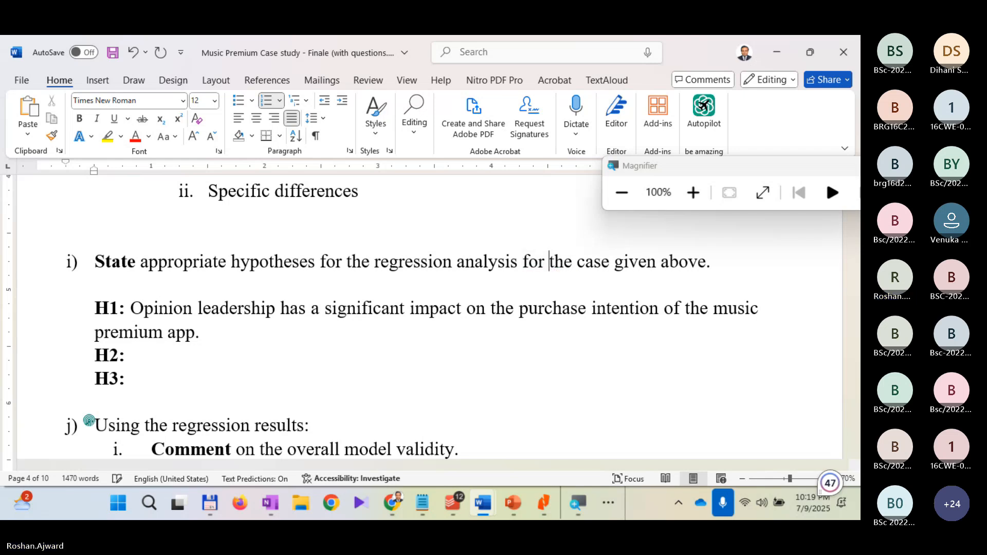
Step: Append "(4th Objective)" to the end of question i), correcting the spelling of "Objective"
key("Right")
key("Right")
key("Right")
key("Right")
key("Right")
key("Right")
key("Right")
key("Right")
key("Right")
key("Right")
key("Right")
key("Right")
key("Right")
key("Right")
key("Right")
key("Right")
key("Right")
key("Right")
key("Right")
key("Right")
key("Right")
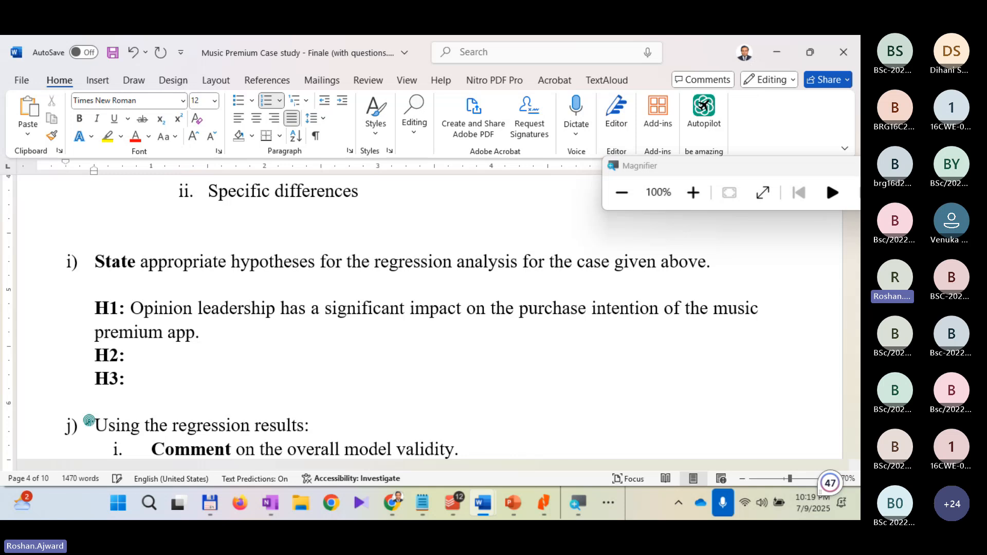
type("(4th O")
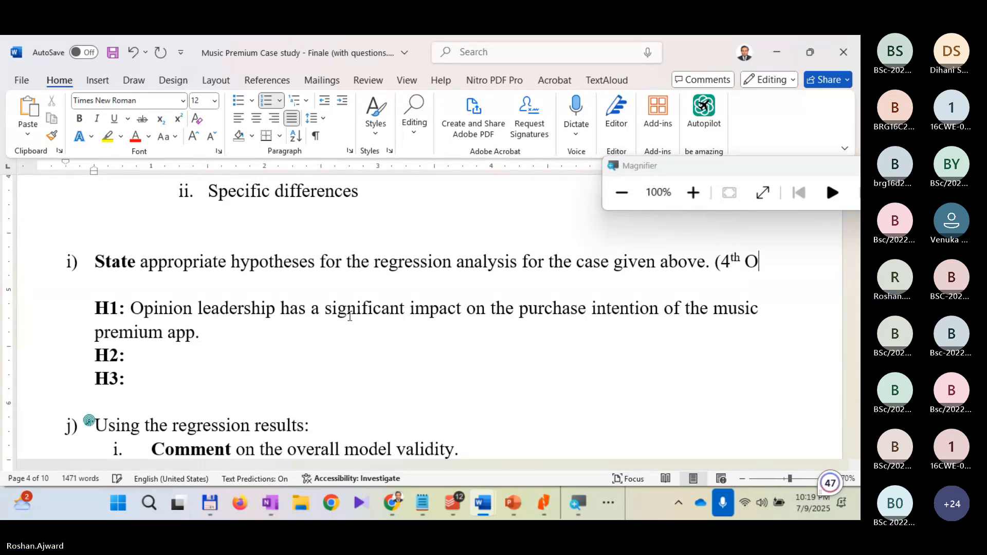
type("bjeci")
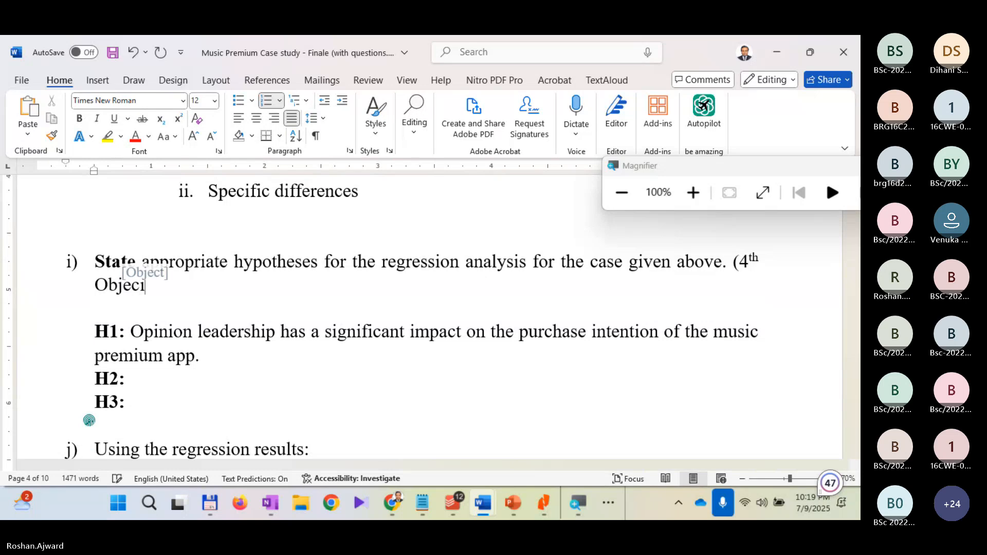
key("BackSpace")
type("tive")
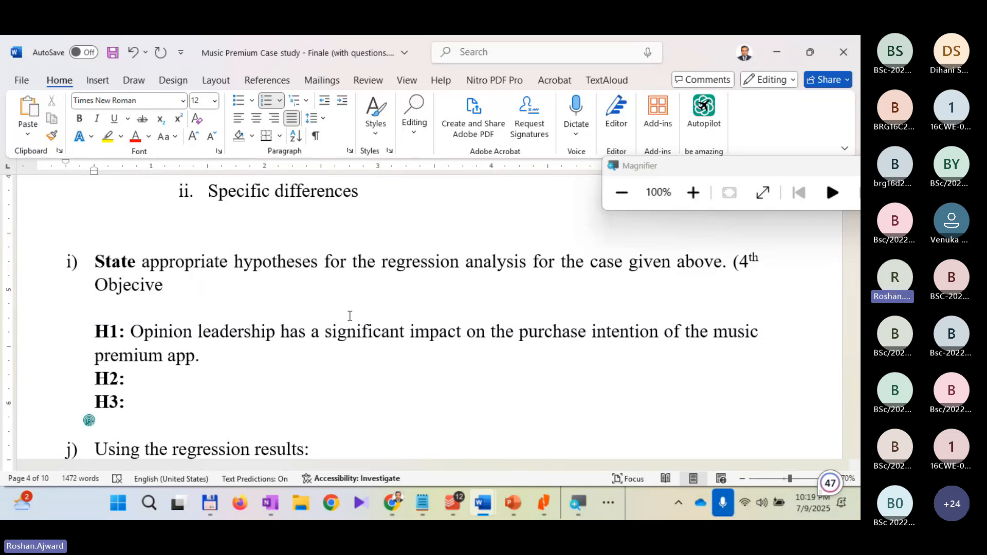
type(")")
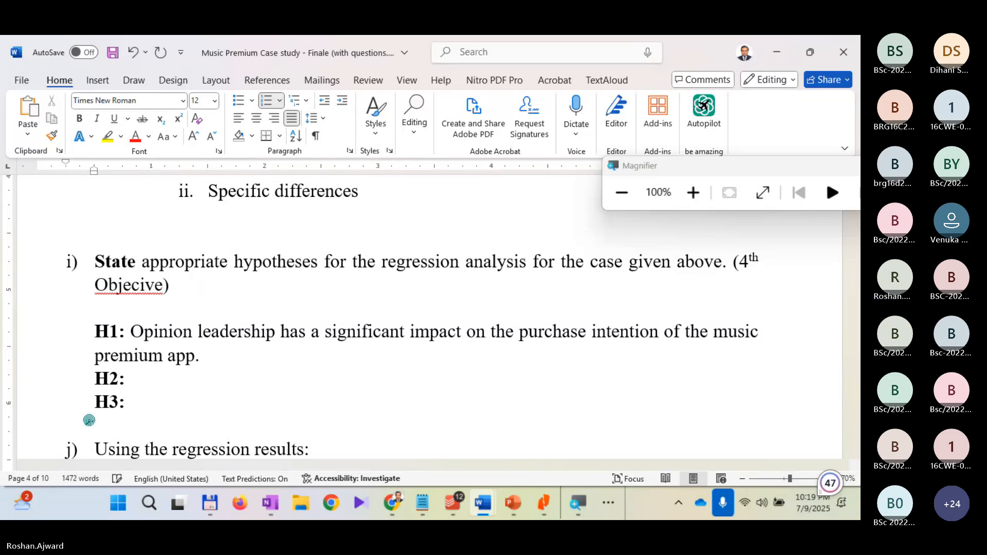
double_click(154, 286)
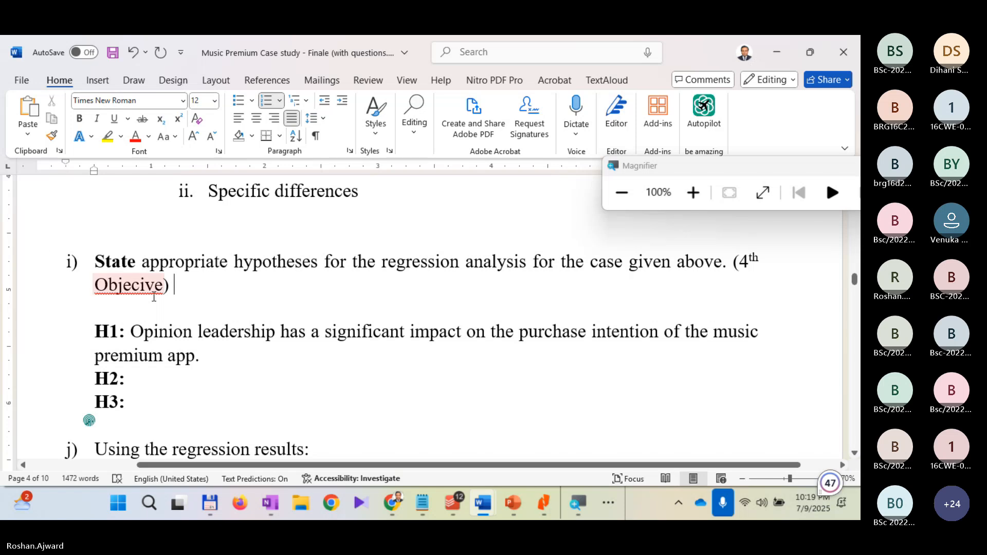
right_click(154, 286)
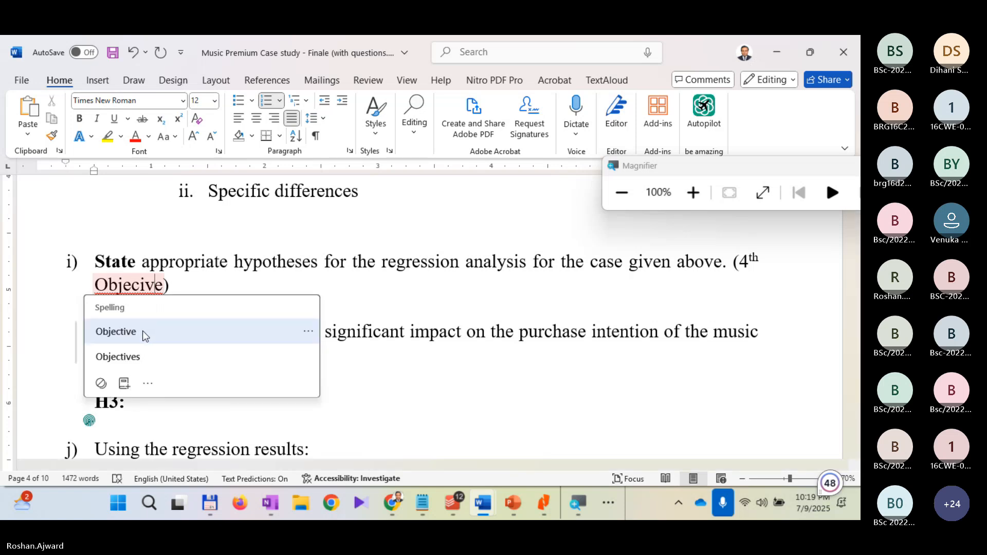
left_click(143, 331)
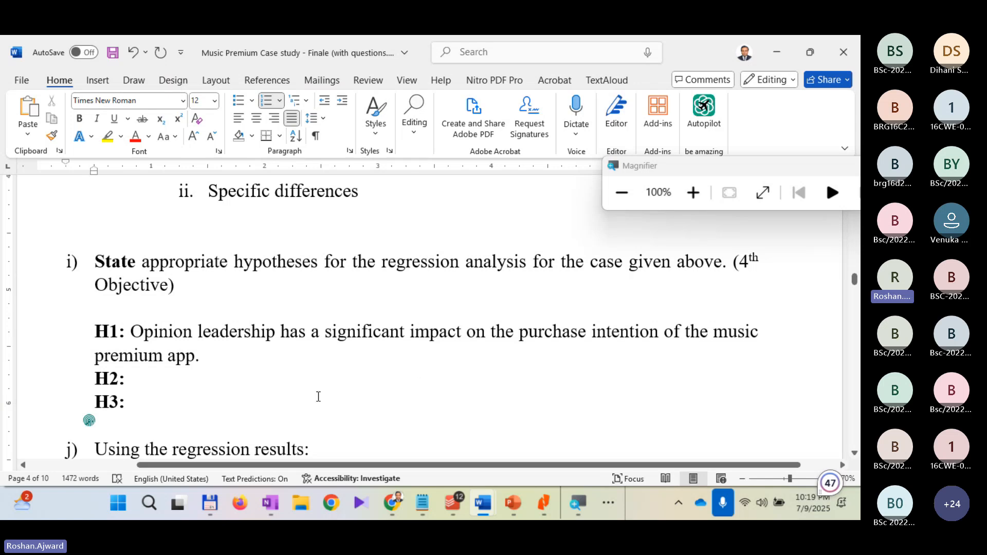
Step: Copy the H1 statement, without its label, into the empty H2 line
left_click_drag(216, 361, 131, 331)
key("ctrl+c")
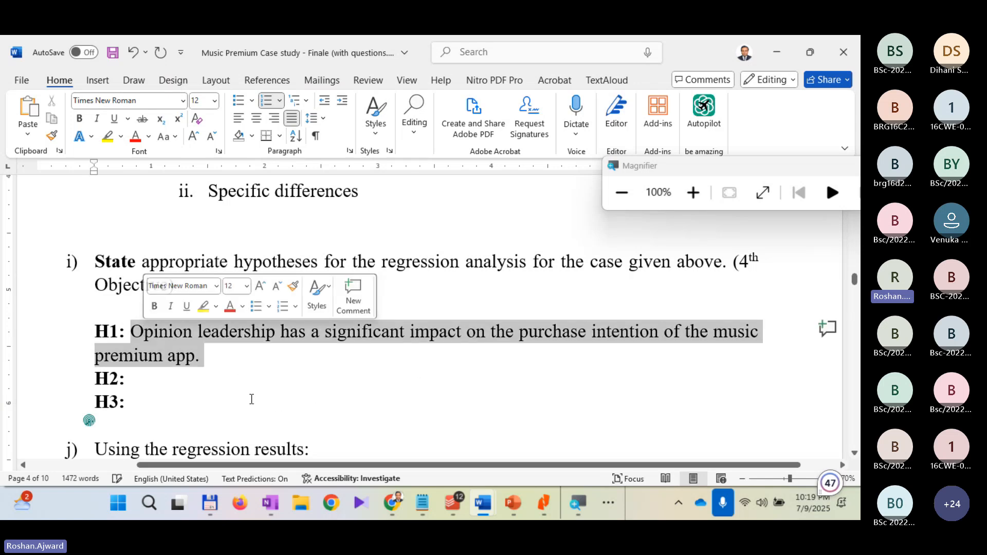
left_click(169, 384)
key("ctrl+v")
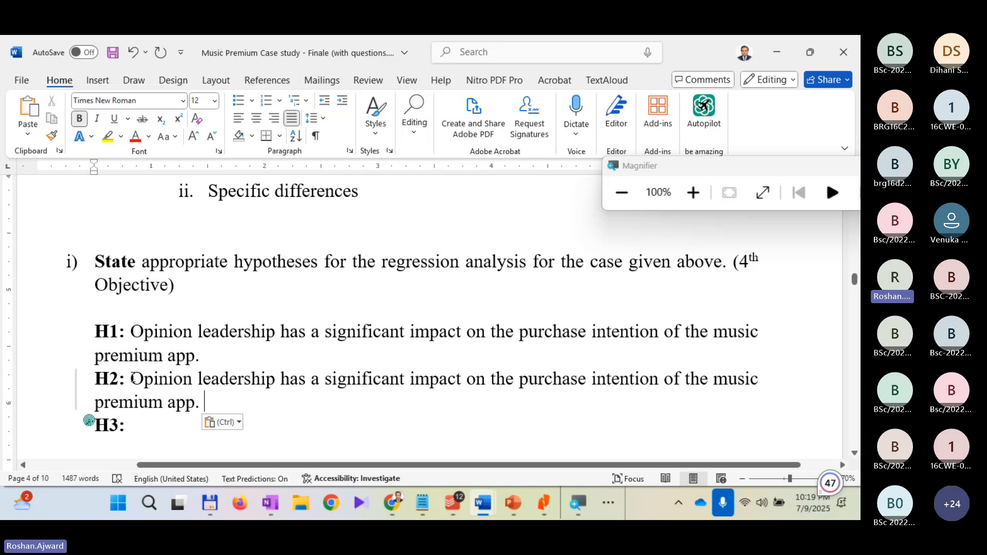
Step: Replace "Opinion leadership" with "Functional value" in the H2 statement
left_click_drag(133, 376, 260, 381)
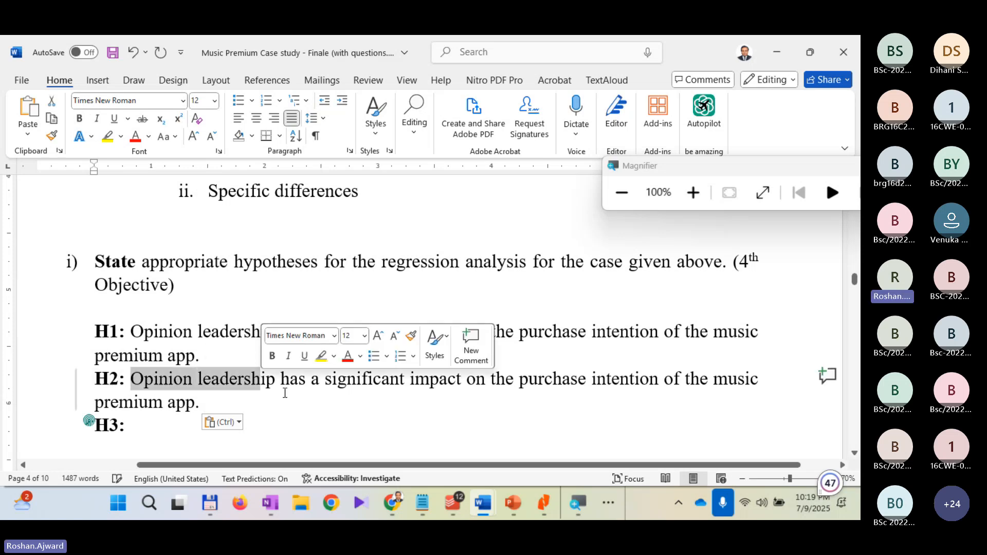
key("ctrl+shift+Down")
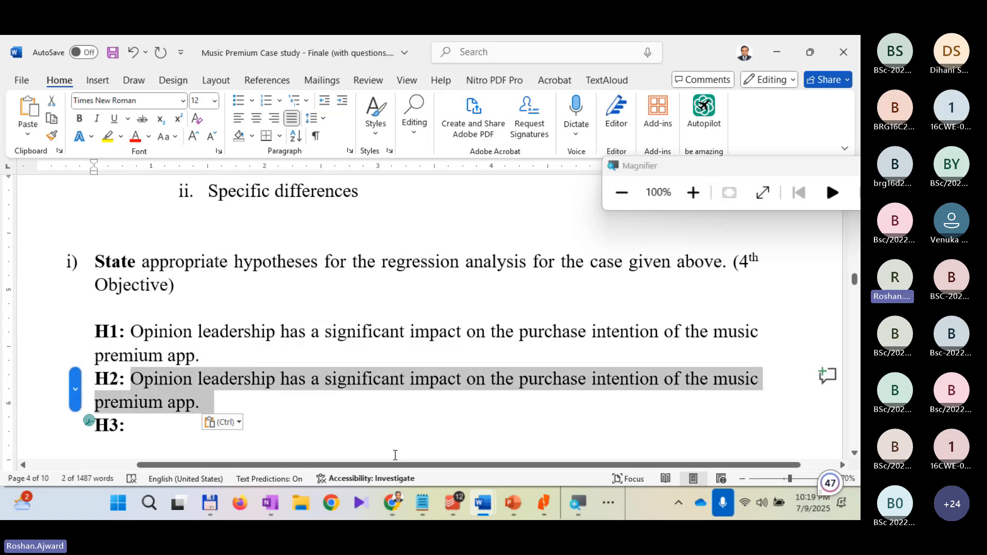
key("Up")
key("Right")
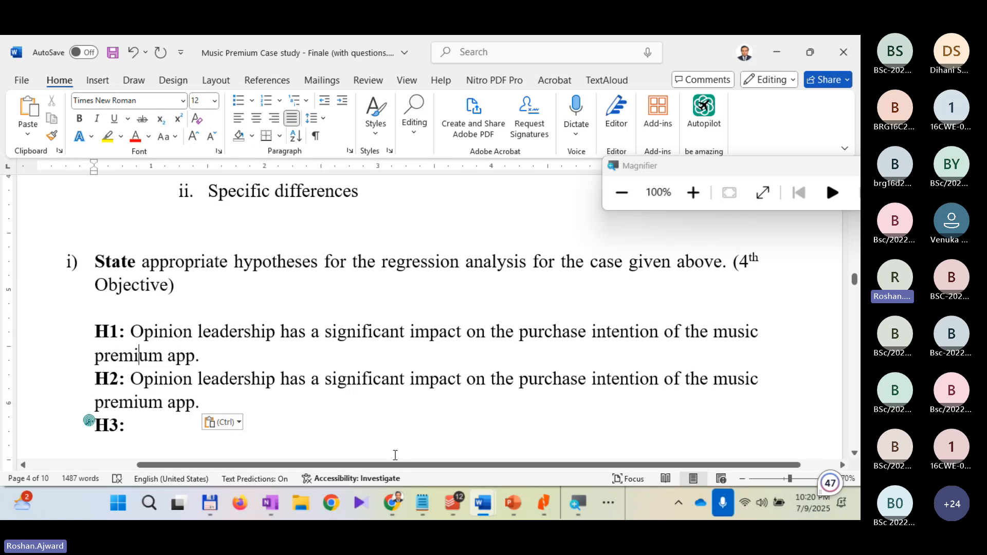
key("Down")
key("shift+Left")
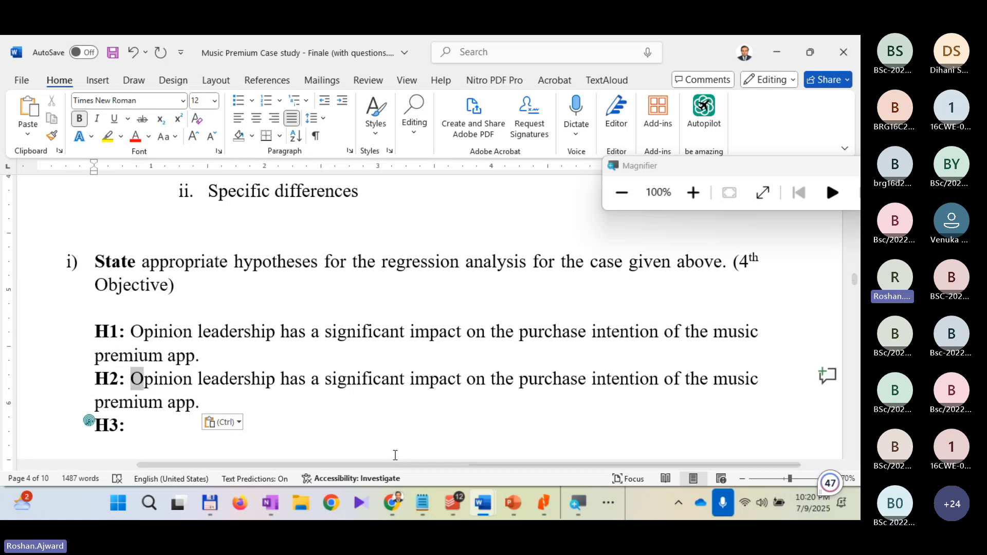
key("ctrl+shift+Right")
key("ctrl+shift+Right")
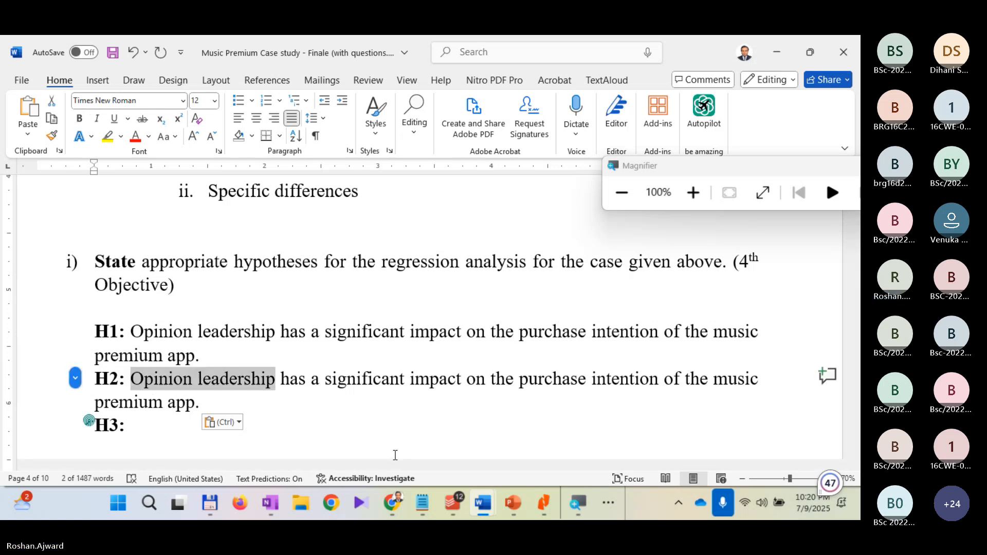
type("Funct")
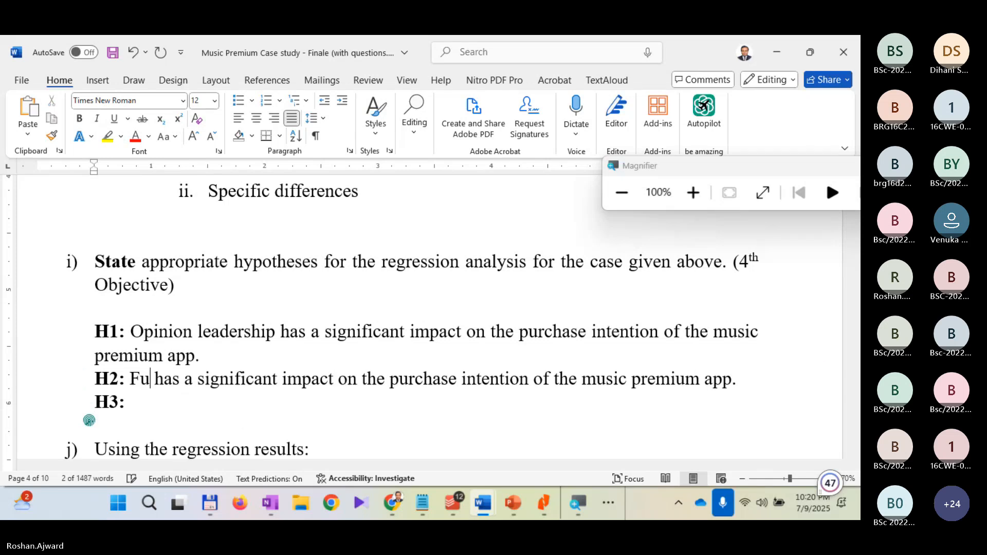
type("ional va")
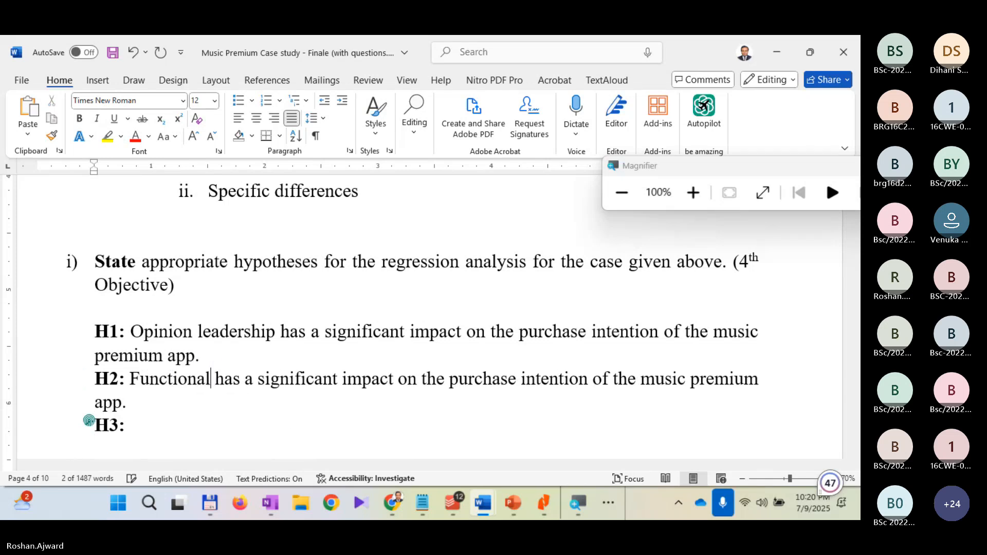
type("lue")
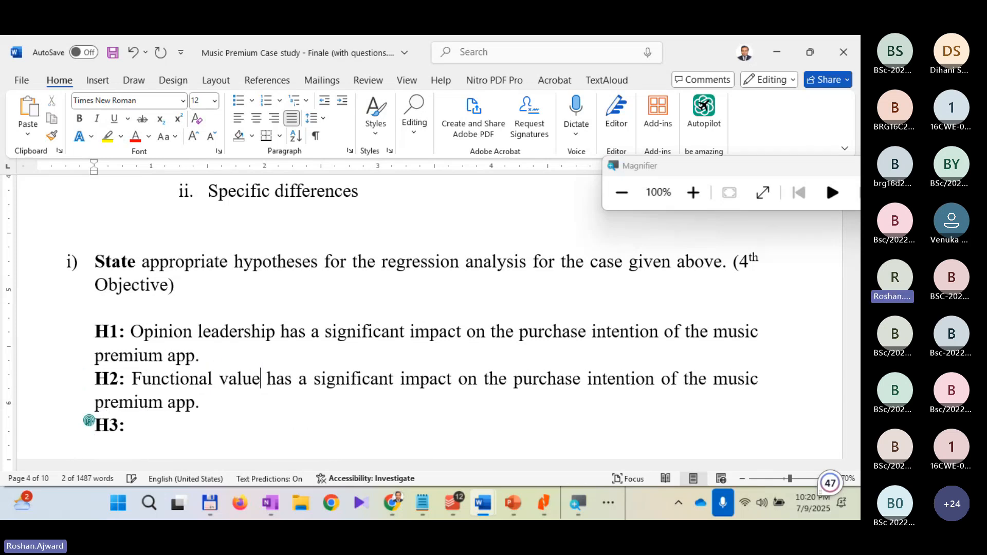
Step: Add three new bold label lines, H4, H5 and H6, below the H3 line
key("Down")
key("Down")
key("Down")
key("Down")
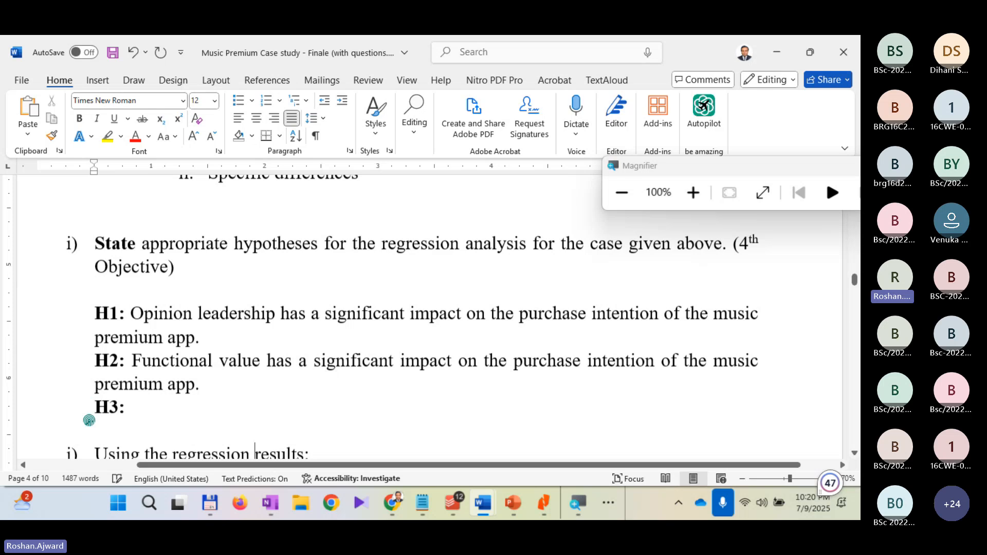
key("Up")
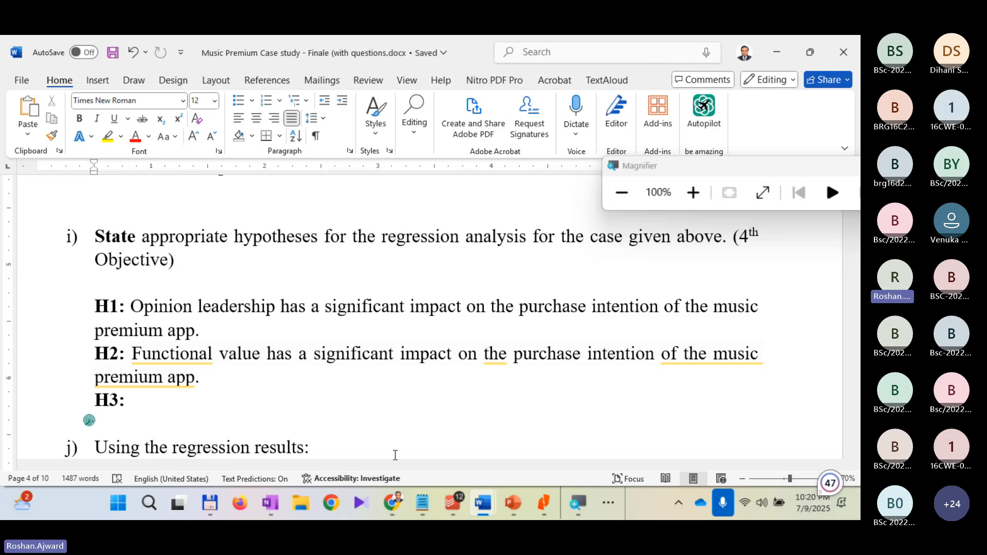
scroll(116, 311, "down", 1)
left_click(139, 347)
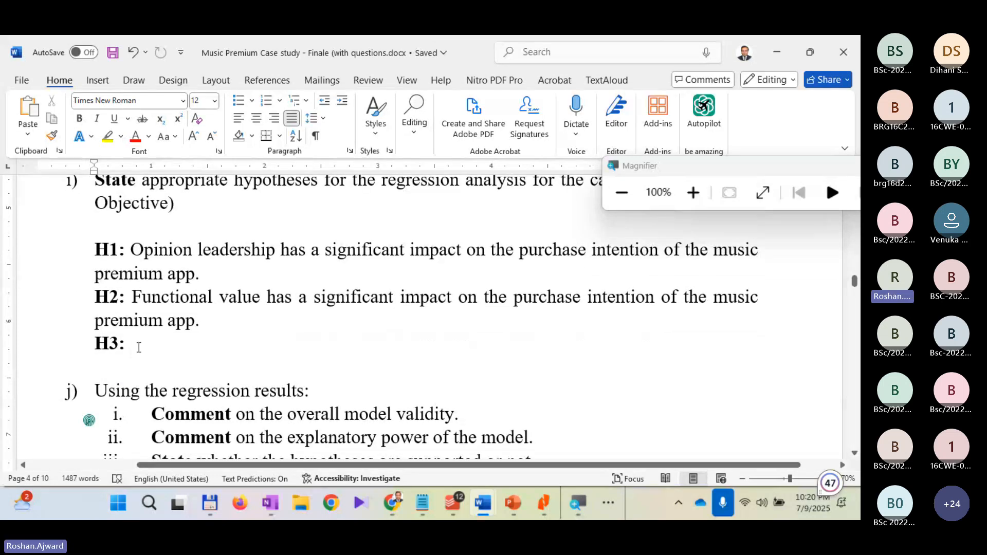
key("Return")
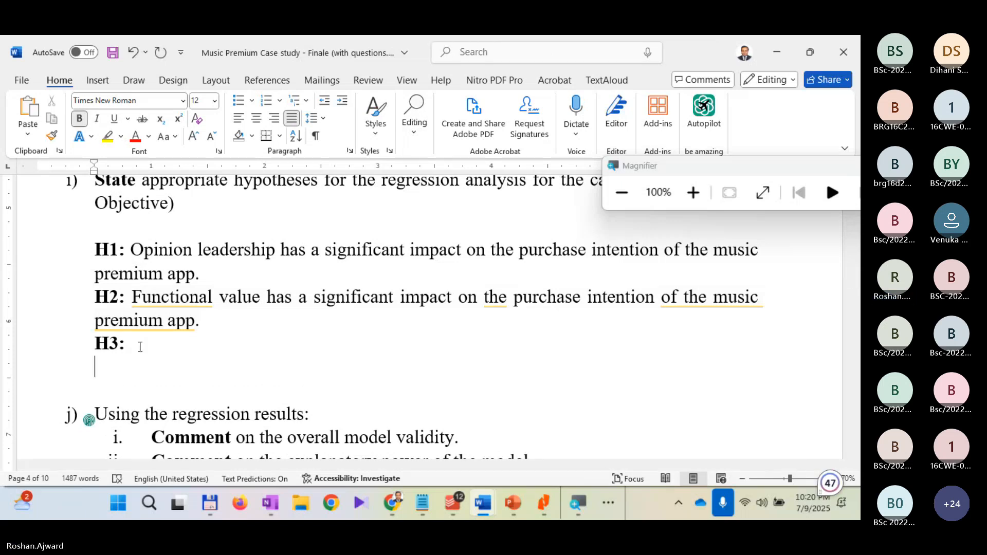
type("H4")
key("Return")
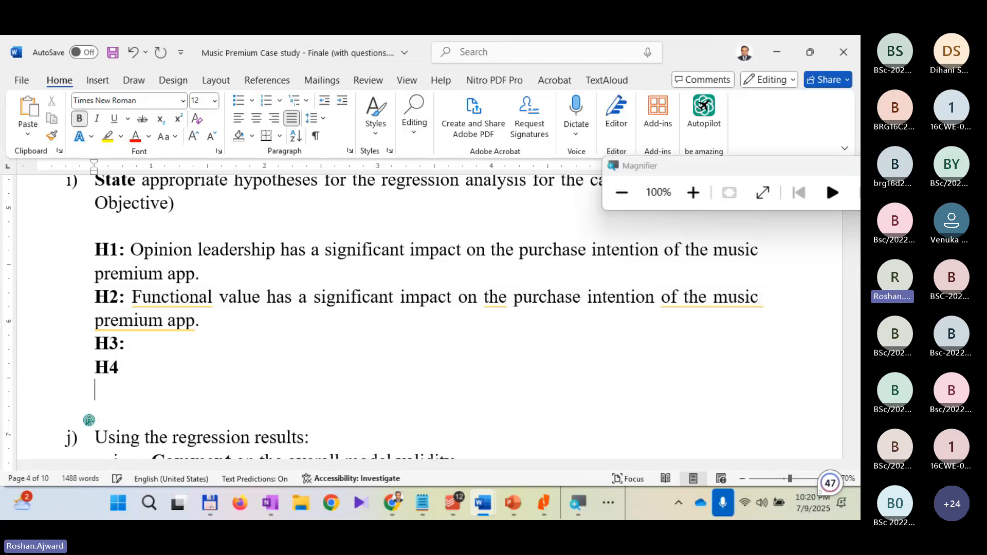
type("H5")
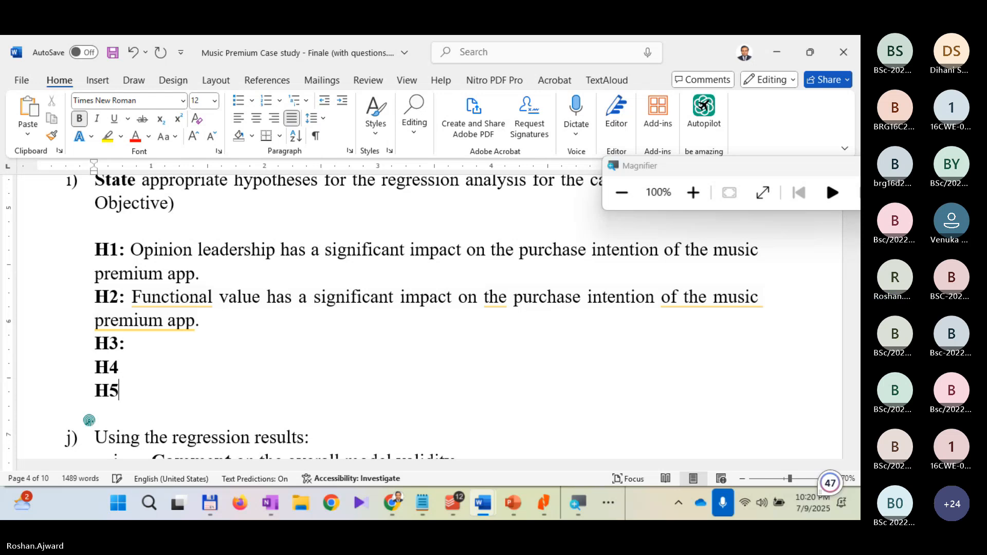
key("Return")
type("H")
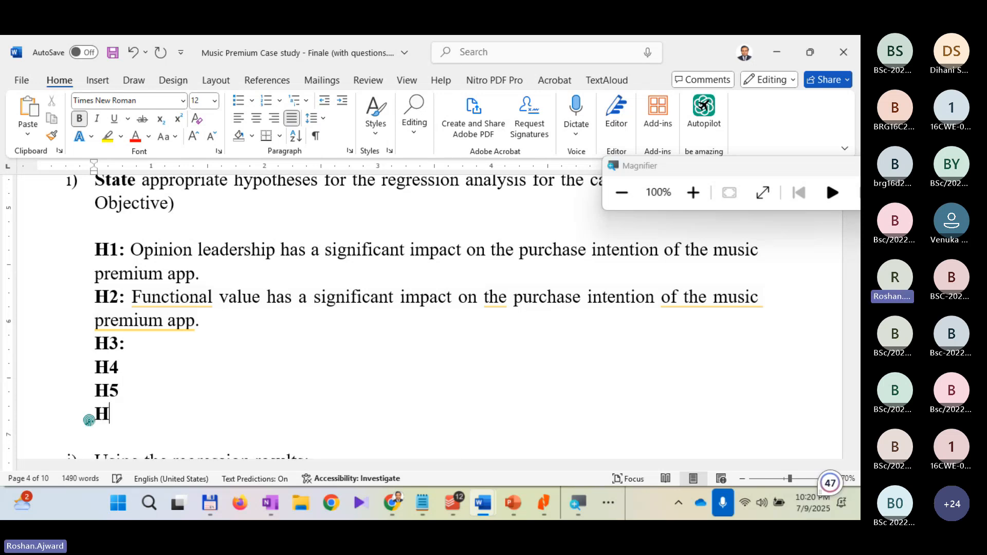
type("6")
Step: Add a colon after each of the H4, H5 and H6 labels and save the document
key("Up")
key("Up")
type(":")
key("Down")
type(":")
key("Down")
type(":")
key("ctrl+s")
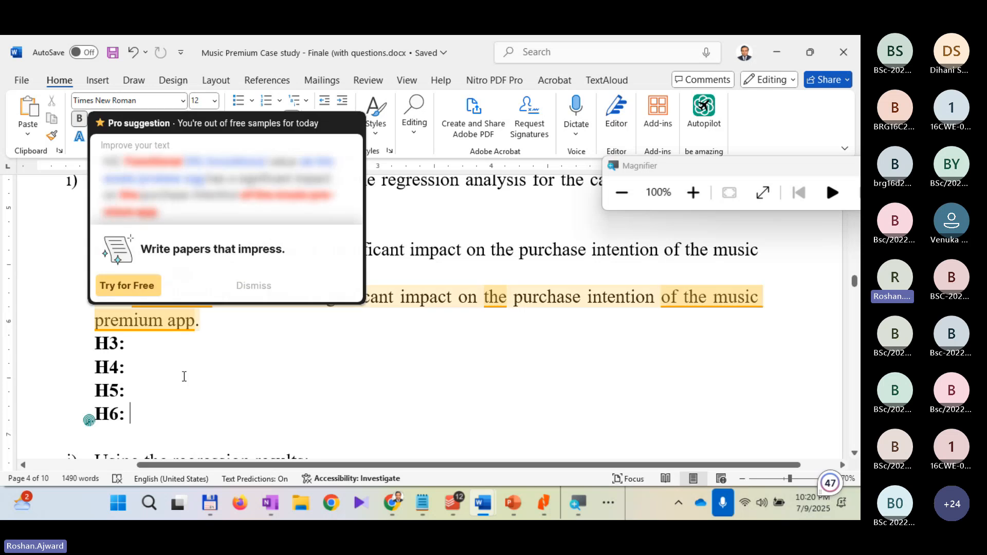
Step: Review the list of hypotheses under question i) together with the remaining questions j) and k)
left_click(215, 348)
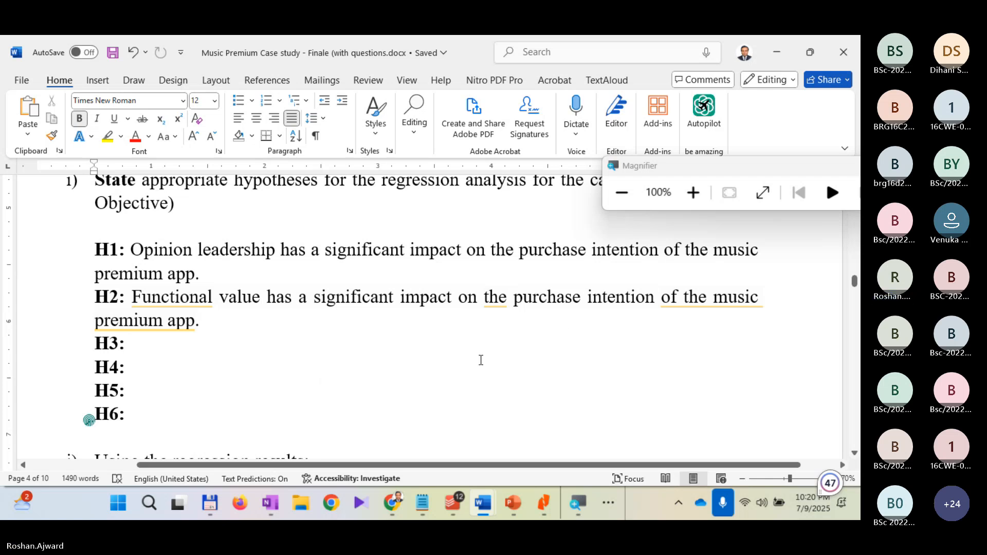
scroll(481, 360, "down", 2)
scroll(481, 360, "down", 1)
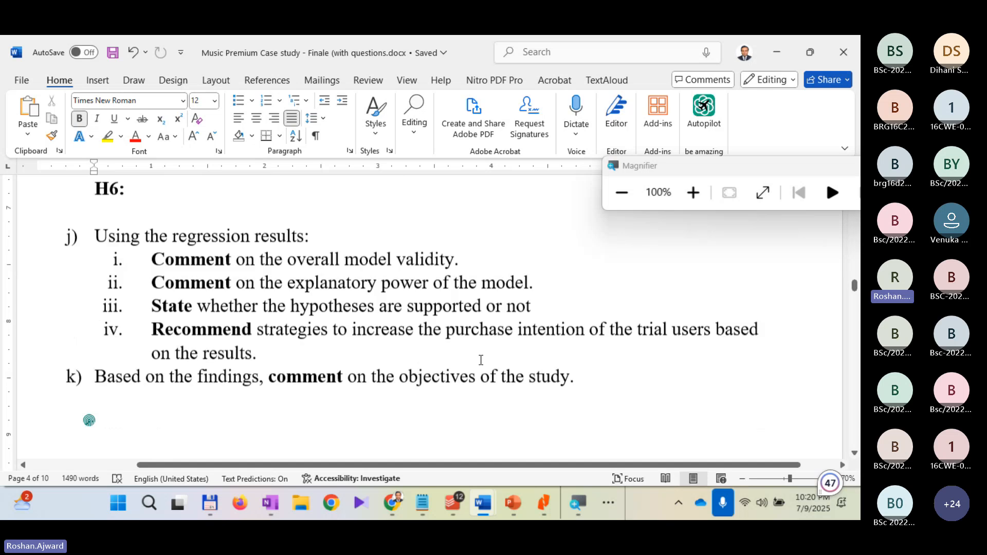
scroll(481, 358, "up", 3)
scroll(304, 276, "up", 2)
scroll(282, 314, "down", 1)
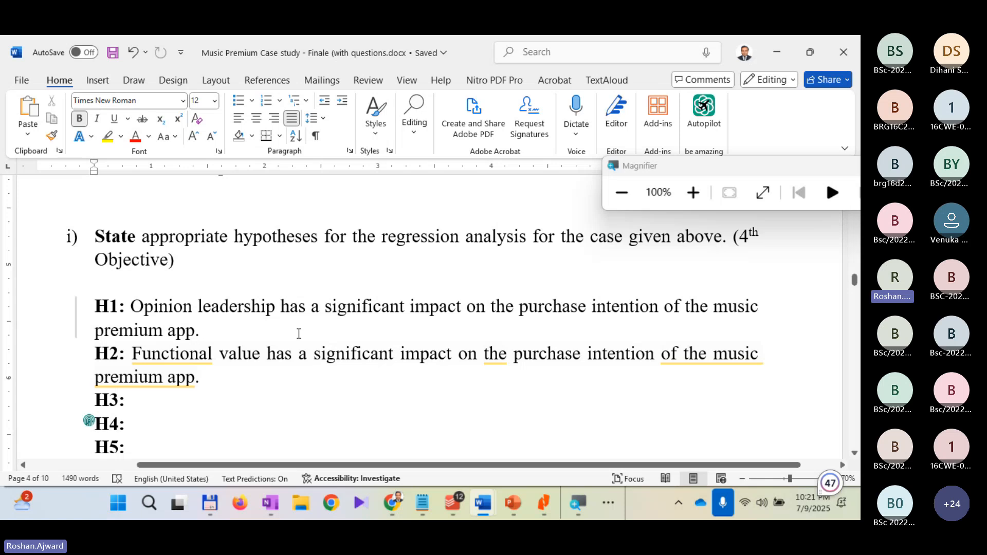
scroll(297, 327, "down", 3)
scroll(298, 331, "down", 2)
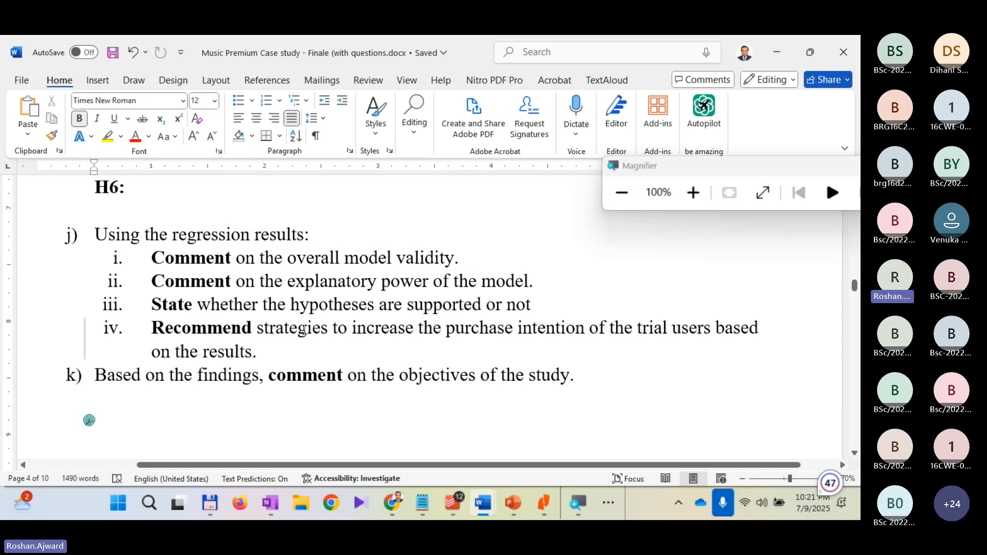
scroll(306, 327, "up", 1)
scroll(306, 327, "down", 1)
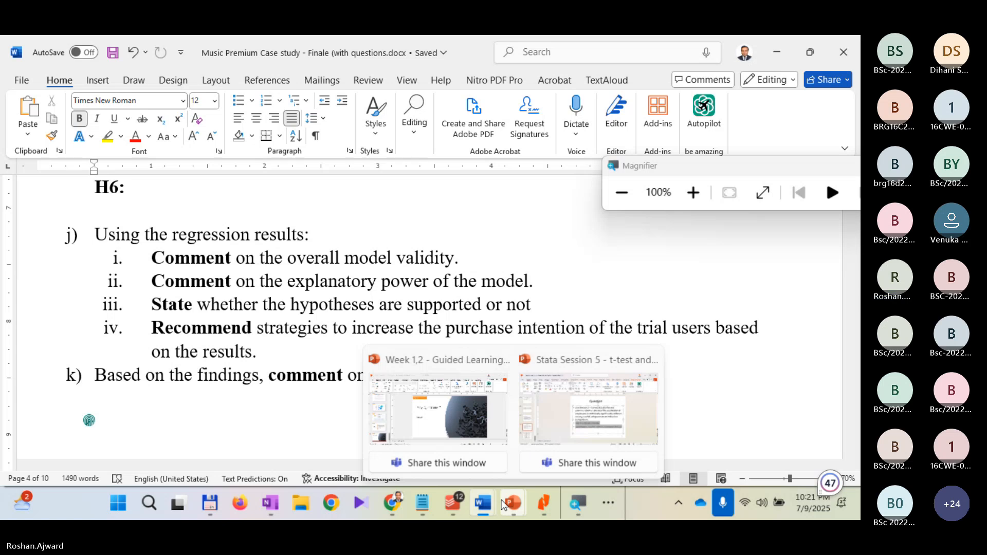
scroll(150, 227, "up", 2)
scroll(151, 228, "up", 1)
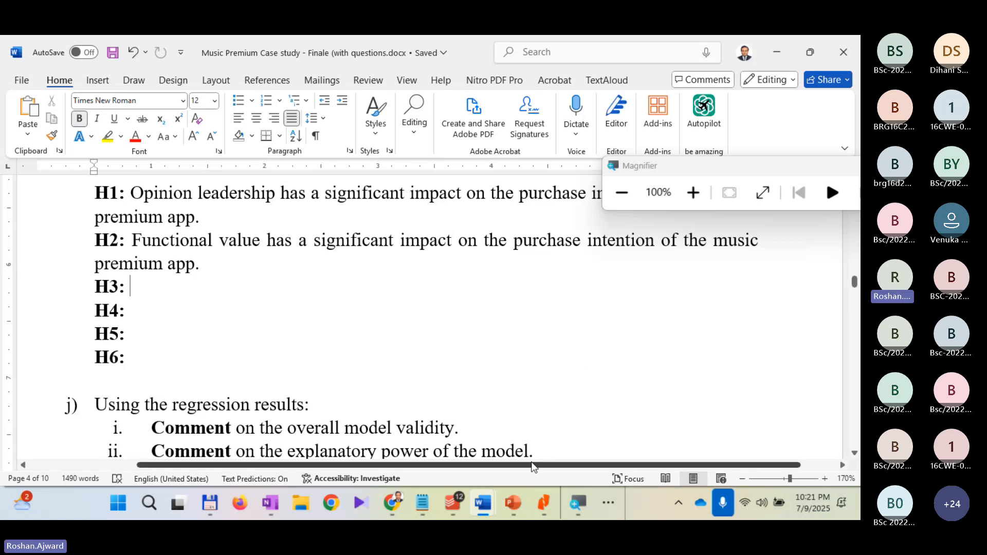
Step: Switch to Stata and examine the magnified list of construct variables from Opi_Lead to Pur_Int
left_click(607, 503)
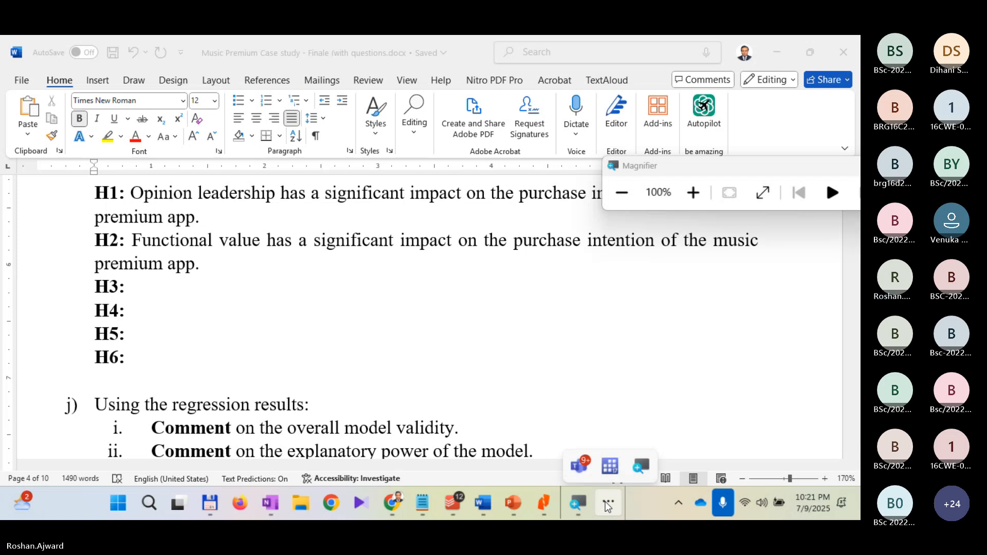
left_click(616, 466)
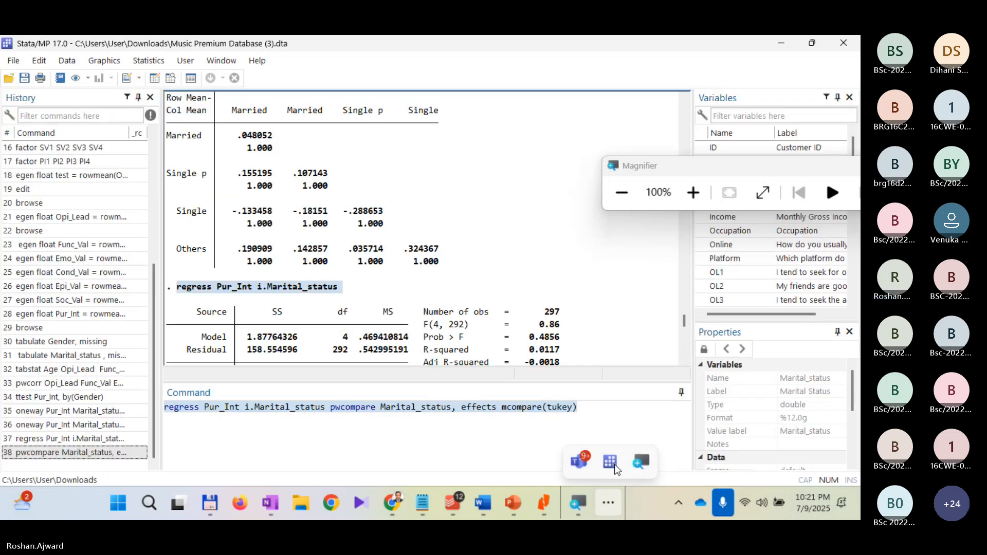
left_click_drag(720, 165, 456, 79)
scroll(739, 252, "down", 10)
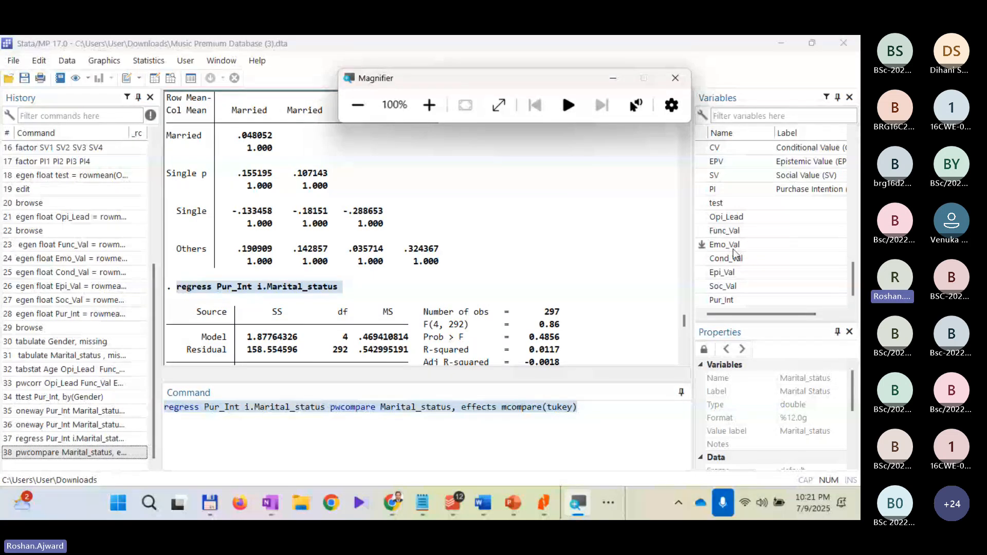
left_click(726, 218)
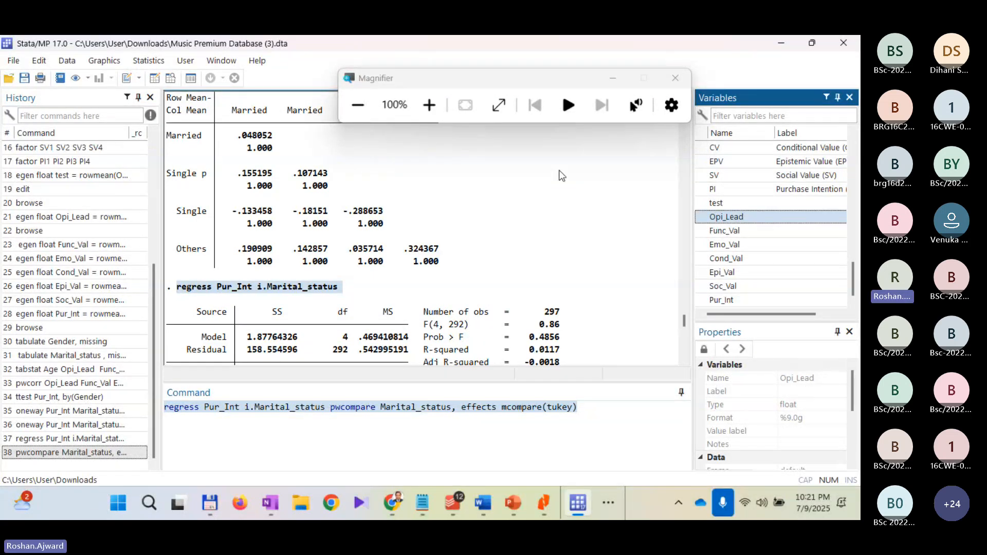
left_click(430, 105)
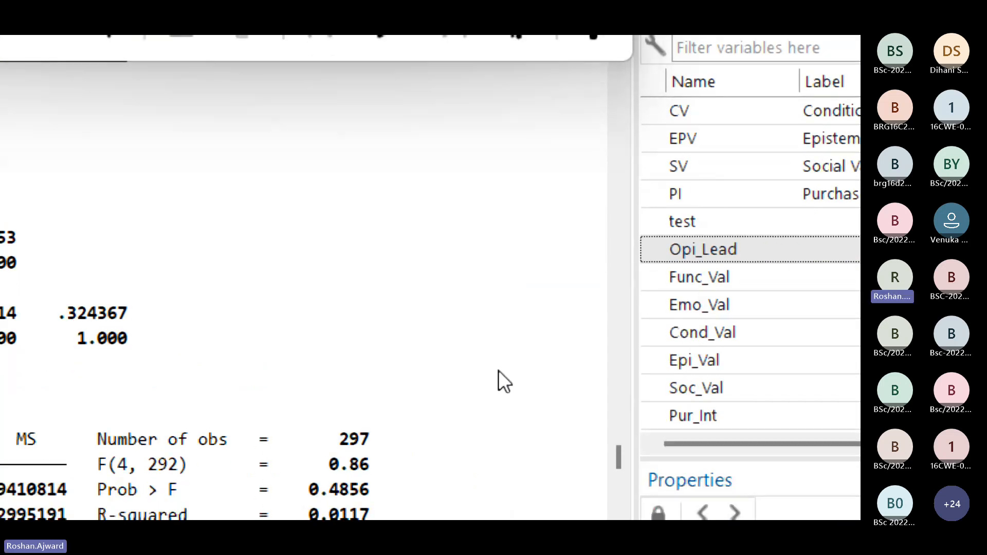
Step: Switch back to Word, copy the H2 statement into H3 and replace "Functional" with "Emotional" there
key("alt+Tab")
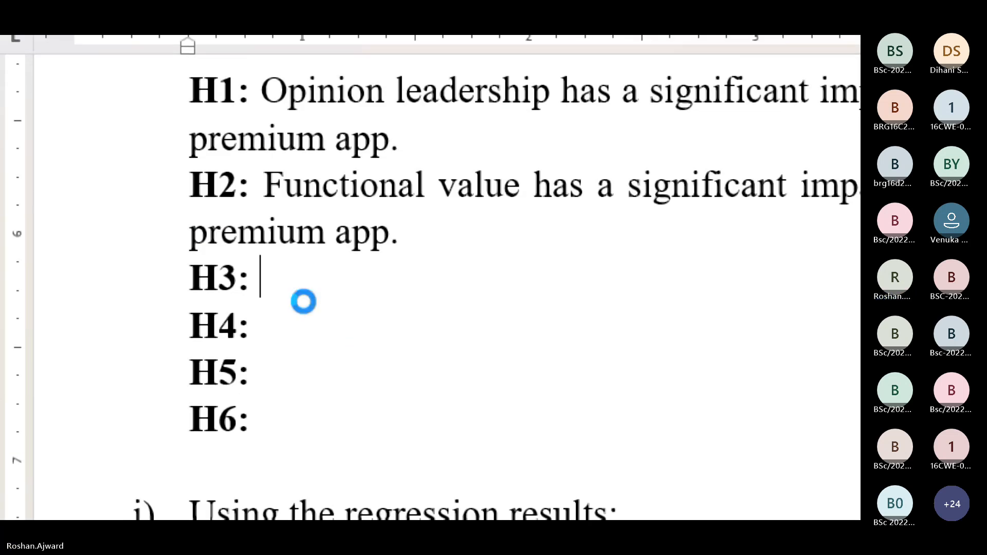
left_click_drag(265, 185, 428, 248)
key("ctrl+c")
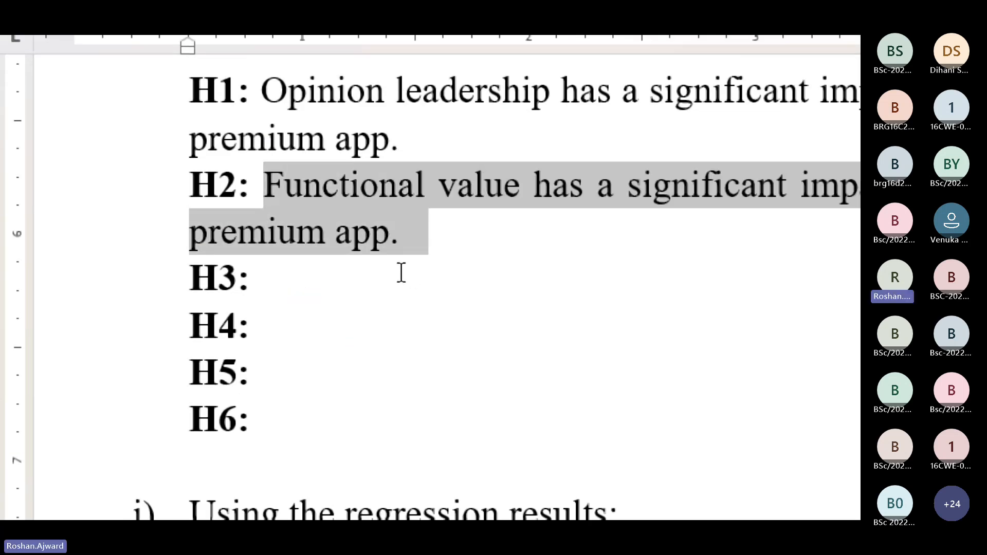
left_click(370, 282)
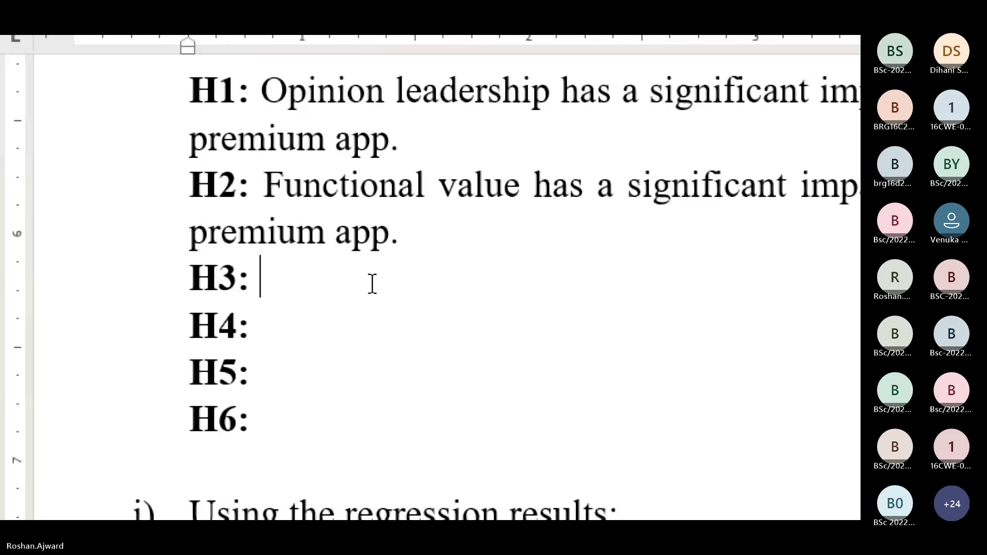
key("ctrl+v")
left_click(264, 278)
left_click_drag(301, 278, 441, 278)
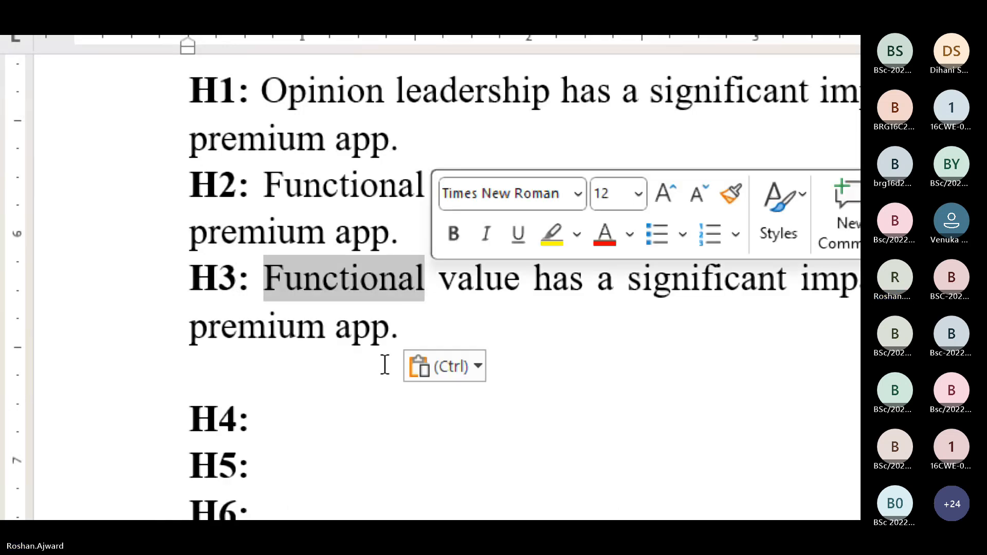
key("ctrl+z")
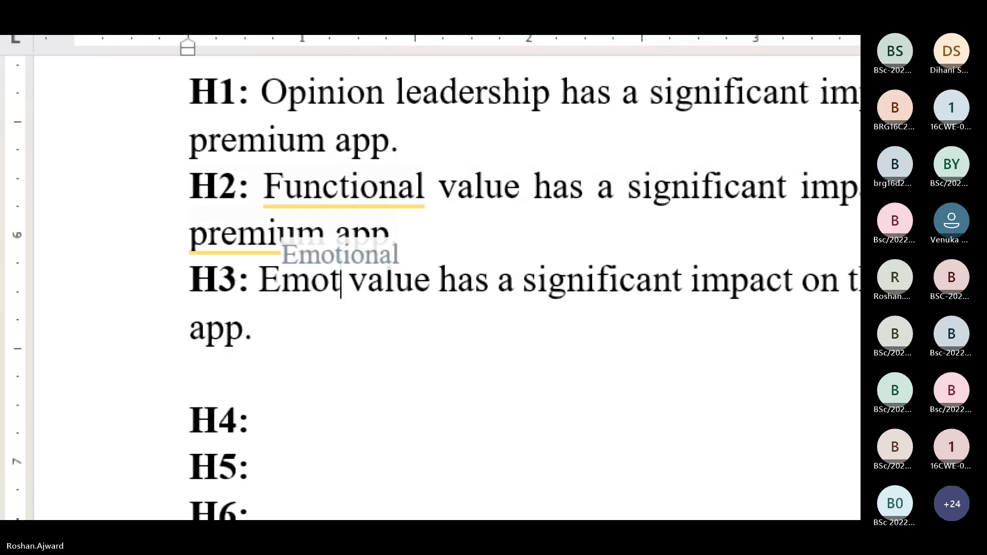
type("ional value has a significant imp")
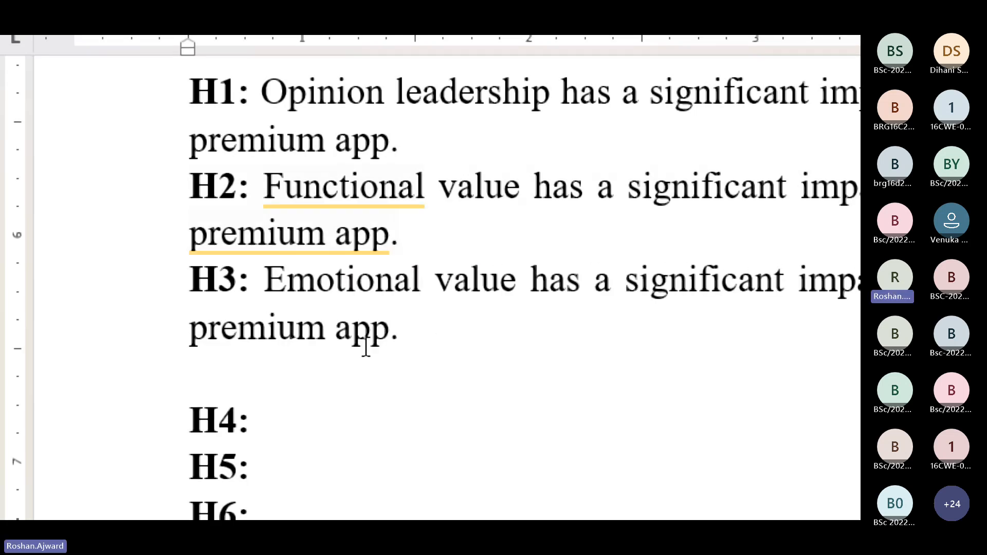
Step: Check the next variable in Stata, return to Word, copy the H3 statement into H4 and select the word "Emotional" in it
key("alt+Tab")
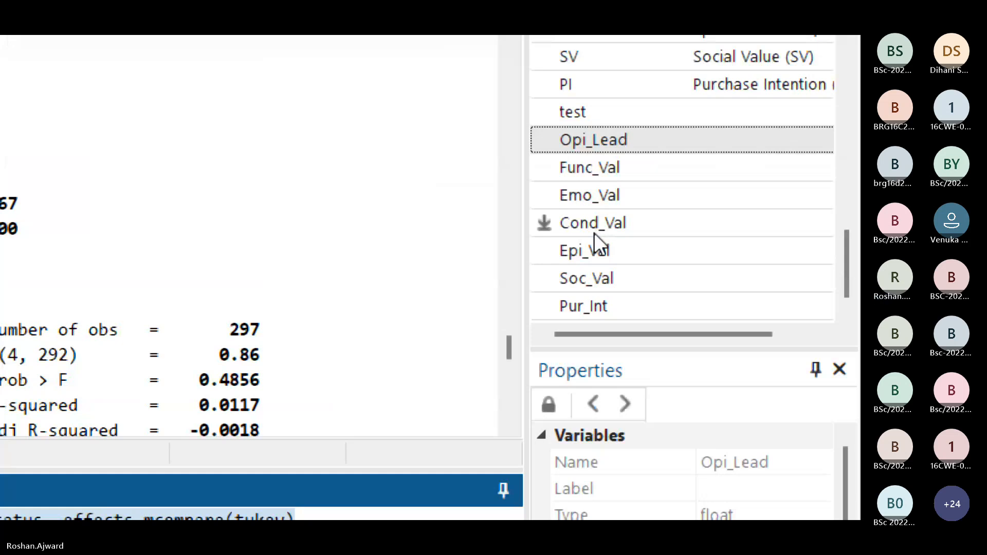
key("alt+Tab")
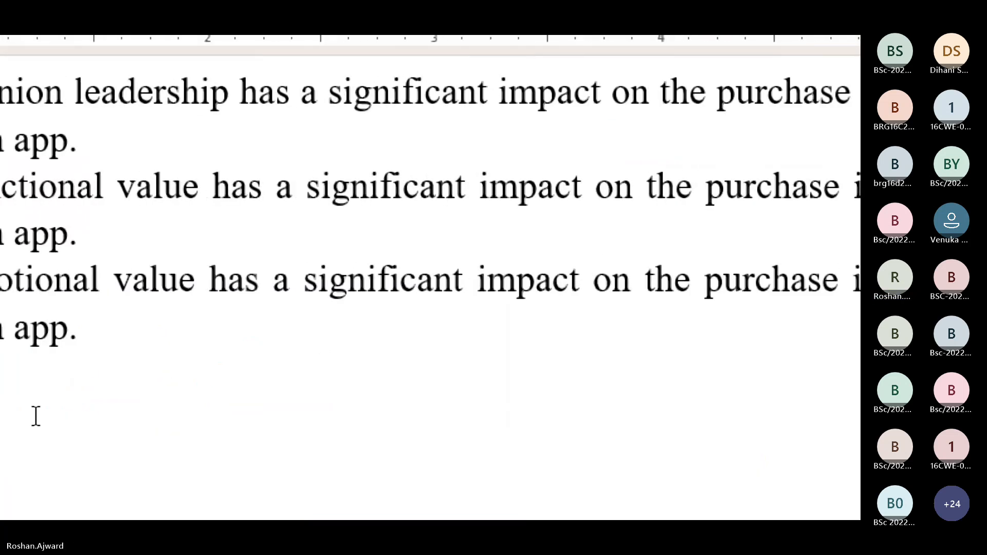
triple_click(282, 340)
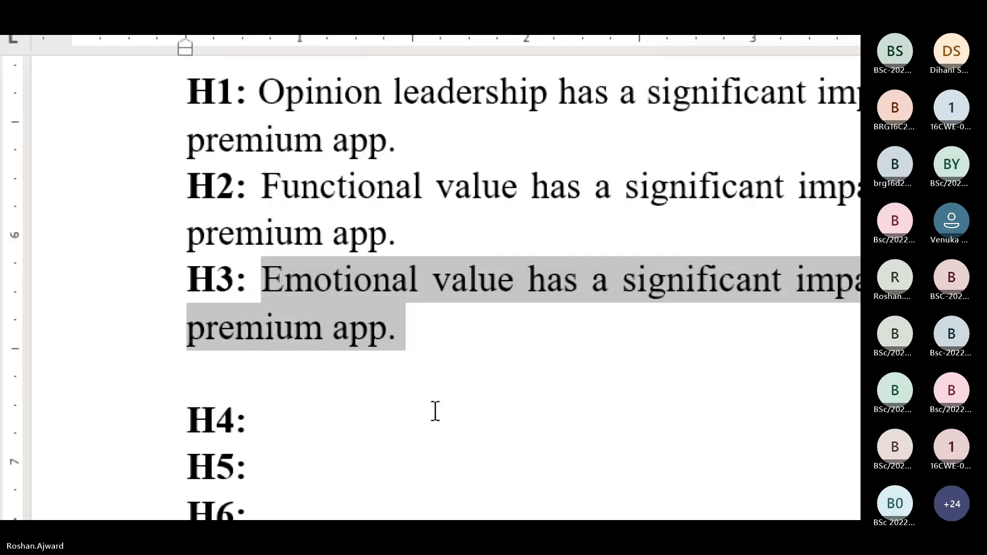
key("ctrl+c")
left_click(388, 417)
key("ctrl+v")
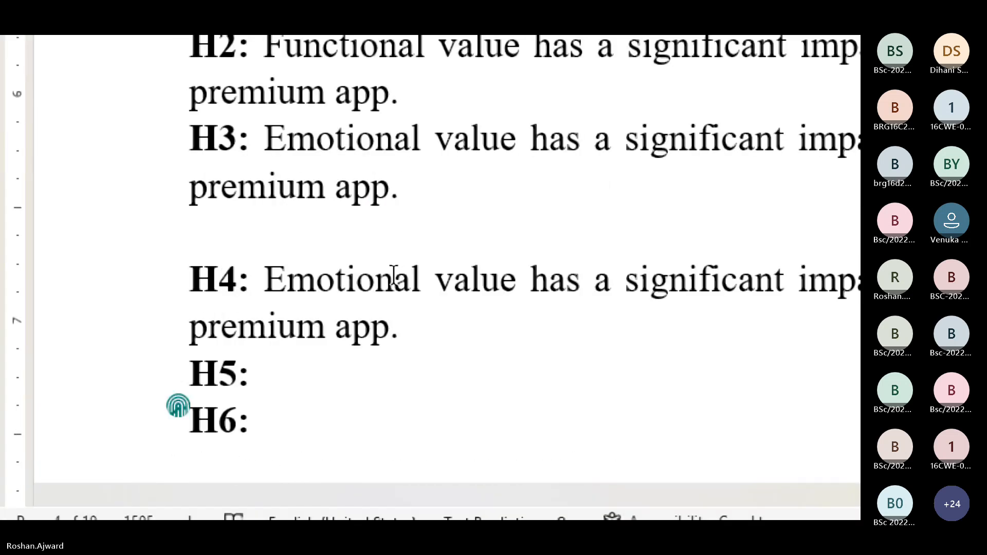
double_click(321, 236)
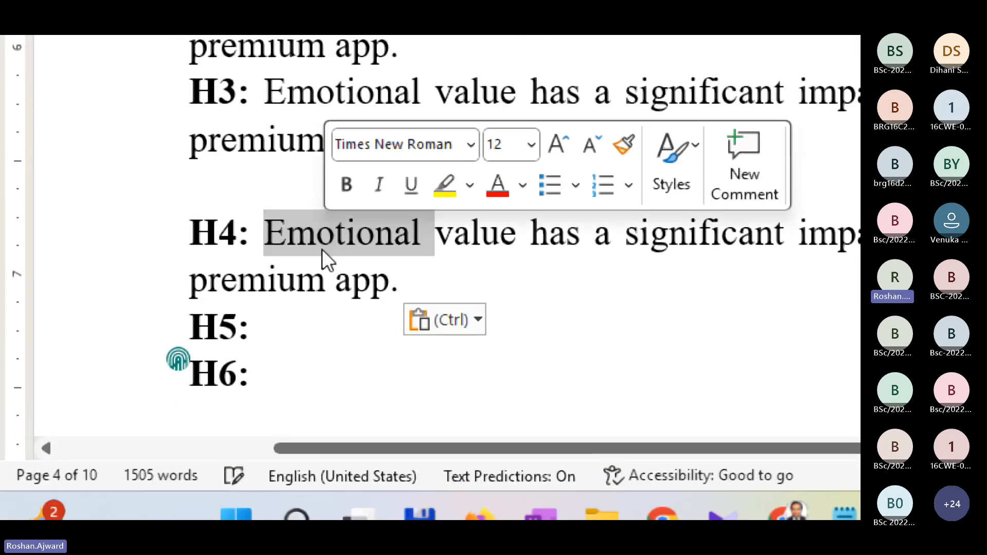